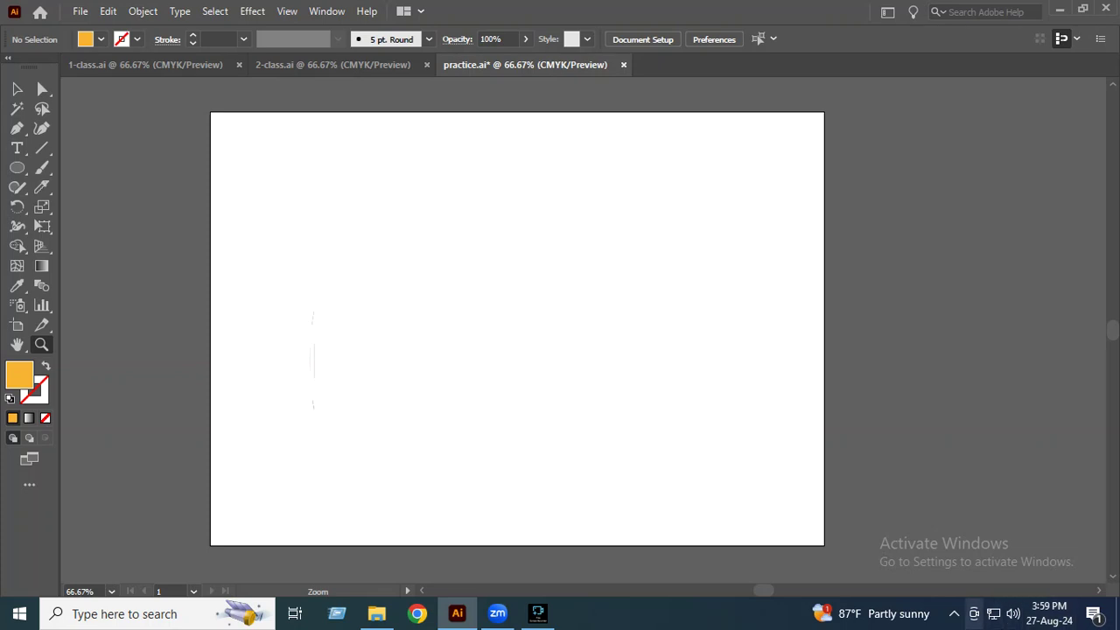
Step: Start Fine Screen Recorder, minimize its window, and switch to the Zoom meeting
click(986, 547)
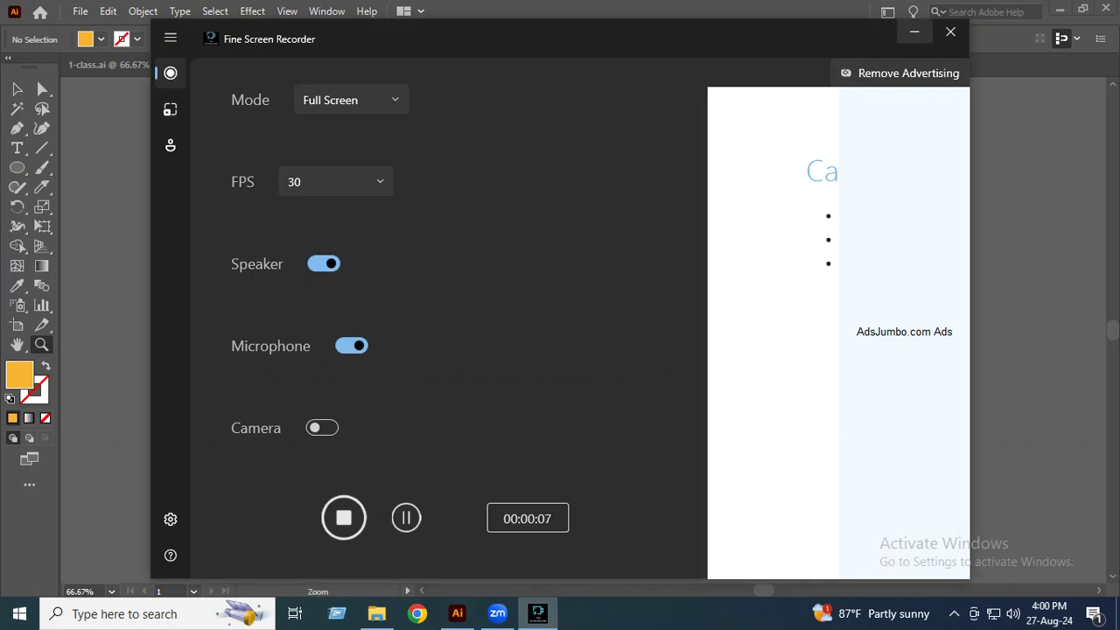
click(913, 31)
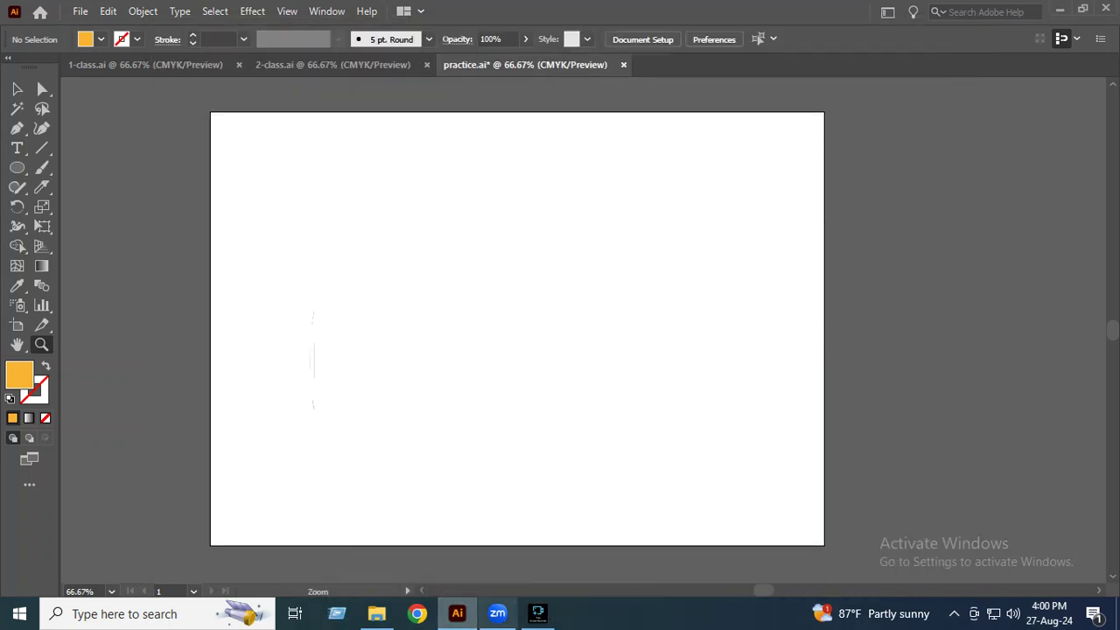
click(497, 614)
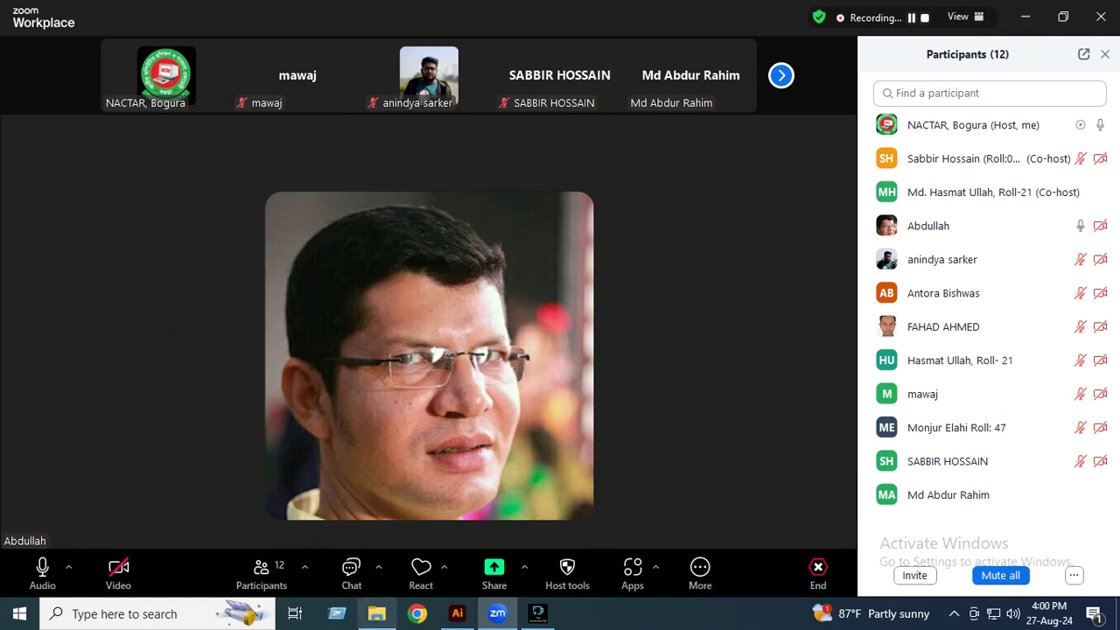
Step: Lower the speaker volume from the tray and return to the meeting view
click(1012, 613)
drag(1067, 574, 1035, 574)
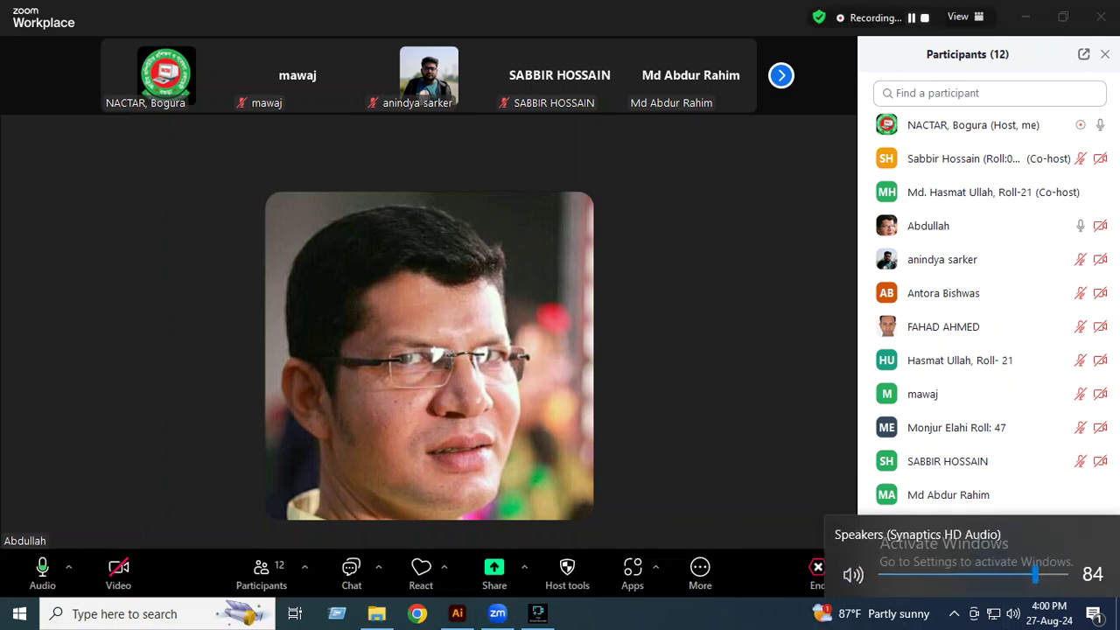
key(Escape)
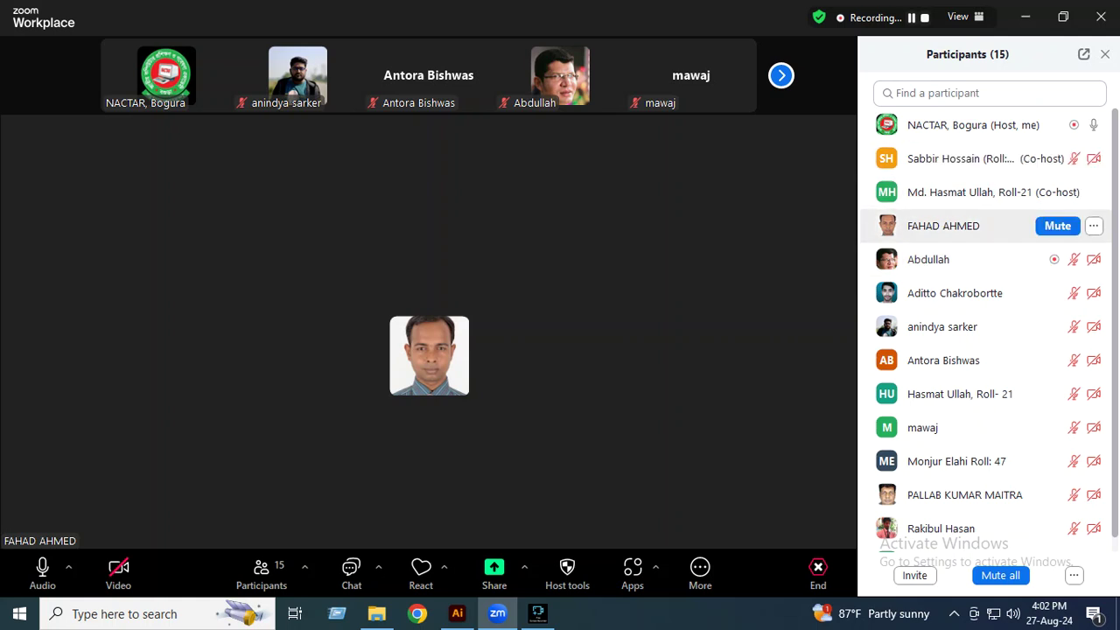
Step: Make a participant from the list co-host and confirm with Yes
scroll(953, 263, down, 1)
scroll(954, 263, down, 1)
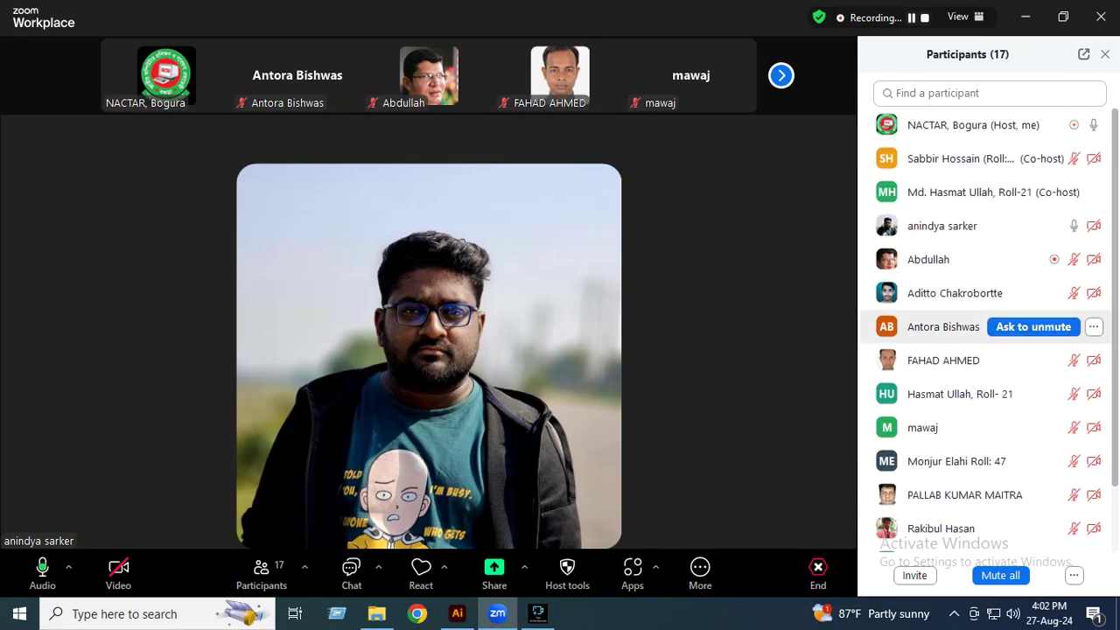
click(1092, 226)
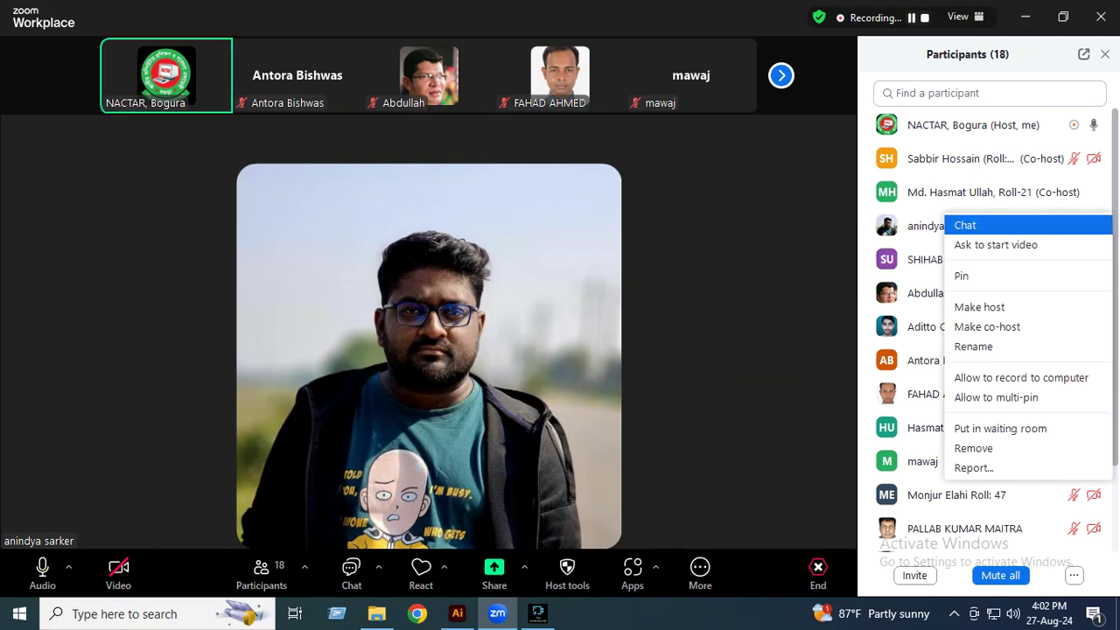
click(986, 326)
click(650, 343)
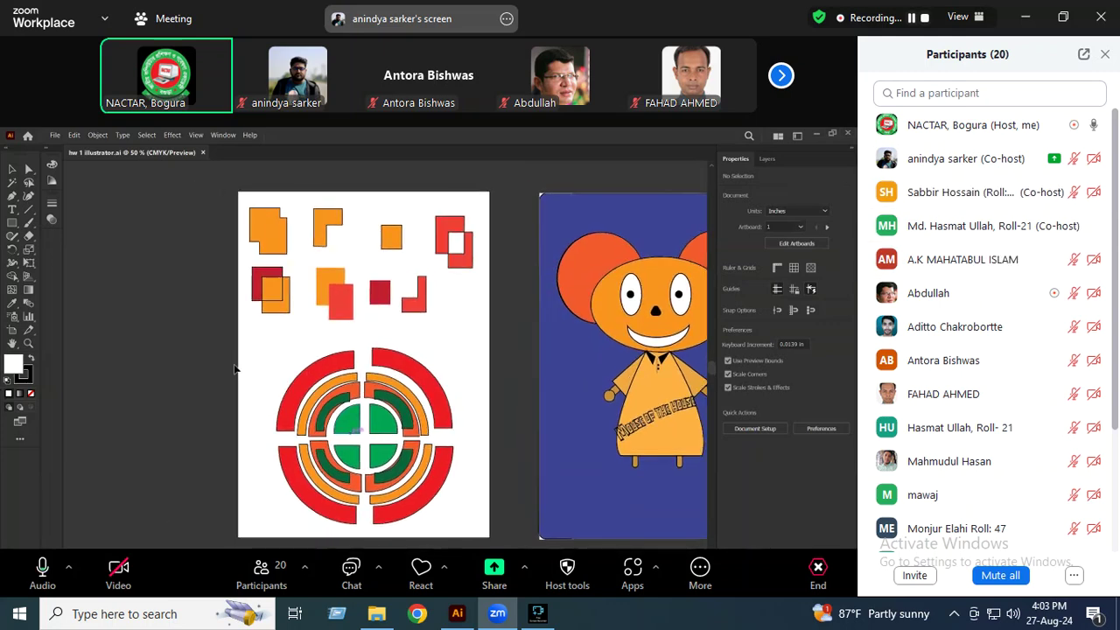
Step: Browse the participants list and a participant's options, then open the meeting chat
scroll(980, 471, down, 2)
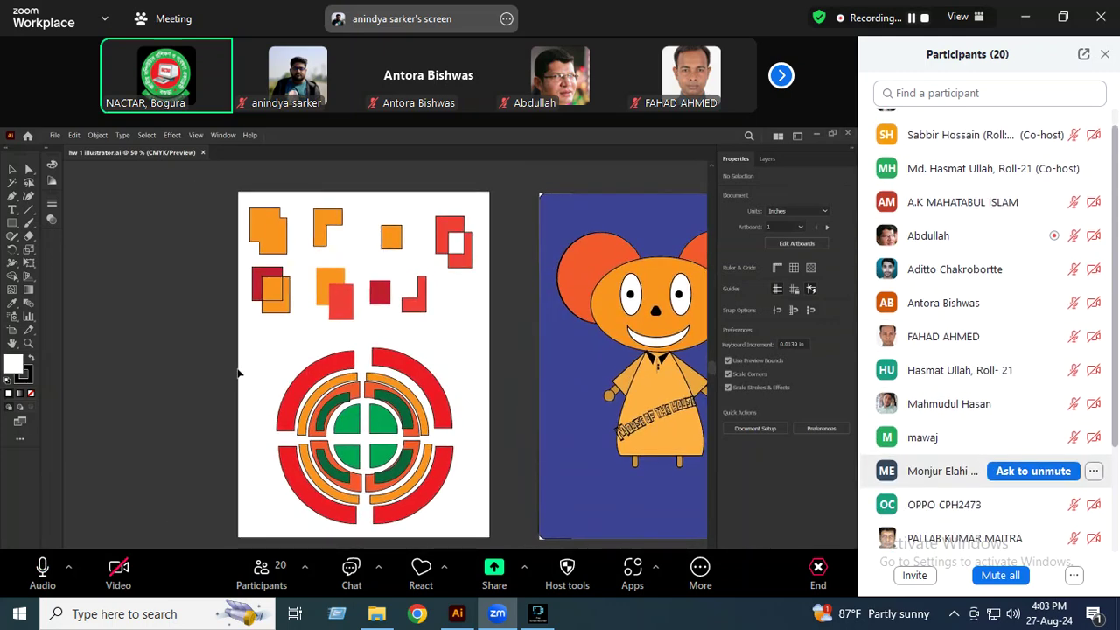
mouse_move(945, 370)
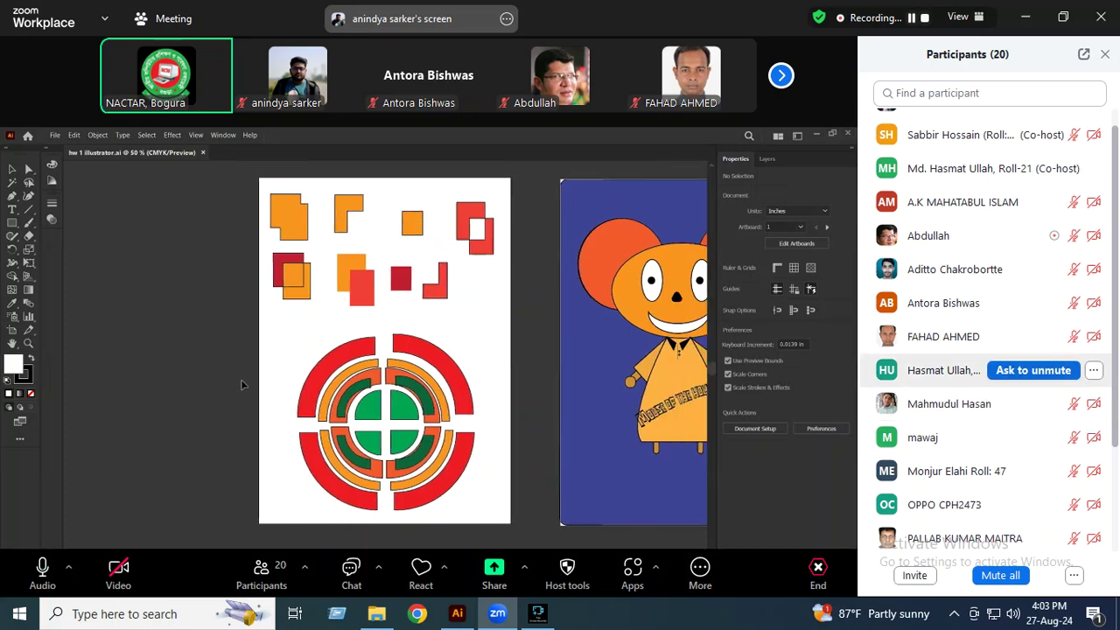
mouse_move(962, 471)
click(1092, 471)
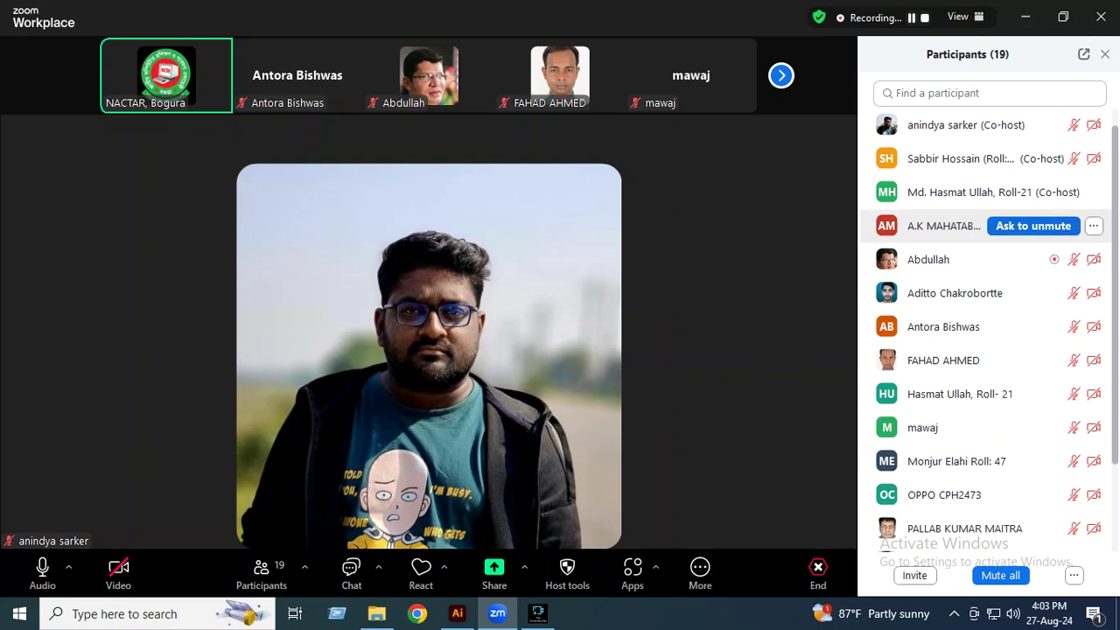
scroll(1006, 225, up, 1)
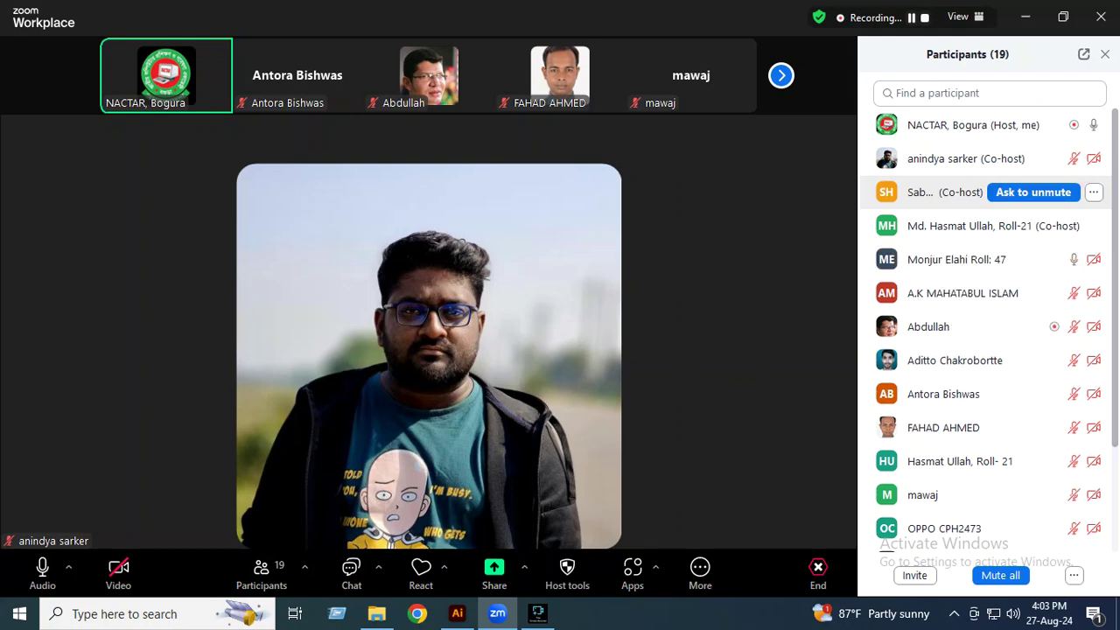
scroll(988, 241, down, 2)
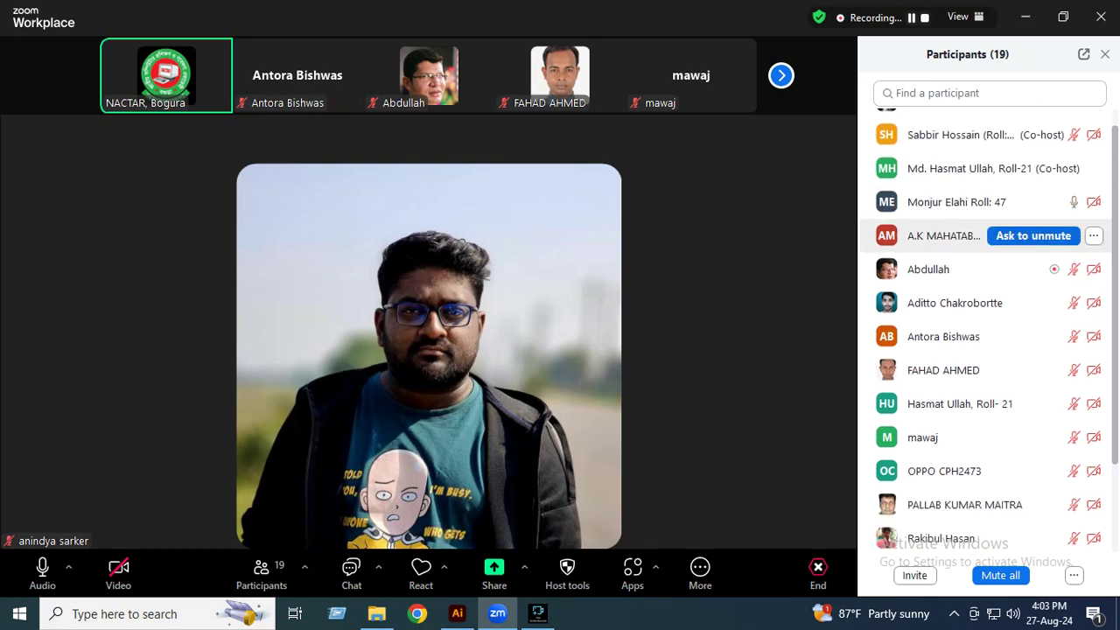
scroll(988, 240, down, 2)
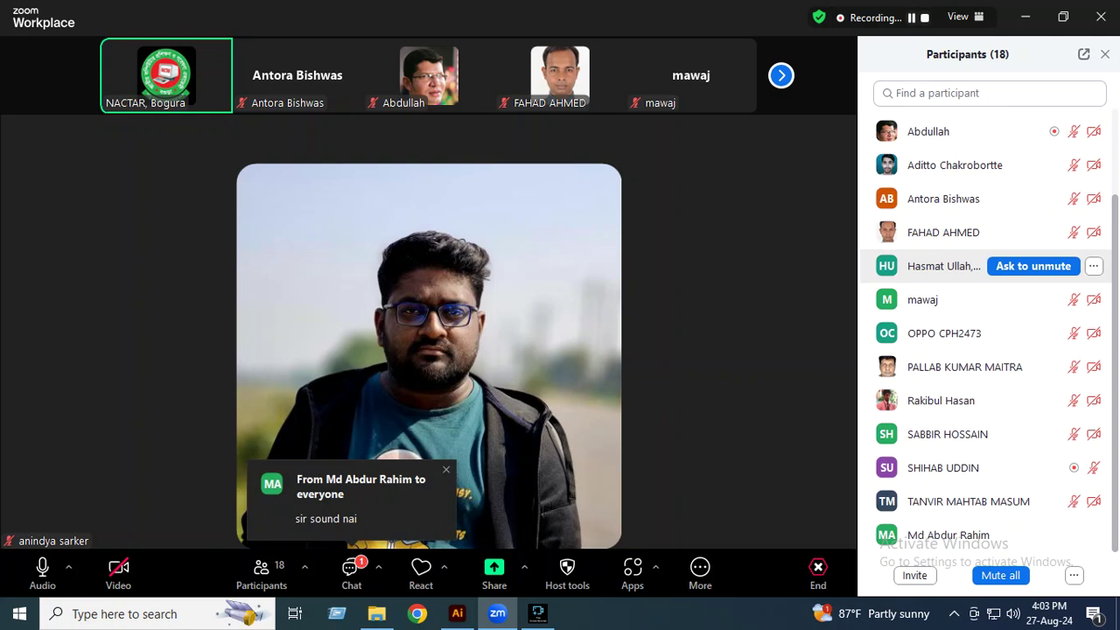
scroll(988, 266, up, 3)
scroll(988, 267, up, 1)
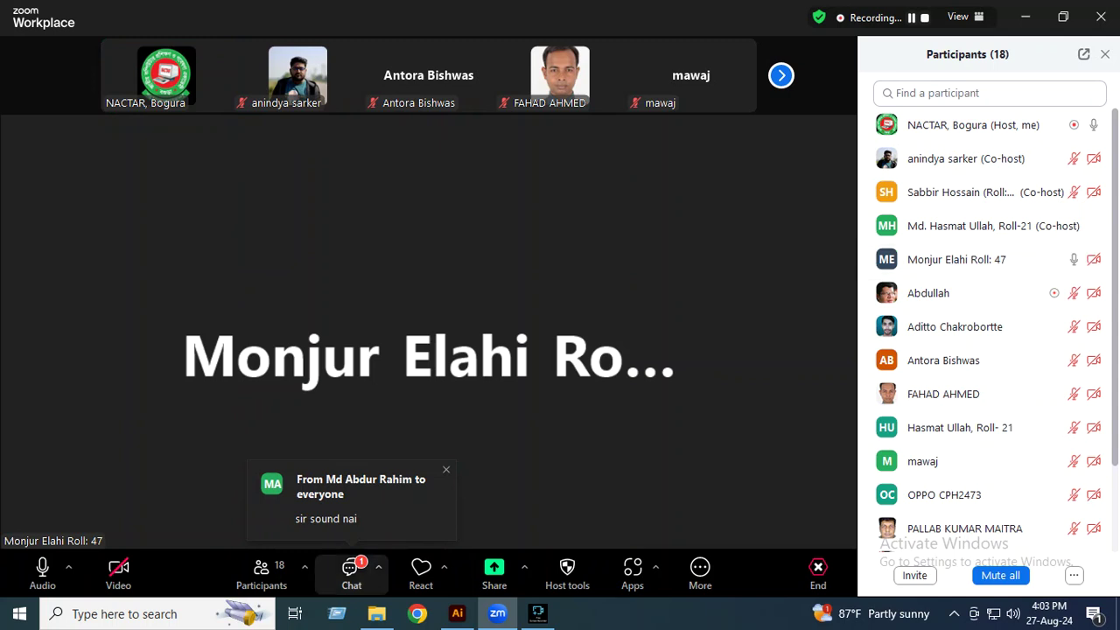
click(350, 568)
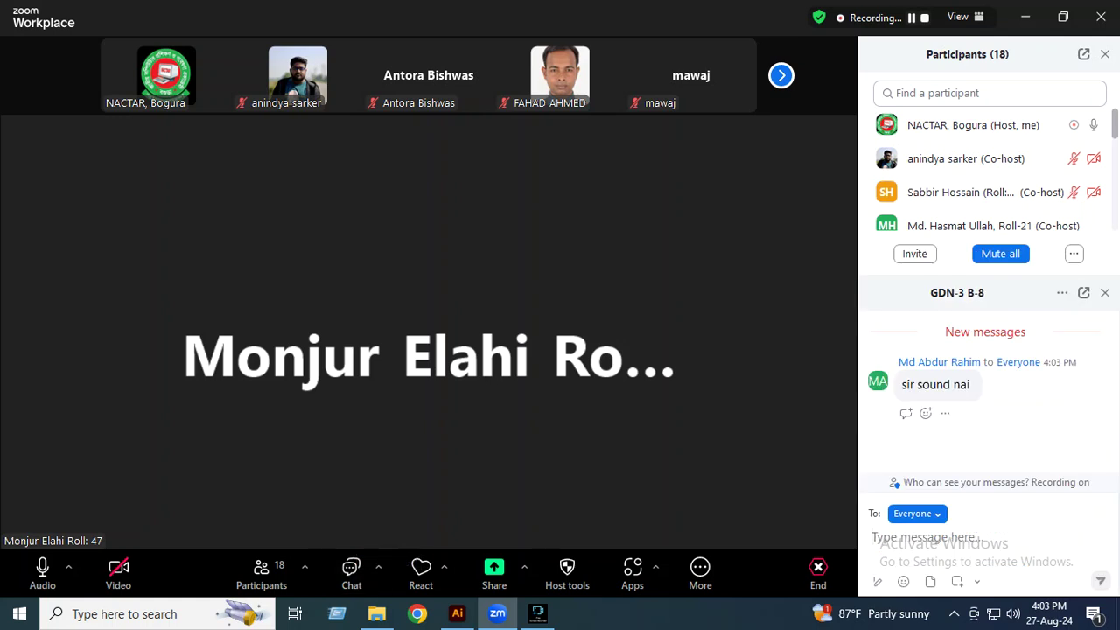
Step: Send 'amar kotha clear sona jay na ?' to everyone and close the chat
text(amar )
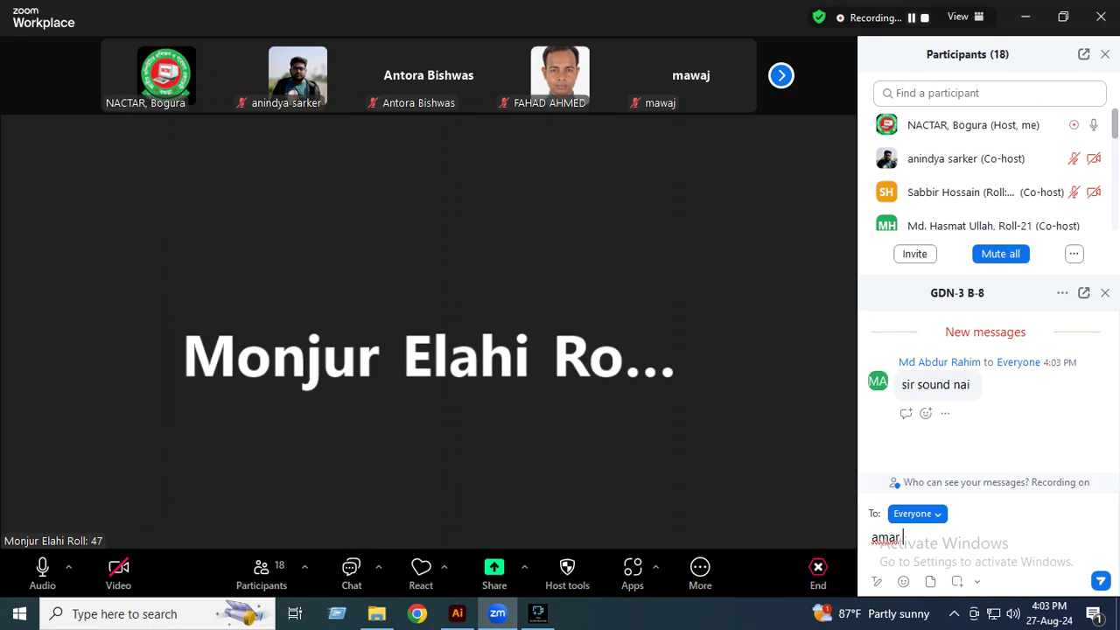
text(kotha clear sona jay na ?)
key(Return)
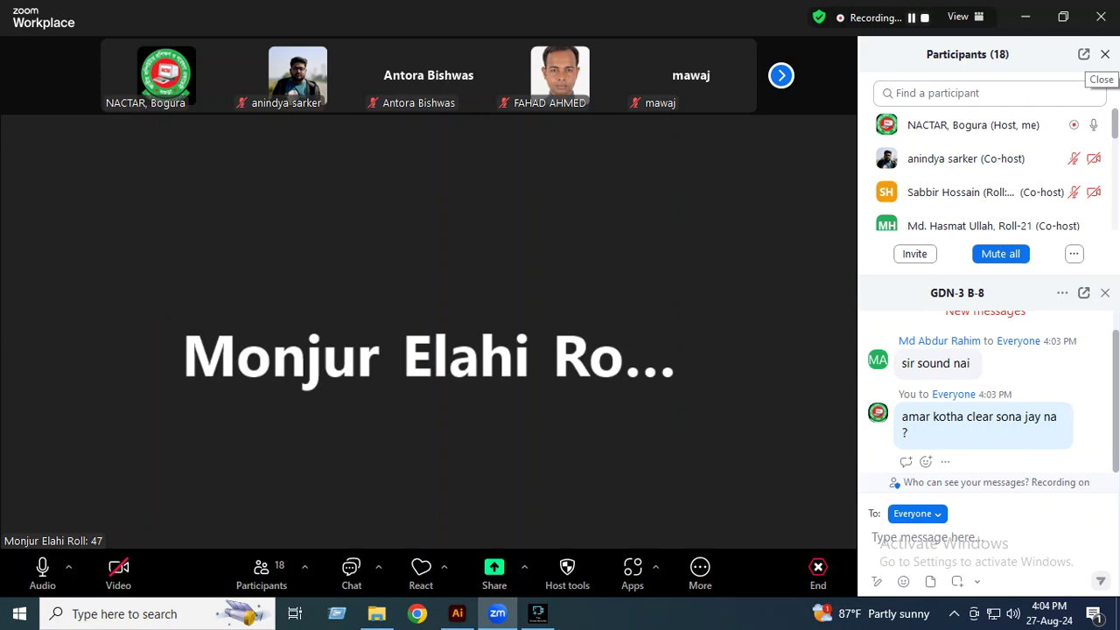
click(1105, 292)
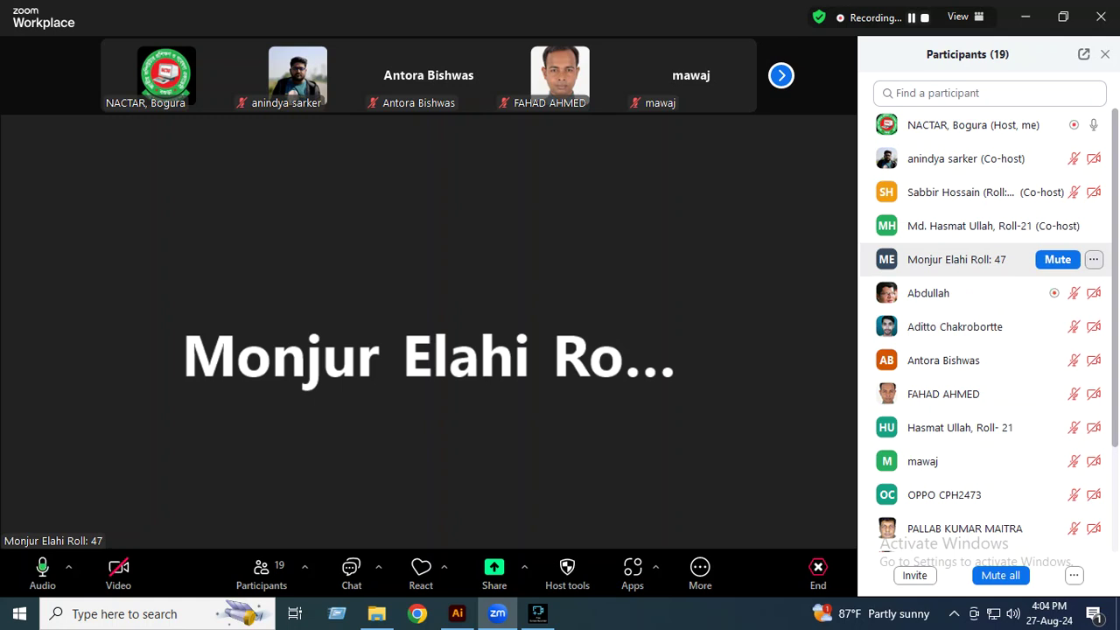
Step: Make another participant co-host, then check new chat messages and close the chat
click(1093, 259)
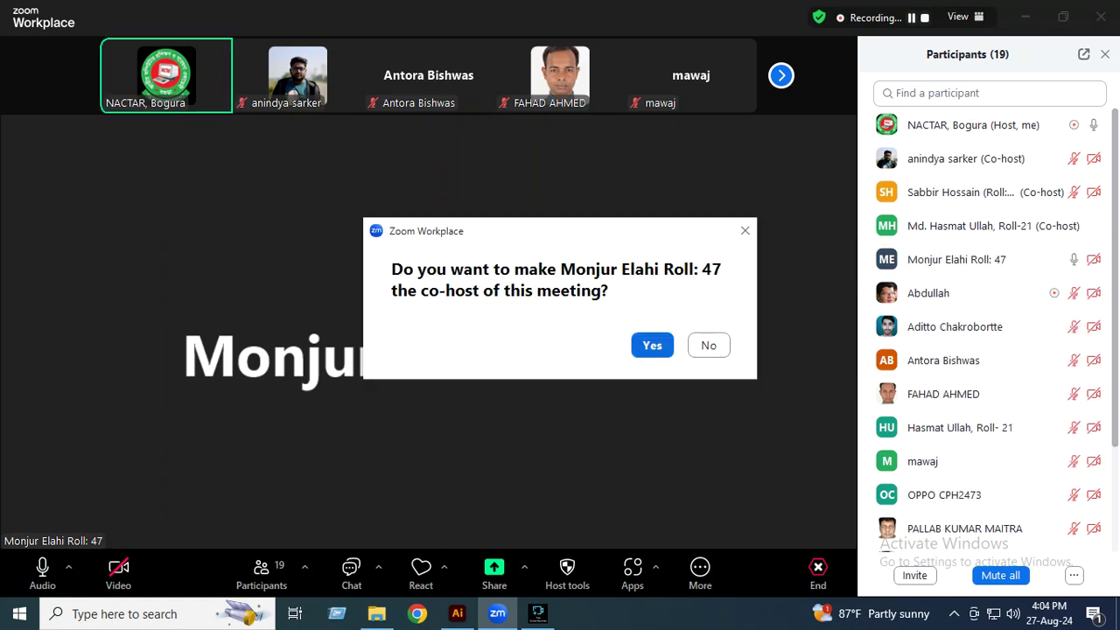
click(650, 345)
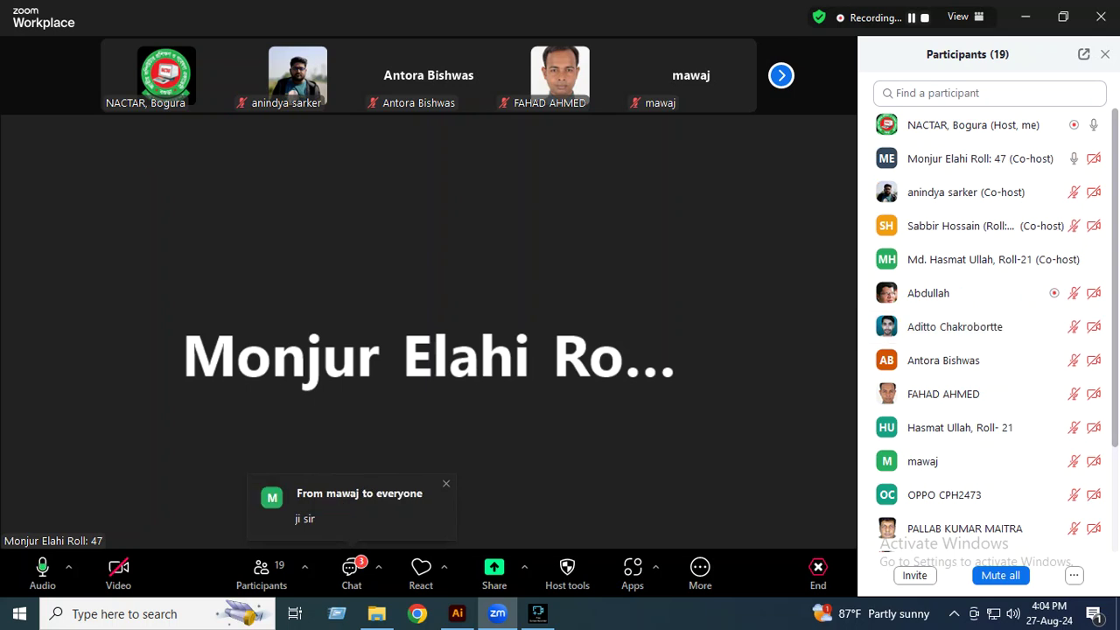
click(351, 568)
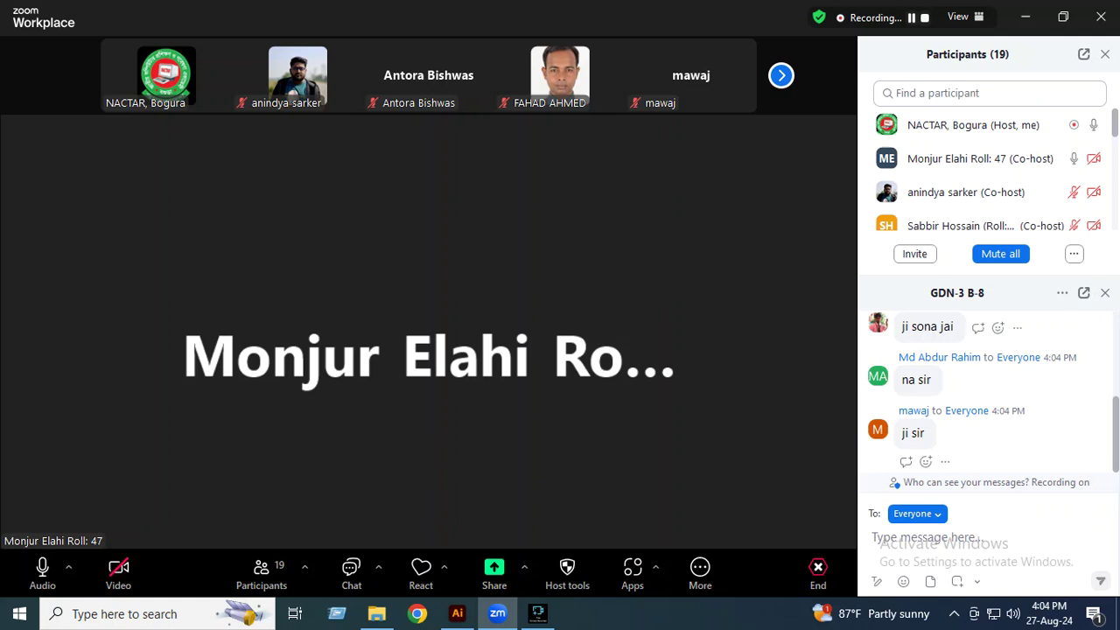
click(1103, 292)
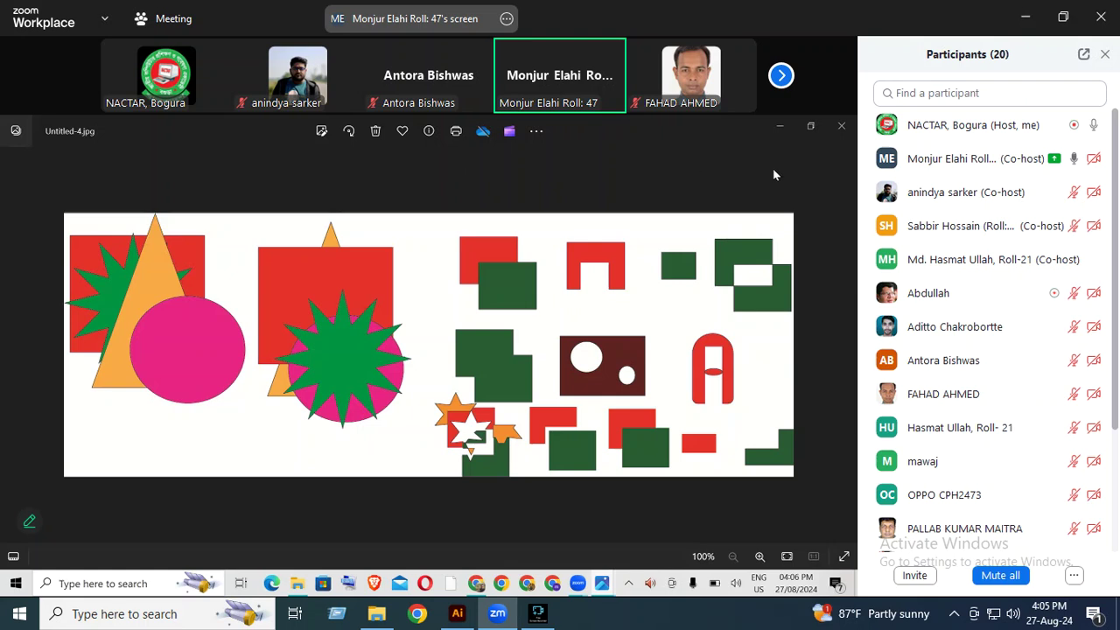
key(alt+r)
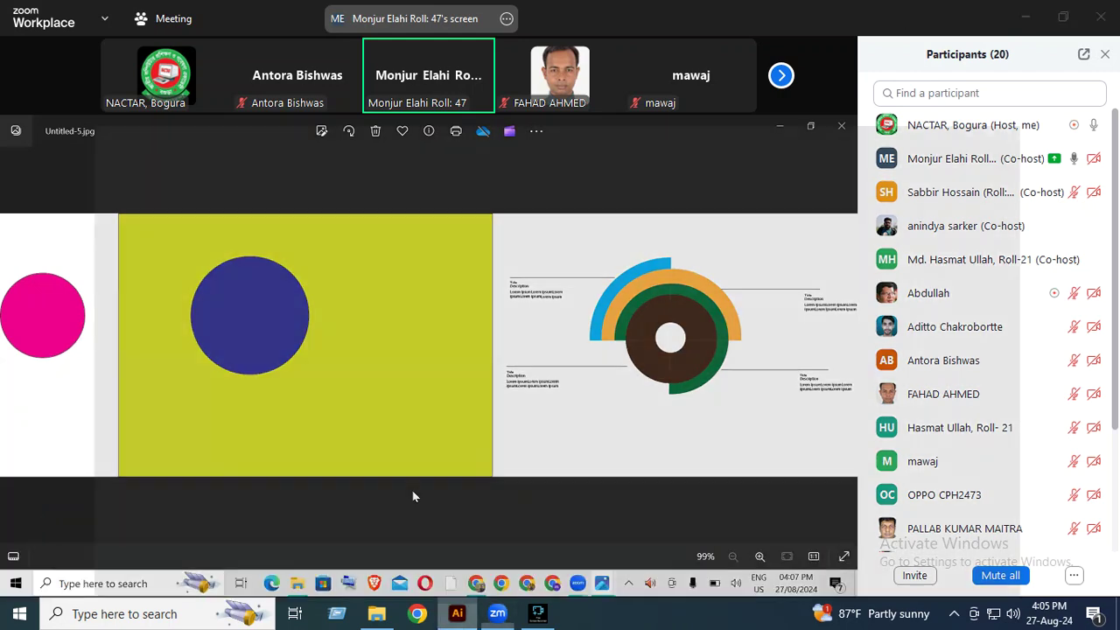
click(456, 613)
click(497, 613)
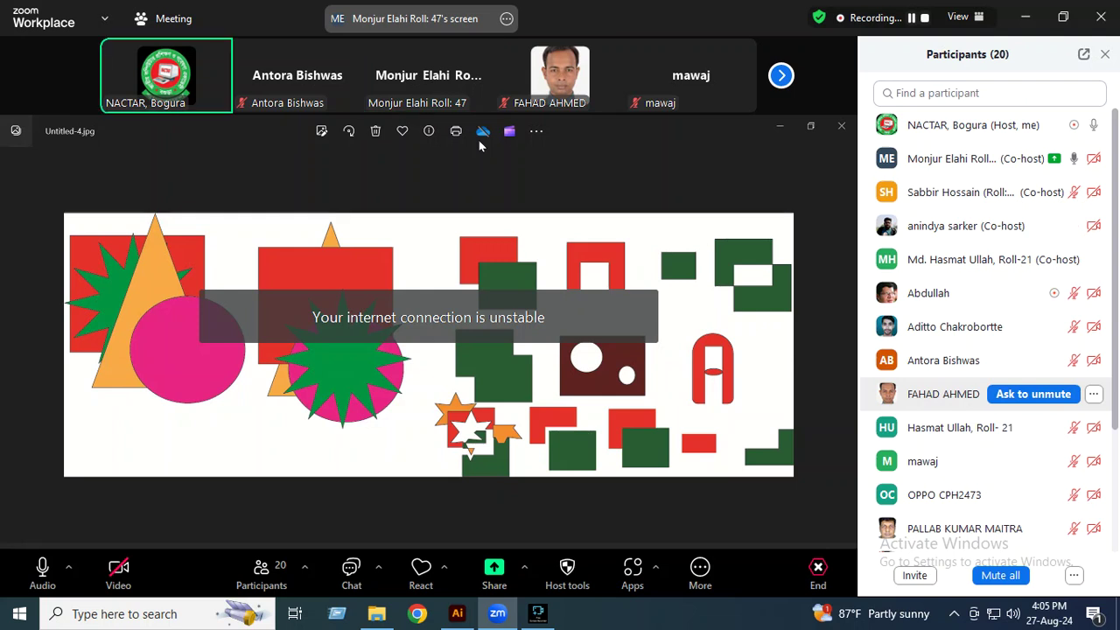
scroll(962, 476, down, 2)
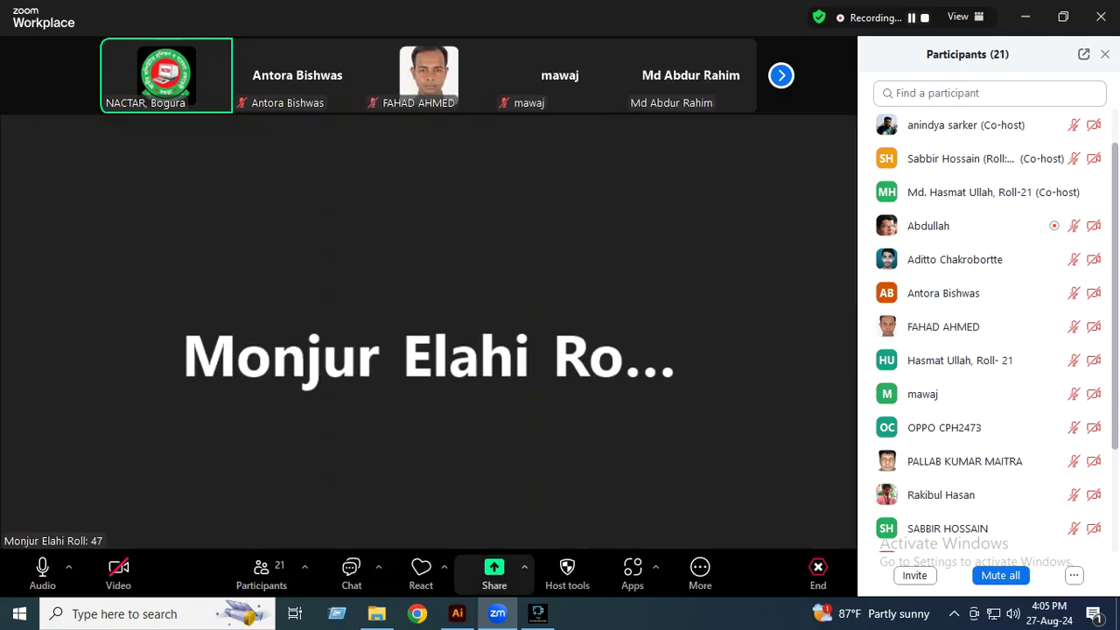
Step: Share the entire screen and move the meeting controls clear of the class wise folder
click(494, 573)
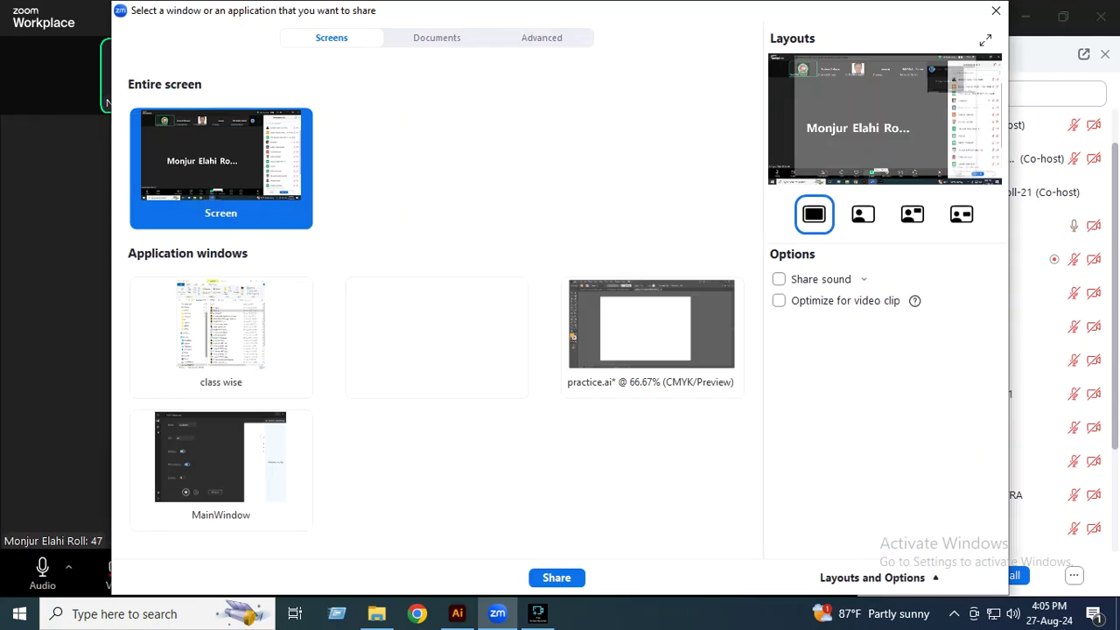
click(556, 577)
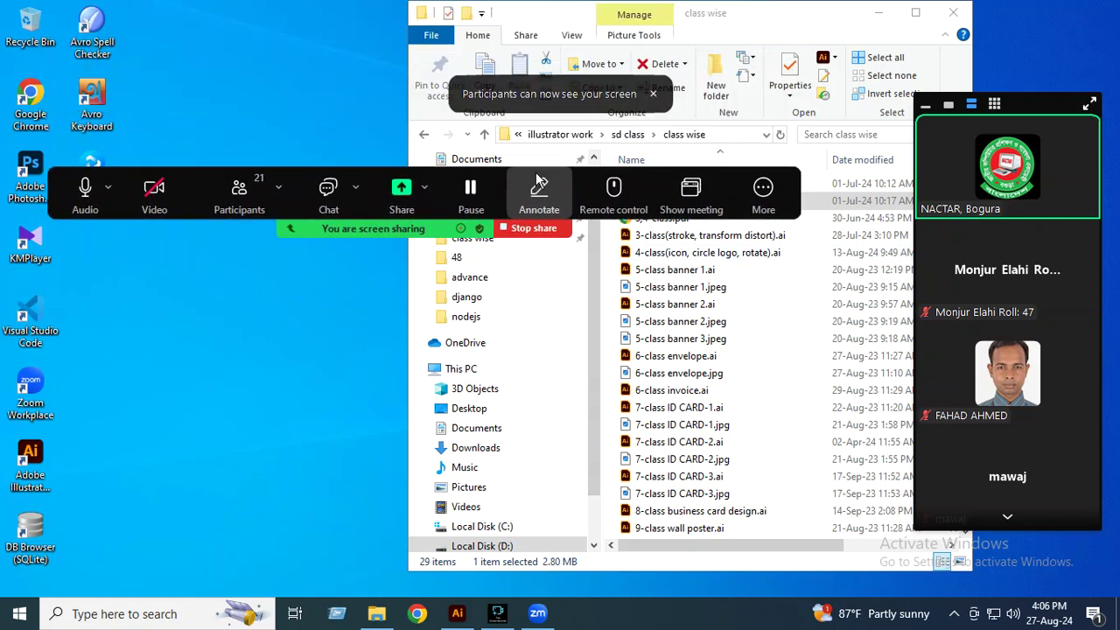
drag(539, 140, 616, 560)
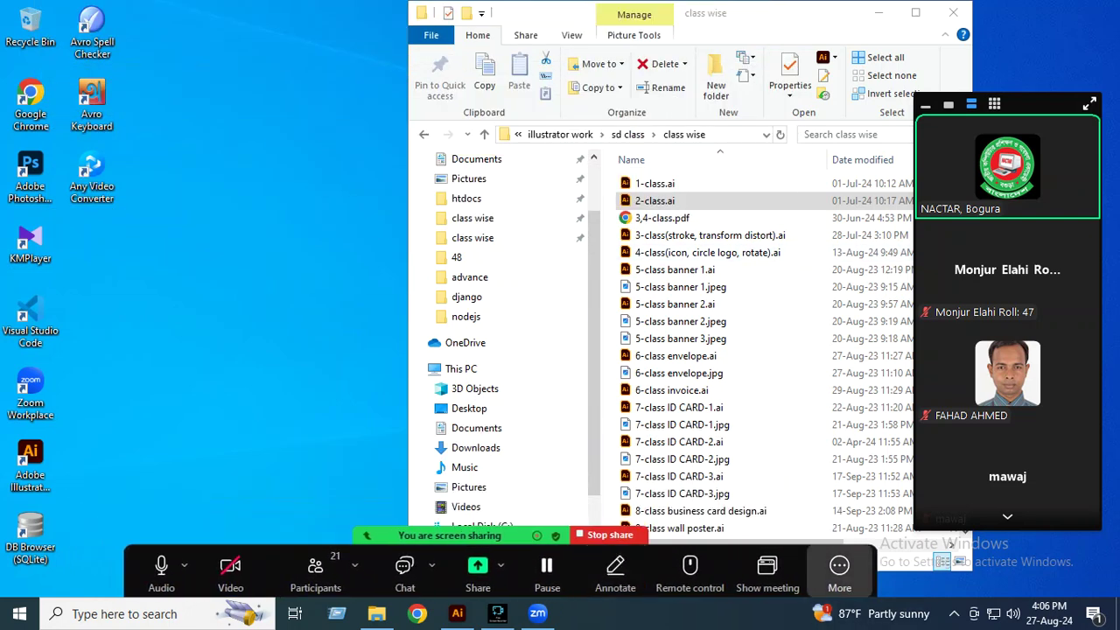
Step: Pause or stop the meeting recording from the More options menu
click(839, 570)
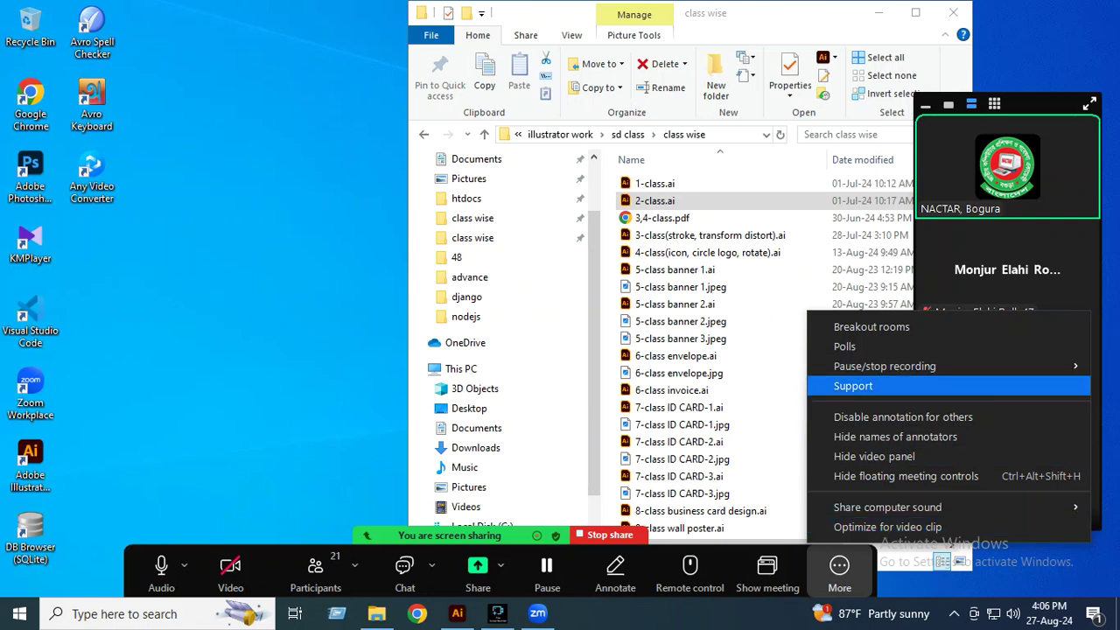
click(1015, 341)
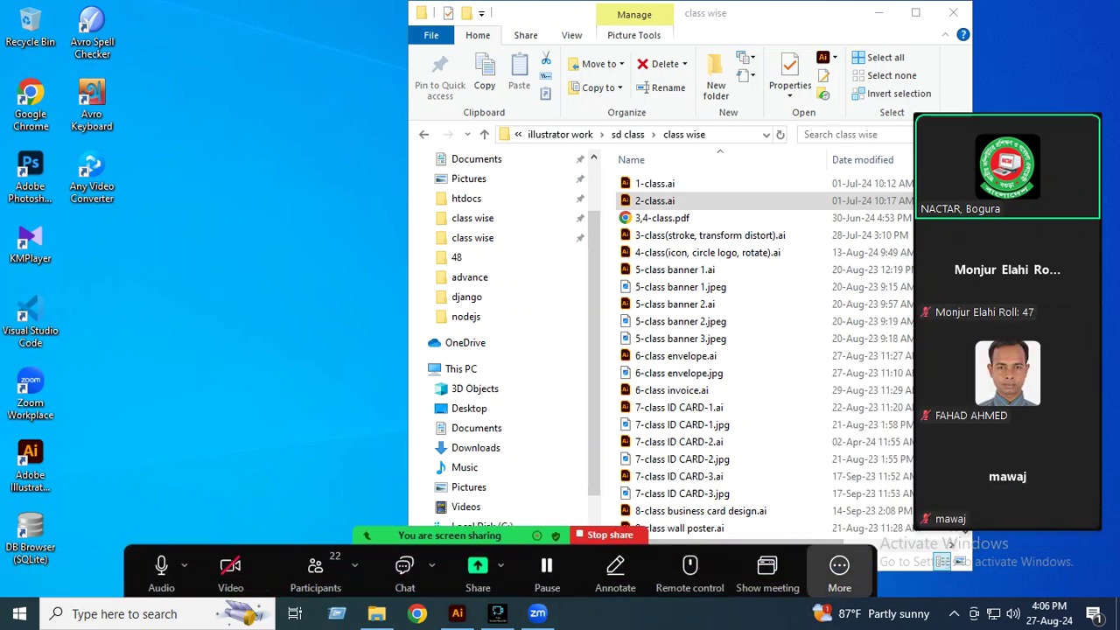
click(839, 567)
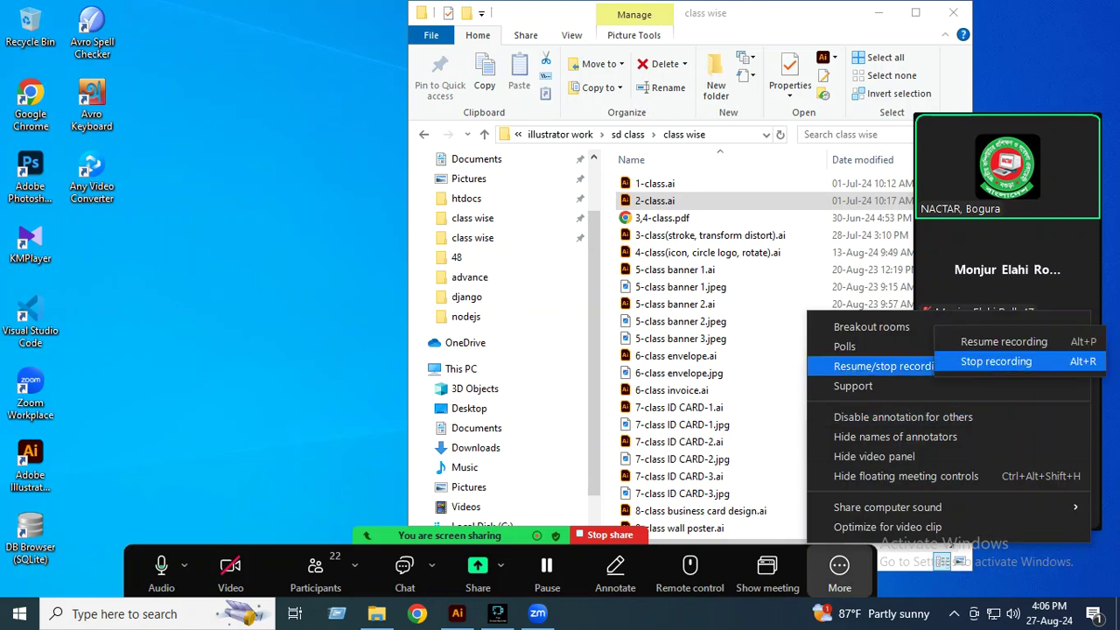
click(1003, 341)
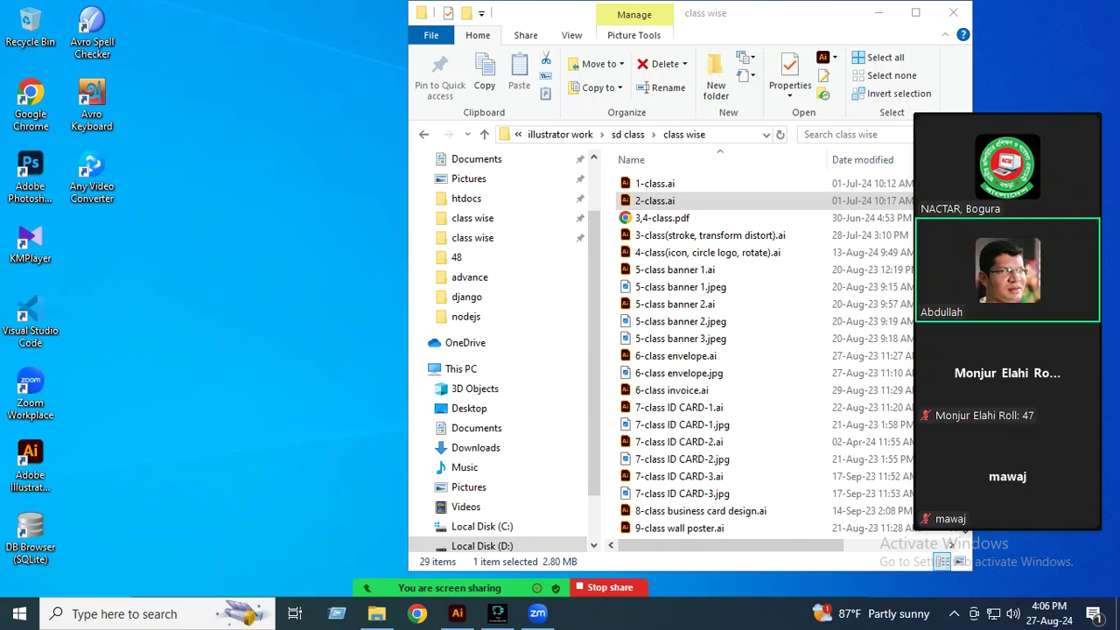
Step: Collapse the gallery to a speaker bar at bottom-right and minimize File Explorer
click(971, 104)
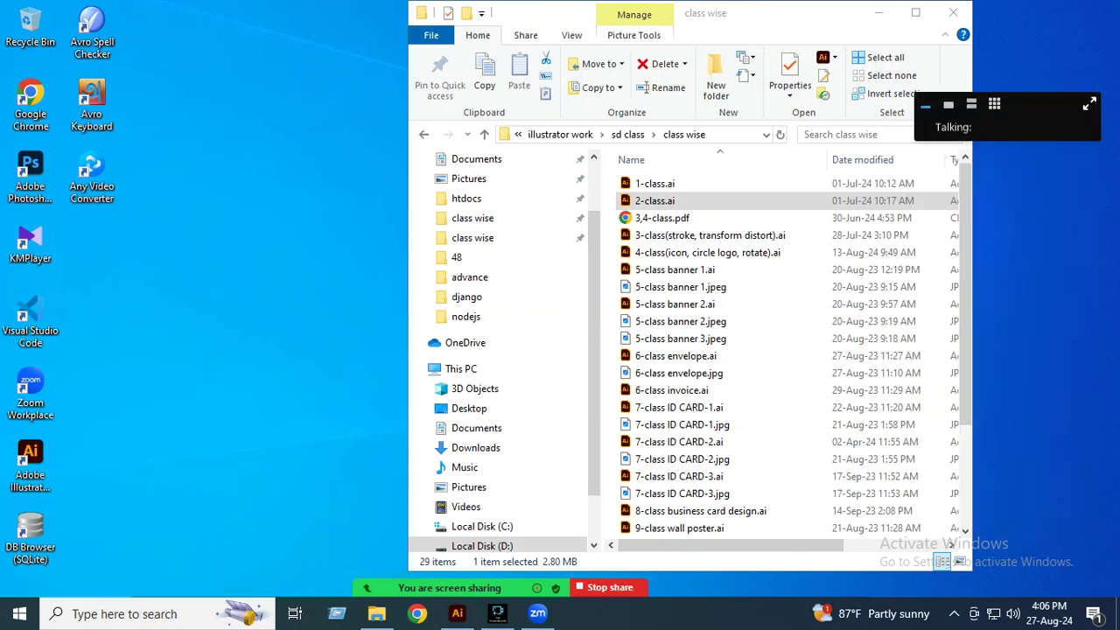
drag(1032, 147, 1041, 566)
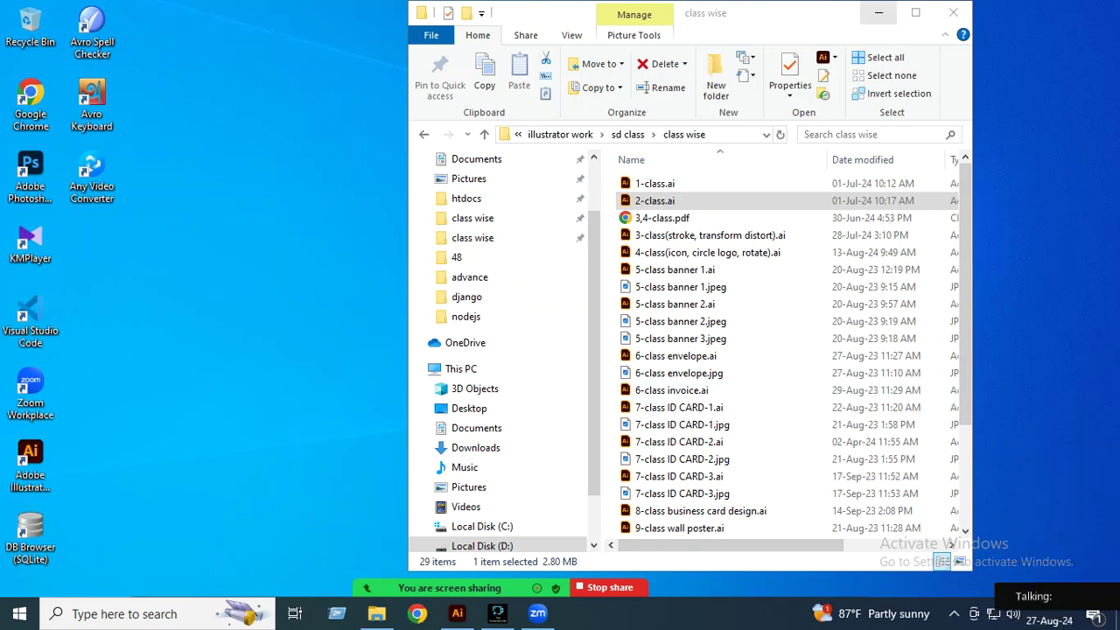
click(878, 13)
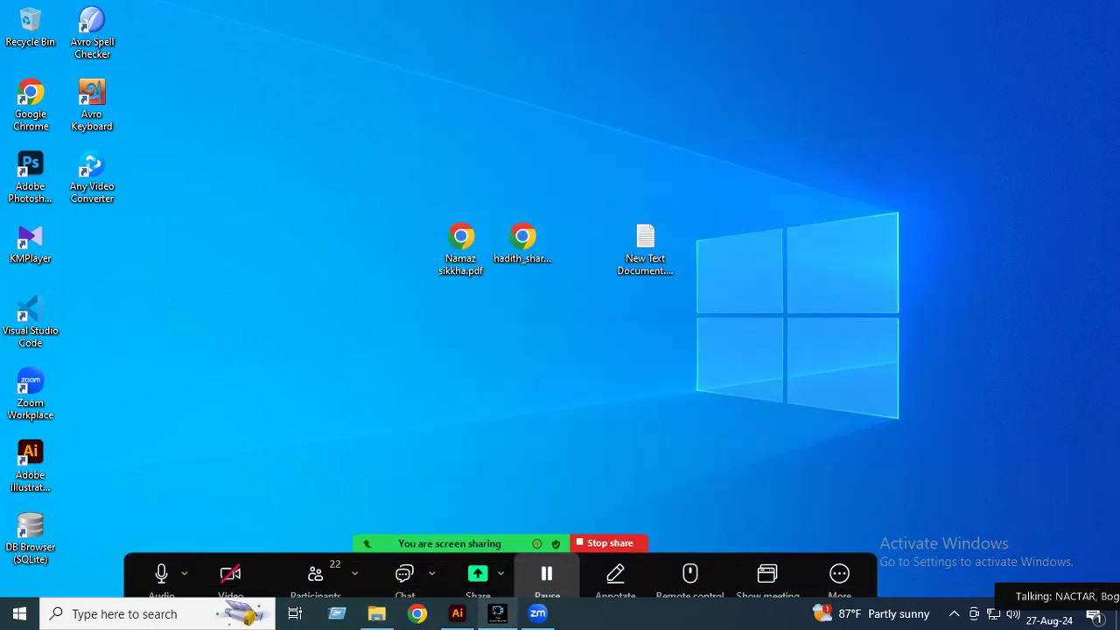
click(457, 614)
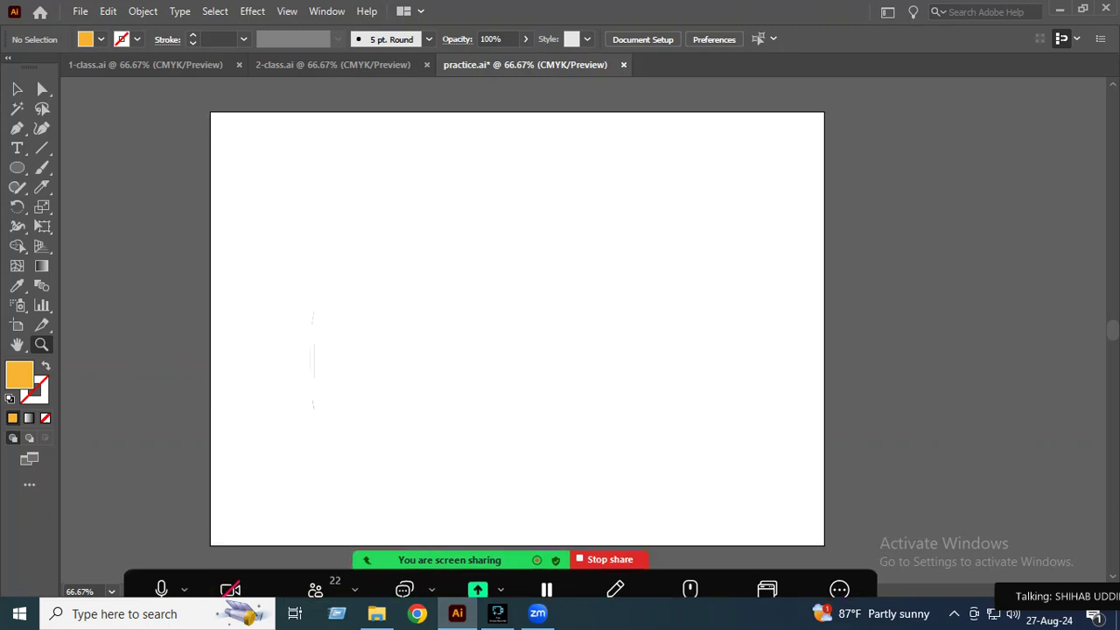
Step: Show the Properties panel and zoom the practice.ai artboard to 100%
click(326, 11)
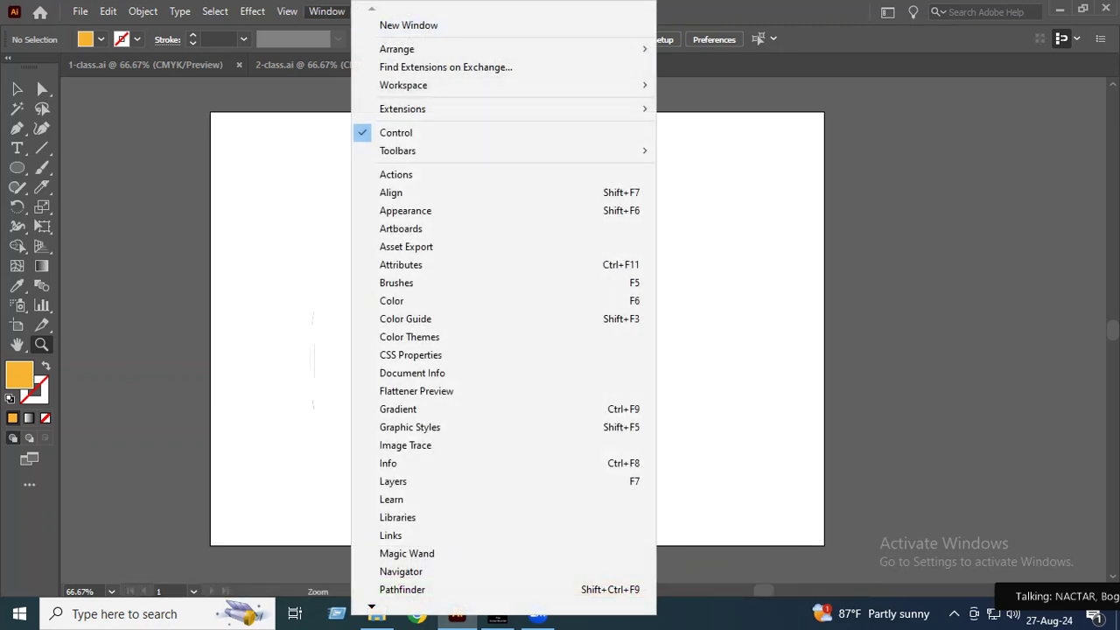
scroll(503, 301, down, 1)
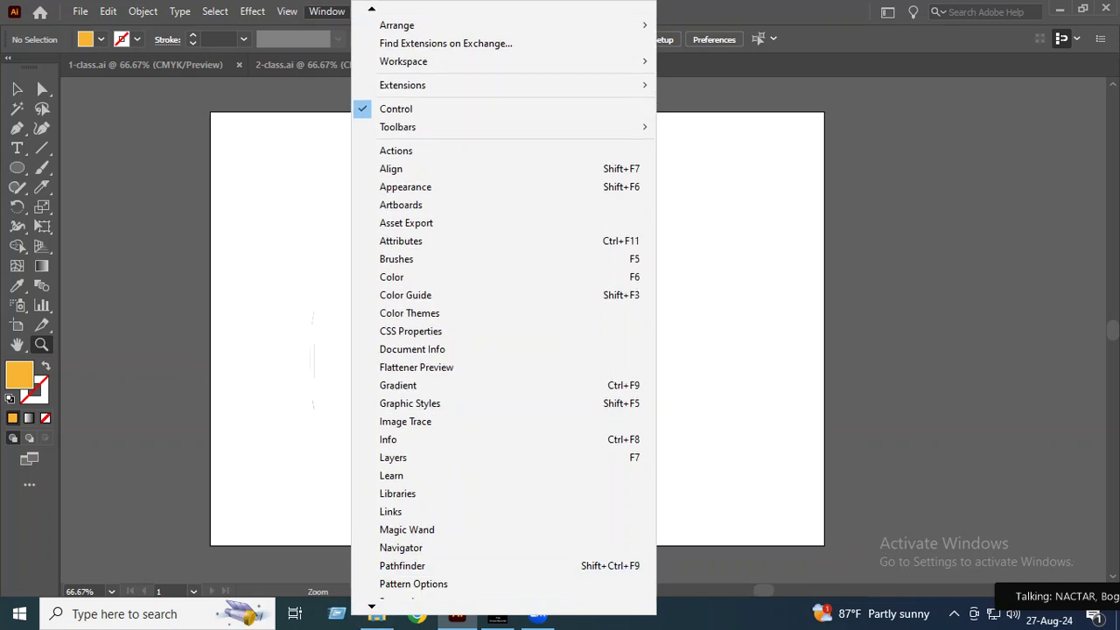
scroll(504, 302, down, 2)
scroll(504, 301, down, 1)
scroll(504, 302, down, 4)
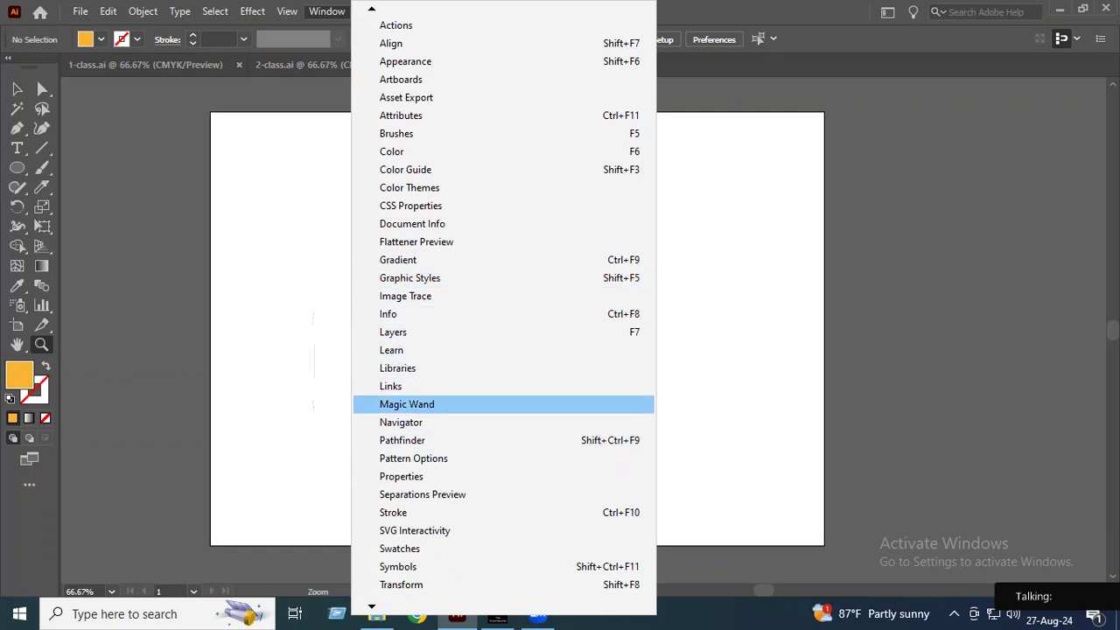
click(411, 476)
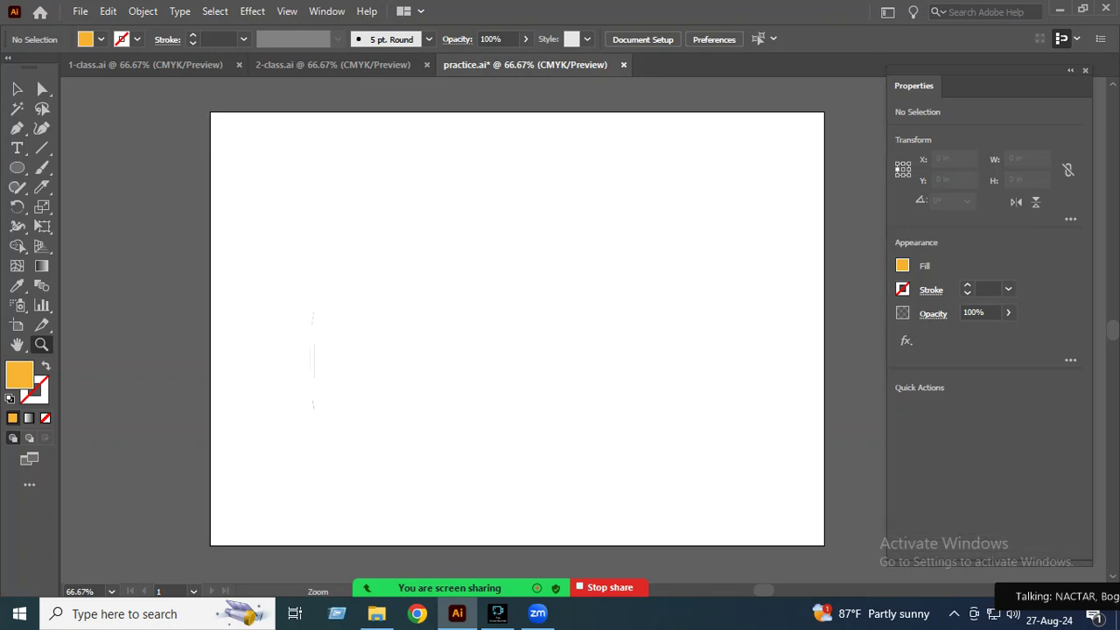
click(403, 311)
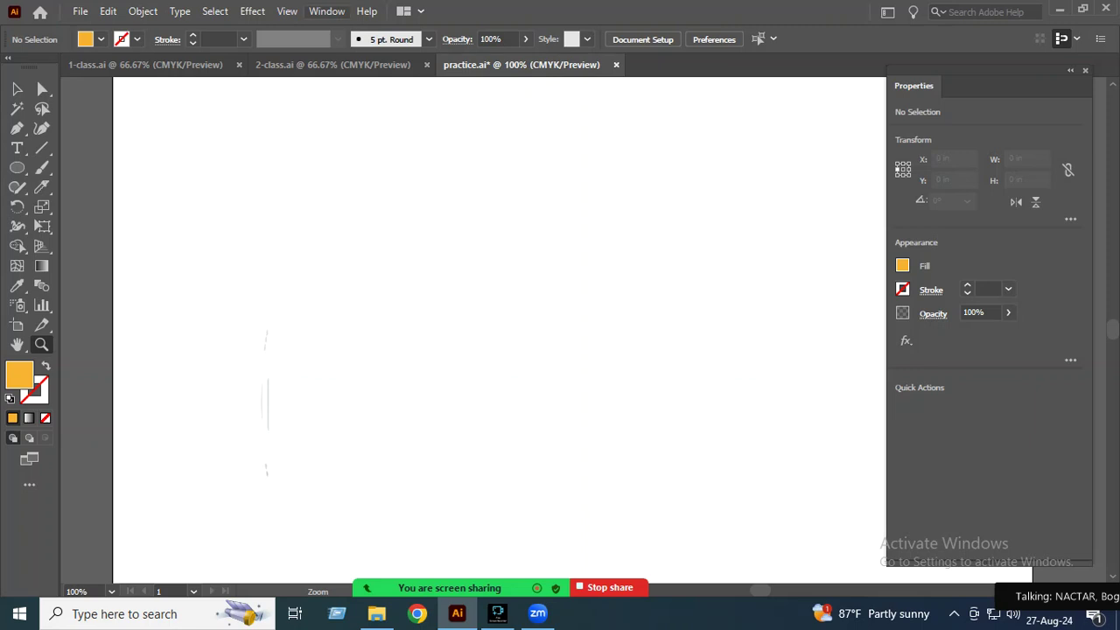
click(327, 10)
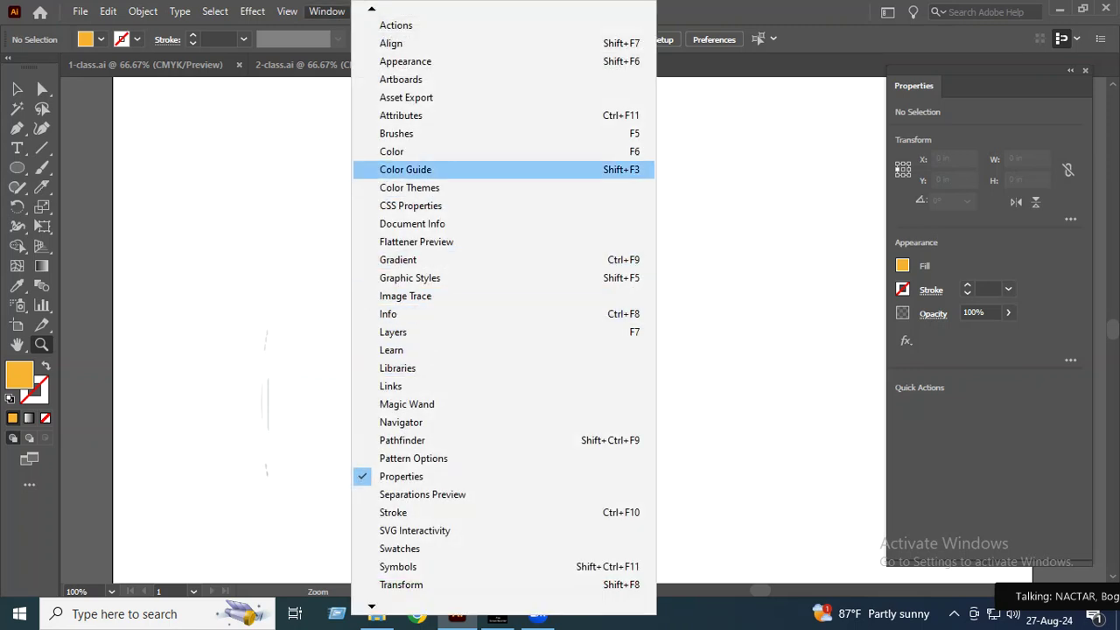
Step: Open the Align panel, float it, then dock it with the Properties panel
click(391, 42)
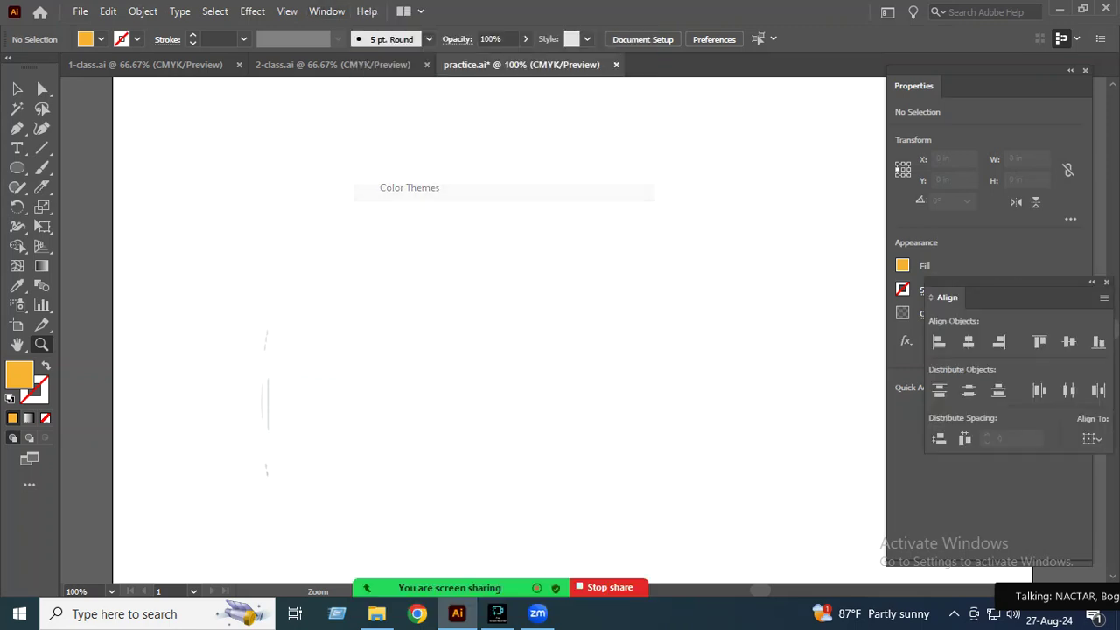
drag(925, 295, 644, 197)
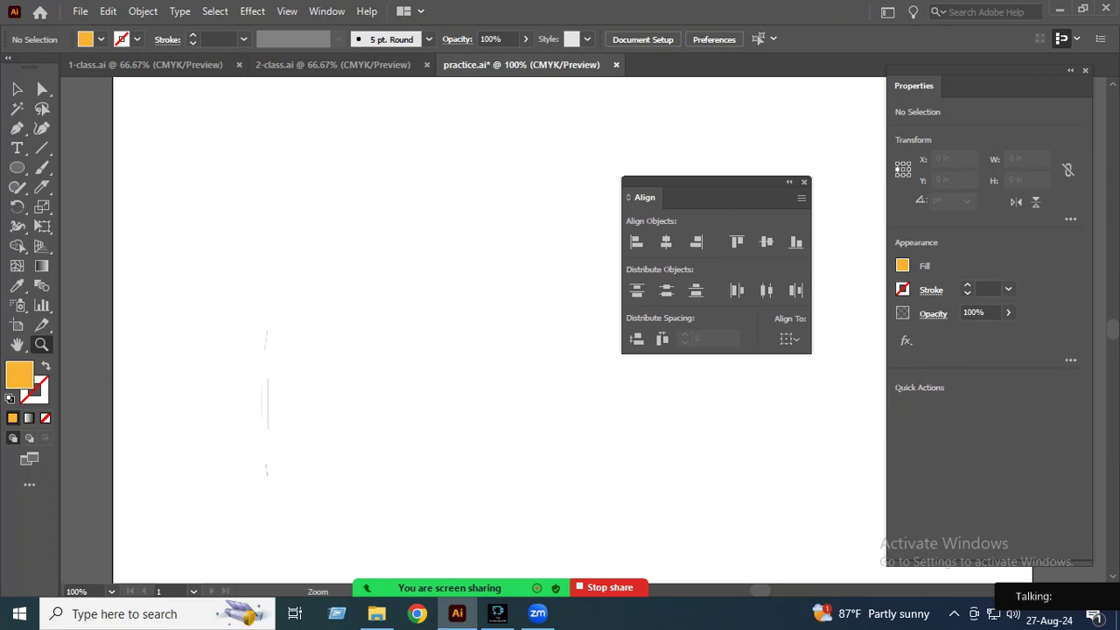
mouse_move(645, 197)
mouse_down()
mouse_move(925, 363)
mouse_move(910, 347)
mouse_up()
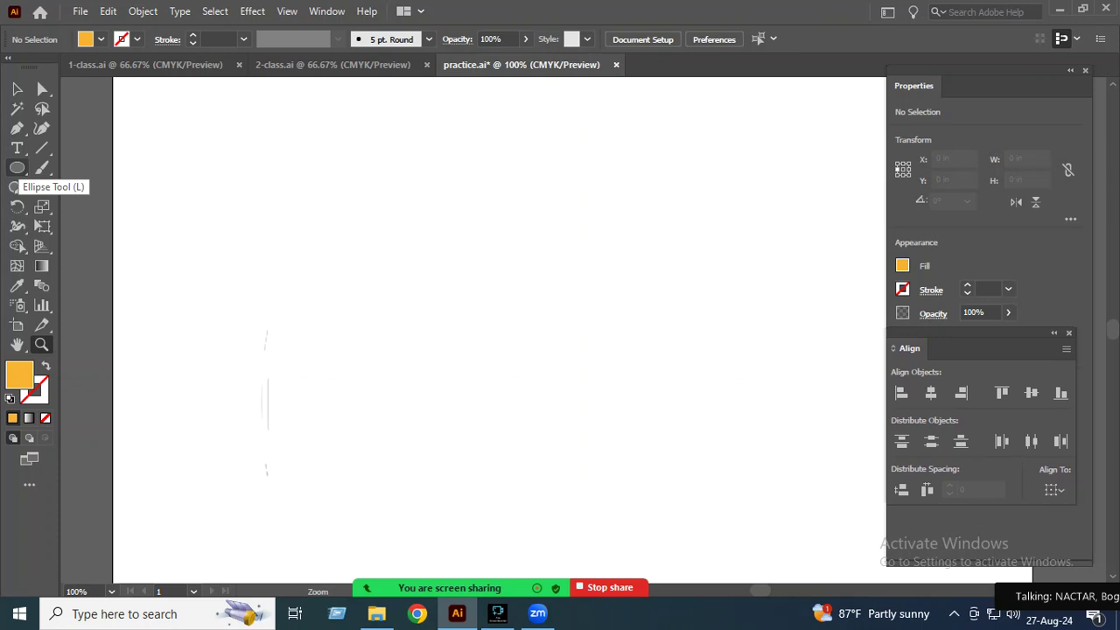
click(17, 167)
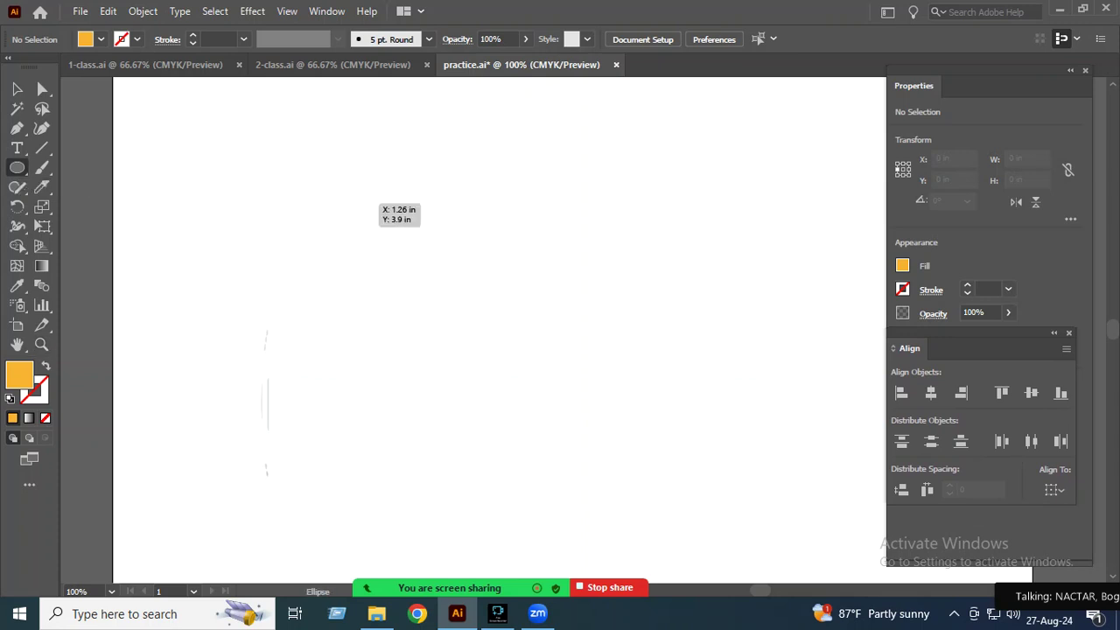
Step: Draw a large orange circle, move it into place, and zoom out to see the whole artboard
drag(345, 202, 473, 329)
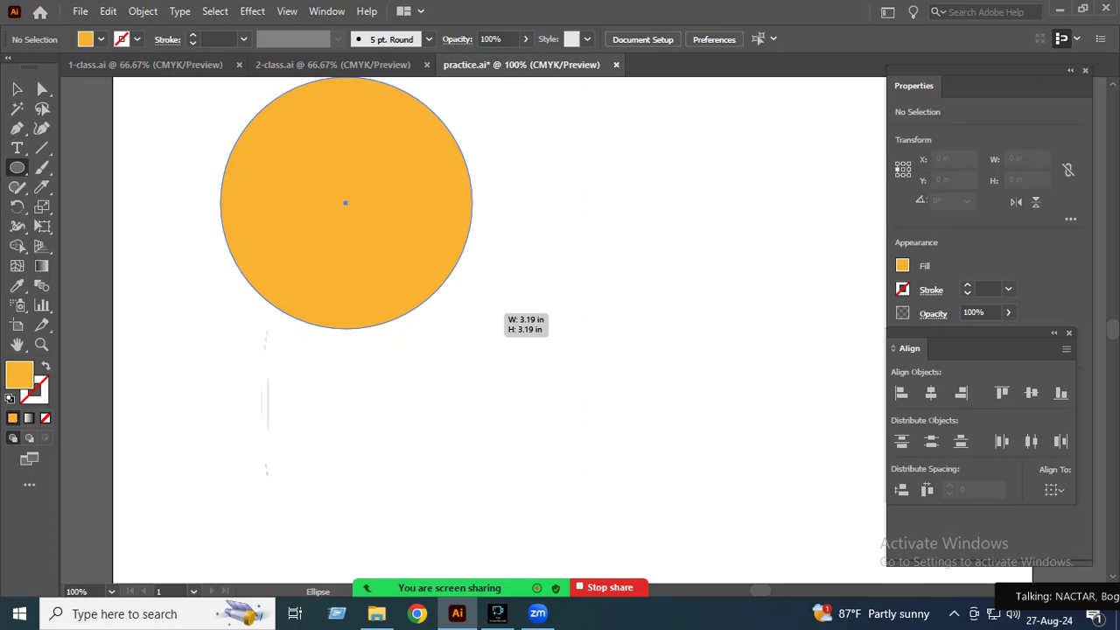
key(v)
drag(346, 202, 471, 287)
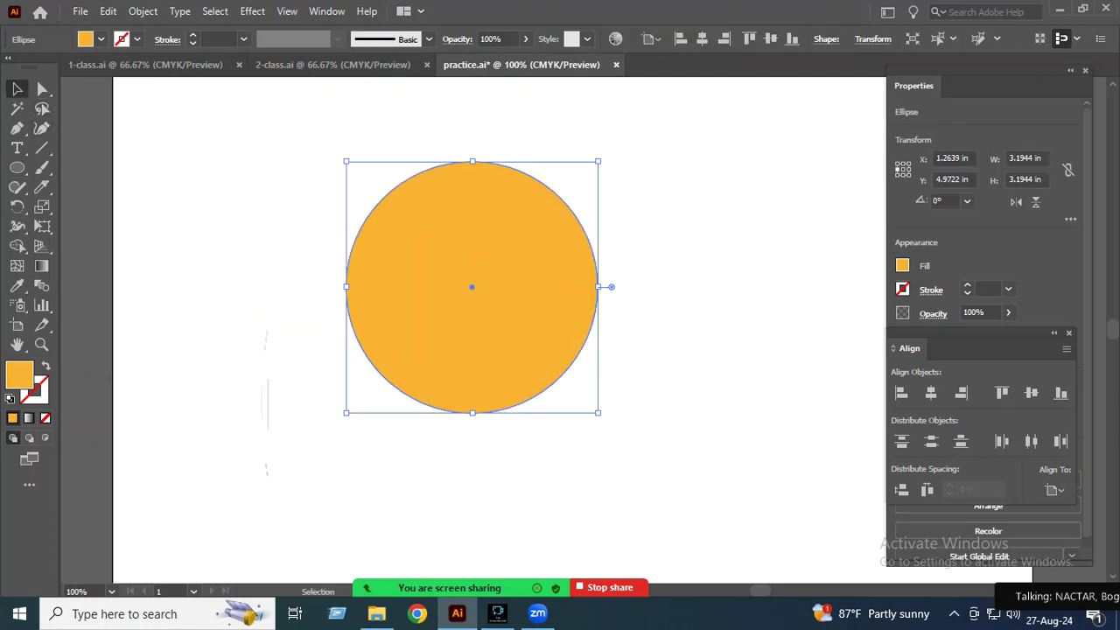
key(z)
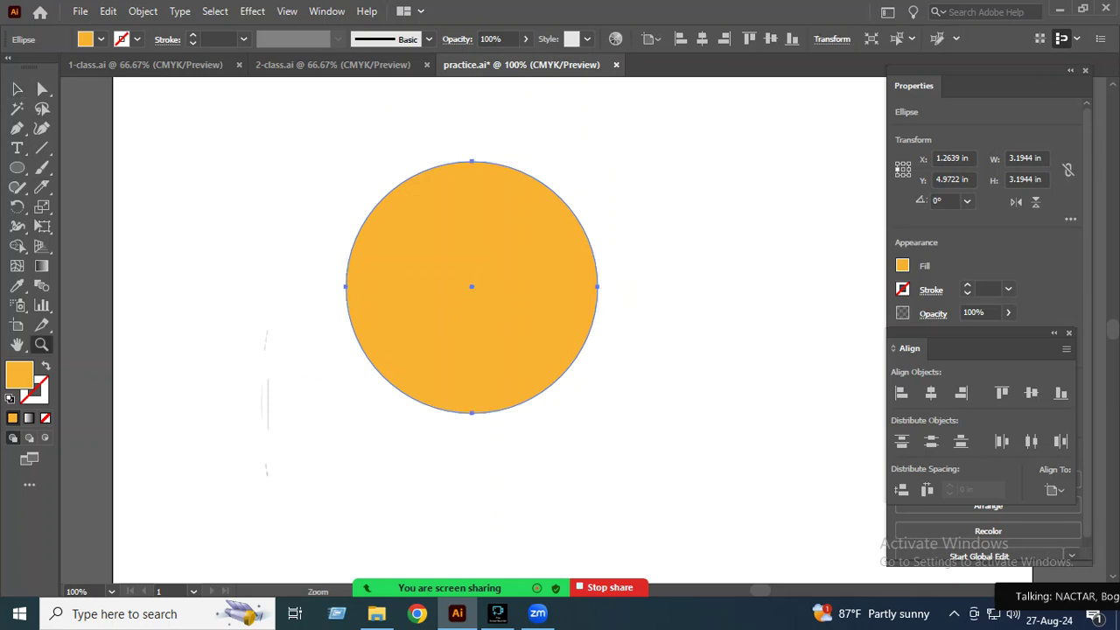
key(ctrl+minus)
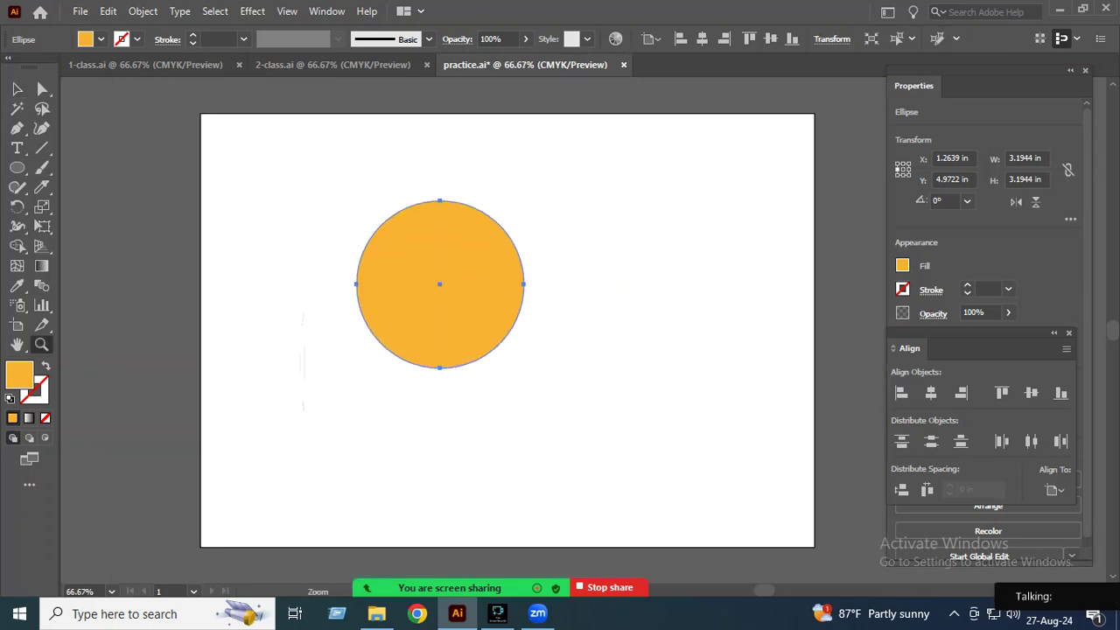
key(v)
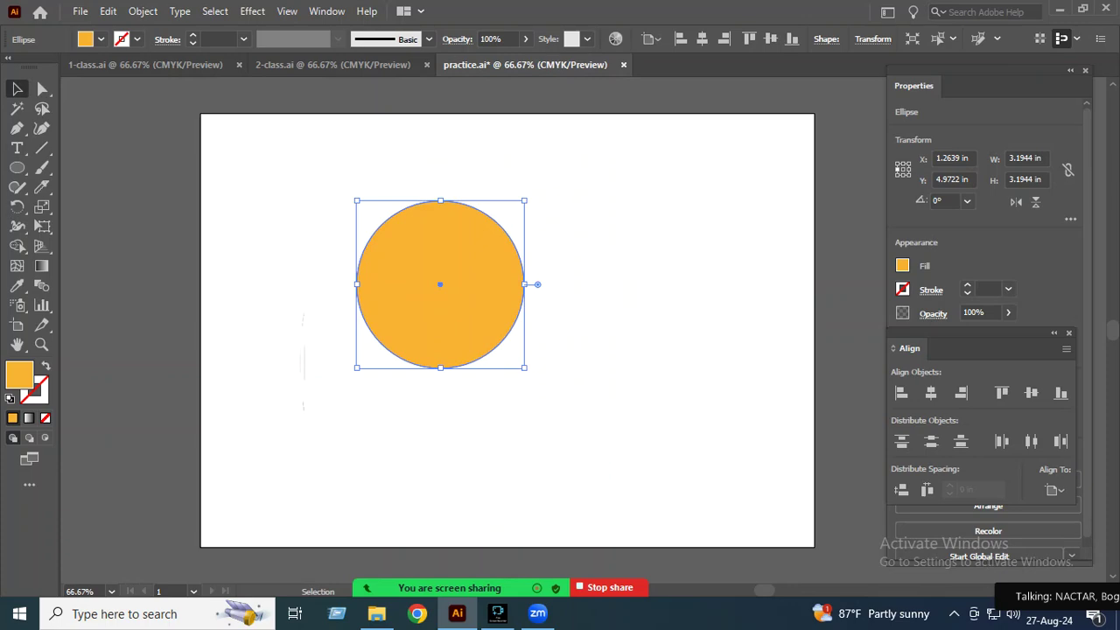
Step: Alt-drag a copy of the circle up and right, and fill the copy with magenta
key(a)
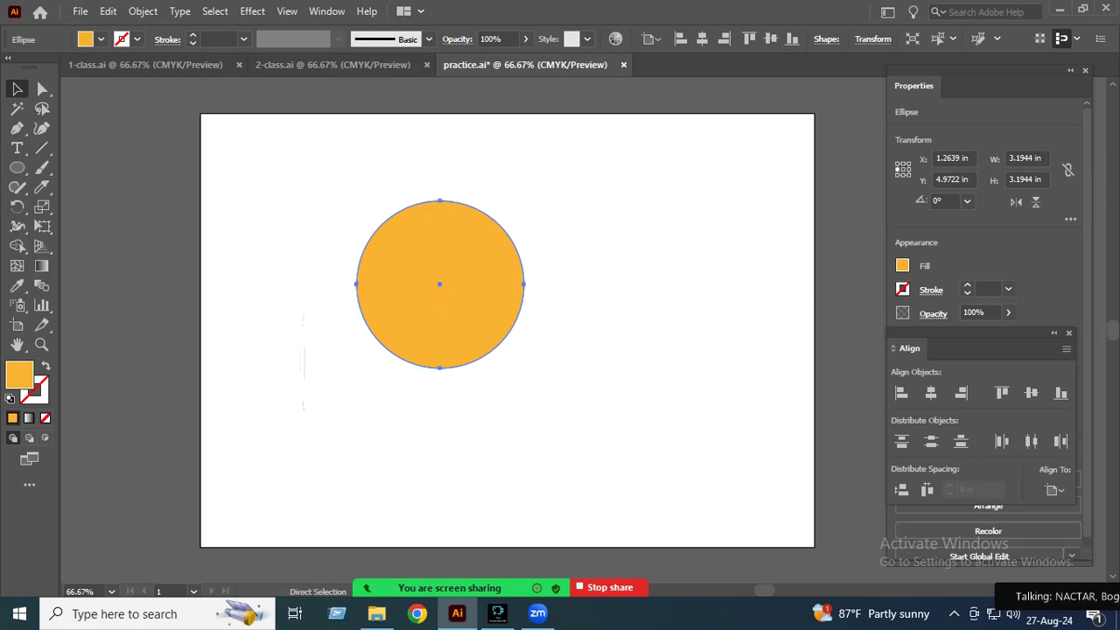
drag(439, 284, 613, 216)
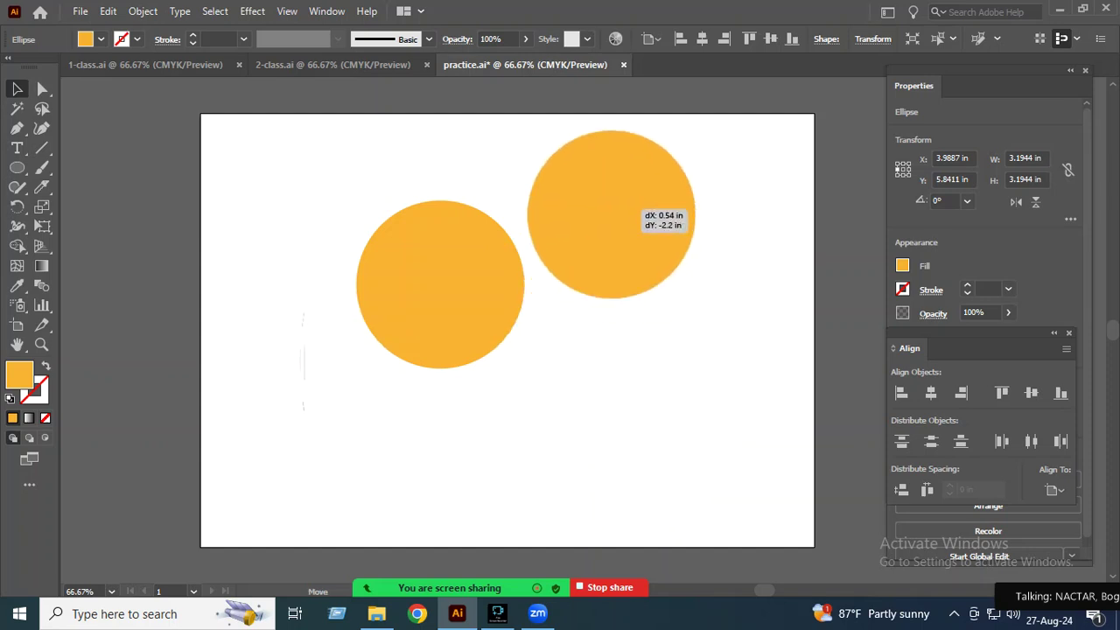
drag(512, 285, 531, 313)
click(611, 214)
click(902, 265)
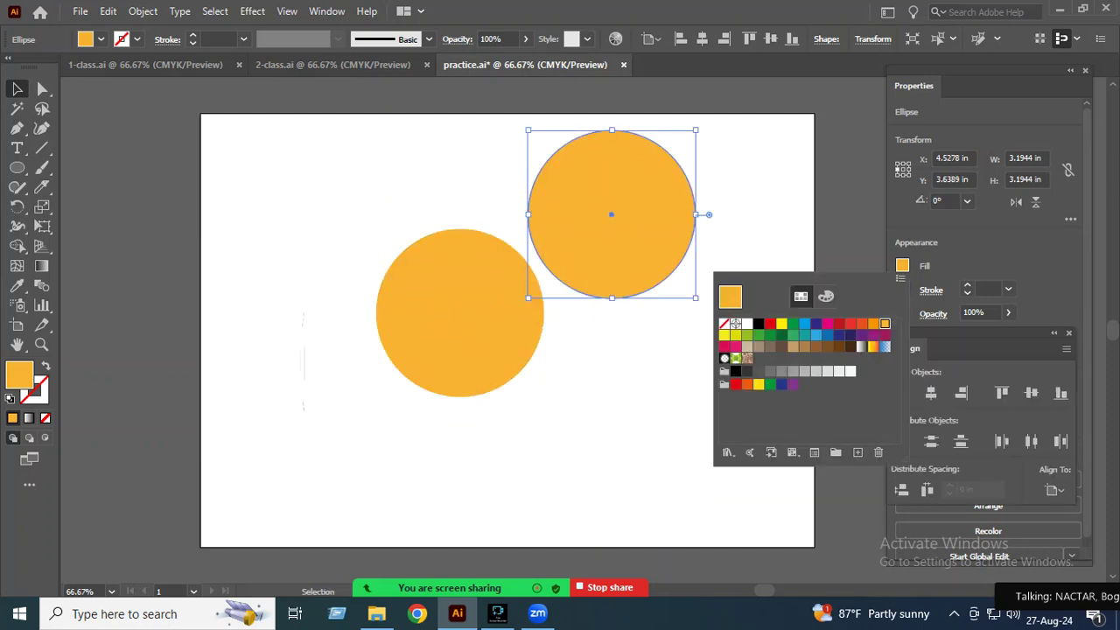
click(826, 323)
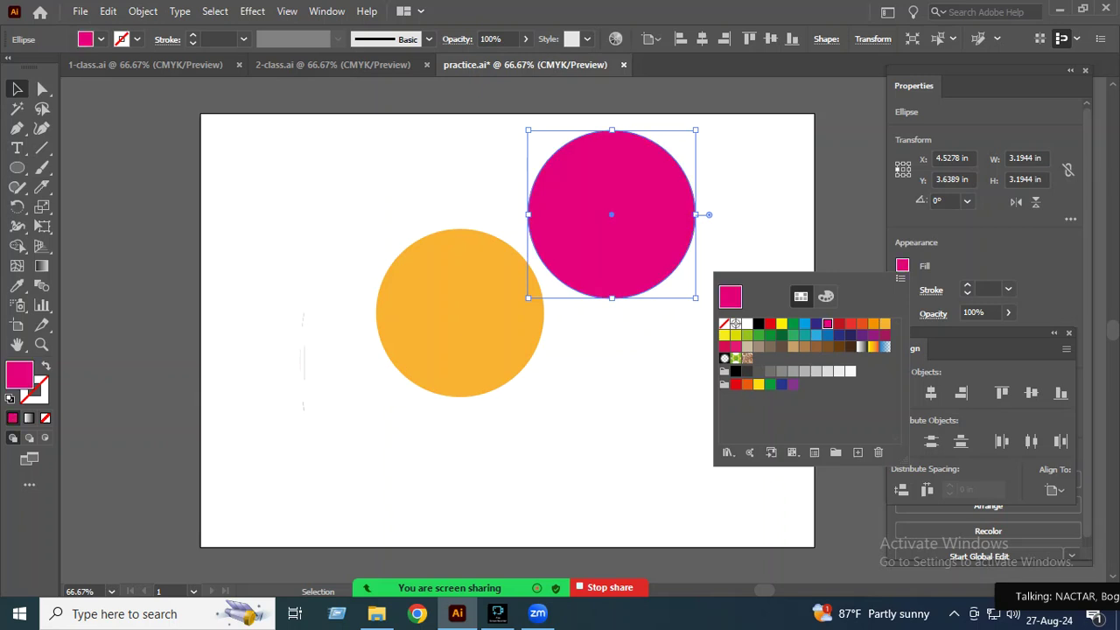
key(Escape)
Step: Shrink the magenta circle beside the orange one and line up their top edges
mouse_move(695, 298)
mouse_down()
mouse_move(674, 277)
mouse_move(629, 348)
mouse_up()
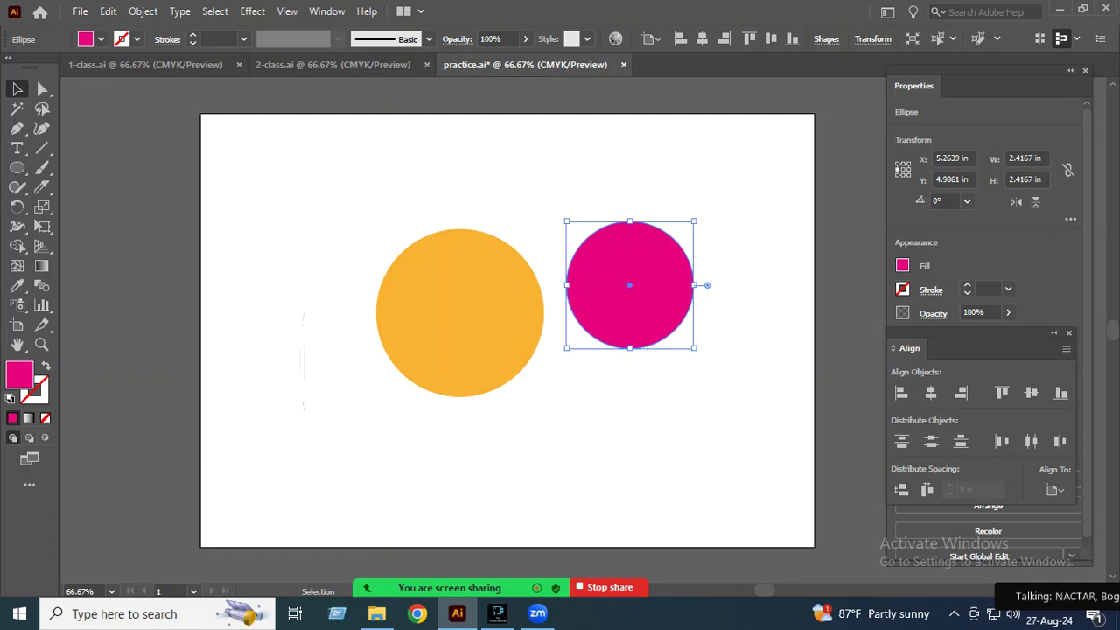
drag(459, 313, 472, 313)
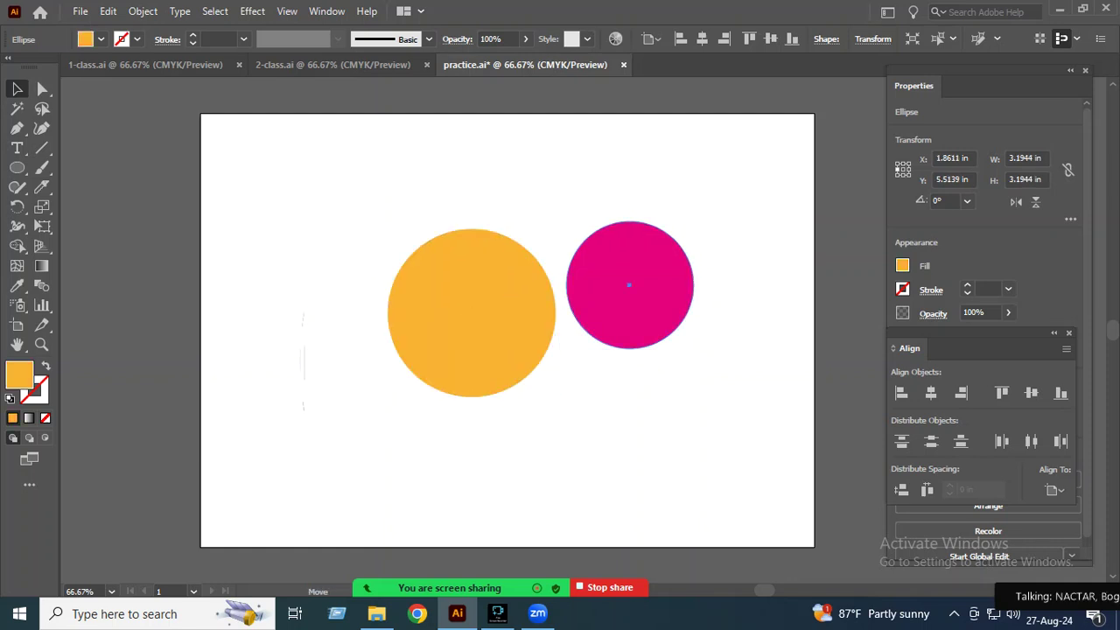
click(647, 289)
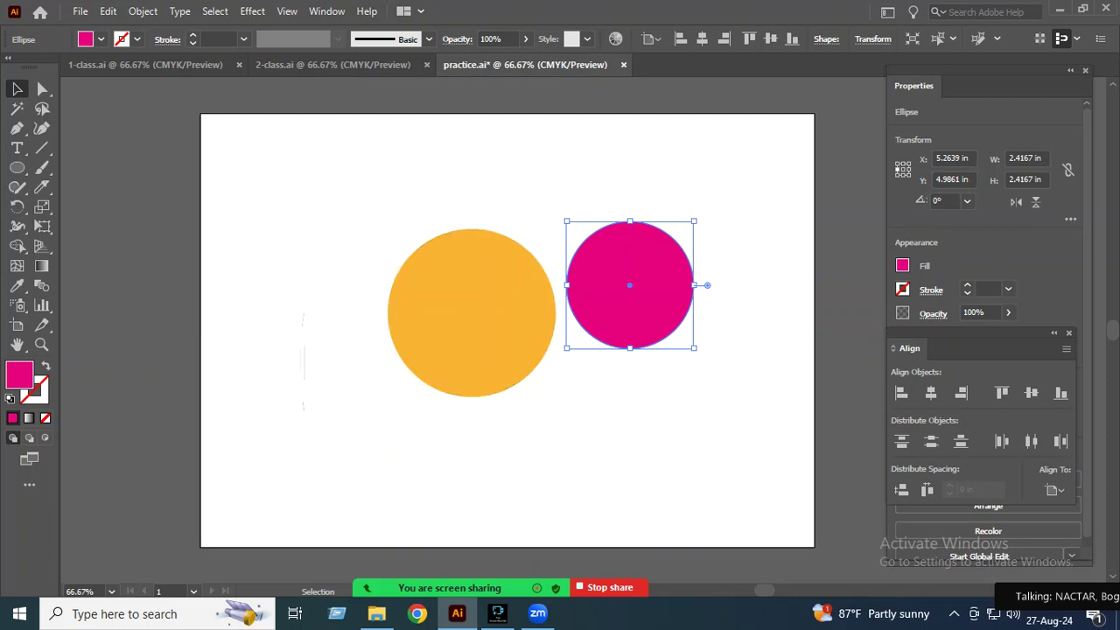
drag(468, 283, 469, 276)
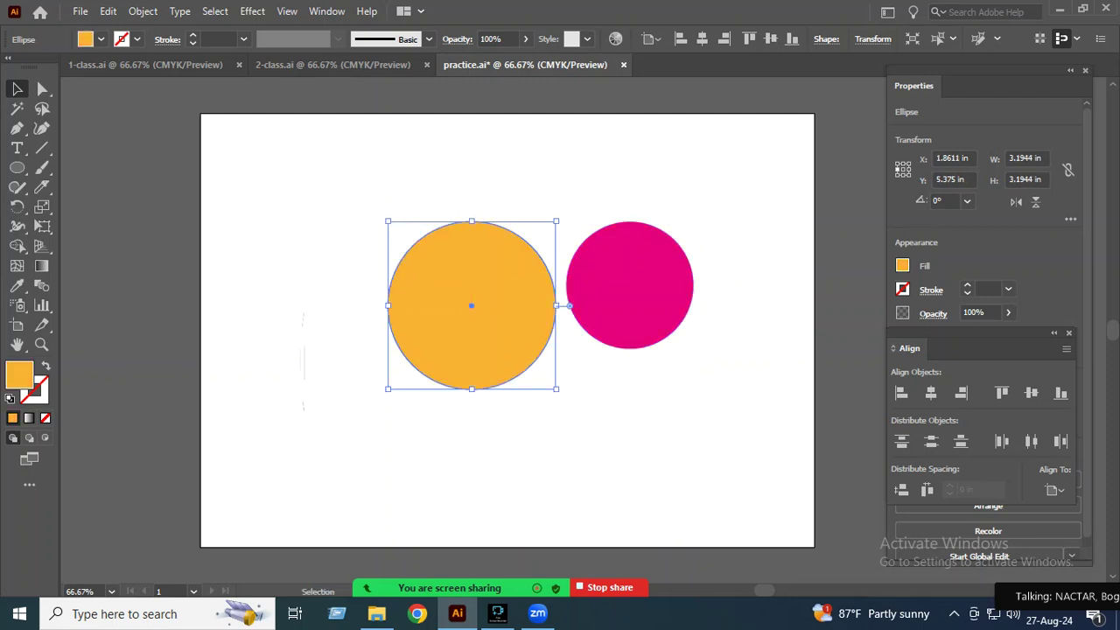
click(630, 284)
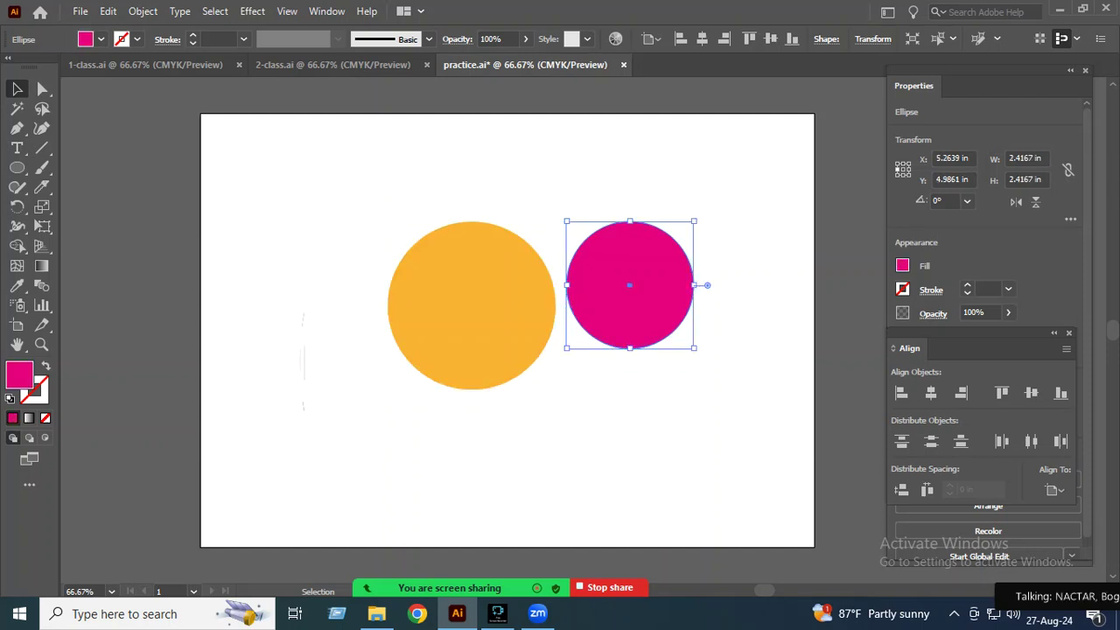
Step: Duplicate the magenta circle, fill the copy teal, and scale it down
alt+drag(629, 284, 655, 443)
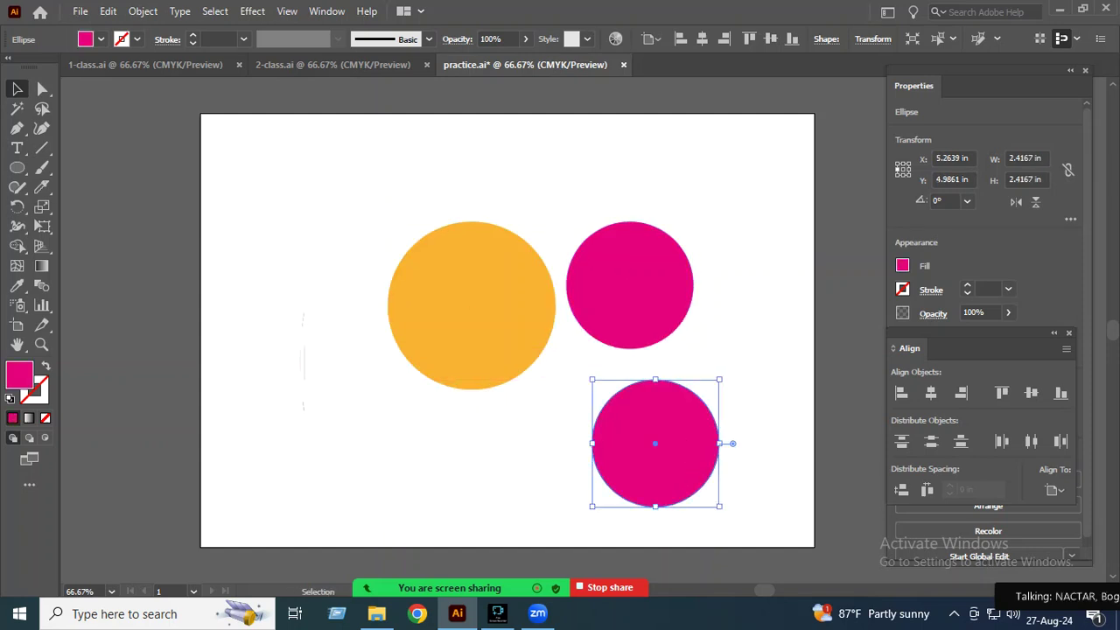
click(902, 265)
click(804, 335)
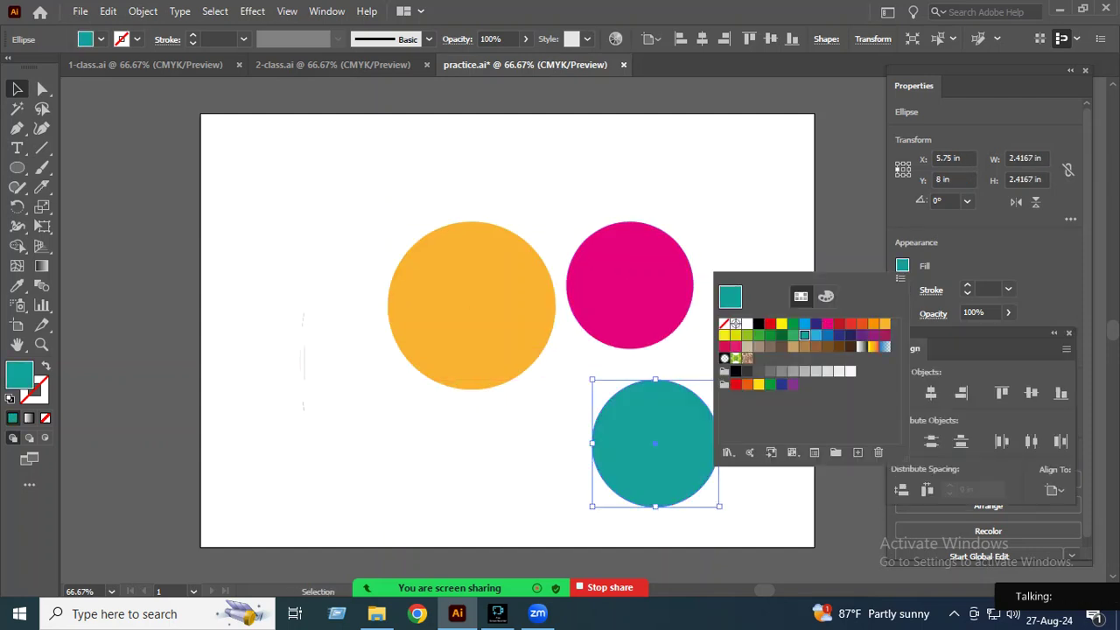
drag(719, 505, 691, 472)
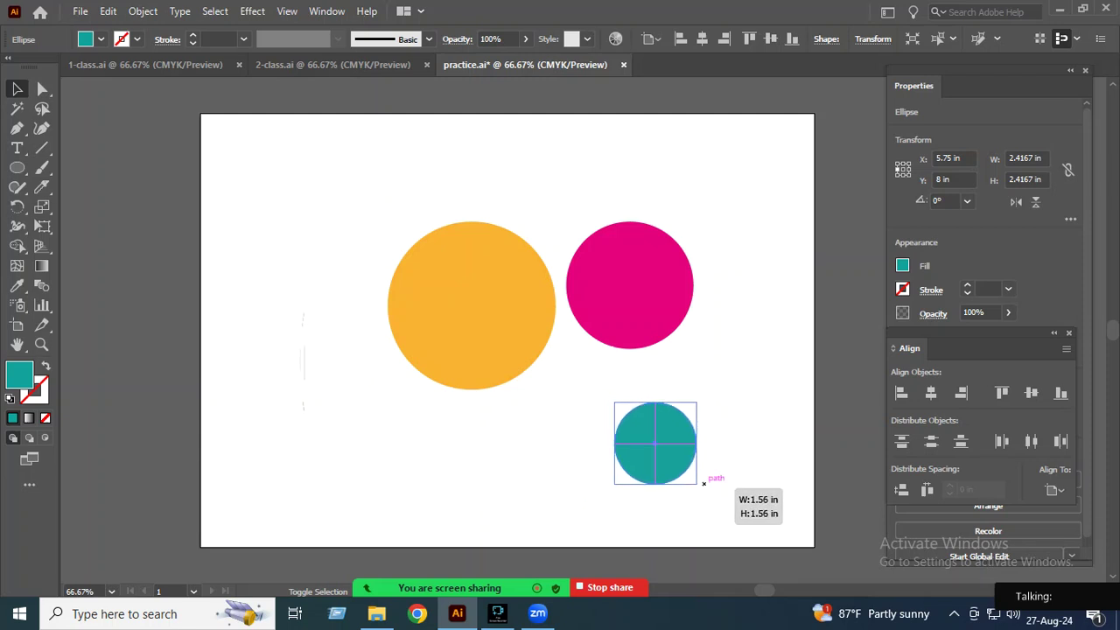
Step: Arrange the circles in a column: teal top-left, magenta in the middle, orange lowest. Then deselect
drag(520, 294, 393, 267)
drag(676, 277, 596, 235)
drag(374, 276, 464, 442)
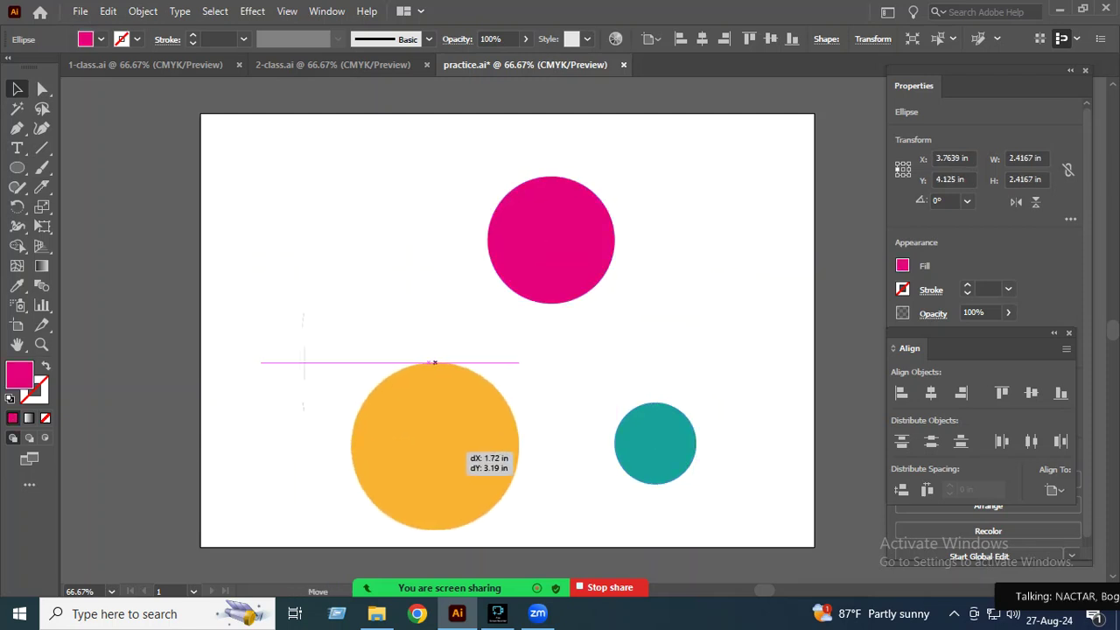
drag(584, 272, 522, 312)
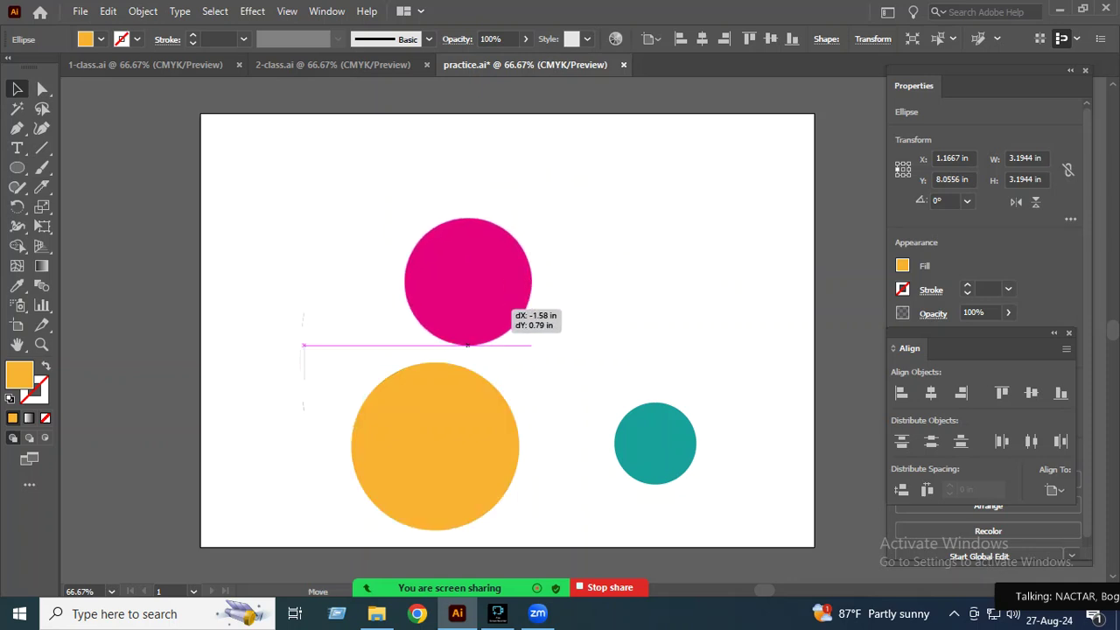
drag(673, 437, 401, 156)
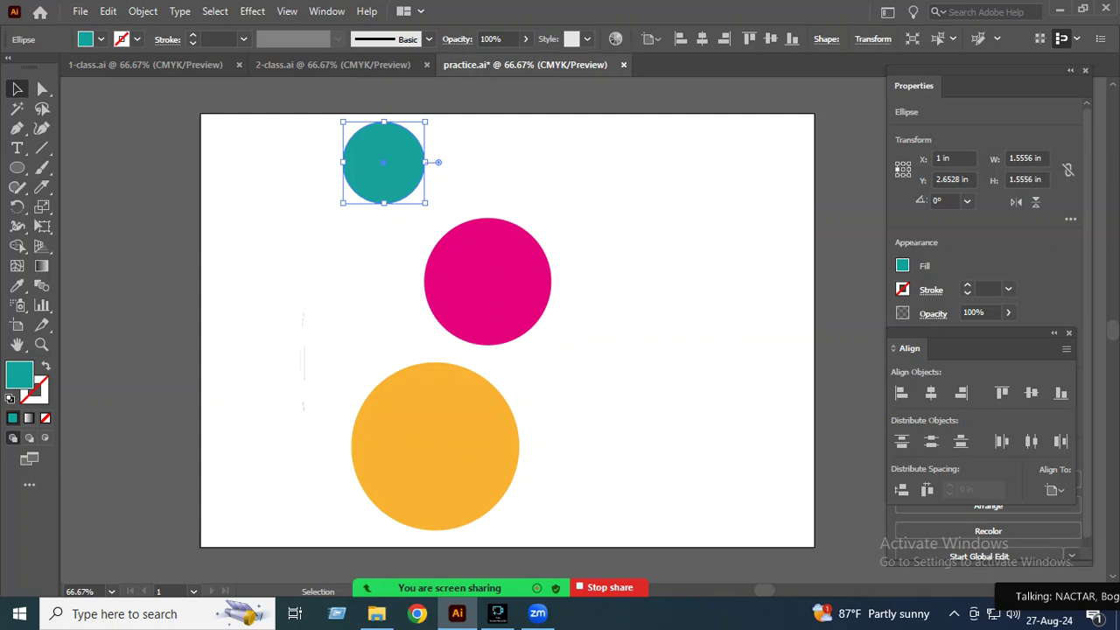
key(ctrl+shift+a)
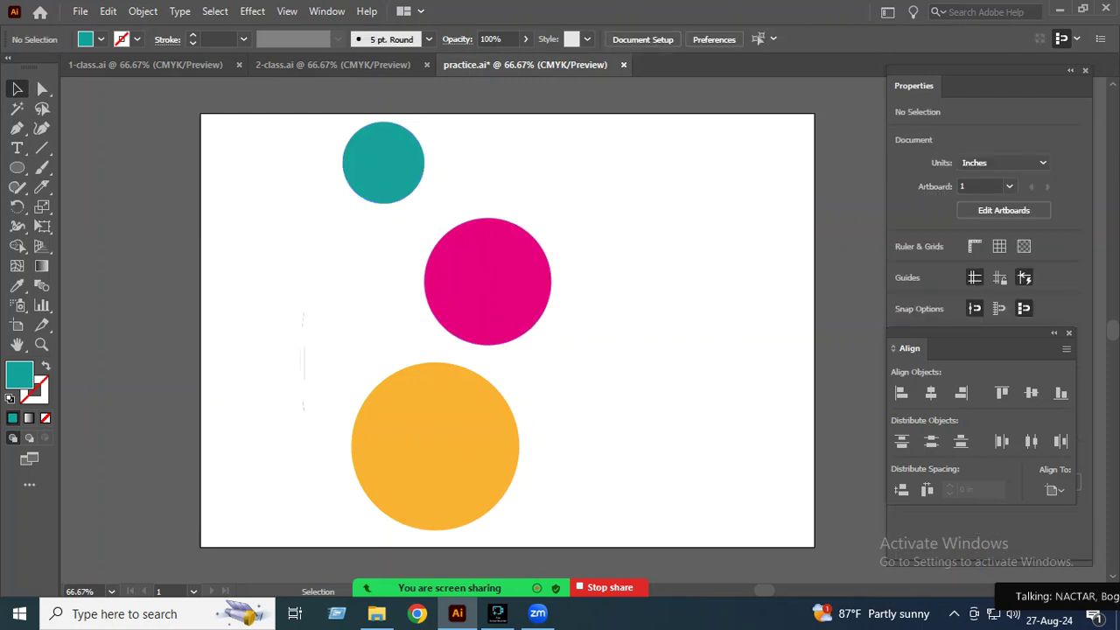
Step: Float the Align panel over the canvas and shift the three circles to the right
drag(908, 347, 776, 286)
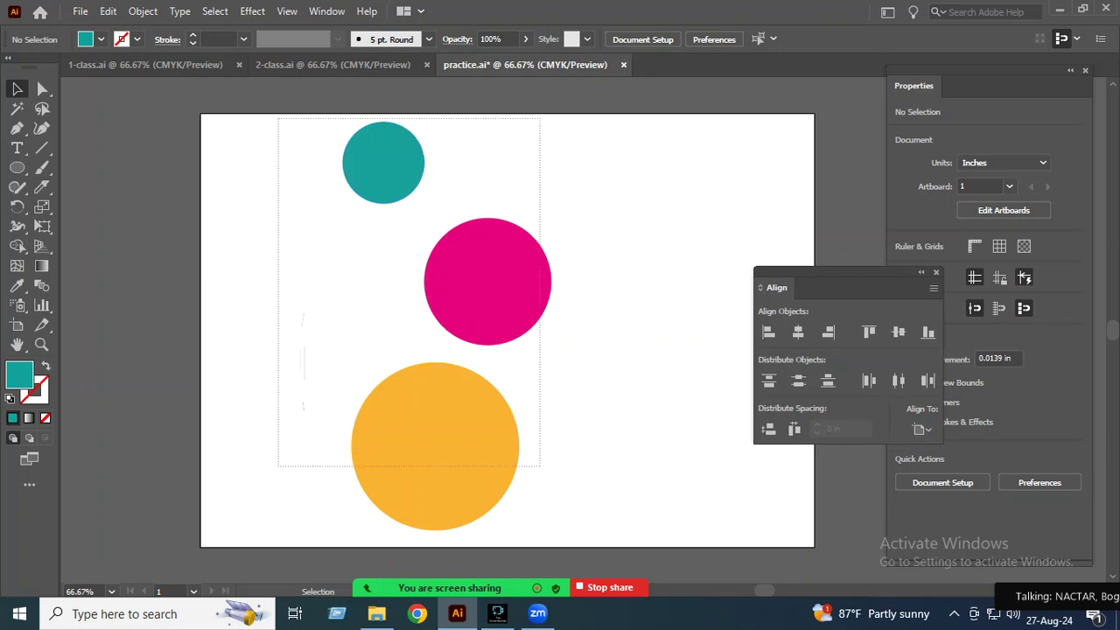
drag(452, 269, 557, 534)
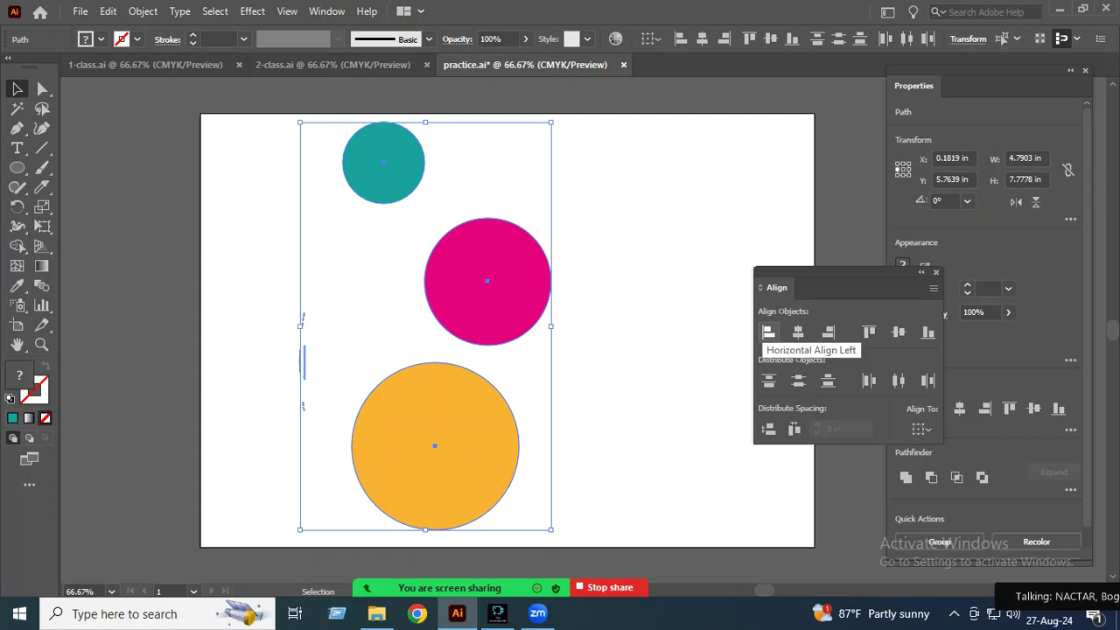
click(367, 262)
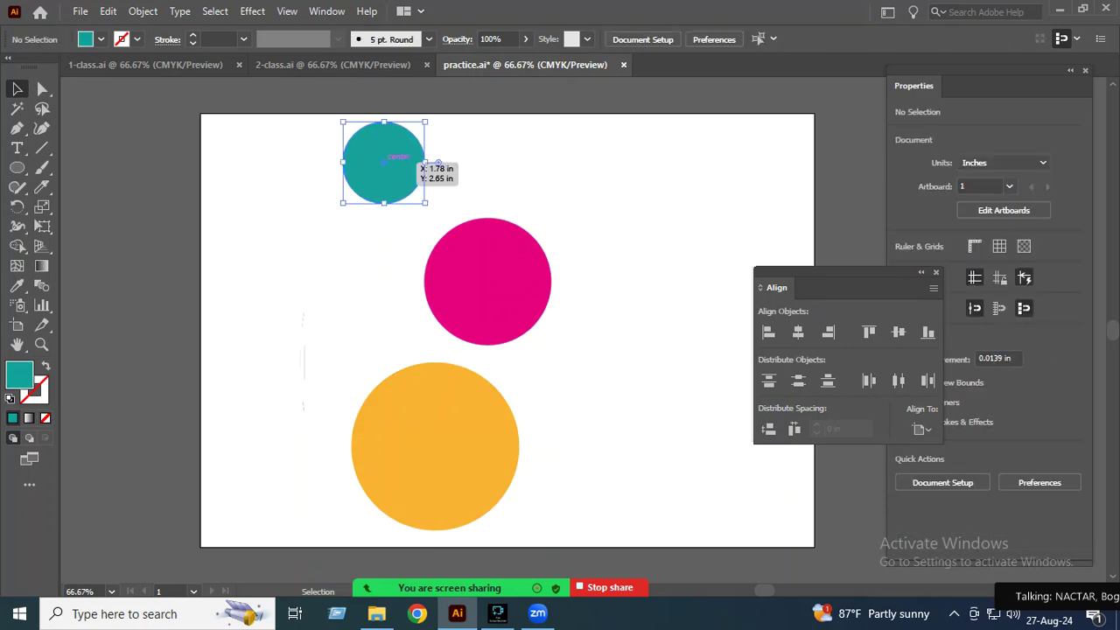
click(389, 161)
drag(384, 161, 787, 167)
drag(487, 281, 674, 280)
key(ctrl+z)
drag(487, 281, 772, 262)
drag(435, 446, 715, 446)
Step: Delete the faint stray marks, move the circles back into a left-side stack, and select all
drag(238, 182, 440, 428)
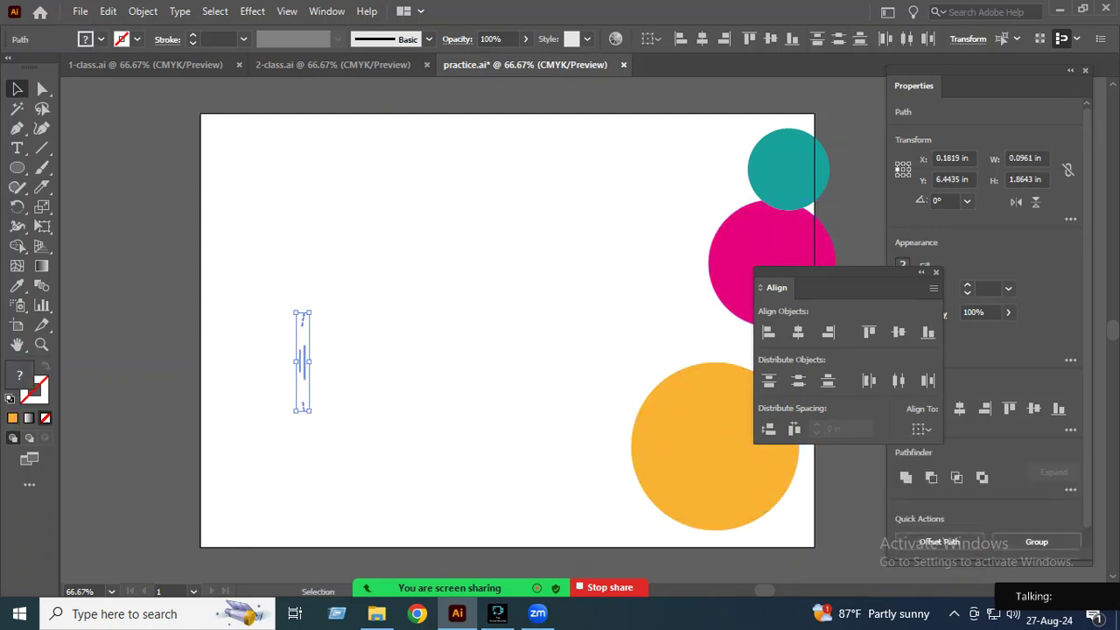
key(Delete)
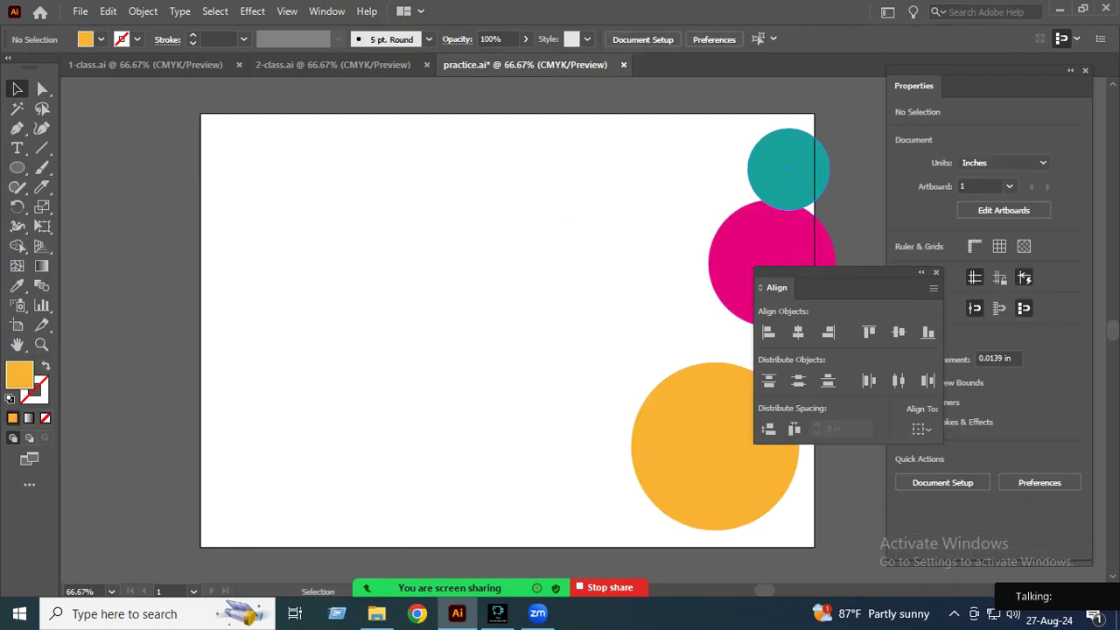
drag(783, 167, 353, 156)
mouse_move(785, 237)
mouse_down()
mouse_move(363, 323)
mouse_move(318, 293)
mouse_up()
mouse_move(706, 433)
mouse_down()
mouse_move(364, 461)
mouse_move(402, 448)
mouse_up()
mouse_move(333, 317)
mouse_down()
mouse_move(538, 277)
mouse_move(517, 276)
mouse_up()
mouse_move(397, 158)
mouse_down()
mouse_move(447, 154)
mouse_move(407, 168)
mouse_up()
drag(402, 467, 402, 416)
key(ctrl+a)
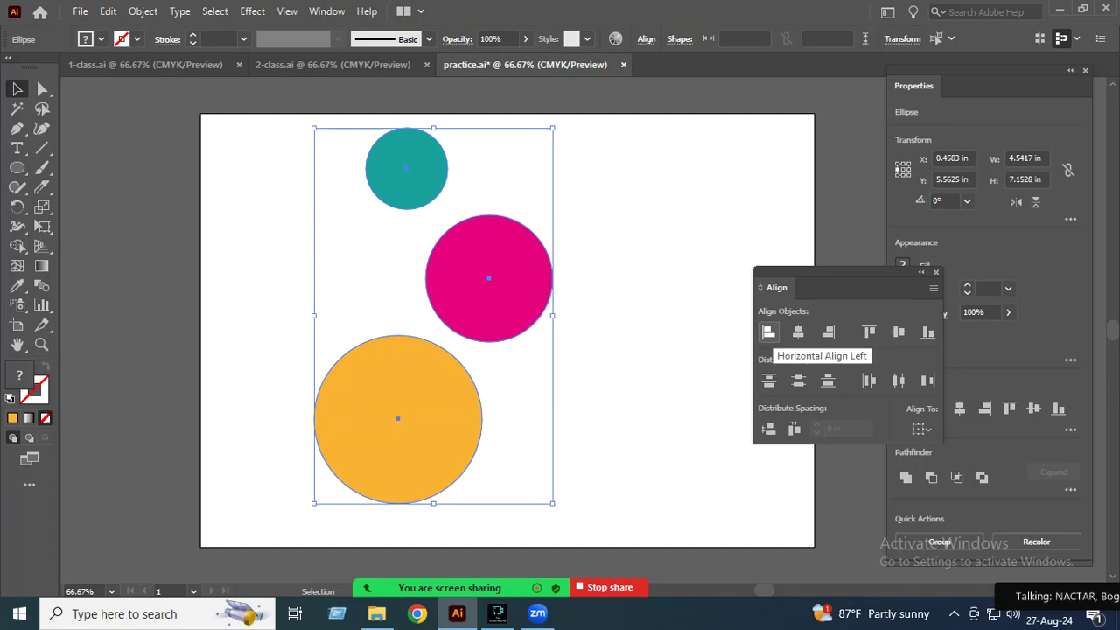
Step: Try left, centre and right horizontal alignment on the circles, ending with Horizontal Align Center
click(768, 332)
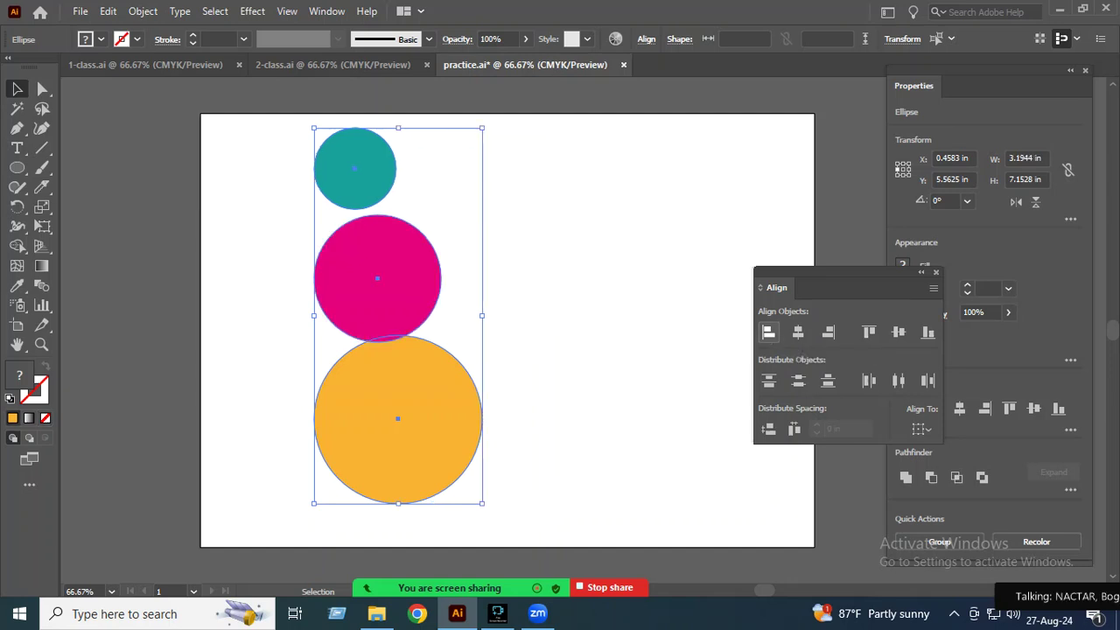
click(921, 429)
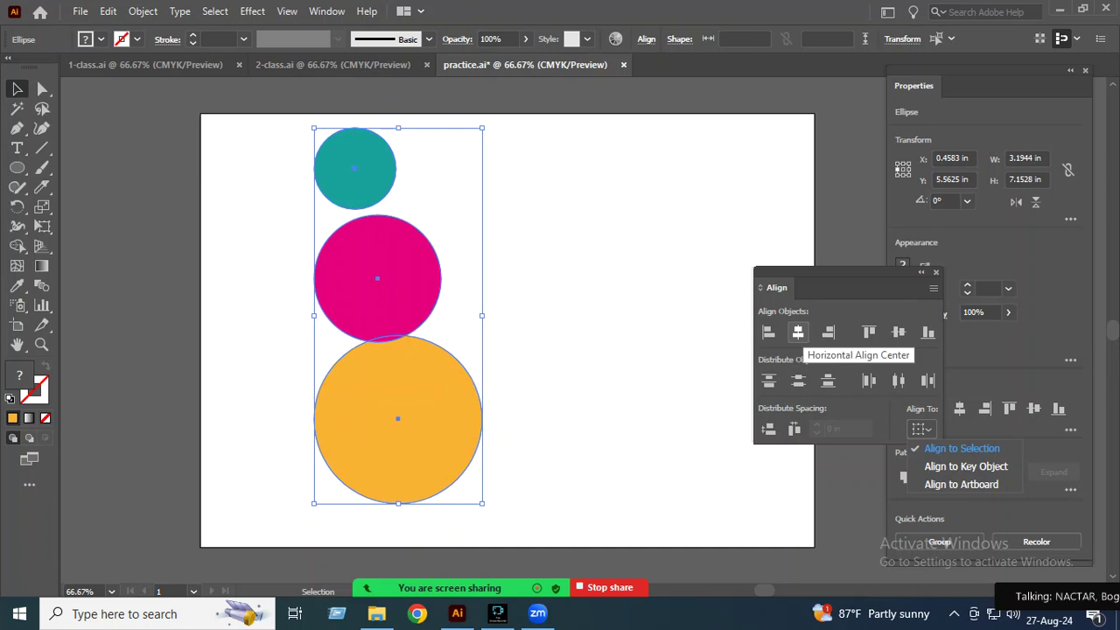
click(798, 332)
click(798, 332)
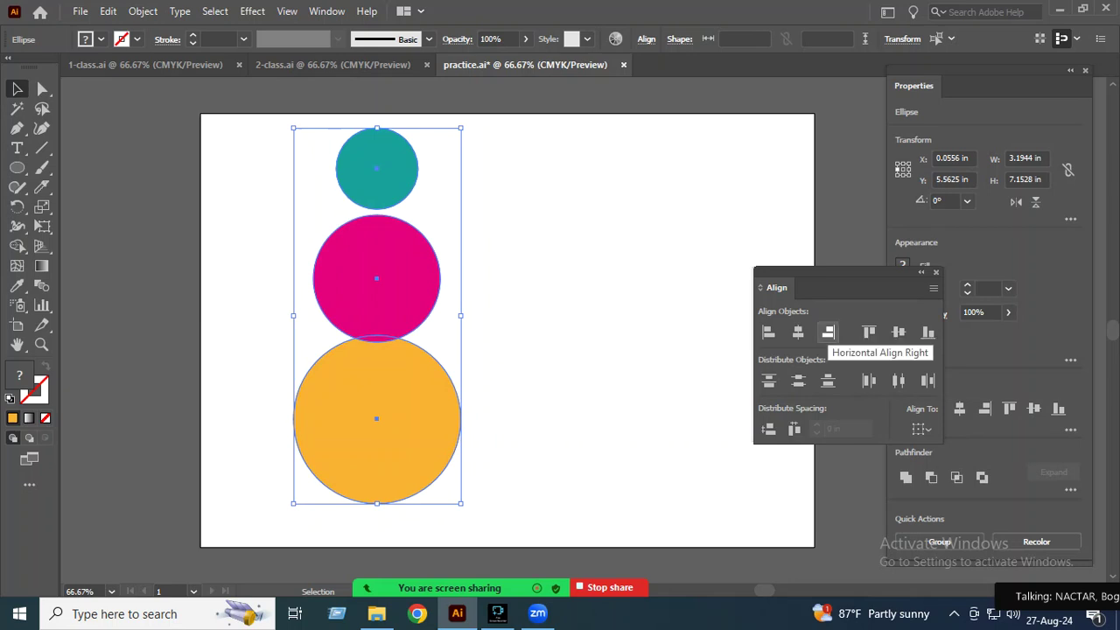
click(828, 332)
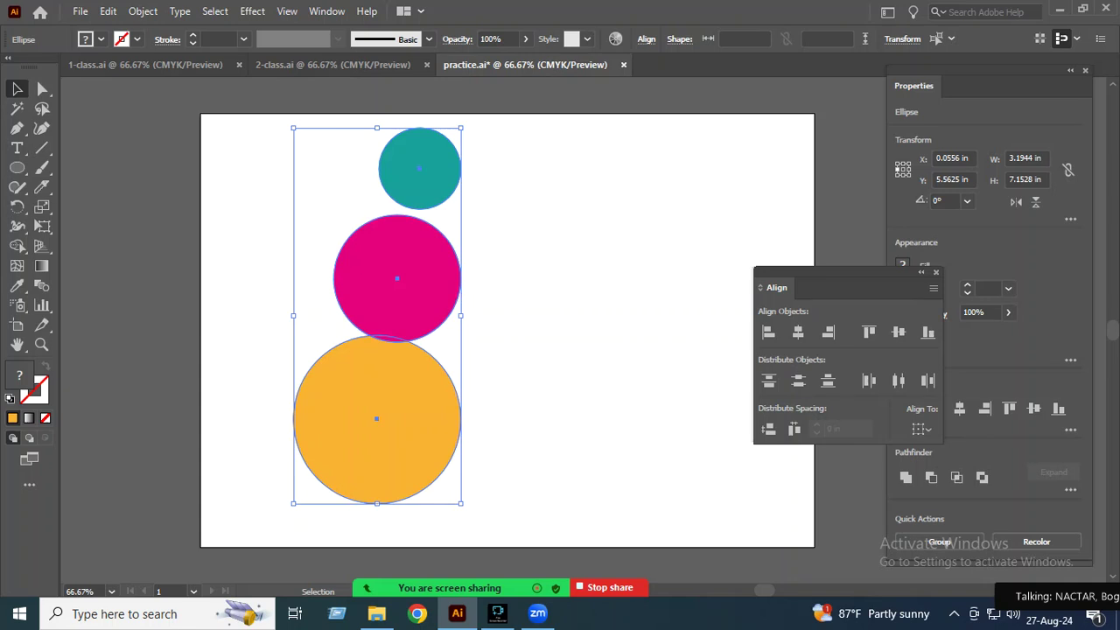
click(768, 332)
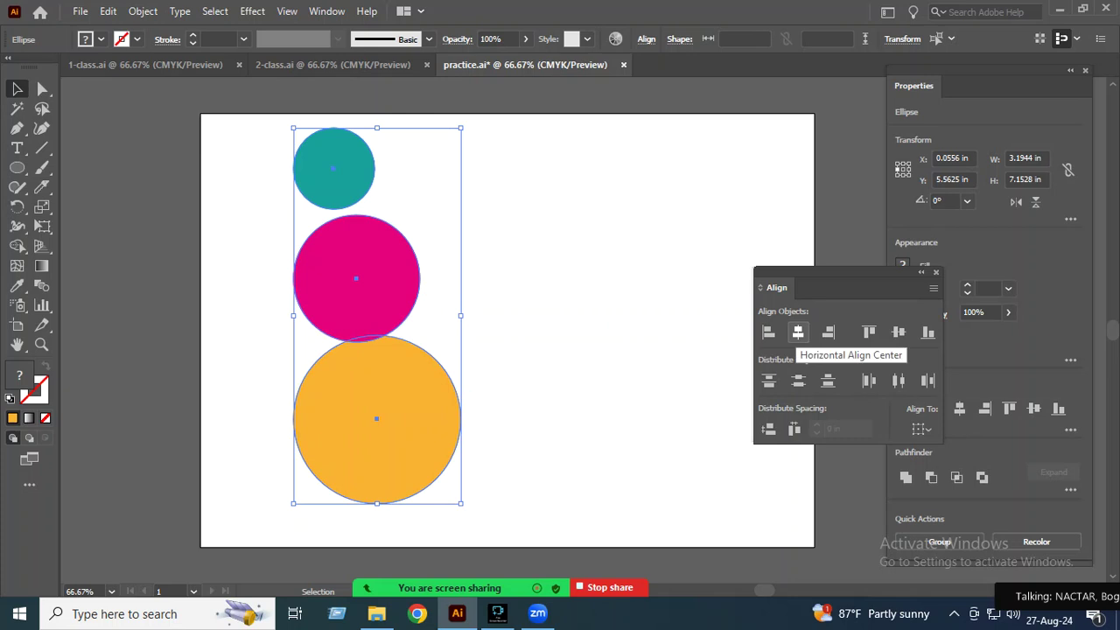
click(797, 333)
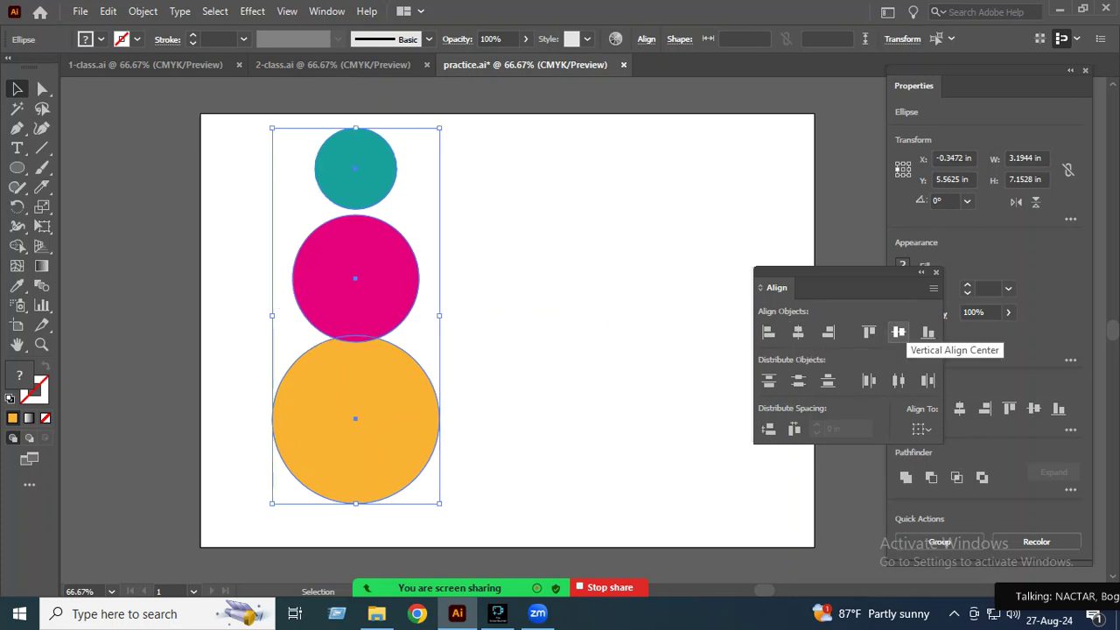
Step: Vertically centre the circles into concentric rings, enlarge them, then undo back to the column
click(899, 333)
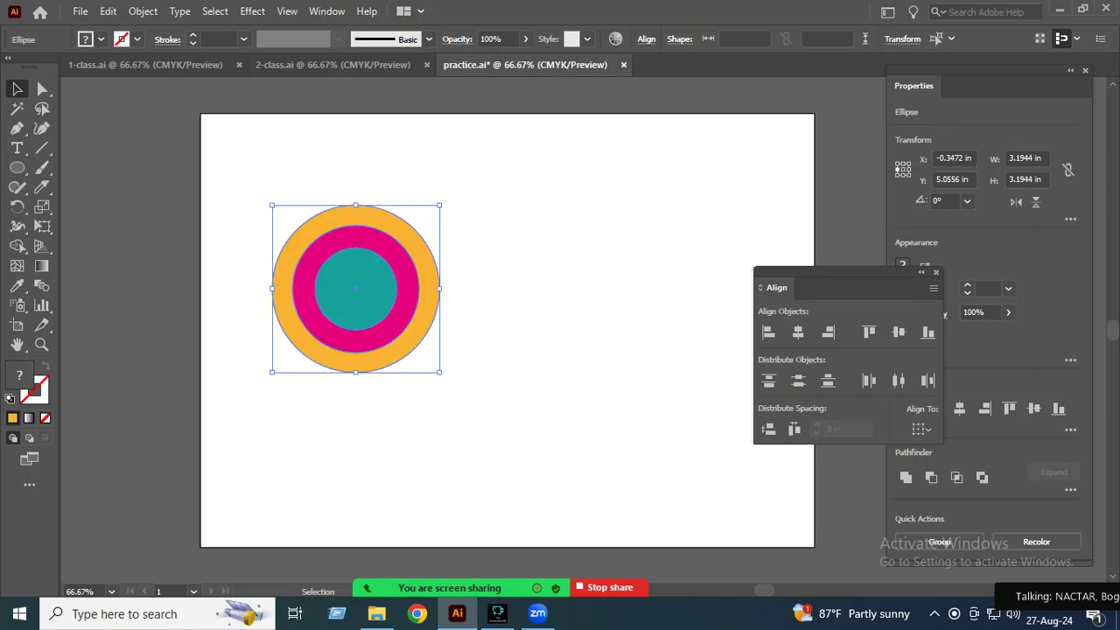
mouse_move(384, 225)
mouse_down()
mouse_move(382, 188)
mouse_move(393, 185)
mouse_up()
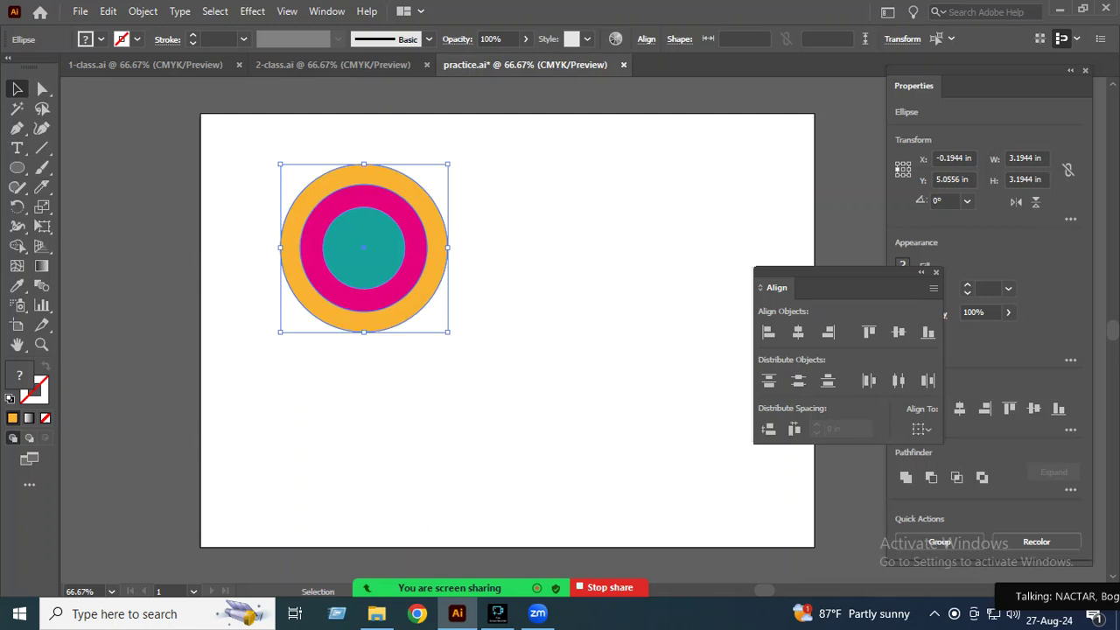
key(shift)
drag(447, 332, 508, 391)
drag(530, 268, 530, 268)
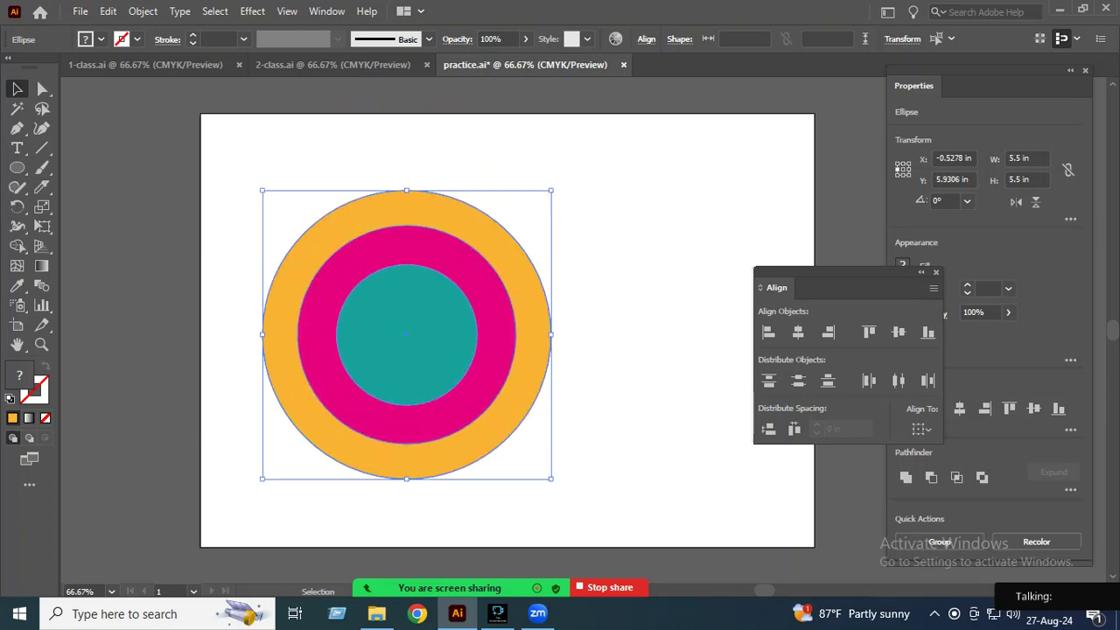
key(ctrl+z)
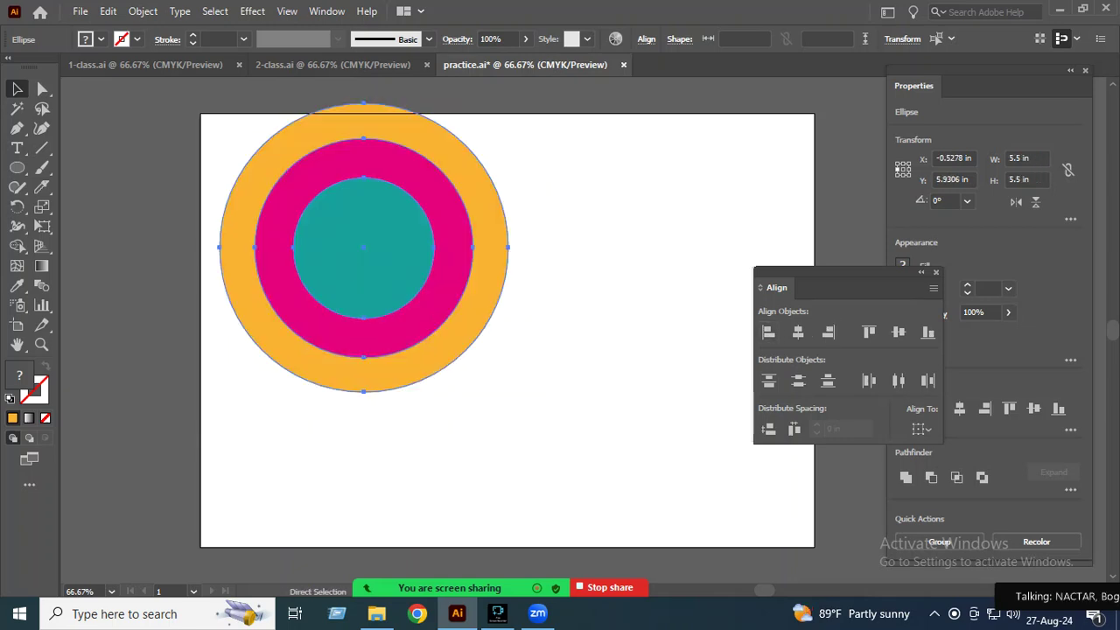
key(ctrl+z)
key(ctrl+z)
key(ctrl+z)
key(ctrl+z)
key(ctrl+z)
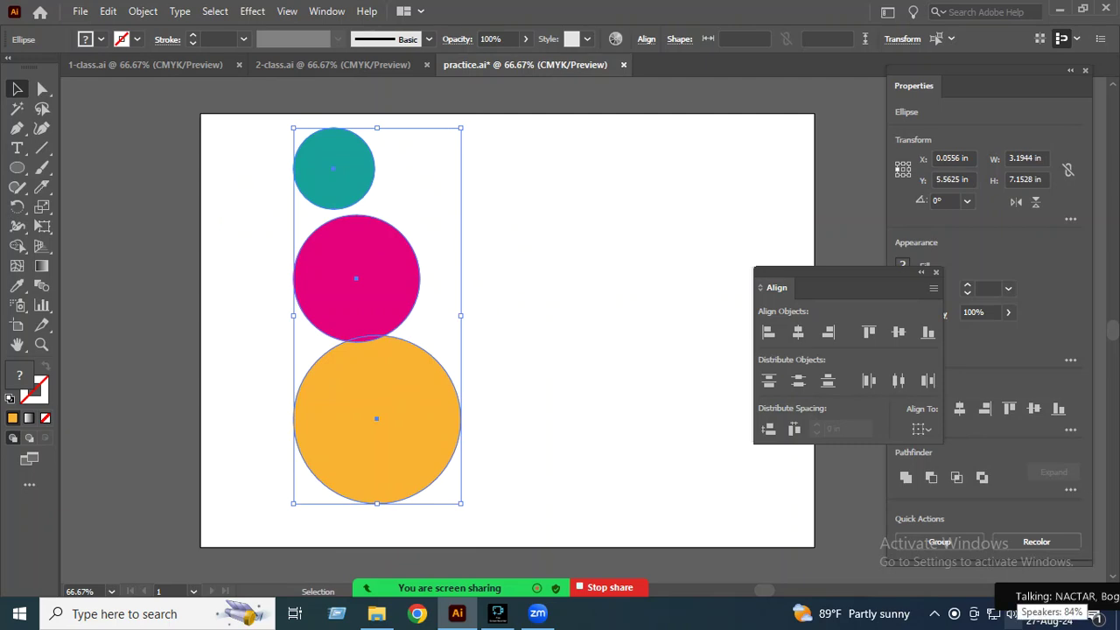
Step: Select all three circles on the artboard and delete them
click(1012, 613)
scroll(971, 574, up, 2)
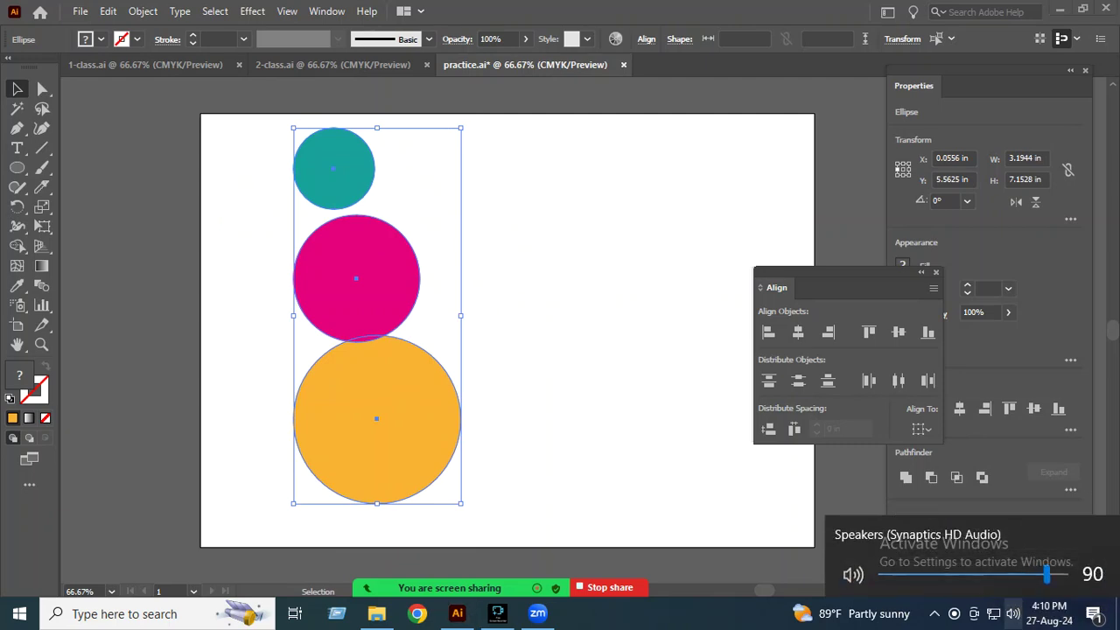
click(253, 288)
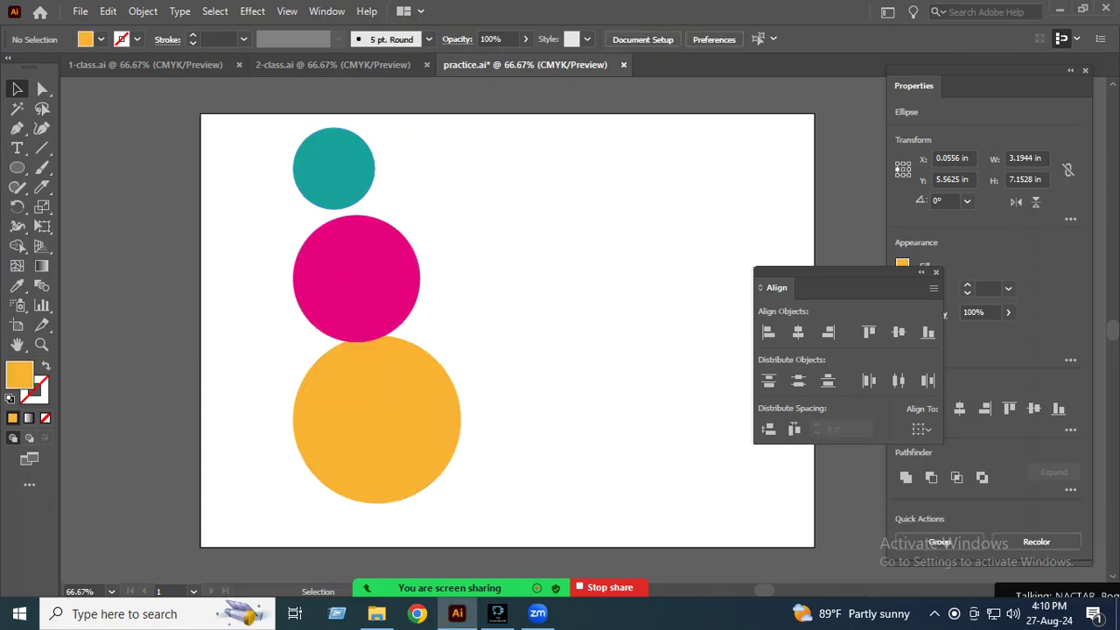
drag(357, 274, 407, 256)
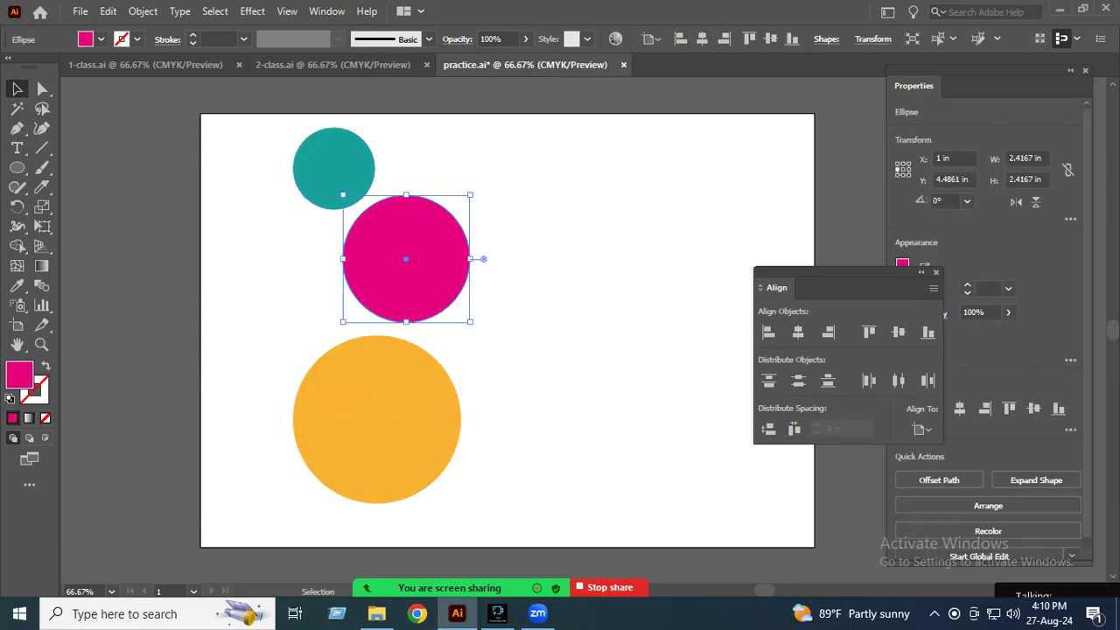
key(ctrl+a)
key(Delete)
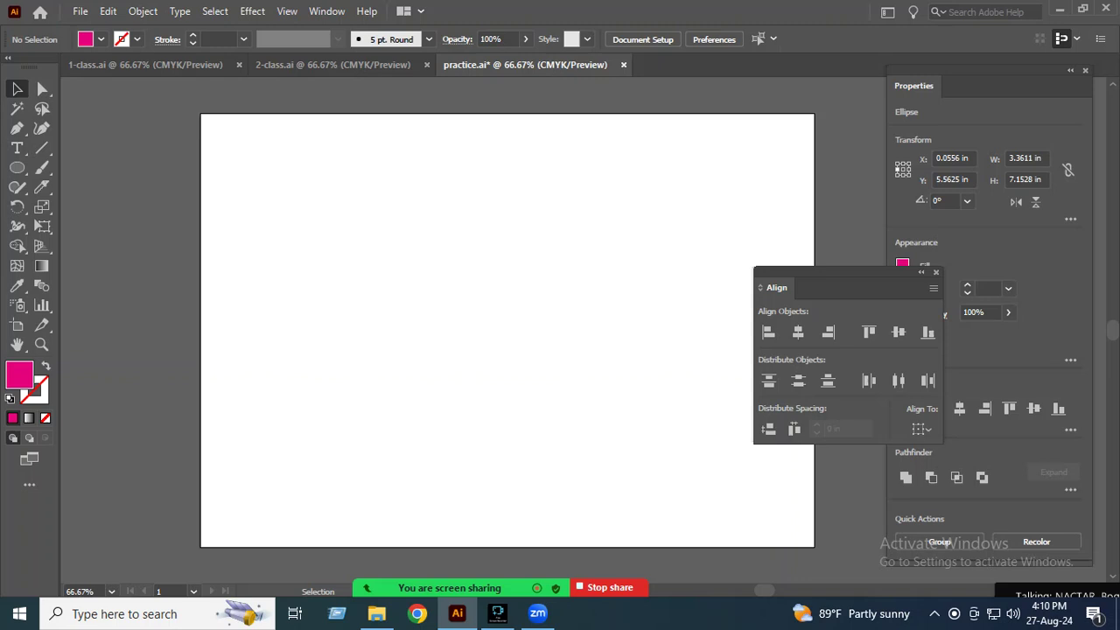
Step: Draw a pink rectangle at top left and make two enlarged copies staggered below it
drag(17, 167, 79, 167)
drag(284, 165, 371, 234)
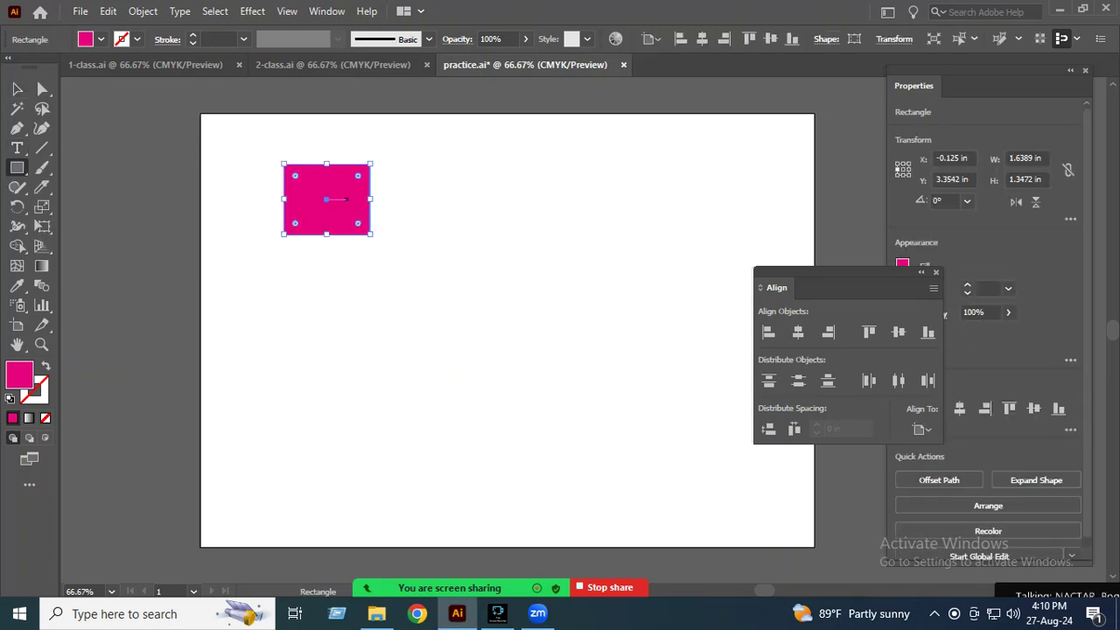
key(v)
alt+drag(361, 191, 441, 306)
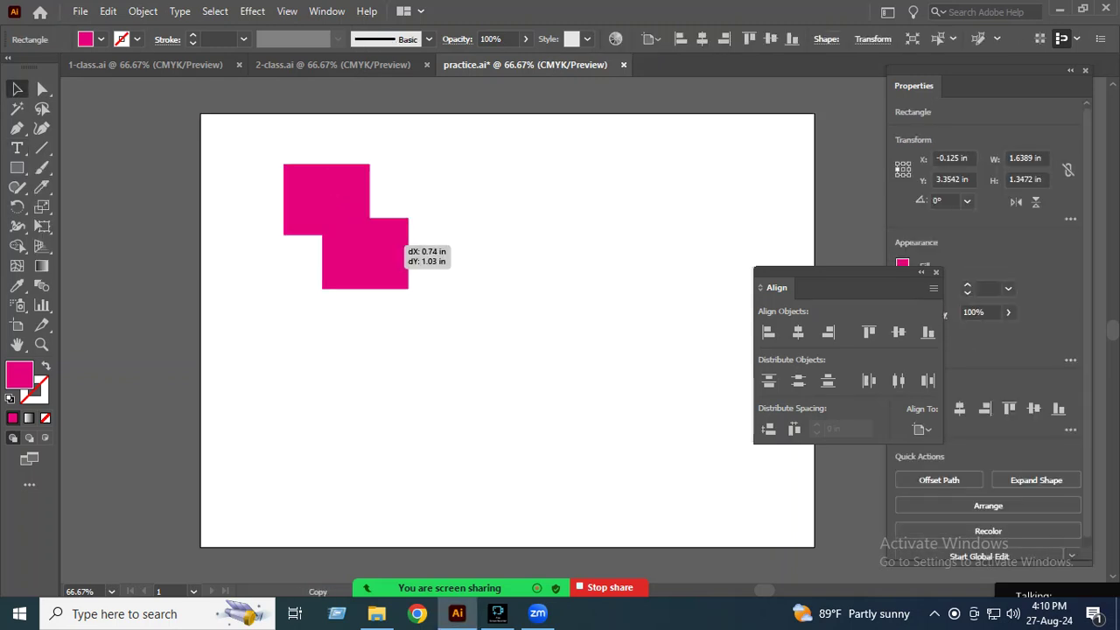
alt+drag(452, 350, 478, 373)
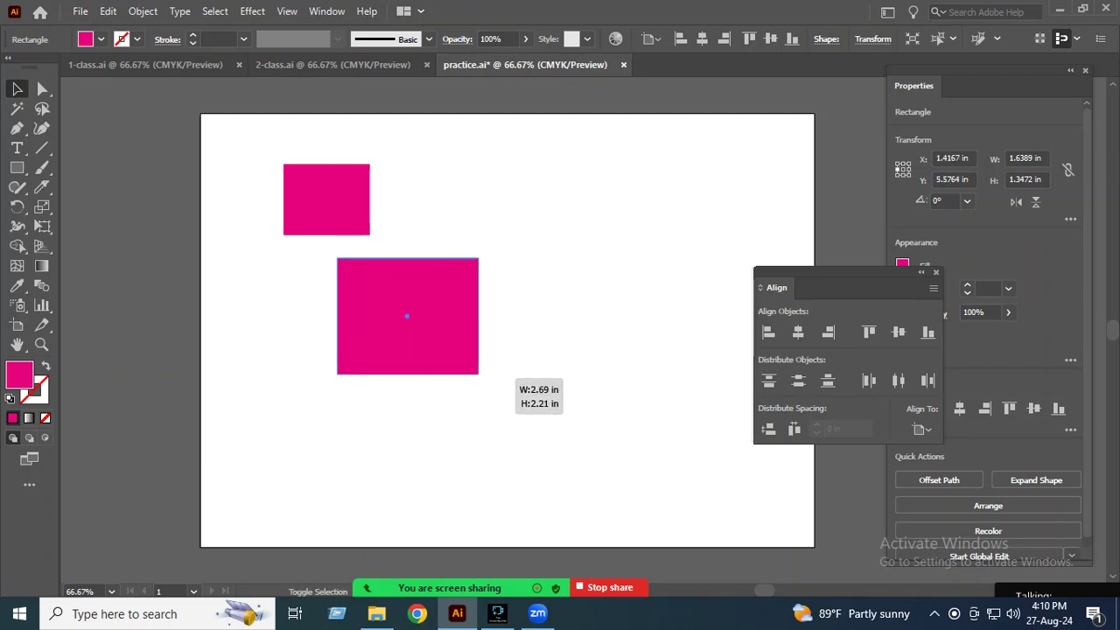
alt+drag(457, 322, 380, 468)
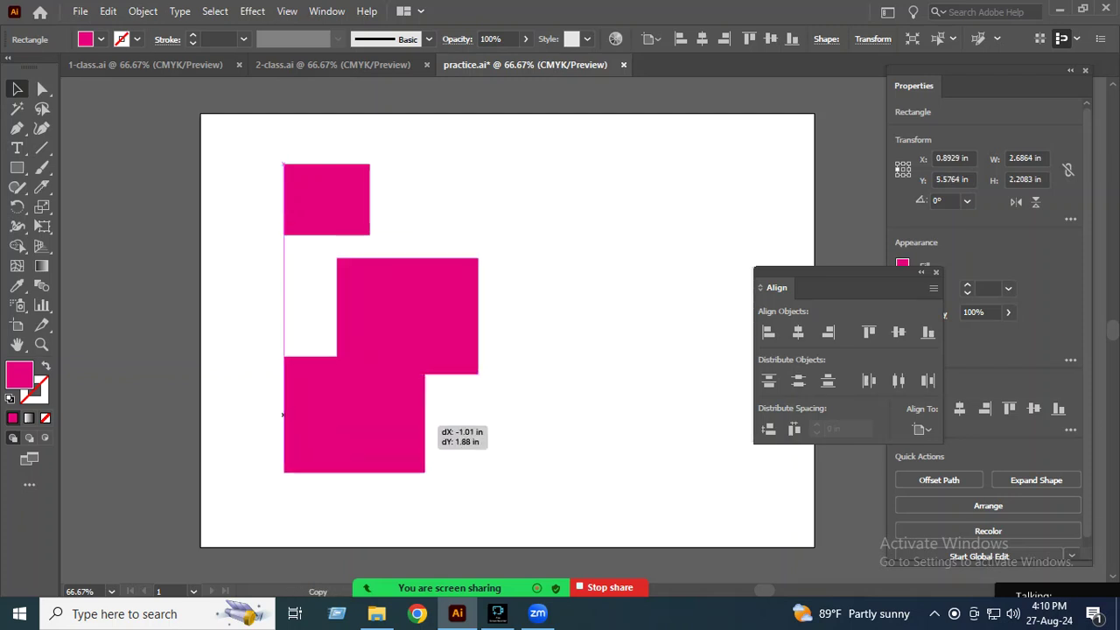
drag(401, 517, 422, 539)
Step: Shrink the middle rectangle slightly and fill it blue
click(473, 368)
drag(478, 374, 461, 359)
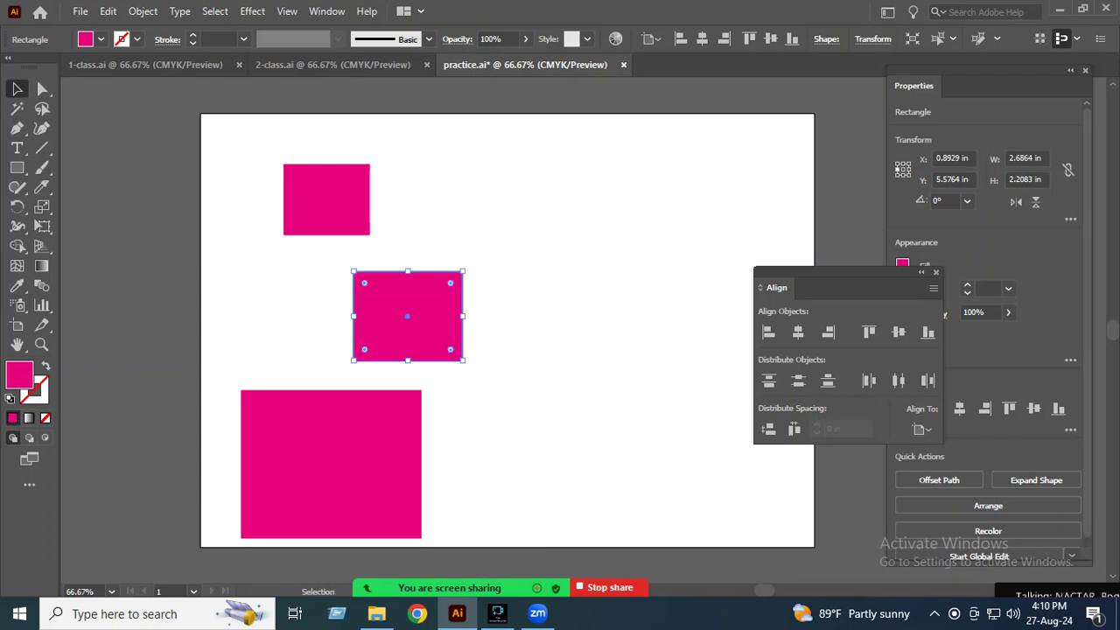
drag(840, 272, 856, 295)
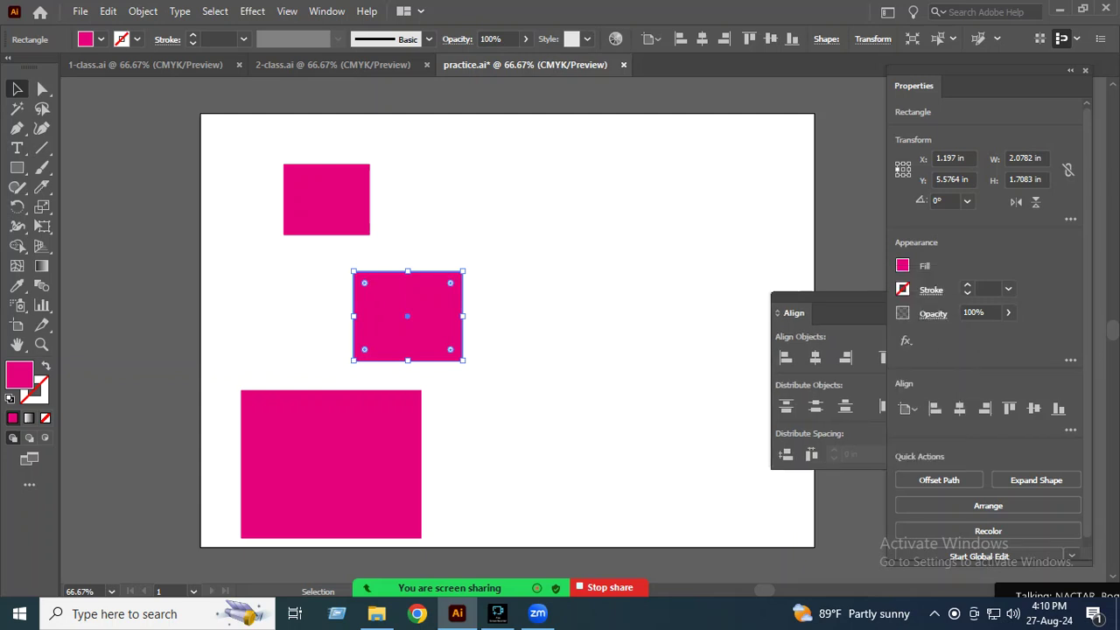
click(902, 265)
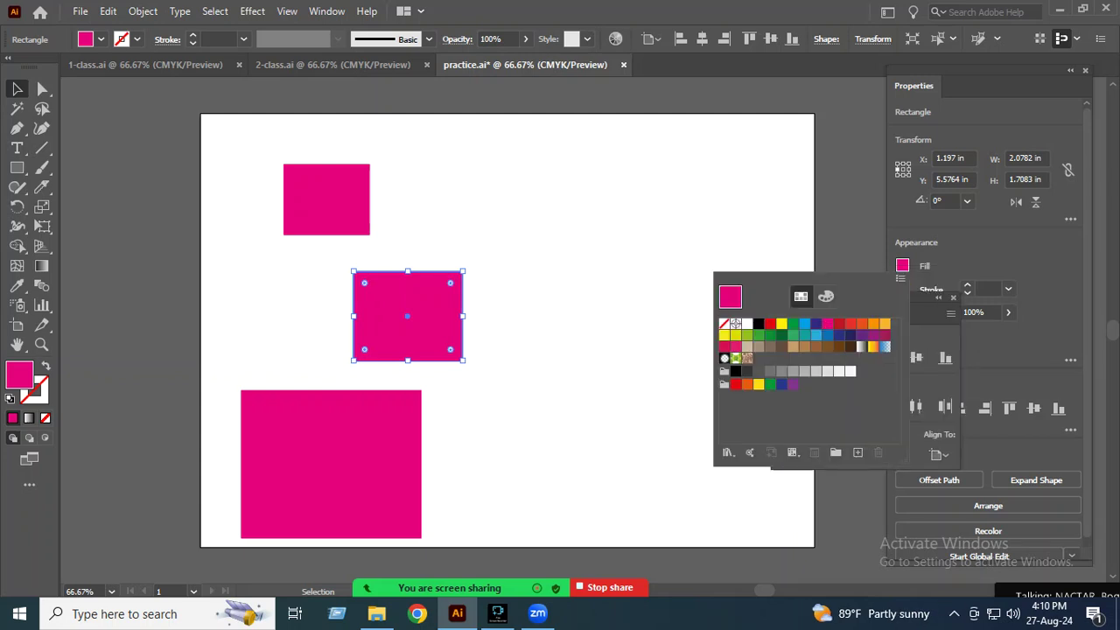
click(816, 335)
key(Escape)
Step: Fill the bottom rectangle green and deselect
click(330, 464)
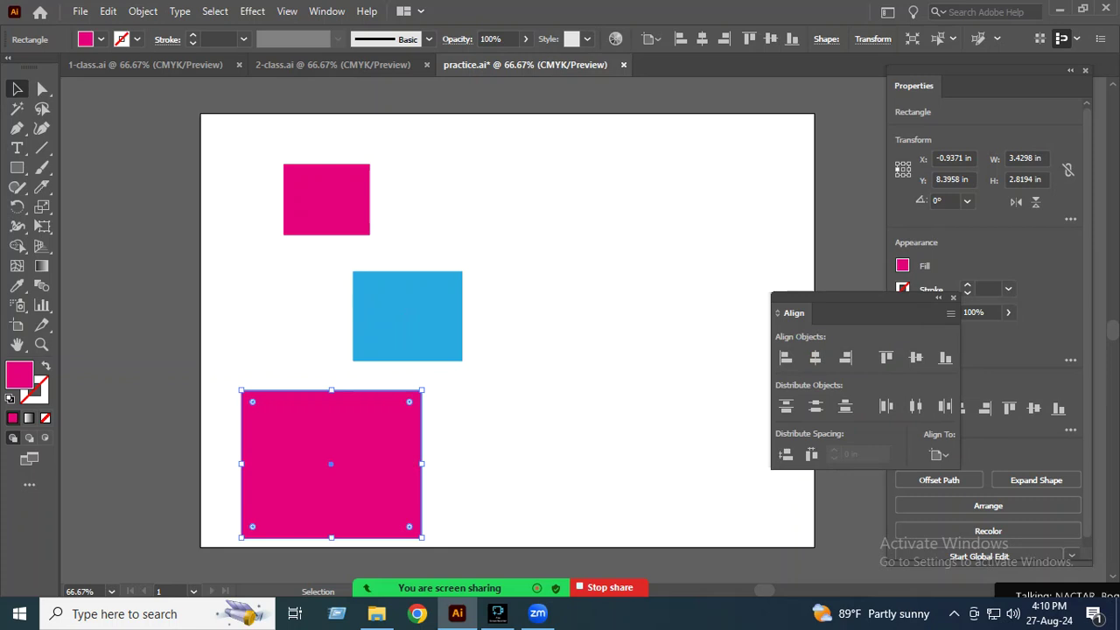
click(902, 265)
click(747, 335)
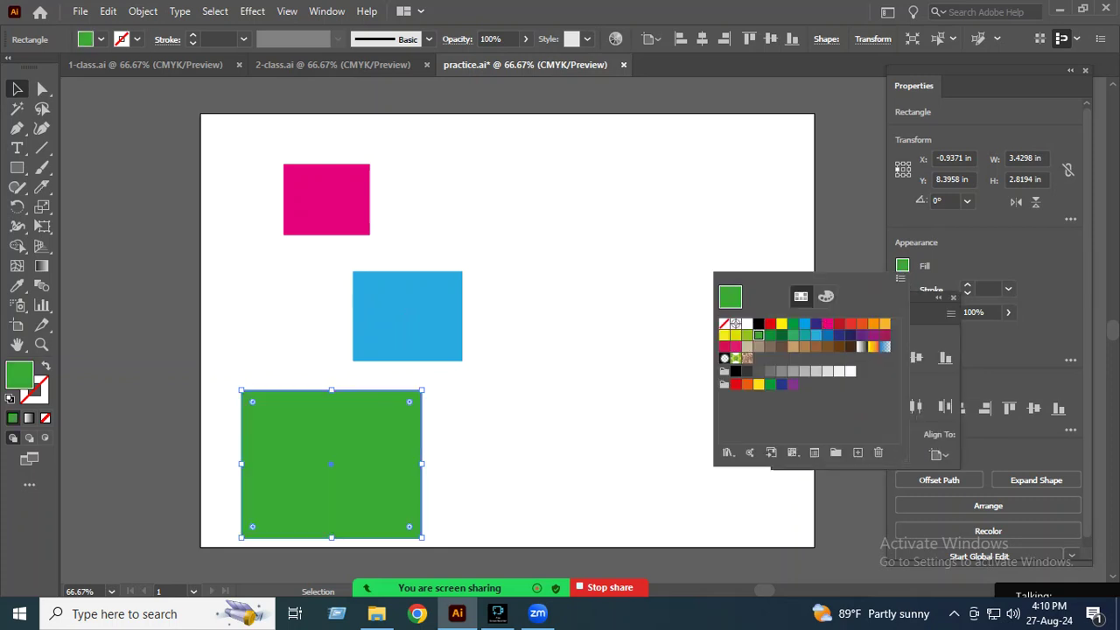
key(Escape)
key(ctrl+shift+a)
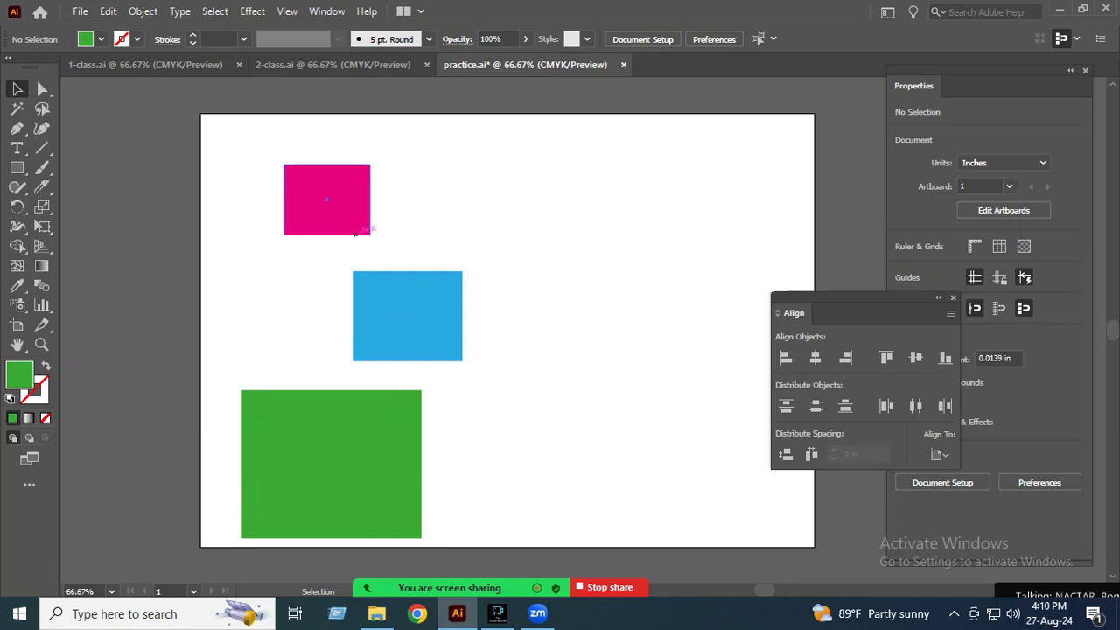
drag(235, 153, 370, 337)
Step: Select all three rectangles, try left and centre alignment, and finish with Horizontal Align Right
drag(477, 512, 477, 512)
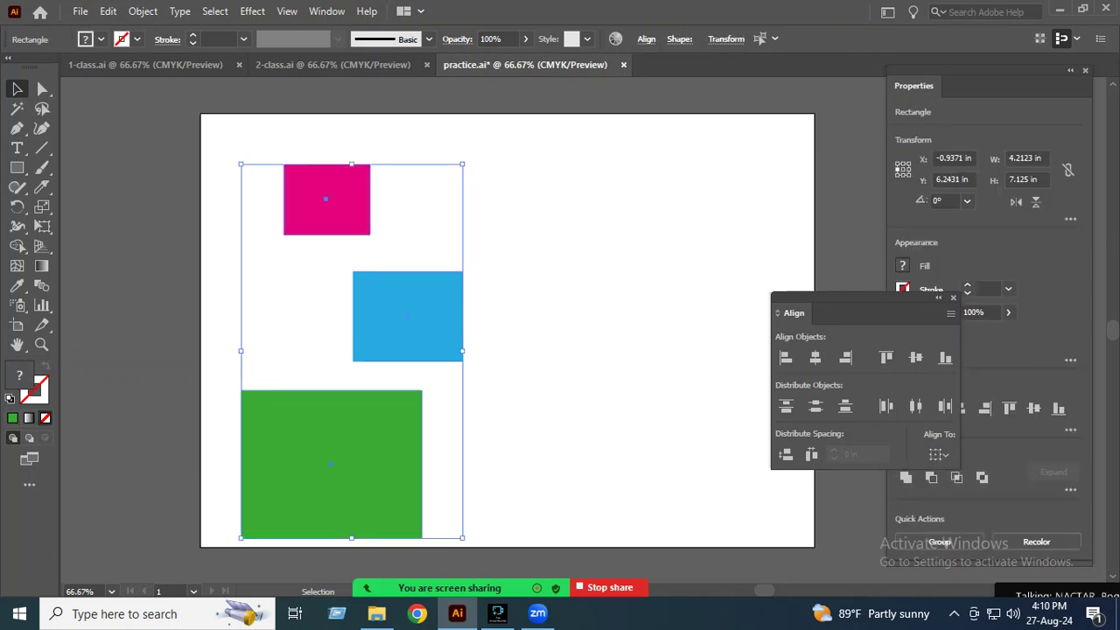
click(254, 149)
drag(257, 155, 433, 467)
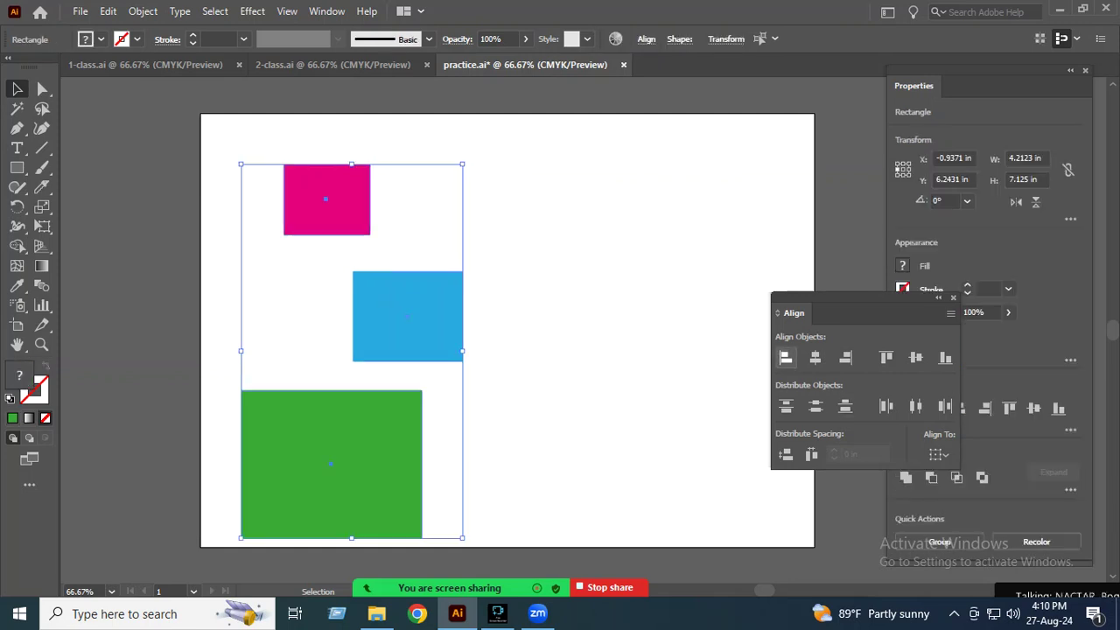
click(785, 357)
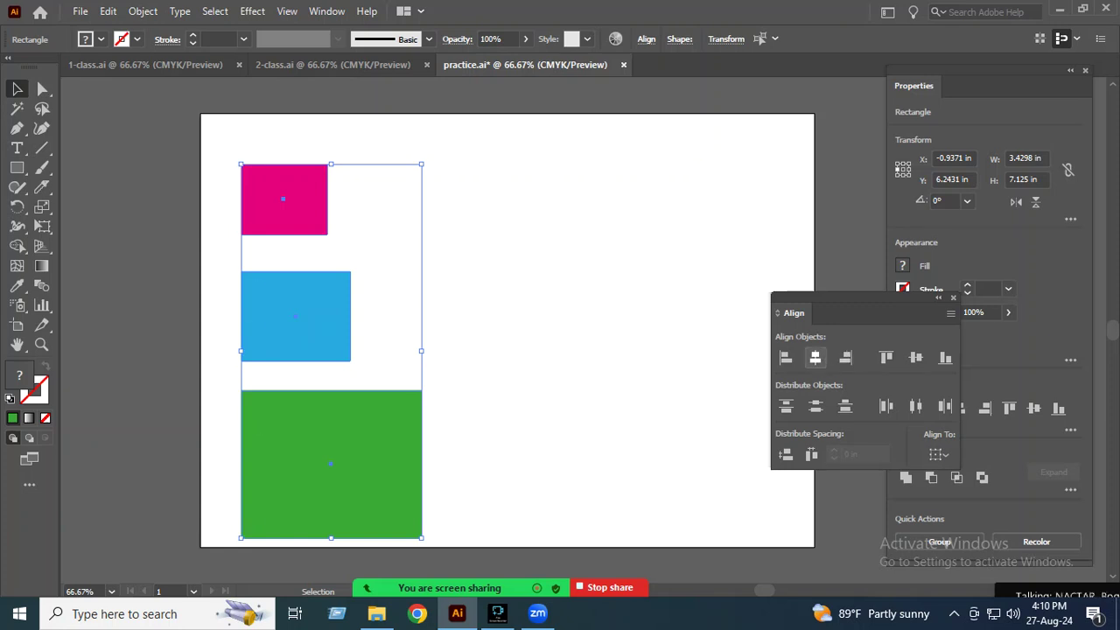
click(814, 357)
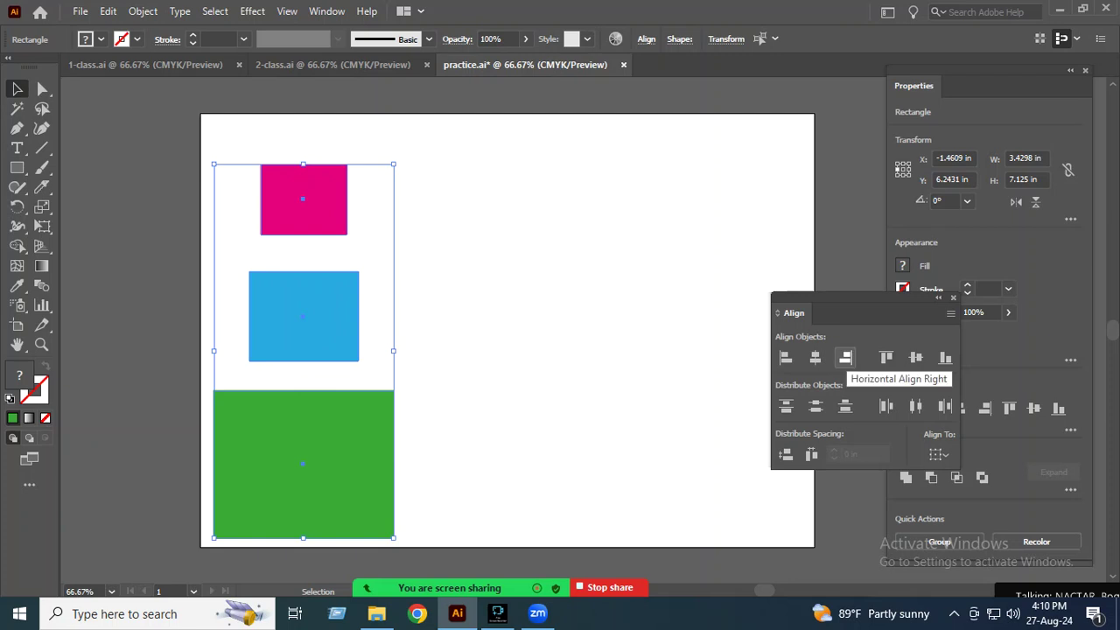
click(845, 356)
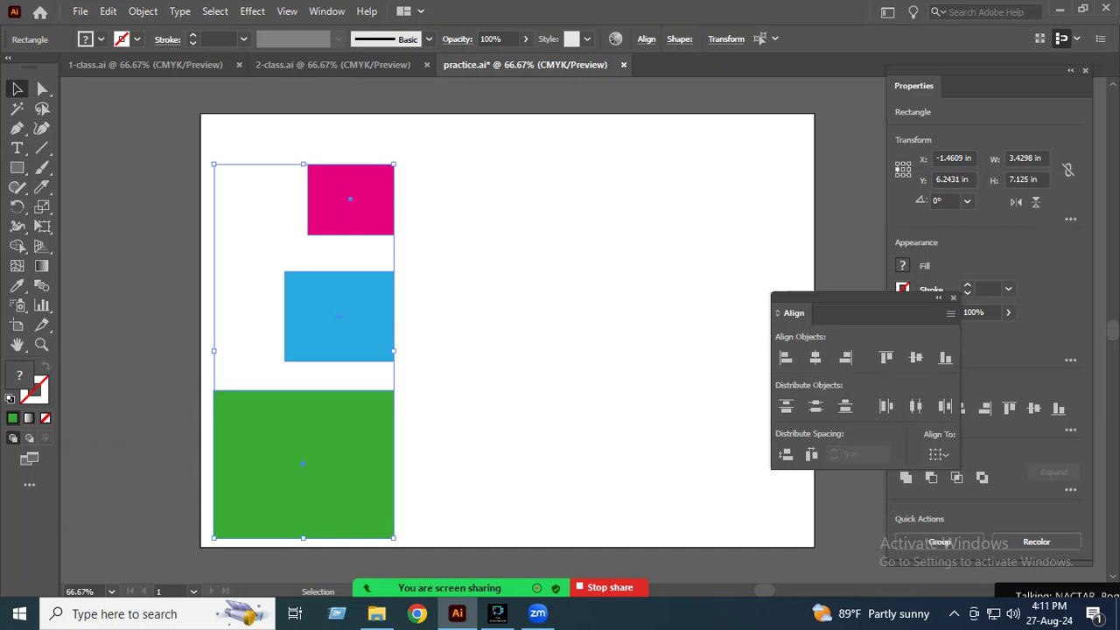
click(542, 280)
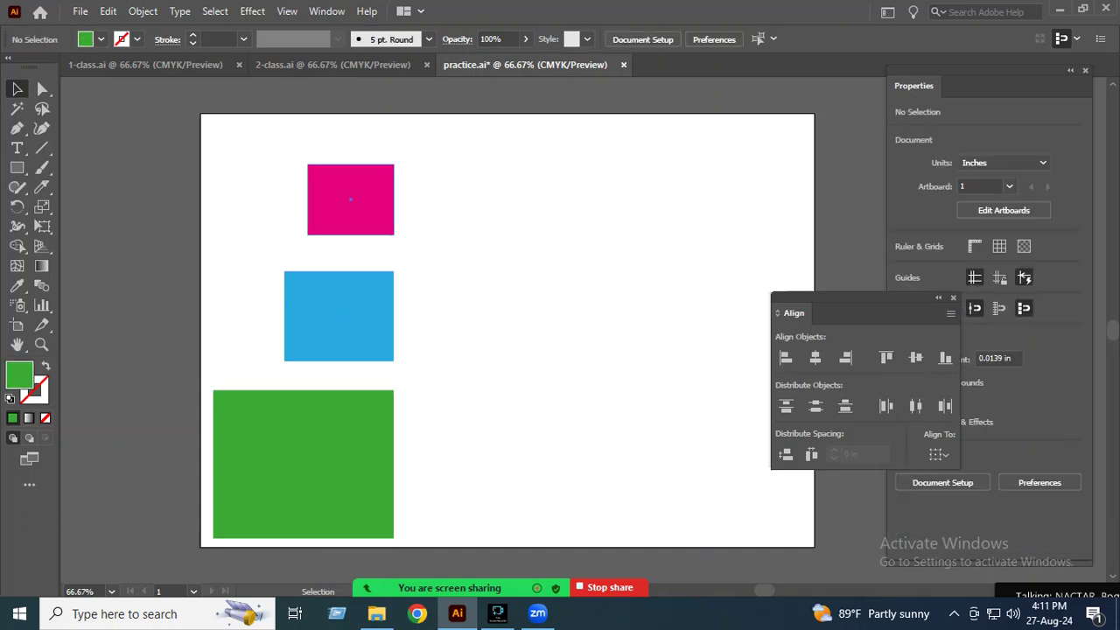
Step: Spread the pink, blue and green rectangles into a row across the top and select them
drag(362, 234, 292, 240)
mouse_move(381, 319)
mouse_down()
mouse_move(437, 284)
mouse_move(509, 160)
mouse_move(486, 173)
mouse_up()
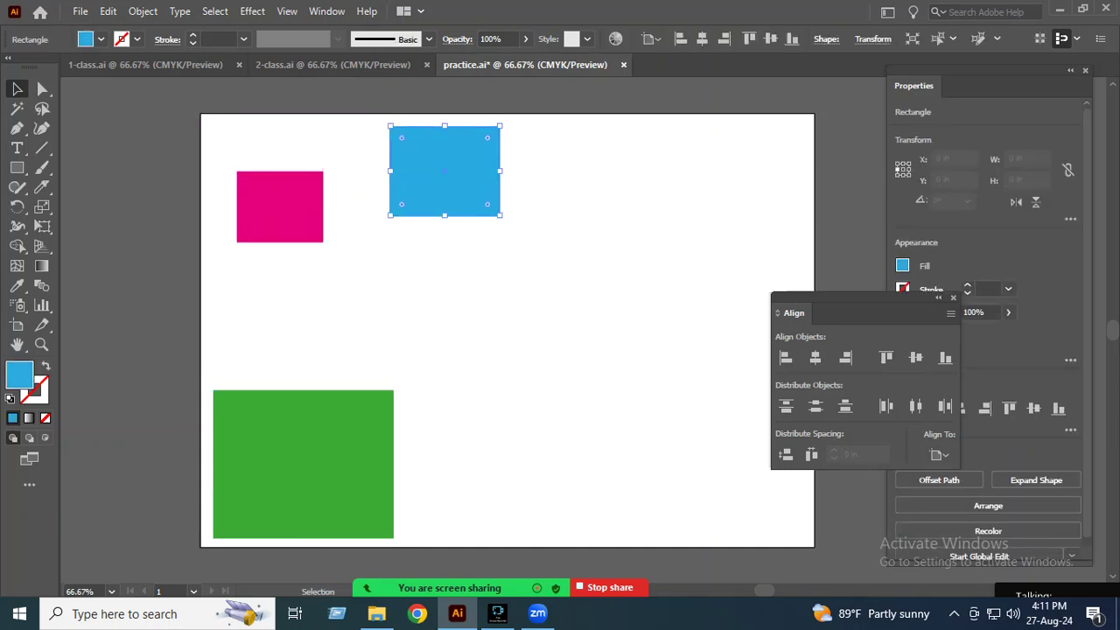
drag(361, 434, 725, 195)
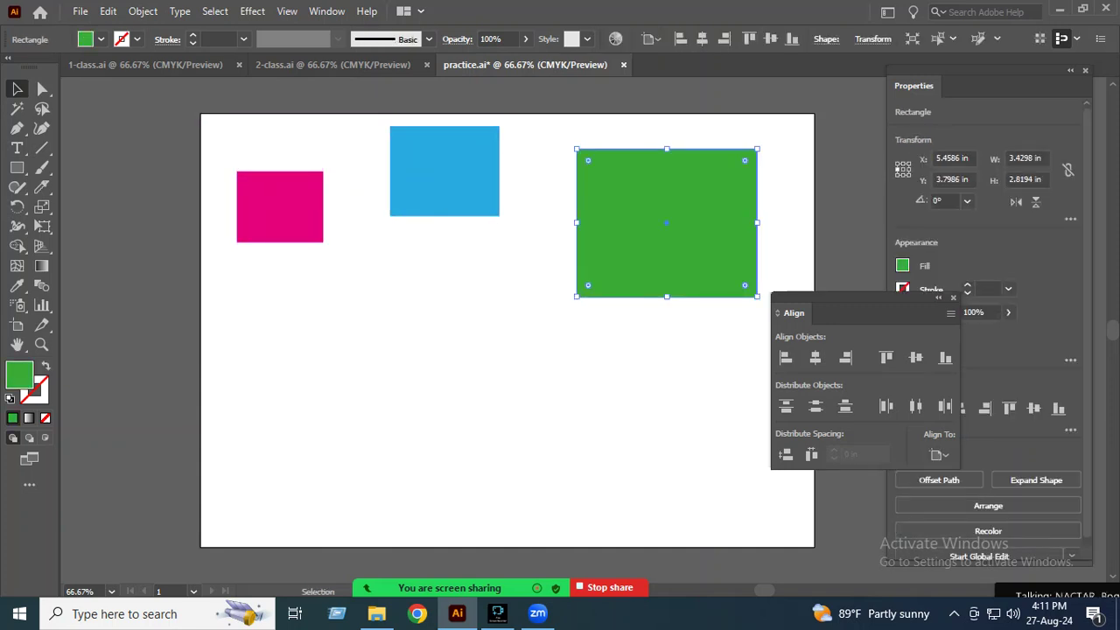
drag(774, 315, 263, 123)
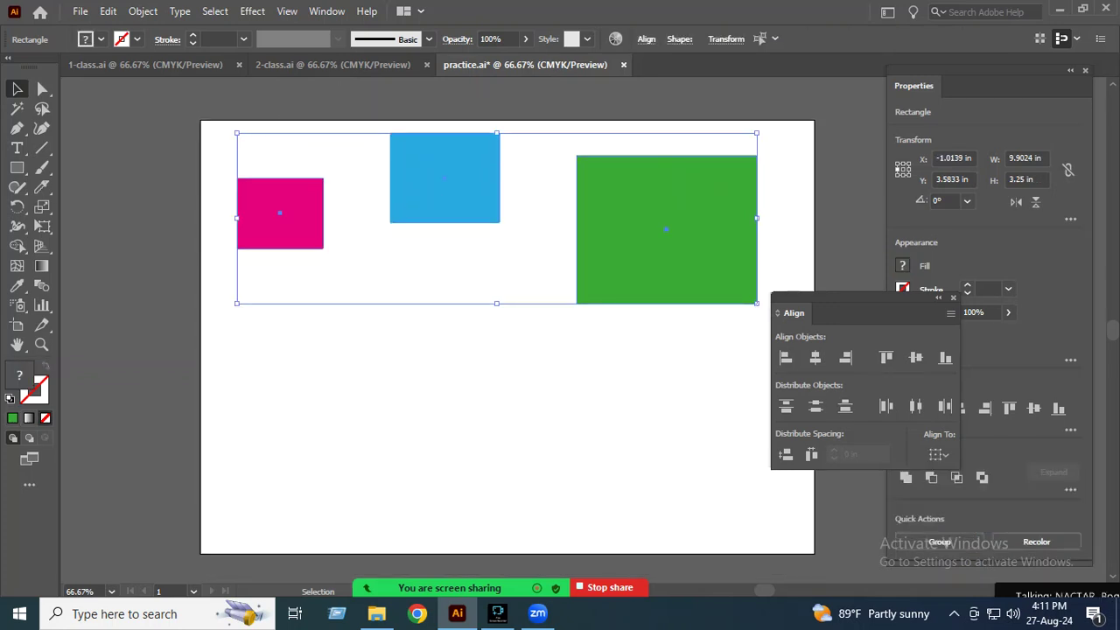
Step: Set Align To to the artboard, apply Vertical Align Top, then undo the alignment
click(939, 454)
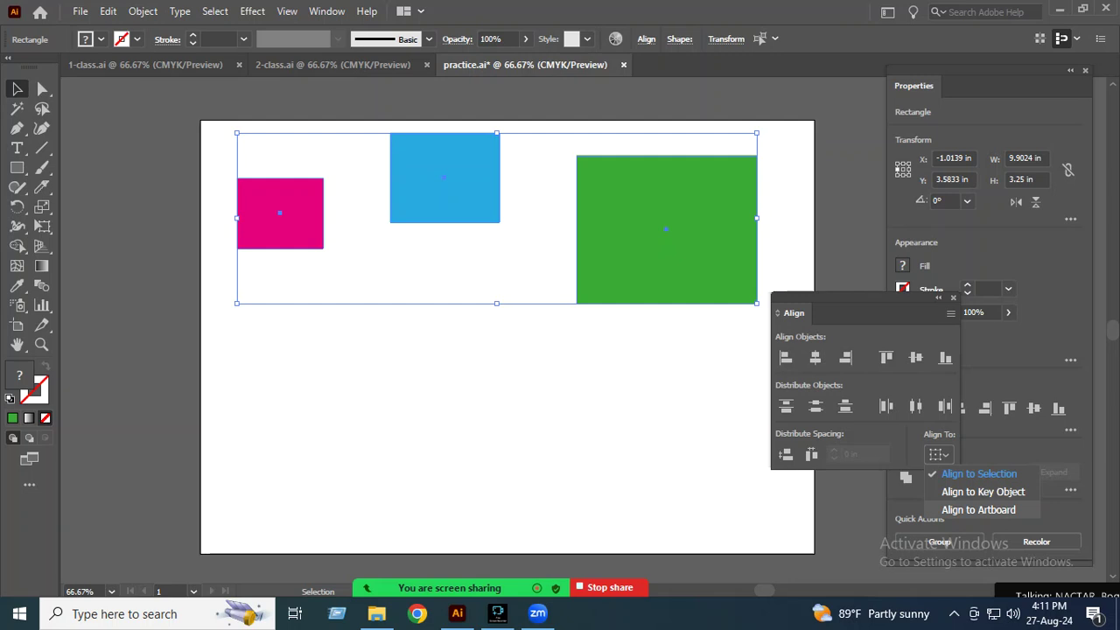
click(978, 509)
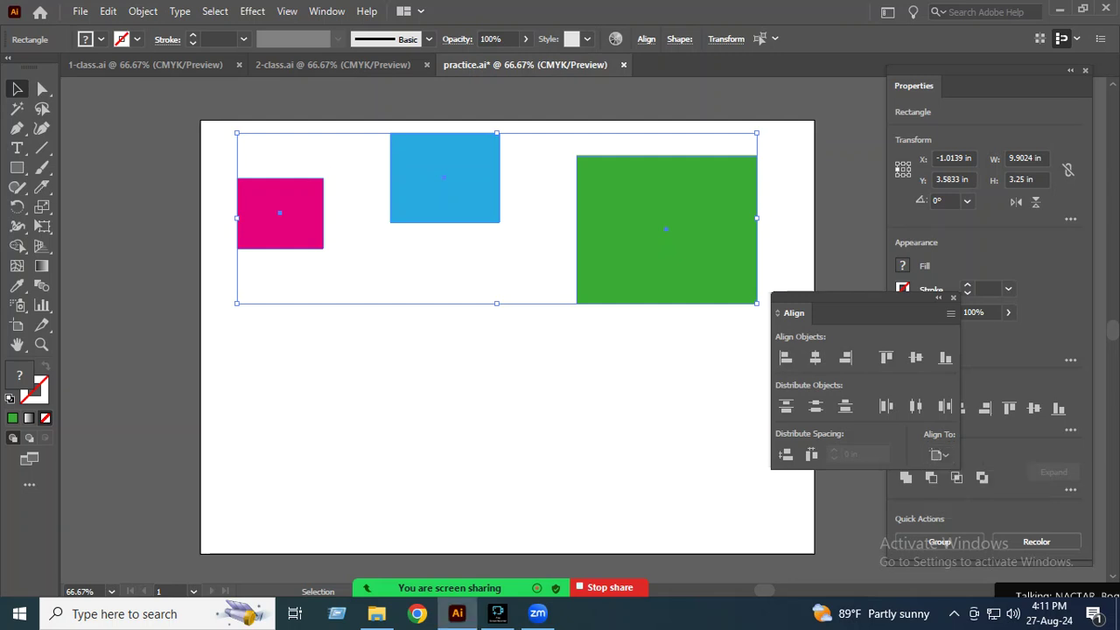
click(939, 454)
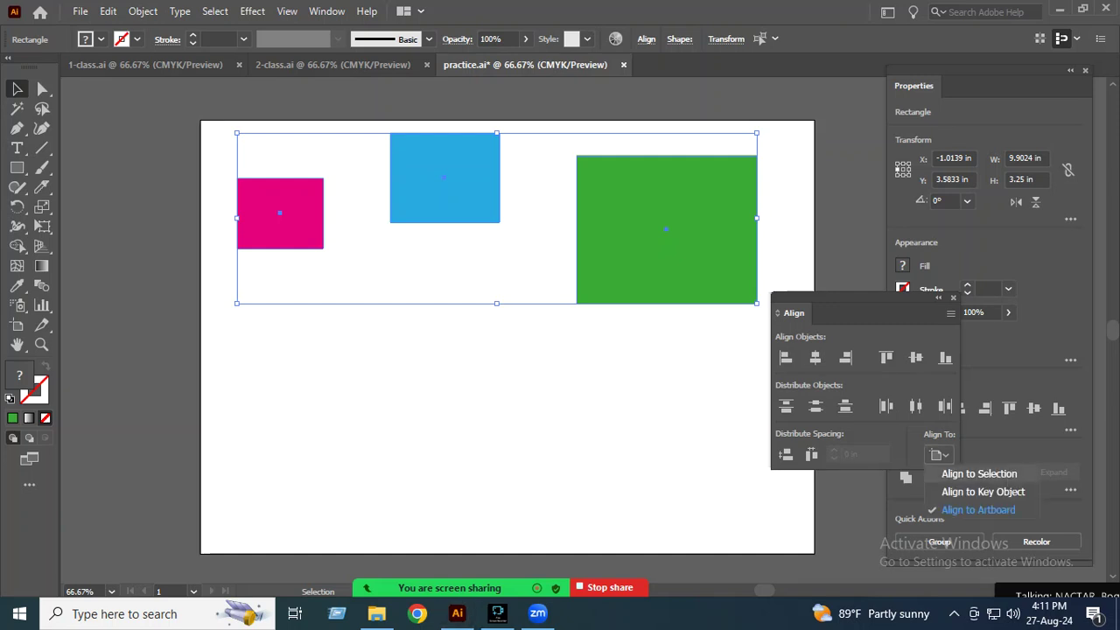
click(971, 473)
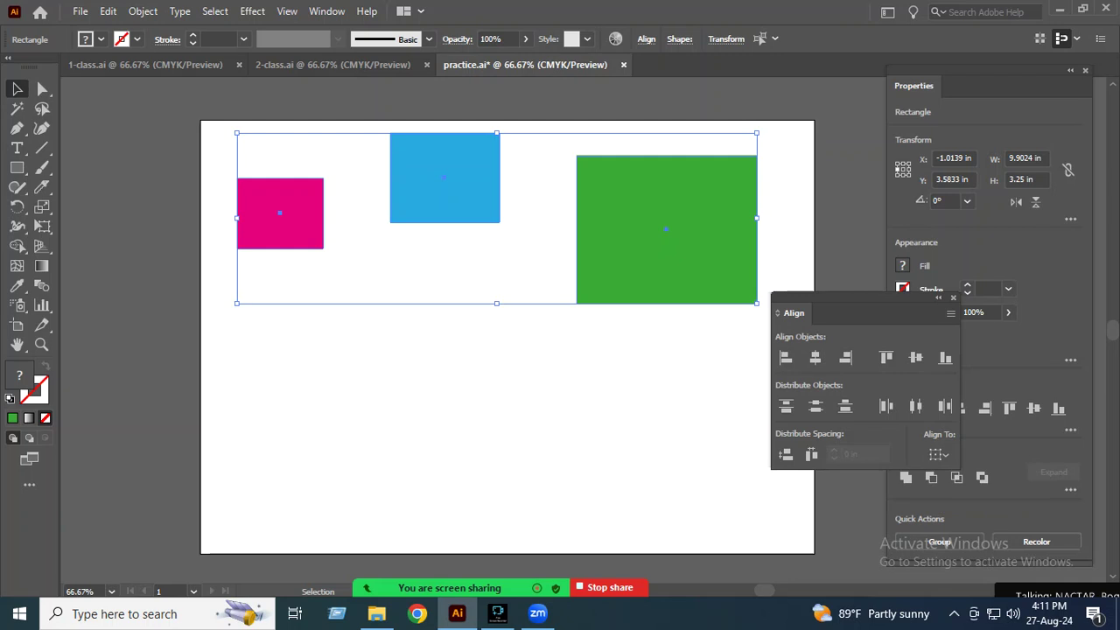
click(938, 454)
click(978, 509)
click(885, 357)
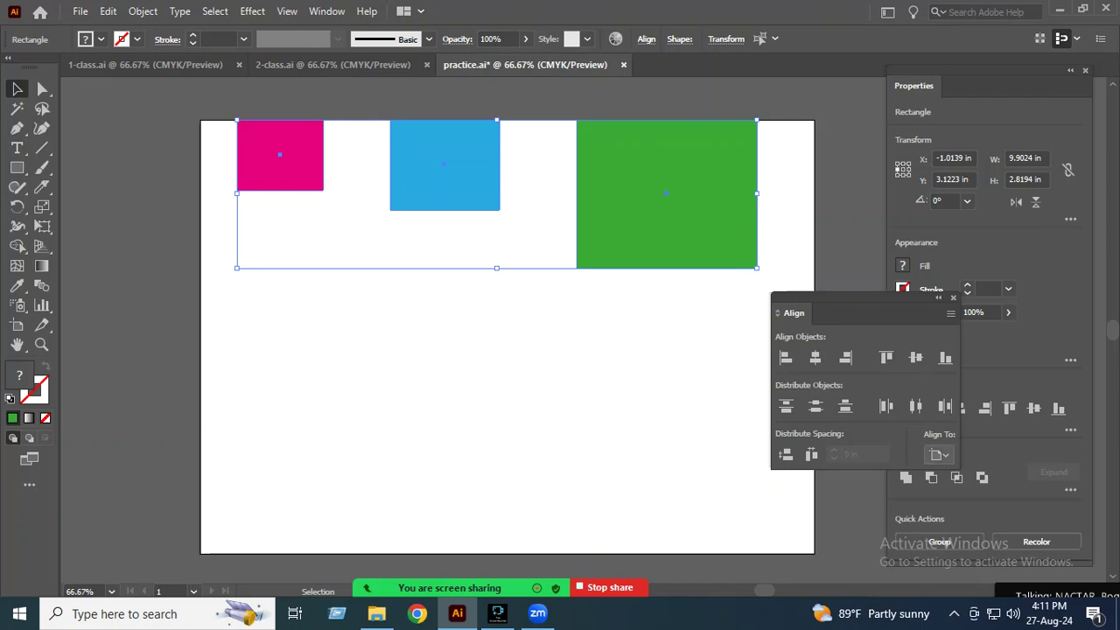
key(ctrl+z)
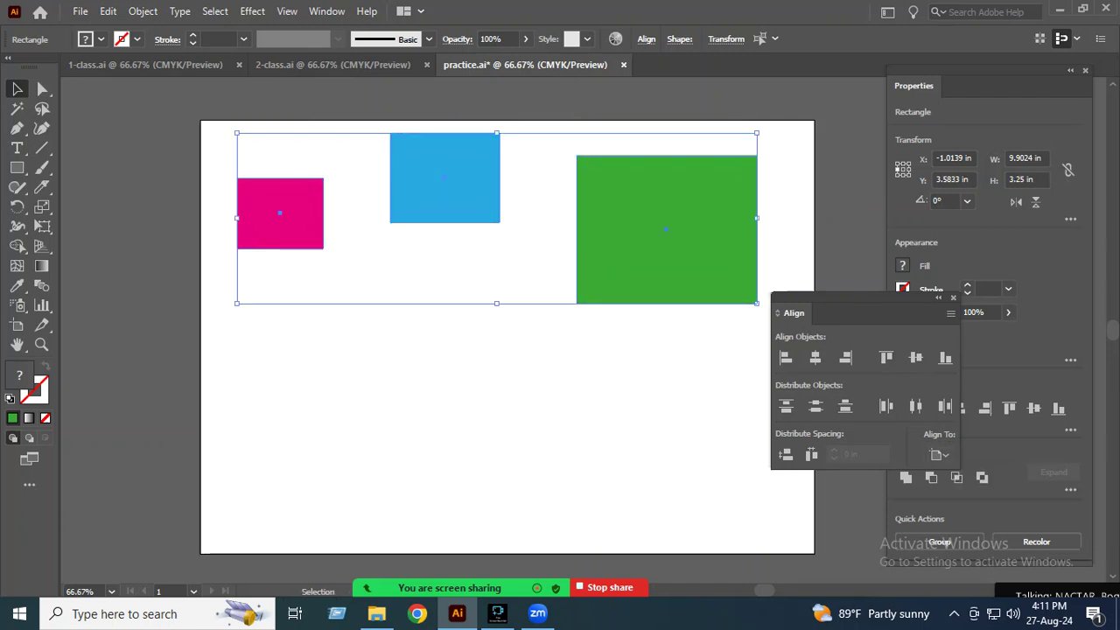
Step: With Align to Selection, try top and centre, bottom-align the rectangles, and lower the row slightly
click(938, 454)
click(988, 466)
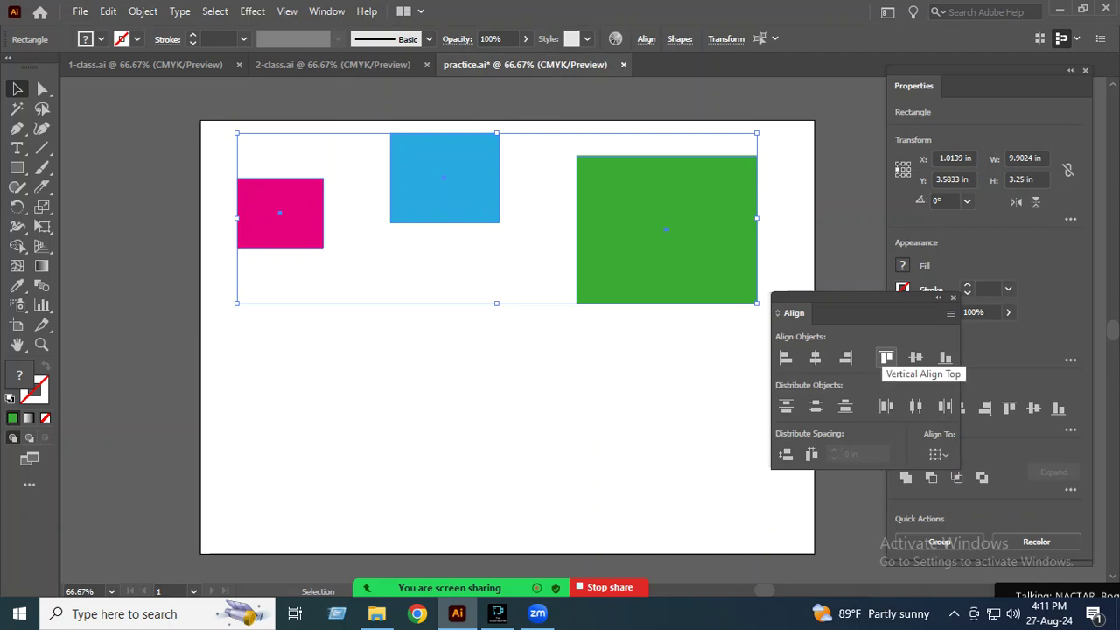
click(885, 357)
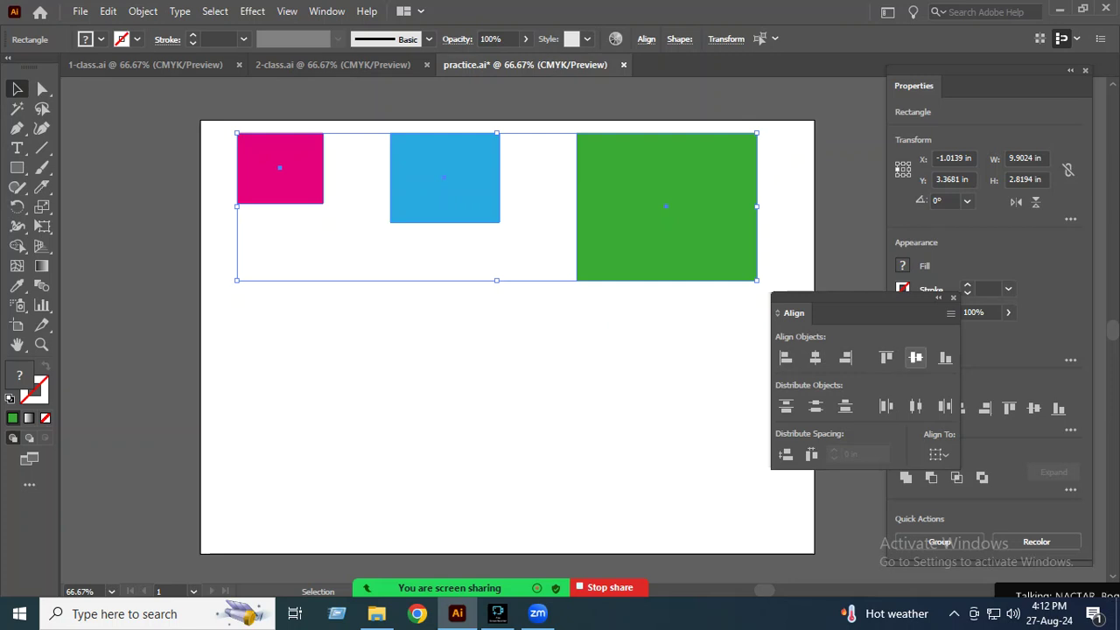
click(915, 358)
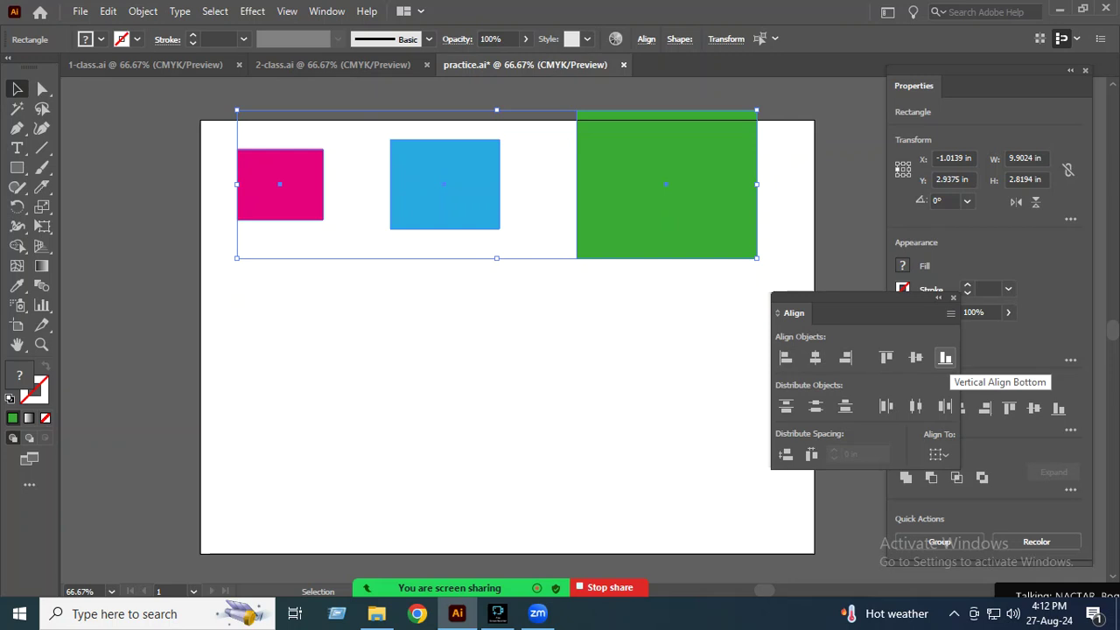
click(944, 357)
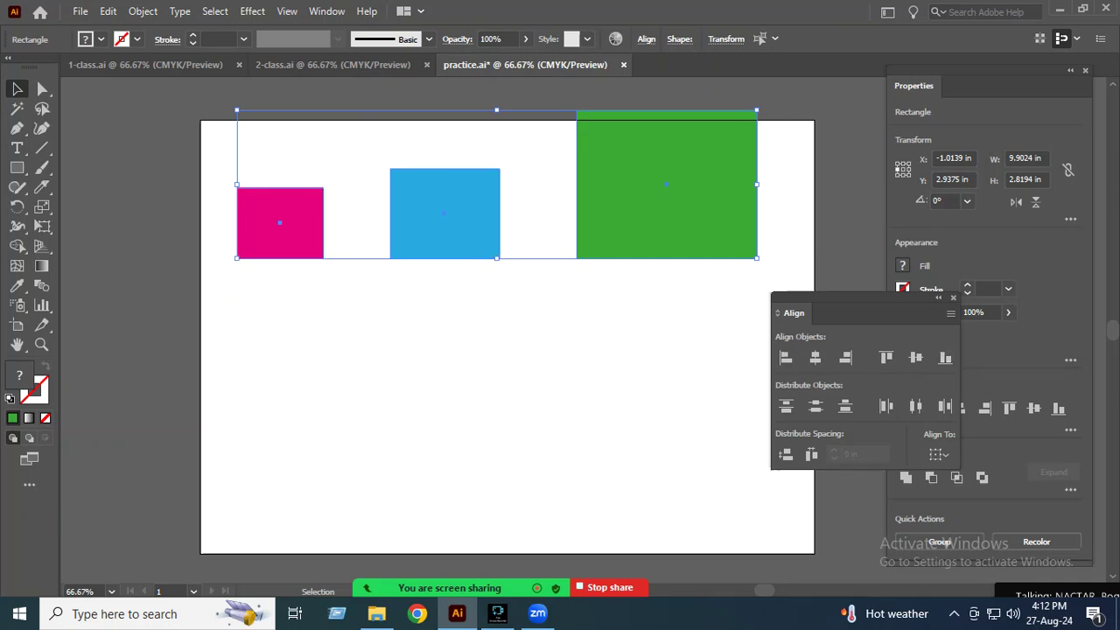
drag(706, 210, 713, 263)
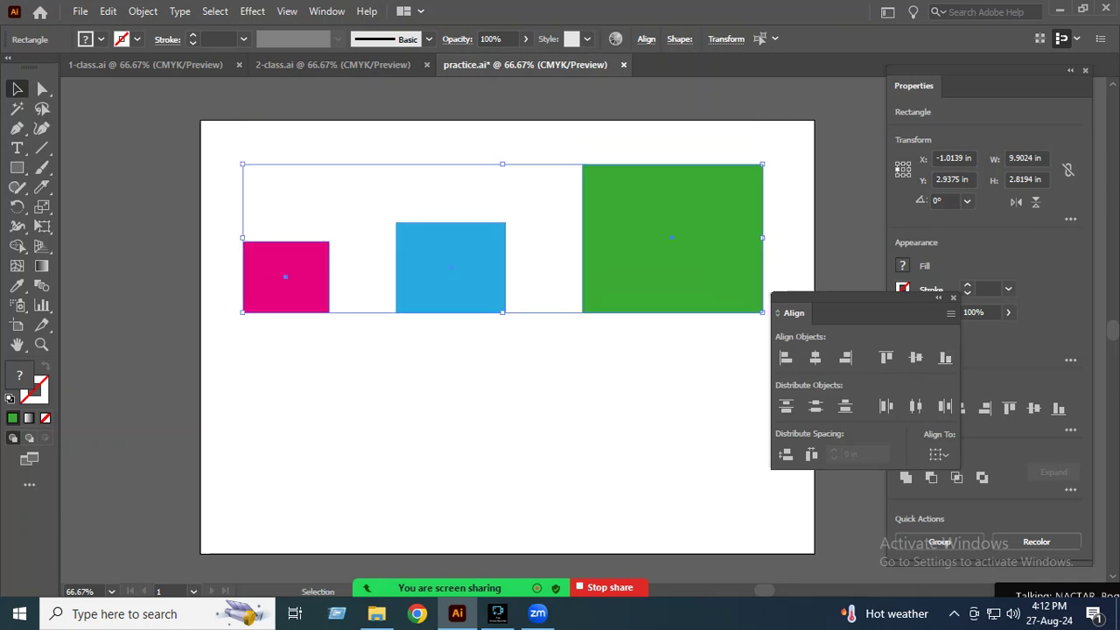
Step: Shuffle the rectangles into a column: pink at top, blue below it, green at the bottom
click(350, 393)
drag(285, 241, 285, 122)
drag(450, 222, 430, 163)
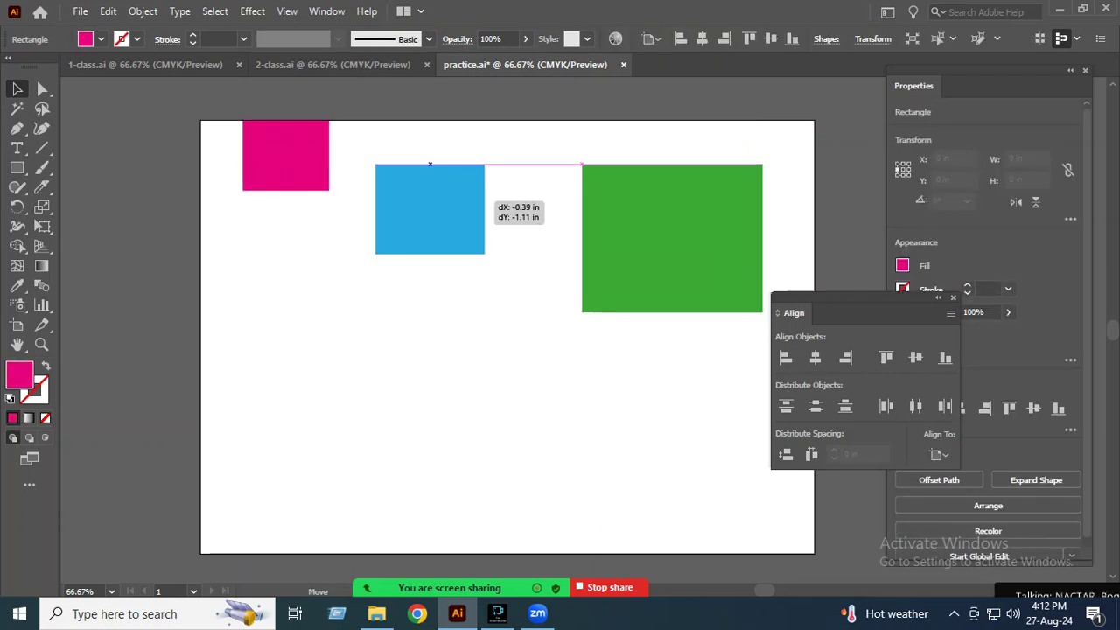
drag(672, 237, 654, 305)
drag(429, 208, 437, 292)
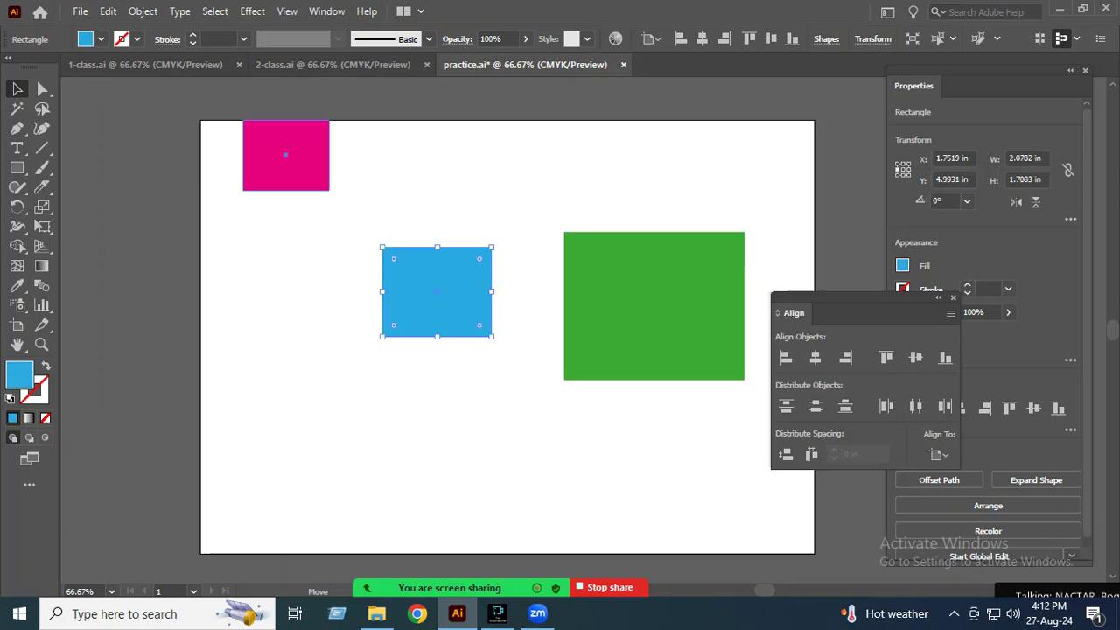
drag(285, 155, 258, 233)
drag(436, 291, 401, 211)
mouse_move(654, 233)
mouse_down()
mouse_move(572, 212)
mouse_move(685, 167)
mouse_up()
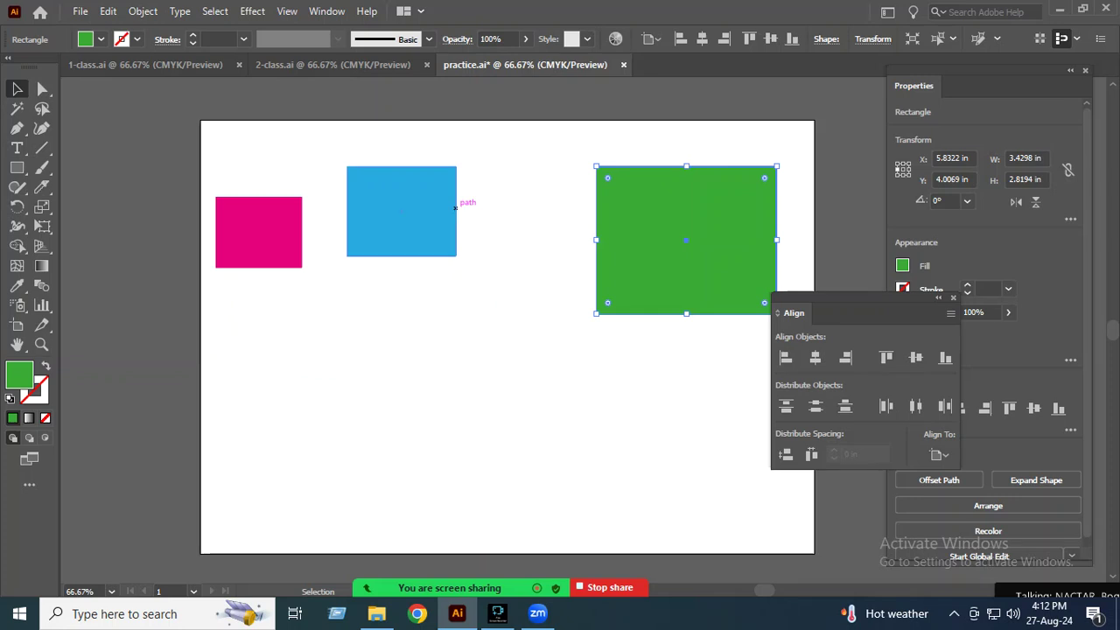
drag(454, 208, 484, 183)
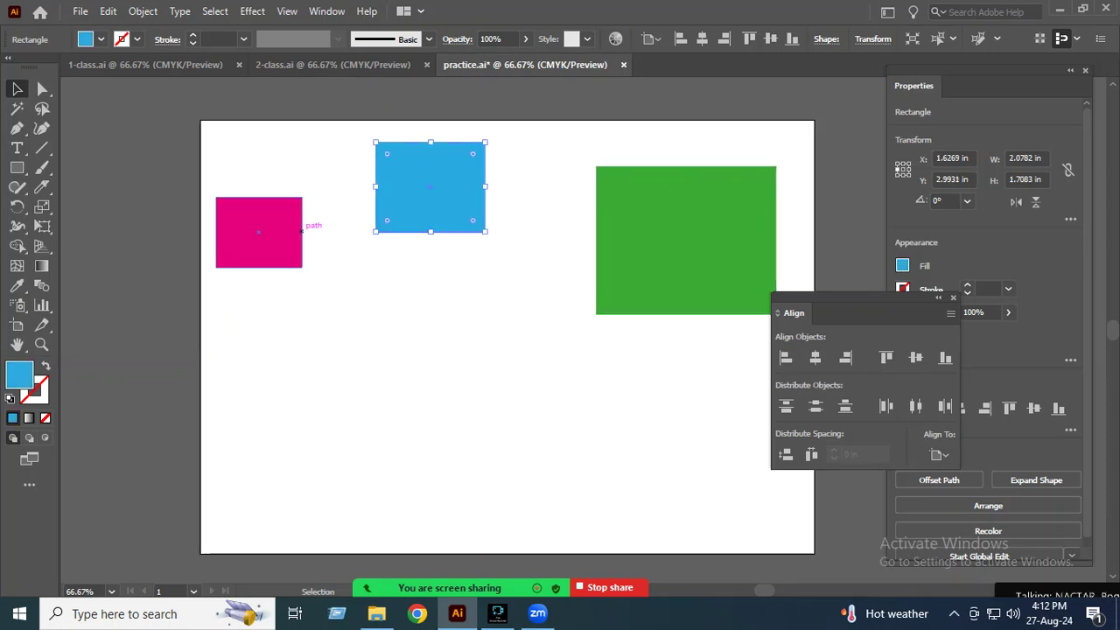
drag(253, 228, 305, 182)
mouse_move(429, 188)
mouse_down()
mouse_move(273, 336)
mouse_move(275, 315)
mouse_up()
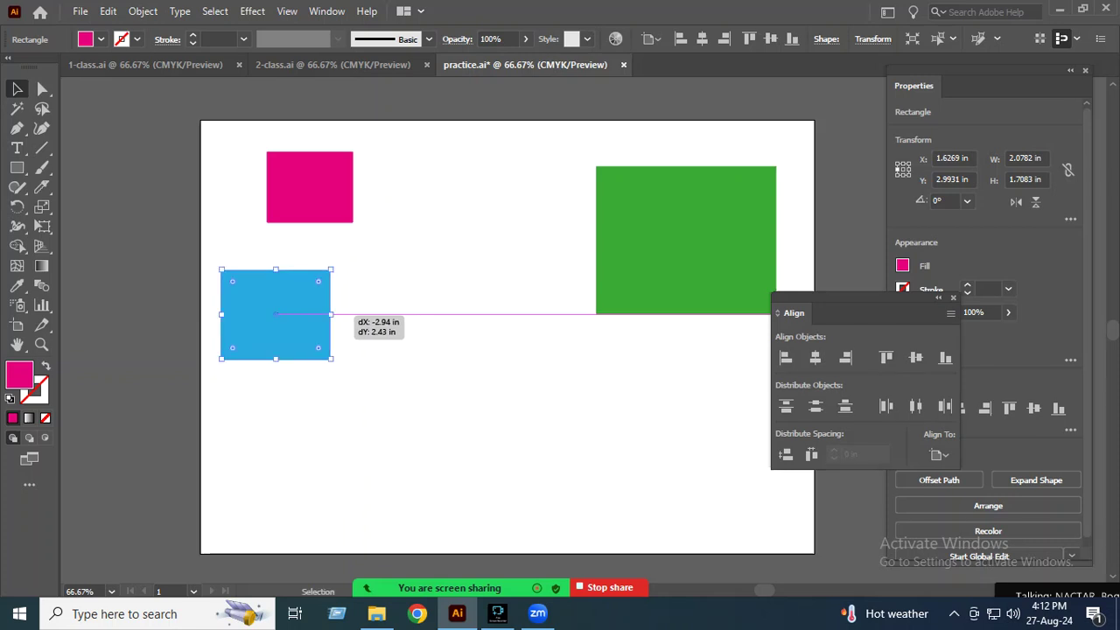
drag(608, 289, 326, 512)
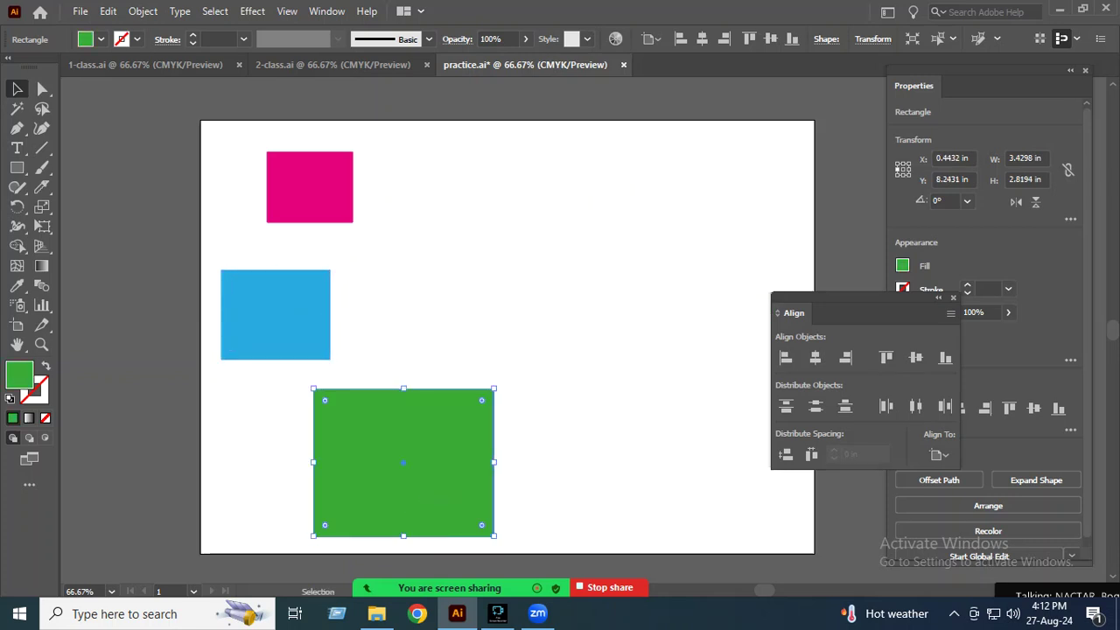
Step: Shrink the green rectangle, Alt-drag a second green copy above it, and shrink the blue one
drag(494, 536, 450, 500)
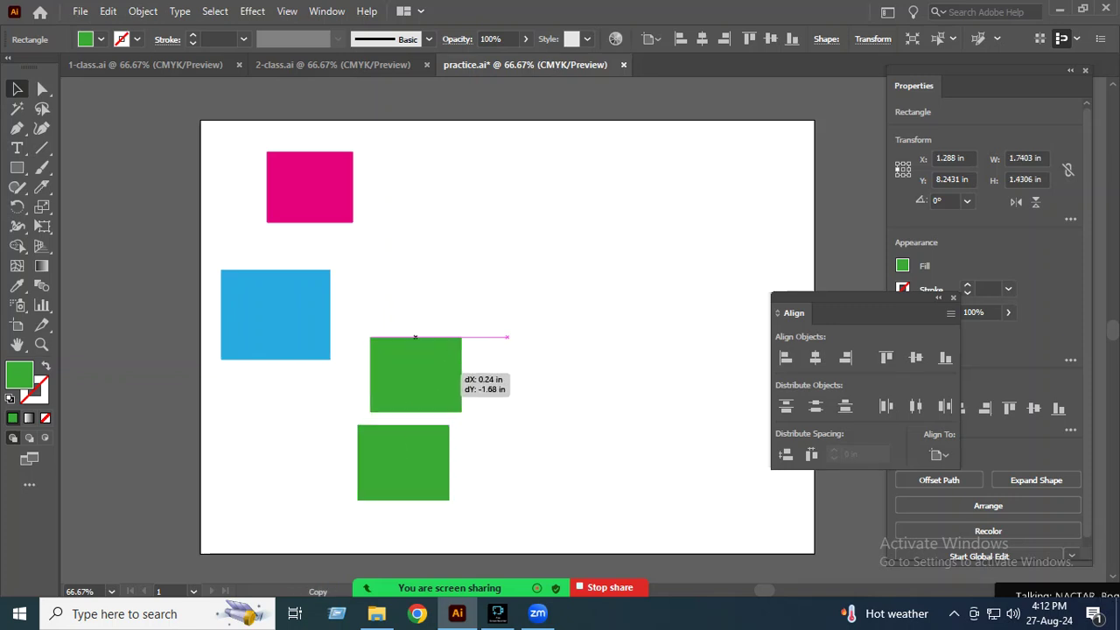
mouse_move(442, 459)
mouse_down()
mouse_move(454, 369)
mouse_move(348, 521)
mouse_up()
drag(452, 373, 394, 418)
click(276, 313)
mouse_move(331, 359)
mouse_down()
mouse_move(309, 340)
mouse_move(324, 353)
mouse_move(426, 291)
mouse_up()
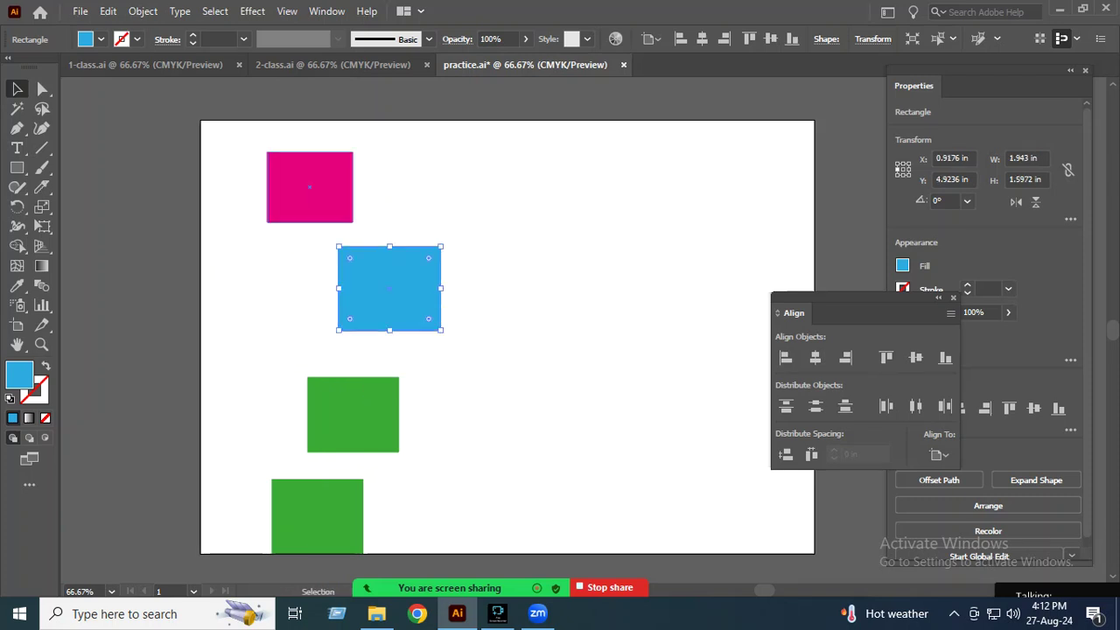
Step: Fine-tune the four rectangles' positions in the column and marquee-select all of them
drag(345, 188, 356, 176)
drag(353, 415, 352, 400)
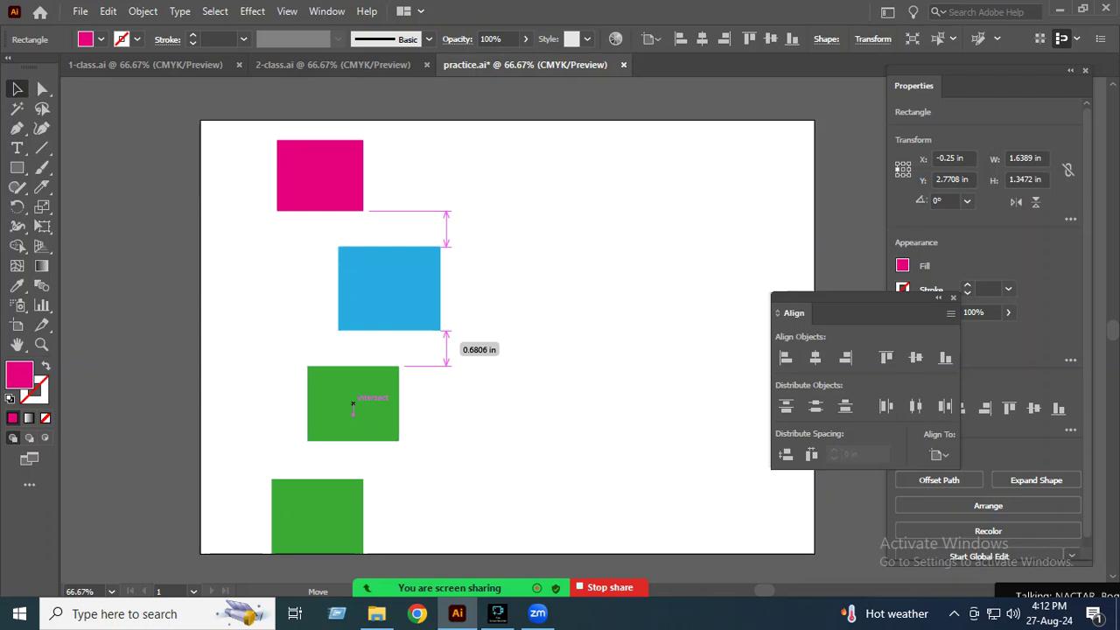
mouse_move(317, 516)
mouse_down()
mouse_move(331, 506)
mouse_move(322, 510)
mouse_up()
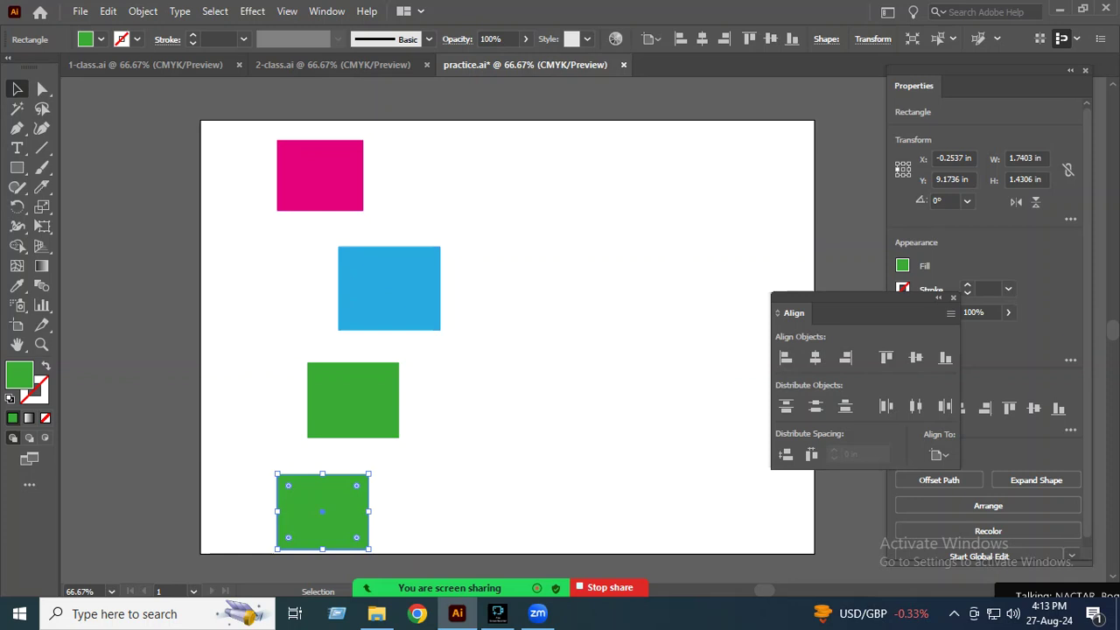
drag(385, 250, 385, 228)
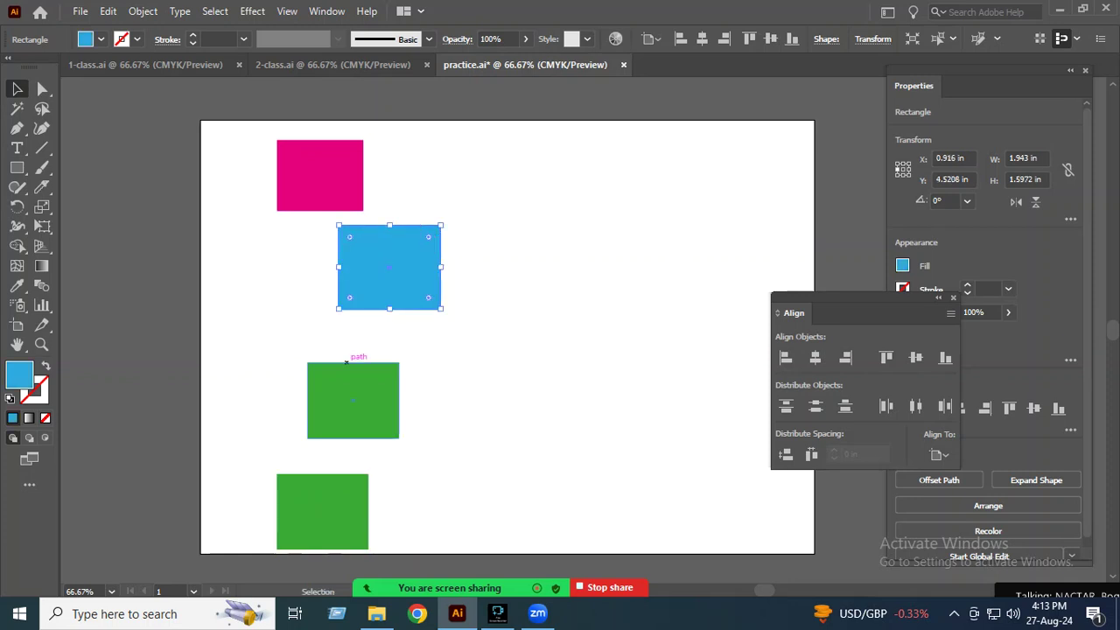
drag(351, 397, 351, 411)
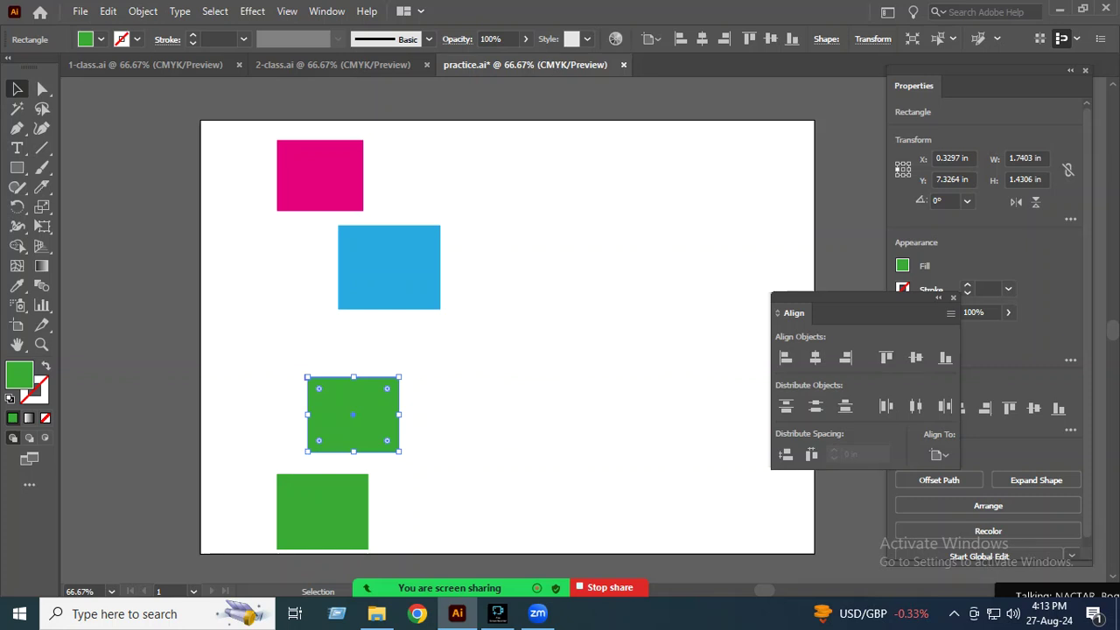
drag(225, 127, 439, 516)
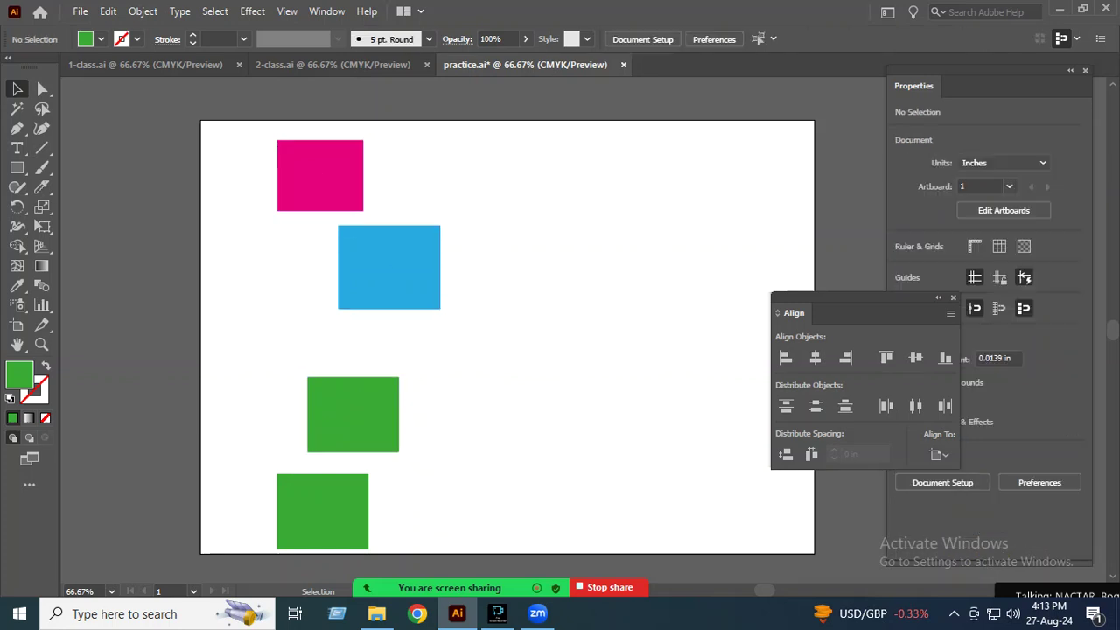
drag(226, 516, 226, 516)
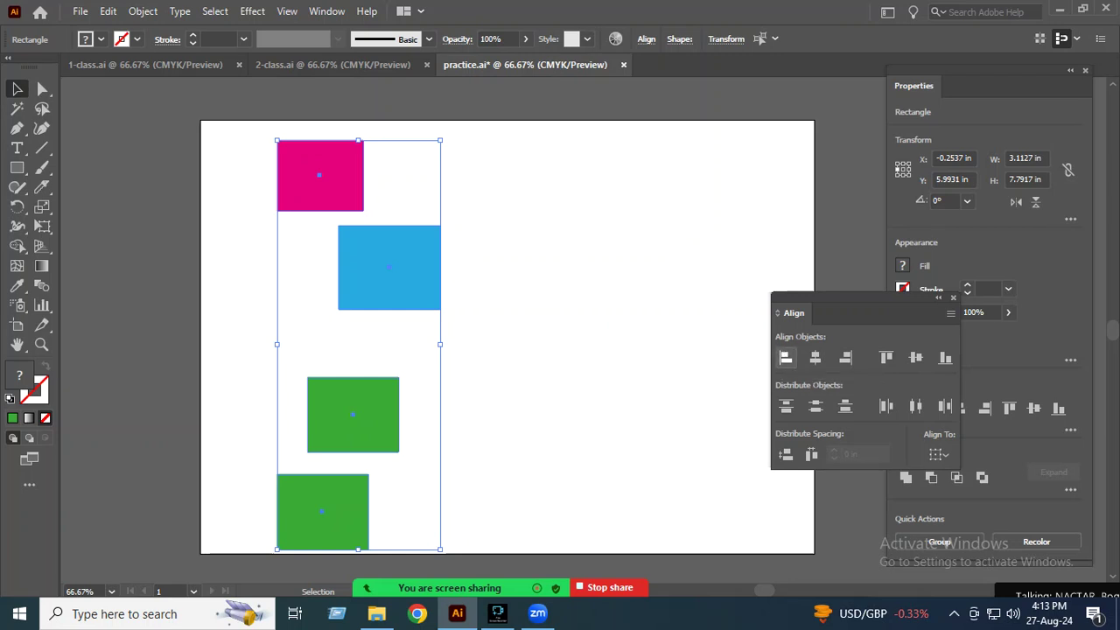
Step: Left-align the four rectangles and distribute them vertically by top and by centre
click(785, 358)
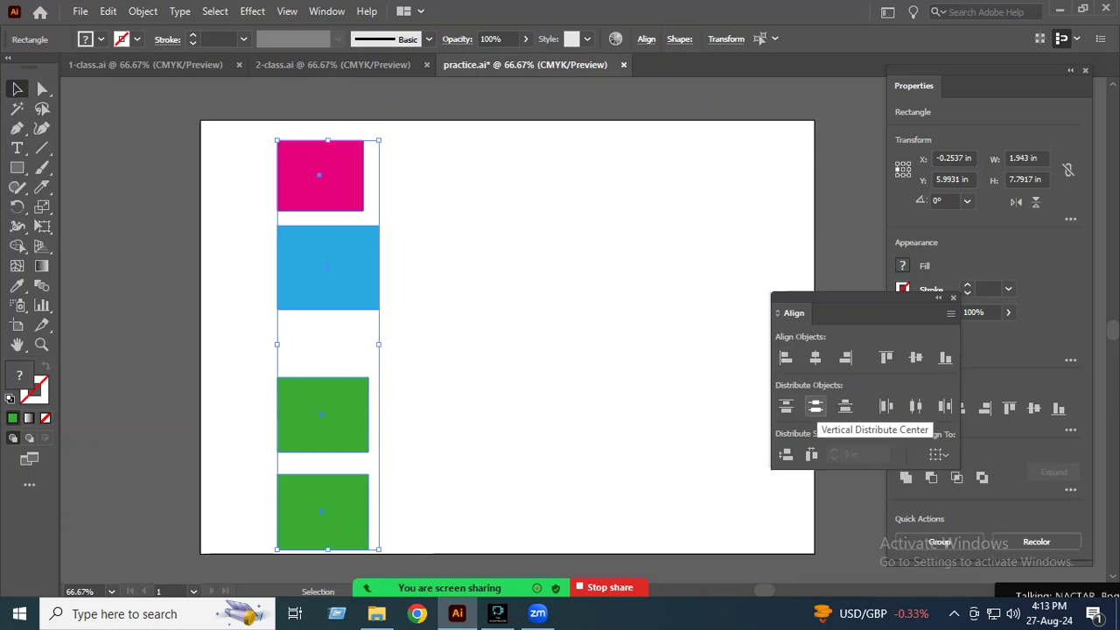
click(786, 405)
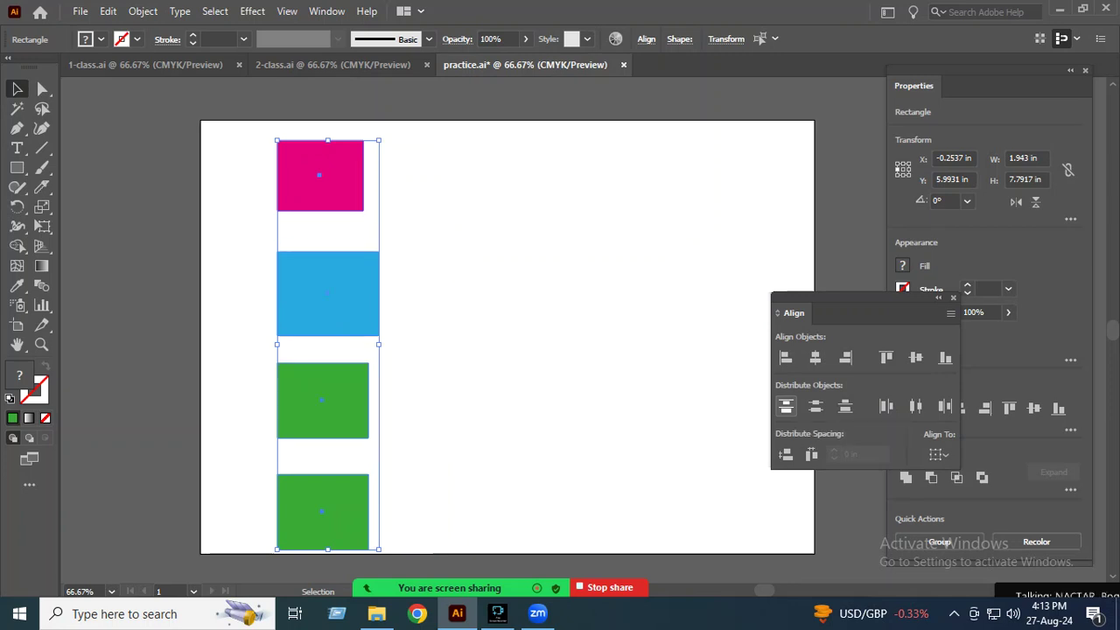
click(815, 406)
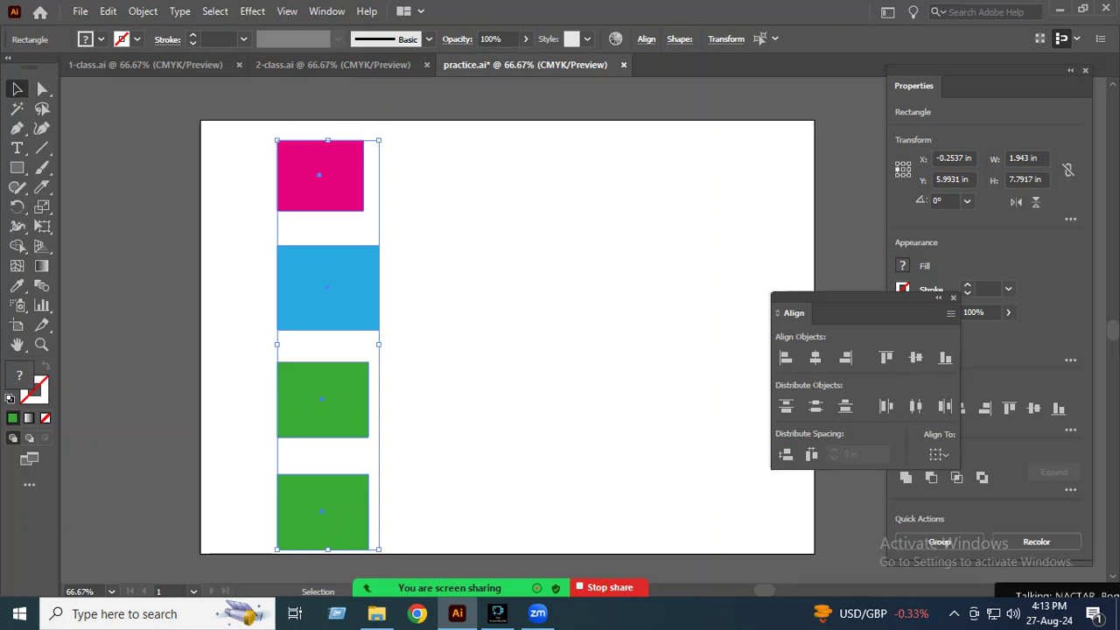
key(ctrl+shift+a)
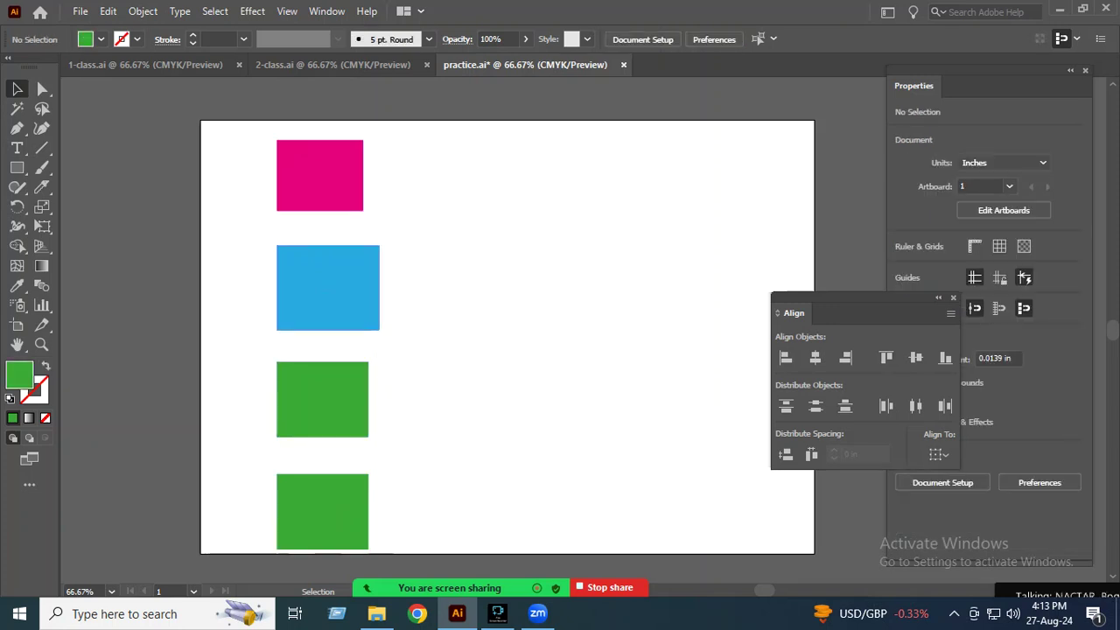
click(325, 286)
Step: Delete the blue rectangle and both green rectangles
key(Delete)
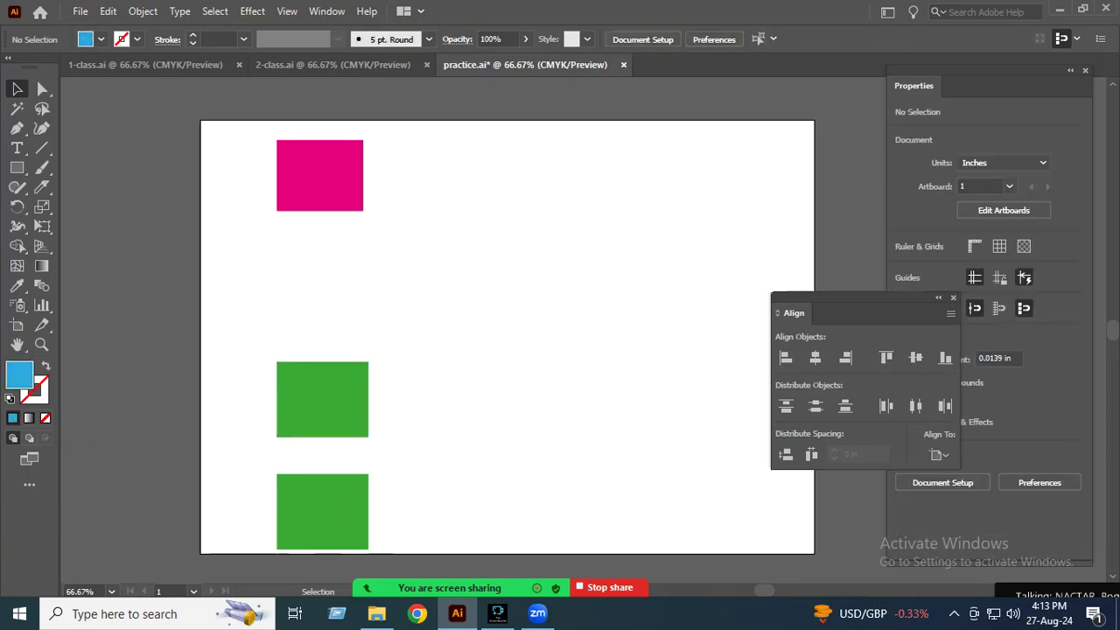
click(321, 398)
key(Delete)
click(322, 512)
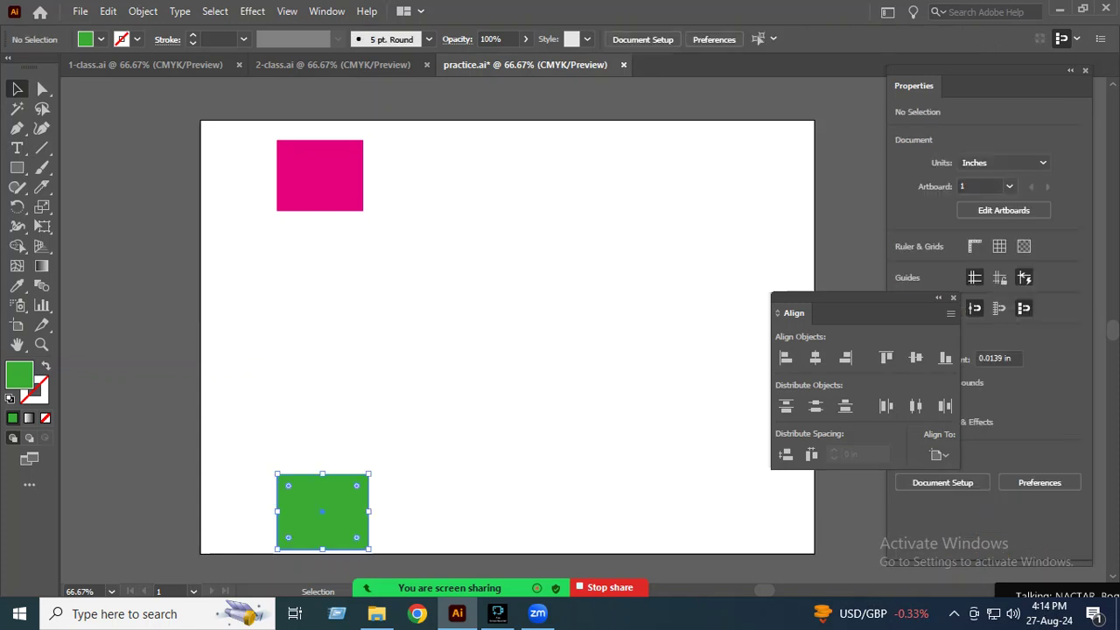
key(Delete)
Step: Alt-drag a copy of the pink rectangle below it and fill the bottom copy orange
click(338, 177)
mouse_move(339, 177)
mouse_down()
mouse_move(377, 274)
mouse_move(320, 381)
mouse_move(400, 486)
mouse_up()
click(902, 265)
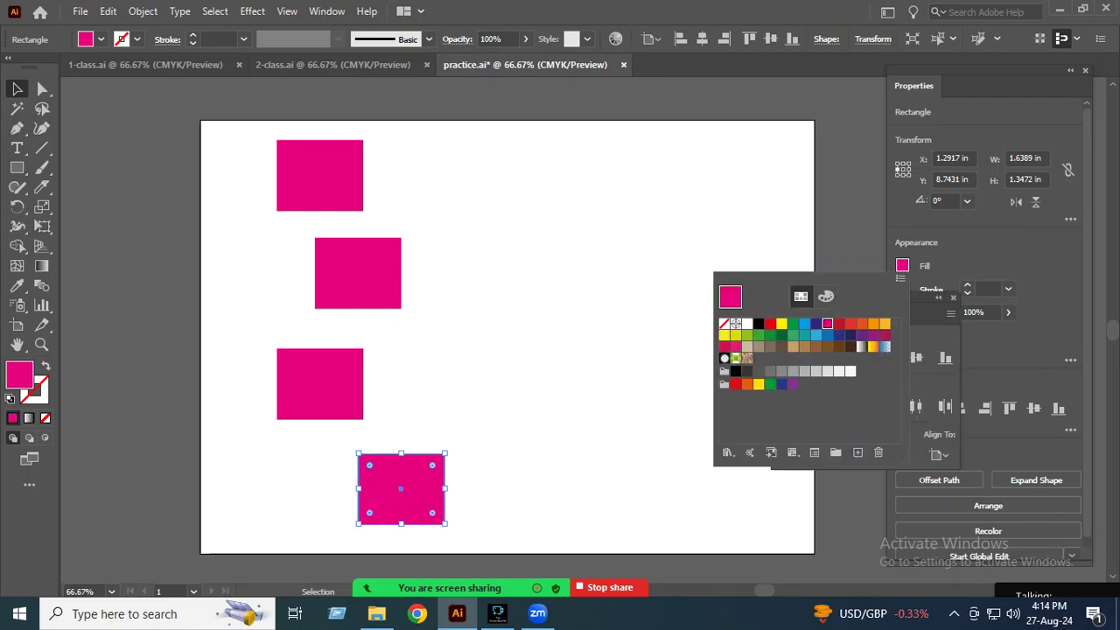
click(873, 324)
click(320, 383)
Step: Fill the third rectangle dark blue and the second brown, then select all four
click(320, 383)
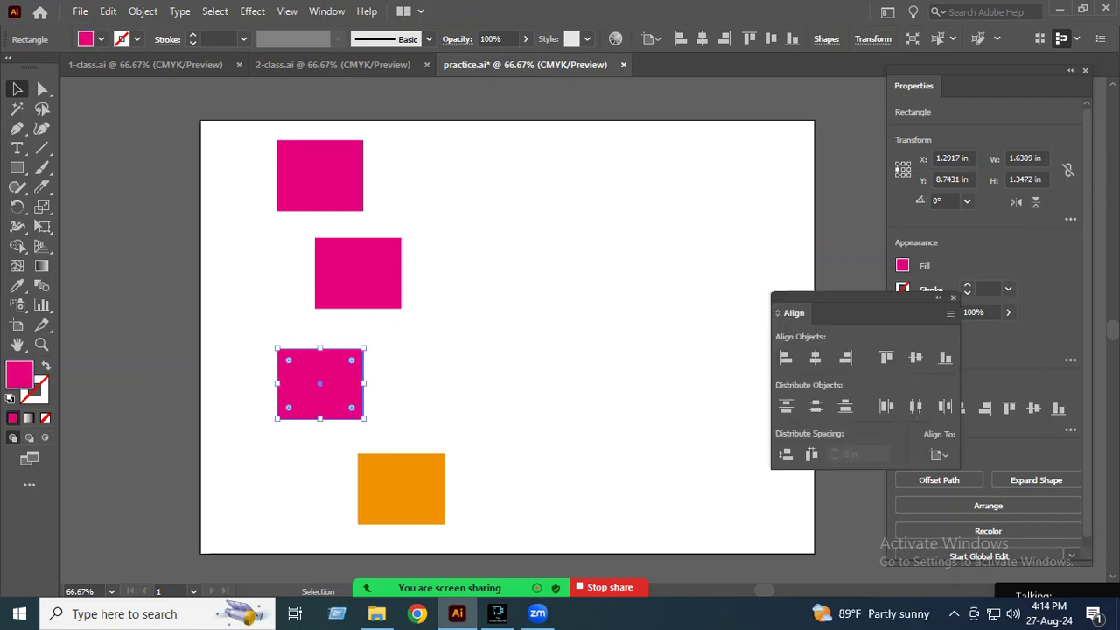
click(902, 265)
click(831, 322)
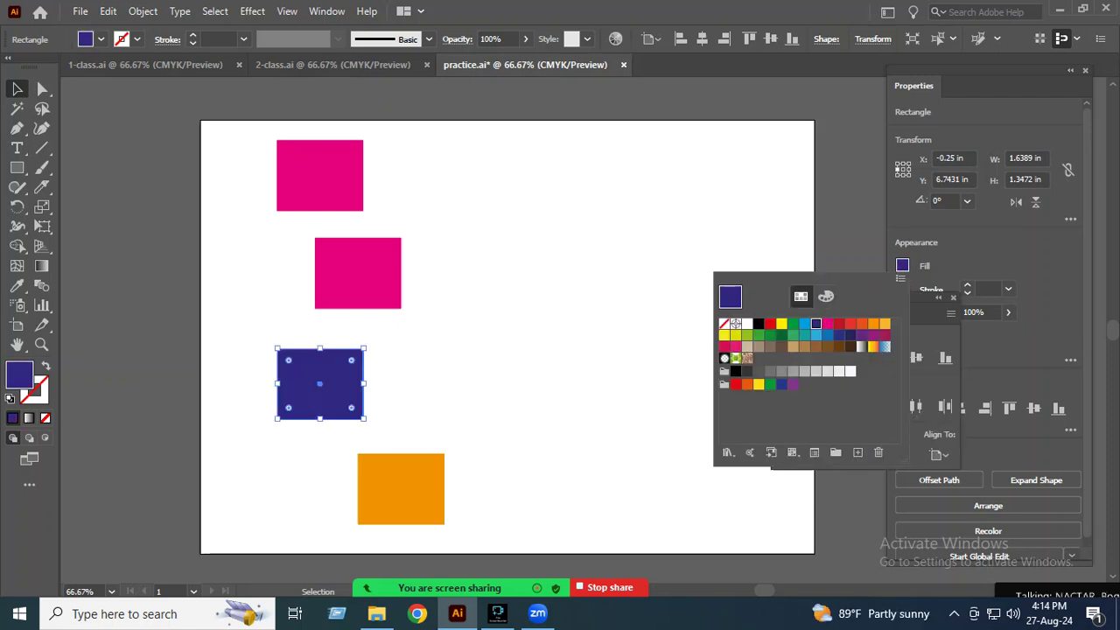
click(358, 273)
click(902, 265)
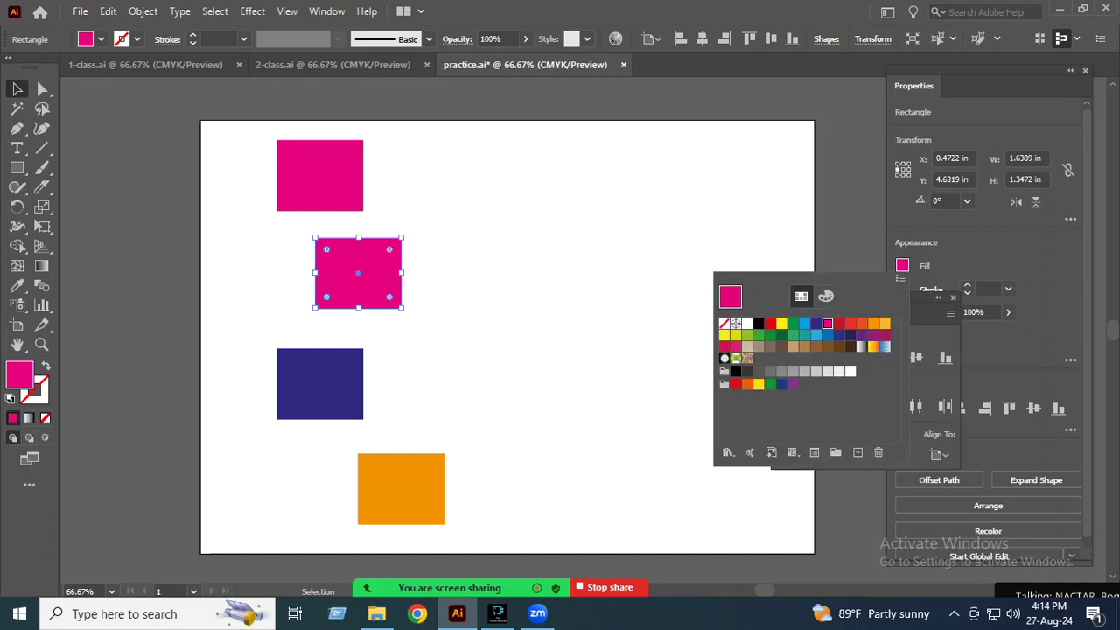
click(804, 347)
mouse_move(208, 147)
mouse_down()
mouse_move(242, 159)
mouse_move(495, 527)
mouse_up()
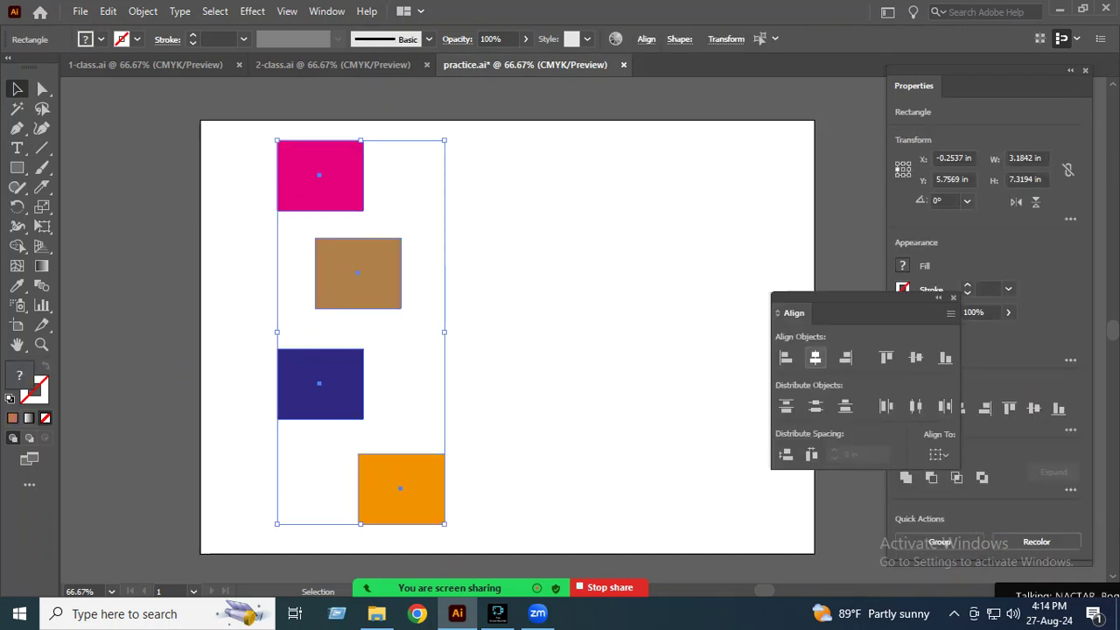
Step: Centre the four rectangles on one vertical axis and distribute them evenly by centres
click(815, 357)
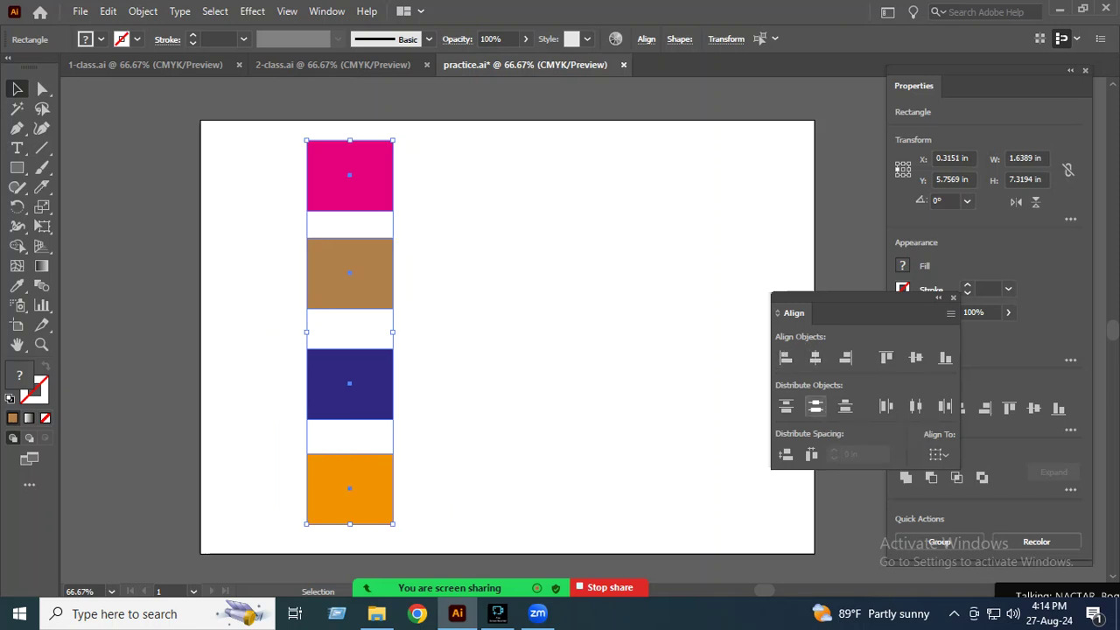
click(815, 406)
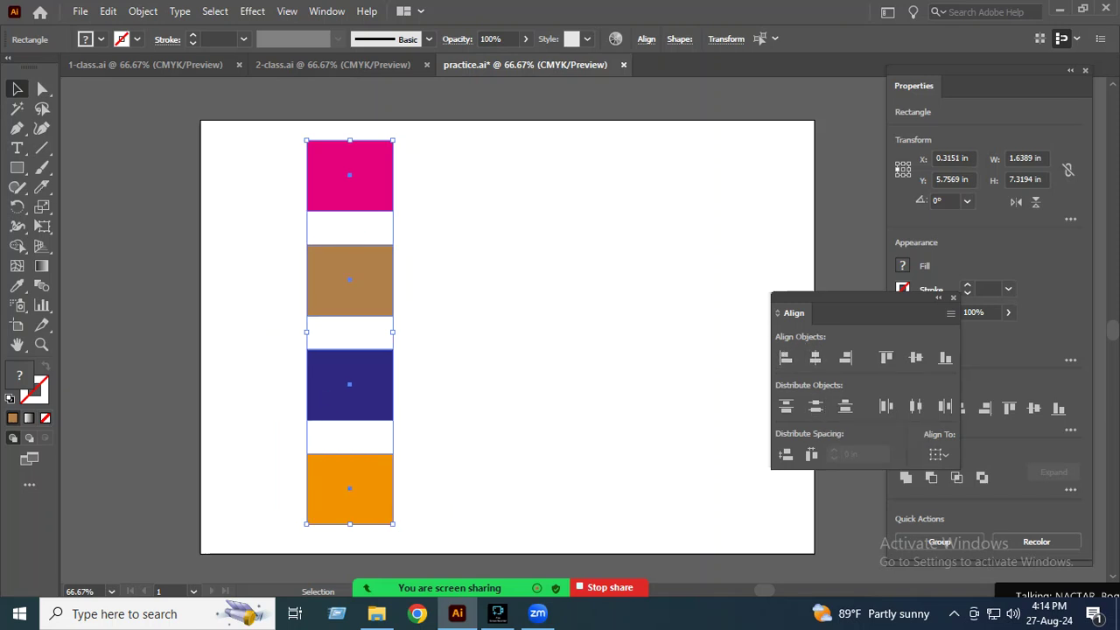
key(ctrl+shift+a)
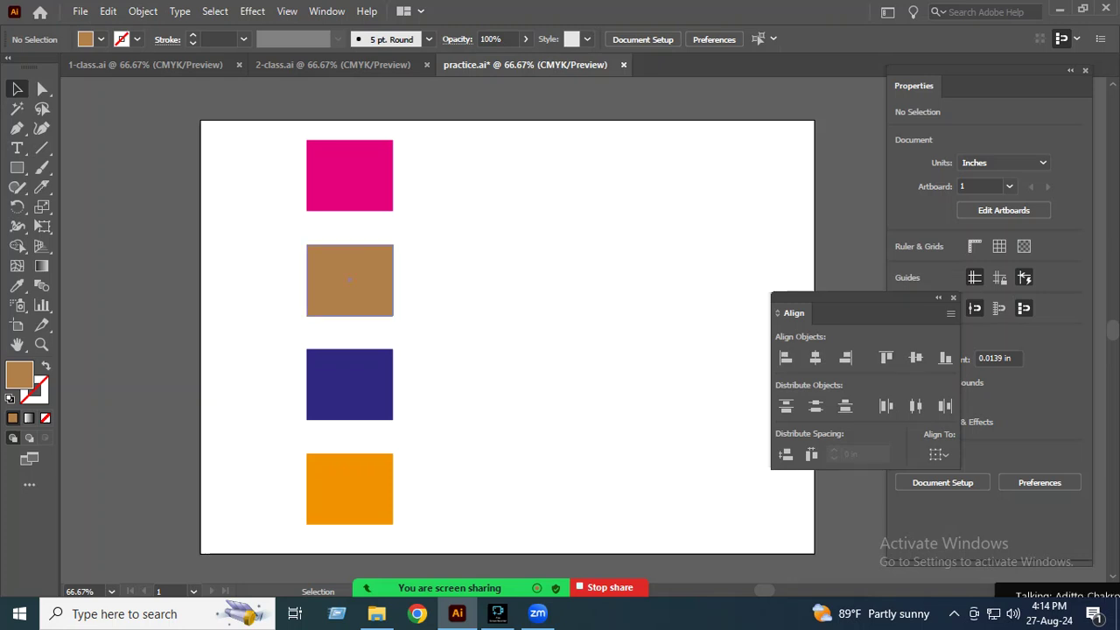
Step: Shift the rectangle column slightly left, then delete all four rectangles
drag(262, 123, 429, 549)
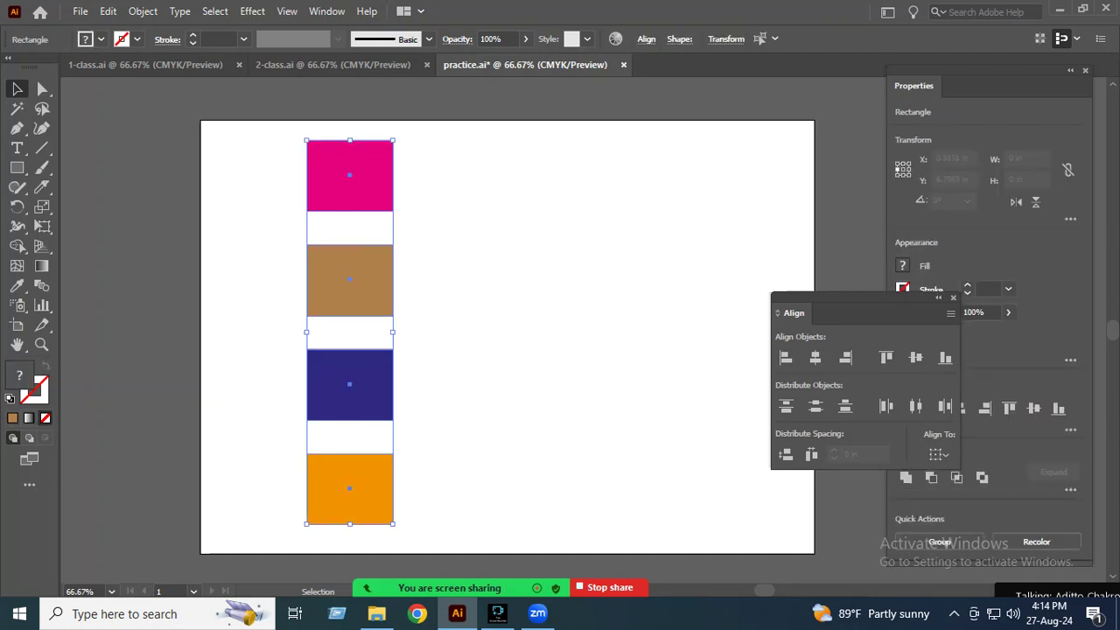
drag(381, 289, 295, 289)
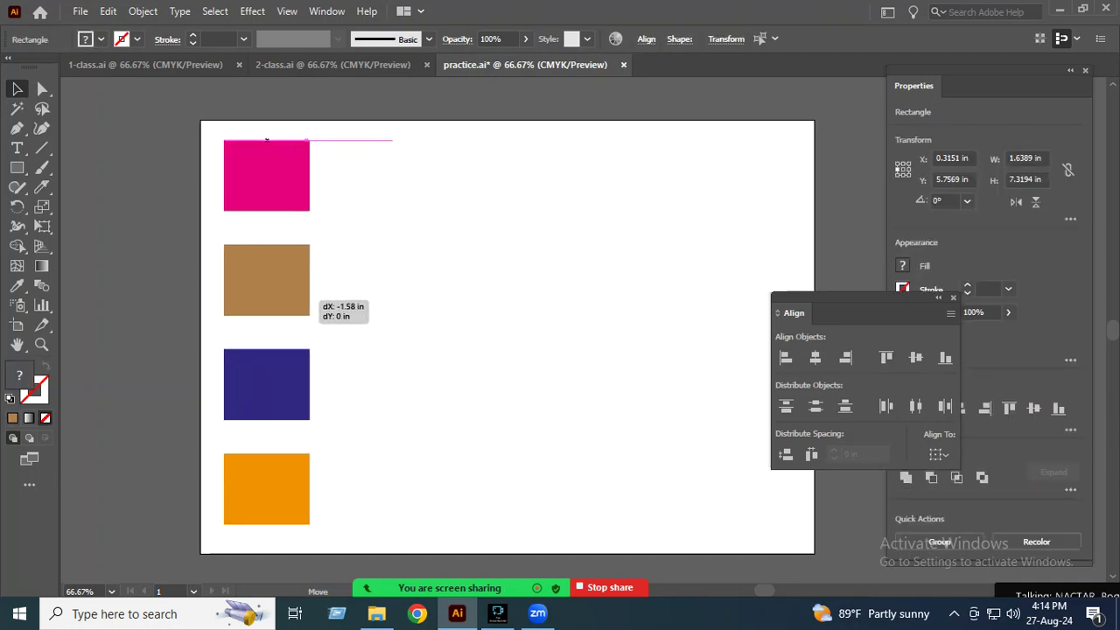
drag(297, 285, 305, 289)
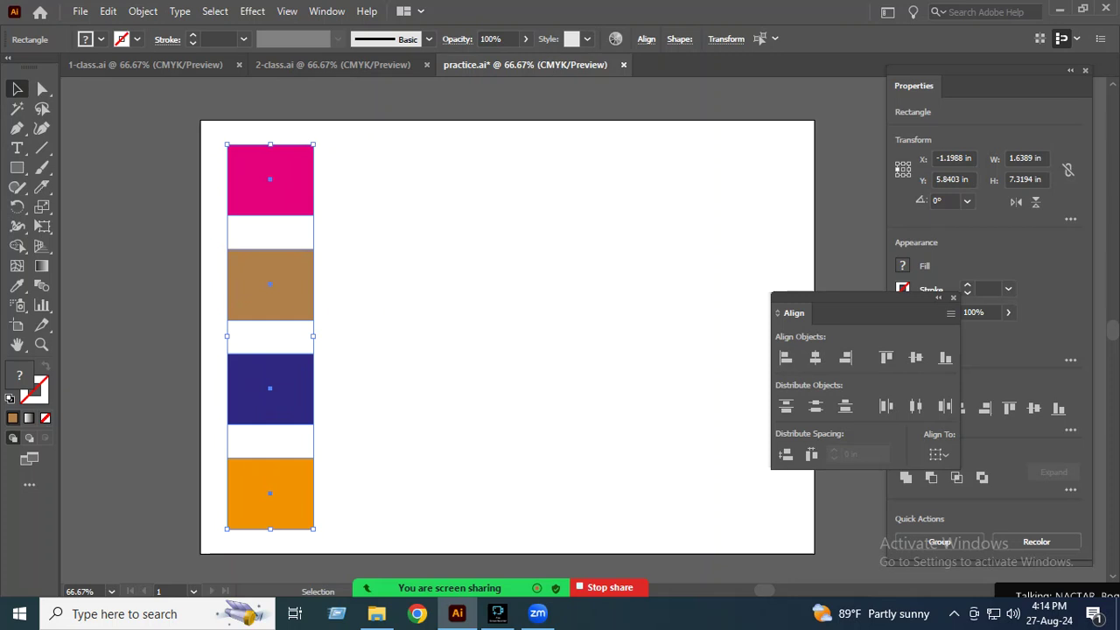
drag(310, 187, 300, 181)
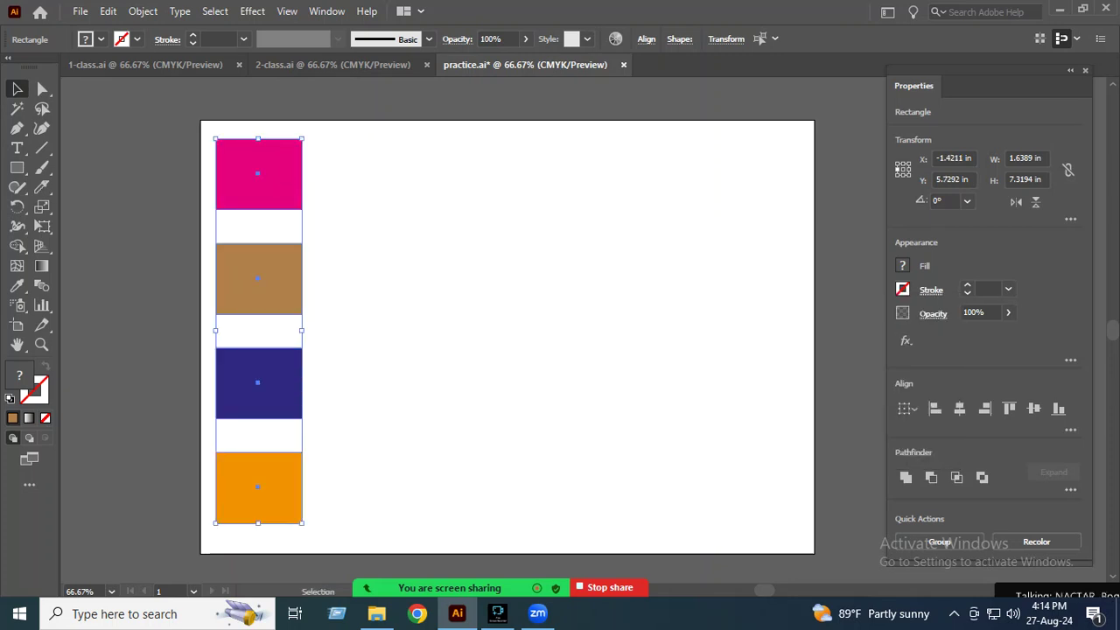
key(Delete)
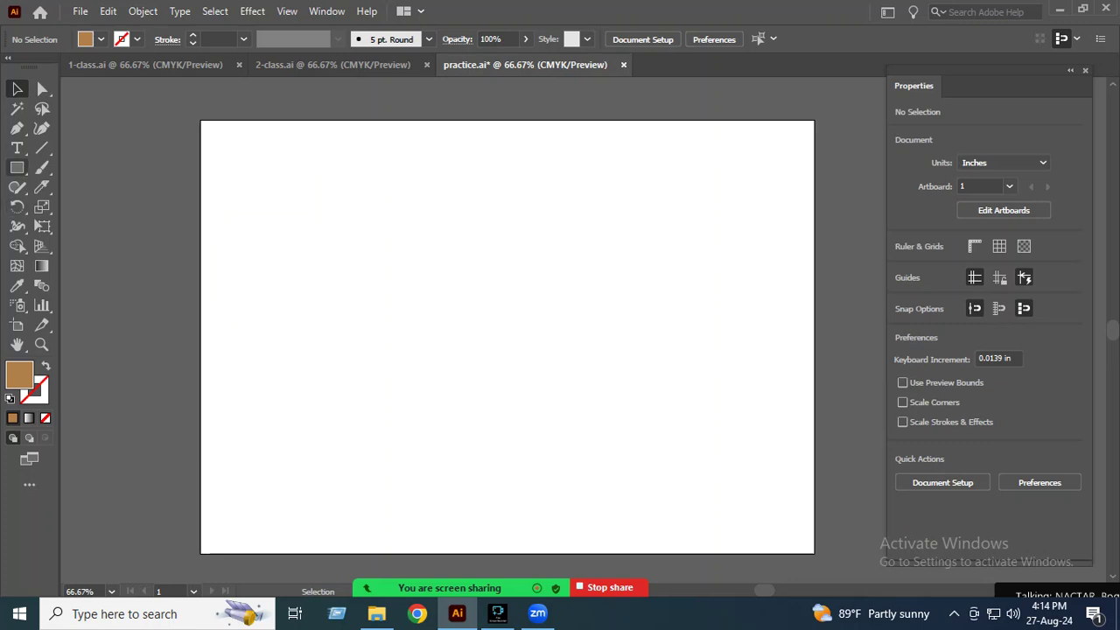
Step: Draw a brown five-point star with the Star Tool and move it to the artboard's upper left
right_click(17, 167)
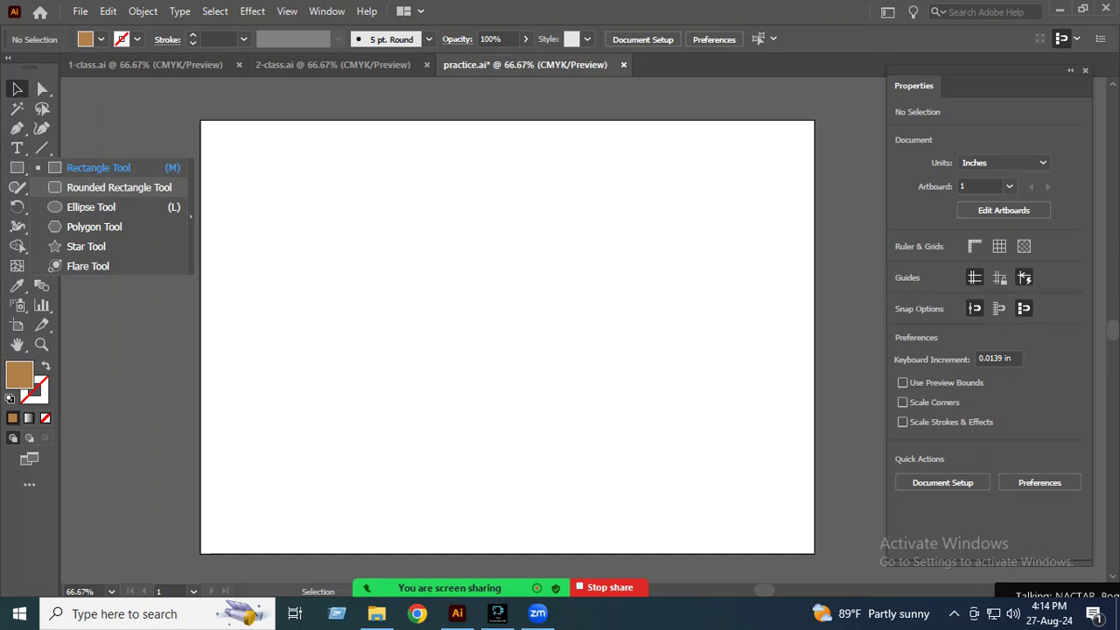
click(86, 246)
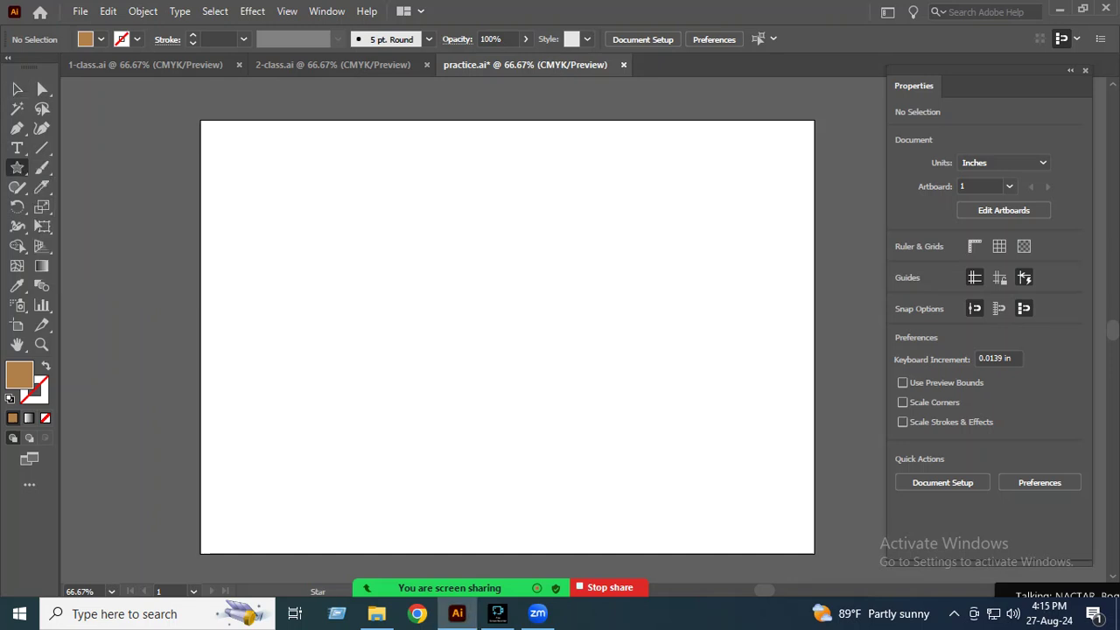
drag(399, 262, 523, 365)
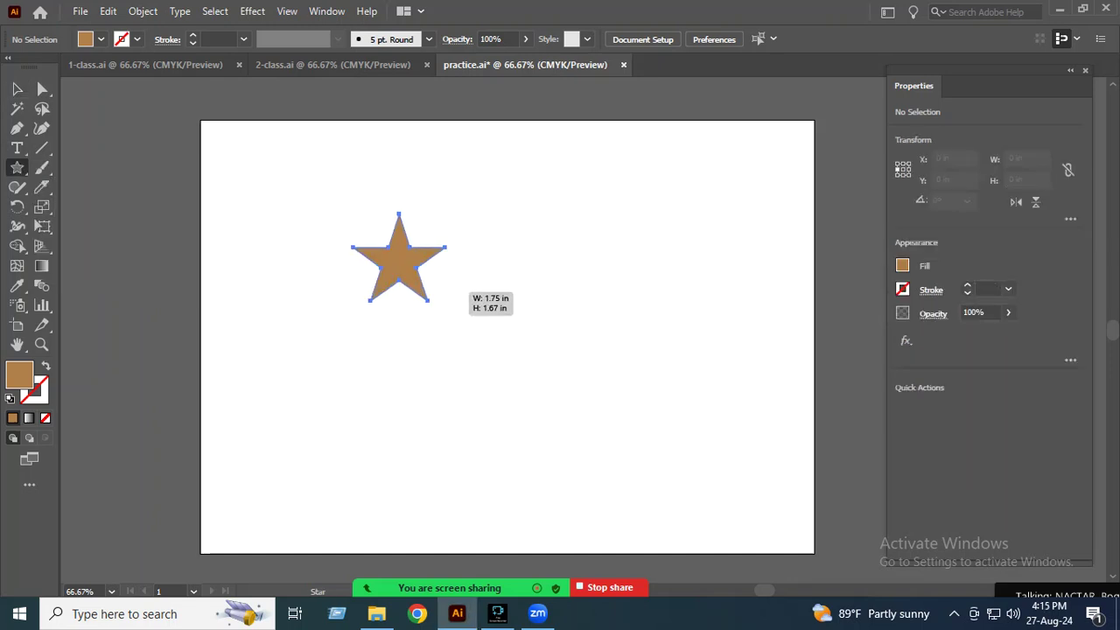
key(v)
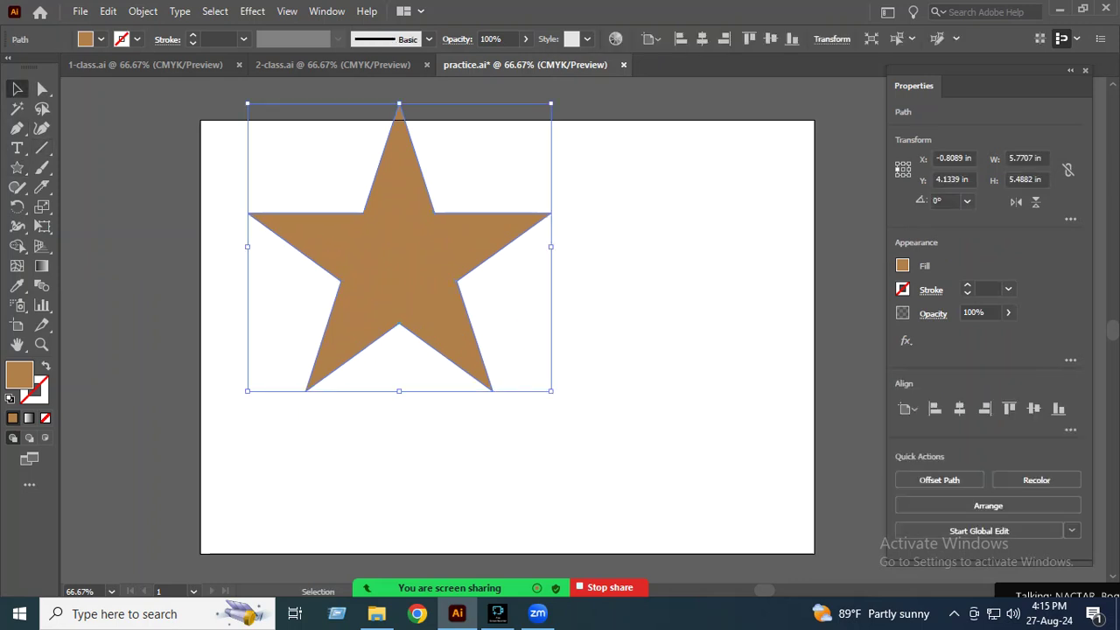
mouse_move(453, 260)
mouse_down()
mouse_move(529, 328)
mouse_move(533, 317)
mouse_move(475, 280)
mouse_move(392, 256)
mouse_up()
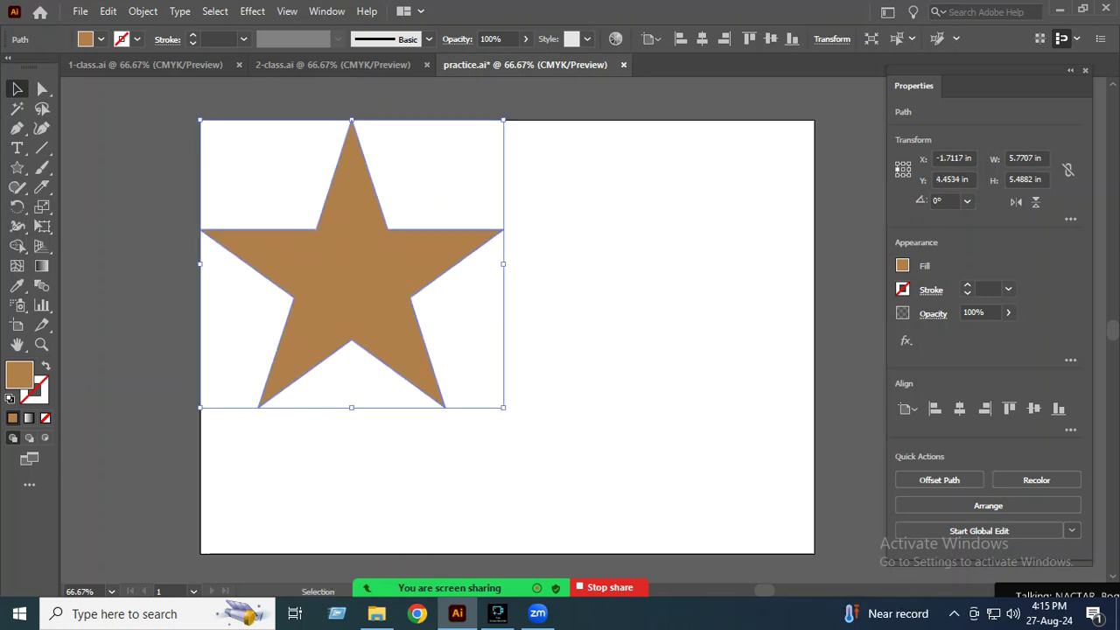
drag(392, 256, 345, 224)
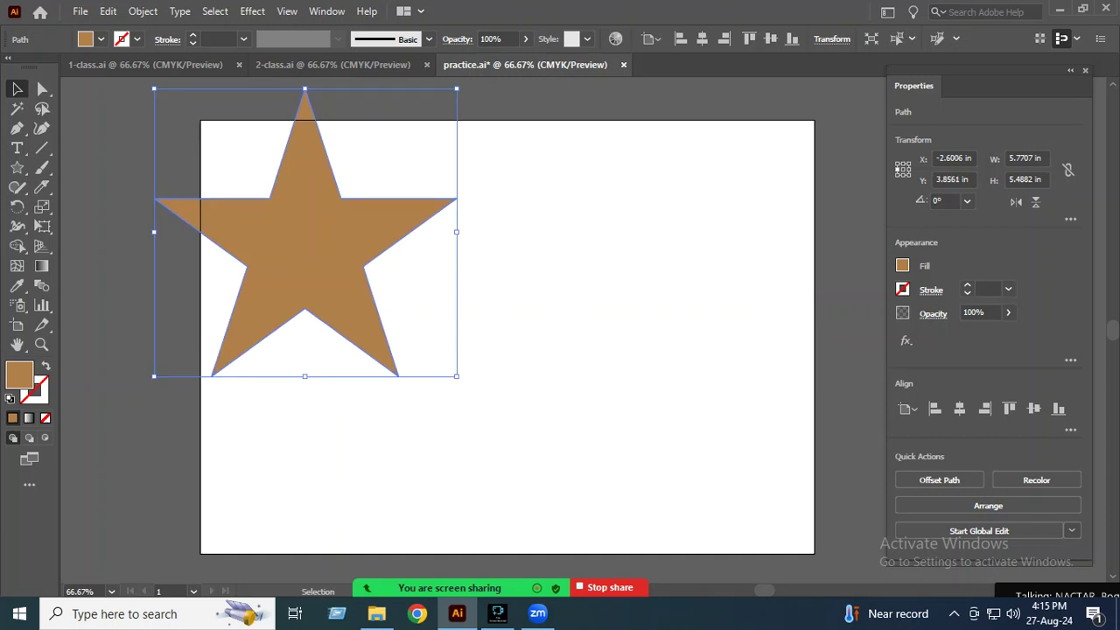
click(326, 11)
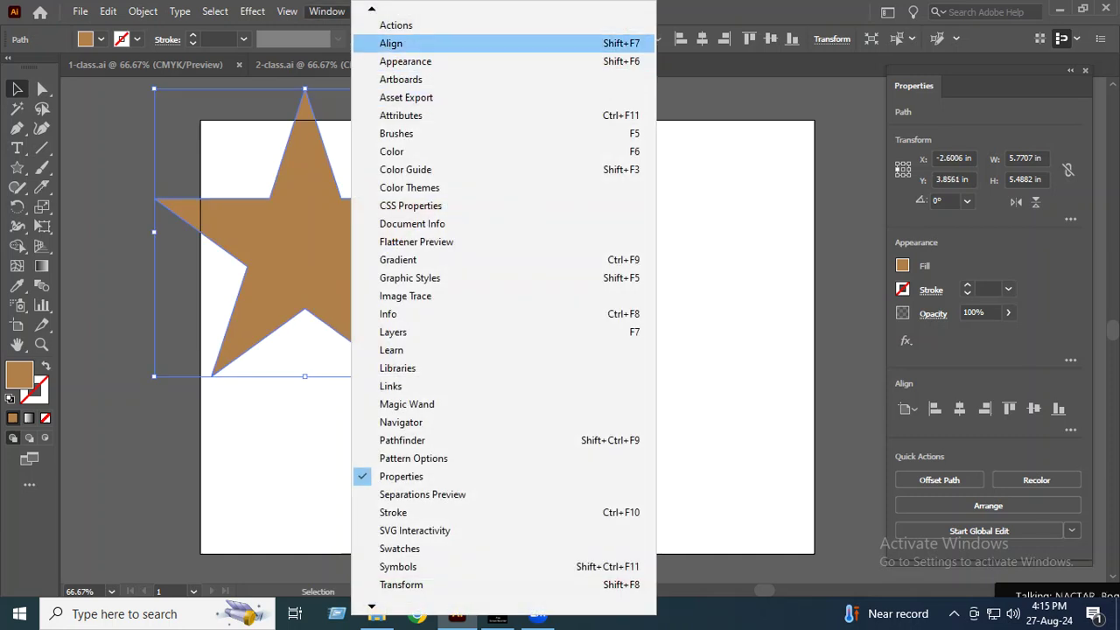
Step: Centre the star horizontally and vertically on the artboard using Align To Artboard
click(391, 43)
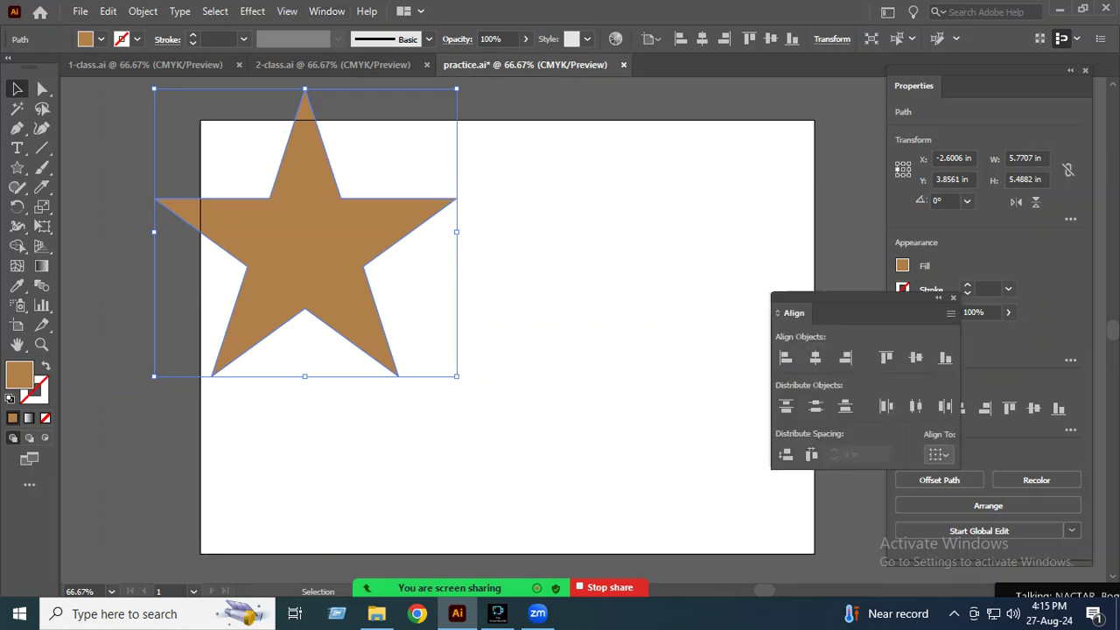
click(939, 454)
click(971, 509)
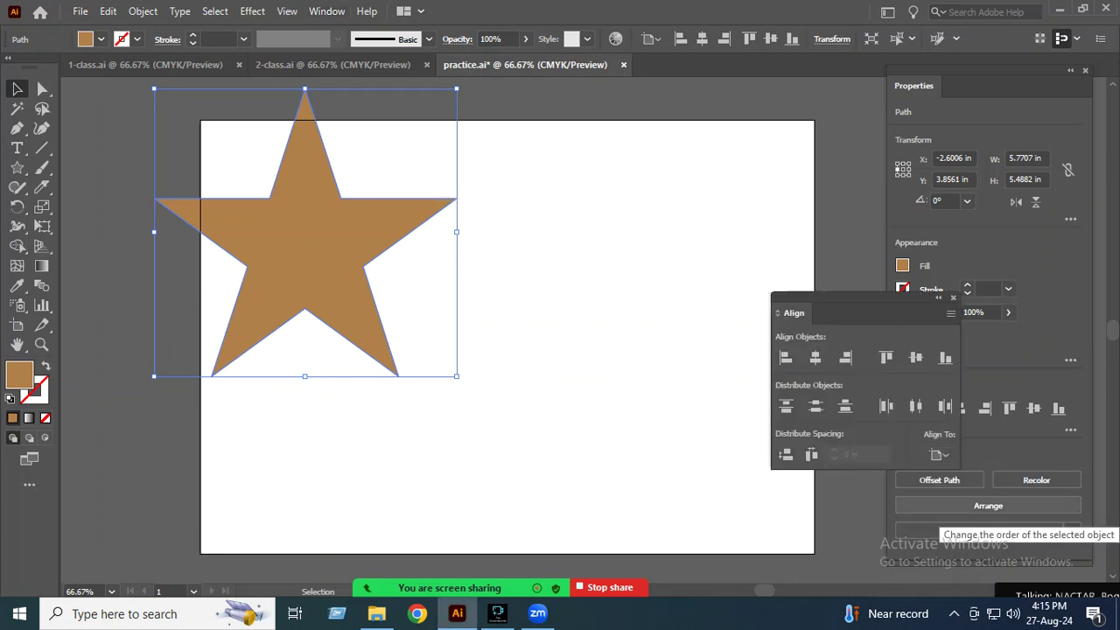
click(814, 357)
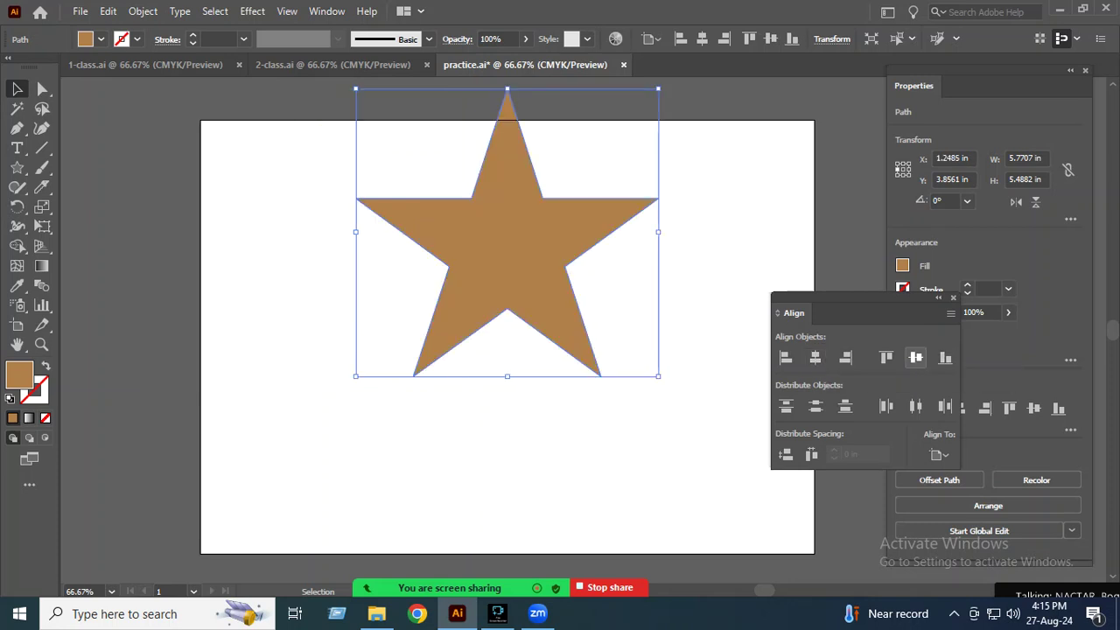
click(915, 357)
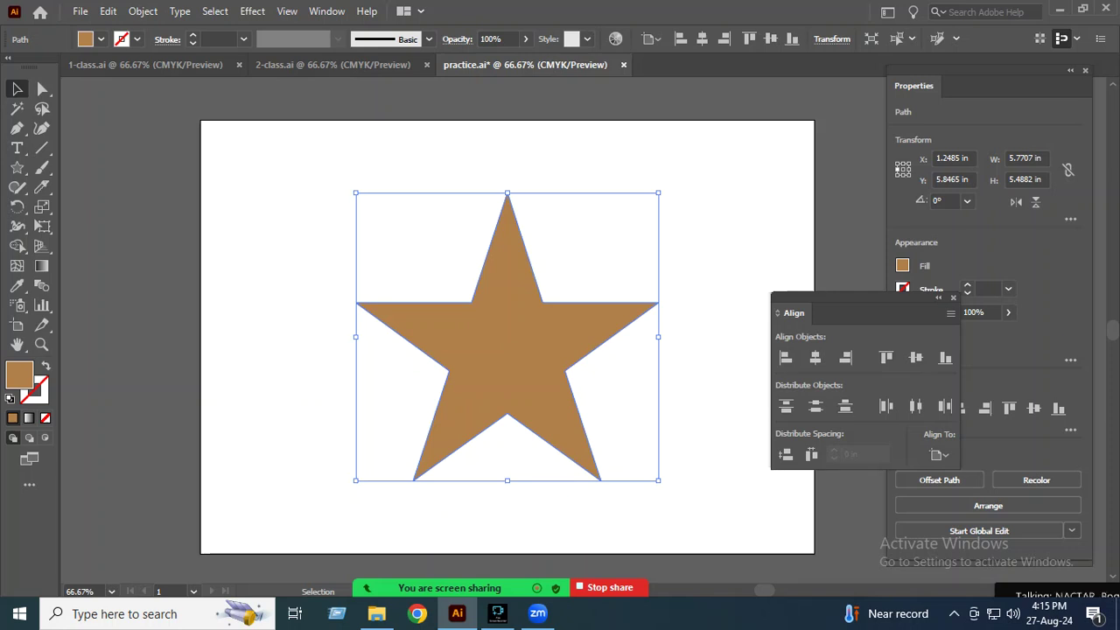
key(Escape)
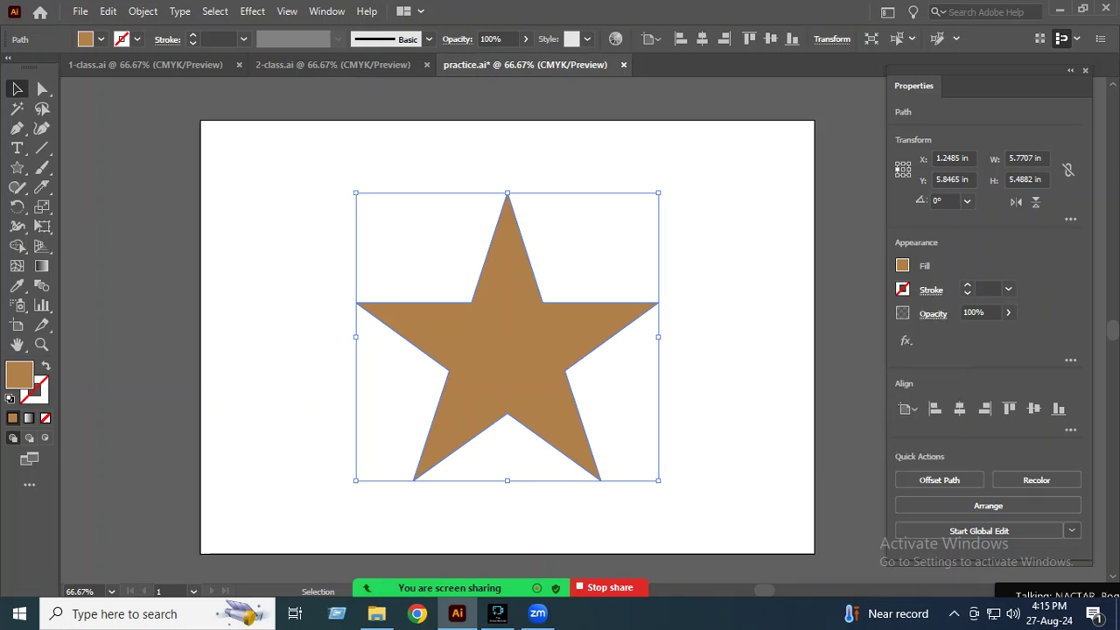
key(ctrl+shift+a)
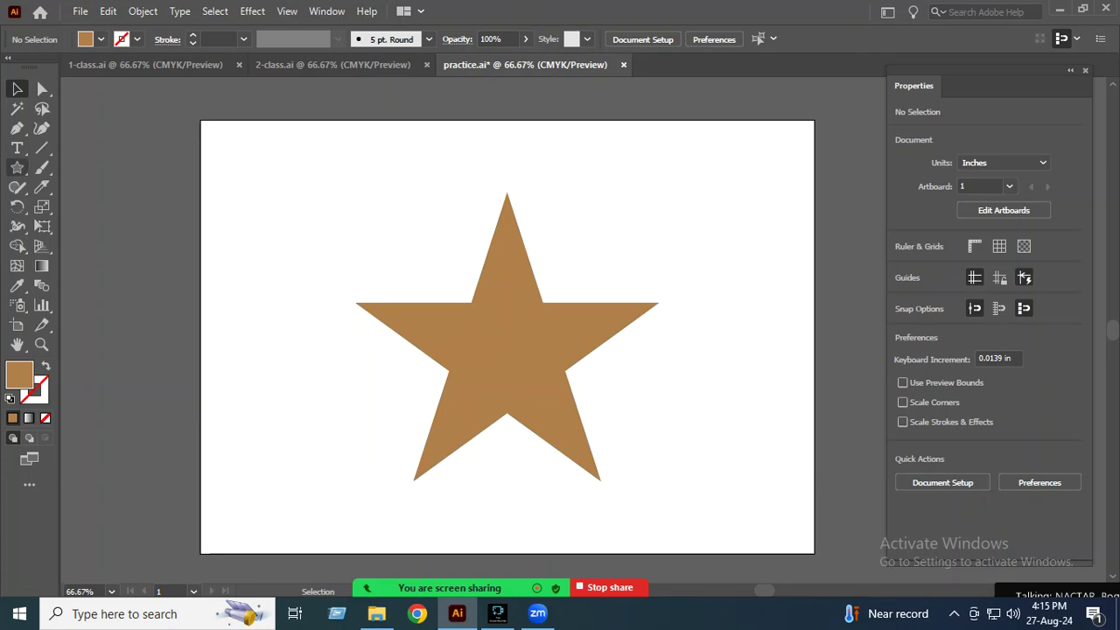
drag(17, 167, 97, 184)
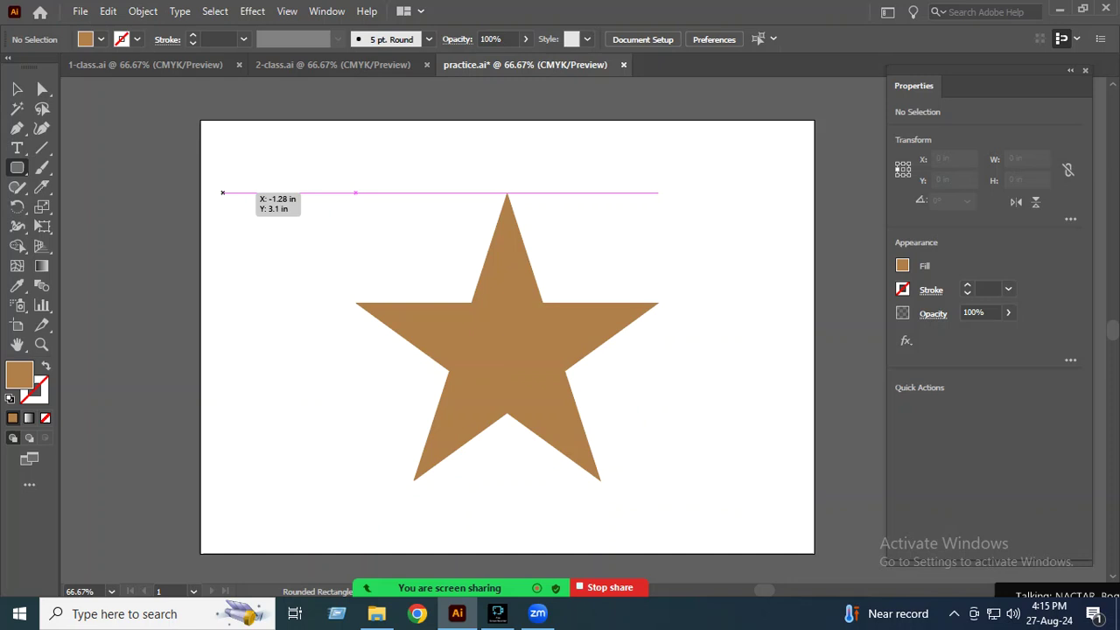
Step: Draw a 1.75-inch brown rounded square and place it near the artboard's top-right corner
mouse_move(222, 192)
mouse_down()
mouse_move(284, 252)
mouse_move(268, 237)
mouse_up()
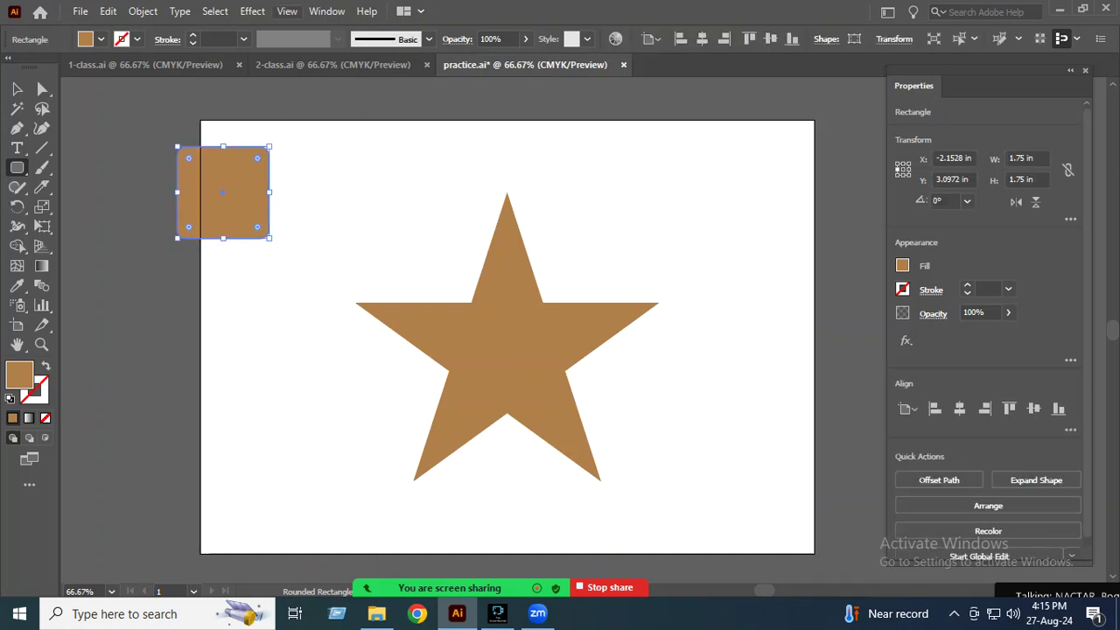
click(327, 10)
click(385, 43)
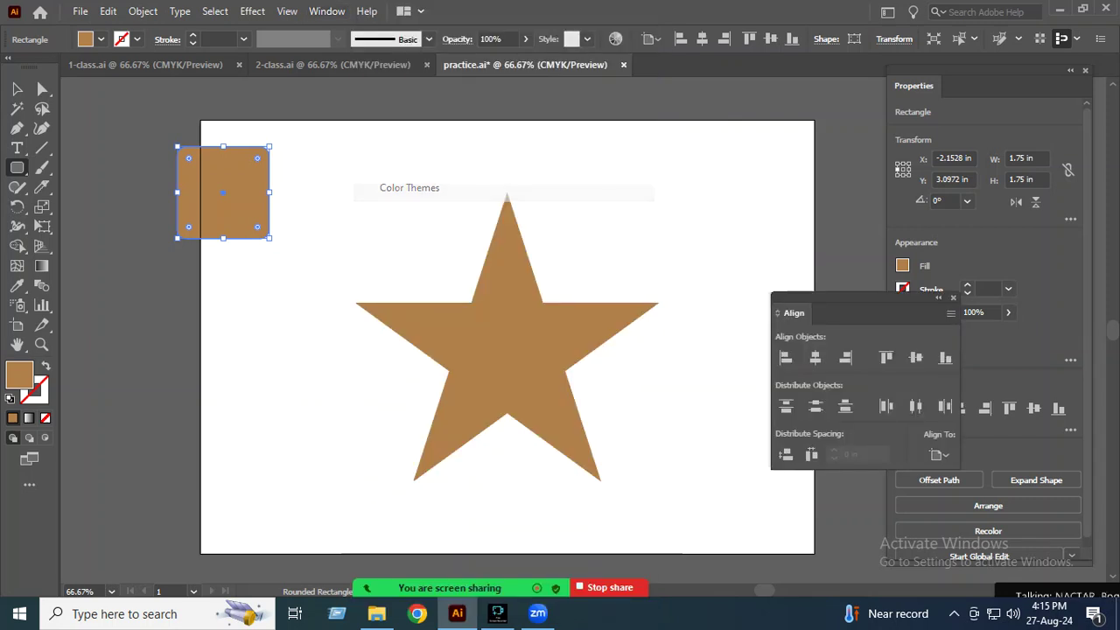
click(845, 357)
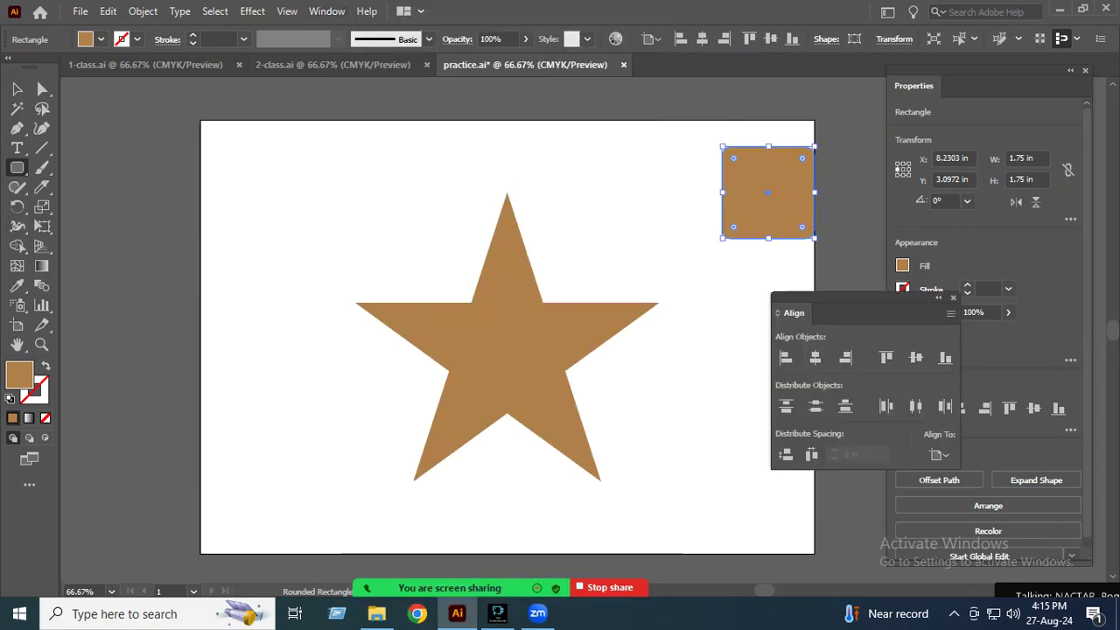
click(814, 357)
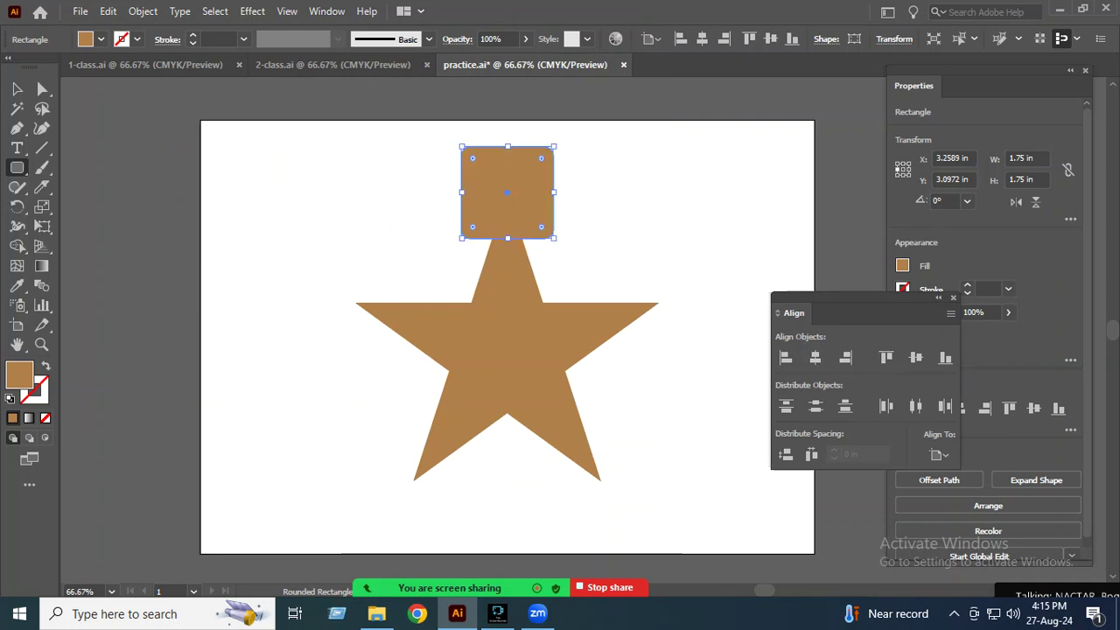
key(v)
drag(506, 191, 696, 192)
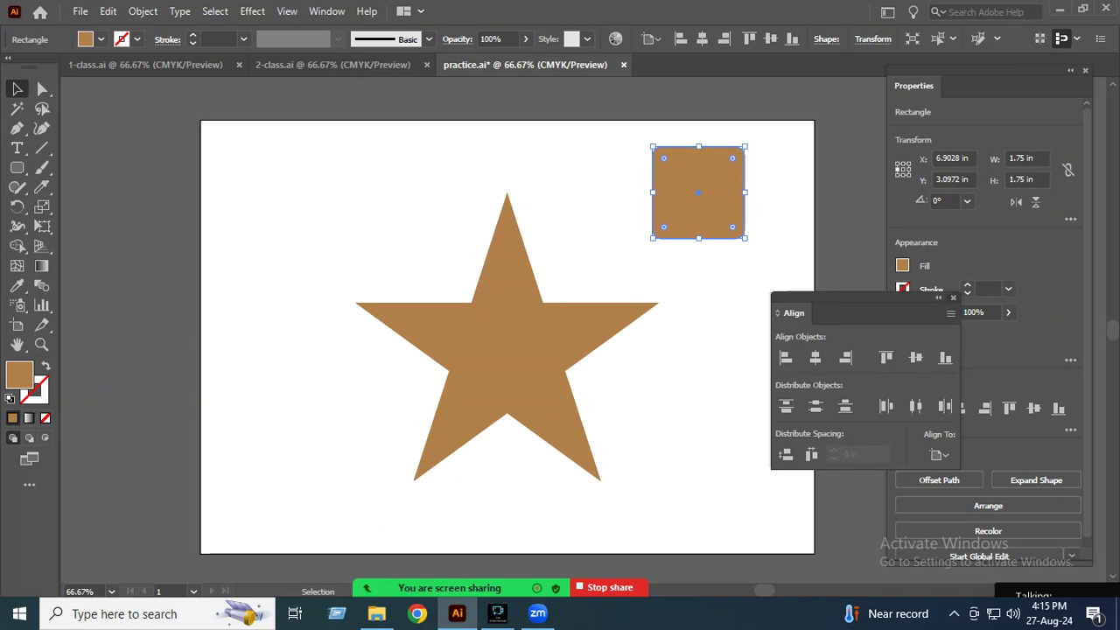
click(952, 298)
key(ctrl+shift+a)
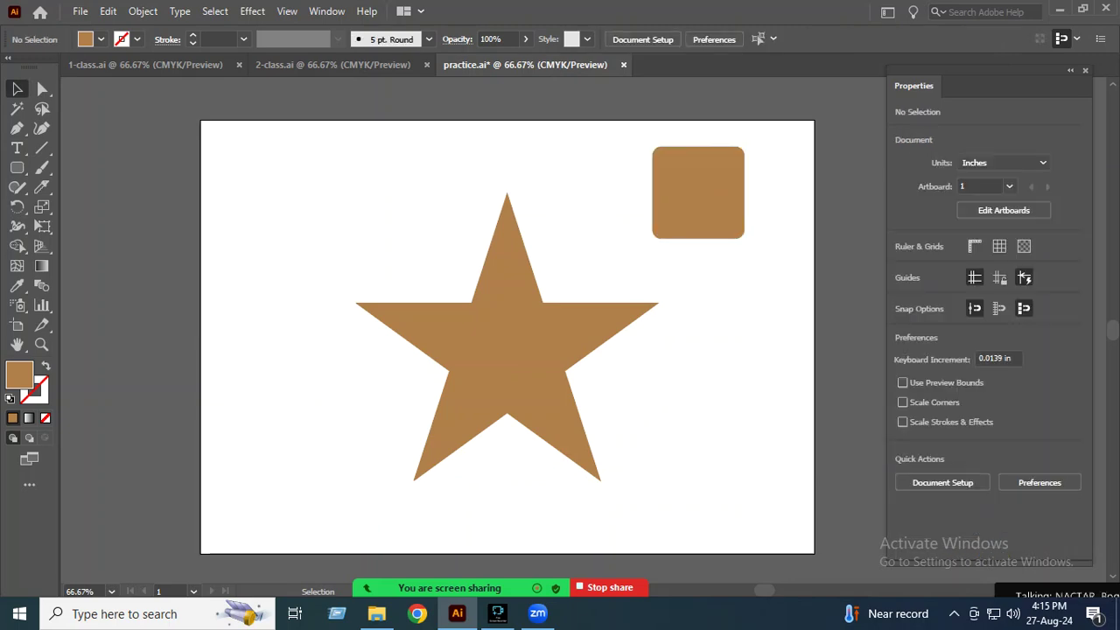
click(79, 12)
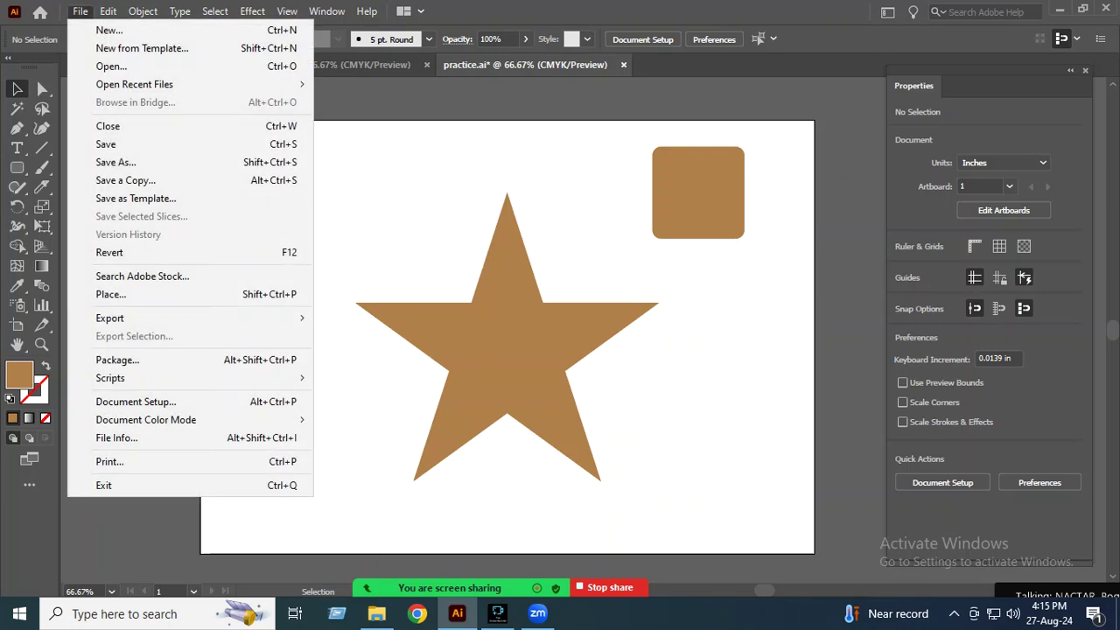
click(111, 67)
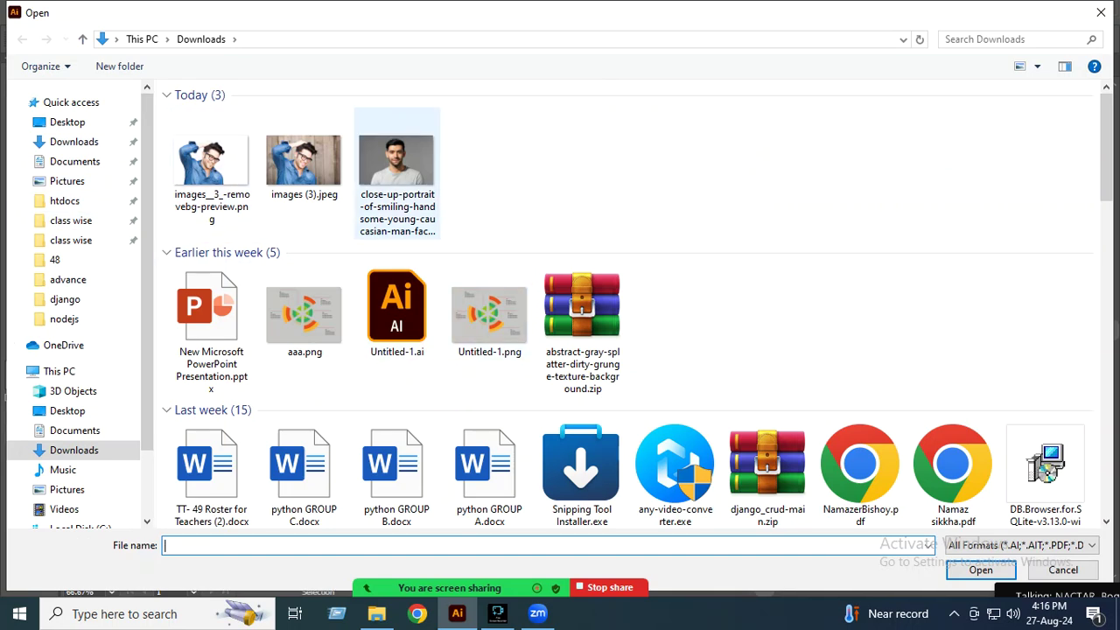
click(396, 175)
double_click(396, 175)
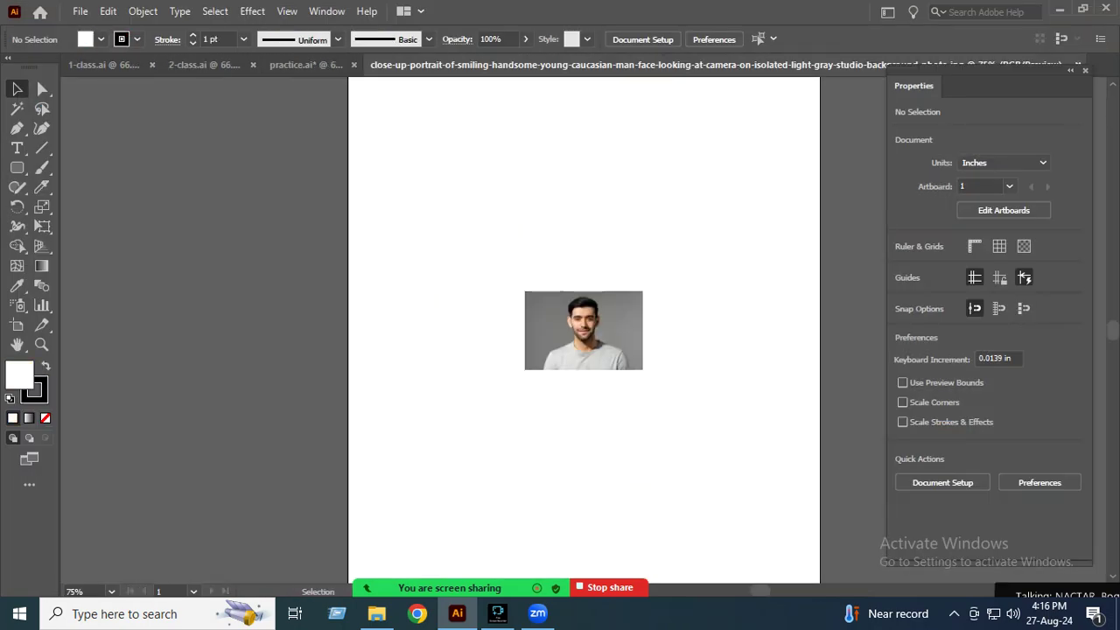
mouse_move(583, 329)
mouse_down()
mouse_move(404, 247)
mouse_move(364, 308)
mouse_move(503, 274)
mouse_up()
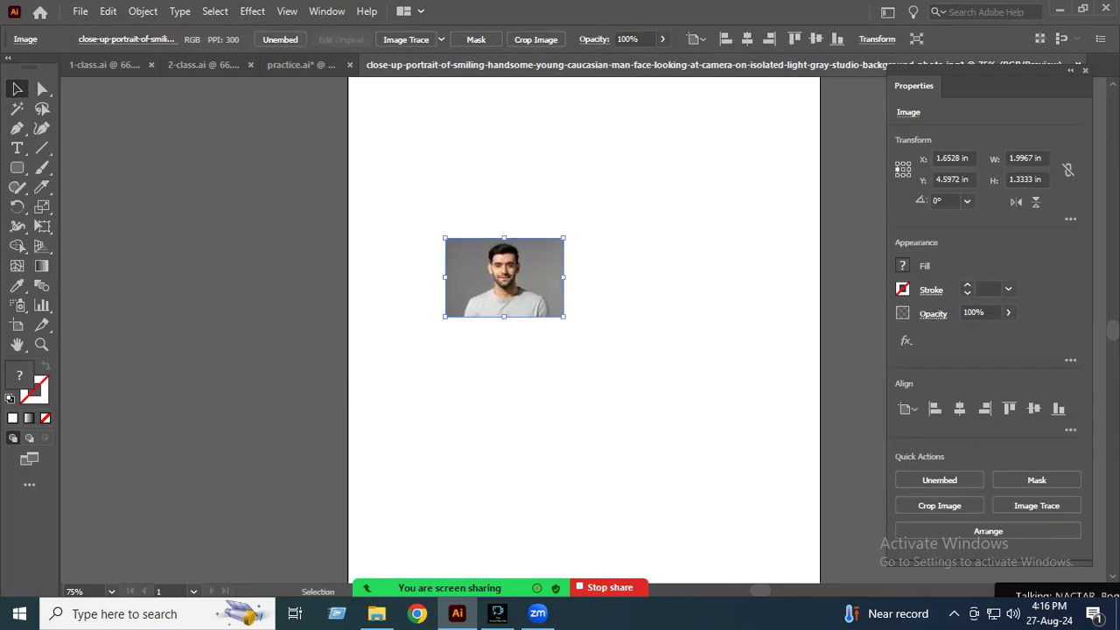
click(1078, 65)
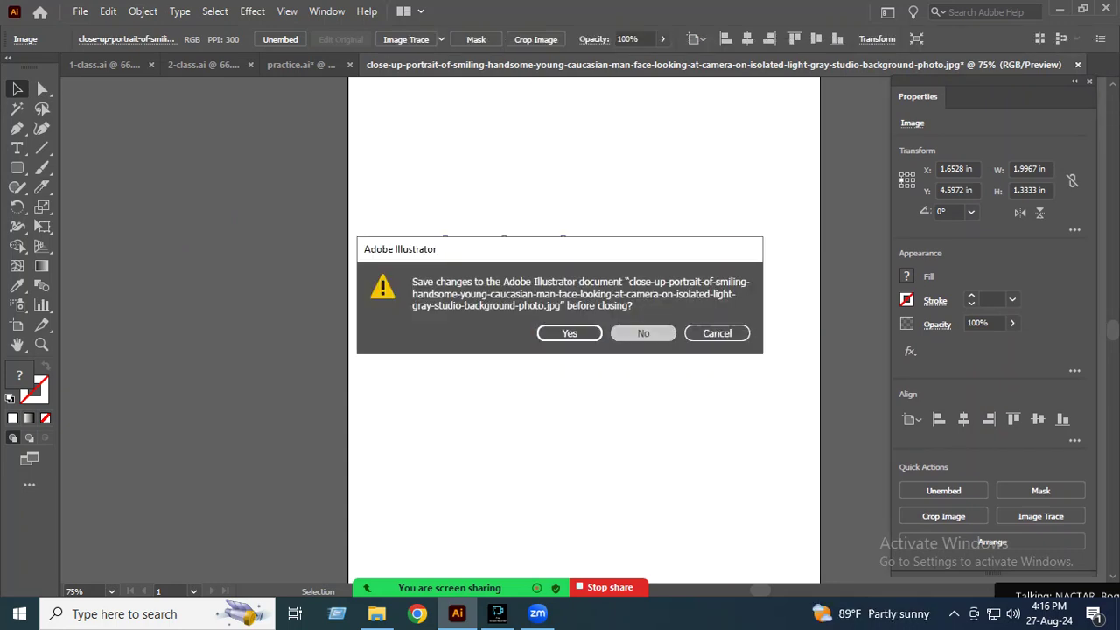
click(643, 333)
click(79, 12)
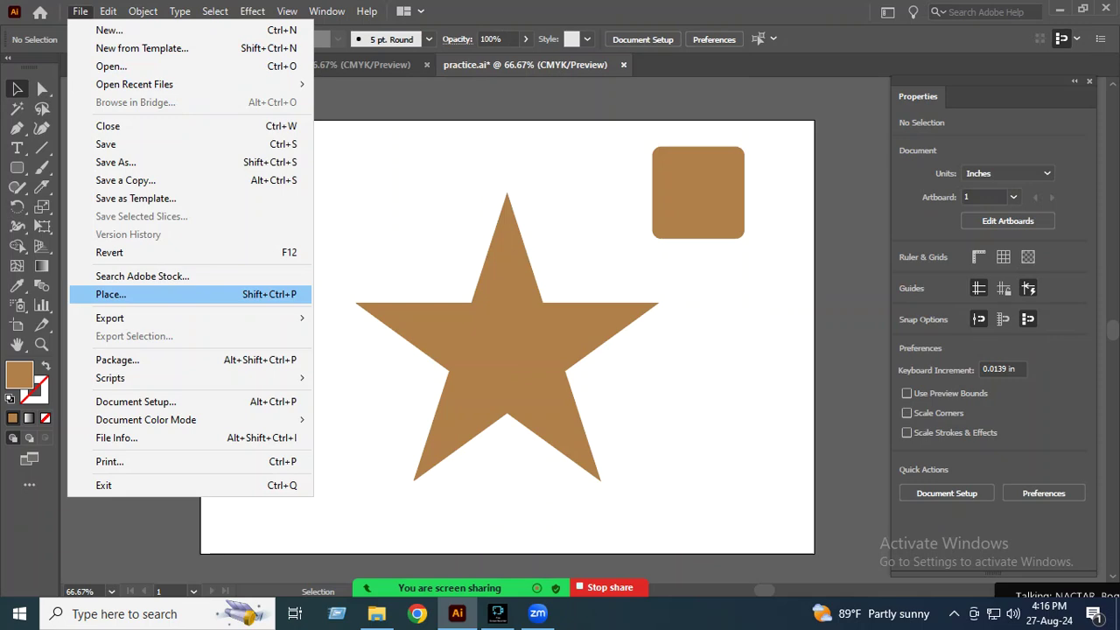
Step: Place the cricket photo download.jpeg on the artboard
click(111, 294)
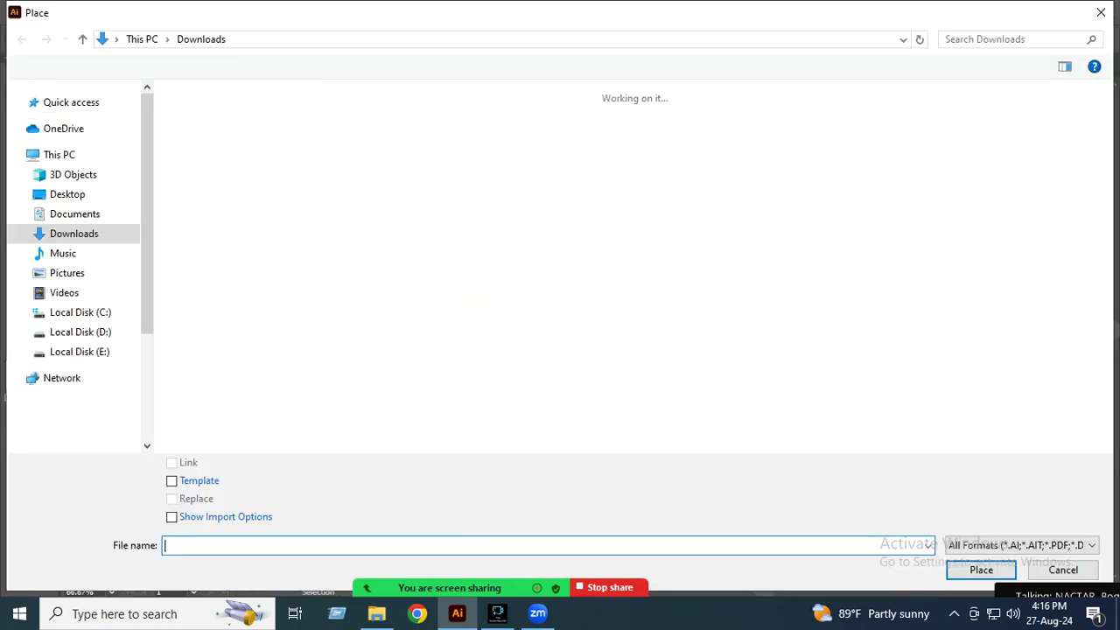
scroll(582, 377, down, 5)
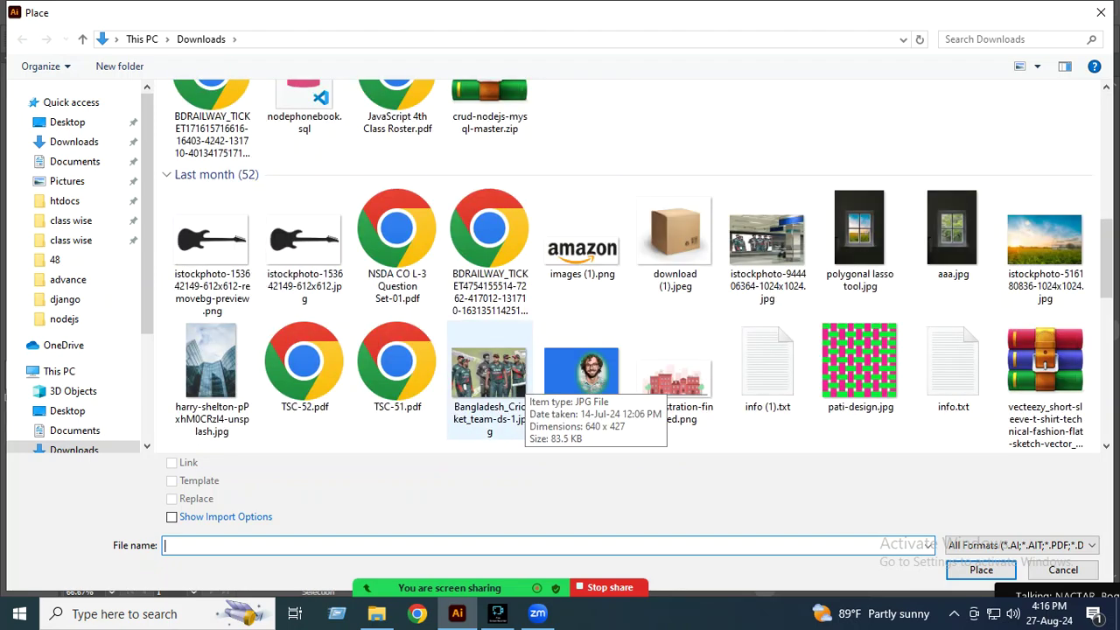
scroll(490, 376, down, 3)
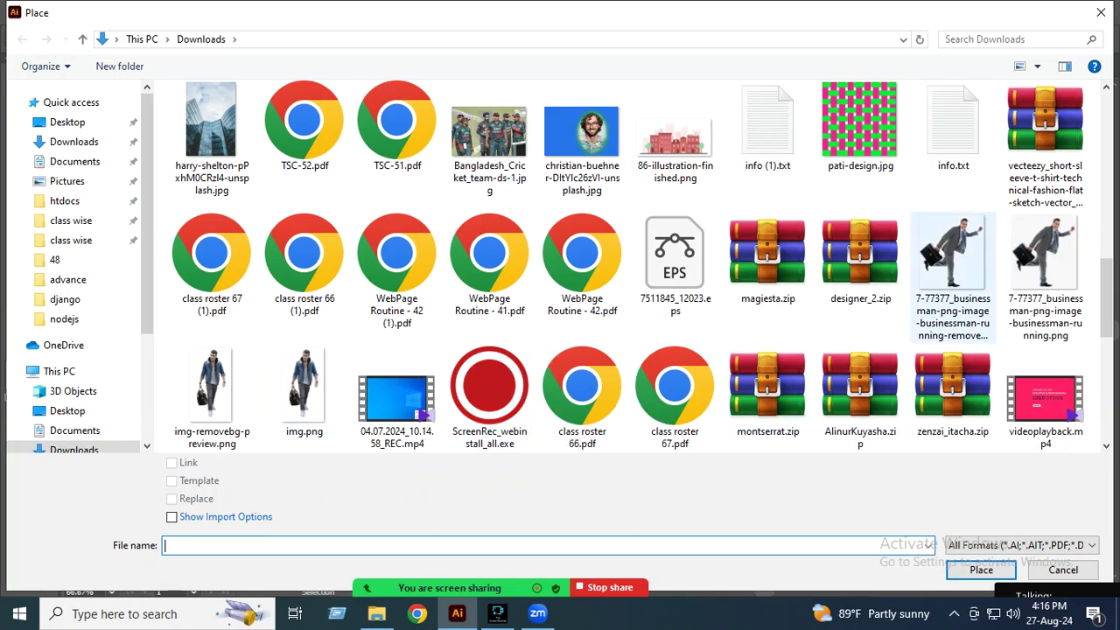
scroll(767, 402, down, 3)
scroll(767, 403, down, 3)
click(1044, 245)
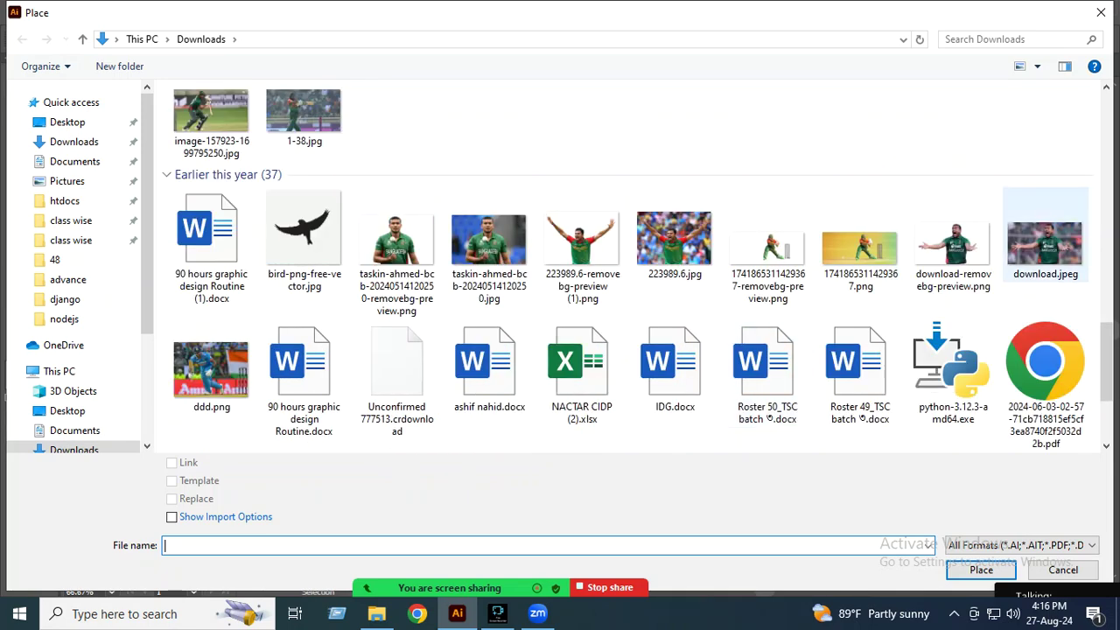
click(980, 569)
drag(344, 207, 697, 517)
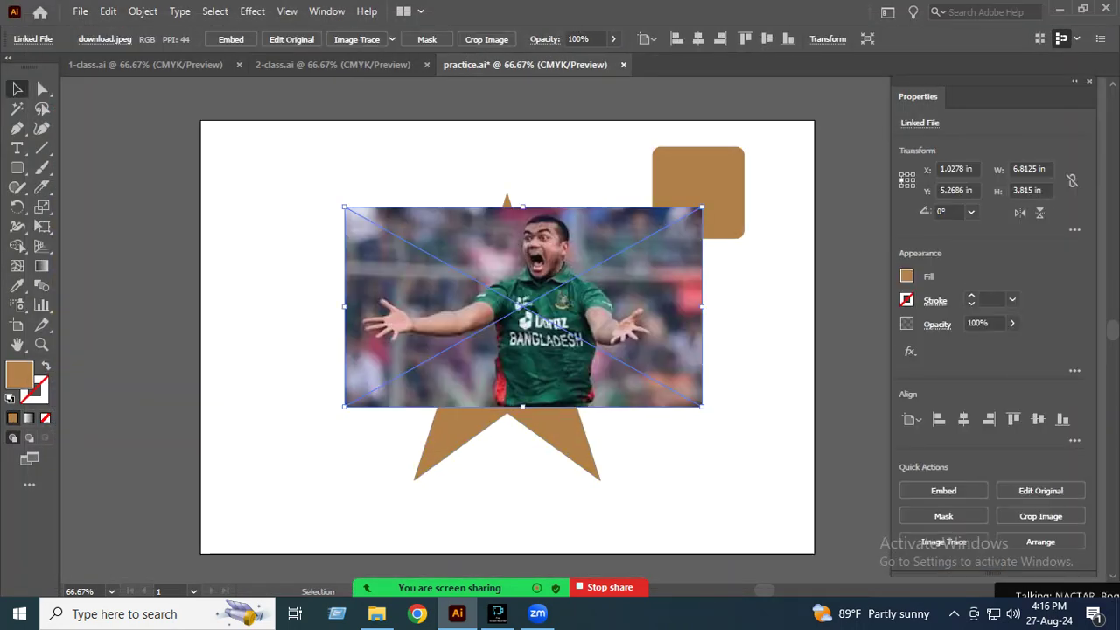
Step: Scale the photo down to 5.46 × 3.82 in and centre it over the star
drag(523, 306, 484, 343)
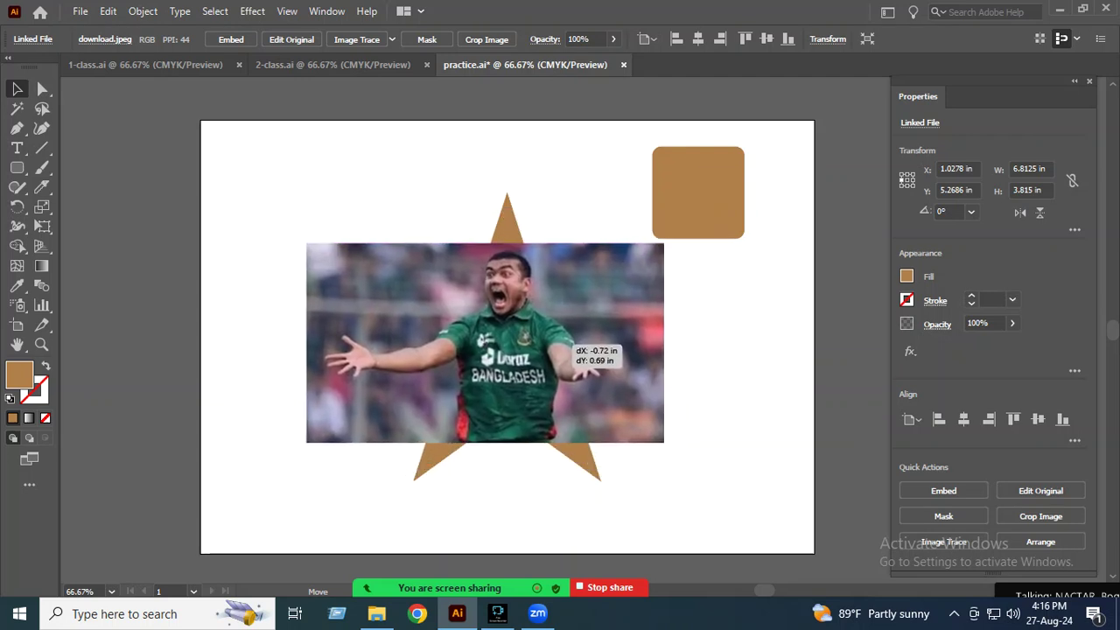
mouse_move(664, 443)
mouse_down()
mouse_move(578, 435)
mouse_move(593, 442)
mouse_up()
mouse_move(461, 341)
mouse_down()
mouse_move(516, 341)
mouse_move(504, 355)
mouse_up()
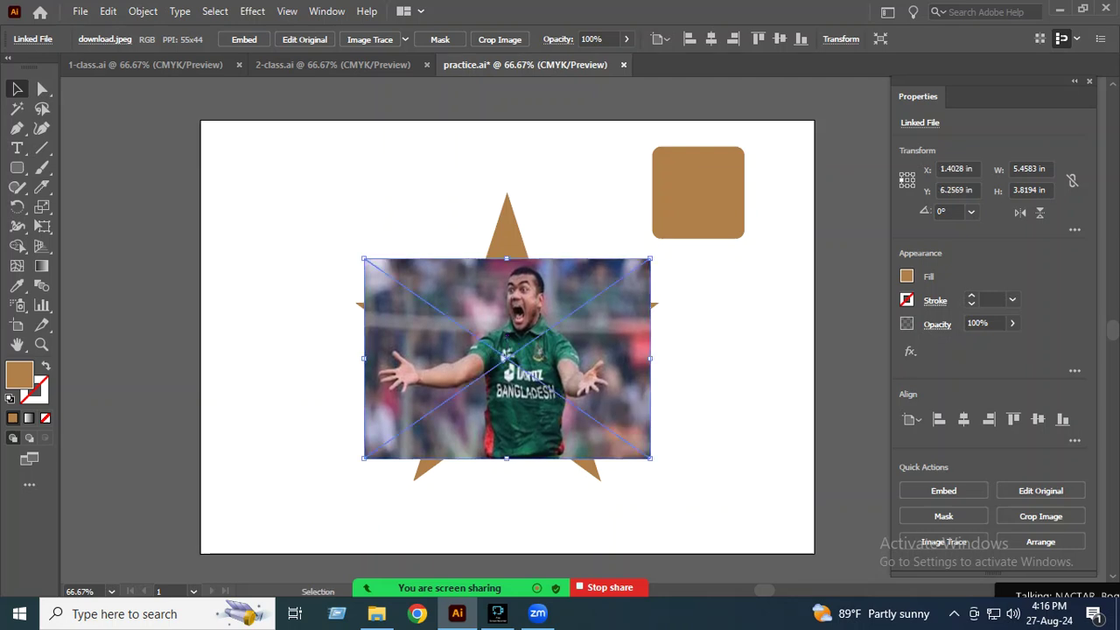
right_click(609, 341)
mouse_move(691, 476)
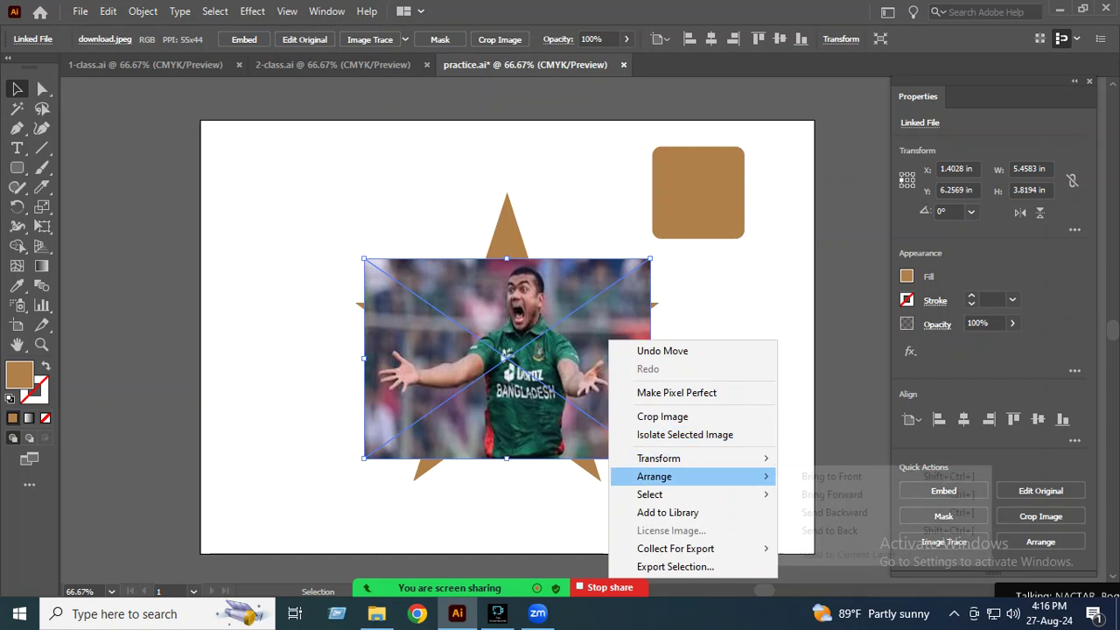
Step: Send the photo behind the star and reshape the star wider and flatter
click(834, 512)
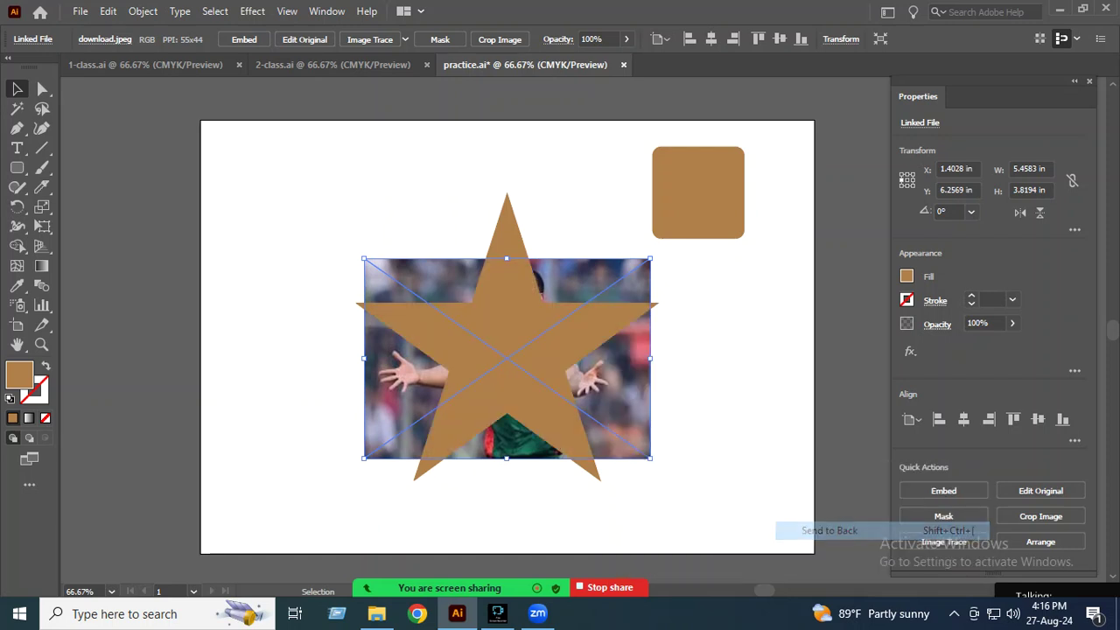
drag(574, 368, 588, 372)
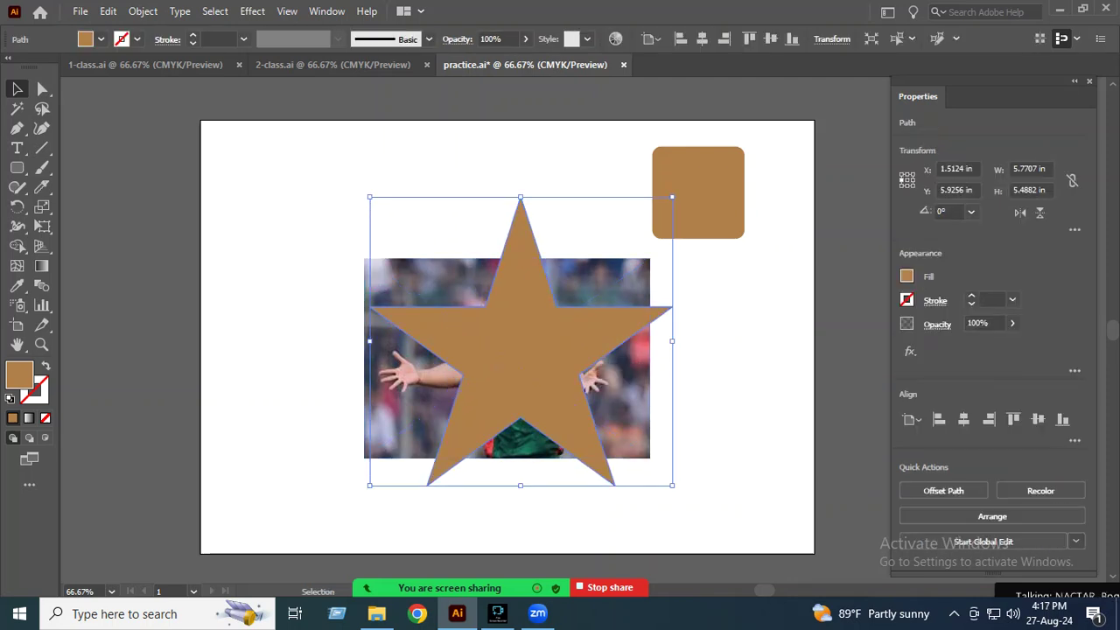
drag(369, 198, 369, 263)
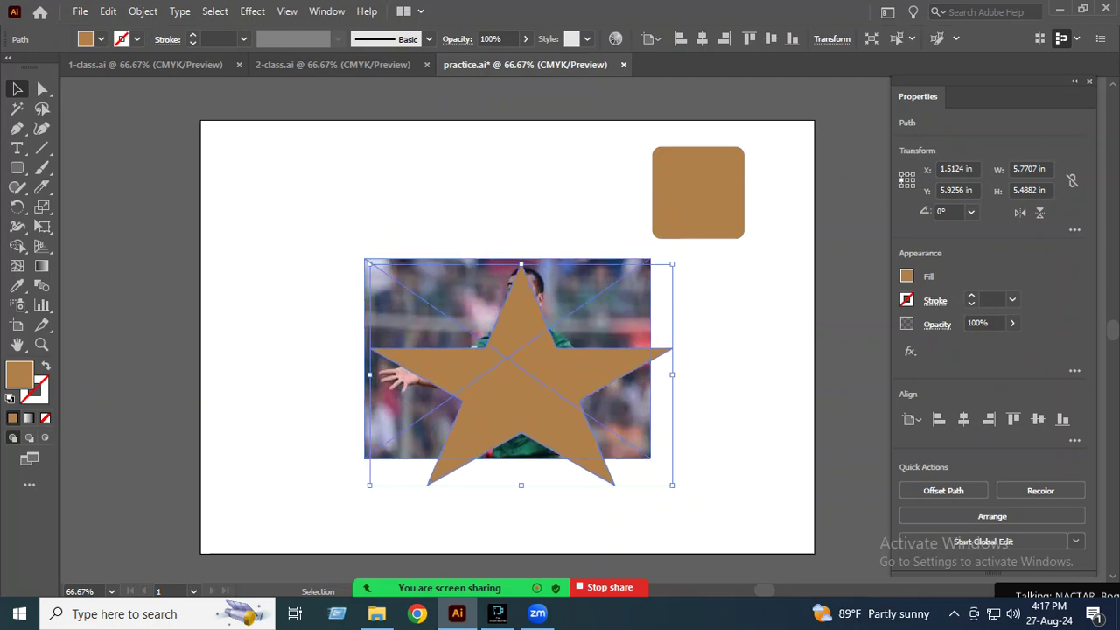
drag(369, 485, 373, 436)
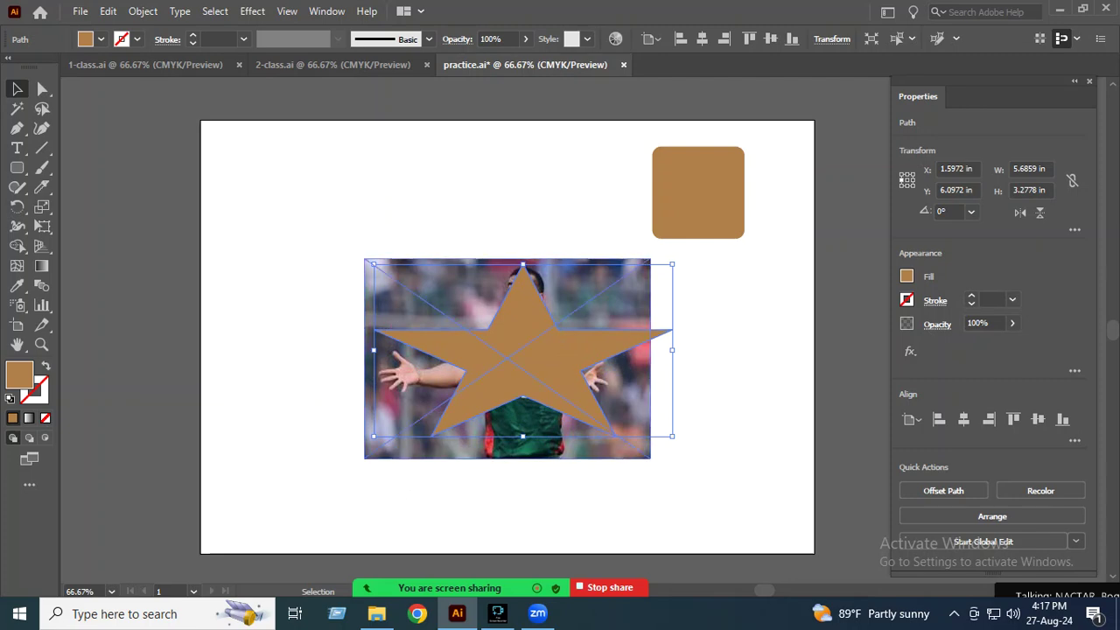
drag(373, 350, 352, 350)
drag(493, 339, 503, 322)
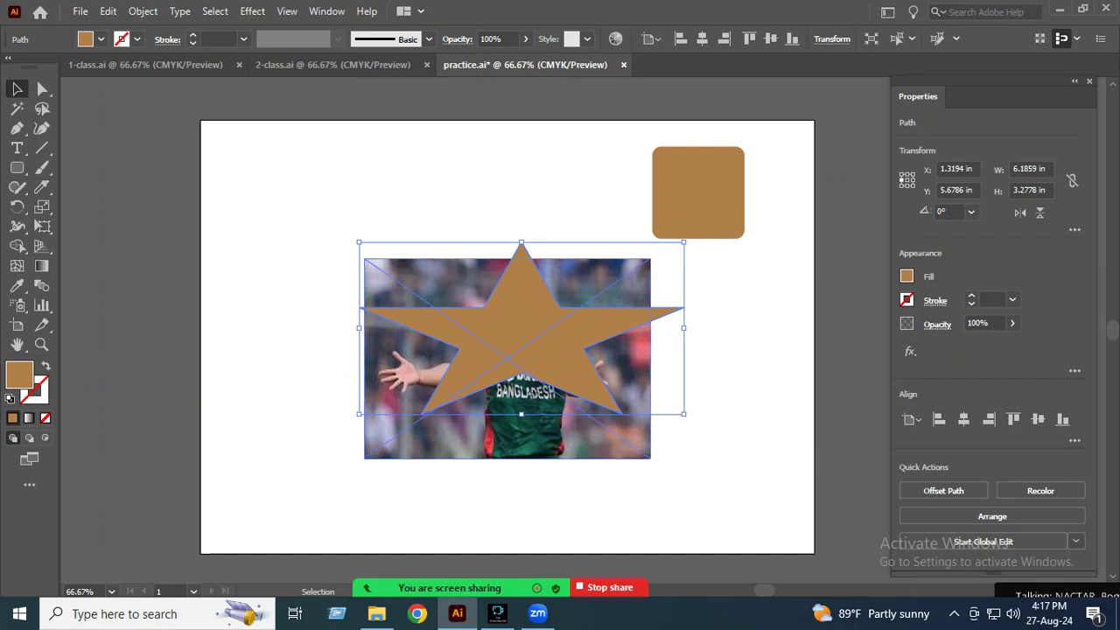
Step: Enlarge the photo to cover the star, make a clipping mask, and move it up-left
click(587, 258)
drag(507, 258, 507, 239)
key(ctrl+shift+a)
drag(391, 188, 447, 230)
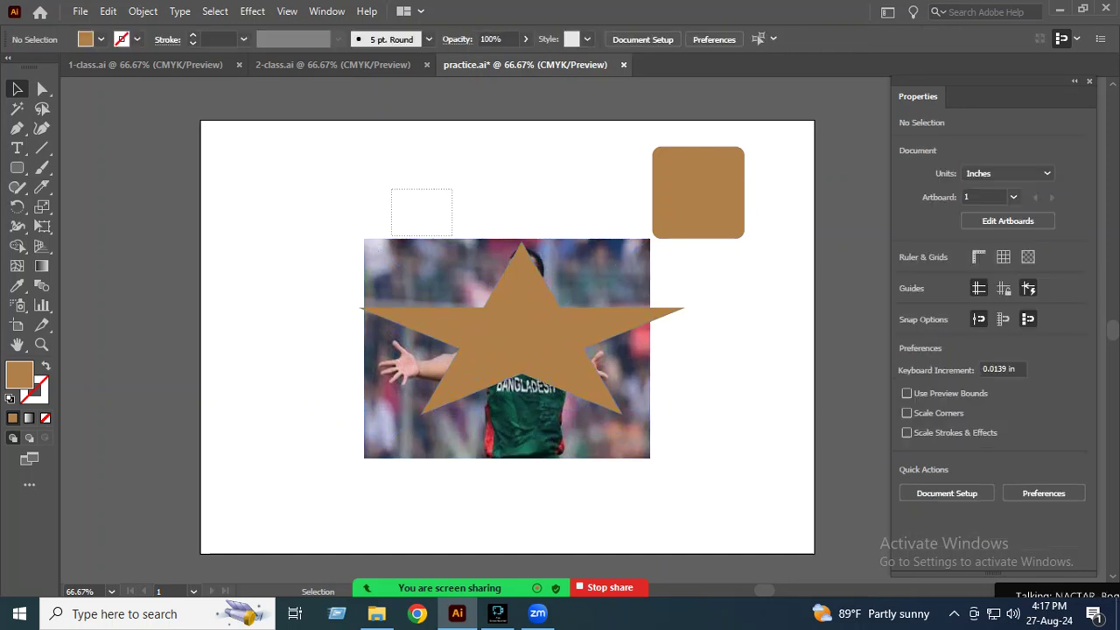
drag(599, 238, 600, 245)
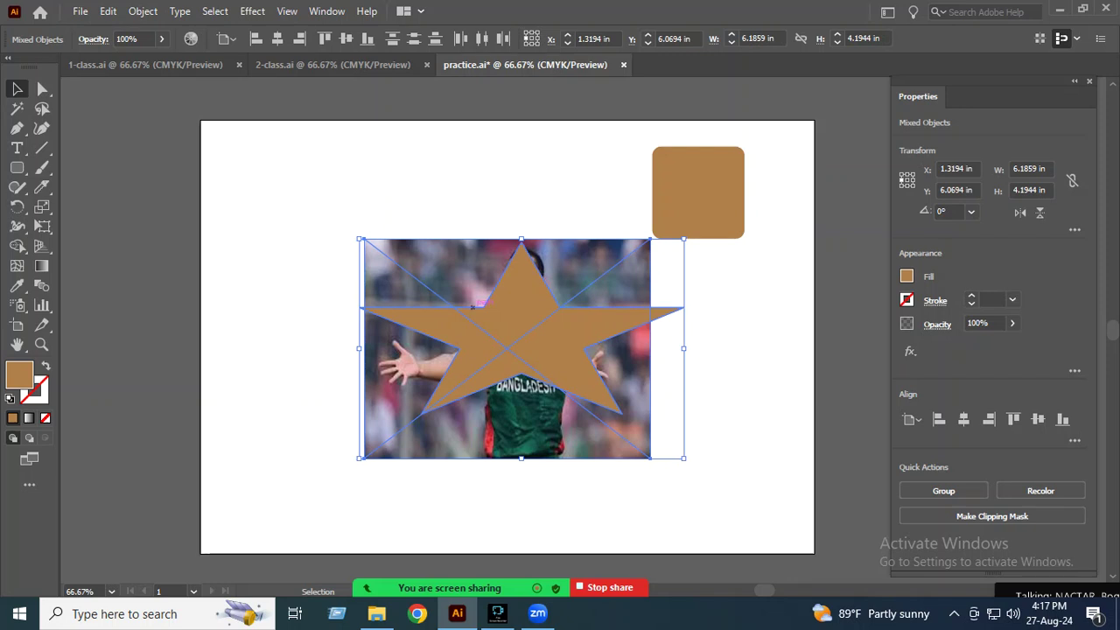
right_click(472, 307)
click(546, 450)
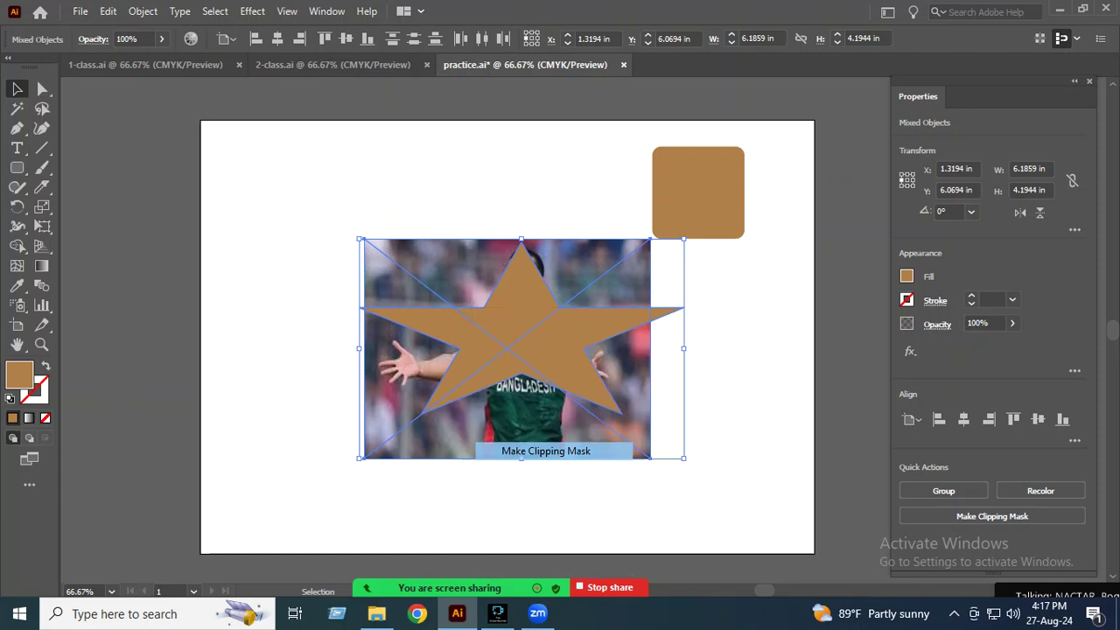
drag(594, 341, 464, 279)
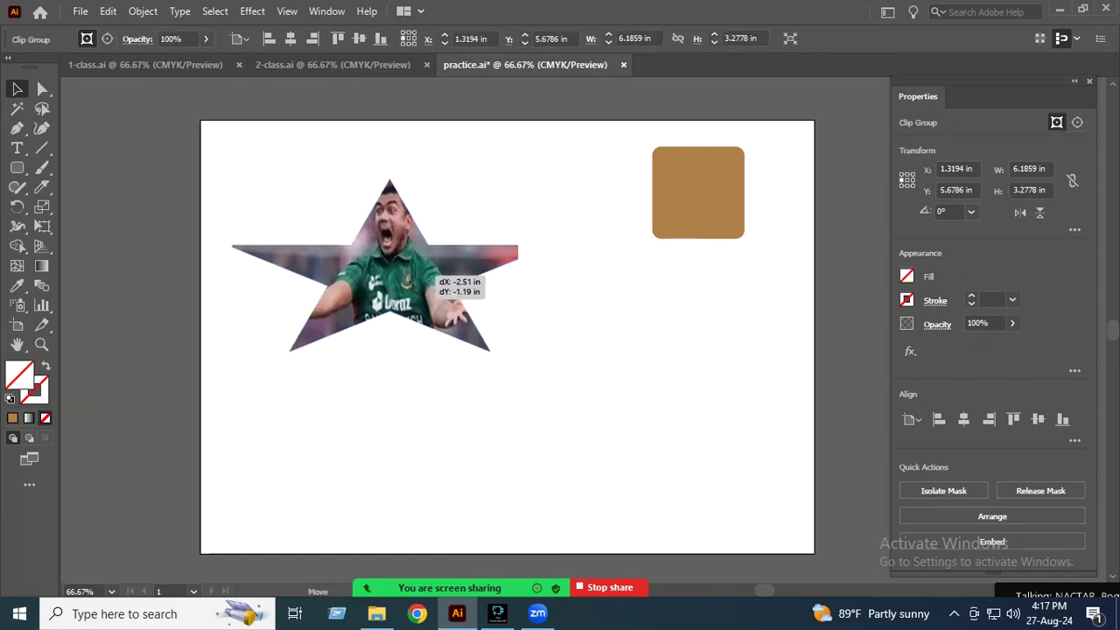
Step: Move the star photo further up-left and enlarge the brown square to 3.5556 in with rounded corners
click(523, 348)
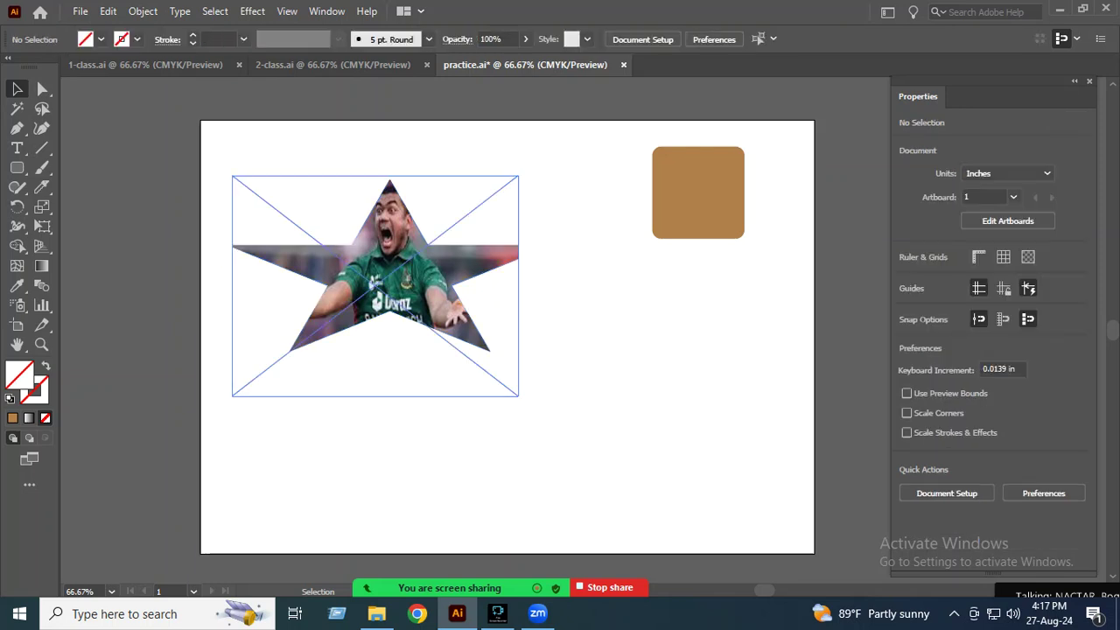
drag(385, 289, 354, 256)
drag(693, 201, 674, 243)
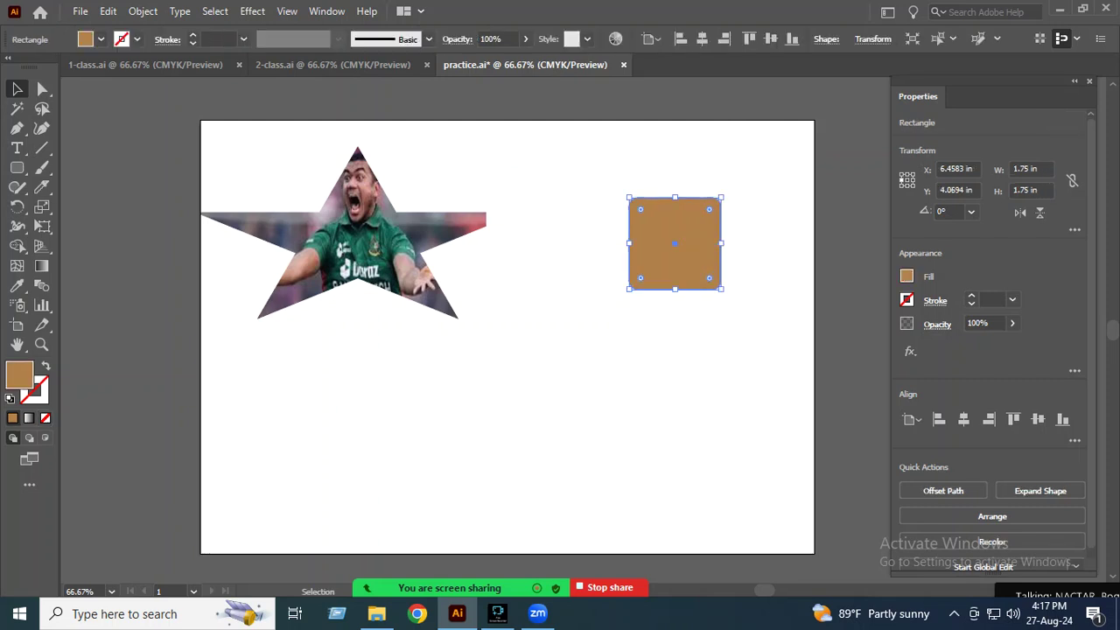
drag(721, 288, 768, 335)
mouse_move(593, 161)
mouse_down()
mouse_move(665, 203)
mouse_move(699, 321)
mouse_up()
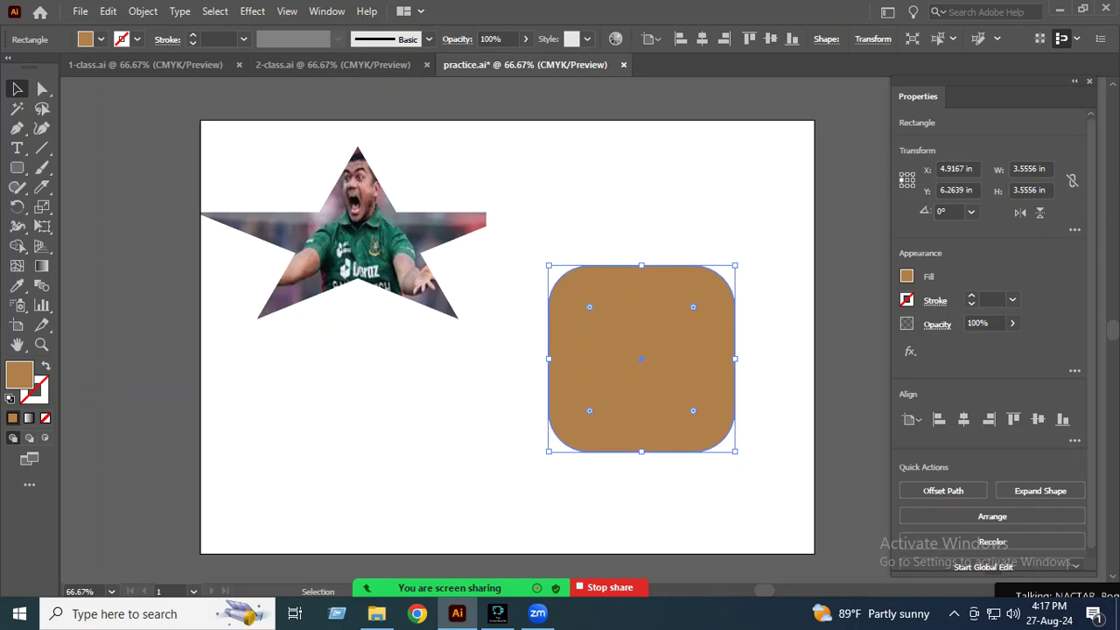
click(80, 11)
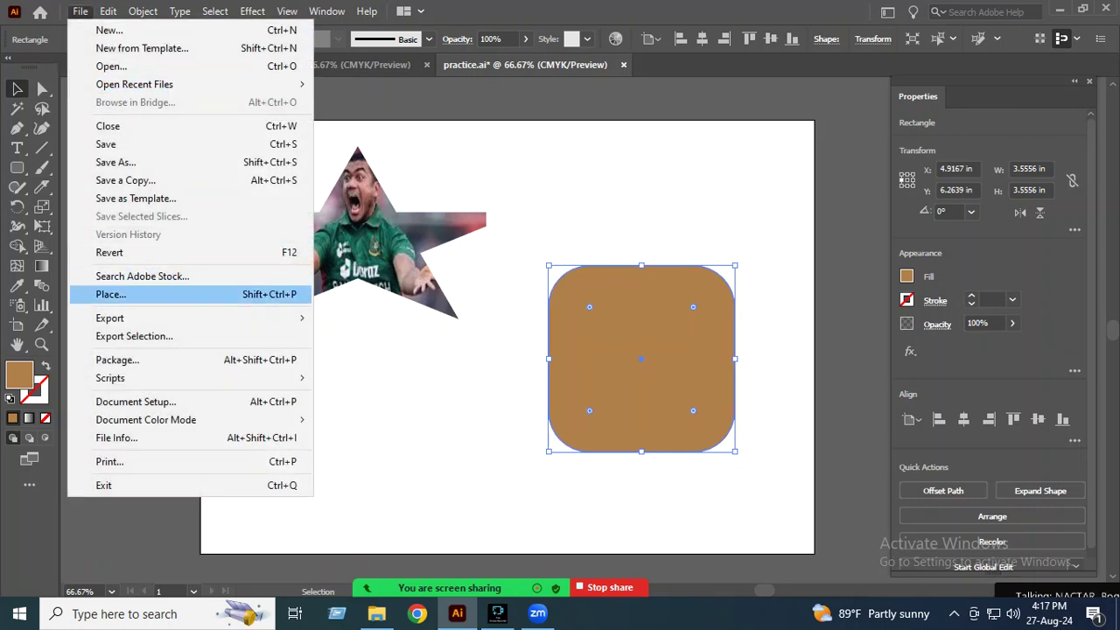
Step: Place the close-up portrait photo and send it behind the brown rounded rectangle
click(111, 294)
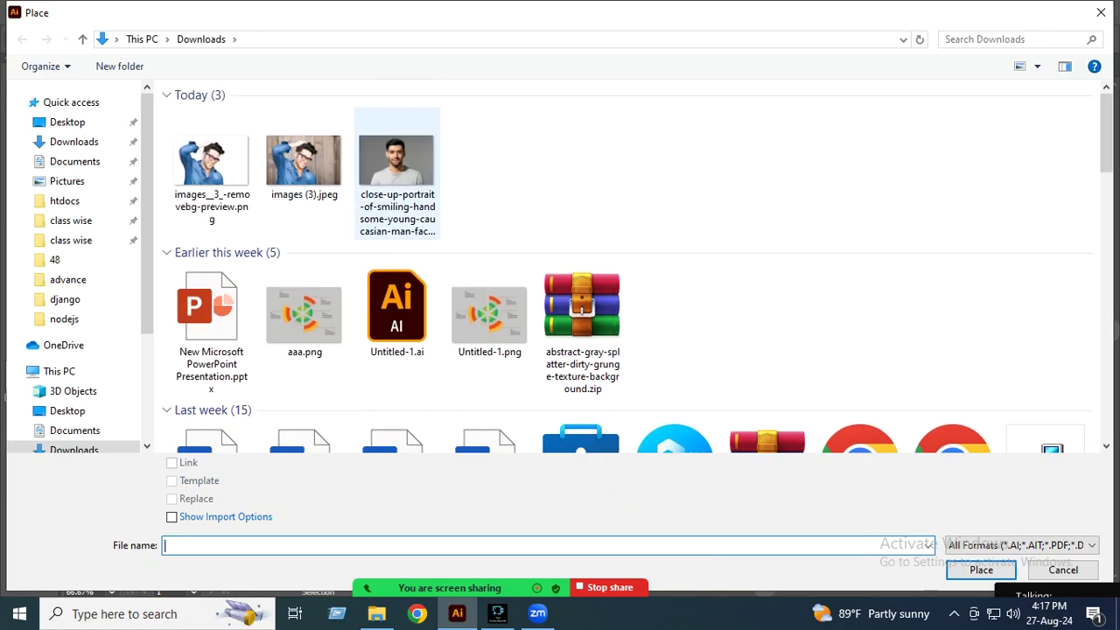
click(396, 167)
double_click(397, 166)
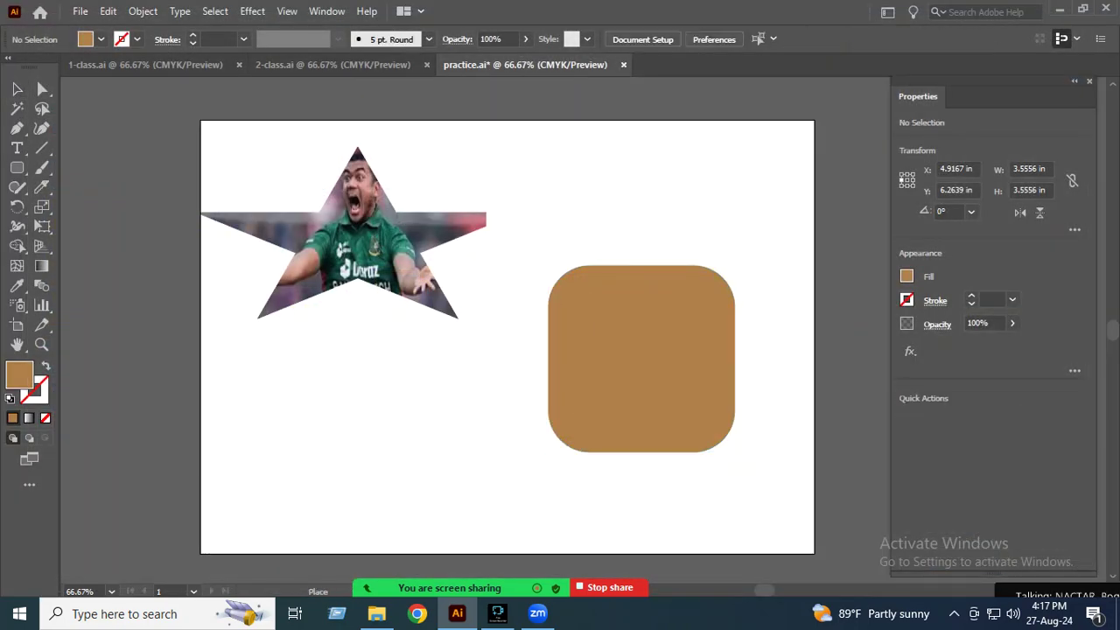
drag(409, 347, 604, 477)
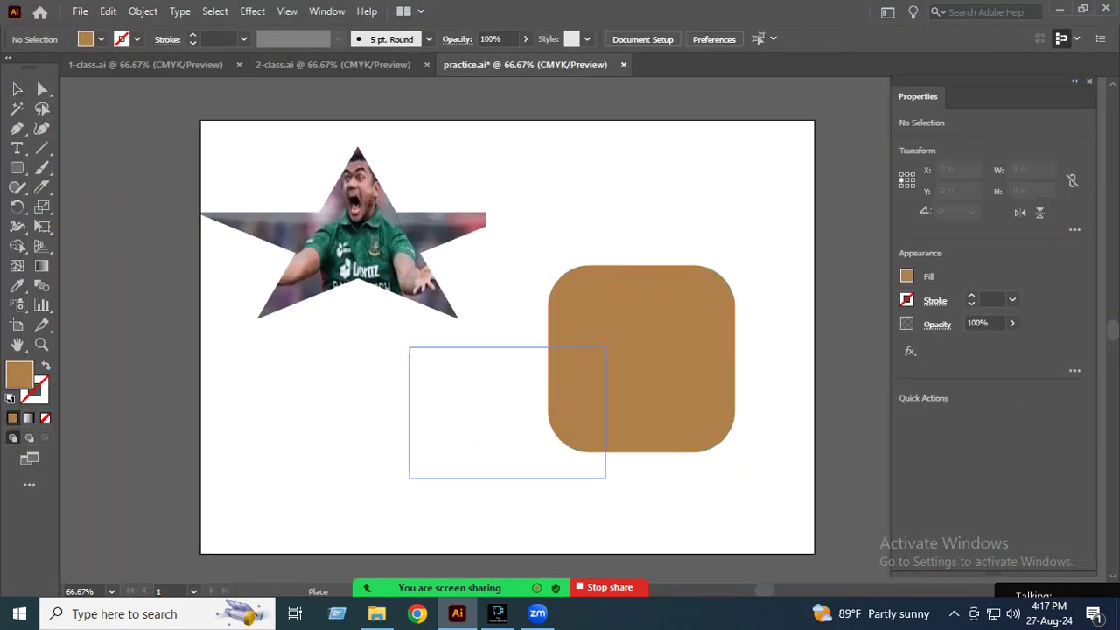
drag(605, 478, 609, 480)
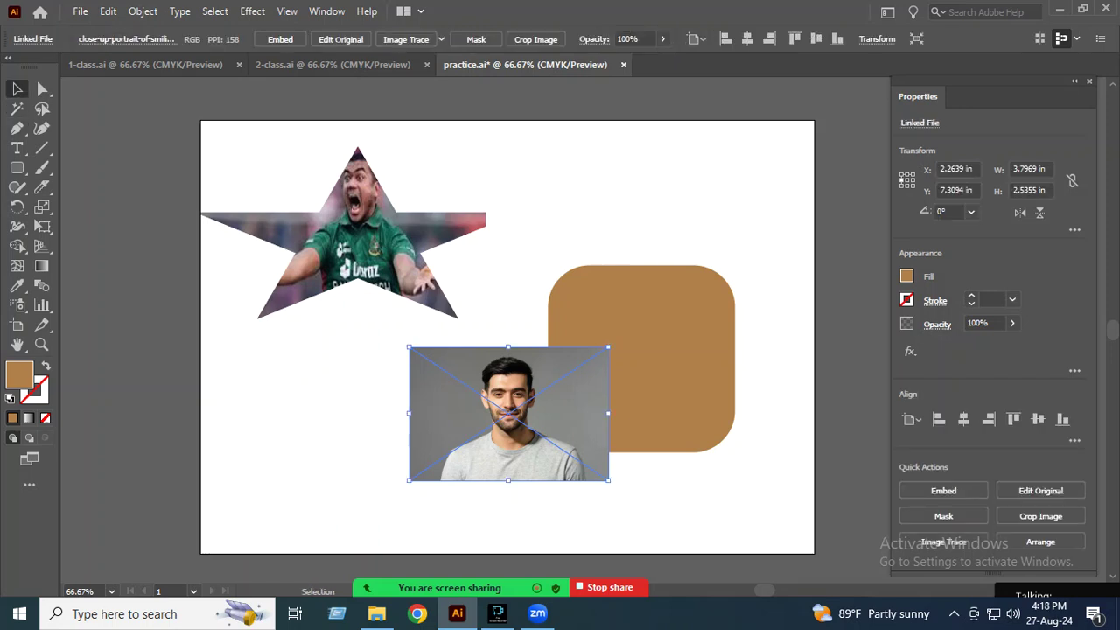
drag(529, 389, 662, 334)
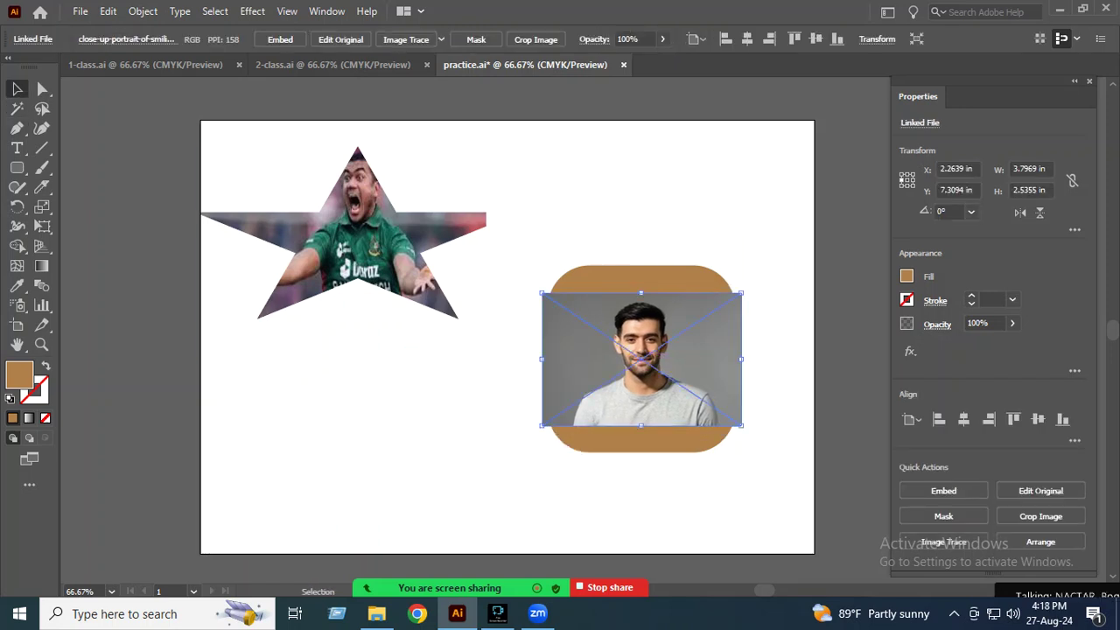
right_click(662, 334)
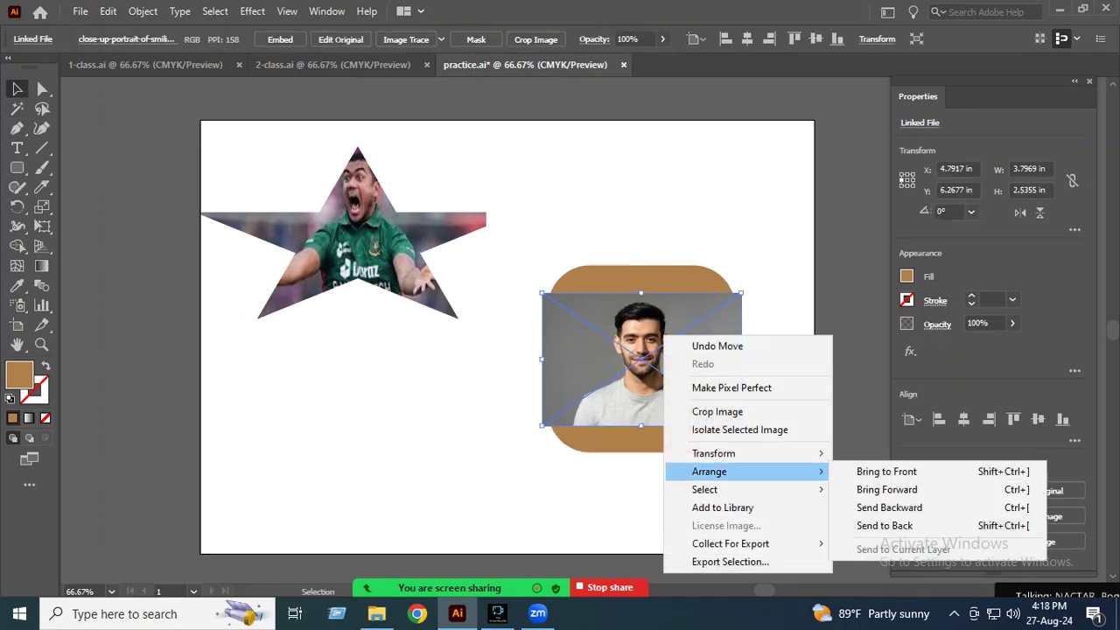
click(884, 524)
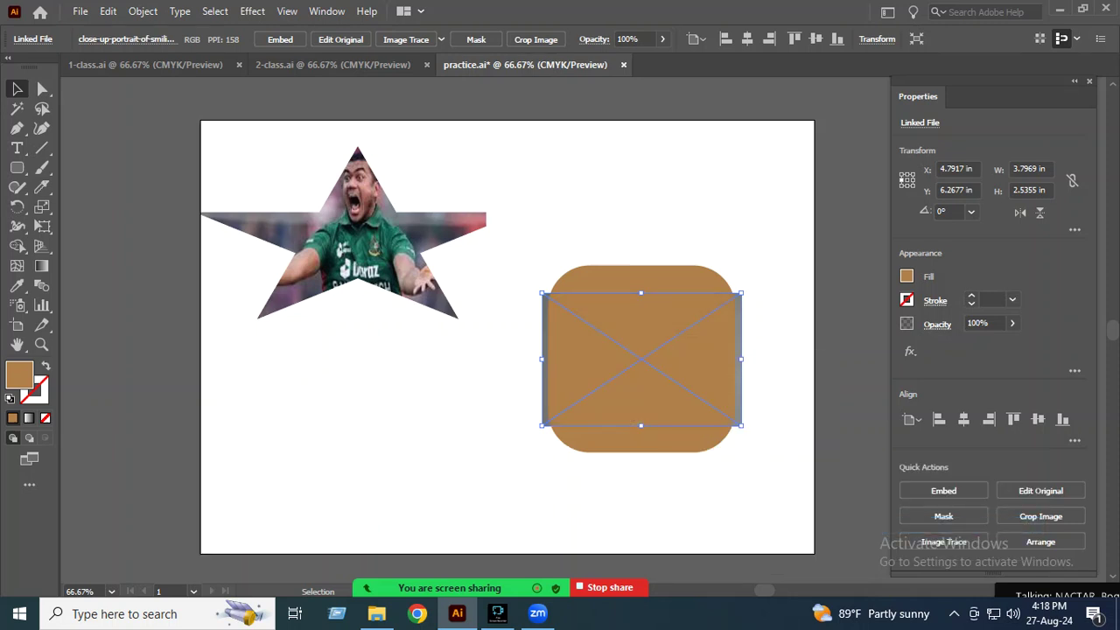
Step: Shorten the rounded rectangle to 2.5417 in with fully rounded ends, then select it with the portrait
click(525, 499)
click(640, 288)
drag(641, 265, 640, 293)
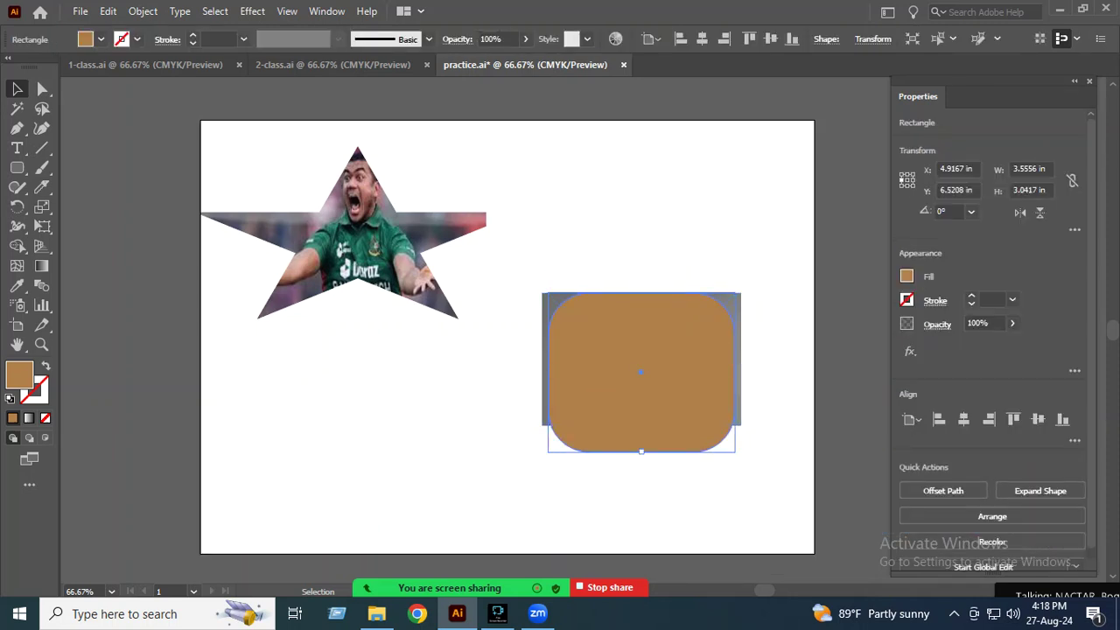
drag(642, 451, 641, 425)
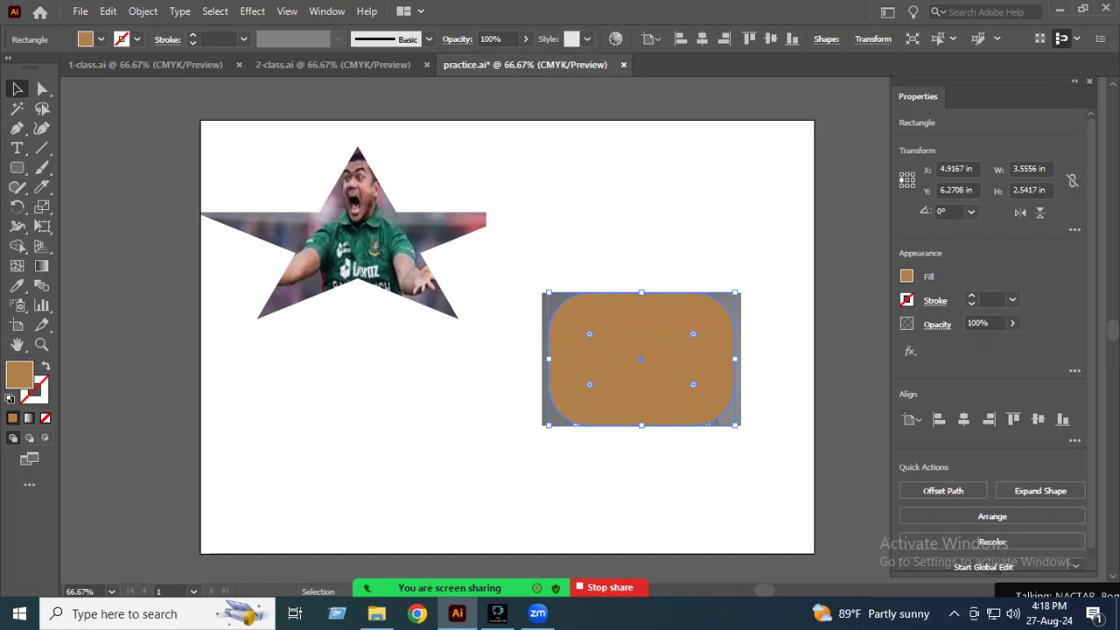
drag(588, 384, 599, 373)
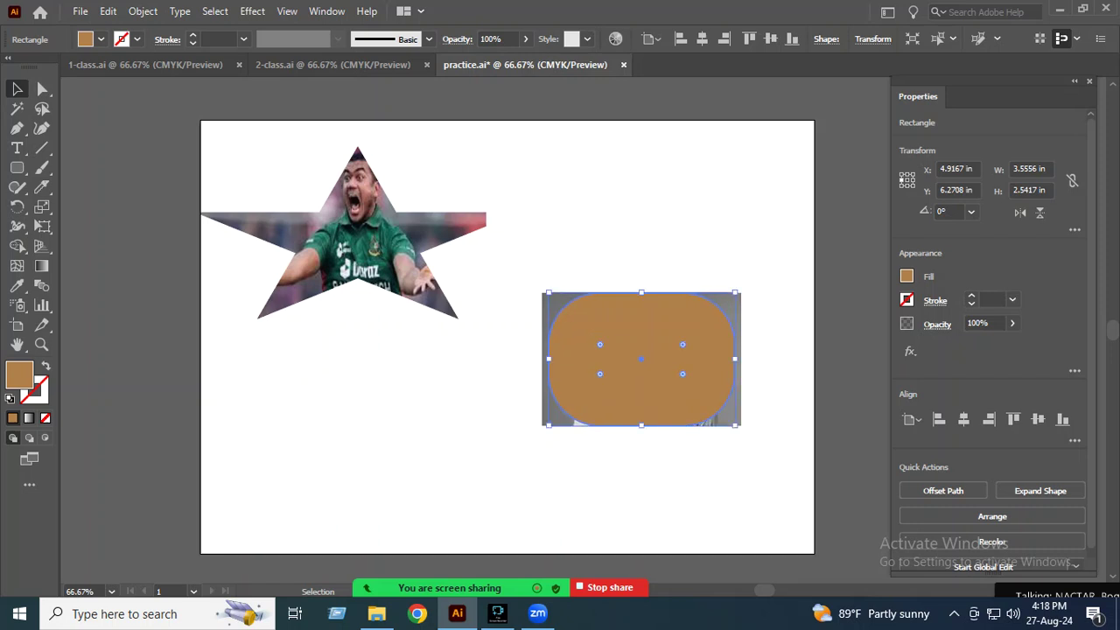
drag(543, 252, 634, 292)
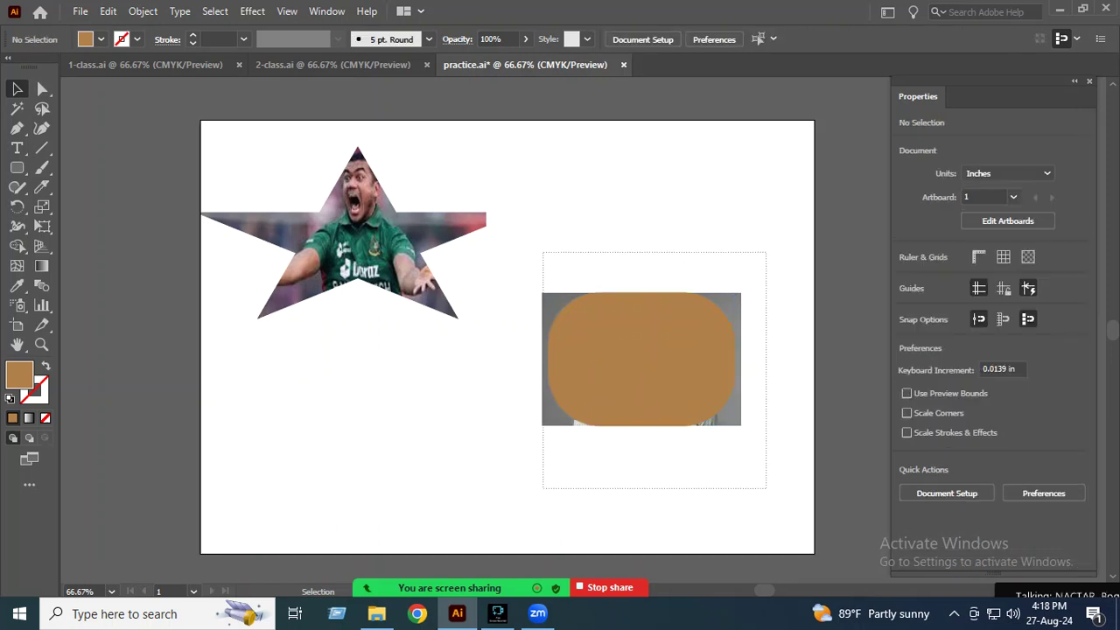
drag(542, 252, 765, 487)
right_click(706, 95)
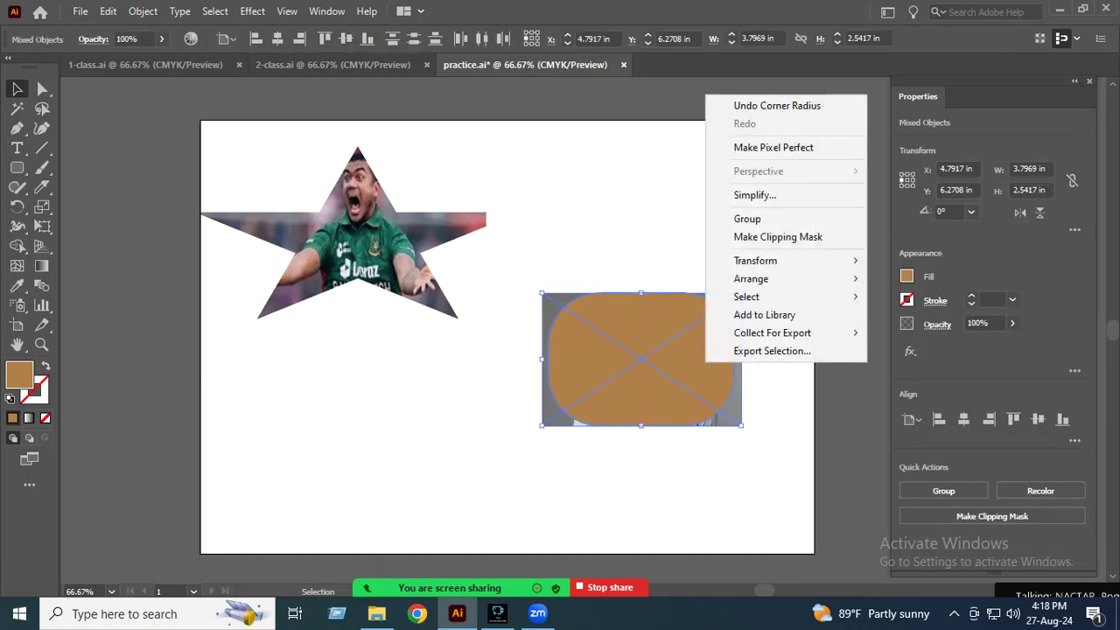
Step: Clip the man's photo inside the rounded rectangle and move it toward the top
click(777, 236)
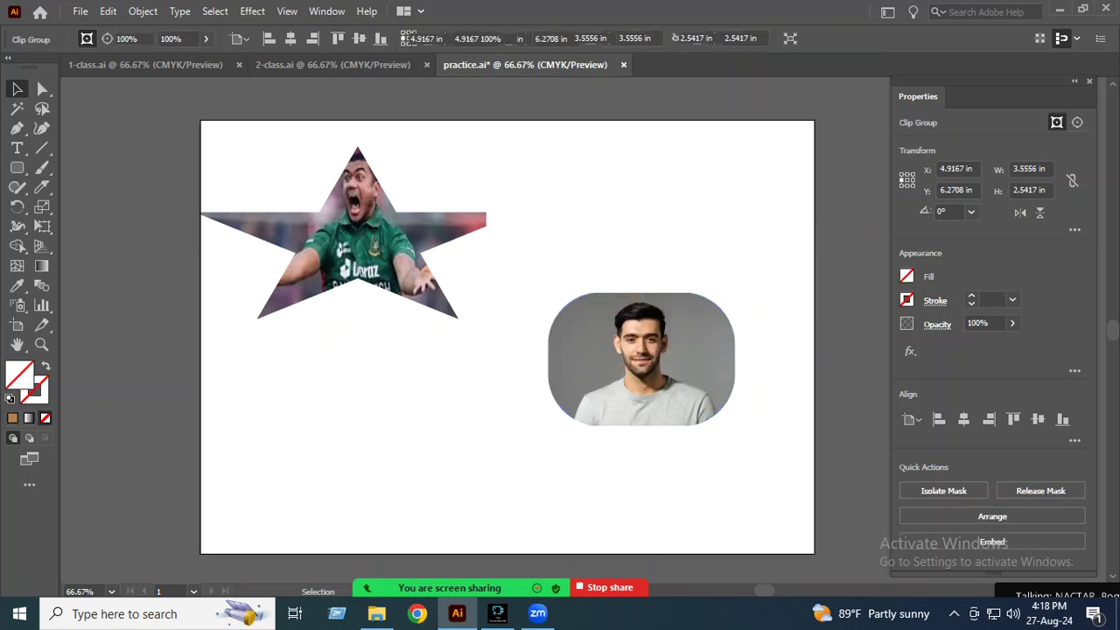
click(769, 385)
drag(681, 371, 658, 214)
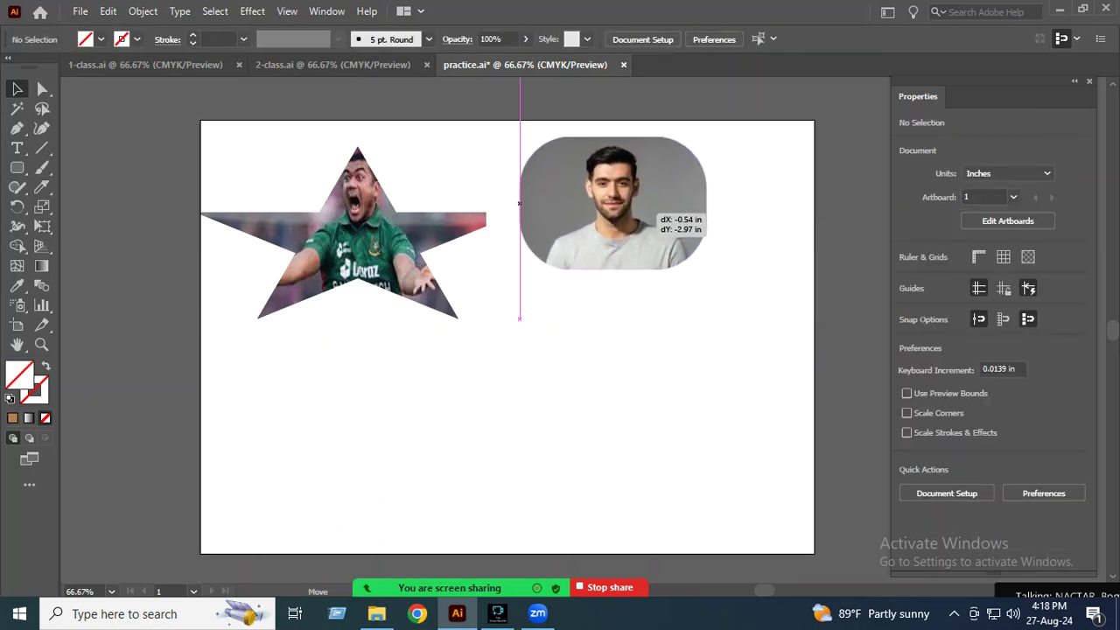
drag(657, 214, 636, 201)
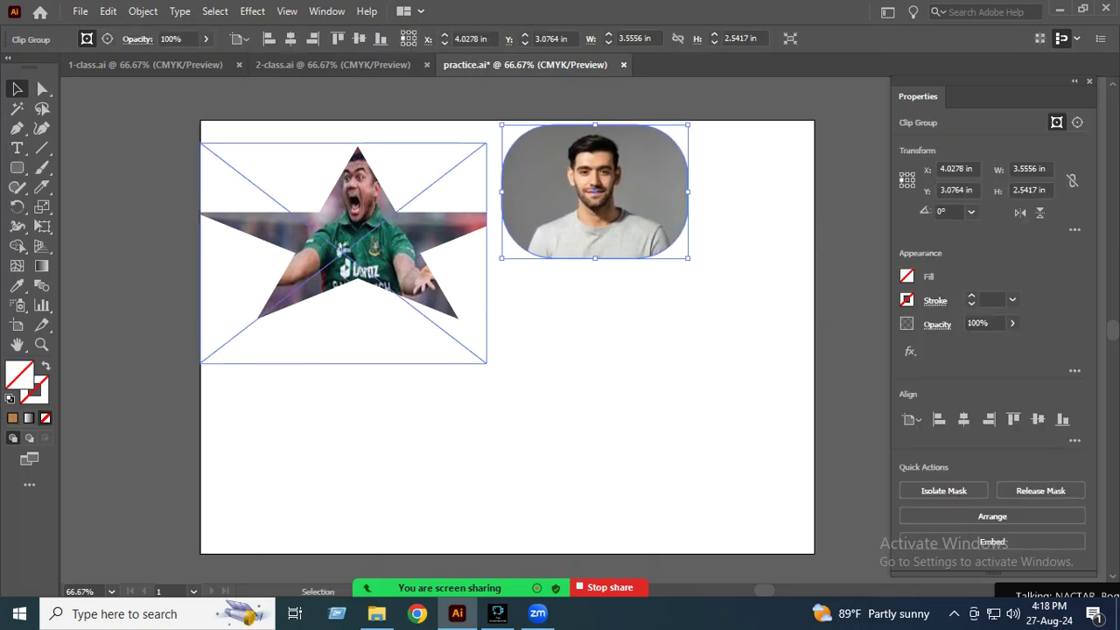
Step: Move the star photo down, enlarge it, and shift the rounded photo left above it
drag(374, 261, 380, 302)
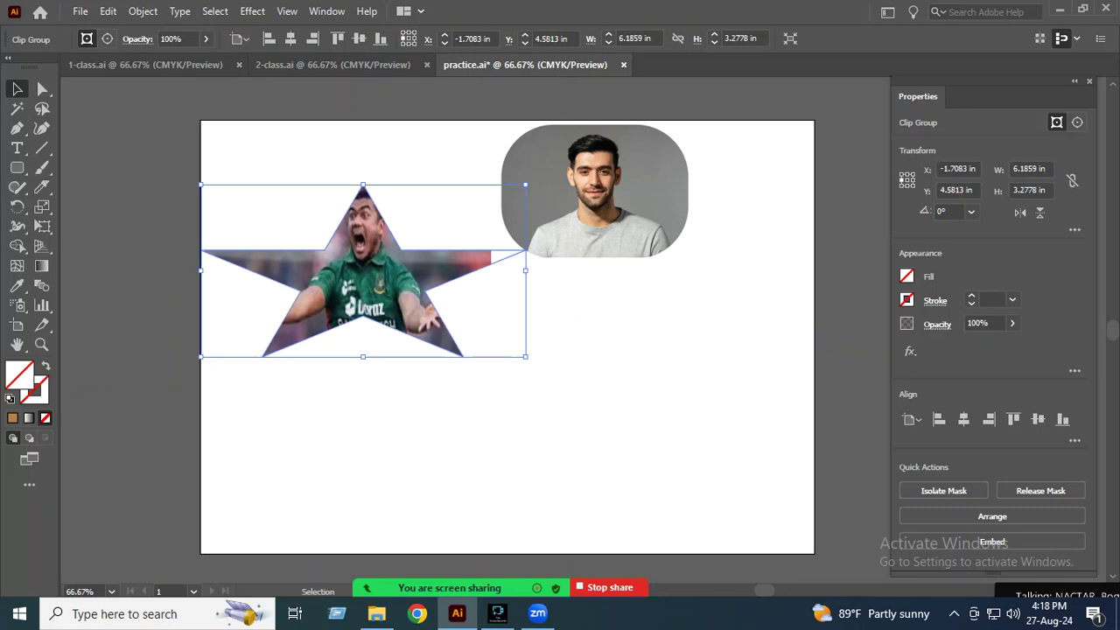
drag(525, 356, 464, 437)
drag(595, 192, 456, 191)
key(ctrl+shift+a)
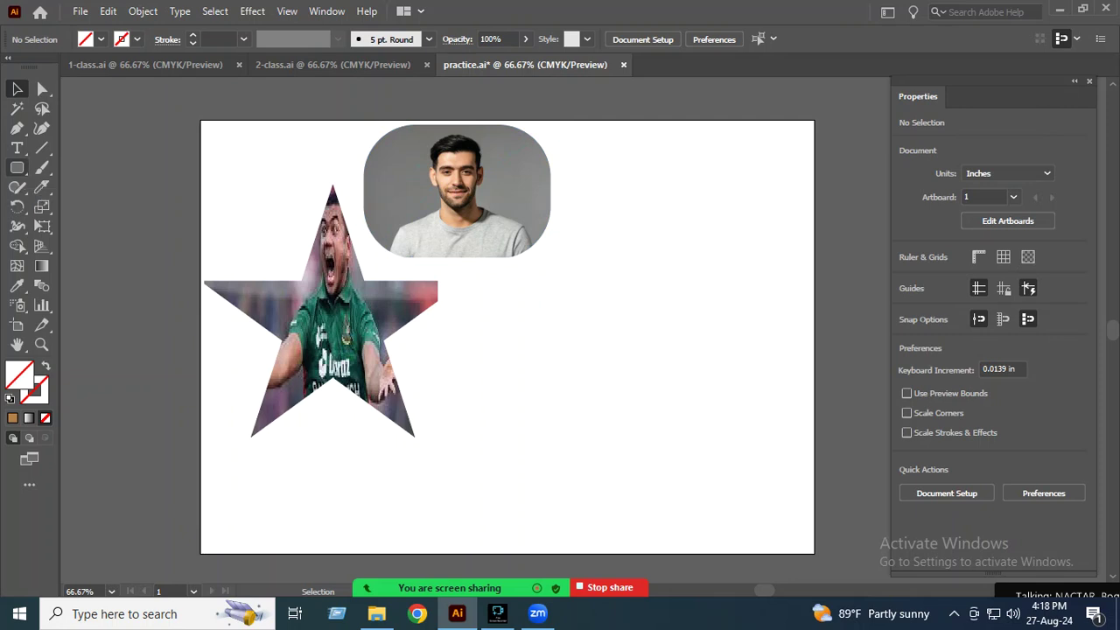
click(17, 167)
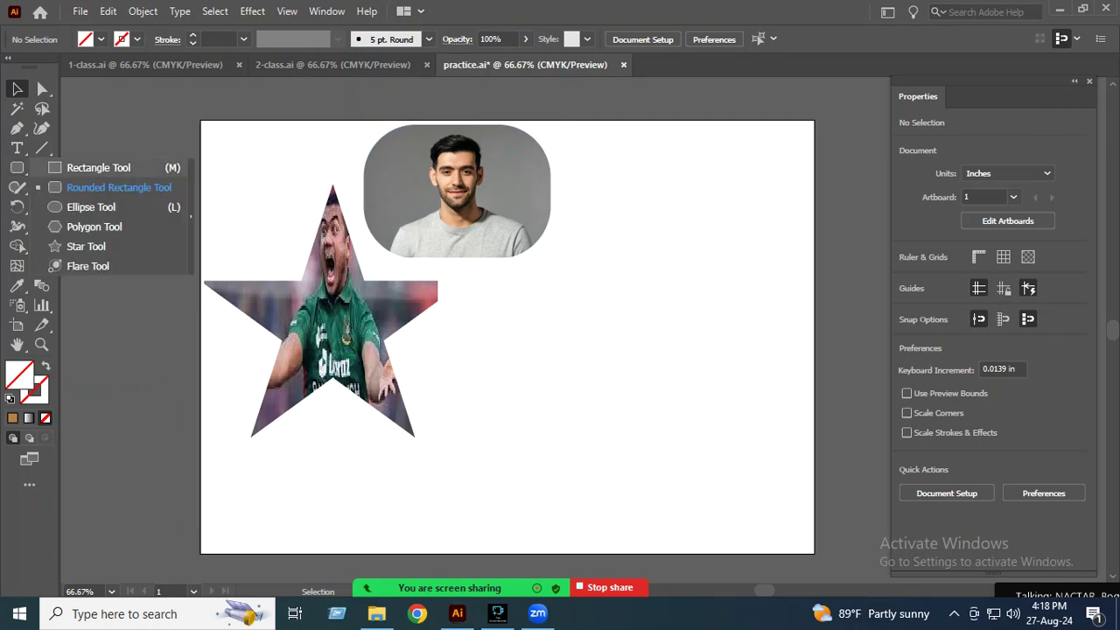
Step: Draw a 0.1944 × 4.5139 in green rounded bar right of the star photo
click(456, 191)
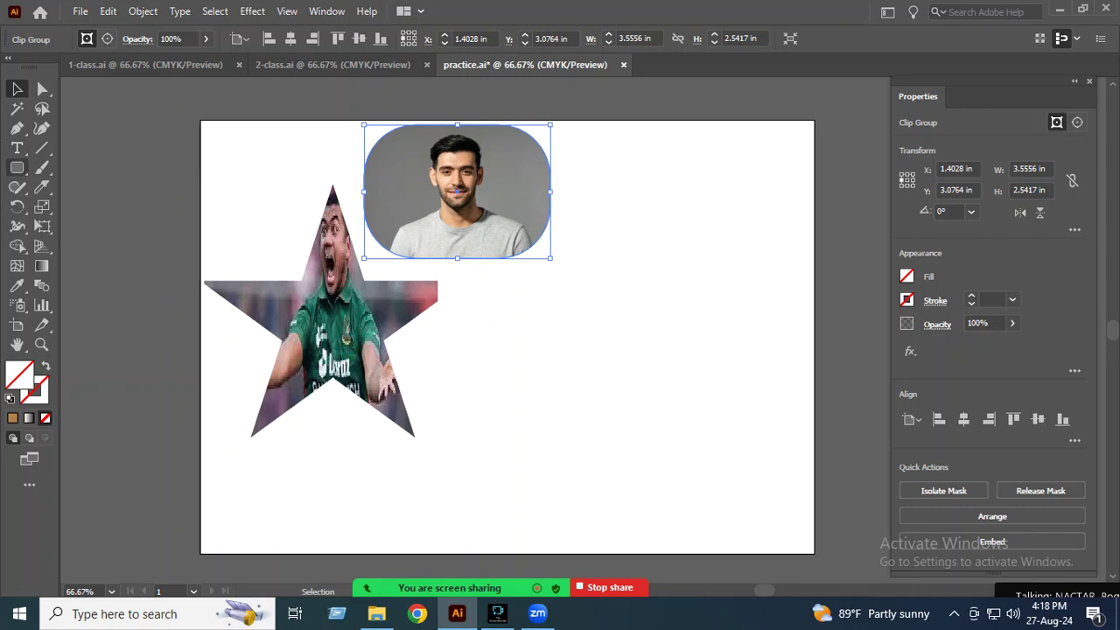
key(ctrl)
drag(602, 243, 612, 478)
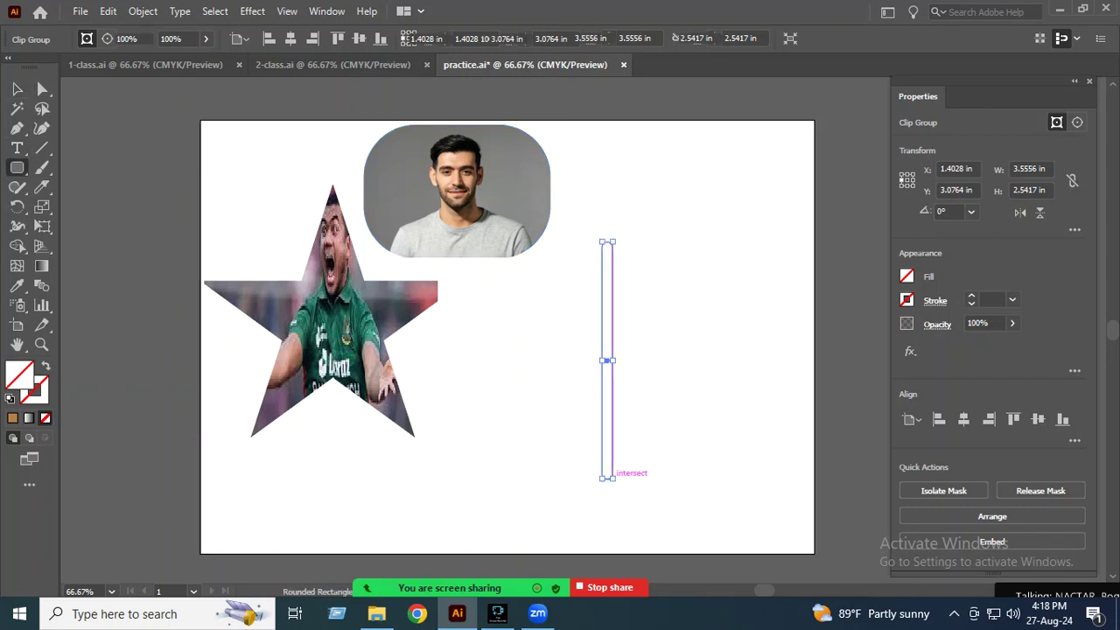
click(906, 277)
click(797, 335)
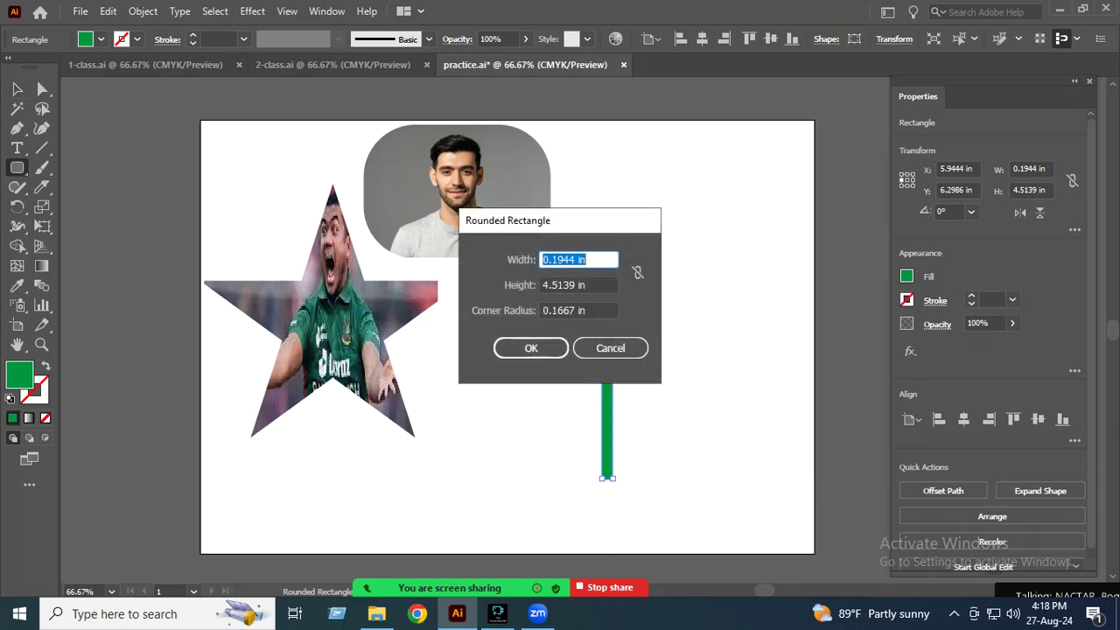
click(602, 347)
click(17, 88)
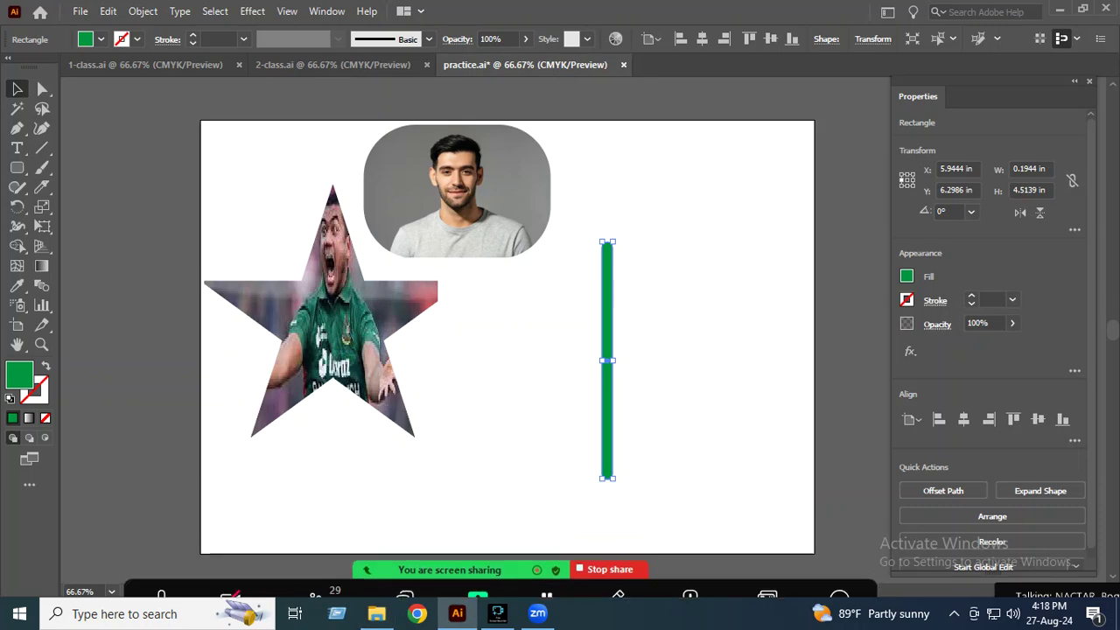
click(1059, 9)
Step: Open New Text Document.txt, add new lines under 'class - 2', and save
double_click(644, 249)
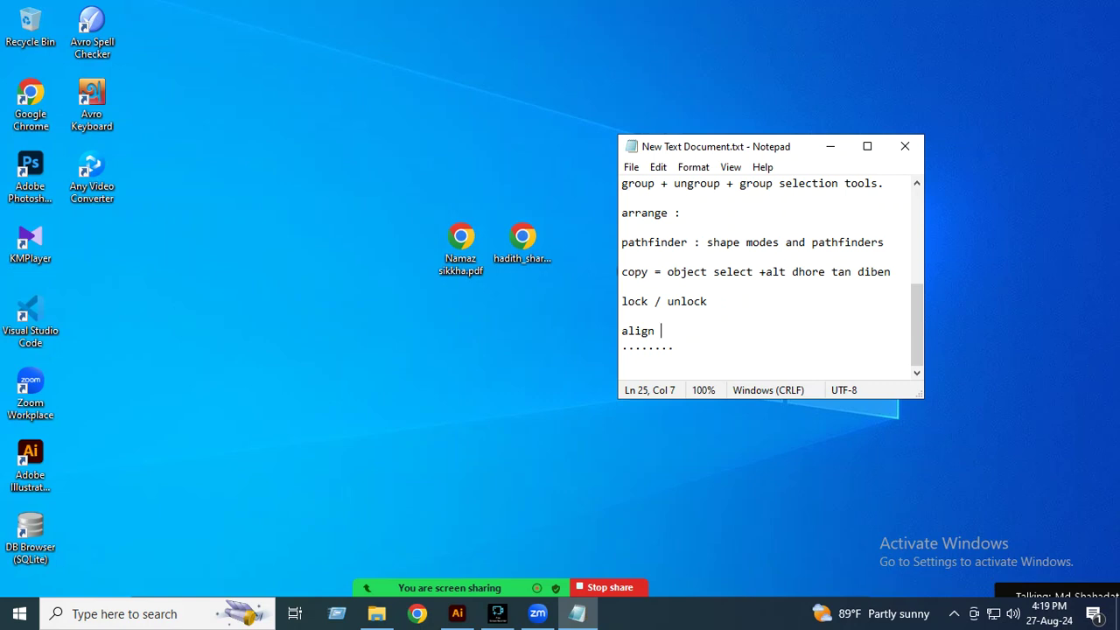
key(Return)
key(Return)
text(class - 2)
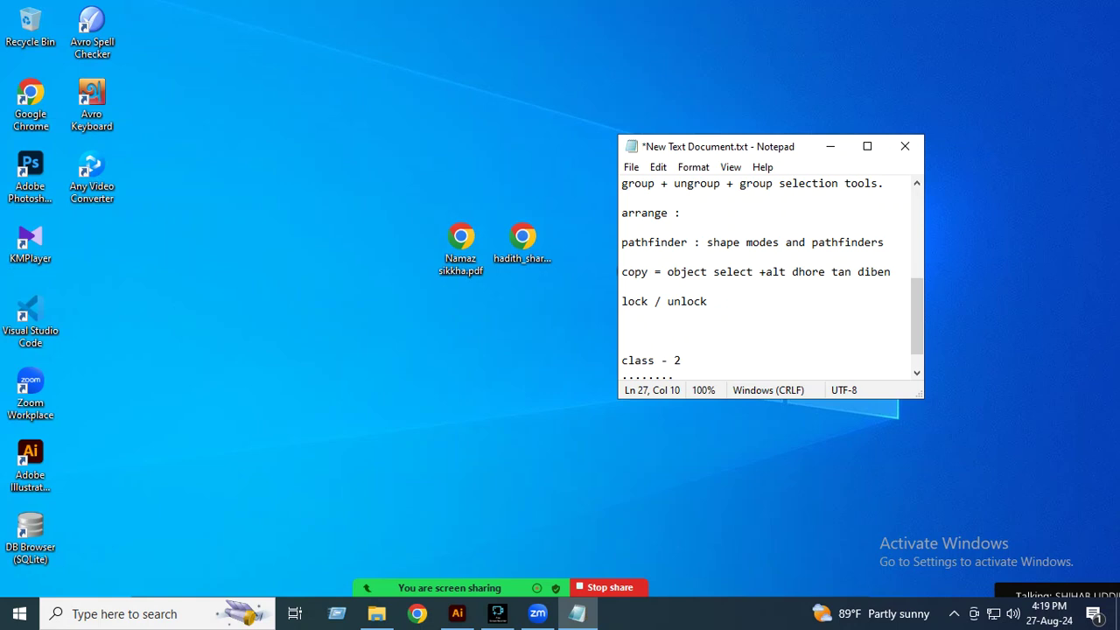
key(Down)
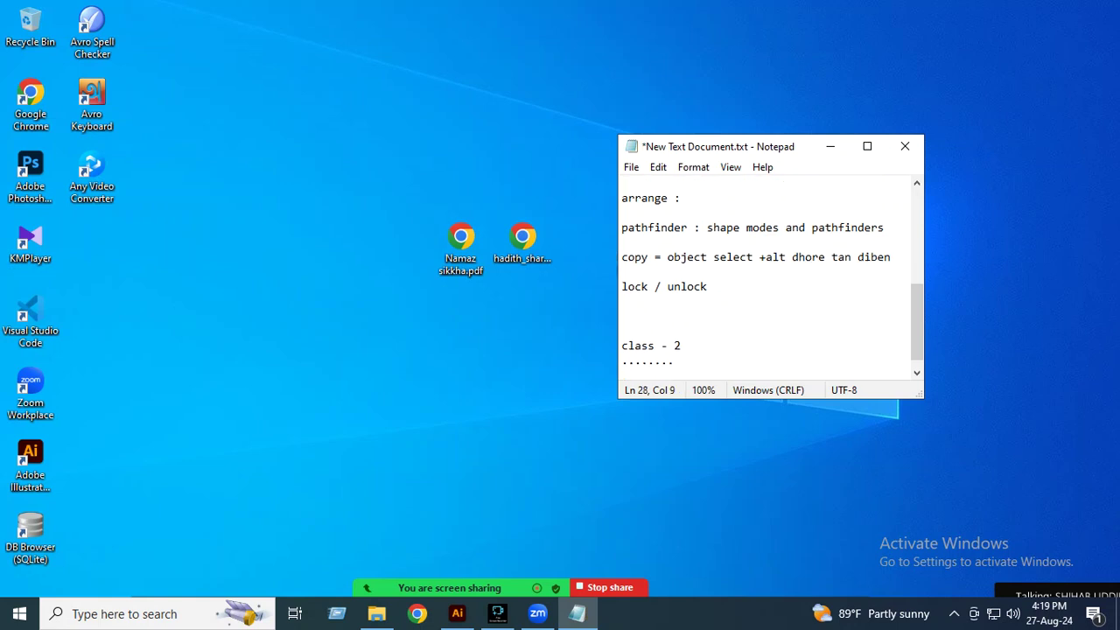
key(Return)
key(ctrl+s)
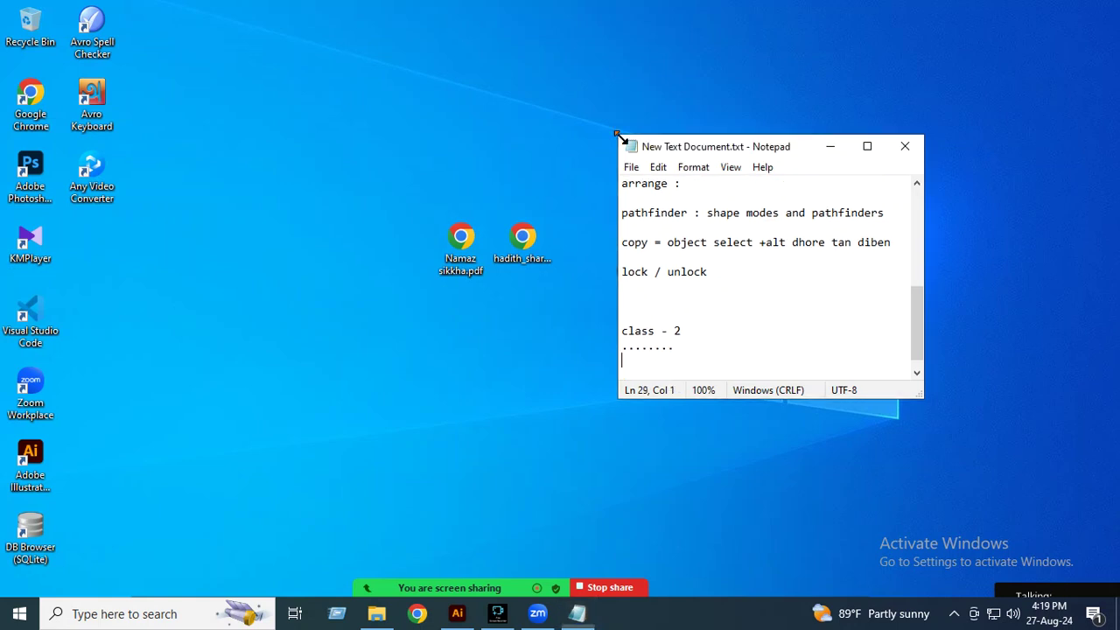
Step: Add the 'align' and 'clipping musk' notes, save, and minimize Notepad
drag(618, 134, 488, 75)
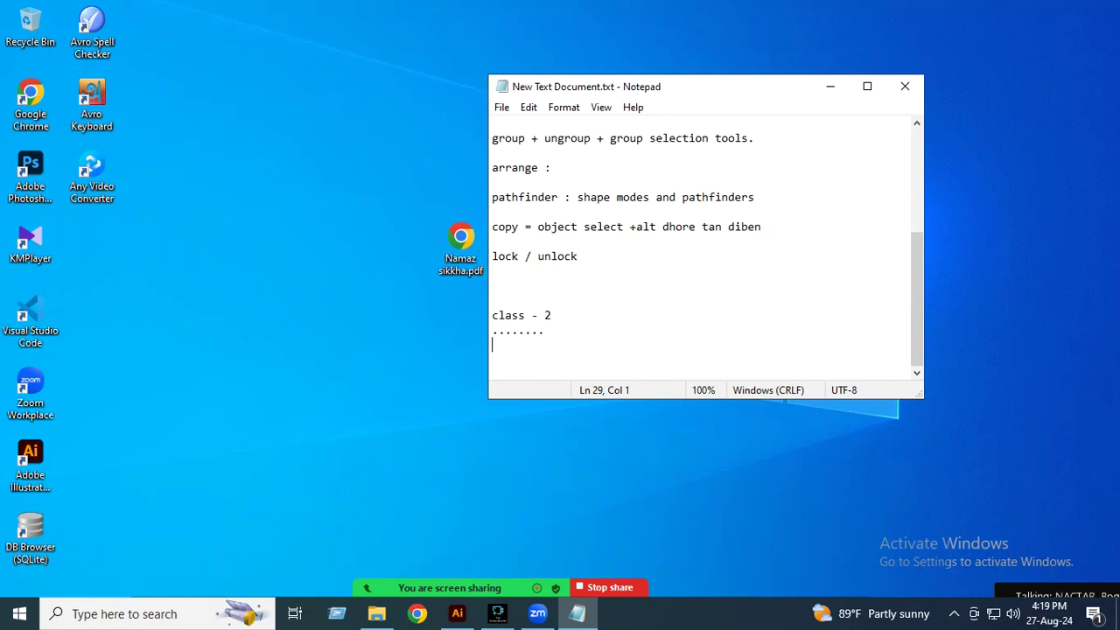
text(align)
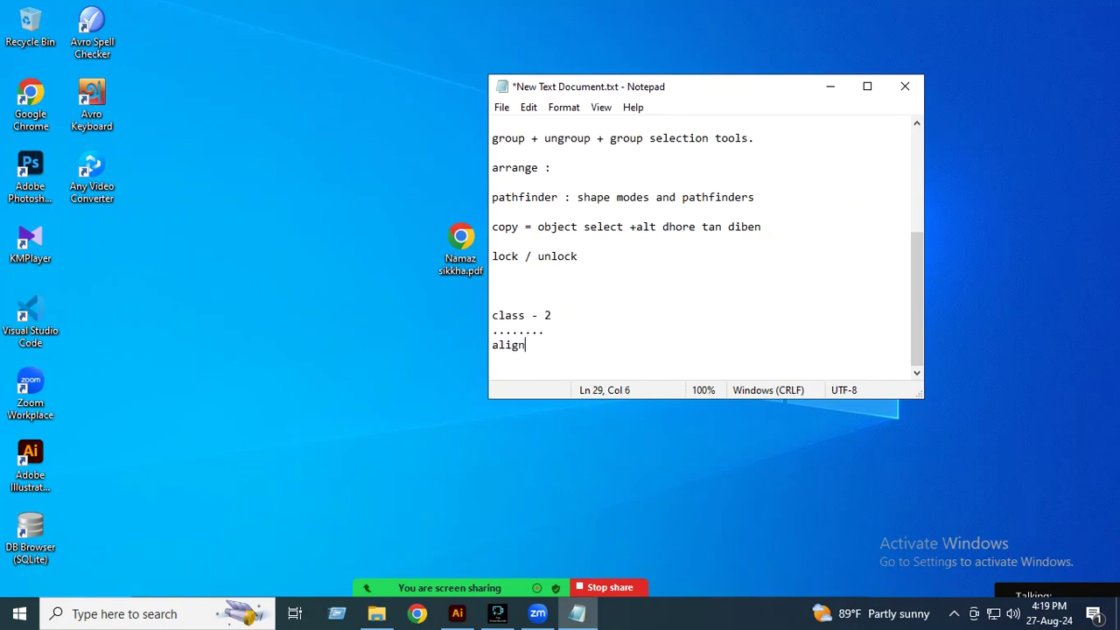
key(Return)
text(clipping musk)
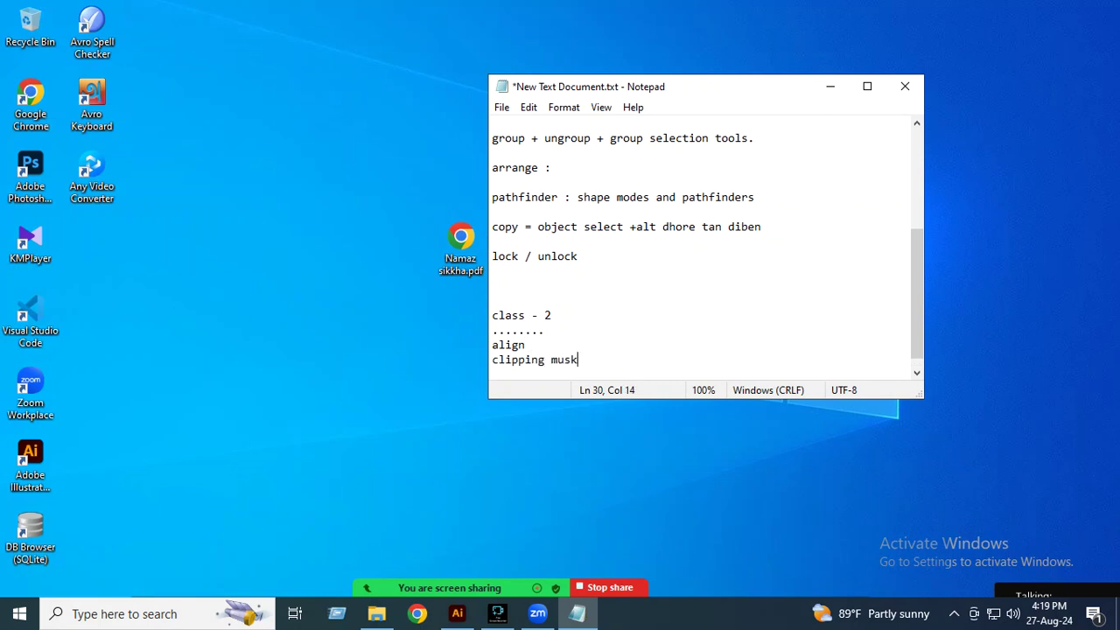
key(ctrl+s)
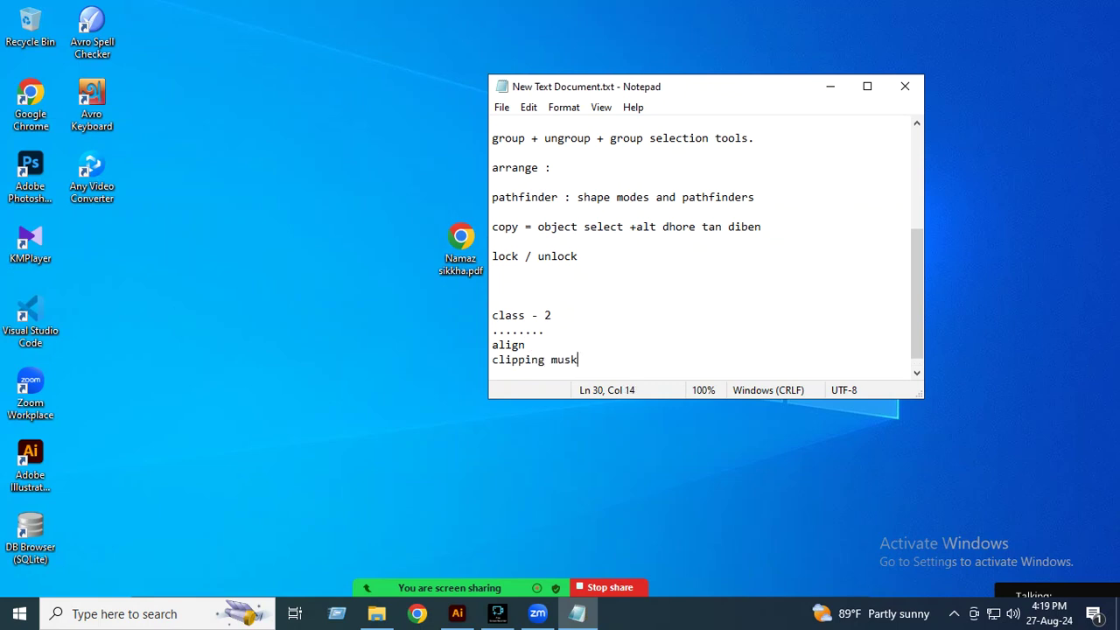
key(super+d)
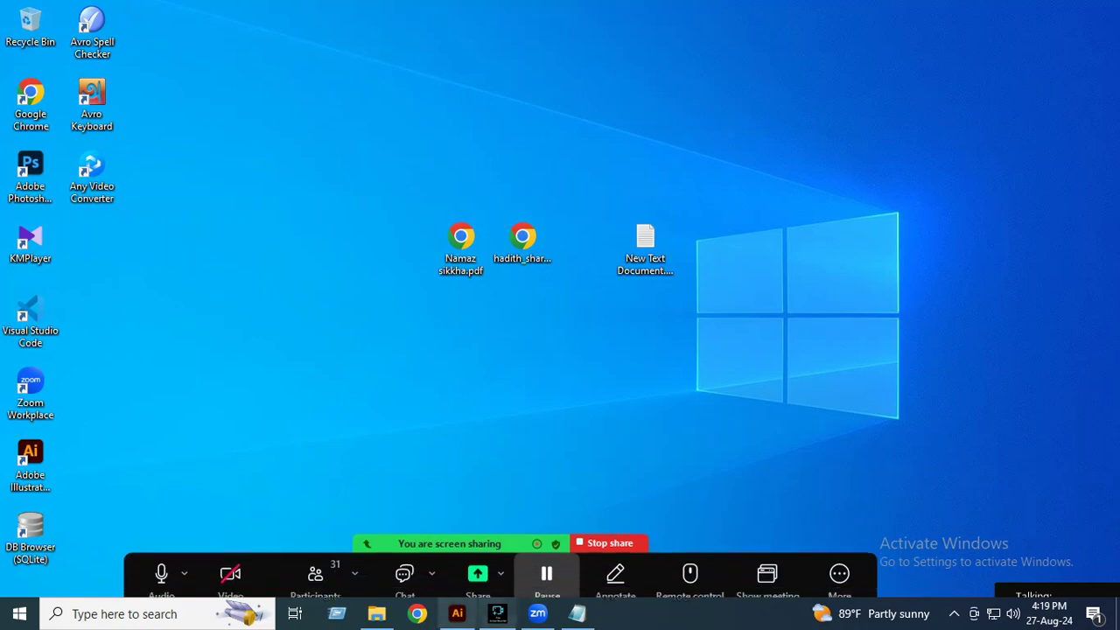
click(457, 613)
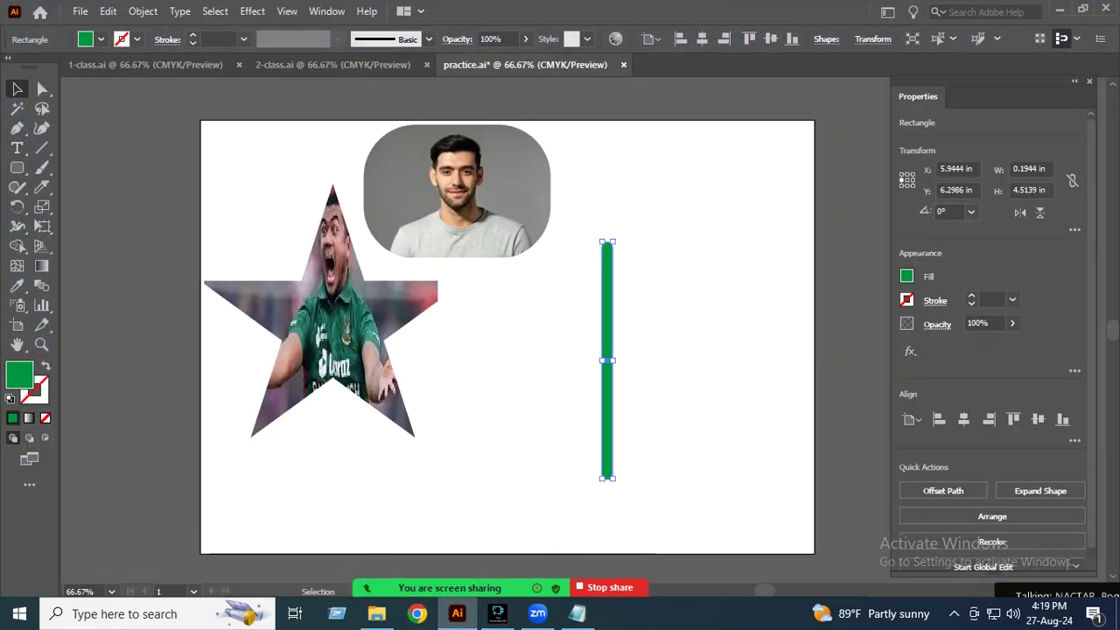
Step: Reposition the green bar and resize it to 0.2361 × 5.7222 in
drag(607, 358, 593, 318)
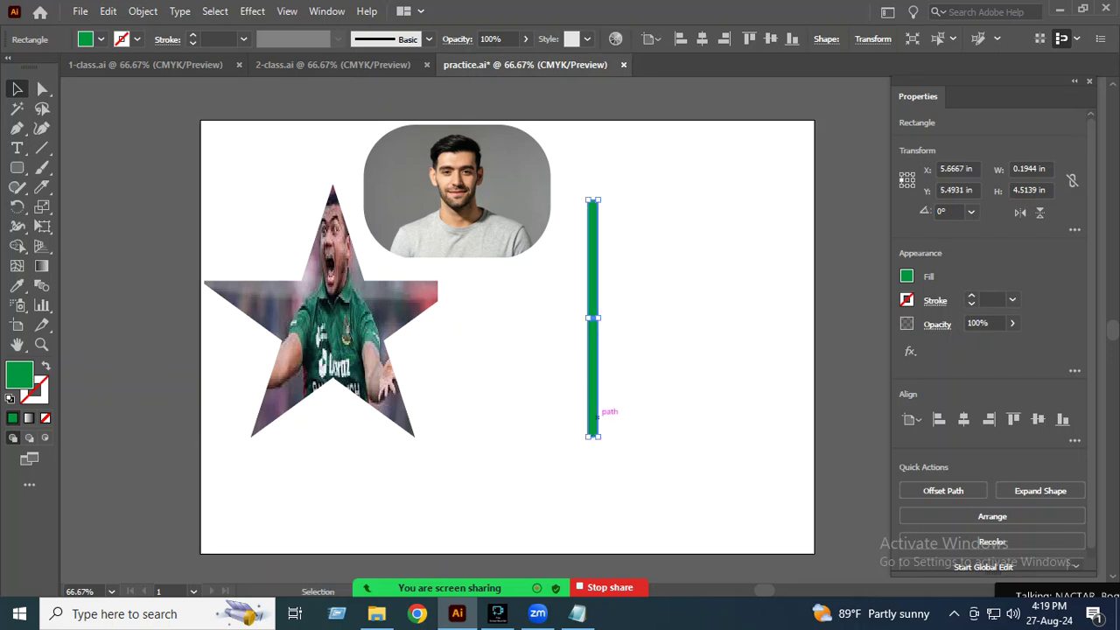
drag(599, 436, 614, 500)
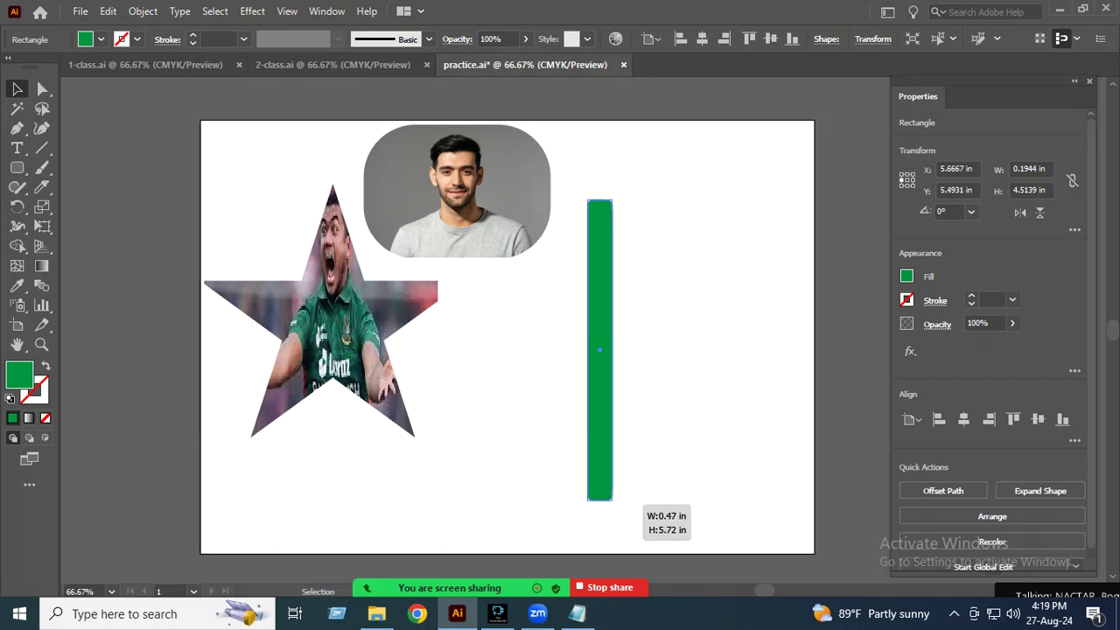
drag(613, 350, 600, 352)
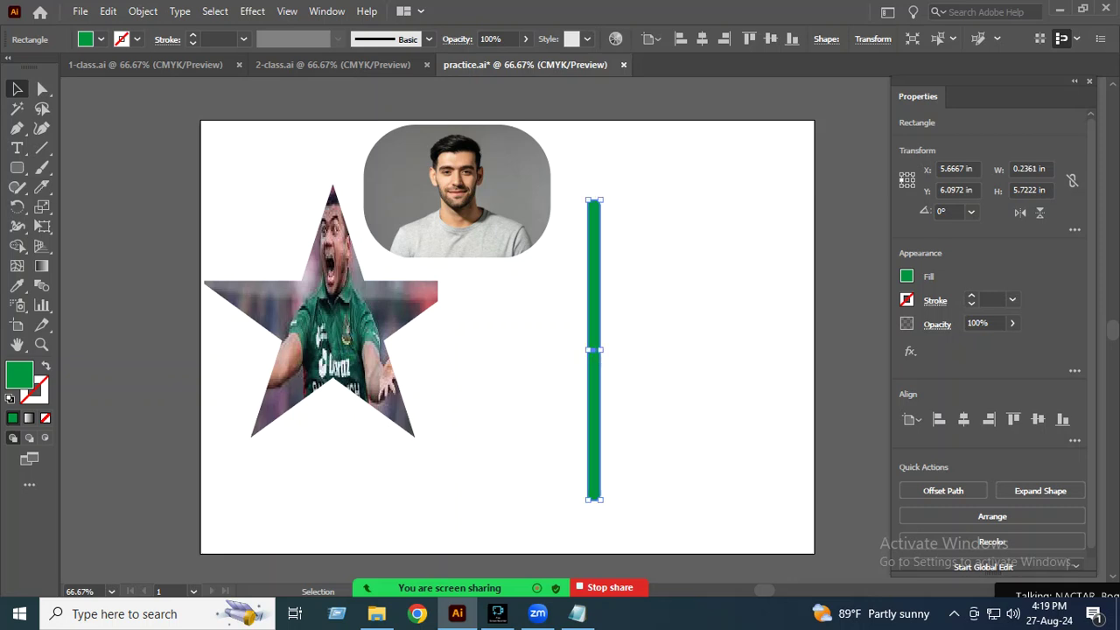
Step: Alt-drag a copy of the bar rightward and repeat it with Ctrl+D
drag(594, 350, 609, 351)
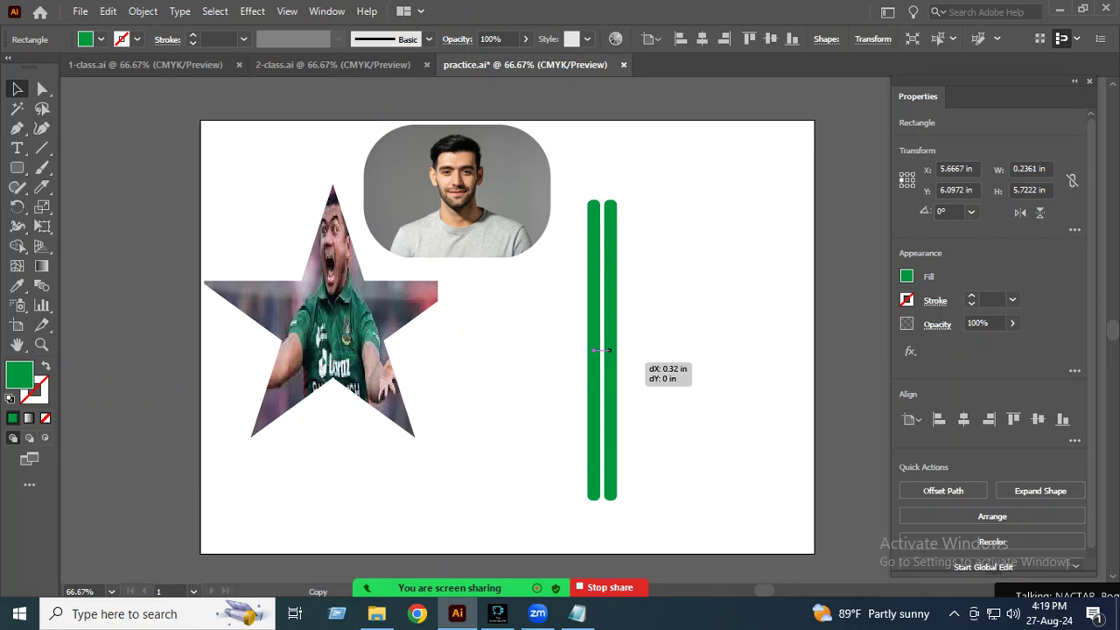
drag(608, 350, 610, 350)
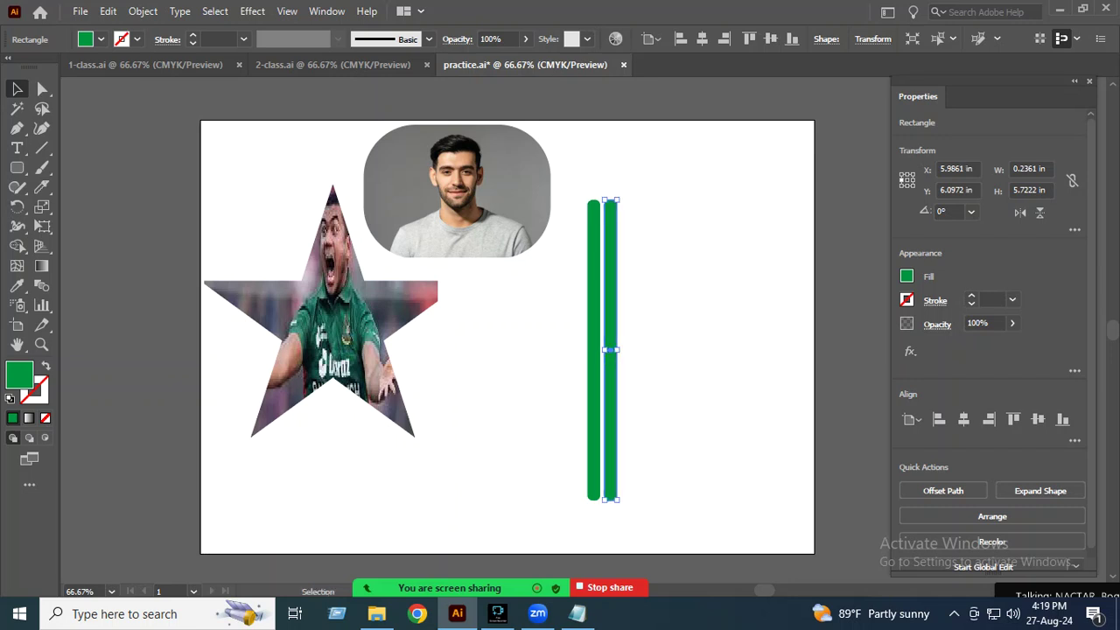
key(a)
key(ctrl+d)
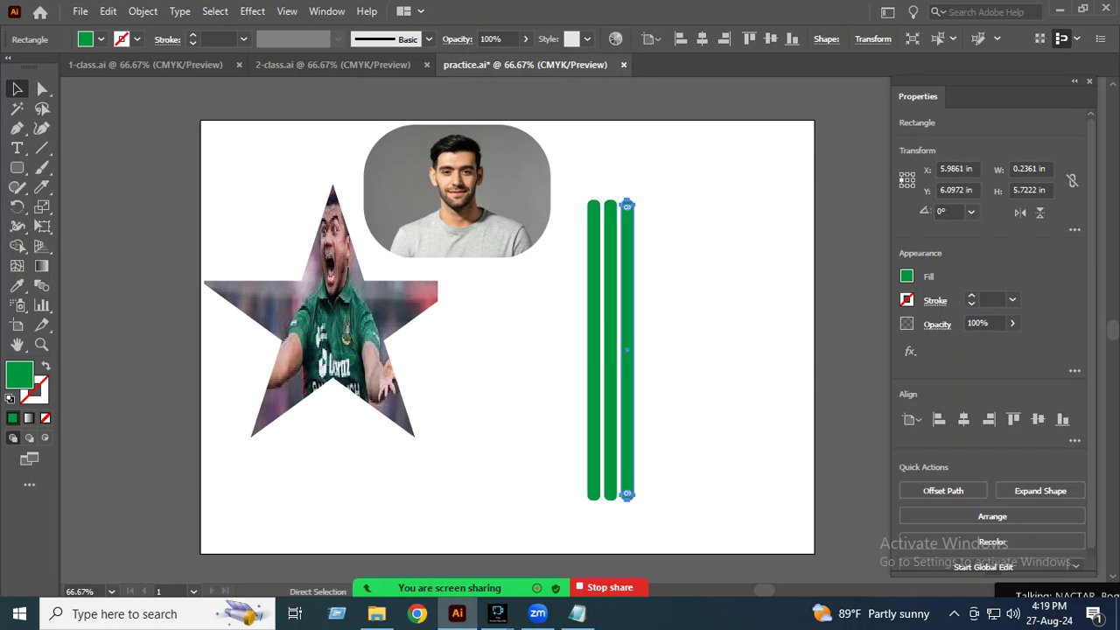
key(ctrl+d)
key(ctrl+d)
key(ctrl+d)
key(ctrl+d)
key(ctrl+d)
key(ctrl+d)
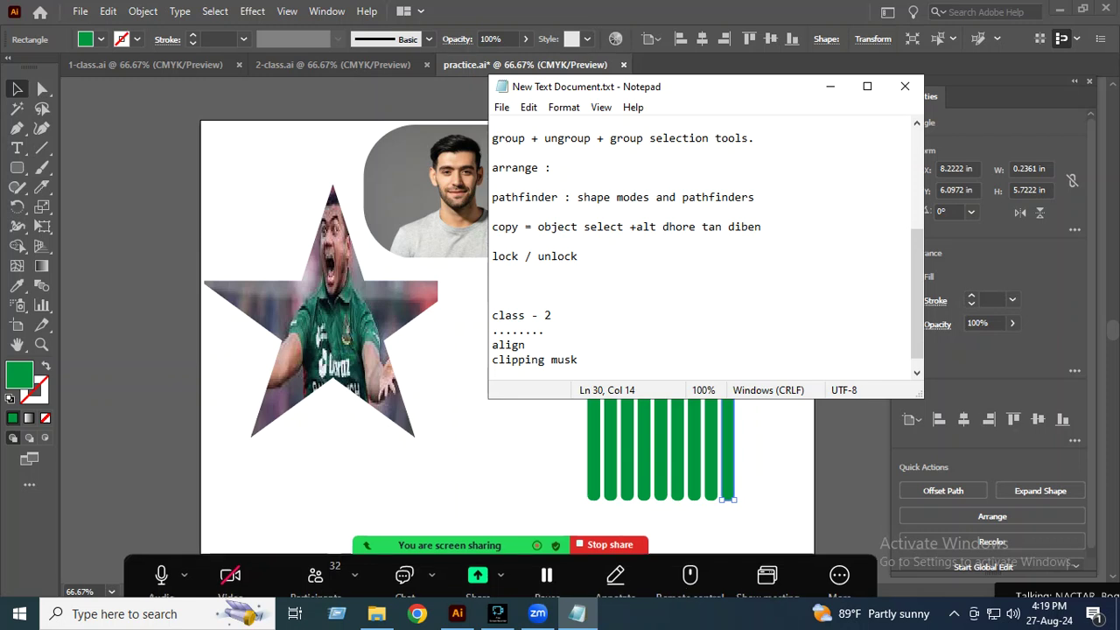
Step: Add the line 'duplicate : alt dhore tan dibo ->' below 'clipping musk'
key(Return)
text(duplicate : alt dhore)
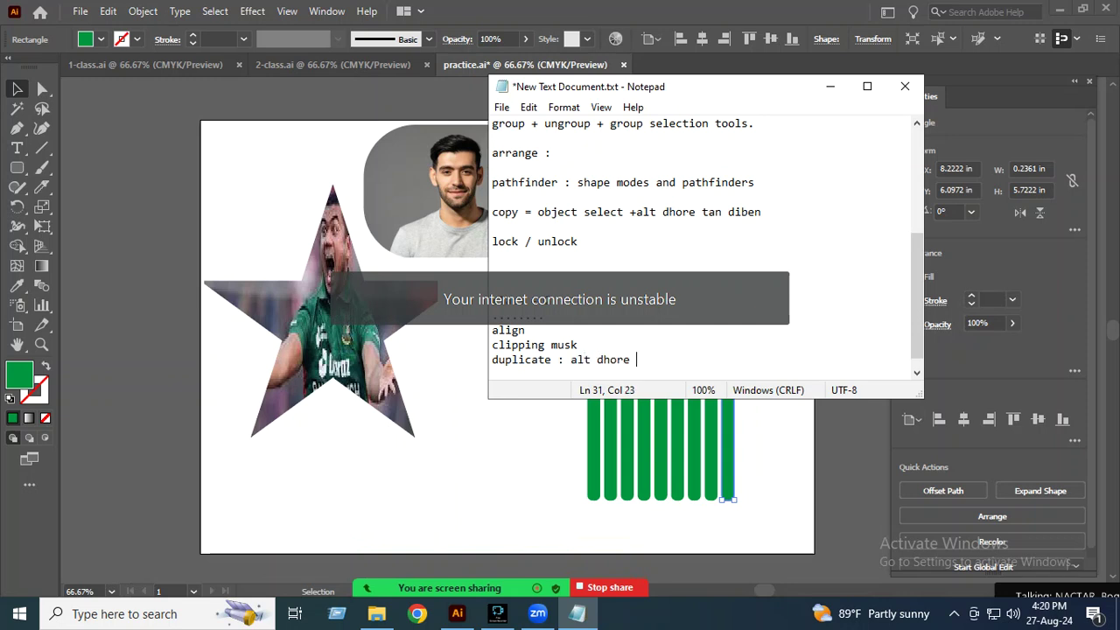
text(bo ->)
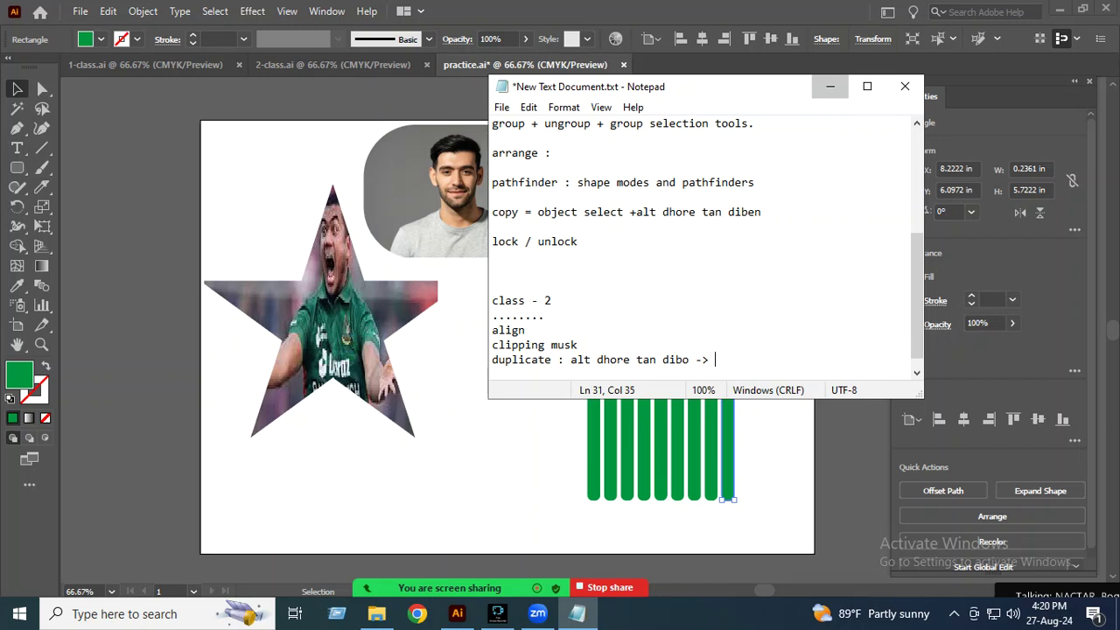
click(831, 85)
Step: Delete bars two through nine, leaving only the first green bar
drag(699, 181, 616, 201)
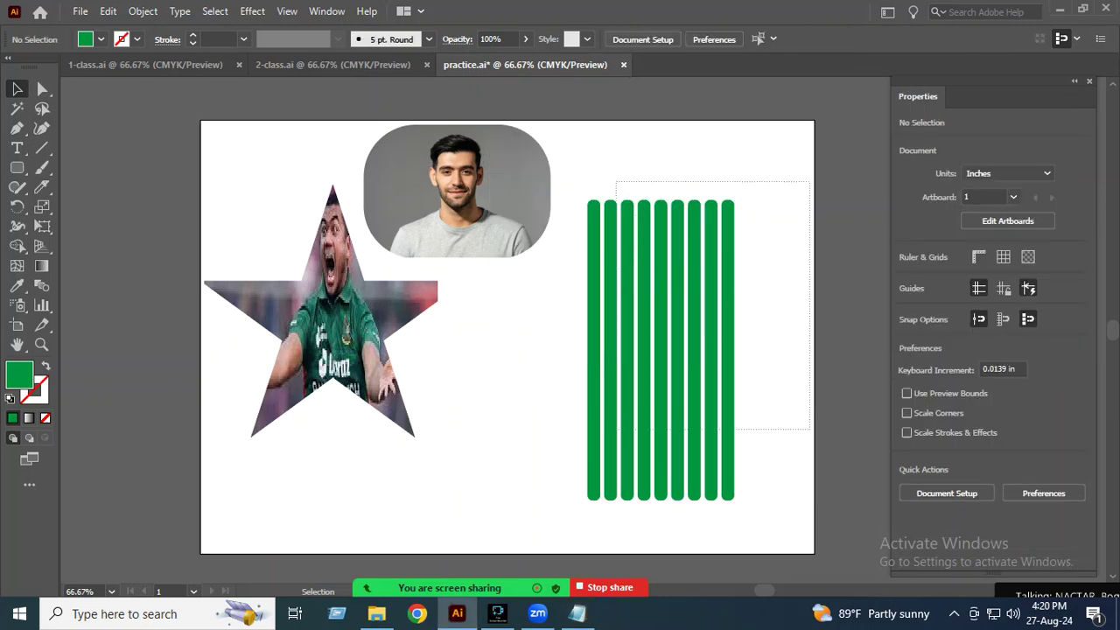
drag(616, 428, 608, 419)
key(Delete)
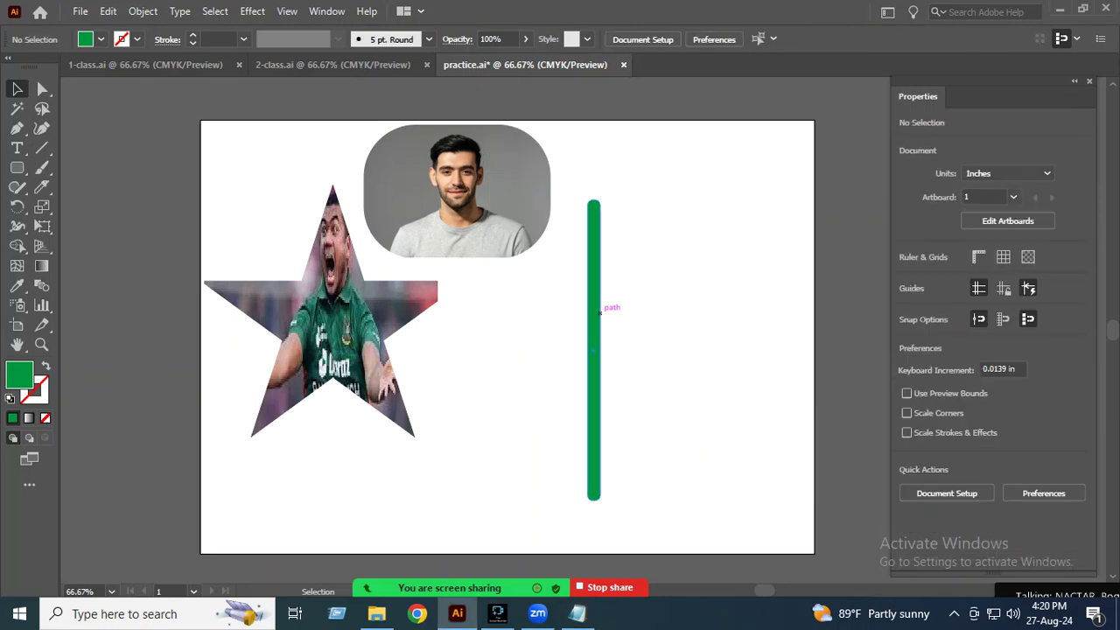
Step: Alt-drag a copy of the bar right and repeat it with Ctrl+D into eight bars
click(598, 311)
drag(599, 312, 612, 350)
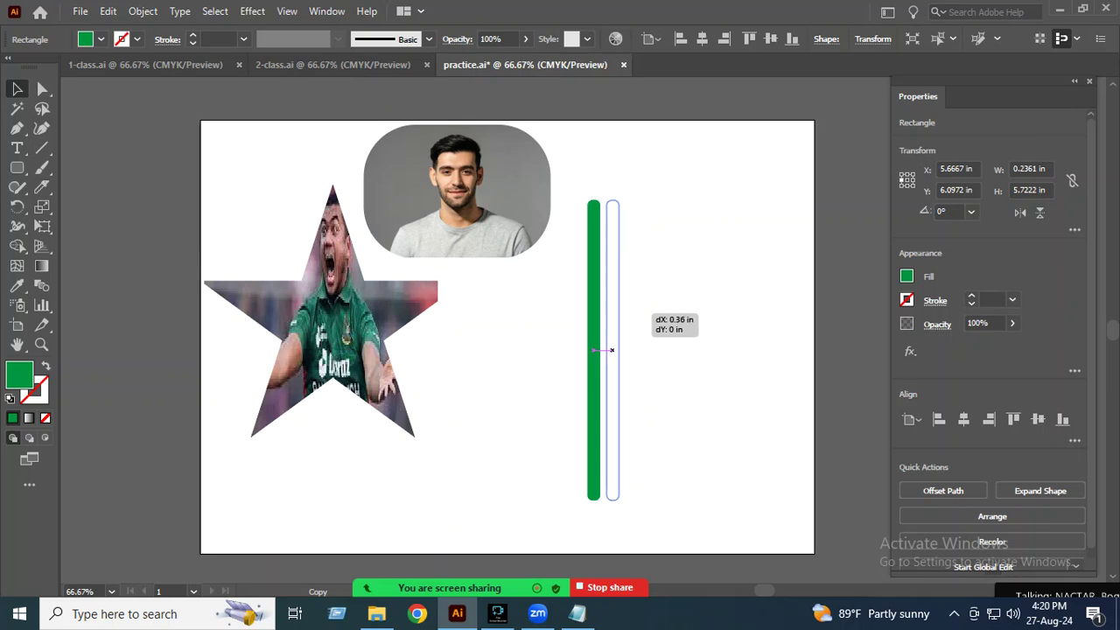
drag(611, 350, 611, 350)
drag(611, 350, 611, 349)
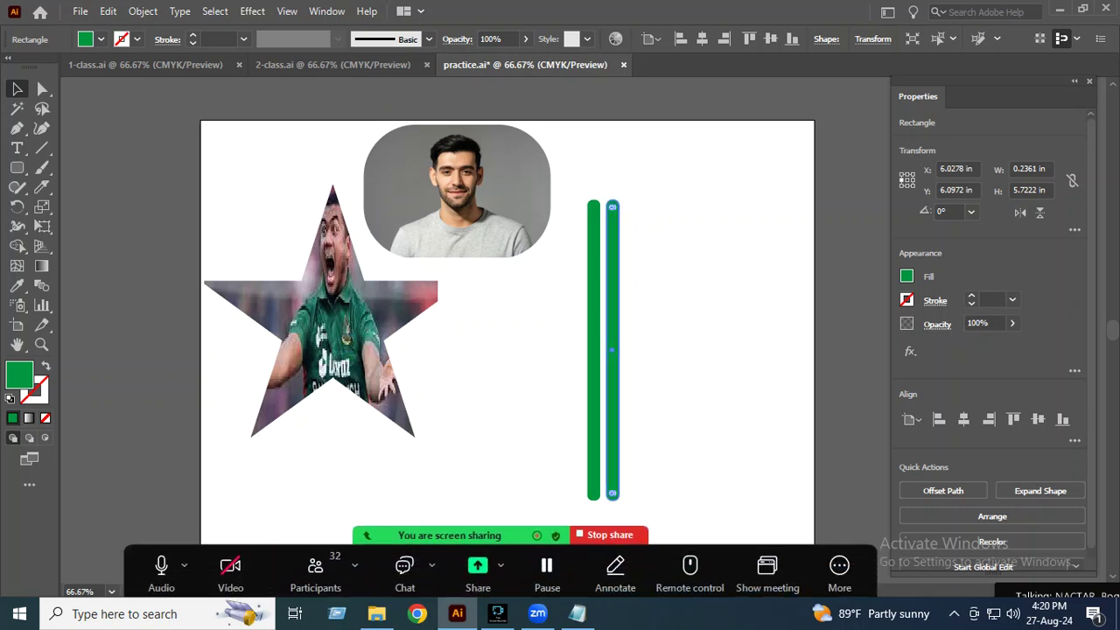
key(ctrl+d)
key(ctrl+d)
key(ctrl+d)
key(ctrl+d)
key(ctrl+d)
key(ctrl+d)
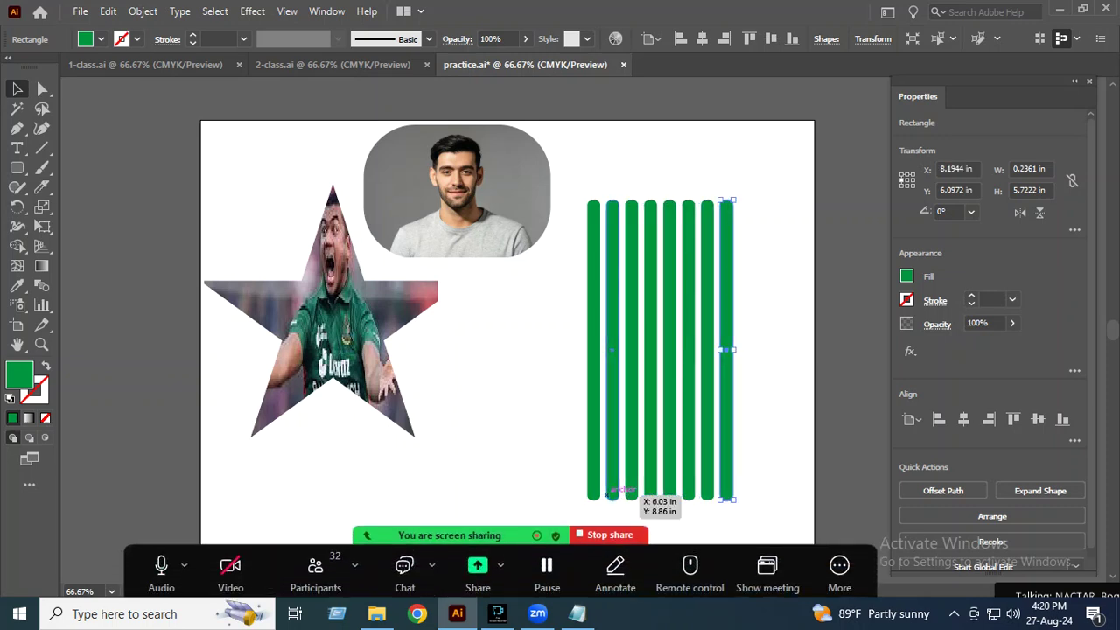
click(578, 613)
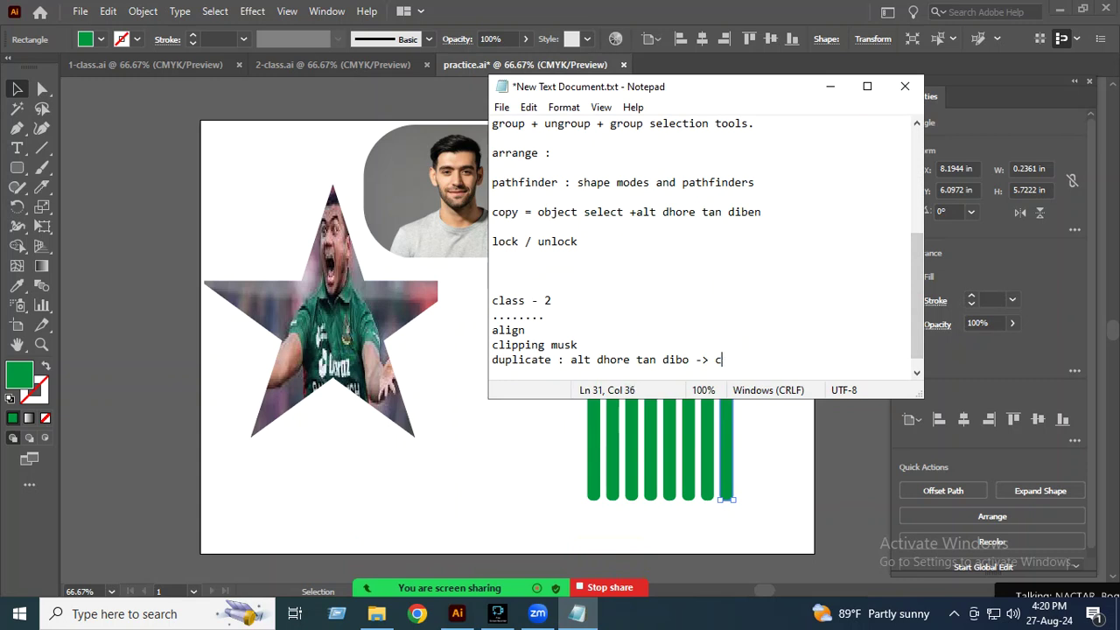
Step: End the duplicate note with 'ctrl + d = dulpcate' and minimize Notepad
text(tr)
text(l + d = dulpc)
text( ate)
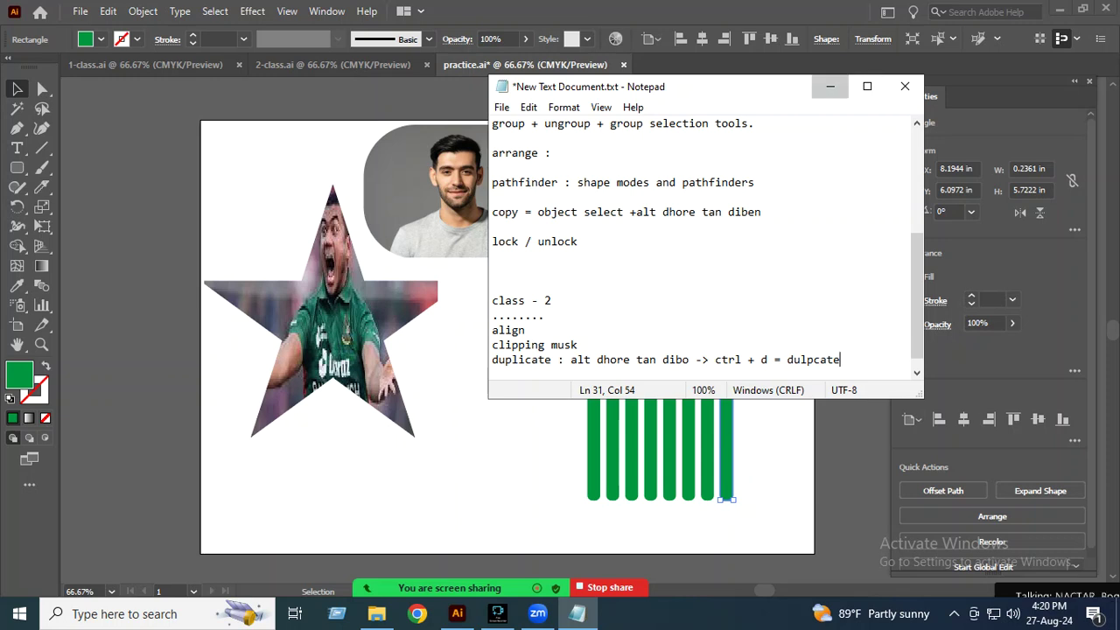
click(830, 86)
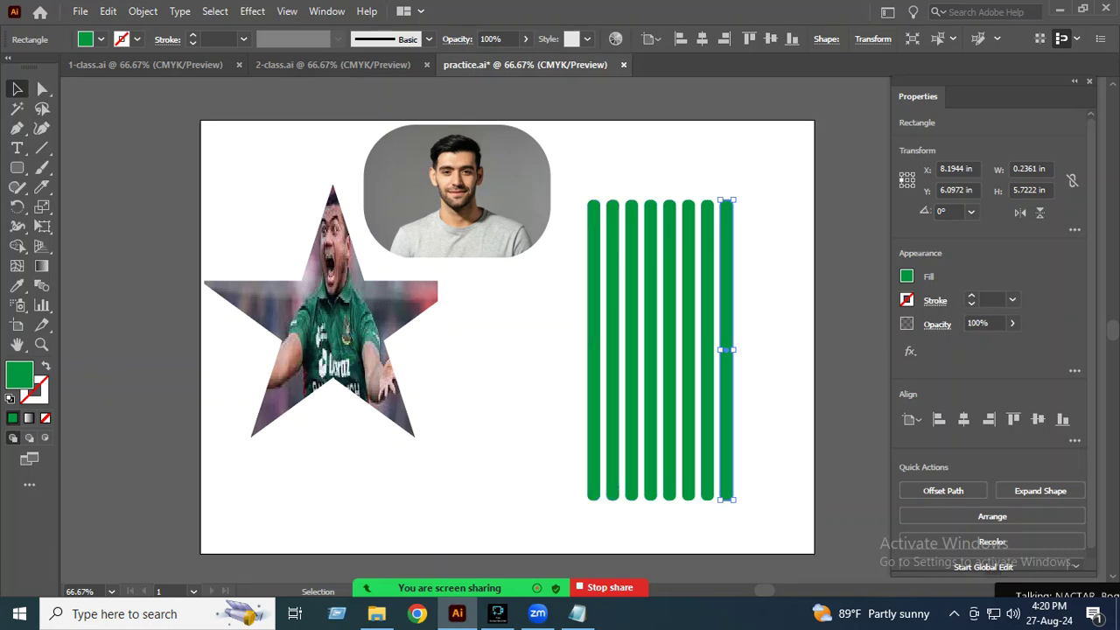
click(641, 241)
Step: Place the close-up portrait photo over the green bars and send it backward behind them
click(80, 12)
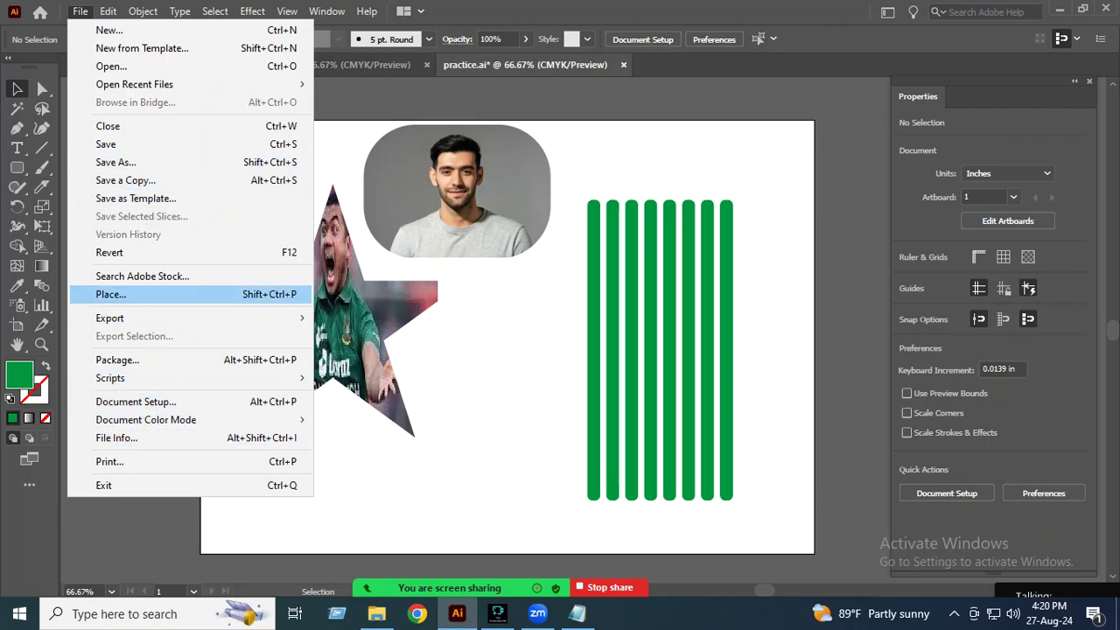
click(111, 294)
click(397, 170)
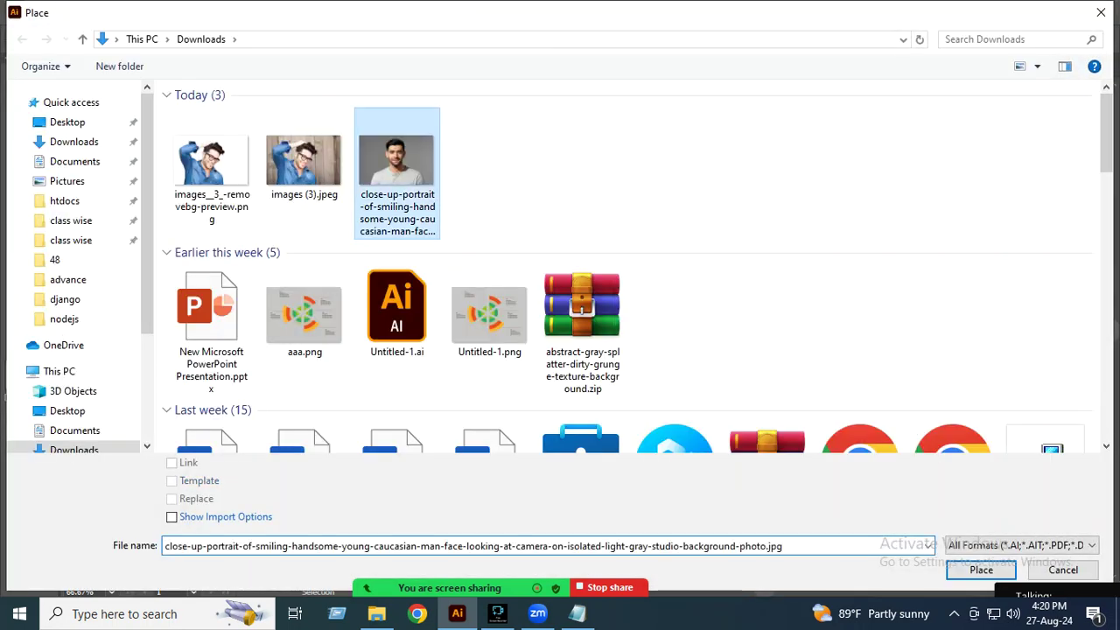
double_click(396, 171)
drag(565, 200, 782, 343)
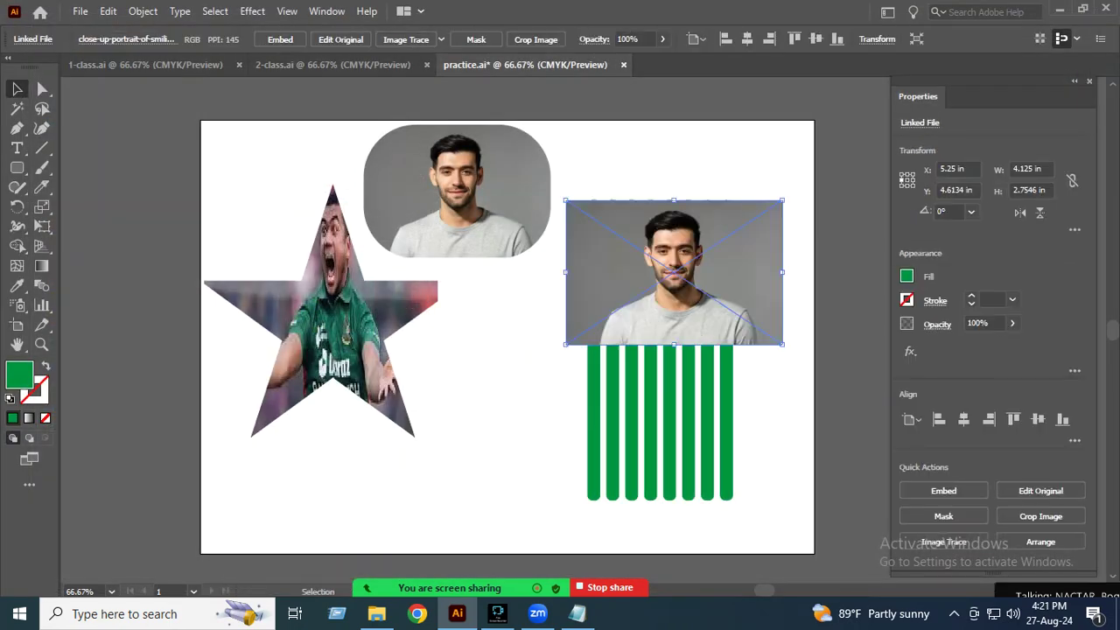
right_click(662, 255)
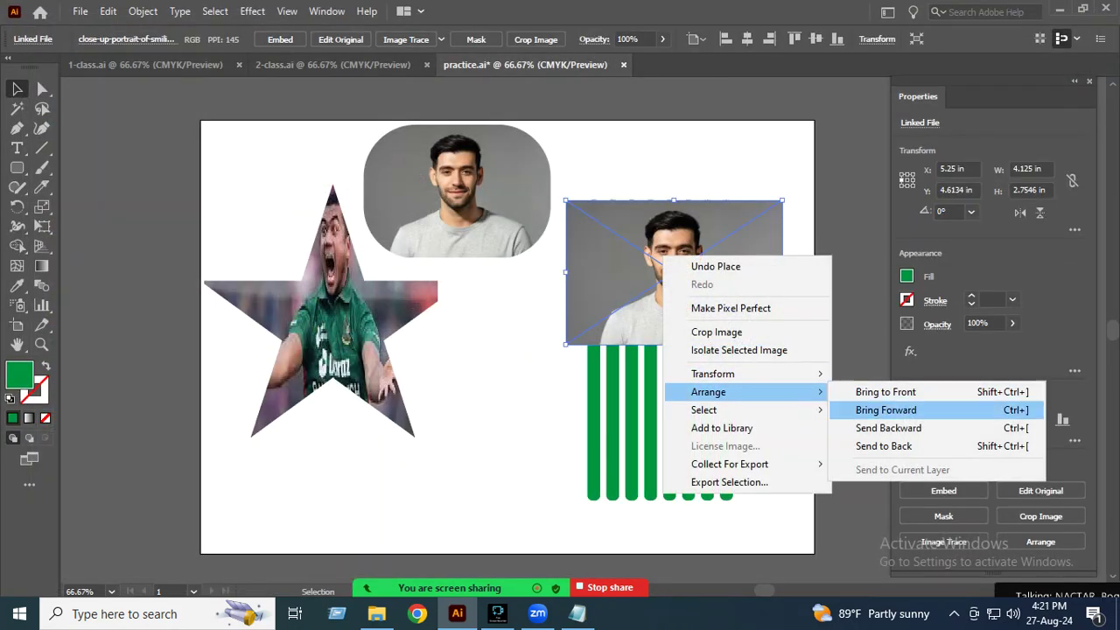
click(883, 445)
key(ctrl+shift+a)
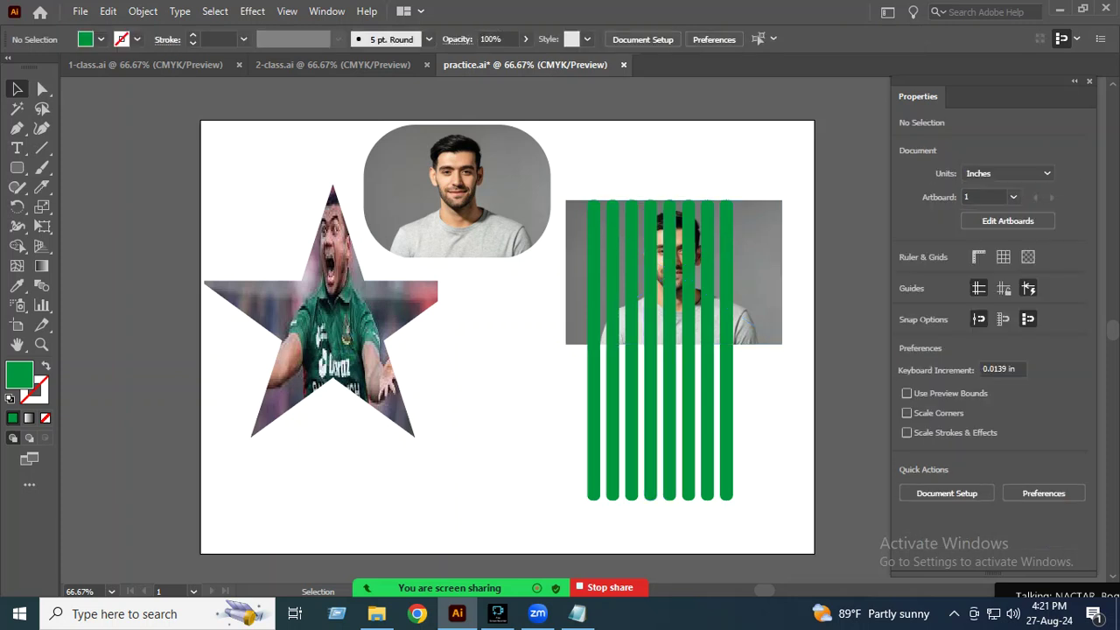
Step: Try clipping the photo with the bars, then undo the mask
drag(710, 350, 710, 351)
right_click(663, 250)
click(739, 391)
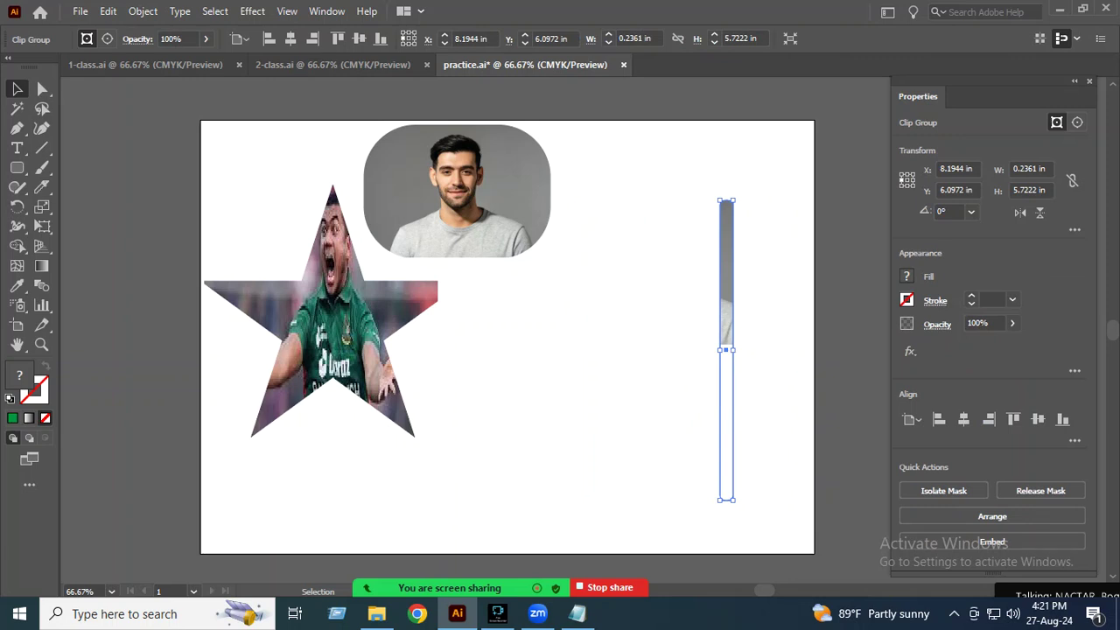
key(ctrl+z)
key(ctrl+z)
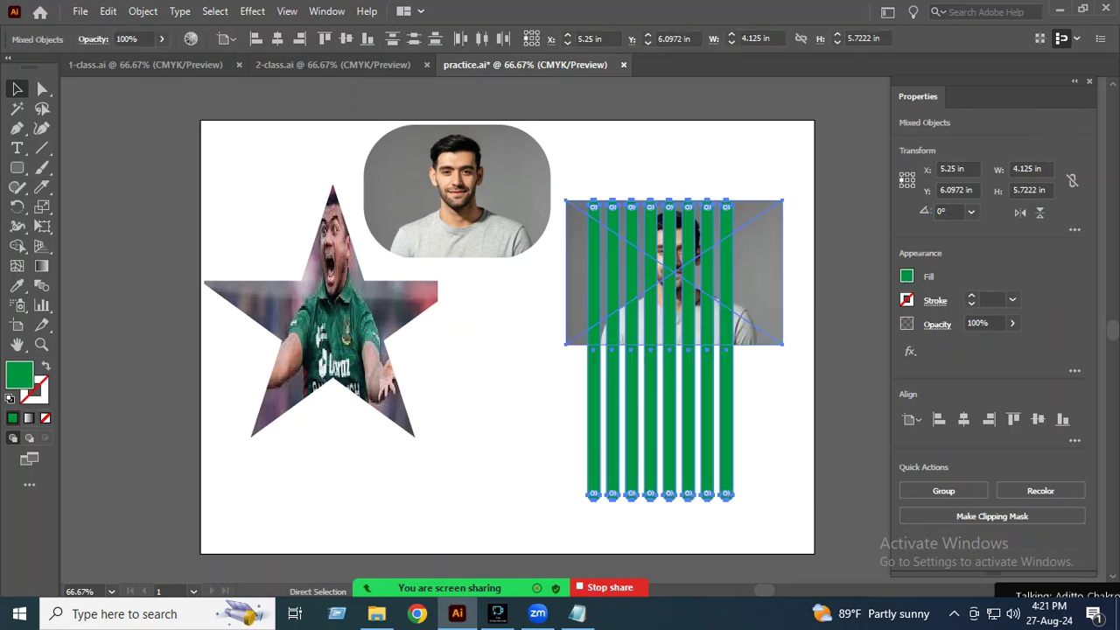
click(796, 298)
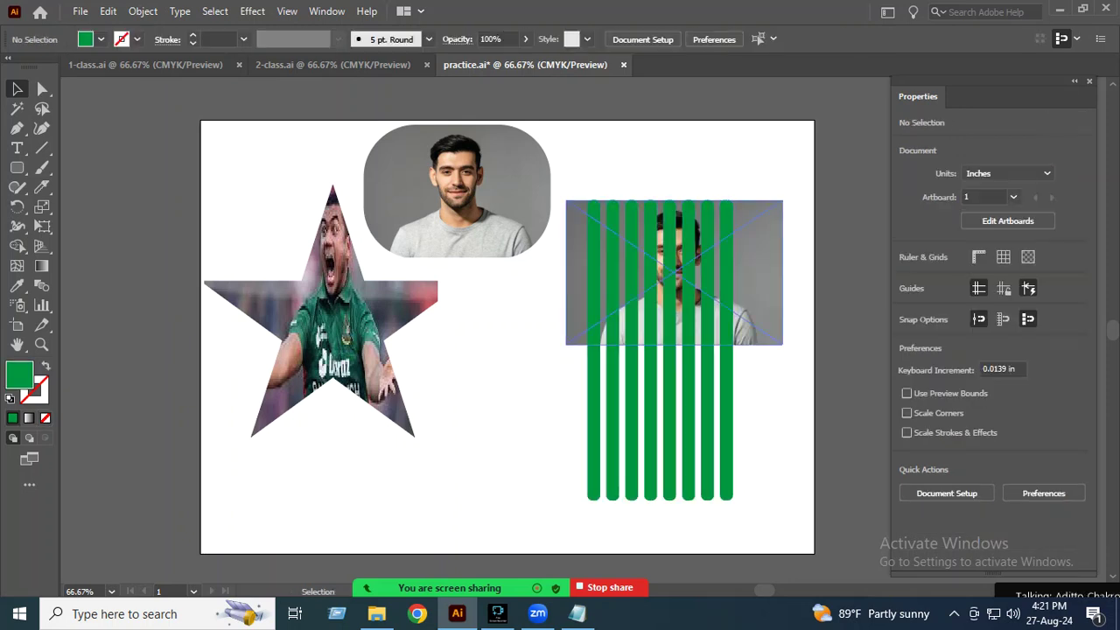
Step: Move the portrait to the artboard's bottom centre and select all eight green bars
drag(778, 294, 717, 200)
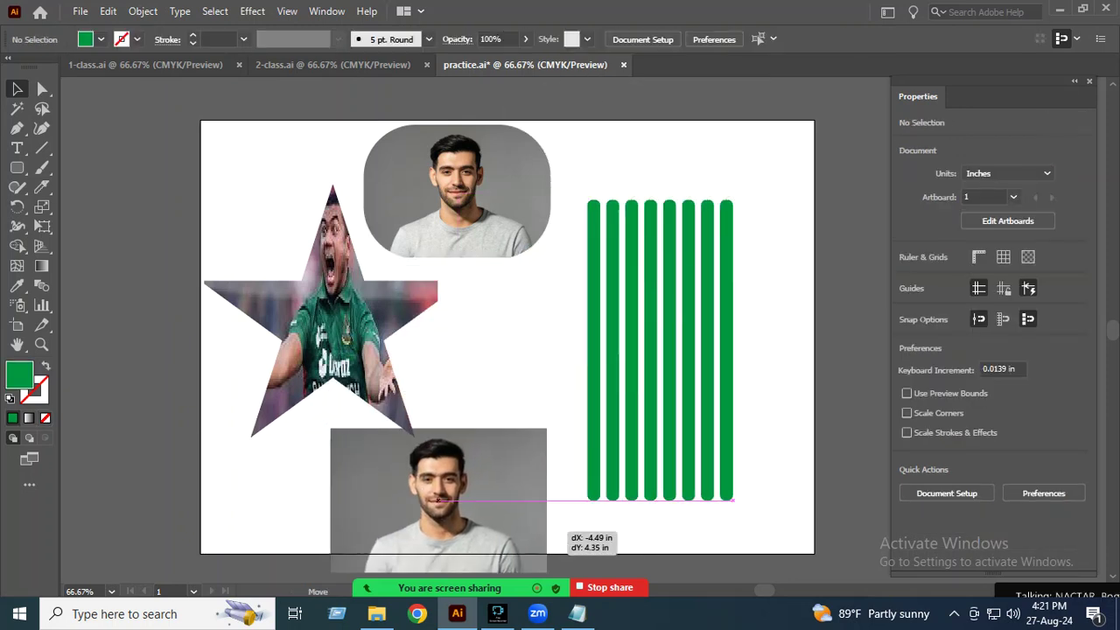
drag(728, 203, 553, 538)
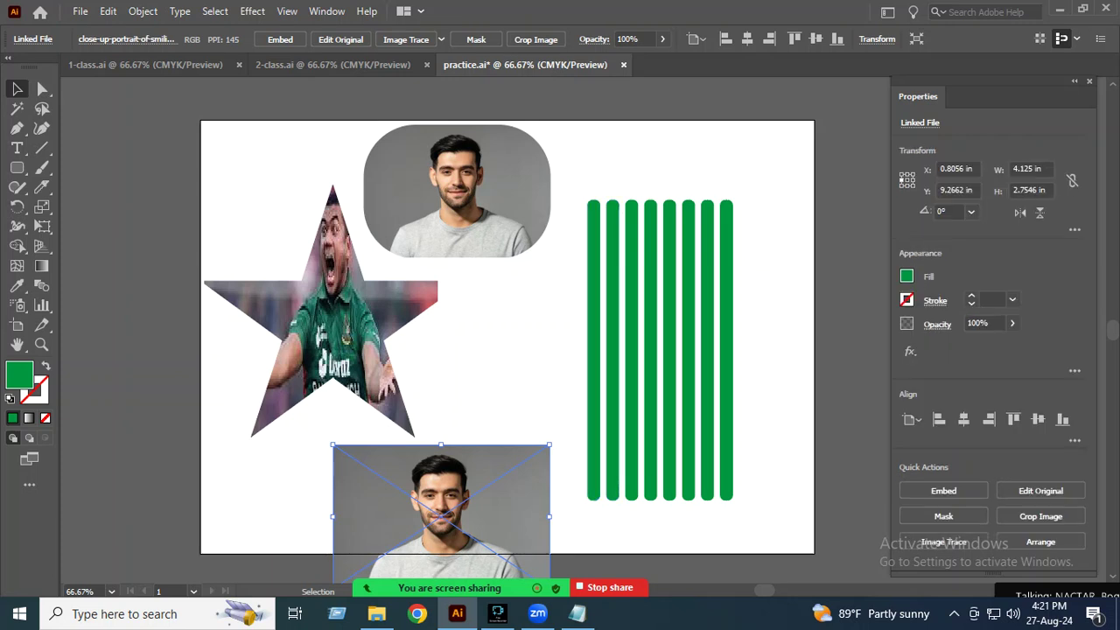
drag(626, 270, 792, 450)
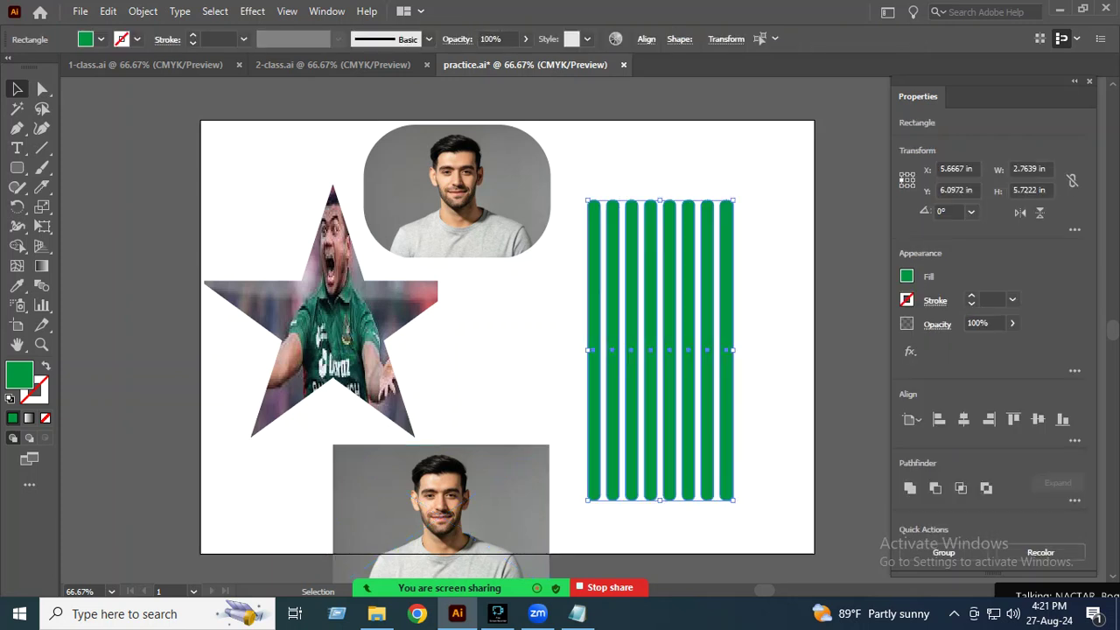
right_click(670, 258)
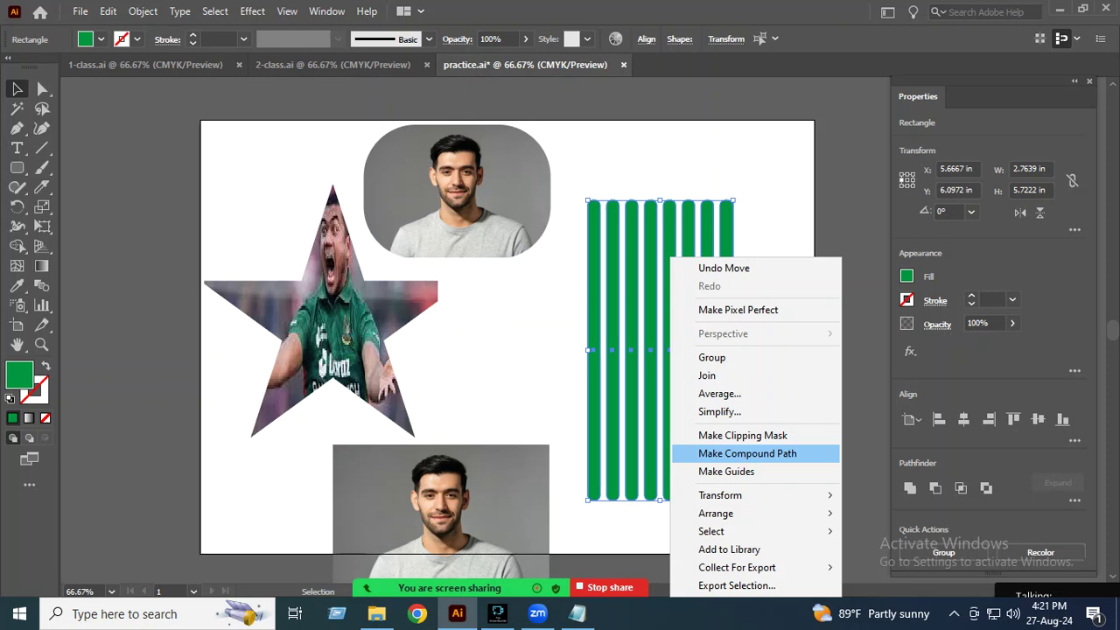
Step: Combine the bars into a compound path and move the portrait beneath them
click(747, 453)
click(441, 498)
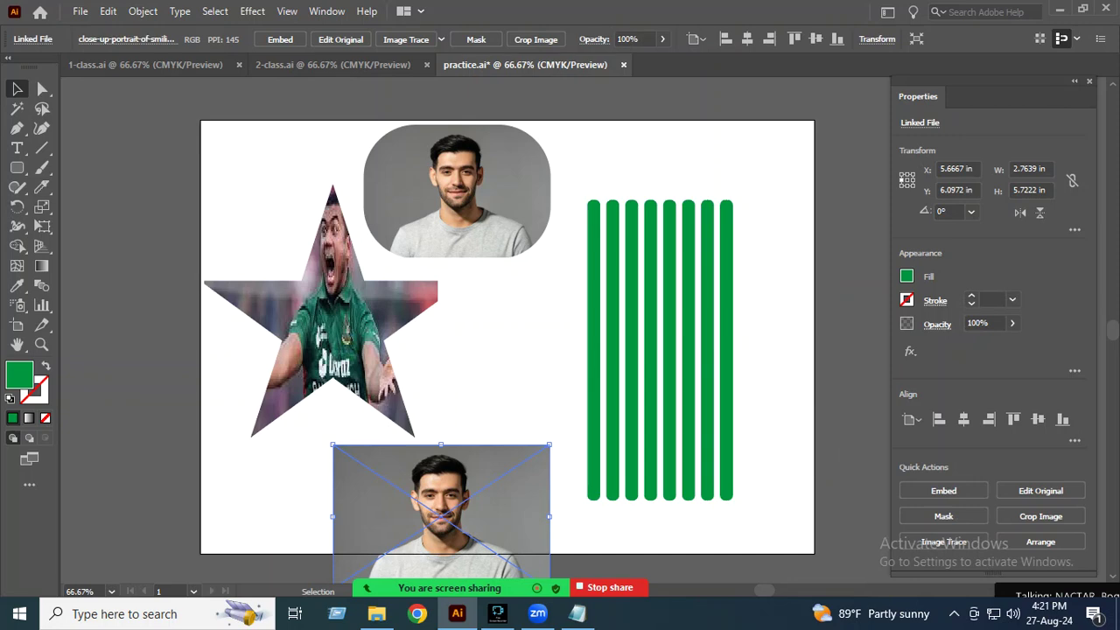
drag(503, 515, 713, 316)
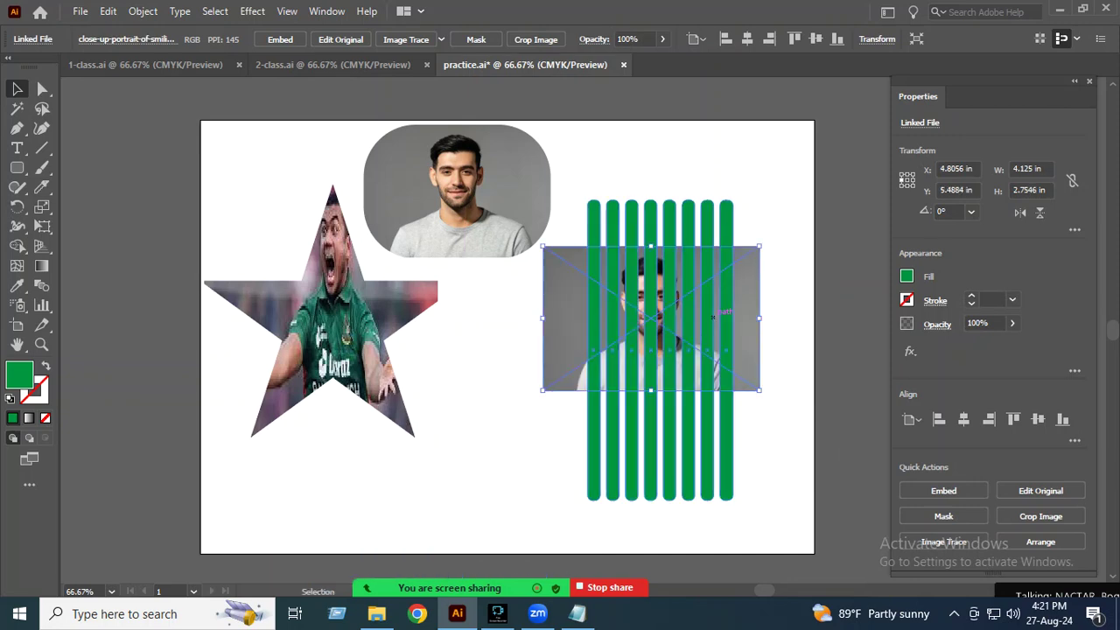
drag(719, 331, 719, 330)
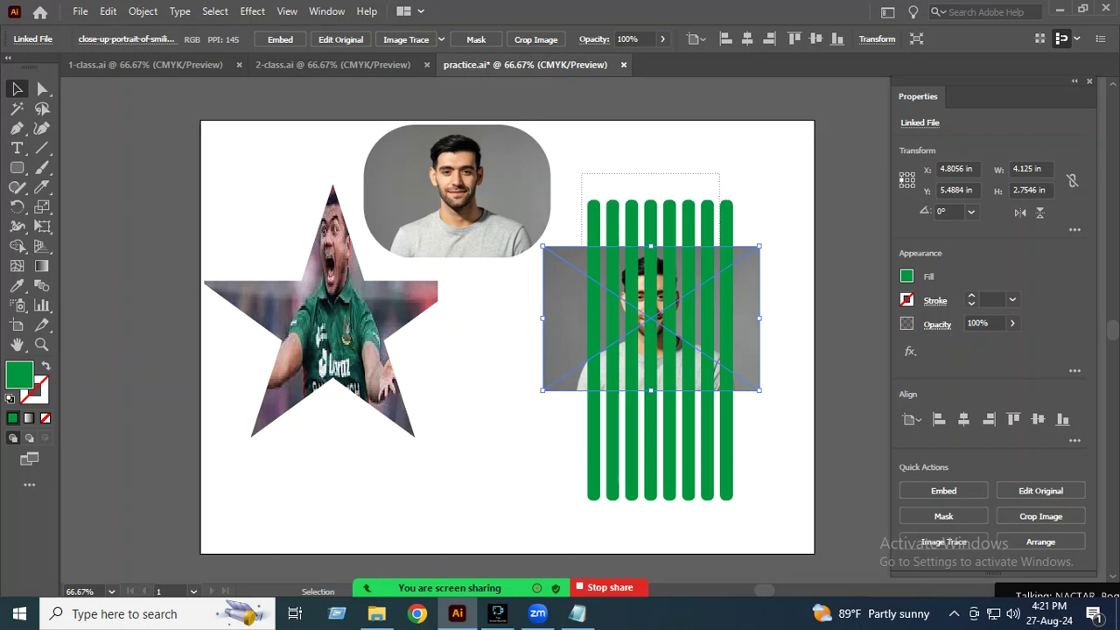
Step: Resize the bar compound path to 4.125 × 2.69 in, covering the photo
click(659, 438)
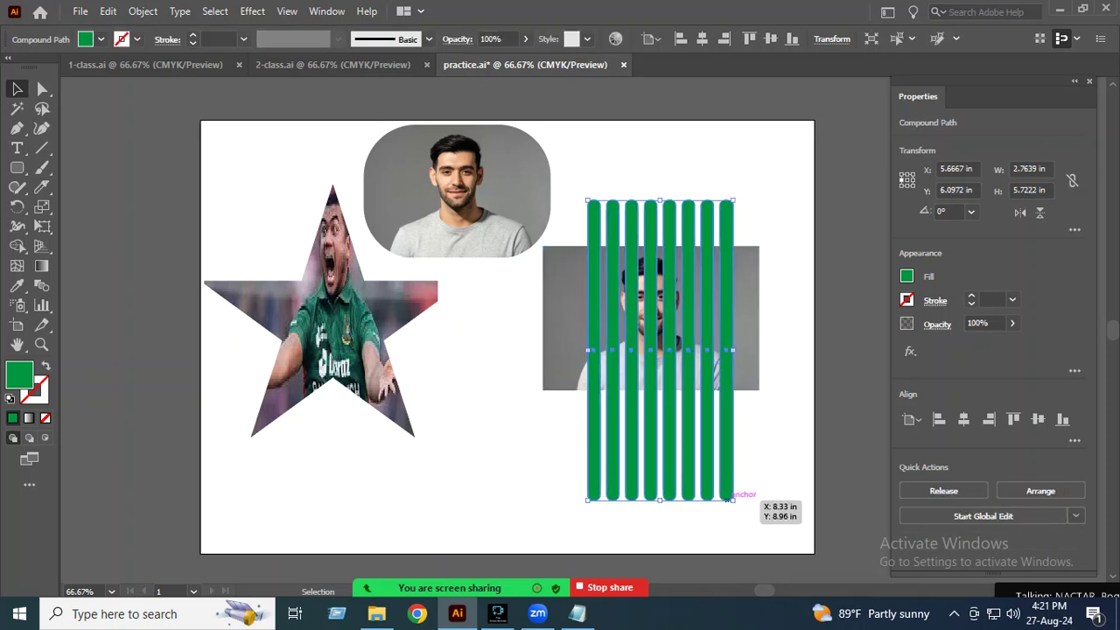
drag(731, 499, 679, 386)
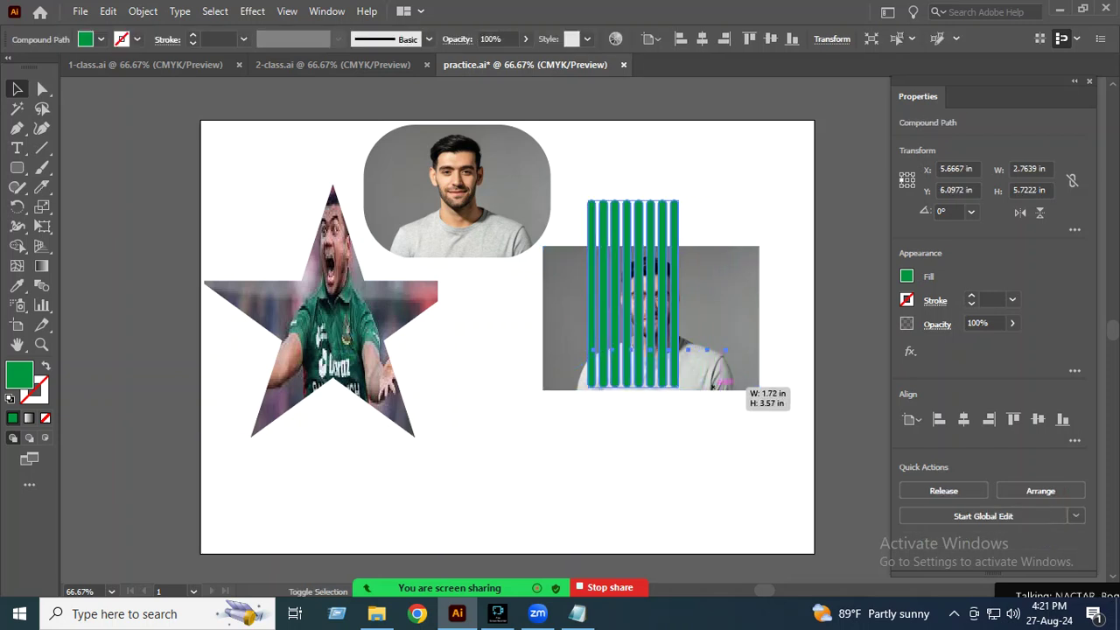
drag(632, 200, 629, 246)
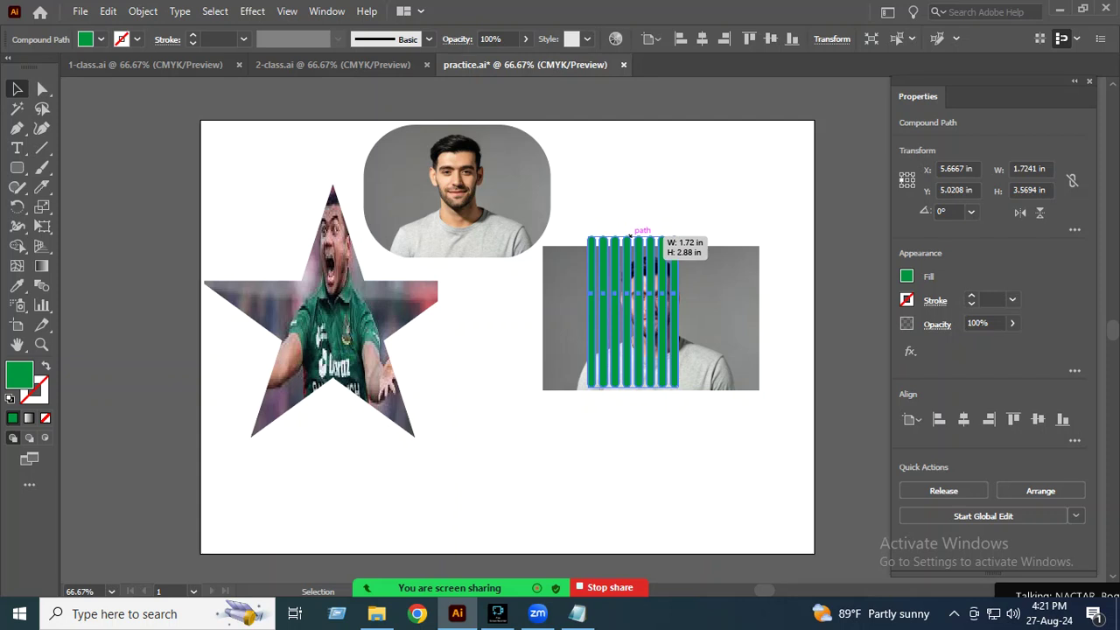
drag(678, 317, 757, 316)
drag(580, 316, 543, 311)
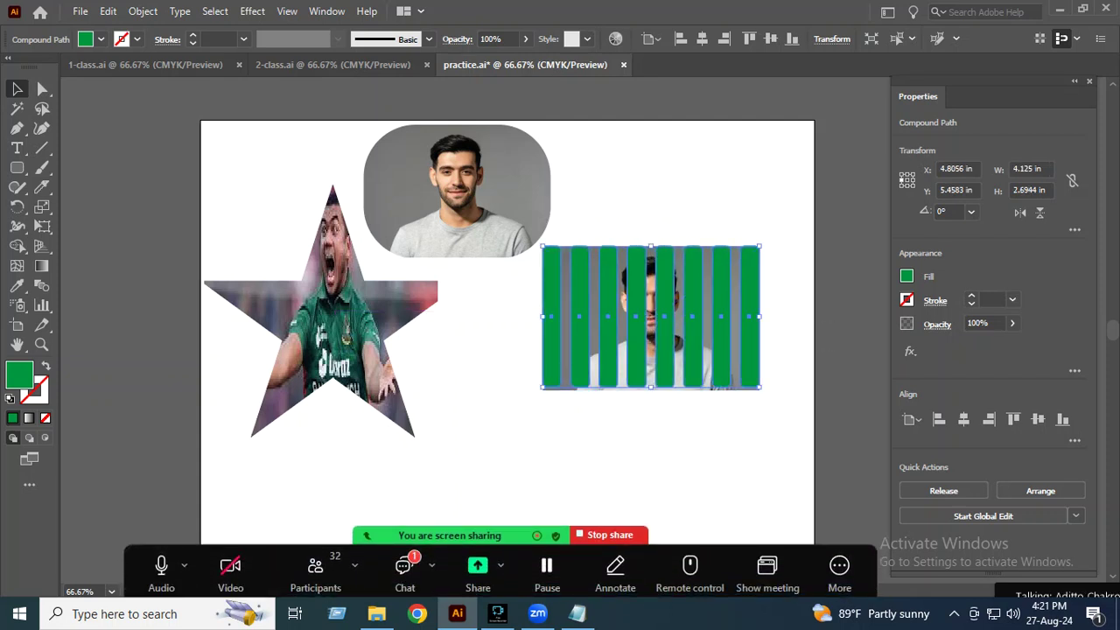
Step: Select the bars and photo together and make a clipping mask
key(ctrl+shift+a)
drag(749, 216, 613, 253)
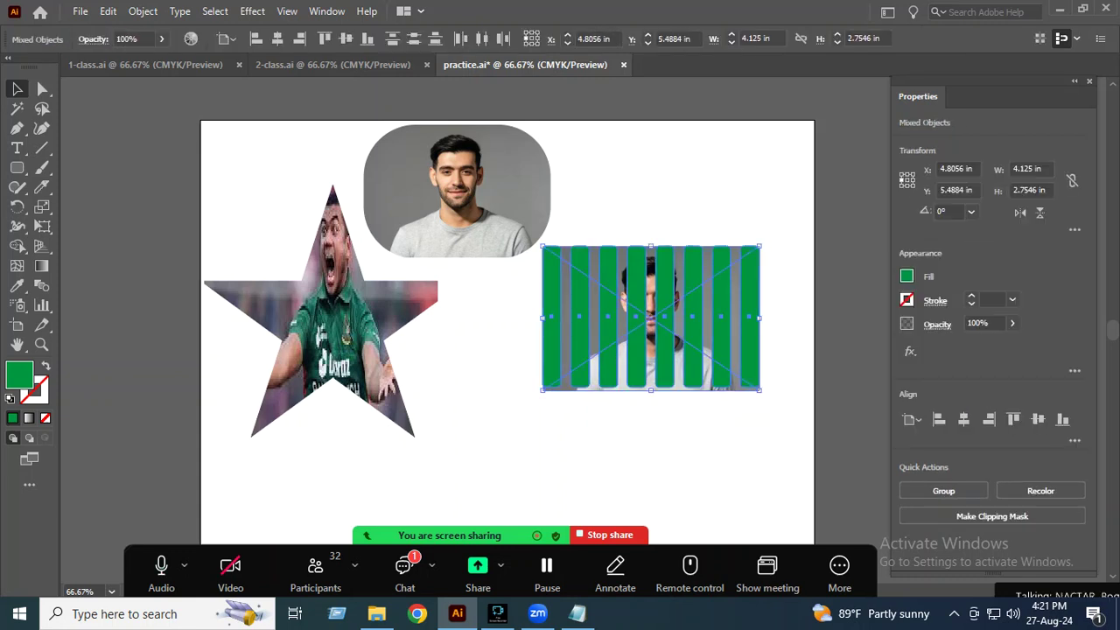
right_click(668, 284)
click(700, 428)
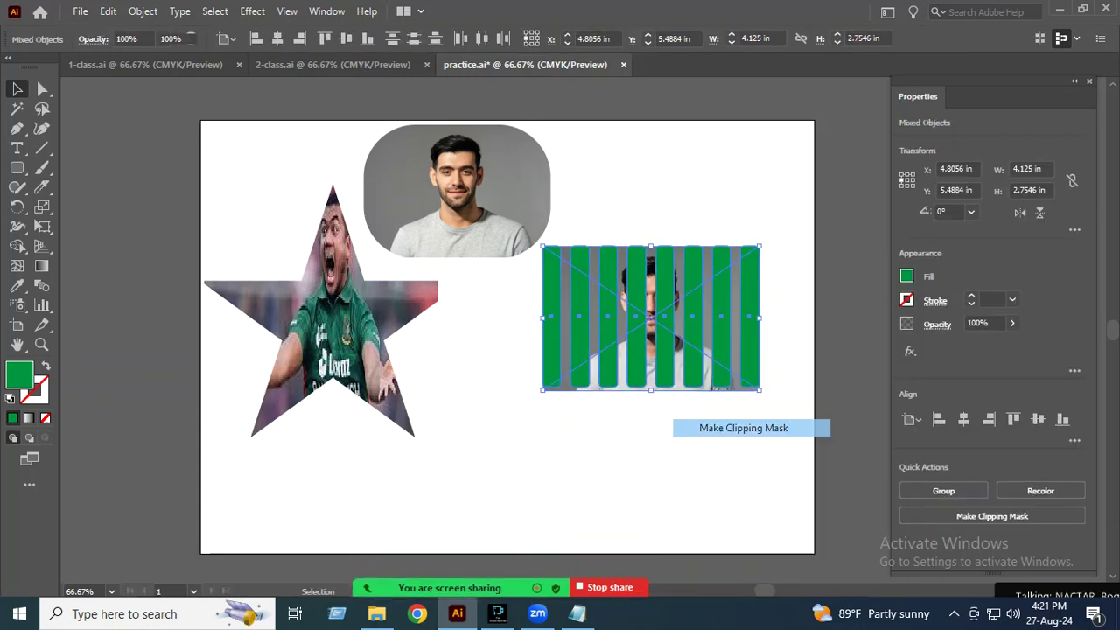
Step: Move the striped photo clip group down-left so it overlaps the bottom of the star
key(ctrl+shift+a)
drag(656, 344, 585, 377)
key(ctrl+shift+a)
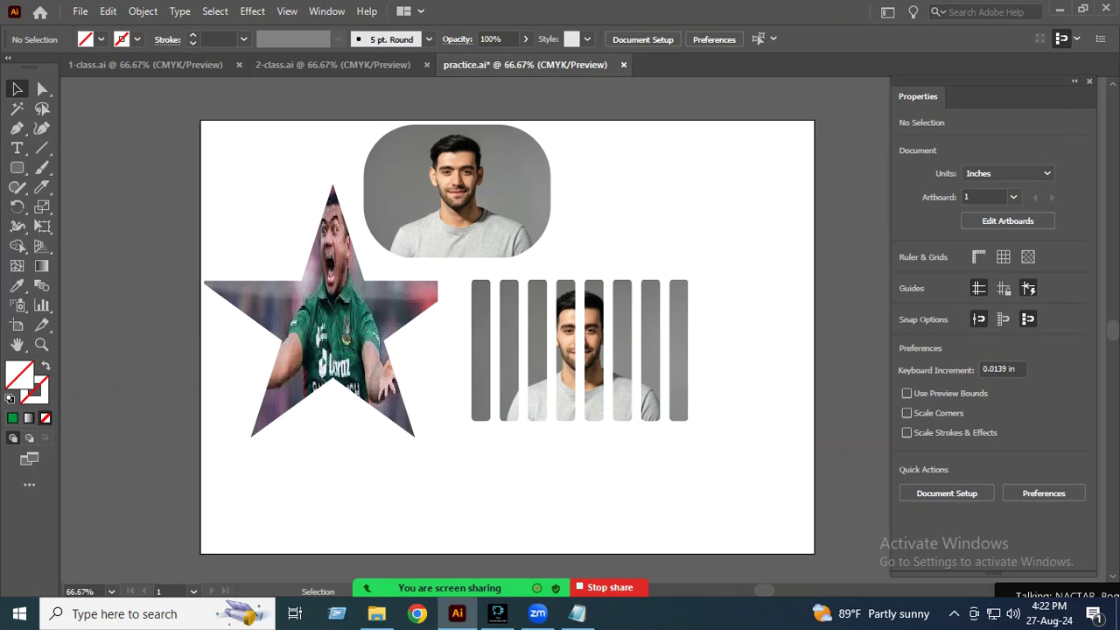
mouse_move(578, 350)
mouse_down()
mouse_move(621, 336)
mouse_move(586, 348)
mouse_up()
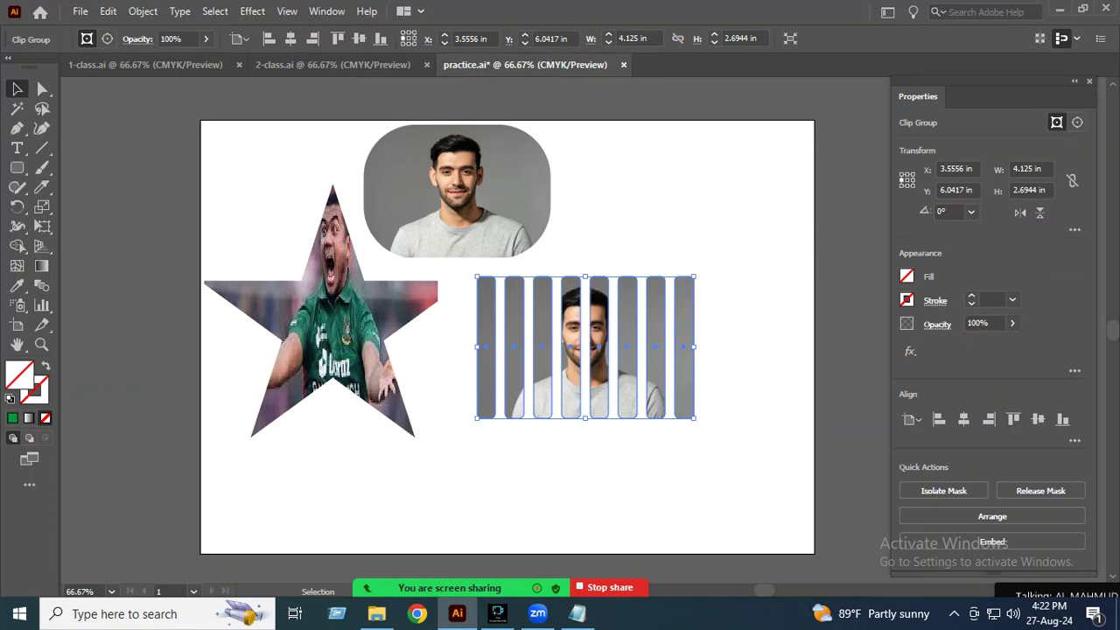
drag(682, 376, 430, 513)
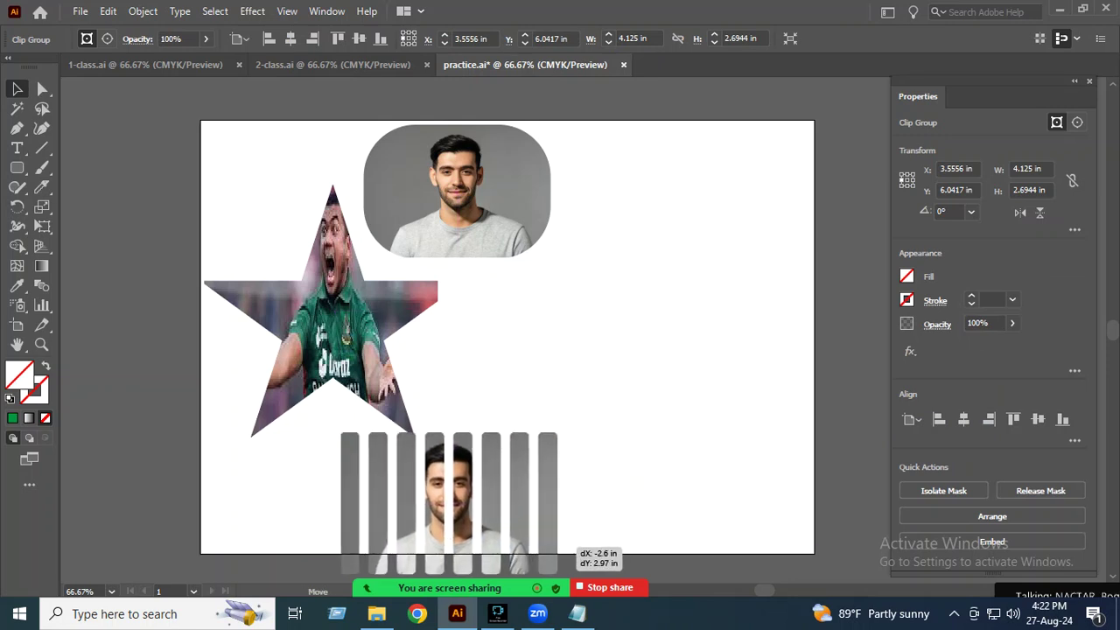
Step: Draw a tall, narrow rounded-rectangle bar to the right of the star
click(17, 167)
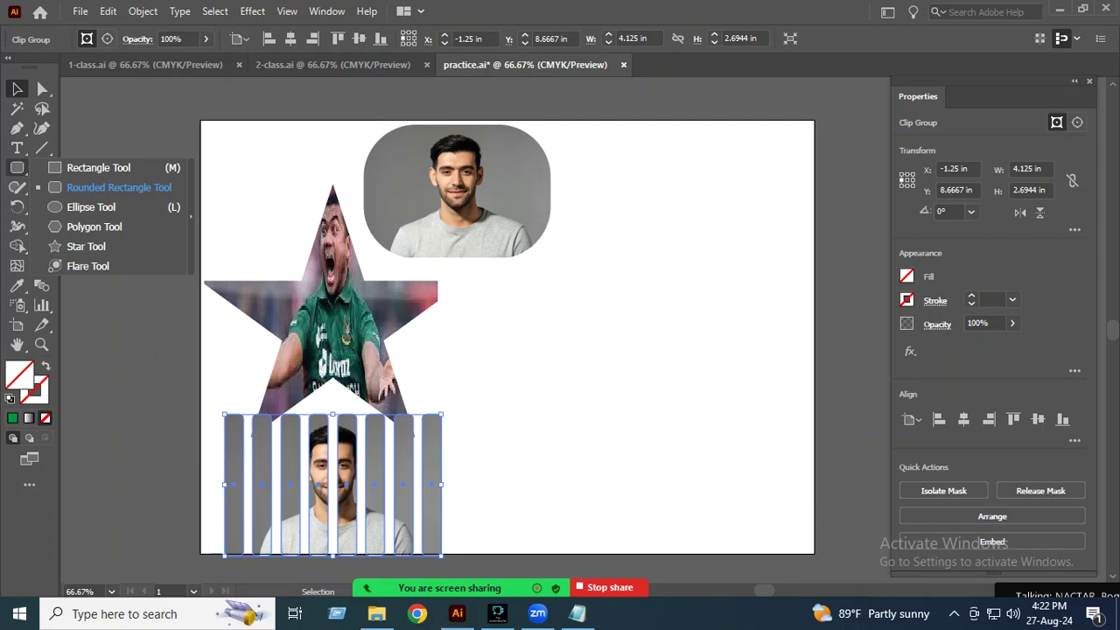
click(119, 187)
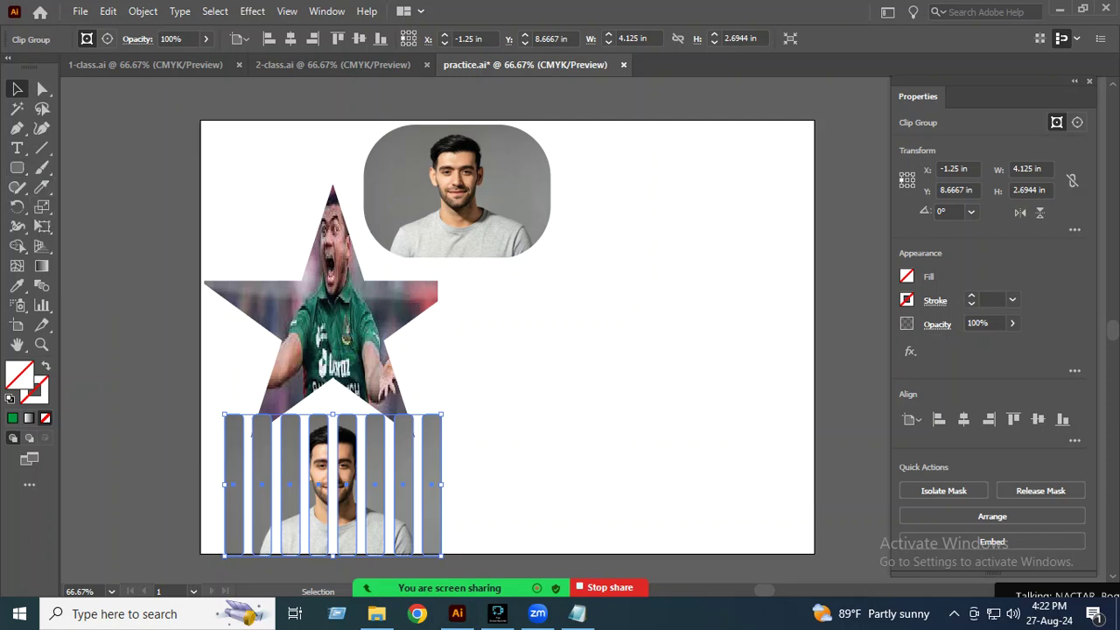
mouse_move(551, 306)
mouse_down()
mouse_move(577, 413)
mouse_move(568, 528)
mouse_up()
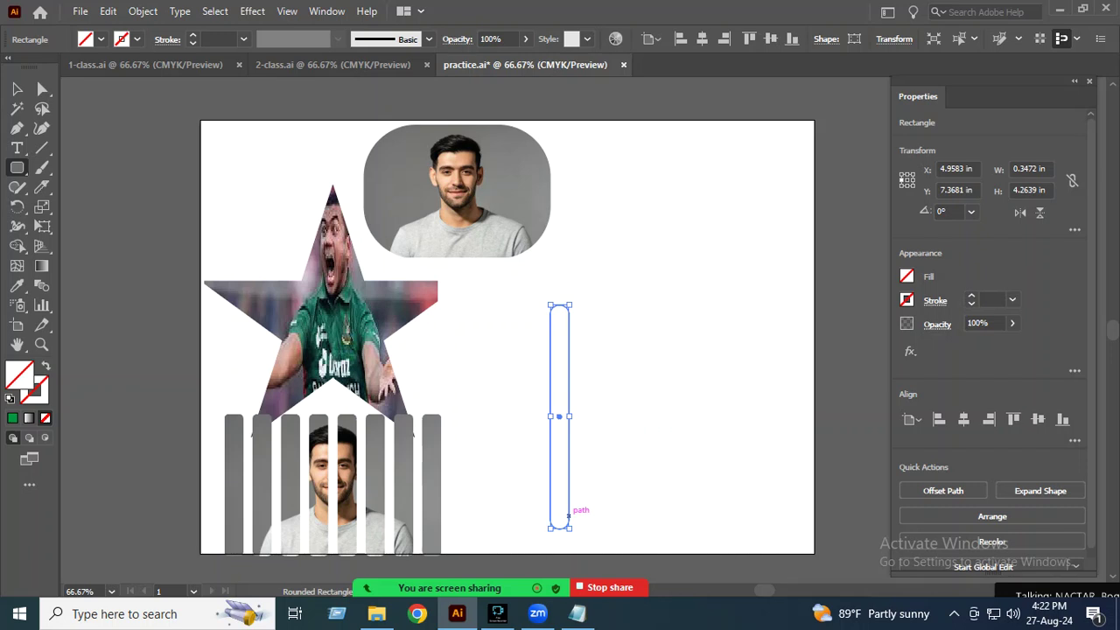
Step: Fill the rounded bar green and nudge it up and left
click(16, 89)
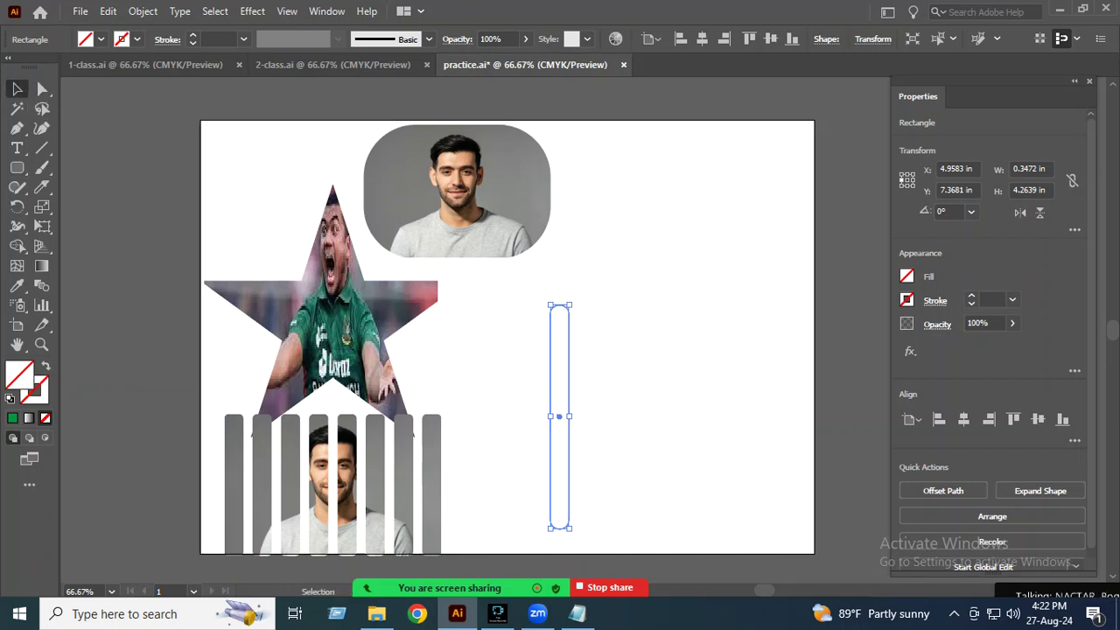
click(906, 276)
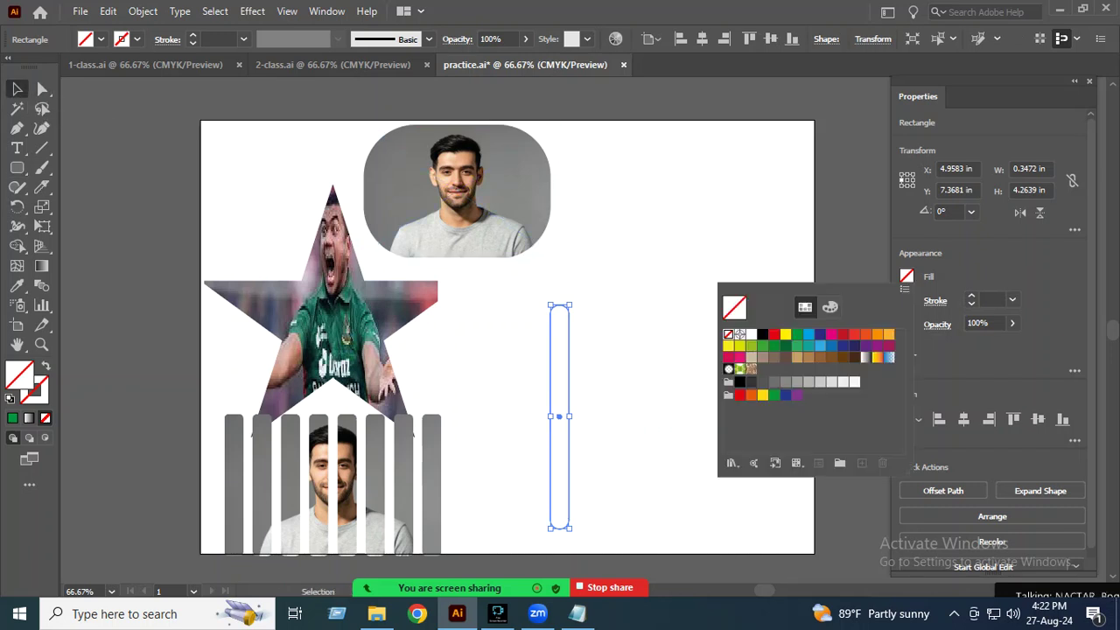
click(796, 334)
key(Escape)
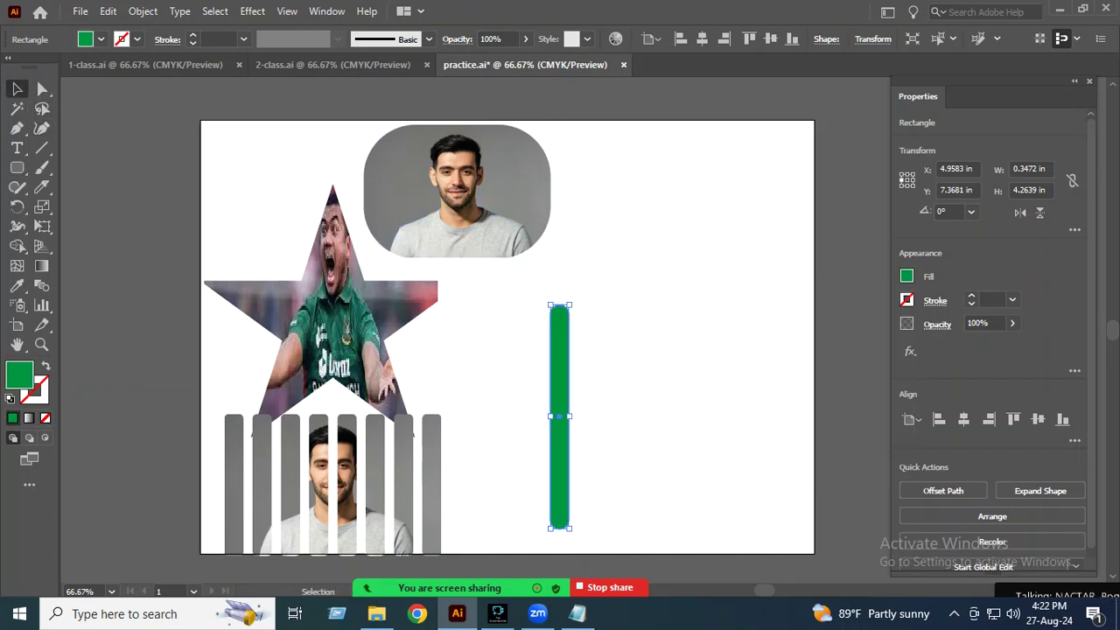
click(613, 472)
drag(568, 490, 544, 462)
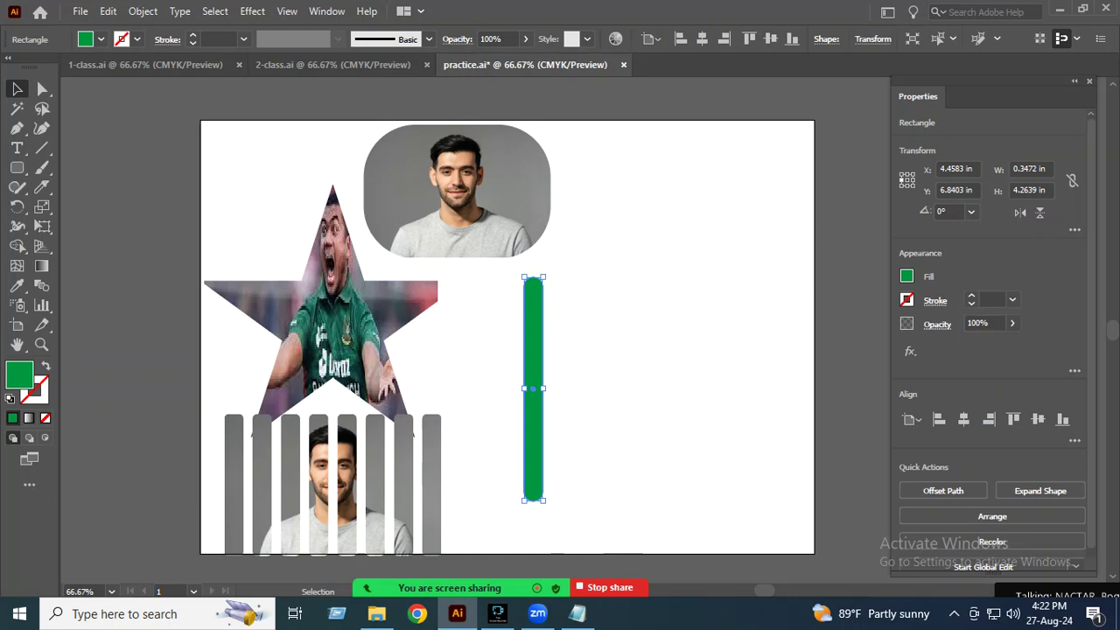
Step: Duplicate the green bar rightward with Alt-drag copies, repeating with Ctrl+D
drag(529, 279, 579, 219)
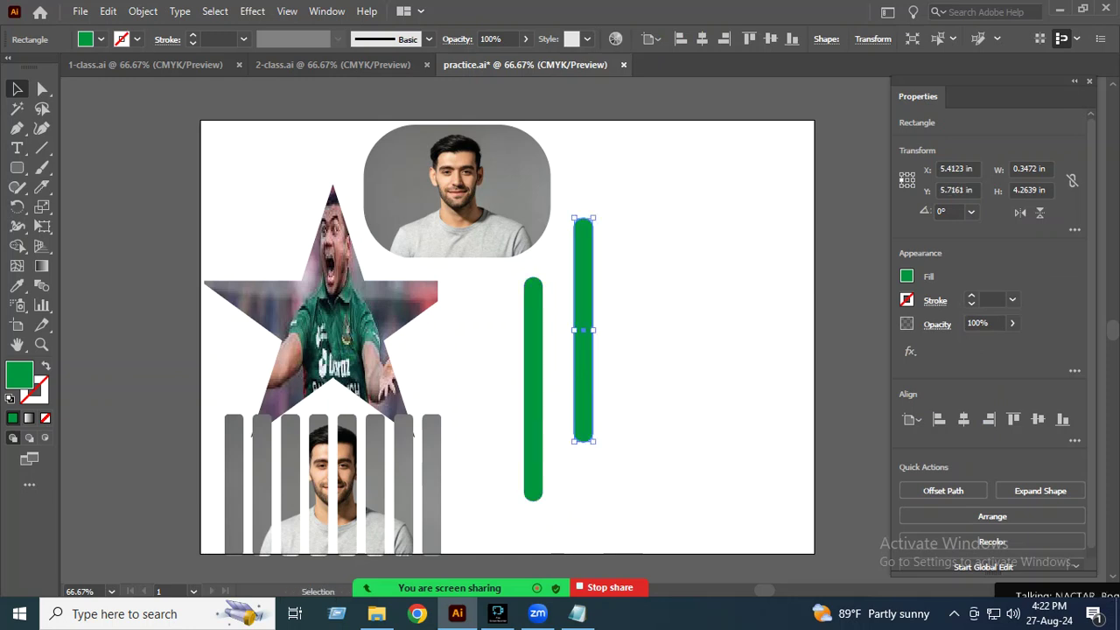
drag(583, 350, 569, 409)
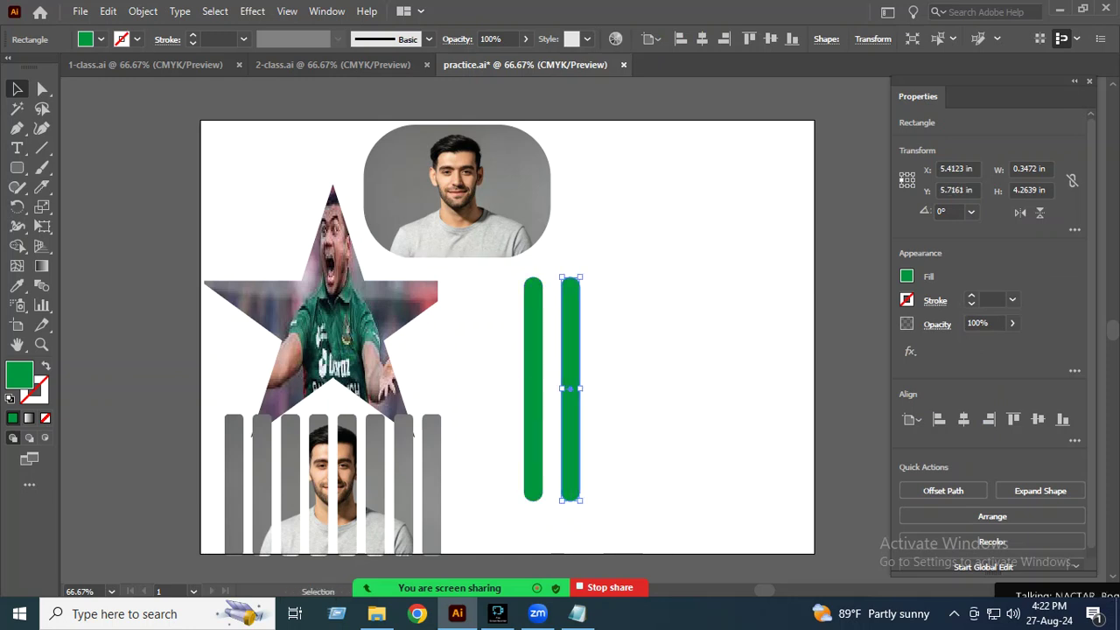
drag(569, 387, 602, 387)
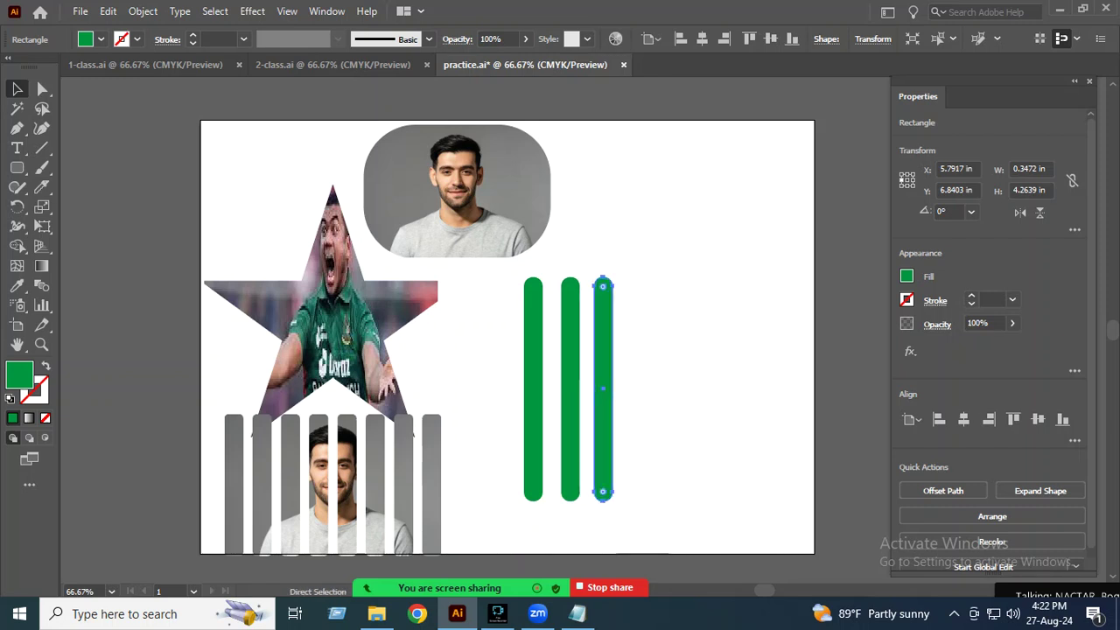
click(664, 388)
click(603, 388)
drag(603, 387, 629, 388)
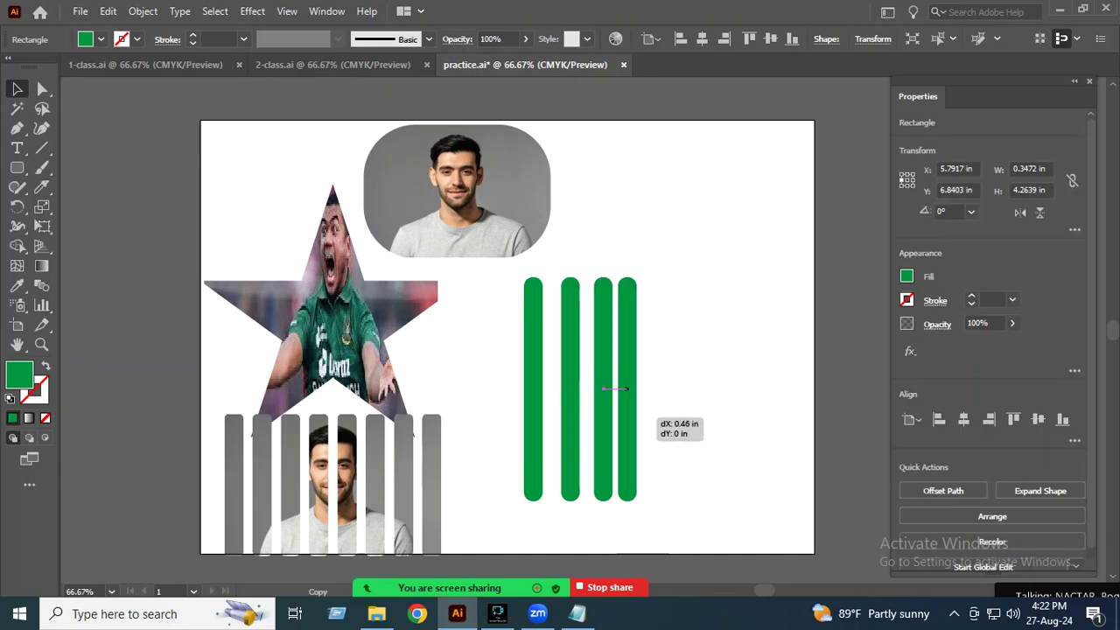
key(ctrl+d)
key(ctrl+d)
key(ctrl+d)
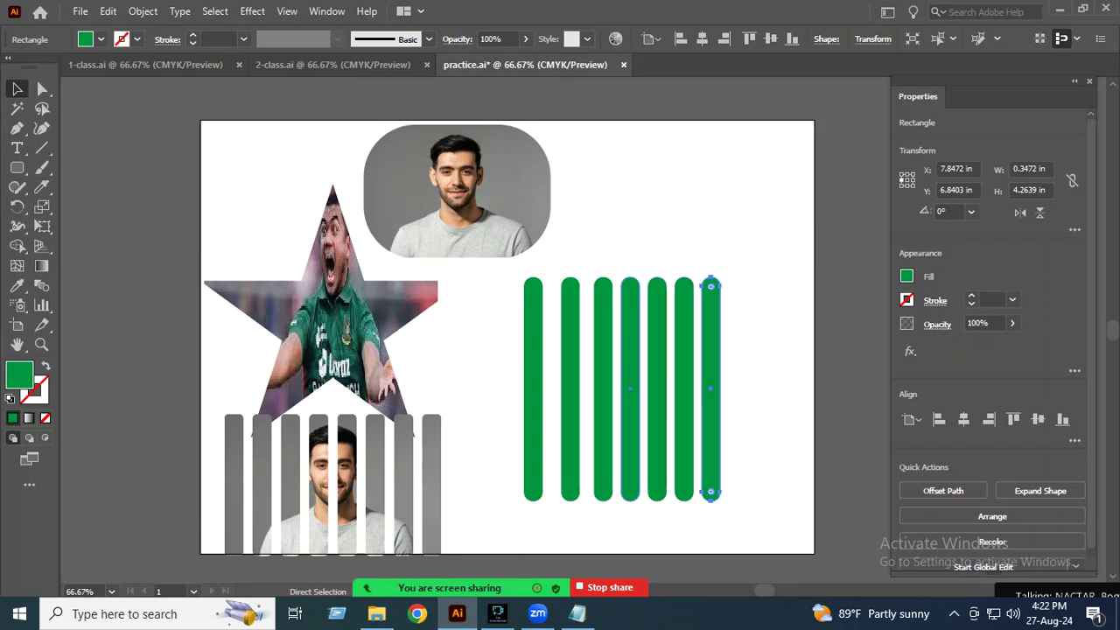
Step: Reposition the first green bar and marquee-select all seven bars
drag(532, 389, 542, 394)
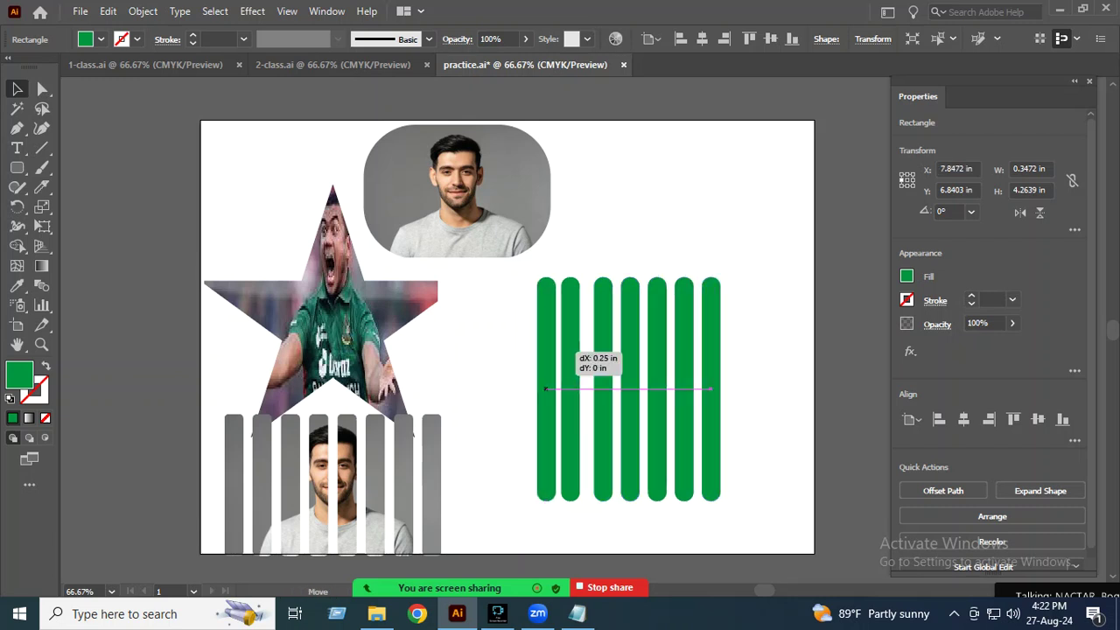
mouse_move(542, 394)
mouse_down()
mouse_move(534, 389)
mouse_move(543, 420)
mouse_move(570, 369)
mouse_move(603, 418)
mouse_move(655, 374)
mouse_move(683, 391)
mouse_move(710, 374)
mouse_up()
drag(775, 280, 499, 499)
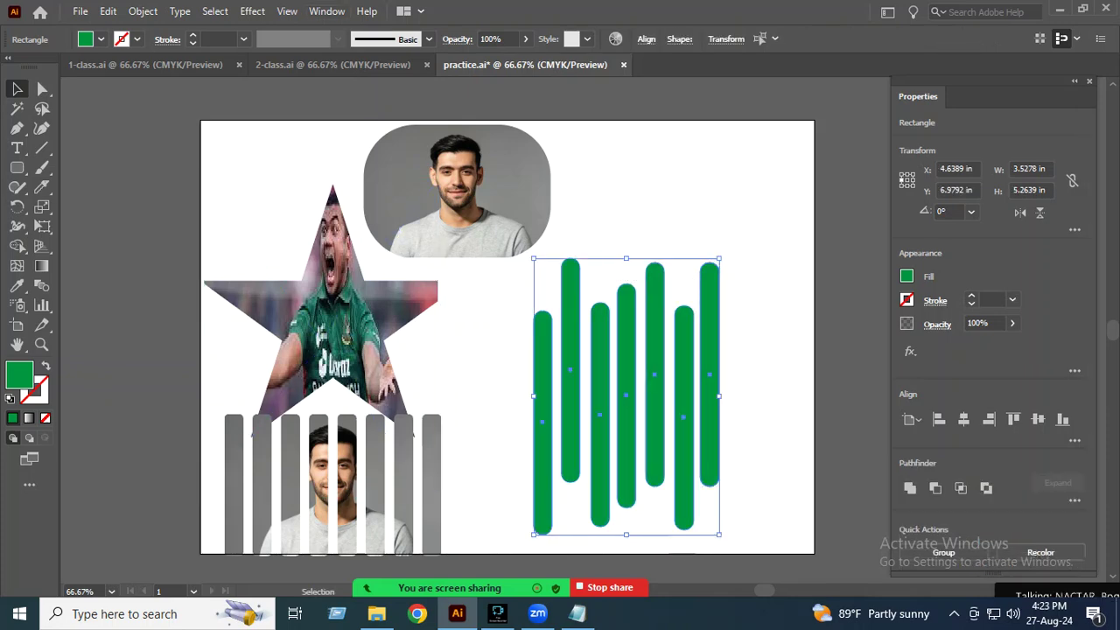
Step: In the Align panel, top-align the seven green bars using Align to Selection
click(326, 11)
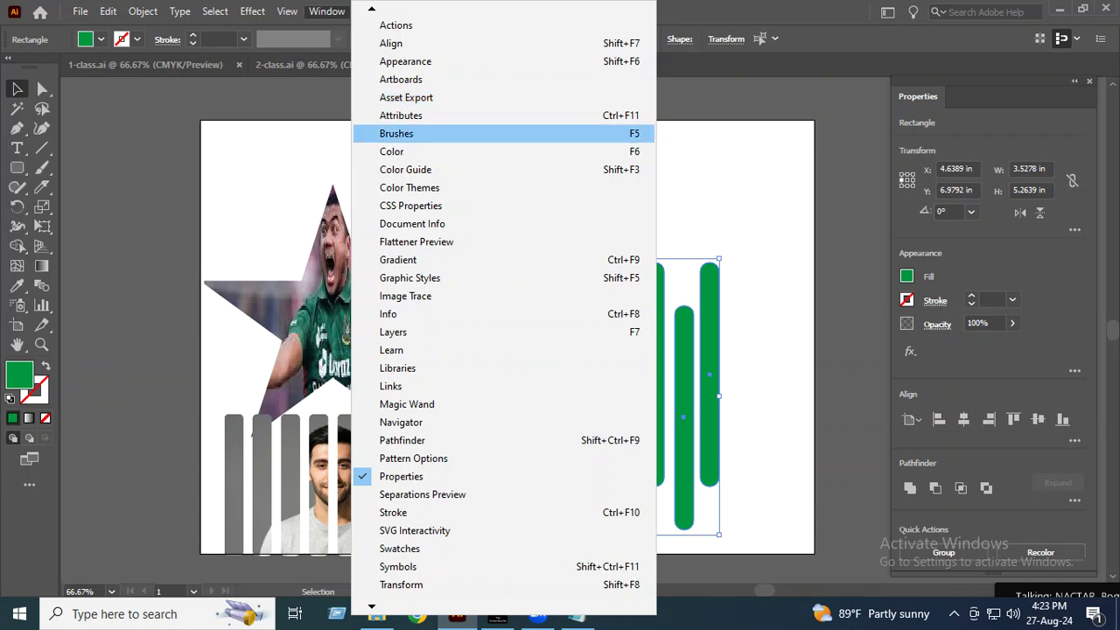
click(393, 43)
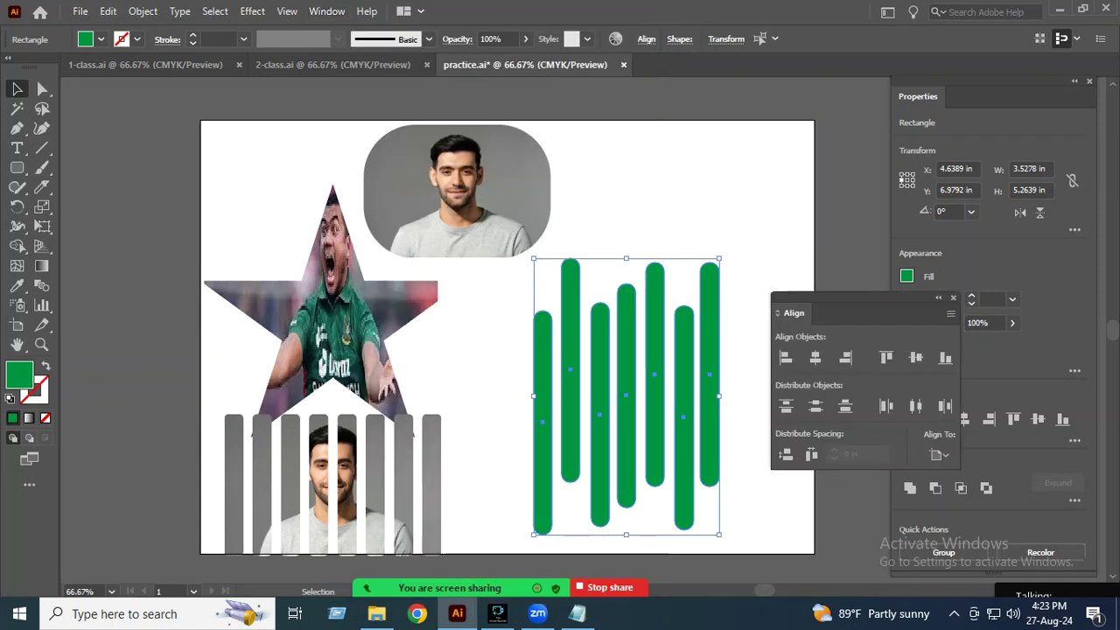
drag(857, 299, 857, 251)
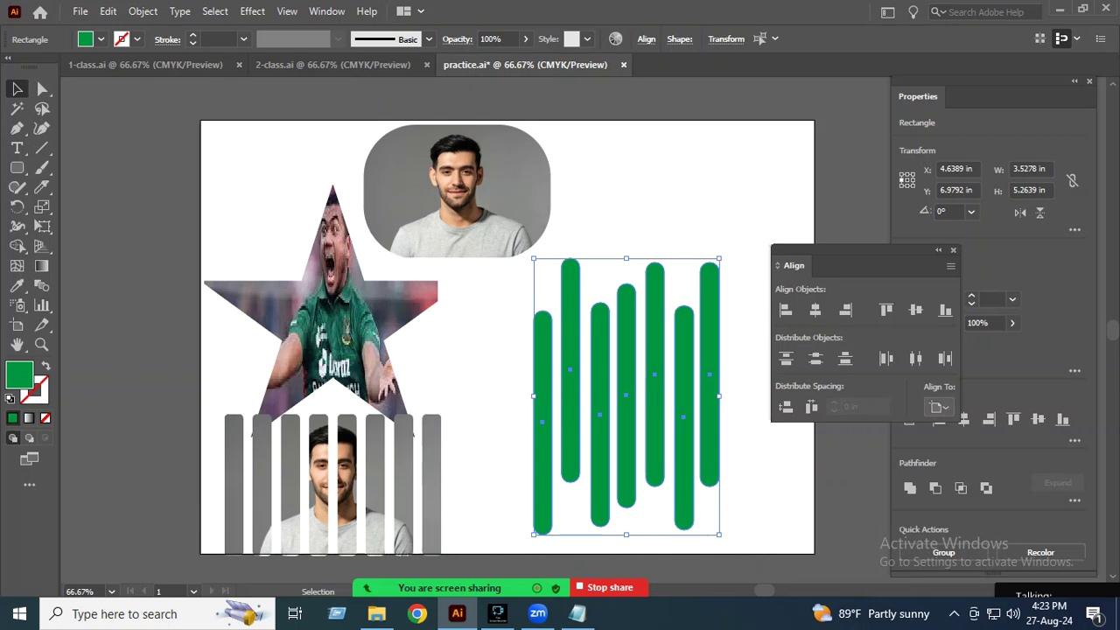
click(939, 406)
click(971, 423)
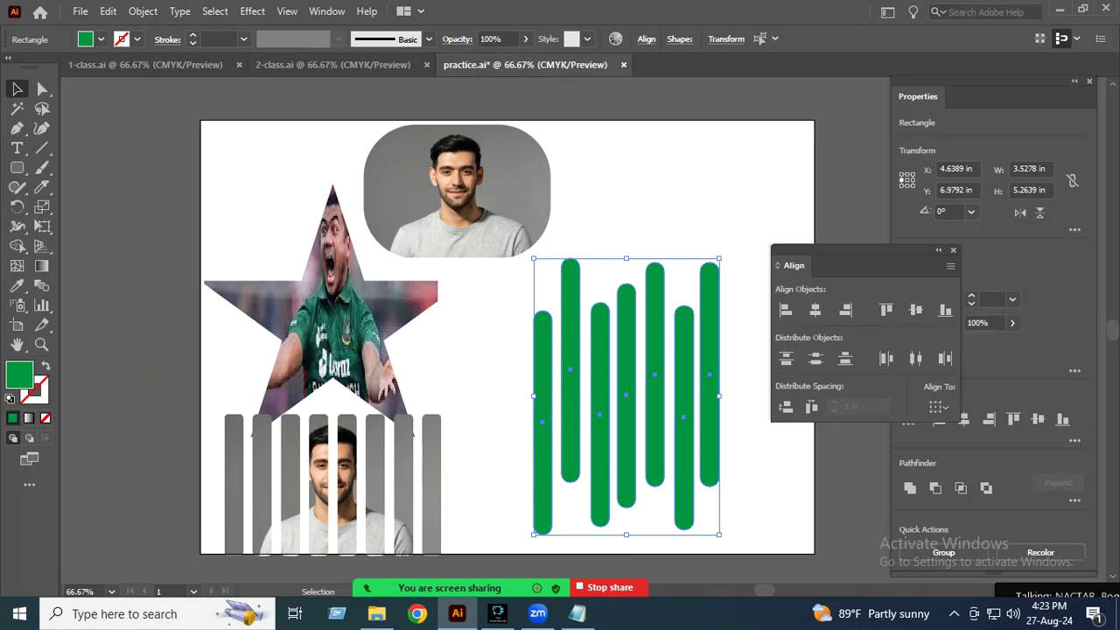
click(886, 309)
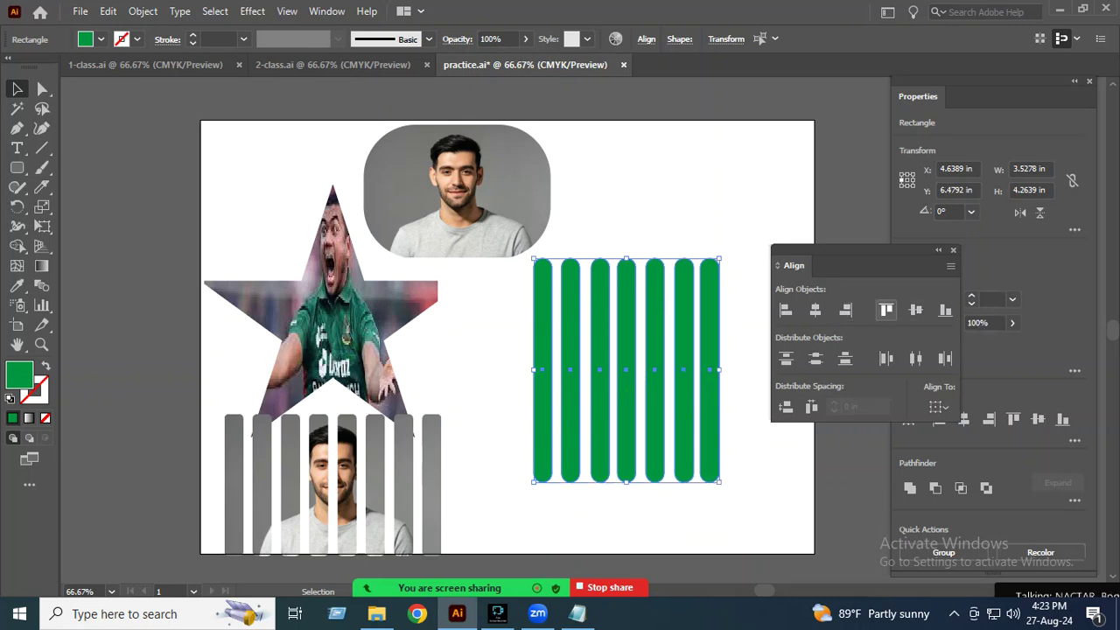
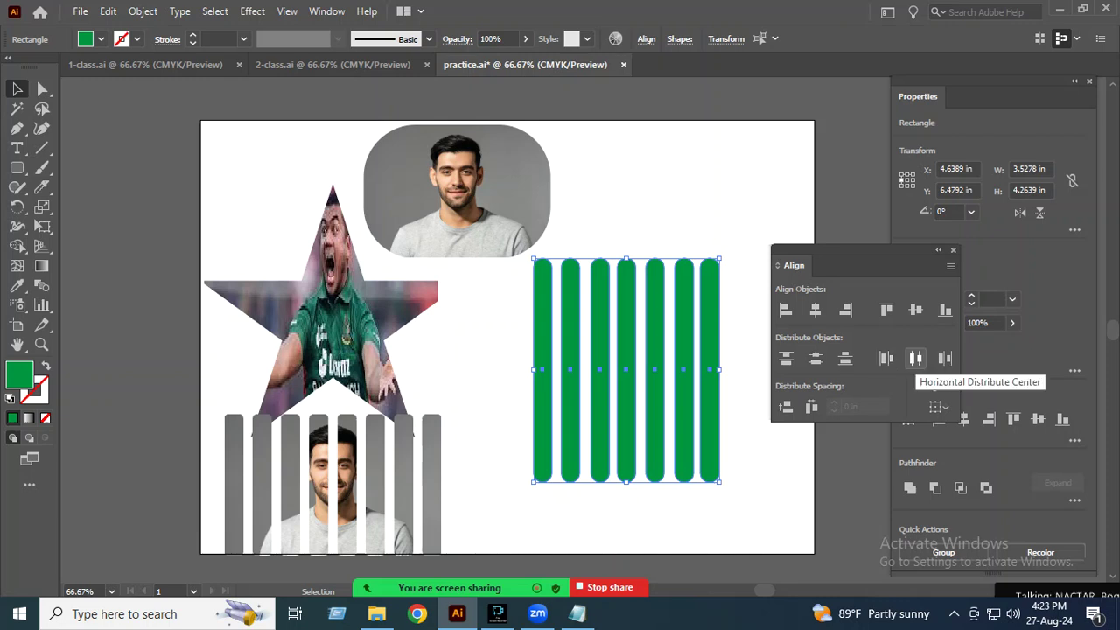
Step: Distribute the seven green bars evenly by their centres and move them slightly down
click(915, 358)
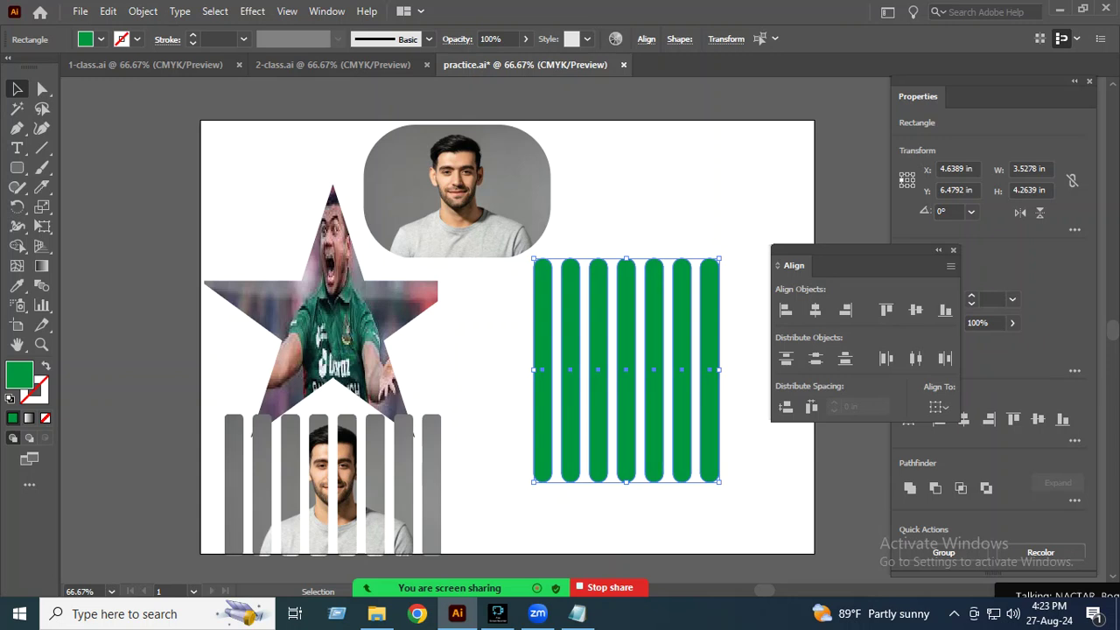
click(953, 249)
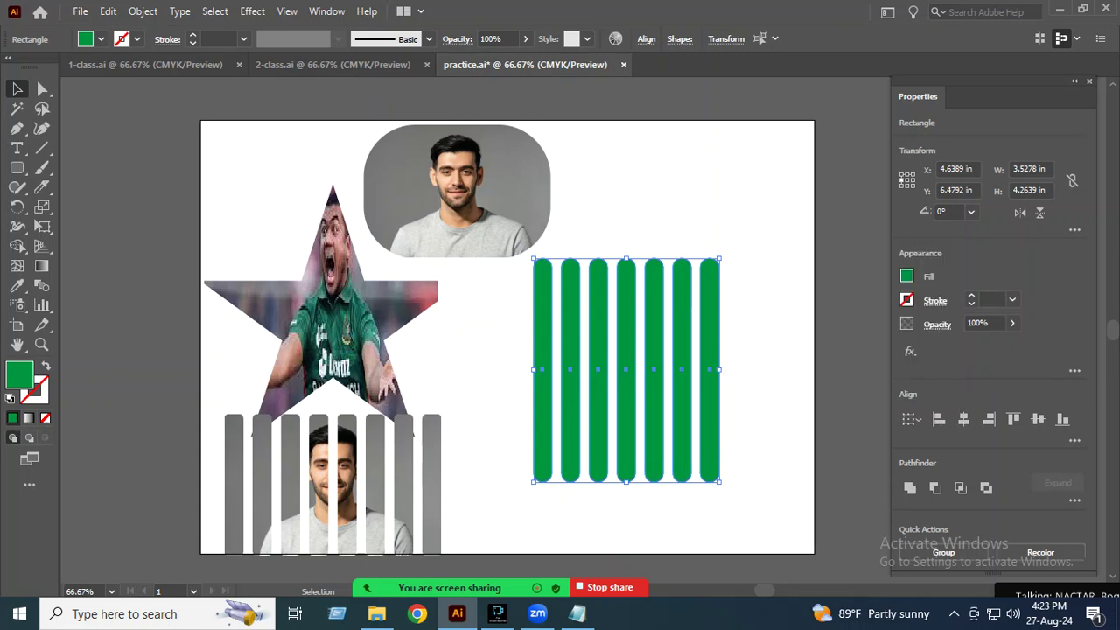
drag(710, 354, 715, 385)
Step: Select all seven green bars and join them into one compound path
key(ctrl+shift+a)
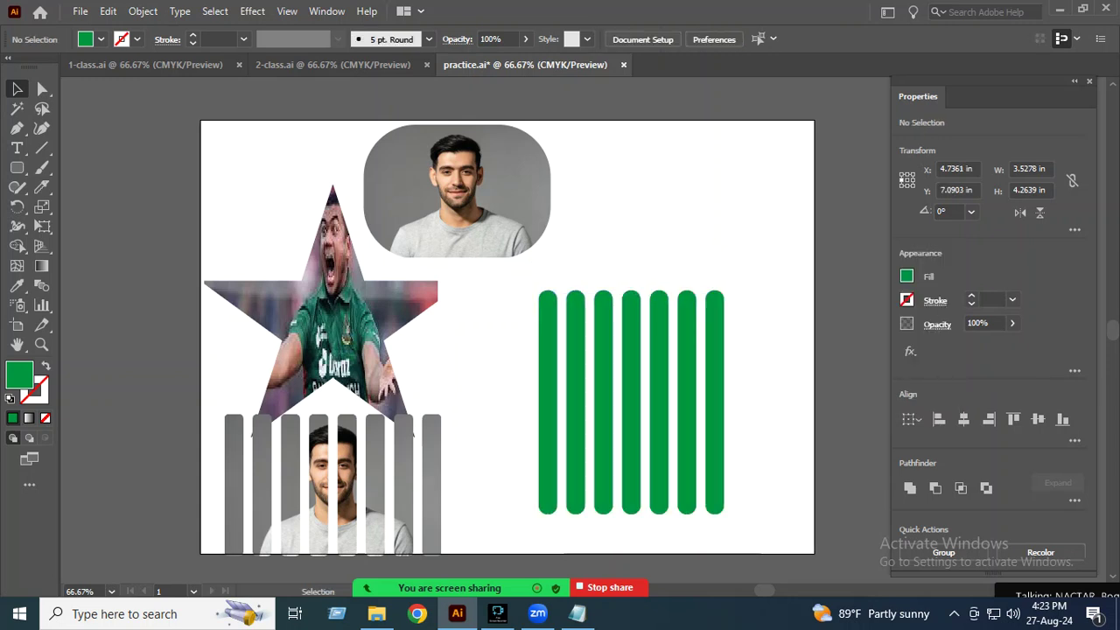
drag(779, 423, 778, 425)
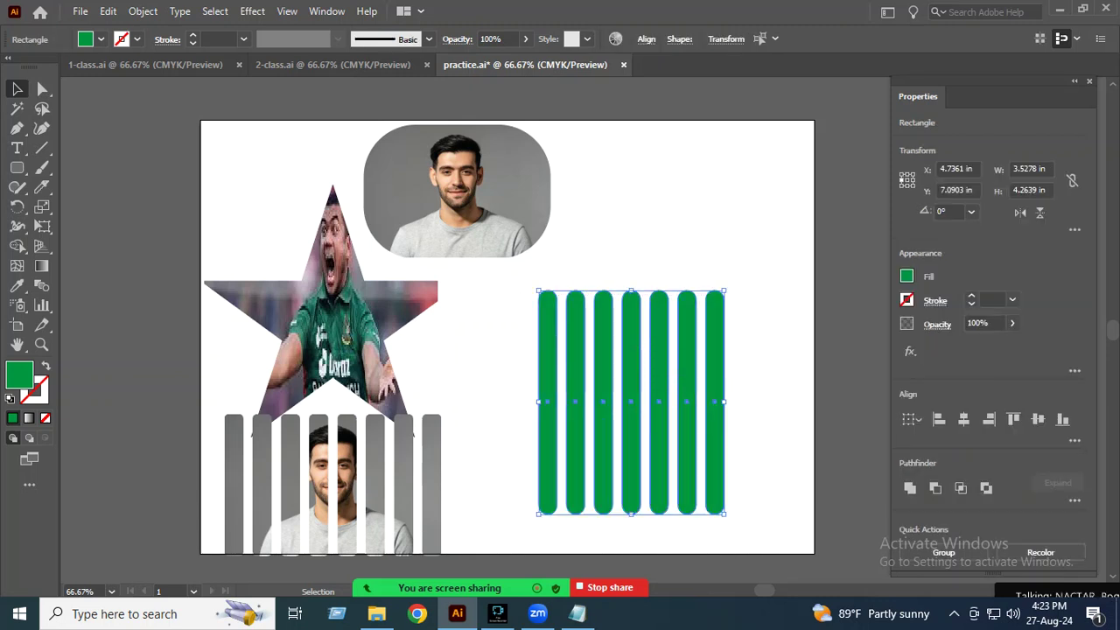
right_click(629, 349)
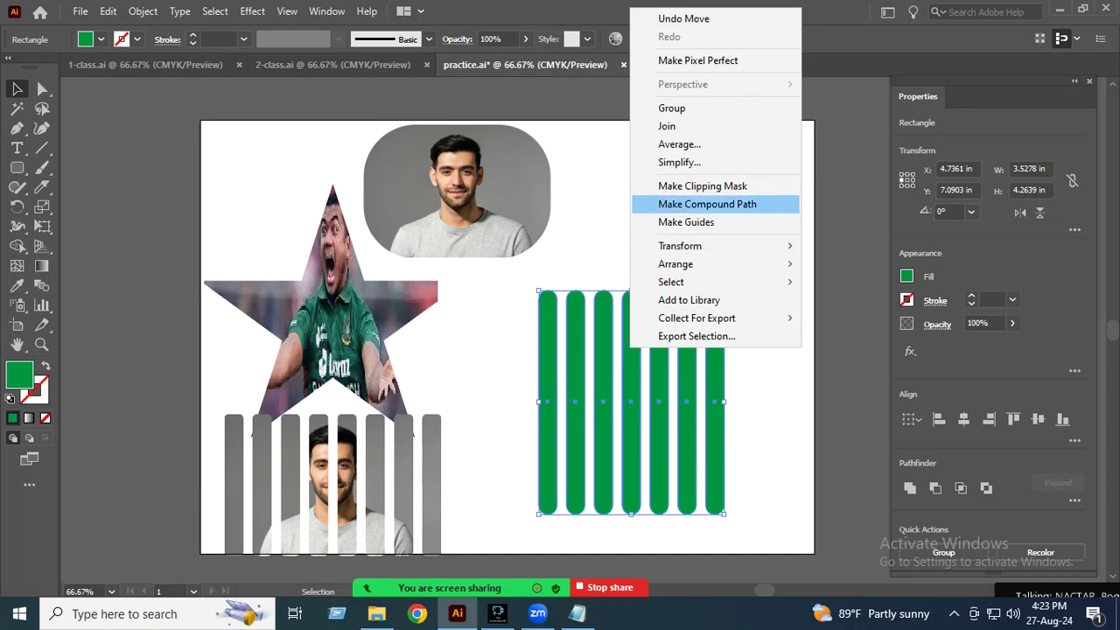
click(707, 203)
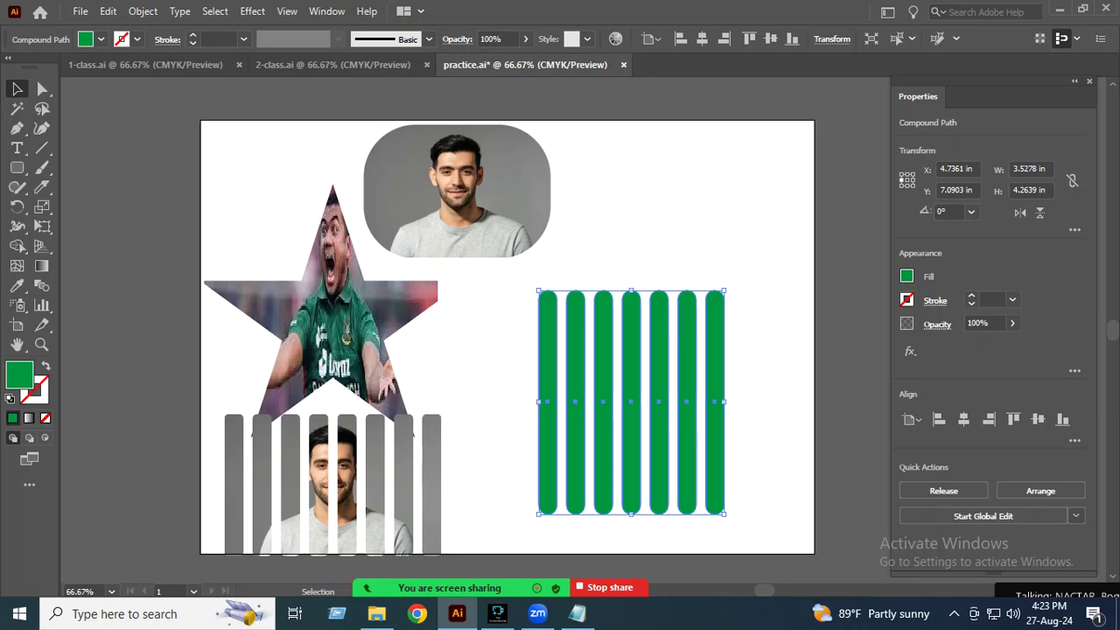
click(79, 10)
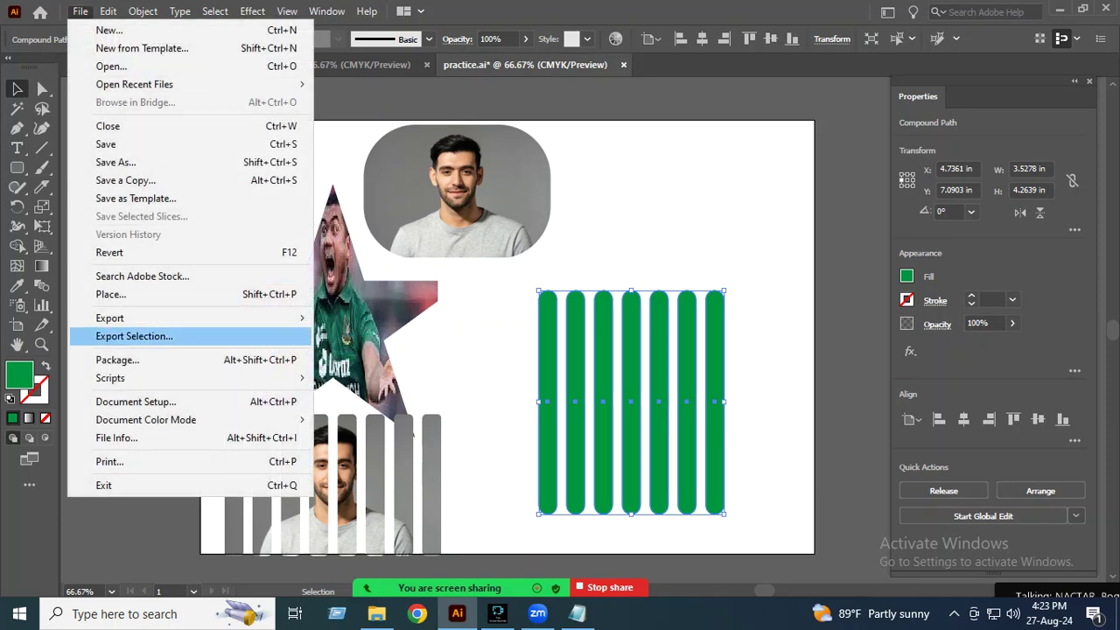
Step: Place image-157923-1699795250.jpg in a frame to the right of the star
click(111, 293)
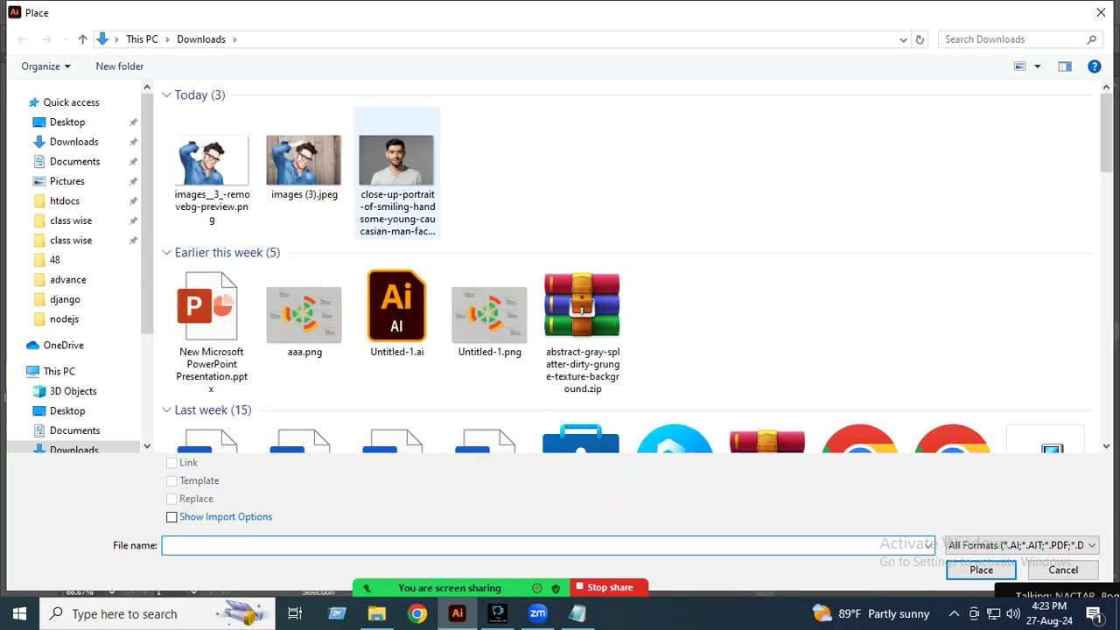
scroll(489, 376, down, 5)
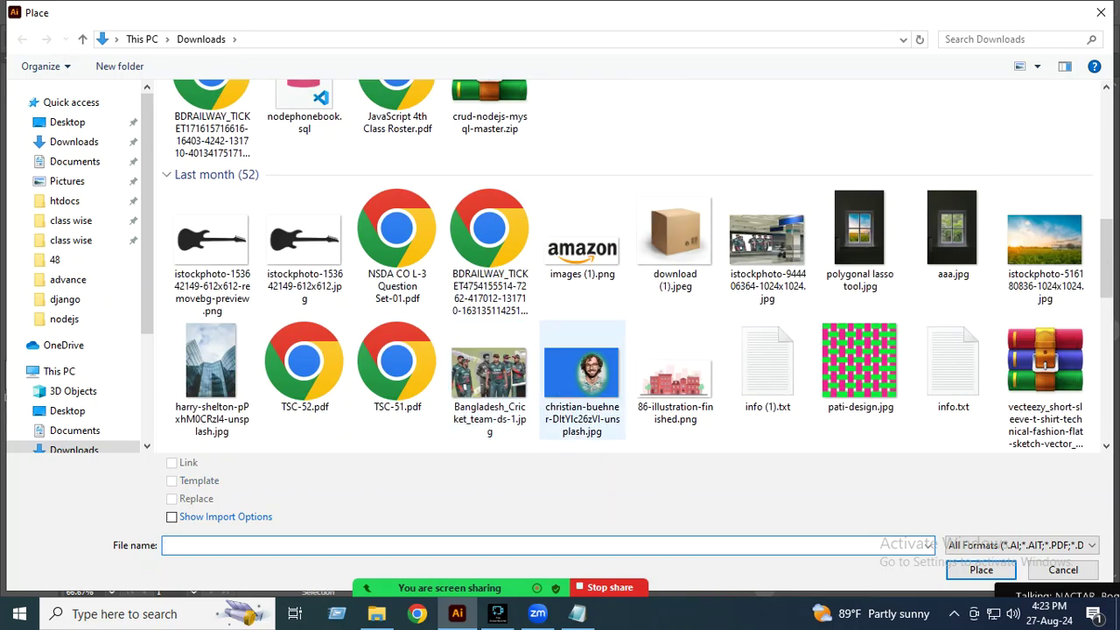
scroll(630, 376, down, 2)
scroll(630, 376, down, 5)
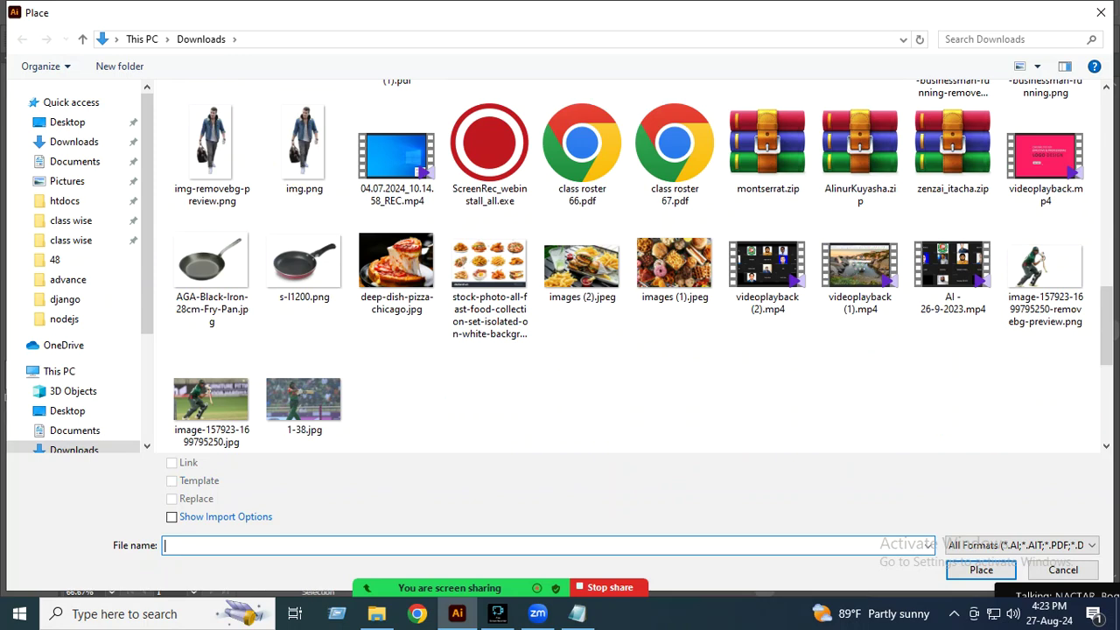
click(210, 400)
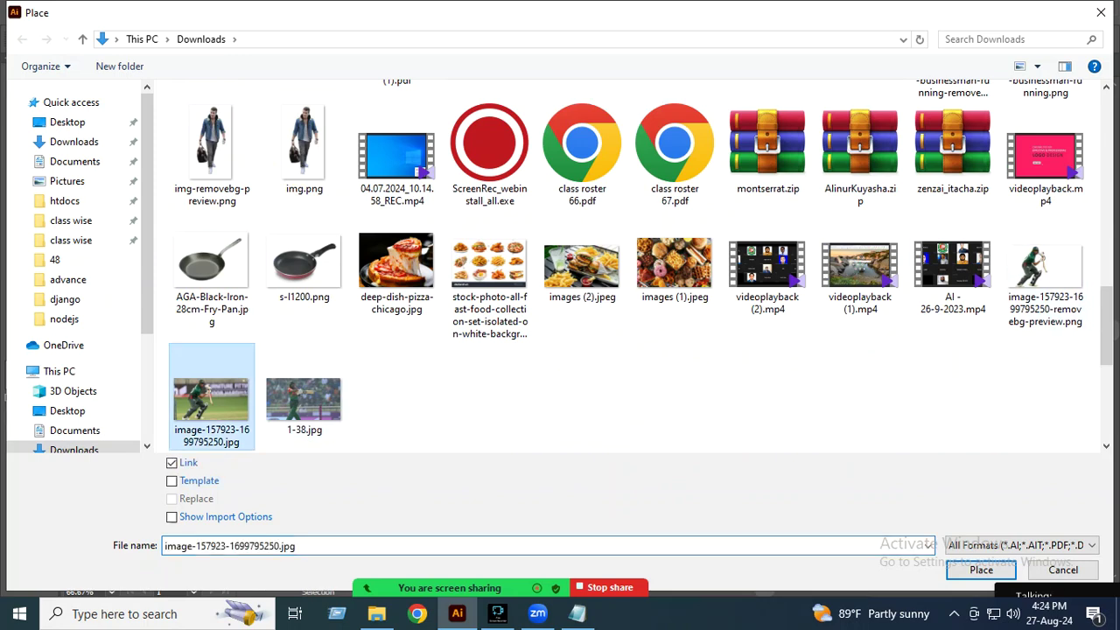
click(981, 570)
drag(478, 282, 766, 444)
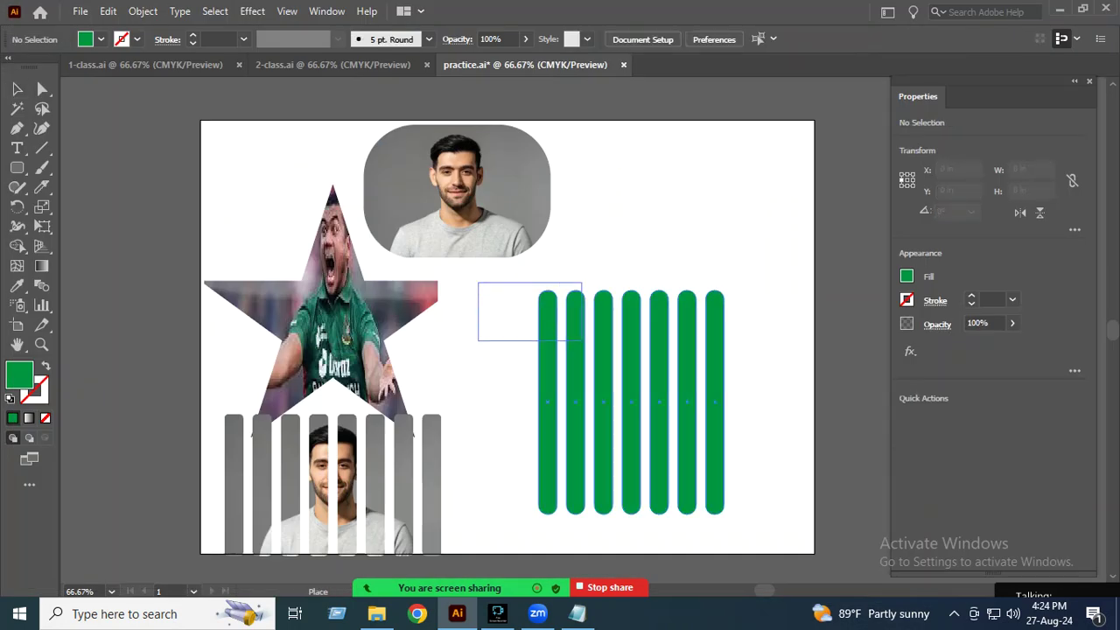
Step: Move the green bars over the cricket photo and shorten them to its bottom edge
scroll(696, 382, down, 3)
scroll(696, 382, down, 1)
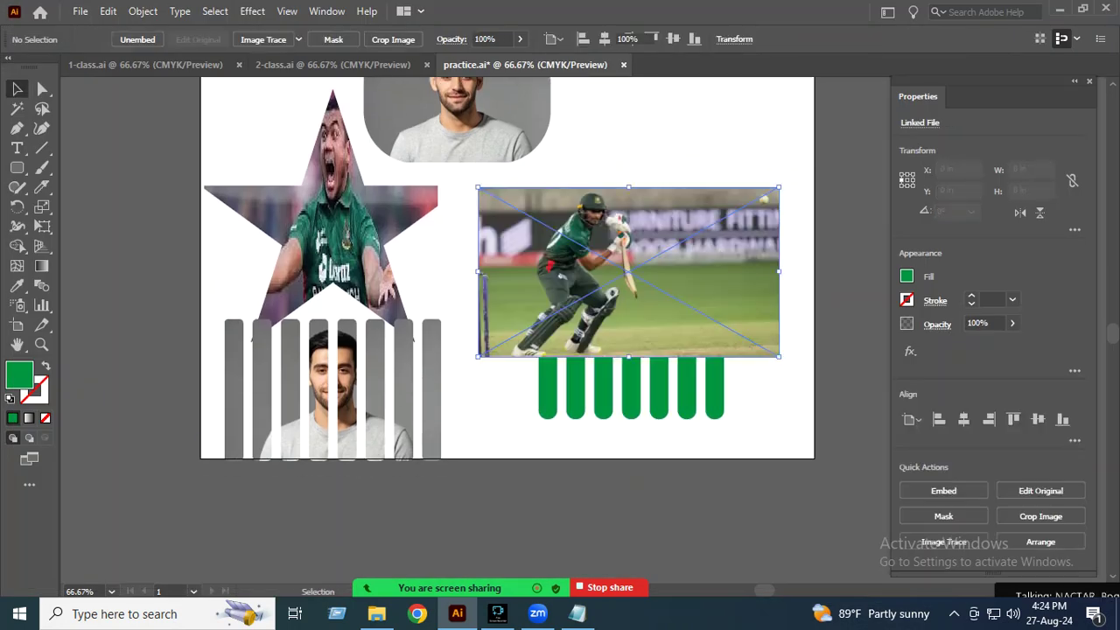
drag(713, 389, 713, 383)
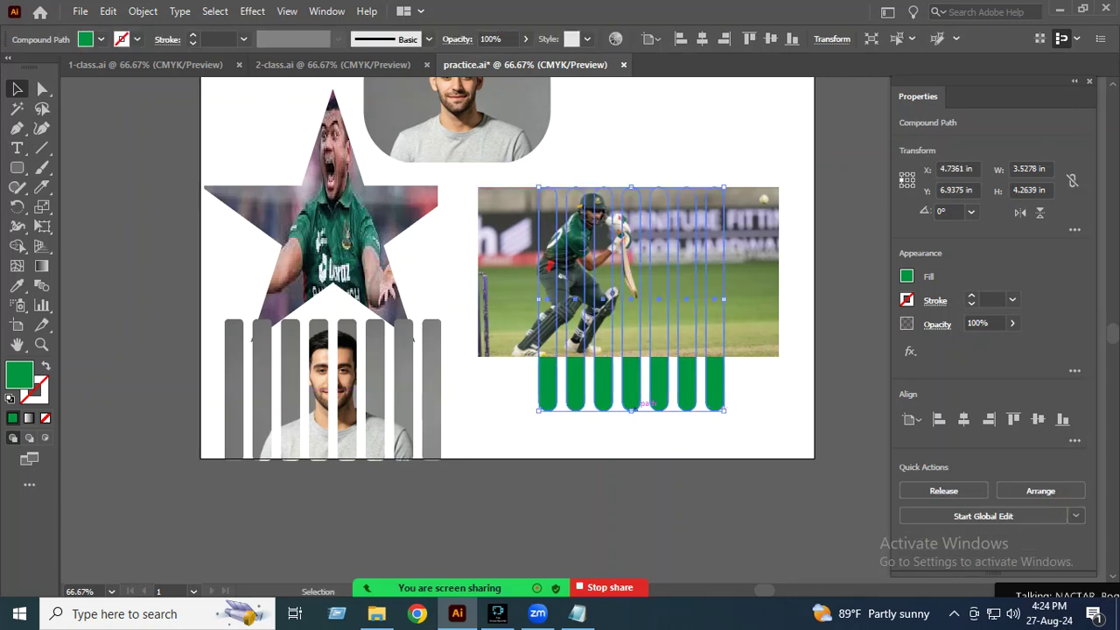
drag(632, 410, 643, 356)
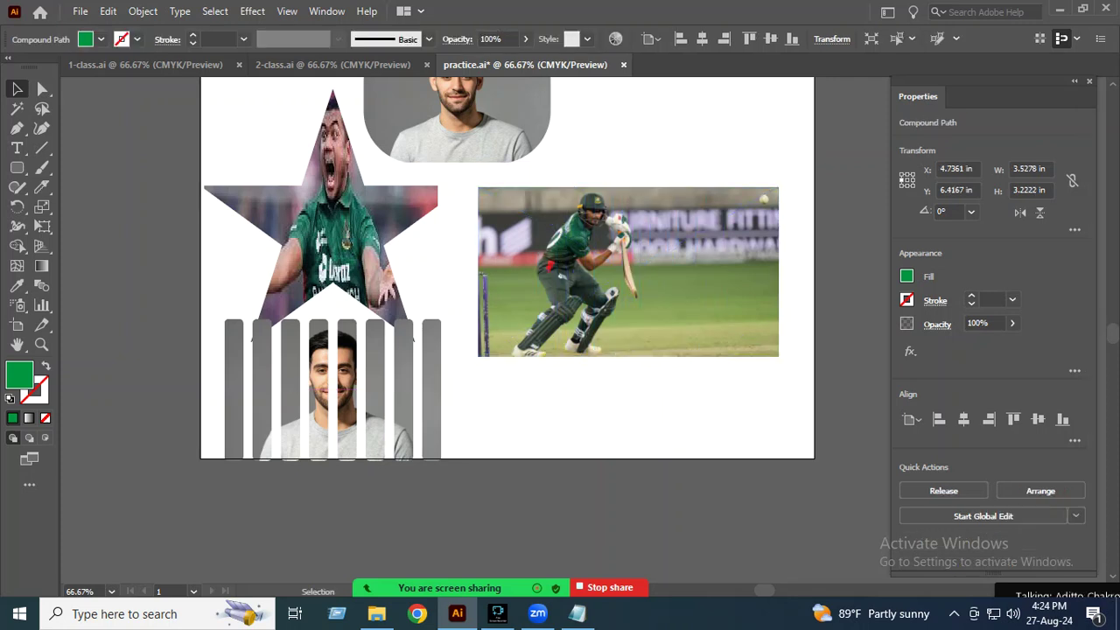
Step: Send the cricket photo to the back and widen the bars to the photo's width (5.74 in)
click(739, 234)
right_click(739, 234)
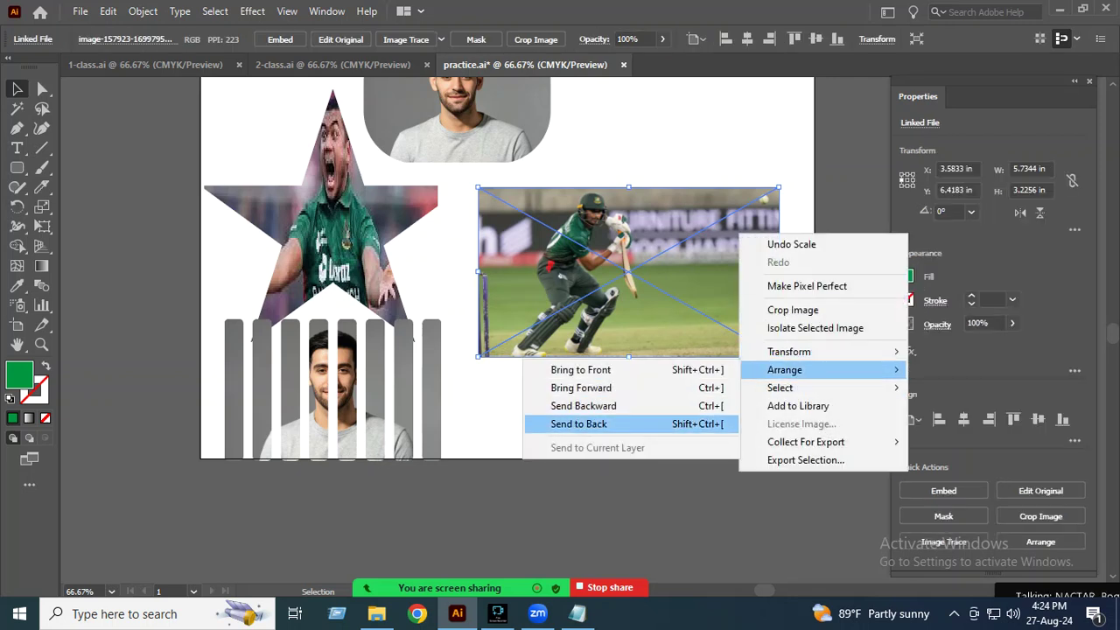
click(578, 423)
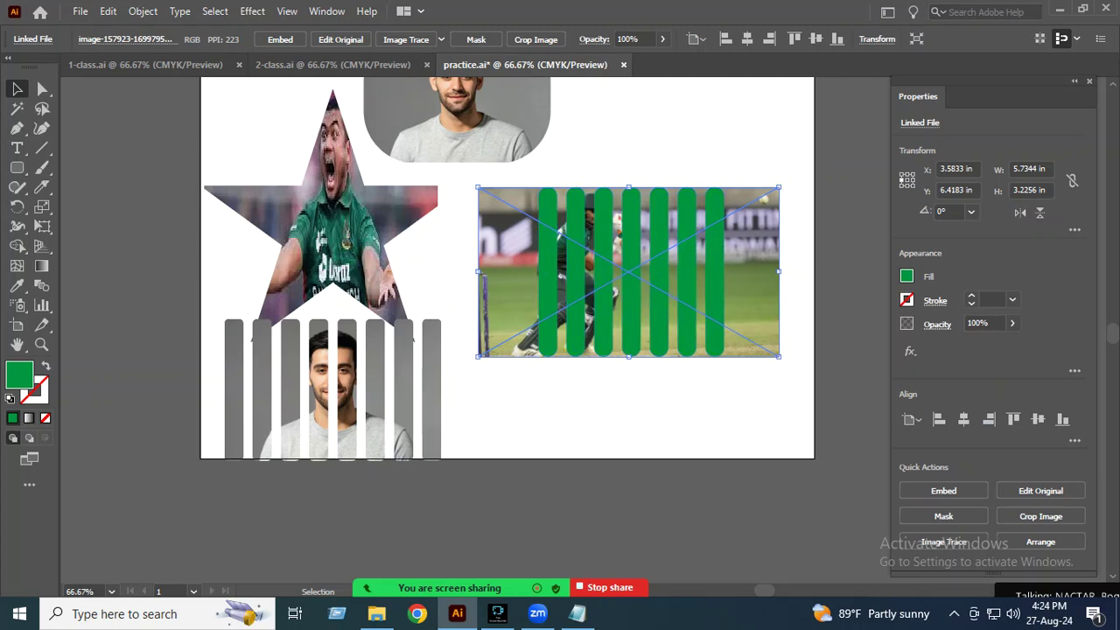
click(717, 271)
drag(725, 271, 779, 271)
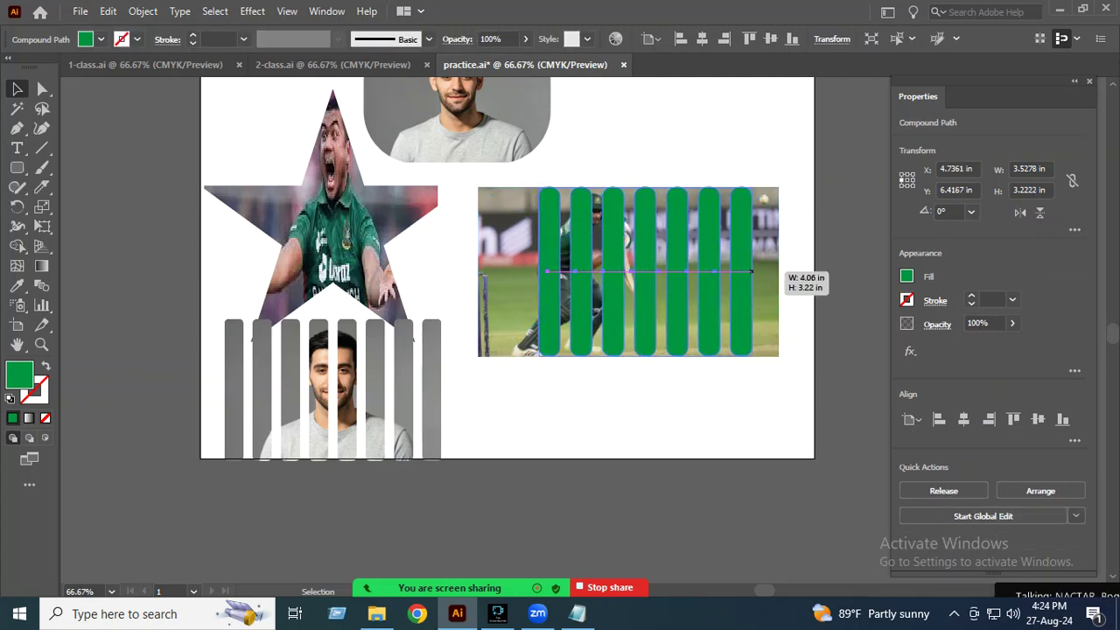
mouse_move(479, 271)
mouse_down()
mouse_move(539, 270)
mouse_move(477, 268)
mouse_up()
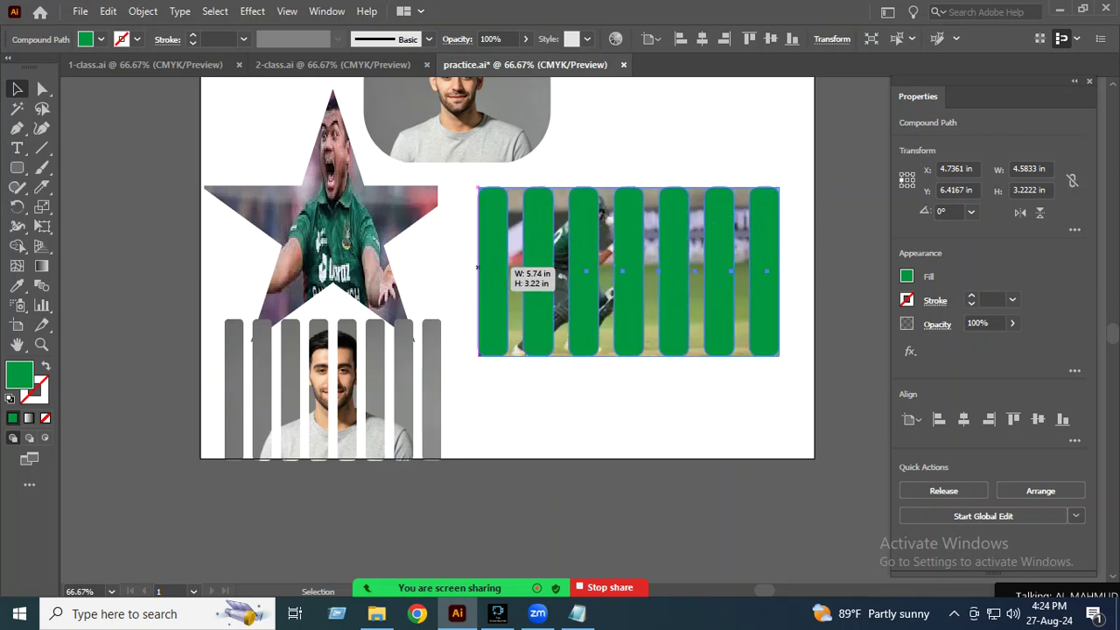
drag(477, 268, 477, 269)
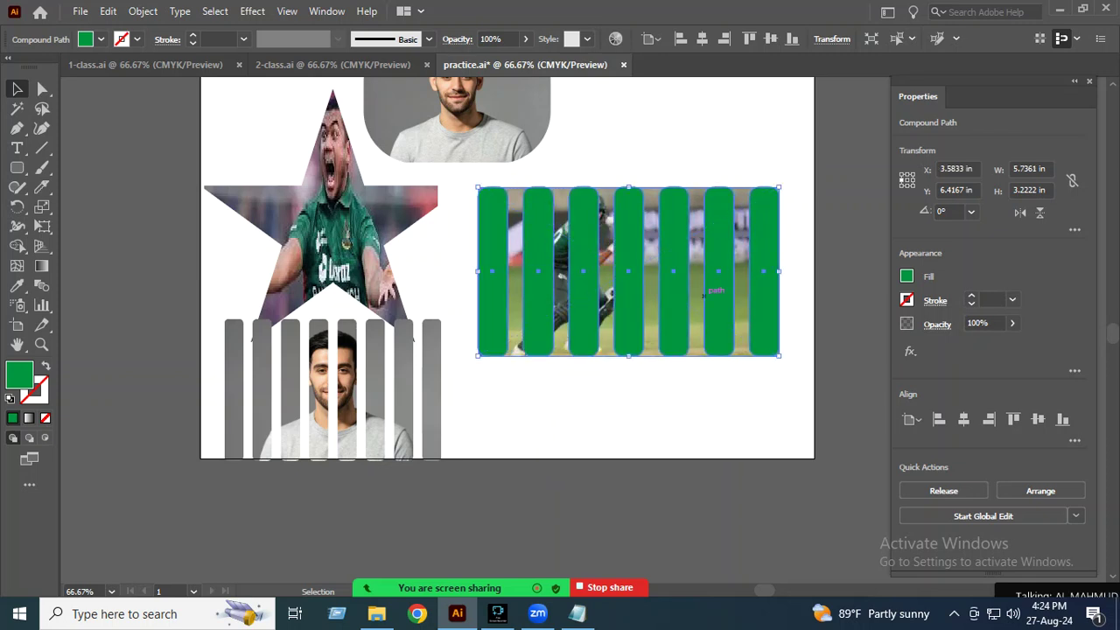
Step: Select the bars and photo together and make a clipping mask
key(ctrl+shift+a)
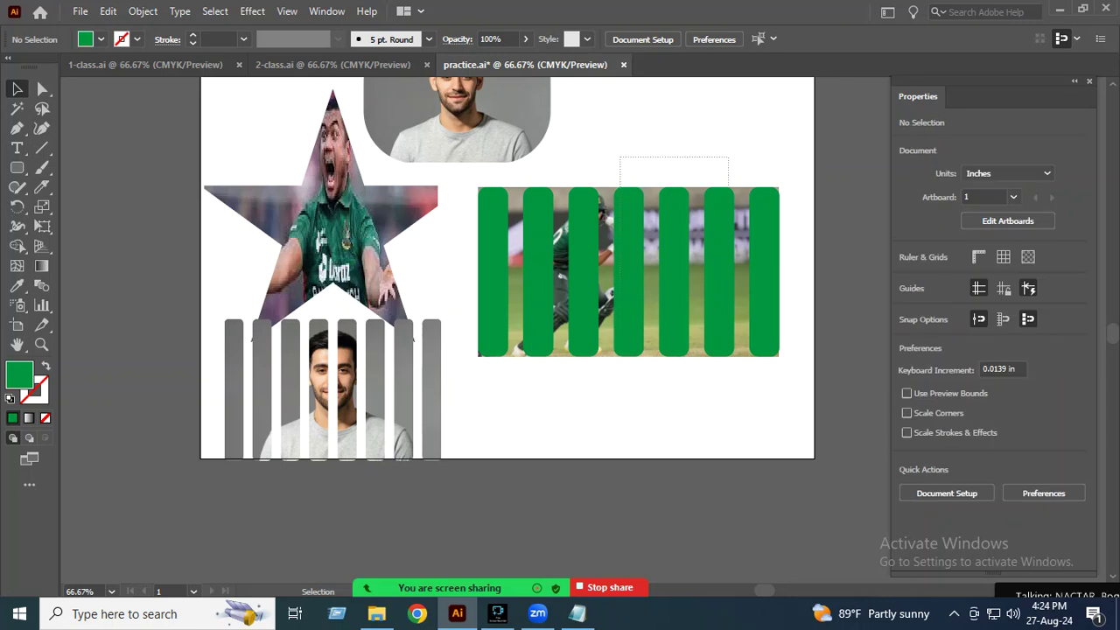
drag(796, 376, 682, 288)
right_click(677, 246)
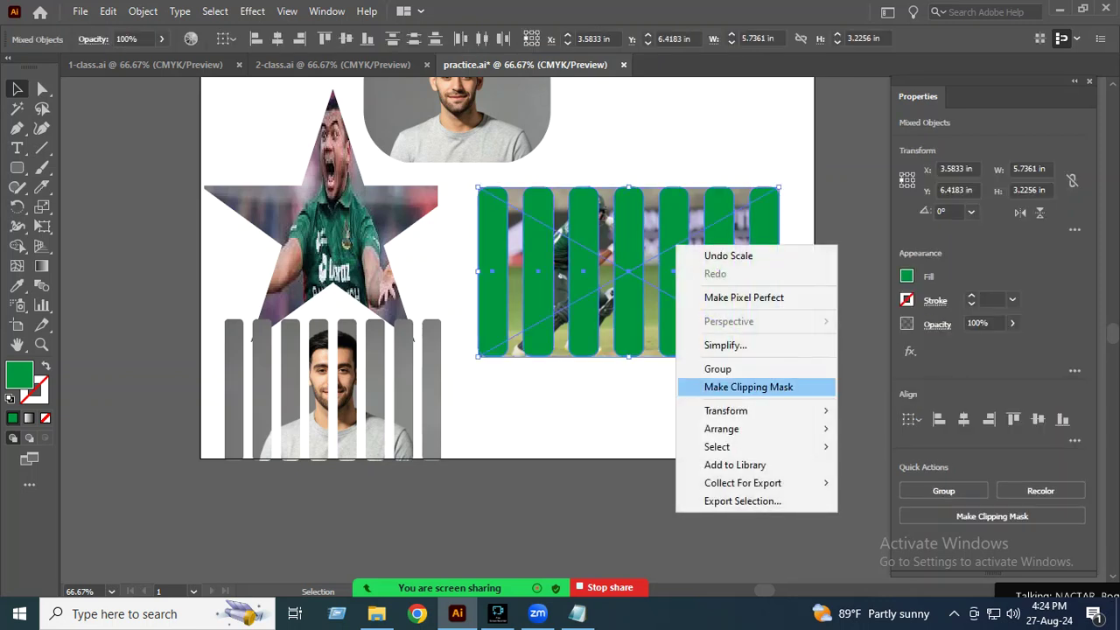
click(747, 386)
key(ctrl+shift+a)
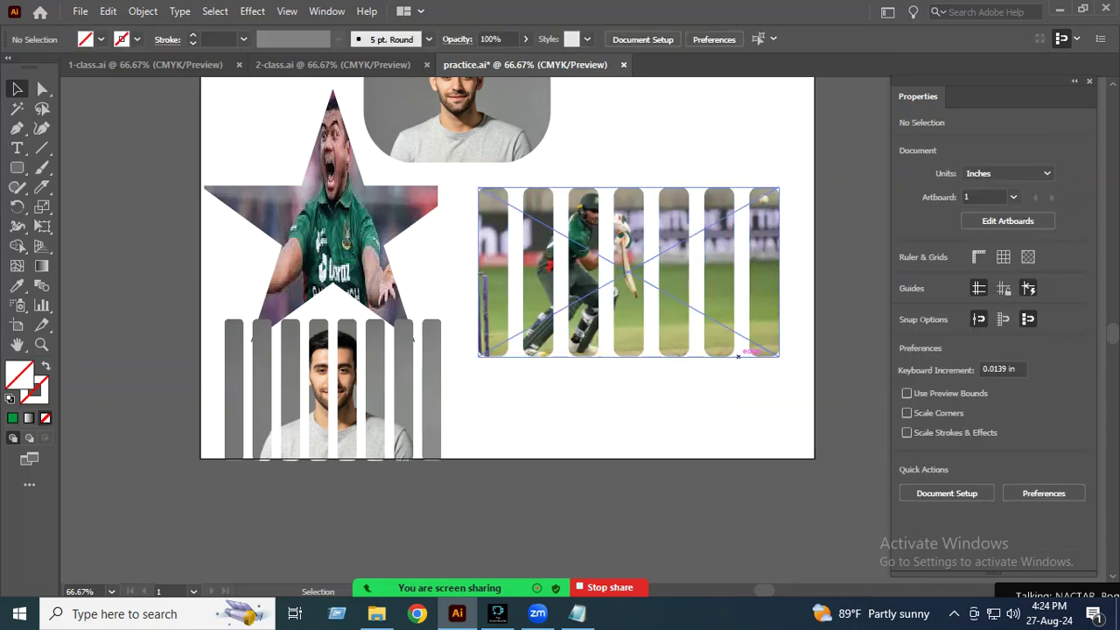
scroll(761, 441, up, 3)
Step: Undo the trial moves and clipping, then move the cricket photo up and right
drag(385, 376, 328, 263)
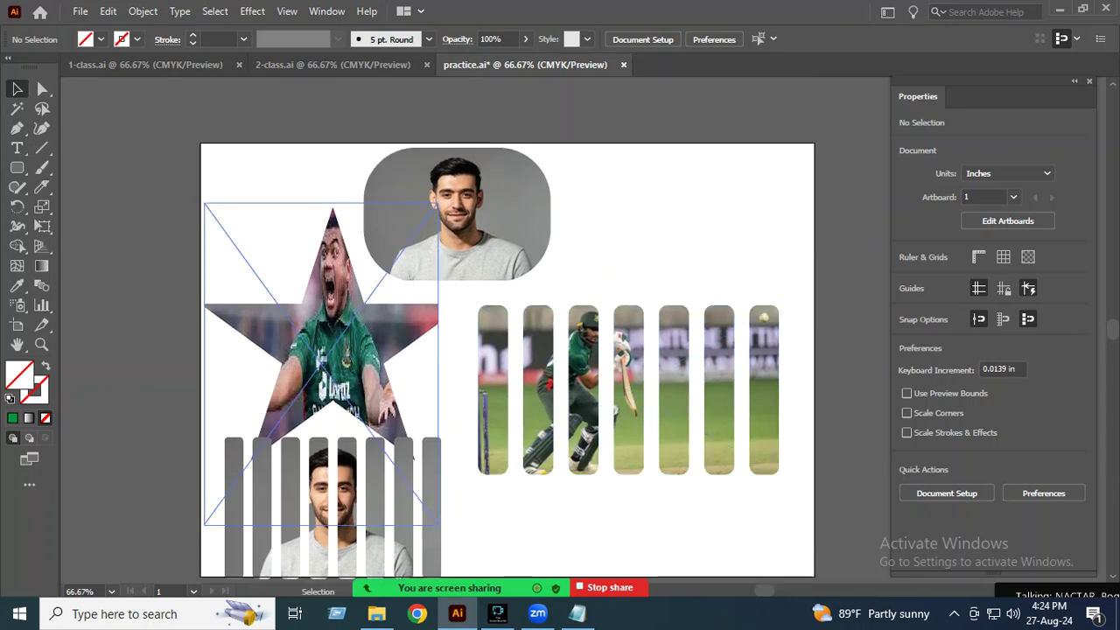
drag(501, 232, 744, 228)
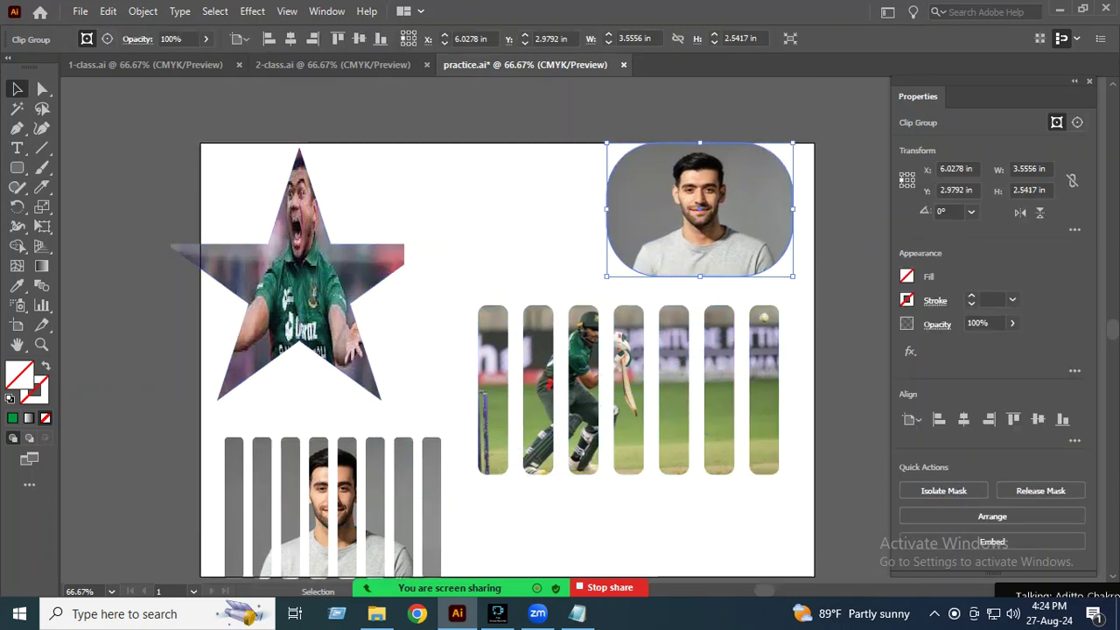
key(shift+Down)
key(ctrl+shift+a)
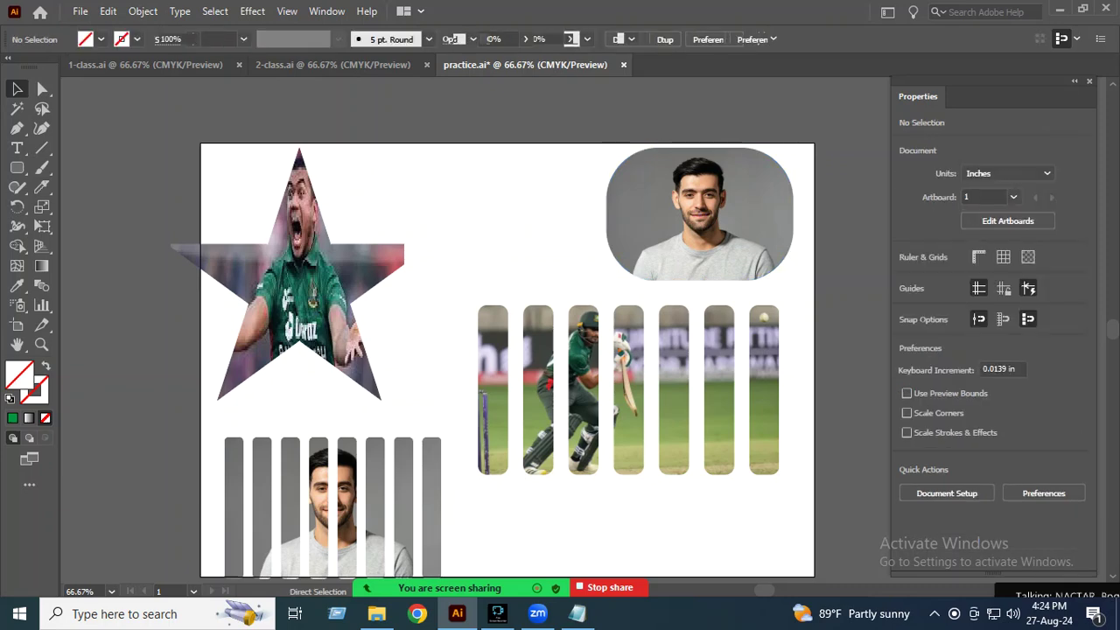
key(ctrl+z)
key(ctrl+z)
key(ctrl+z)
key(ctrl+z)
key(ctrl+z)
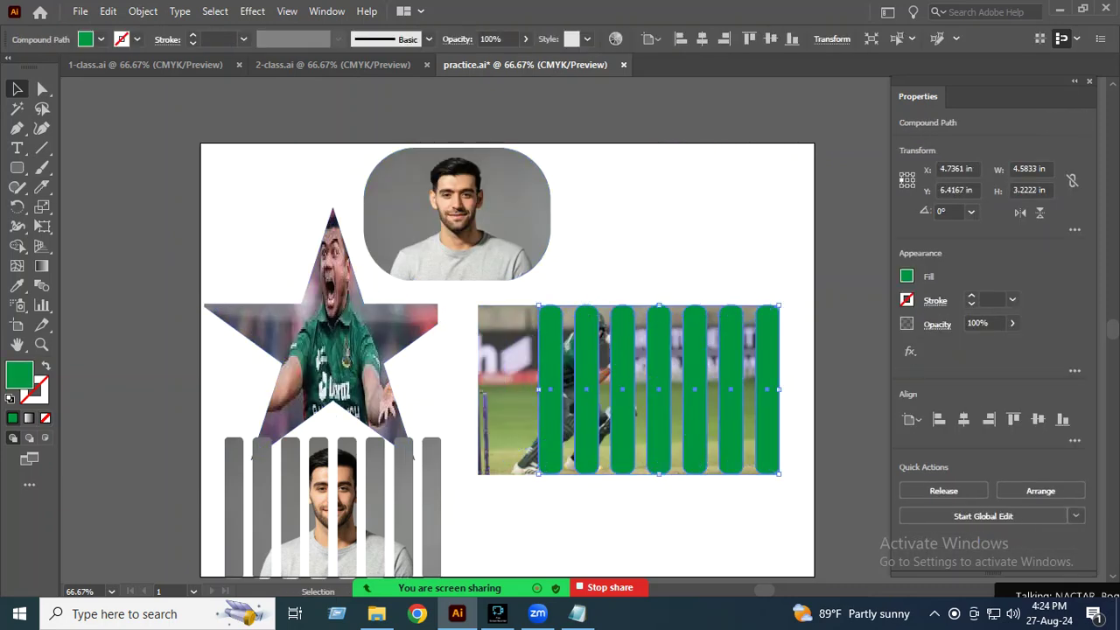
key(ctrl+shift+a)
mouse_move(637, 440)
mouse_down()
mouse_move(673, 304)
mouse_move(667, 280)
mouse_up()
Step: Release the green stripes' compound path into separate rectangles
click(569, 406)
right_click(730, 390)
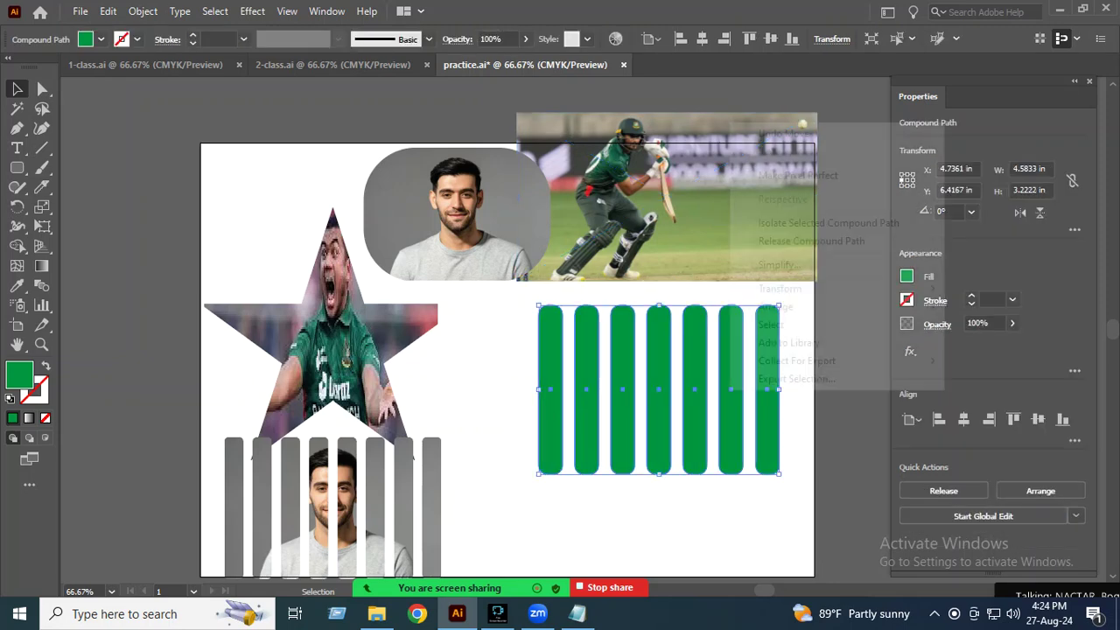
mouse_move(779, 289)
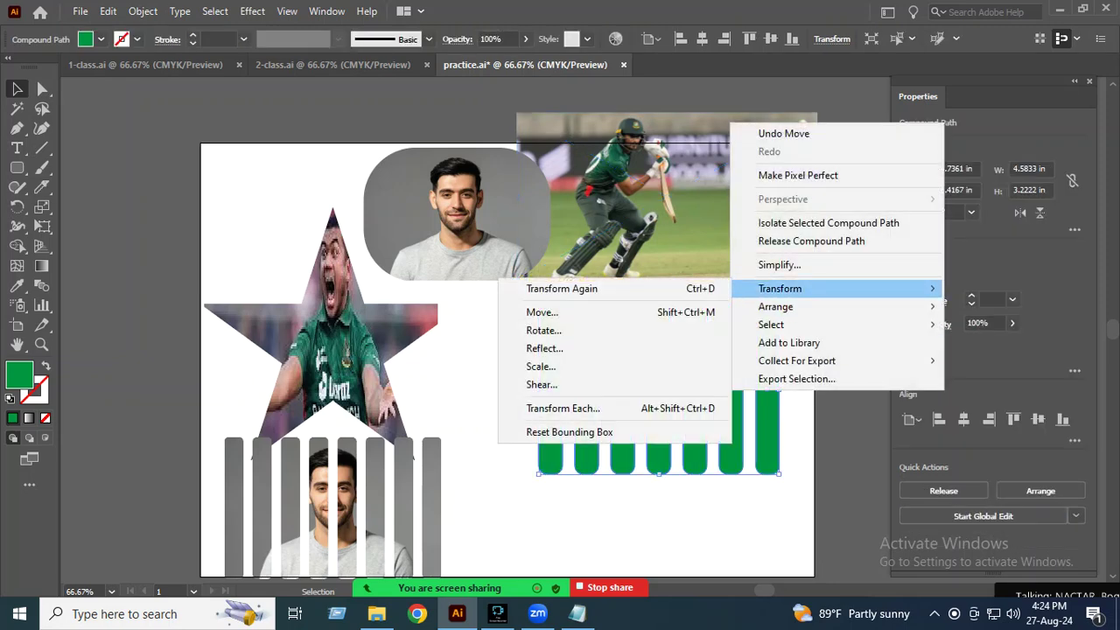
click(796, 420)
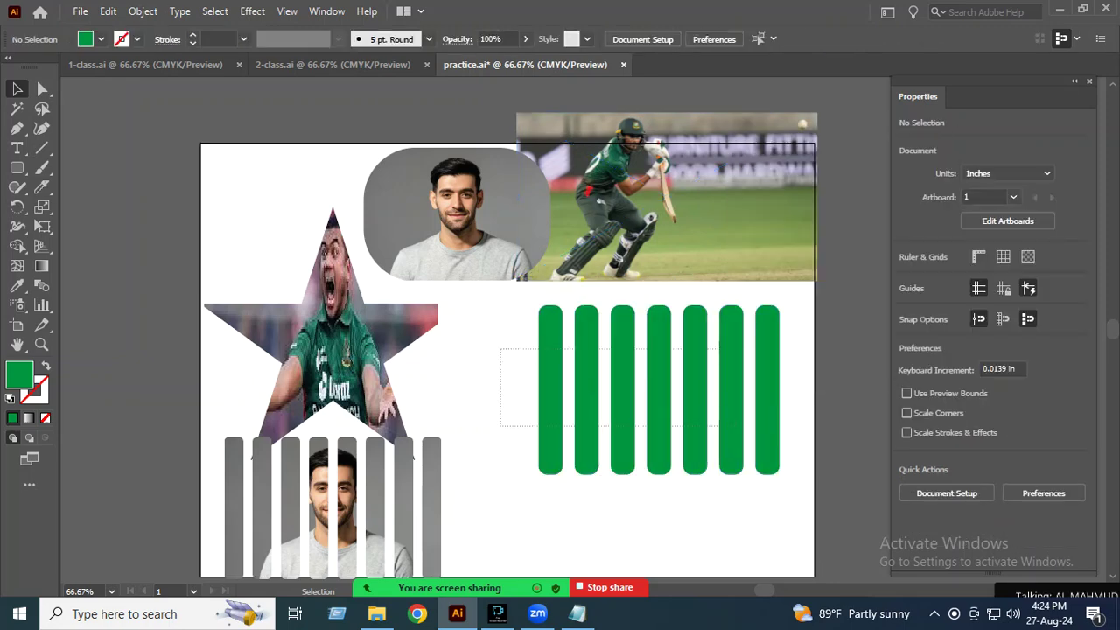
drag(717, 427, 739, 368)
right_click(739, 363)
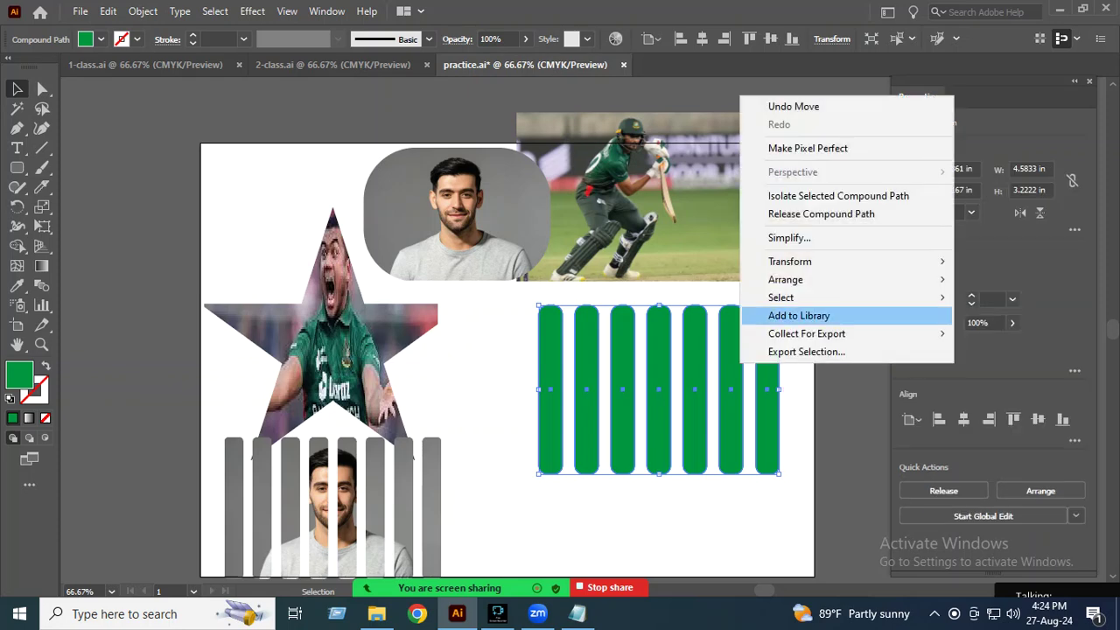
click(821, 213)
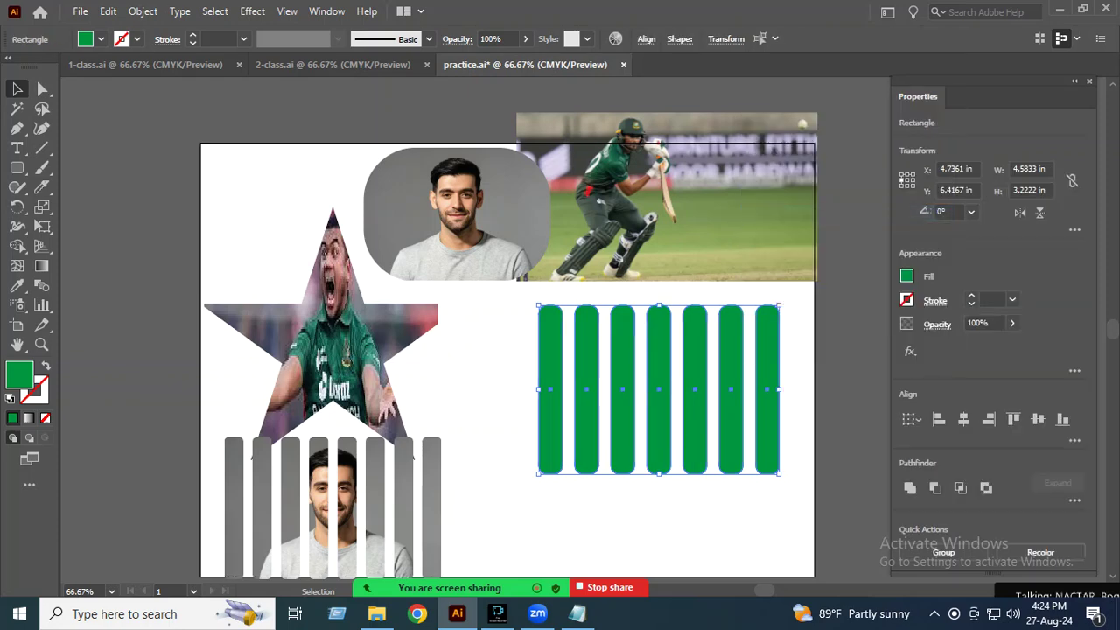
Step: Group the green stripes and move the cricket photo down beneath them
click(535, 324)
drag(520, 335, 803, 433)
right_click(761, 376)
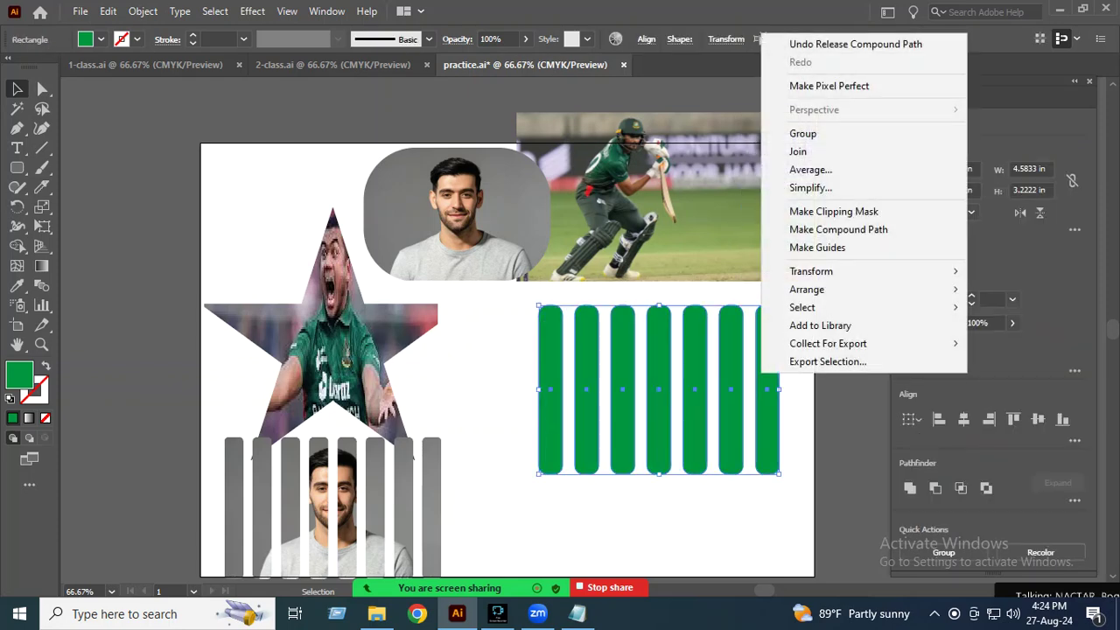
click(802, 133)
mouse_move(658, 387)
mouse_down()
mouse_move(666, 199)
mouse_move(670, 396)
mouse_up()
mouse_move(667, 197)
mouse_down()
mouse_move(670, 396)
mouse_move(658, 396)
mouse_up()
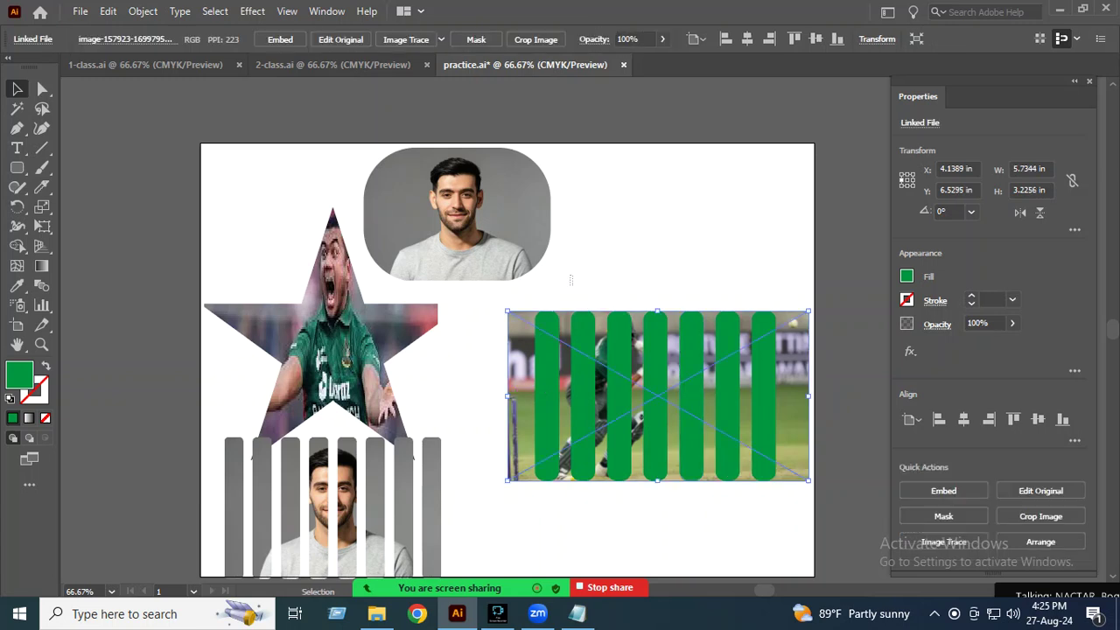
Step: Clip the cricket photo with the stripe group as a clipping mask
shift+click(702, 403)
drag(762, 263, 612, 332)
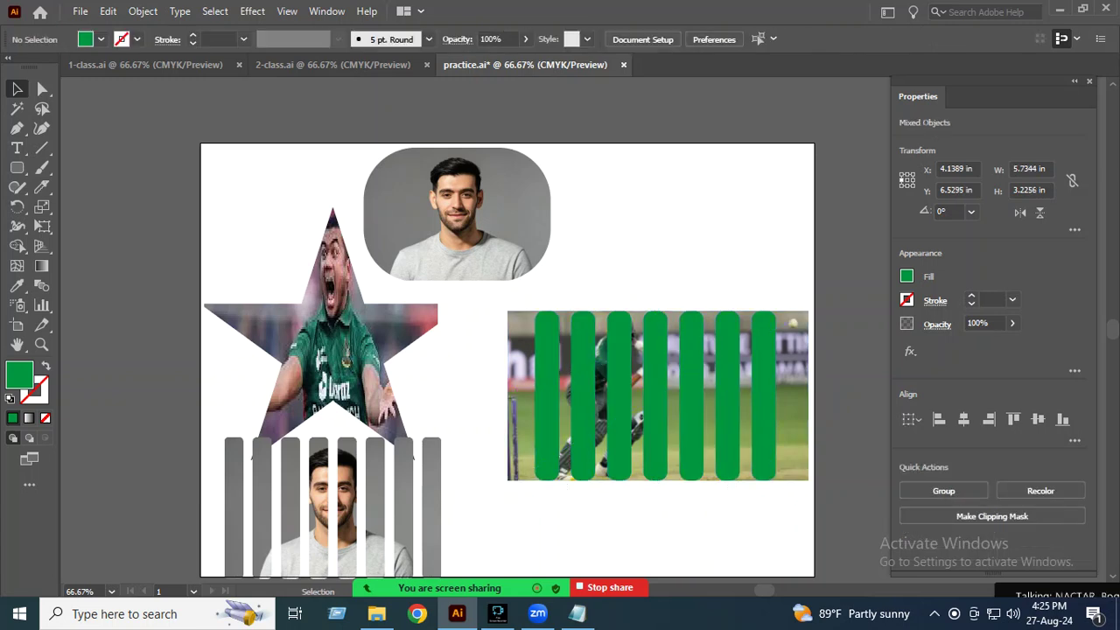
right_click(657, 90)
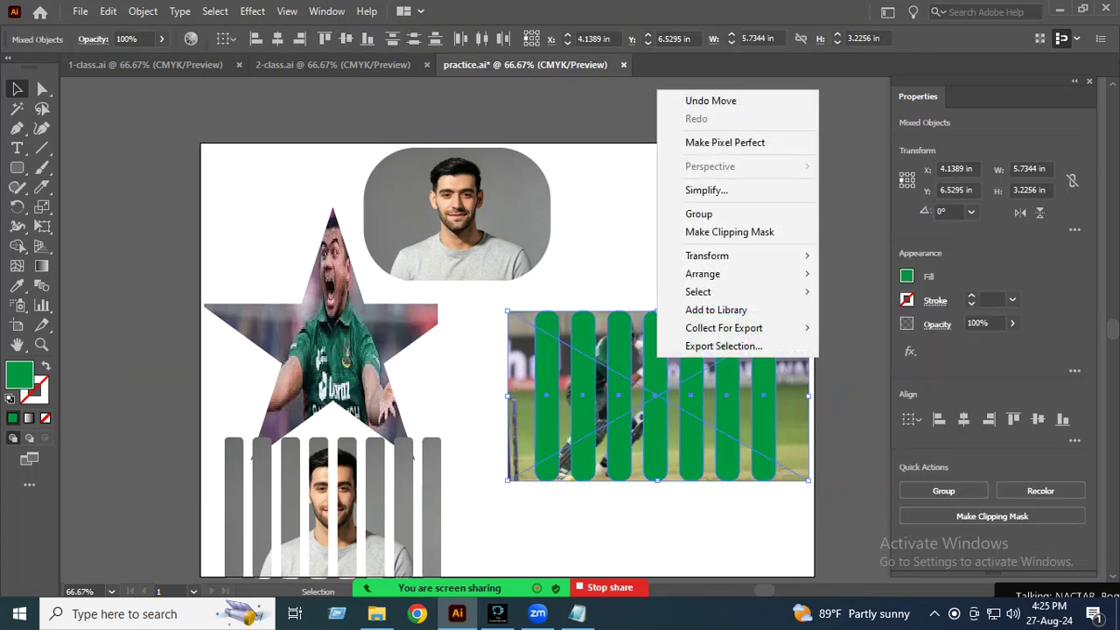
click(729, 232)
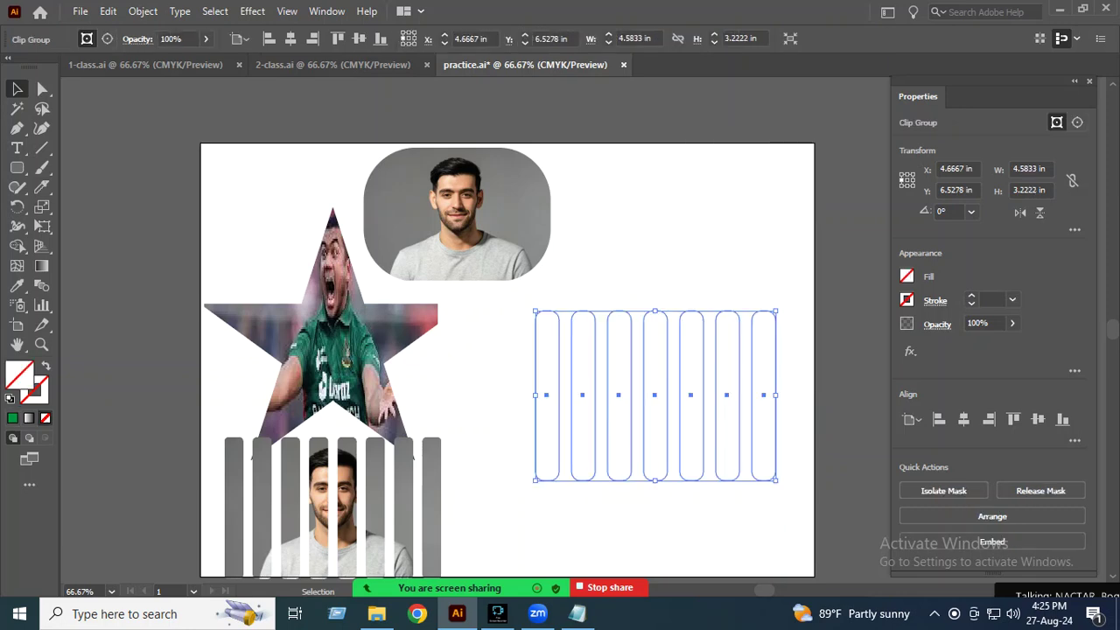
Step: Undo the clipping and the photo move, then delete the cricket photo
key(ctrl+z)
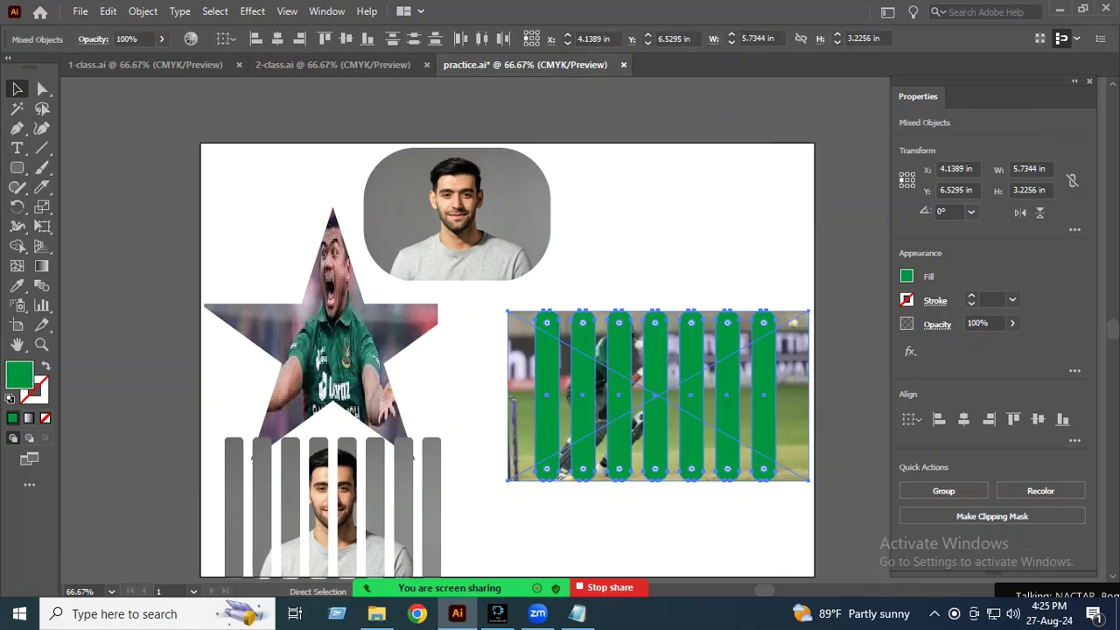
key(ctrl+z)
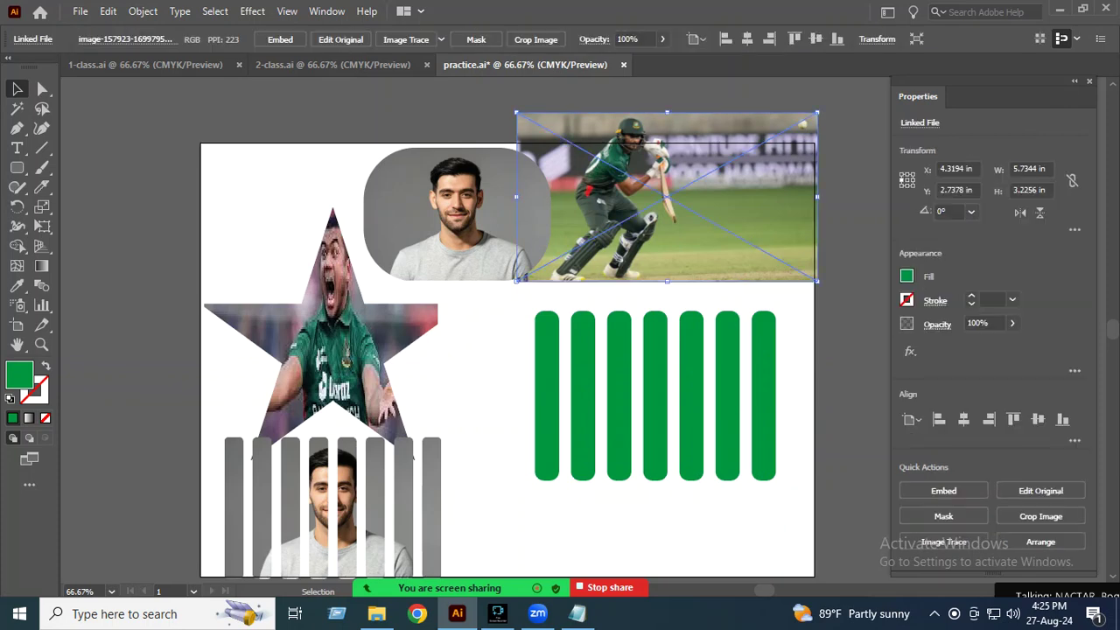
key(Delete)
click(655, 394)
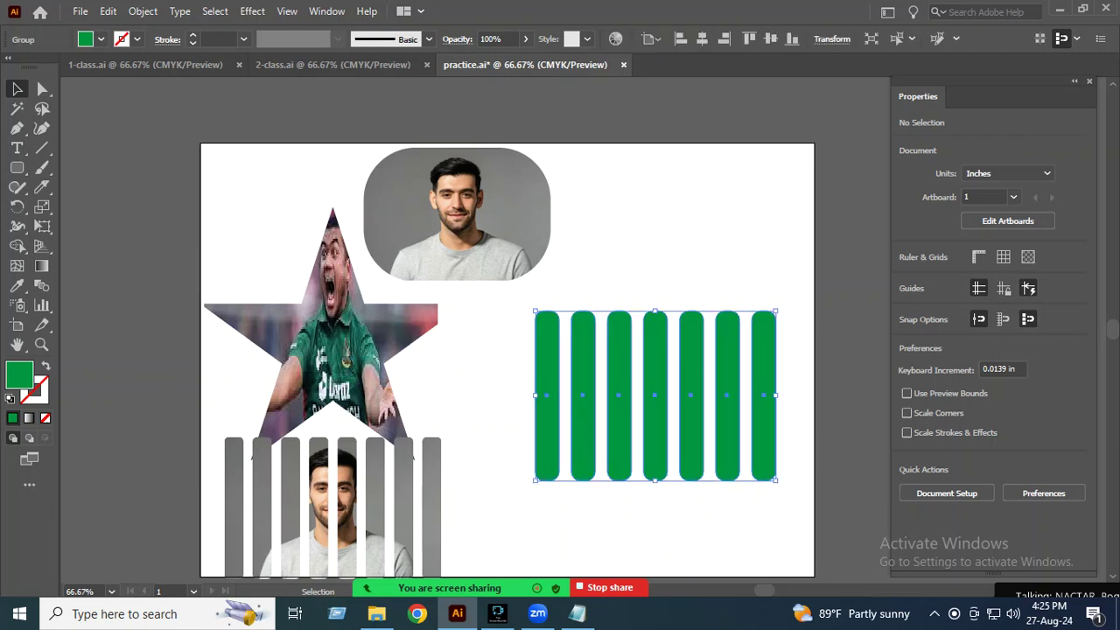
Step: Restore the deleted cricket photo and move the stripe group below it
key(ctrl+z)
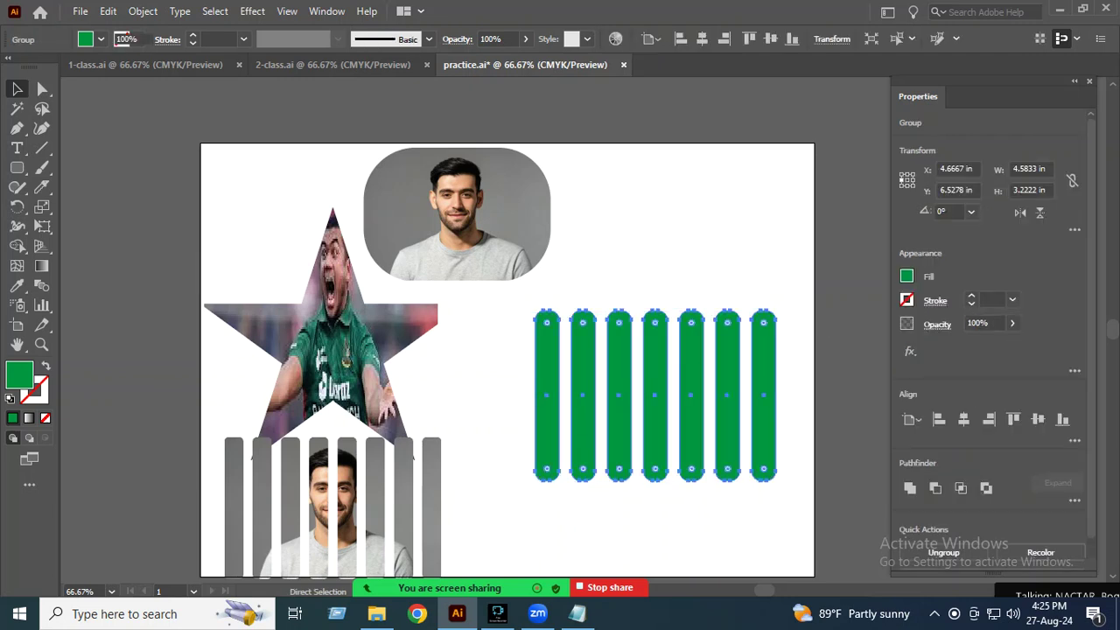
key(ctrl+z)
key(ctrl+z)
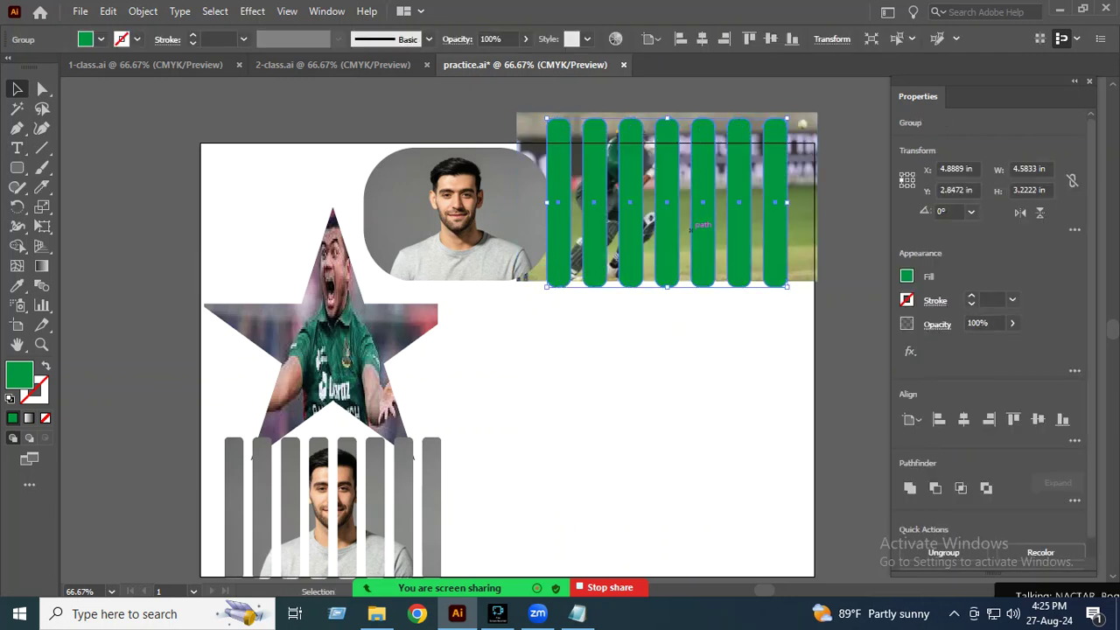
drag(733, 226, 696, 413)
right_click(650, 107)
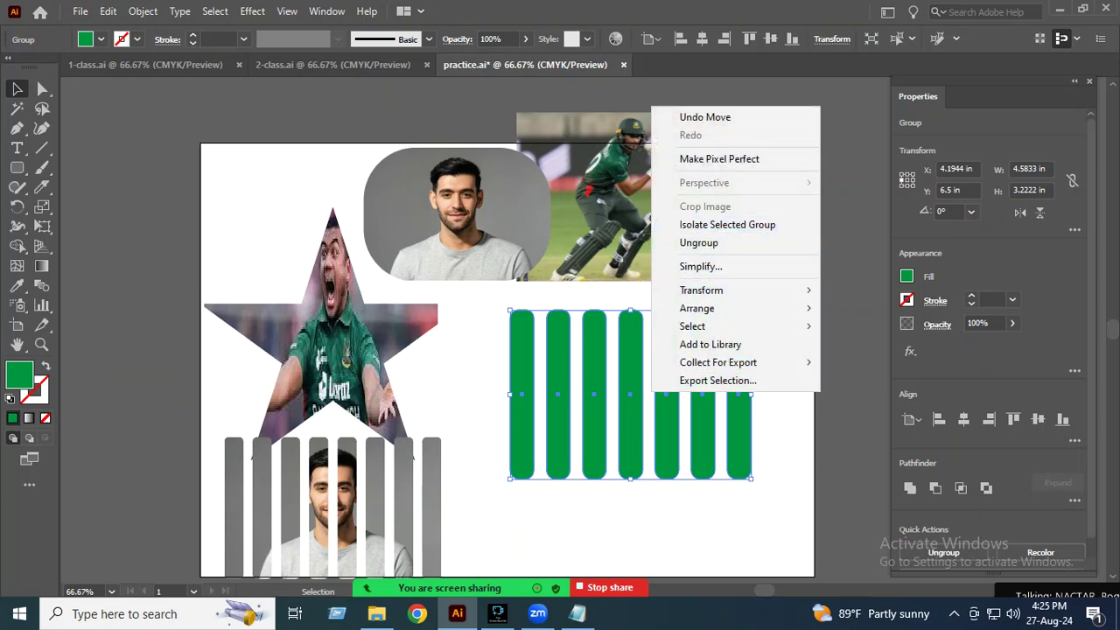
click(613, 525)
Step: Ungroup the green stripes and combine them into one compound path
click(630, 394)
right_click(737, 74)
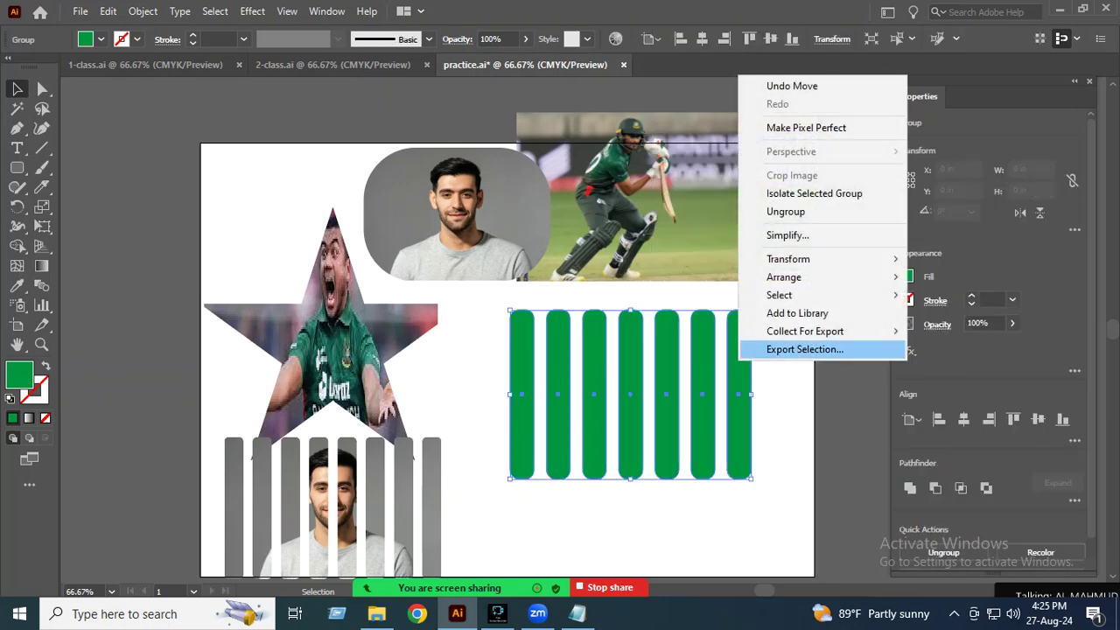
click(785, 210)
drag(803, 365, 470, 392)
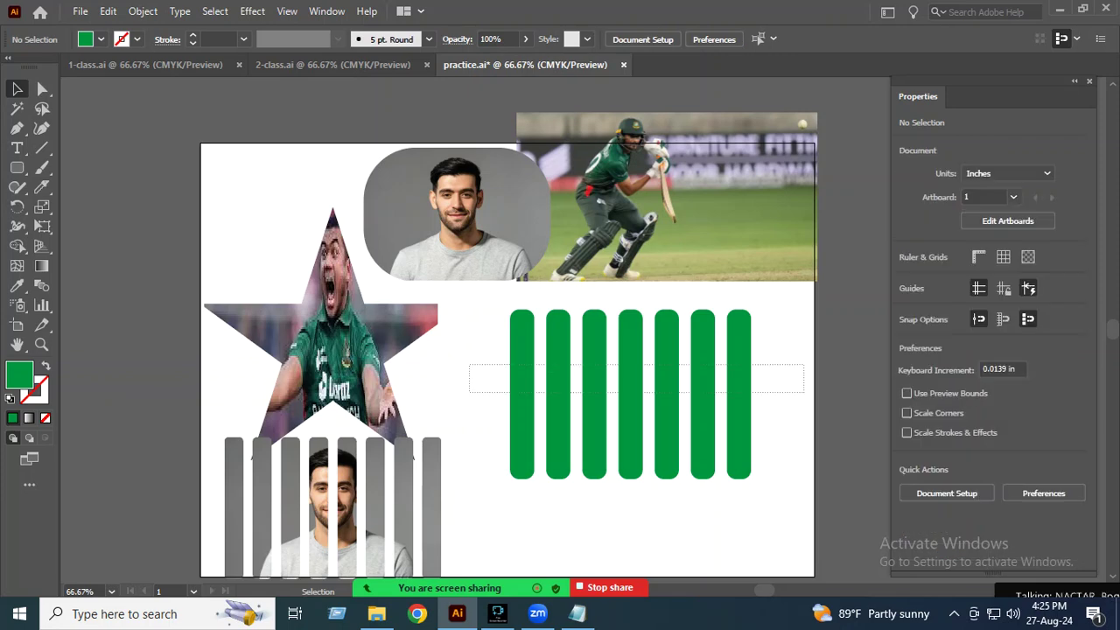
right_click(728, 361)
click(805, 216)
Step: Move the cricket photo onto the stripes and clip it inside them
click(783, 350)
drag(754, 261, 726, 418)
shift+click(703, 372)
right_click(702, 373)
click(774, 248)
key(ctrl+shift+a)
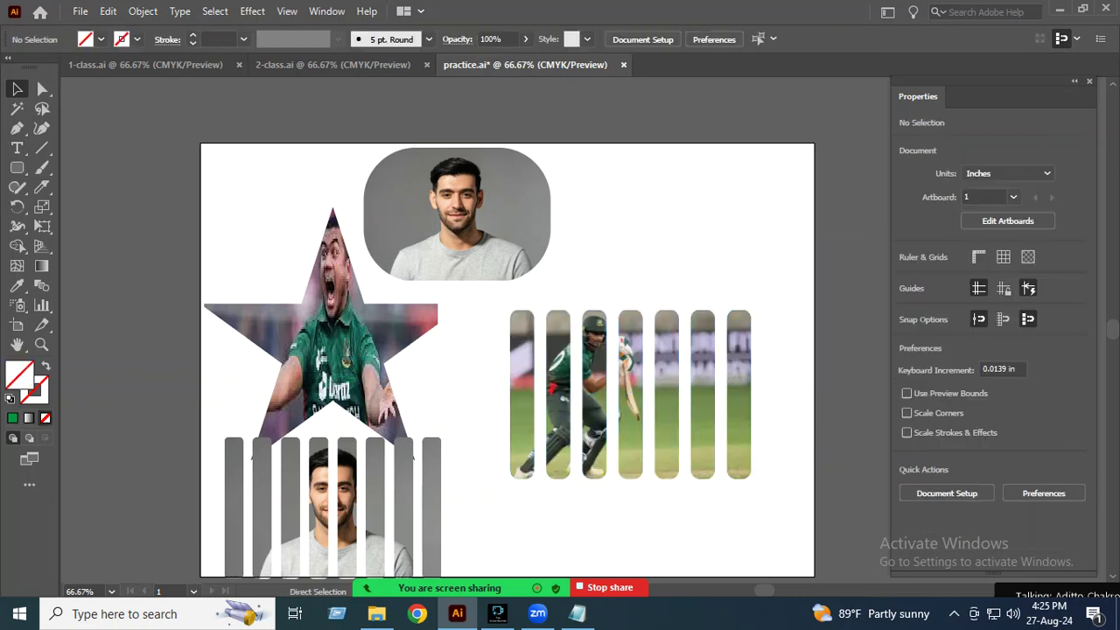
Step: Move the star photo up-left and the rounded portrait down-left
drag(390, 337, 312, 268)
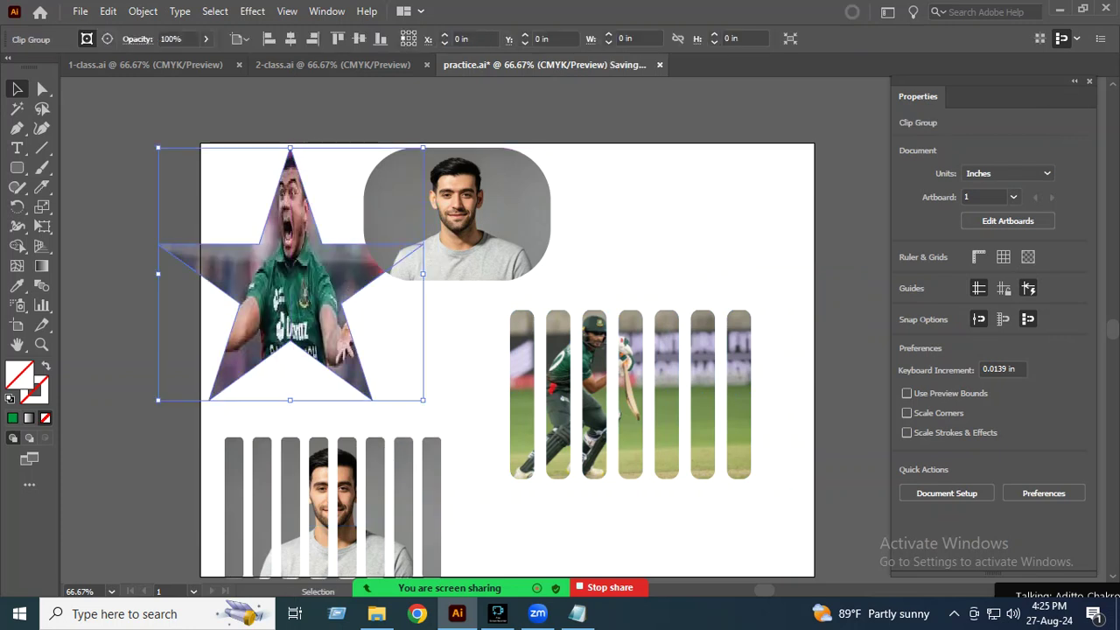
drag(315, 267, 315, 243)
drag(457, 149, 438, 232)
Step: Position the striped cricket image down beside the grey face-stripe image
click(620, 417)
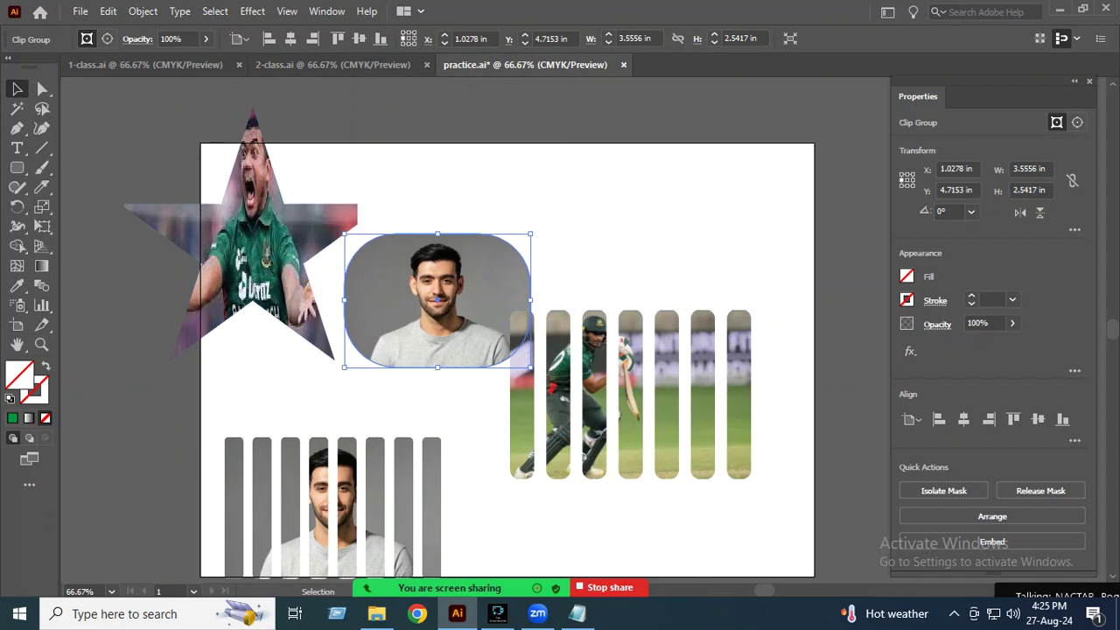
drag(619, 416, 559, 492)
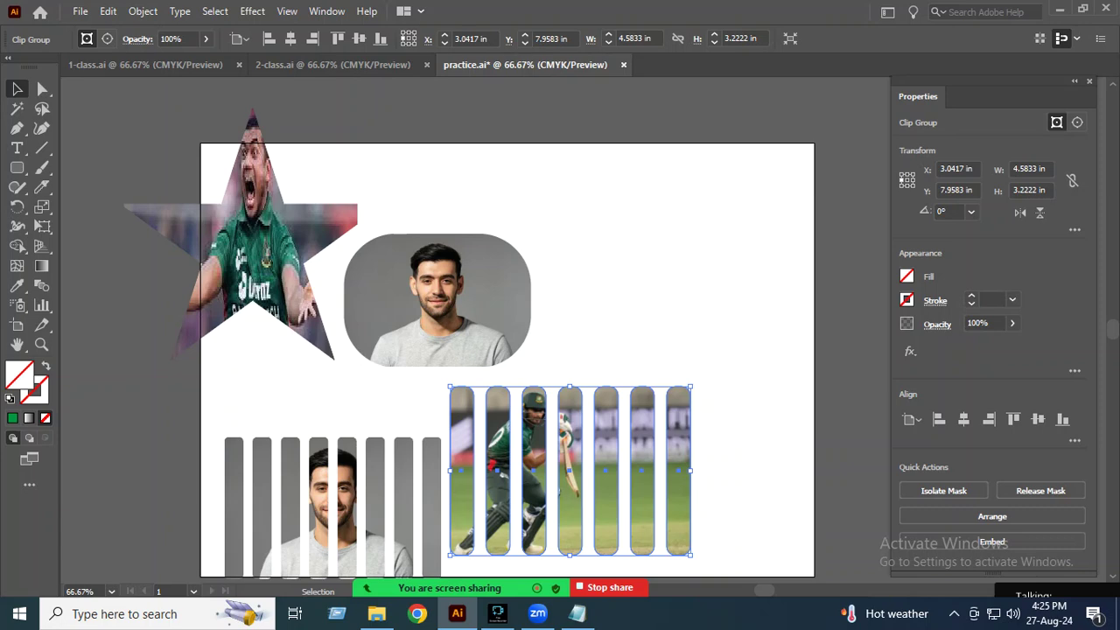
drag(569, 467, 568, 484)
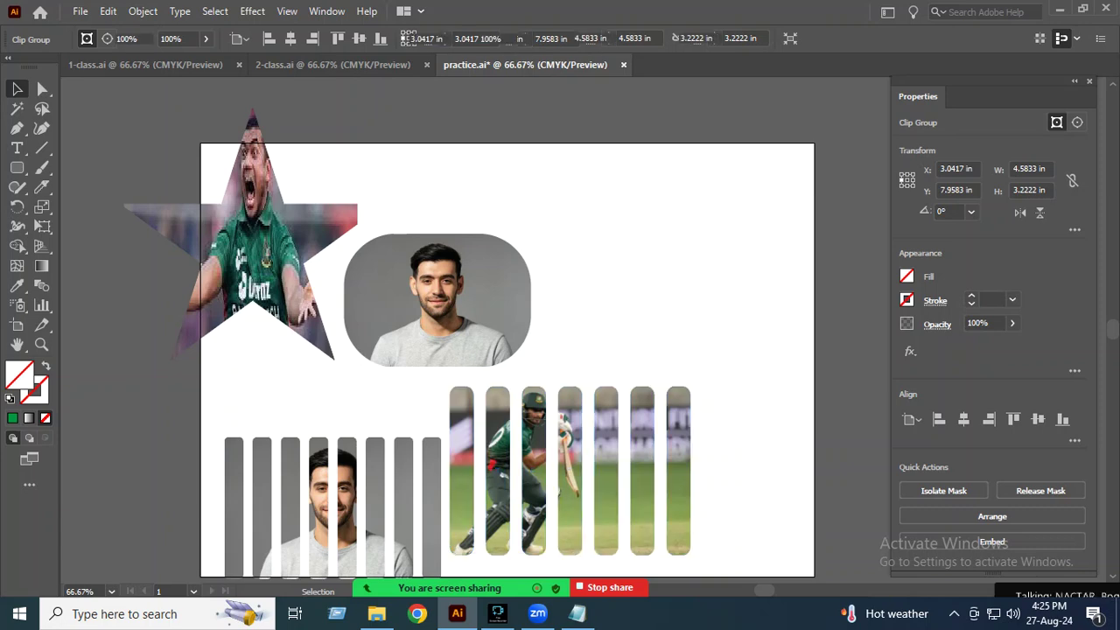
scroll(569, 483, down, 2)
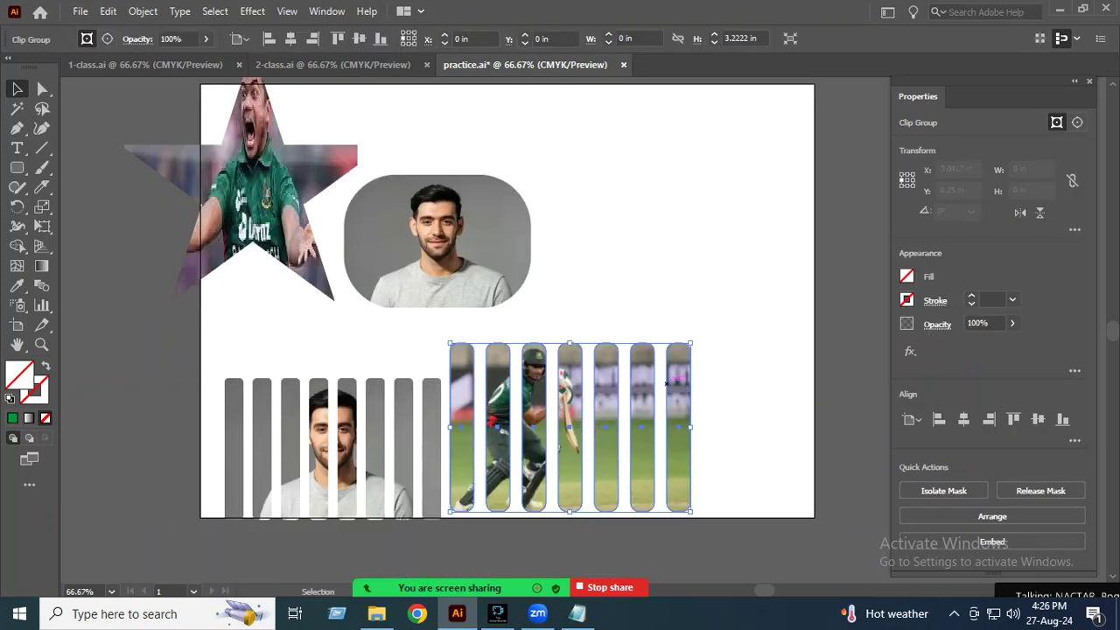
mouse_move(328, 440)
mouse_down()
mouse_move(317, 407)
mouse_move(317, 423)
mouse_up()
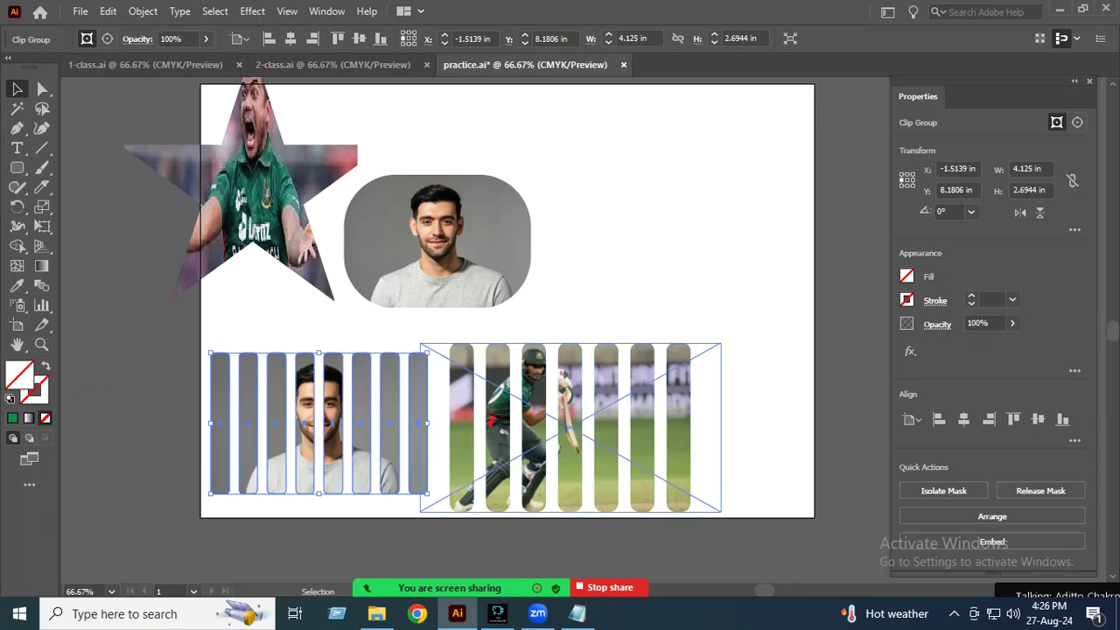
drag(569, 411, 581, 411)
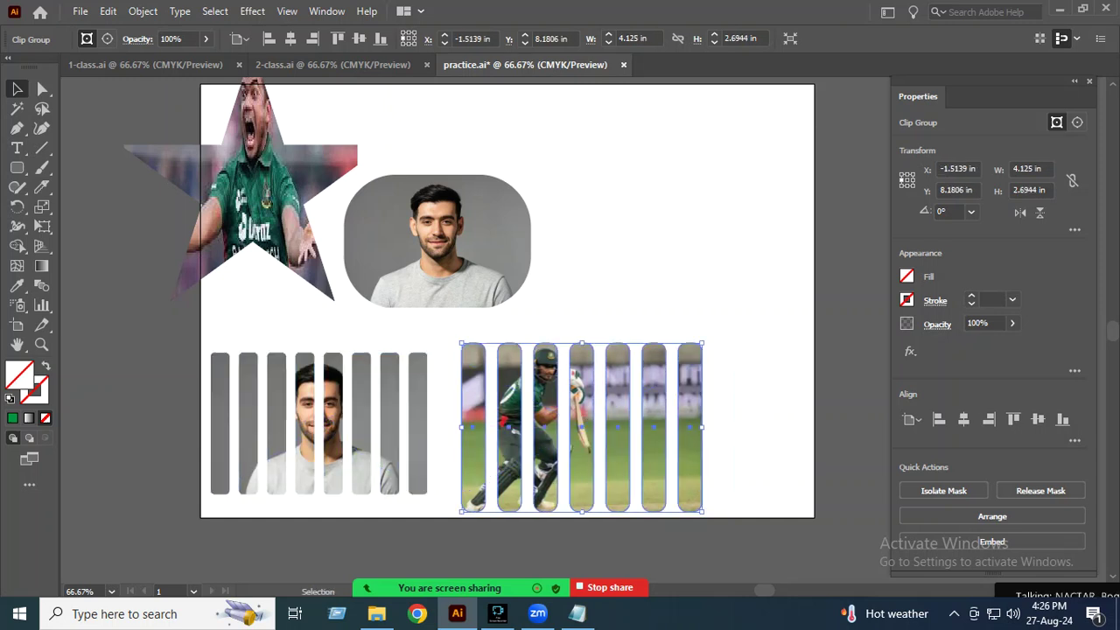
drag(319, 420, 464, 420)
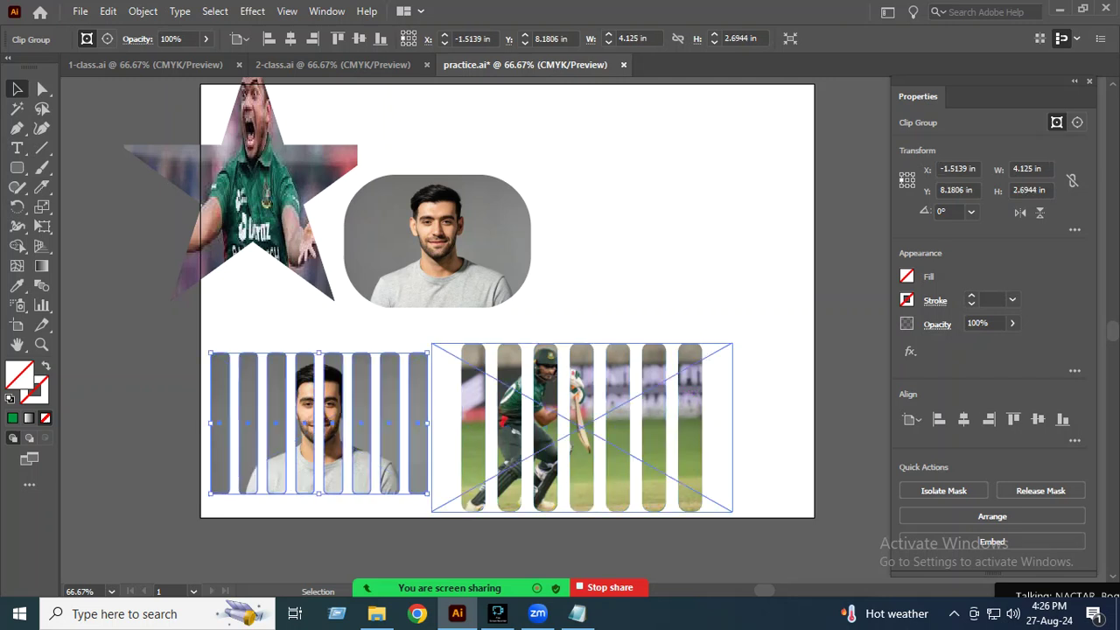
drag(534, 420, 517, 421)
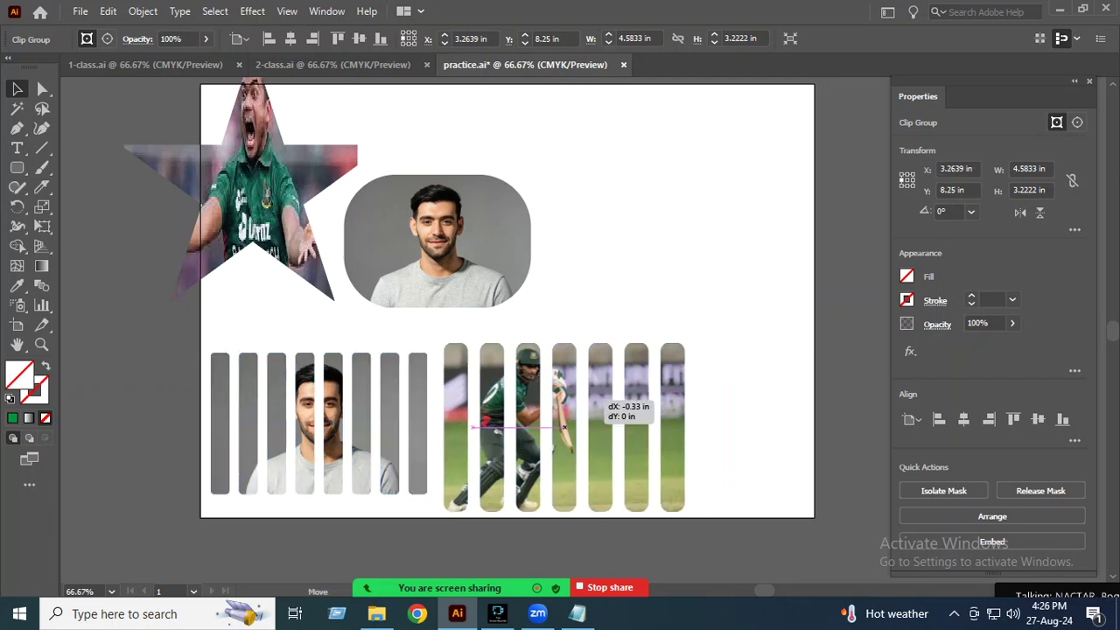
scroll(516, 421, up, 1)
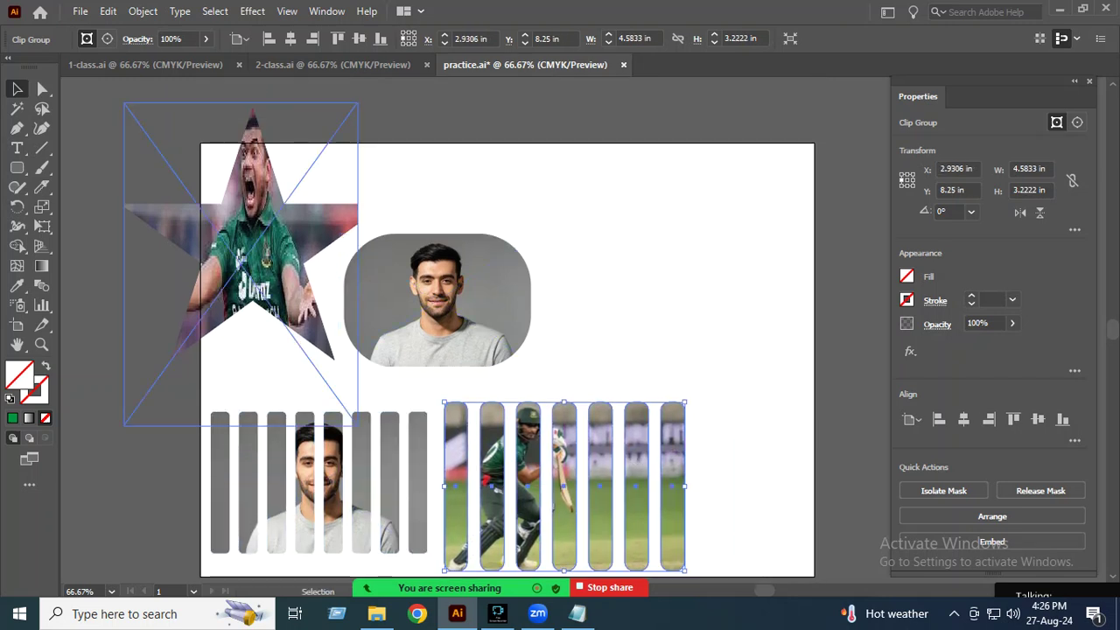
drag(17, 167, 88, 205)
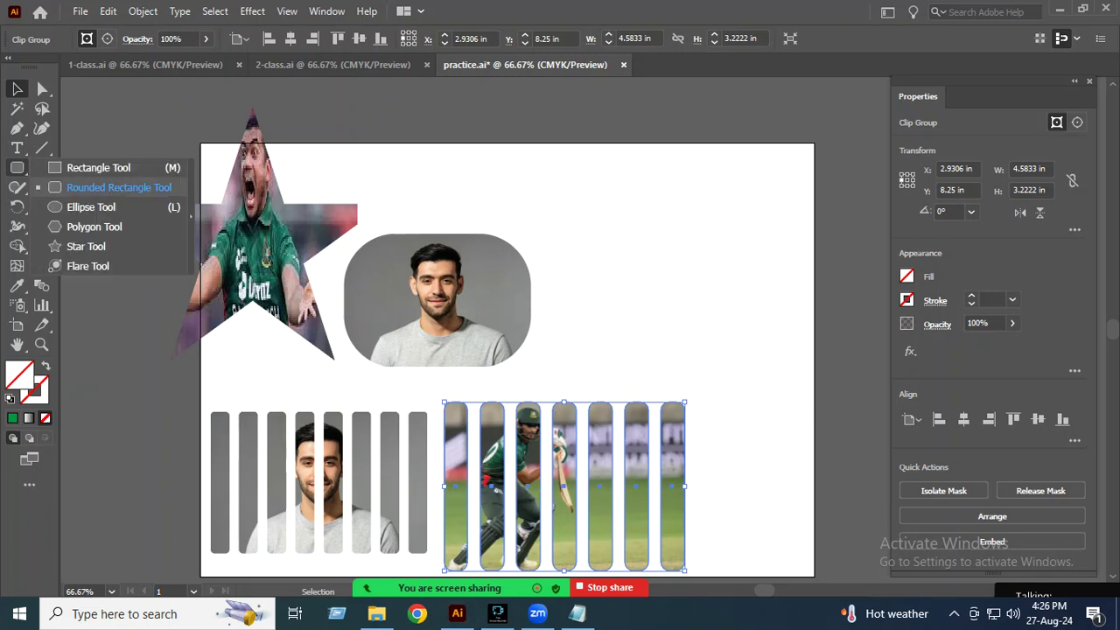
Step: Draw a teal-filled circle at the artboard's top right and nudge it down-right
drag(648, 244, 737, 330)
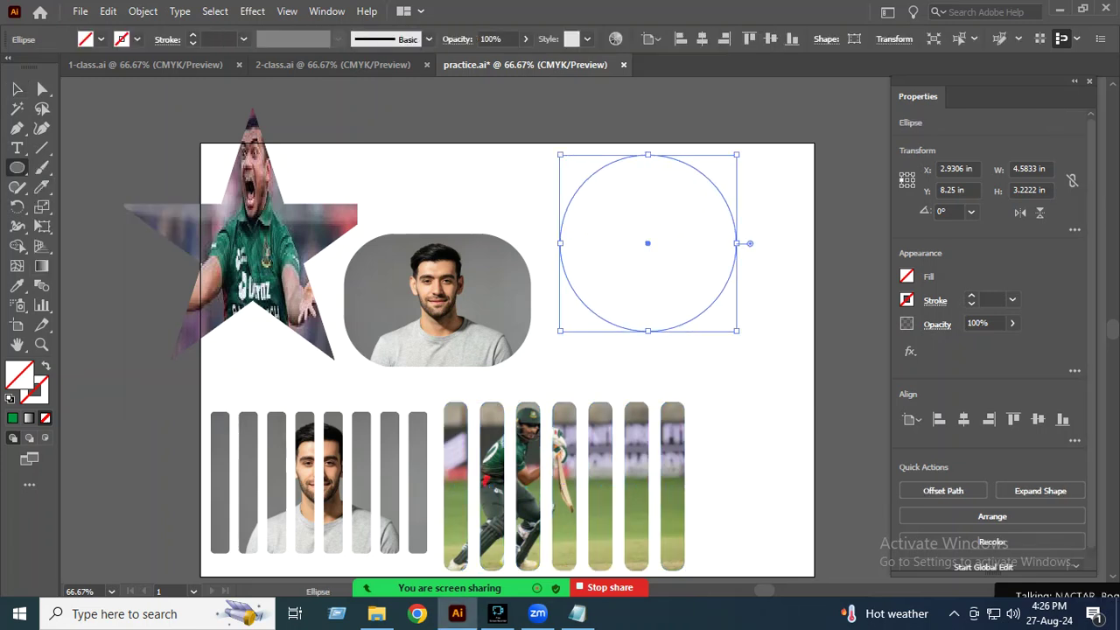
click(907, 277)
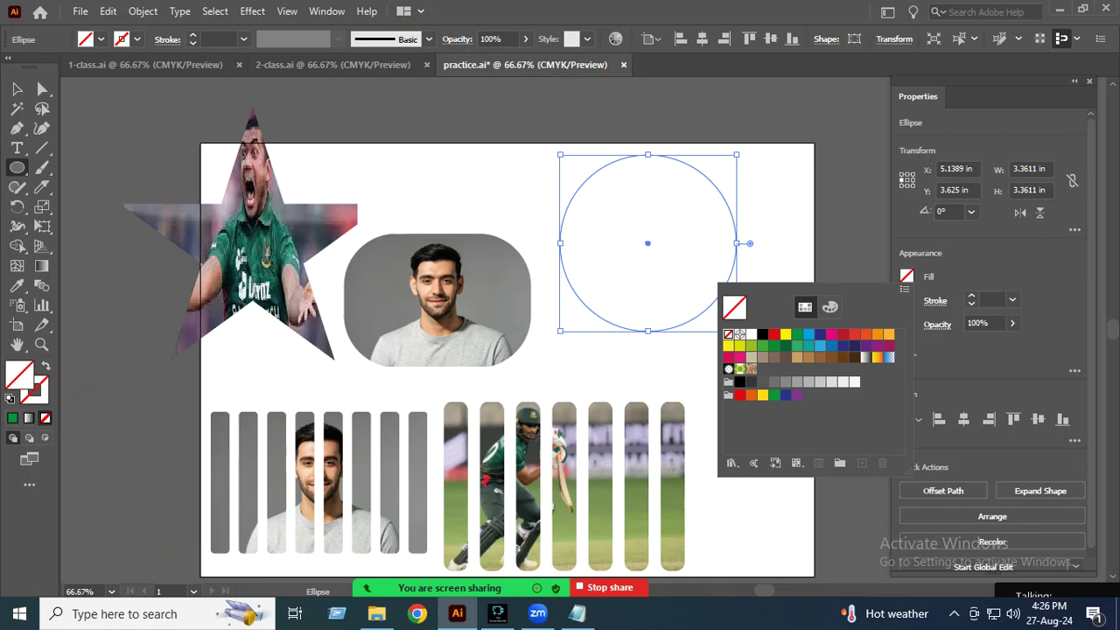
click(805, 345)
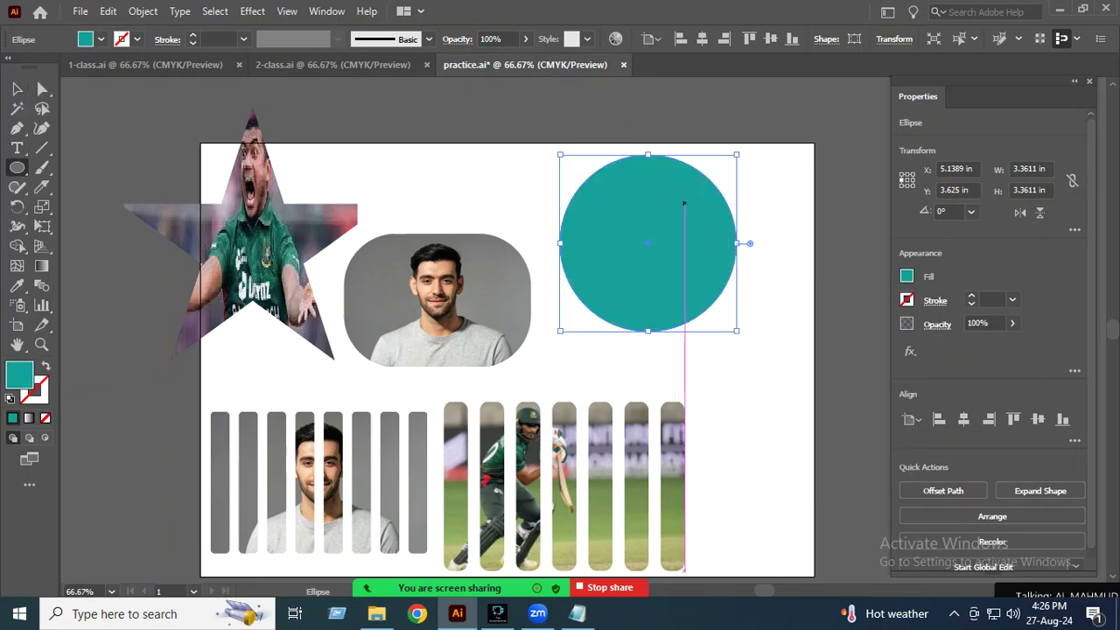
key(v)
drag(647, 242, 676, 282)
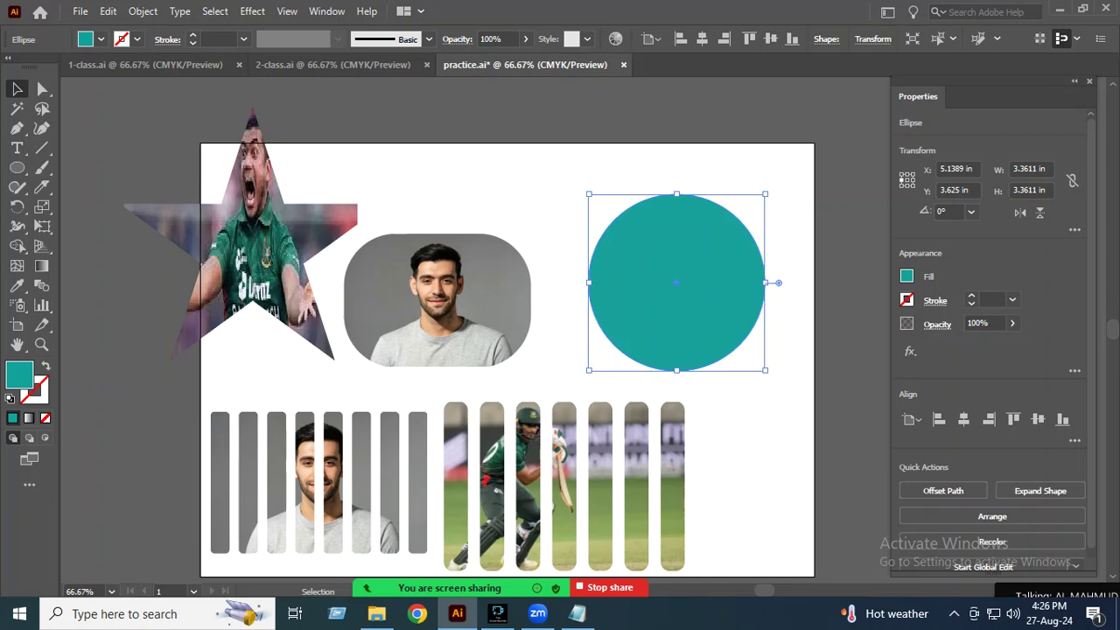
Step: Drag the circle's top and right anchor points to form a lopsided blob
click(40, 87)
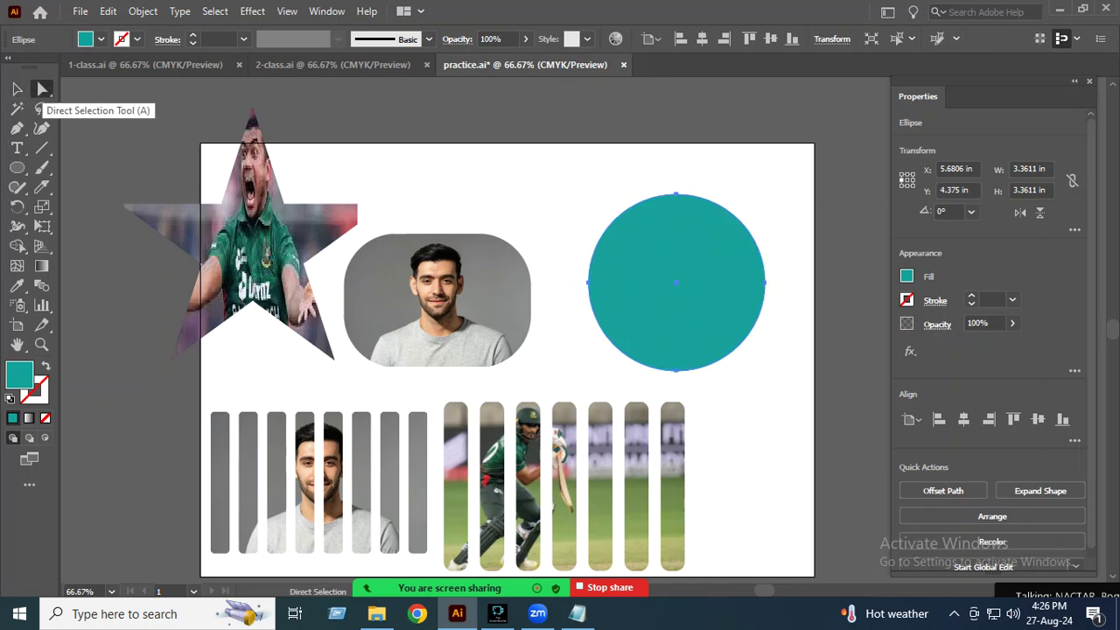
key(ctrl+shift+a)
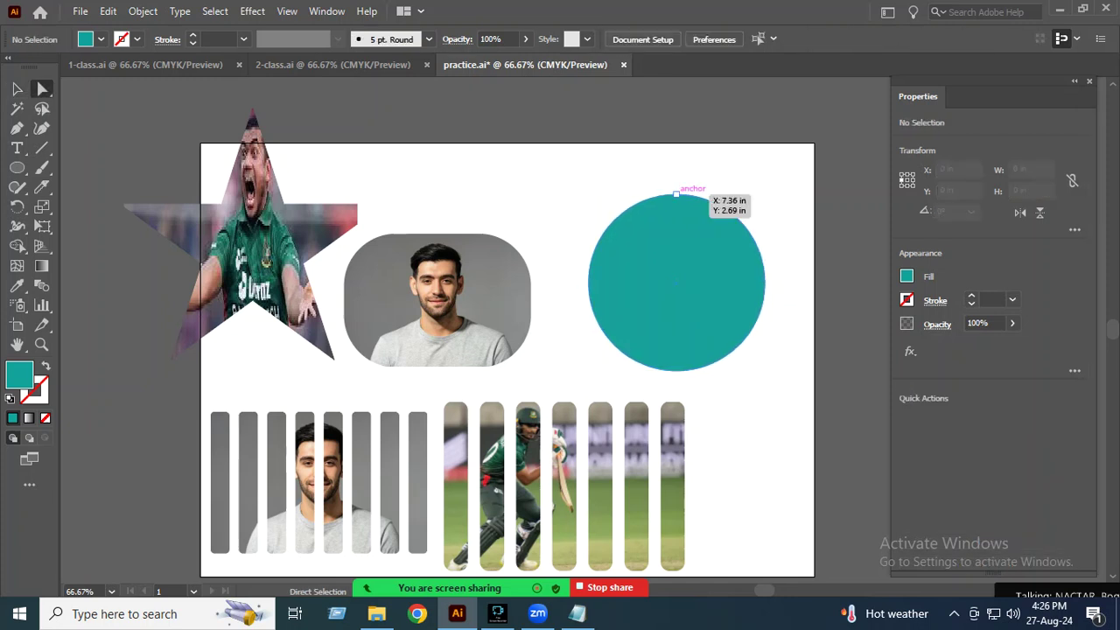
click(675, 192)
drag(676, 193, 718, 225)
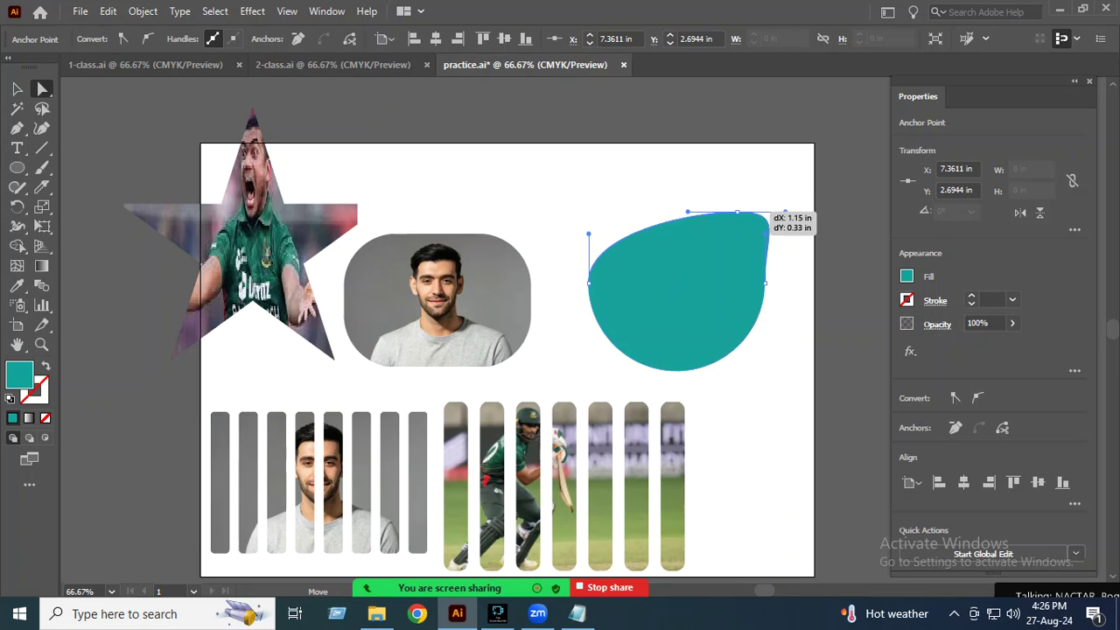
mouse_move(717, 226)
mouse_down()
mouse_move(731, 243)
mouse_move(777, 207)
mouse_move(777, 176)
mouse_up()
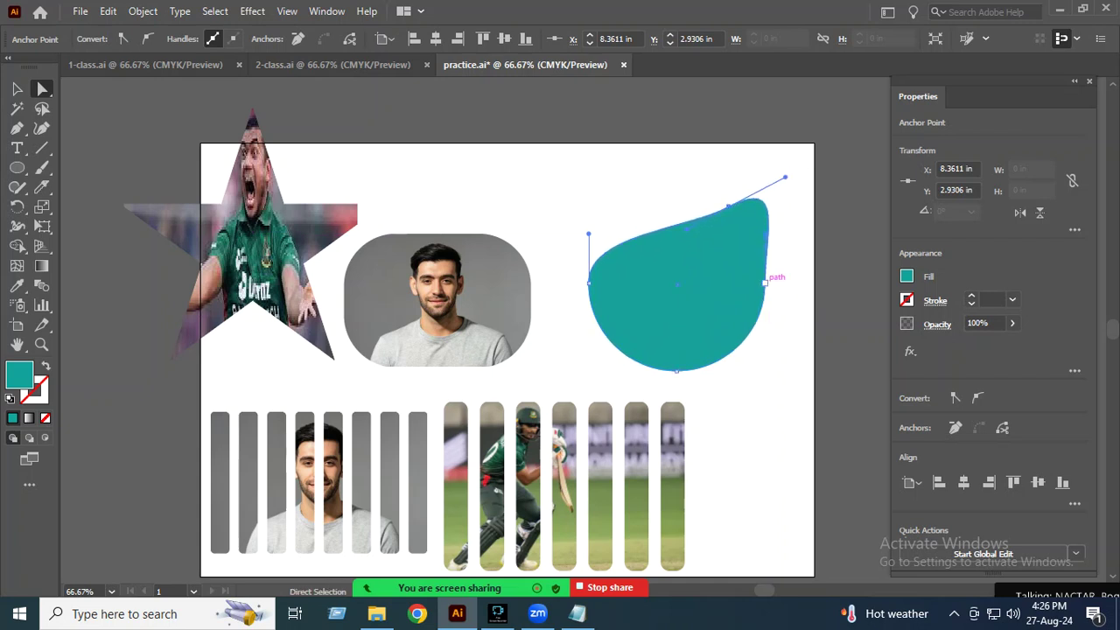
drag(764, 281, 791, 276)
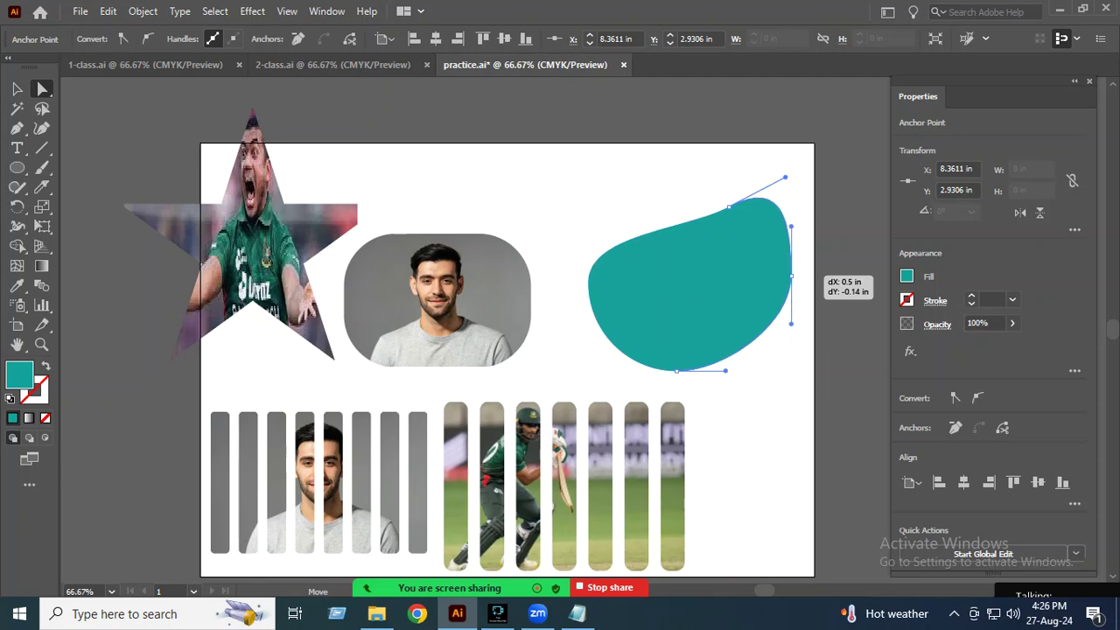
click(600, 485)
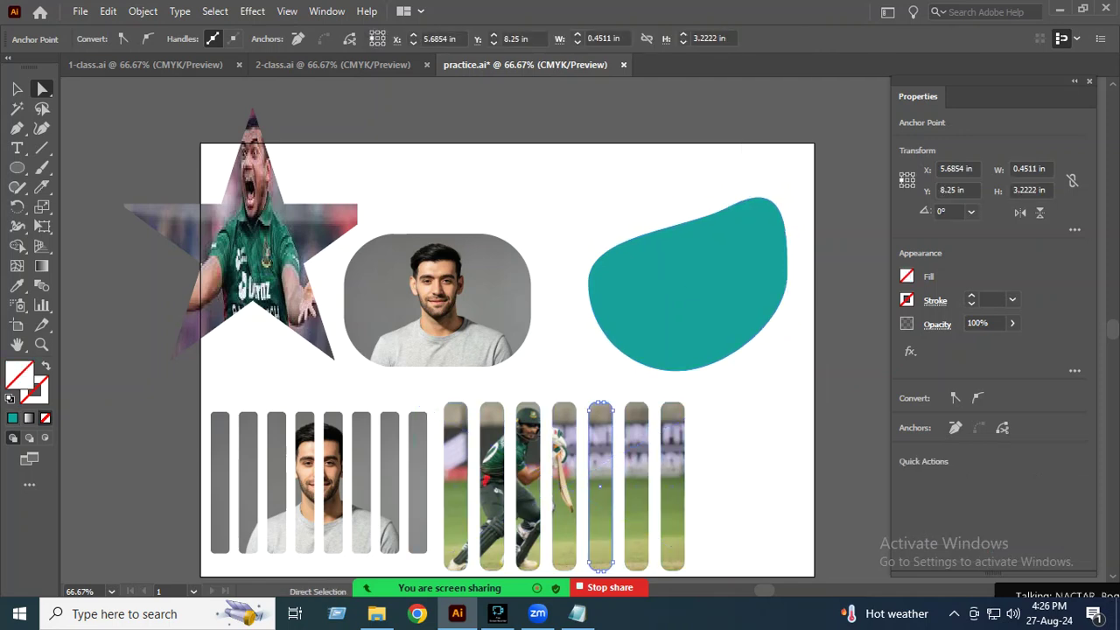
Step: Move the cricket-player strips toward the upper left
drag(735, 582, 437, 394)
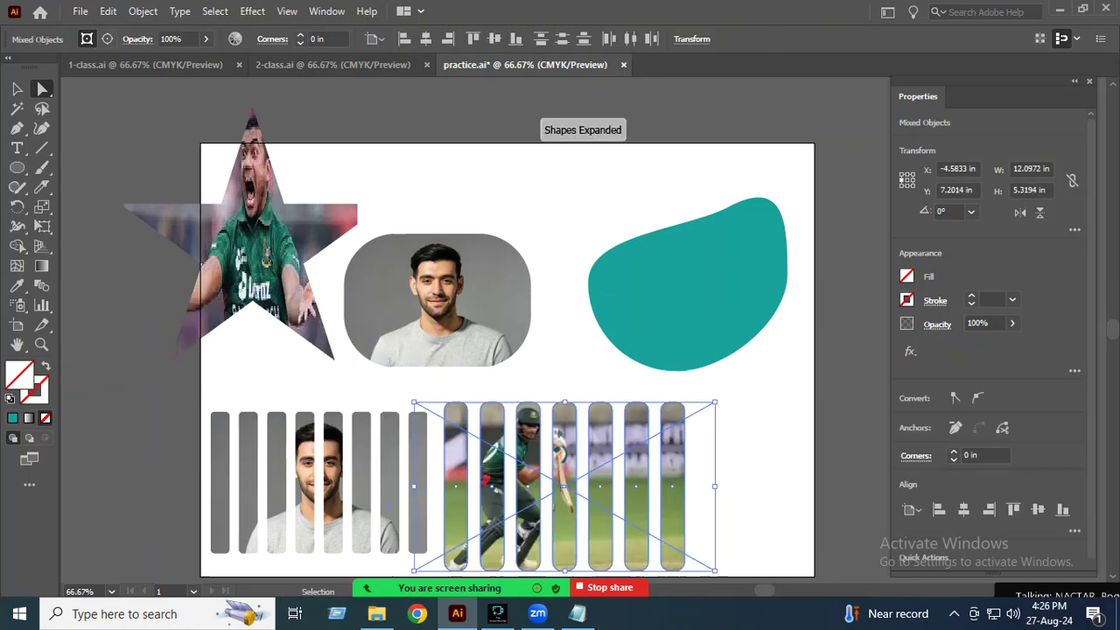
key(v)
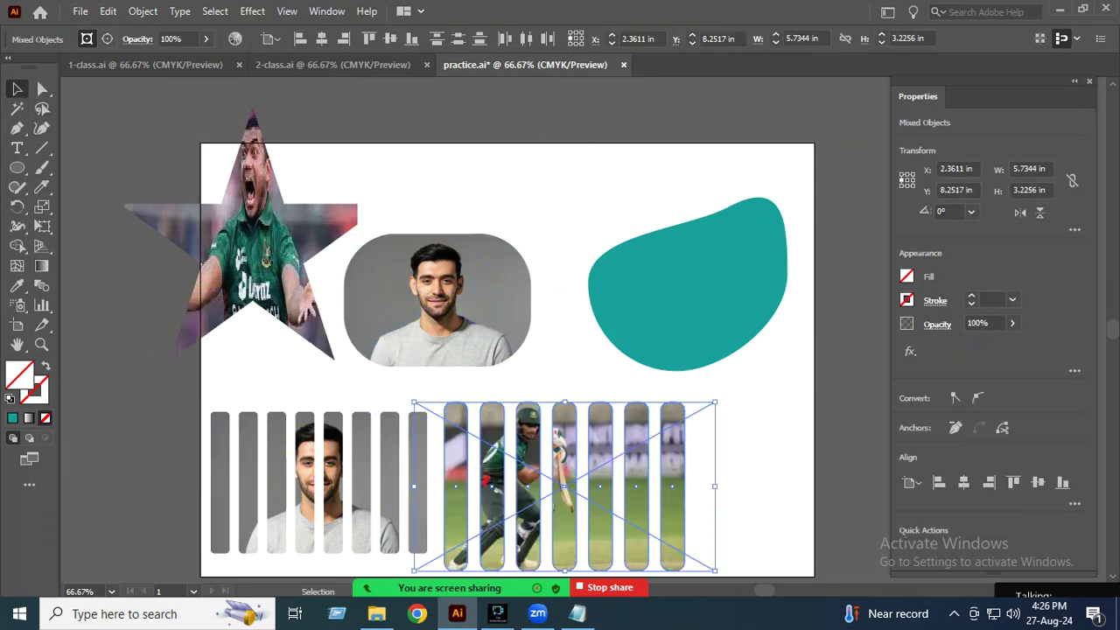
drag(564, 485, 564, 486)
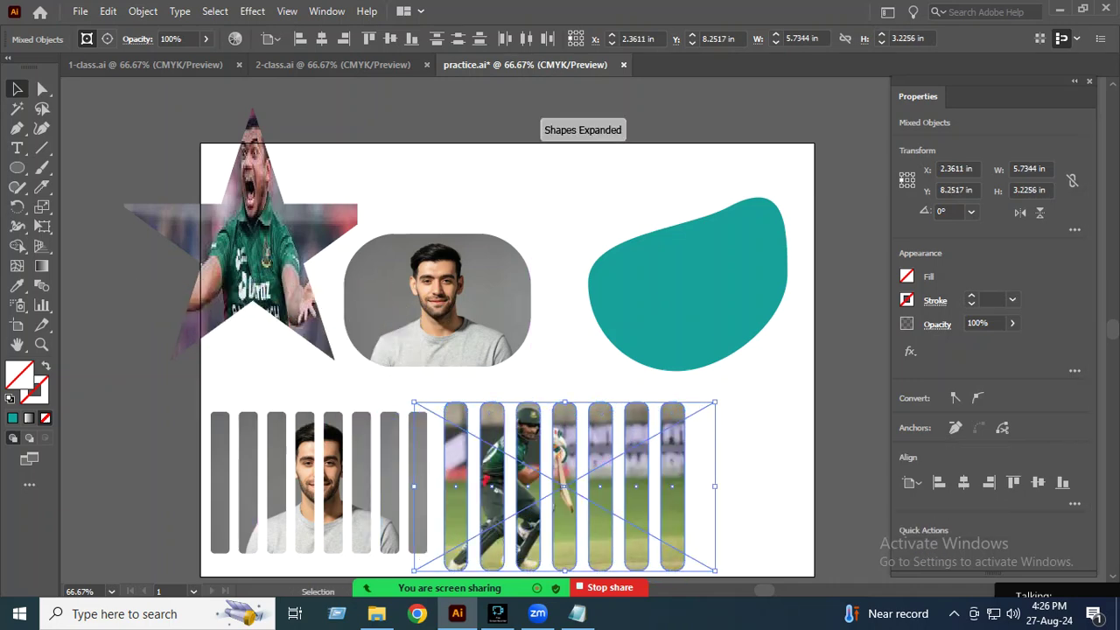
key(ctrl+shift+a)
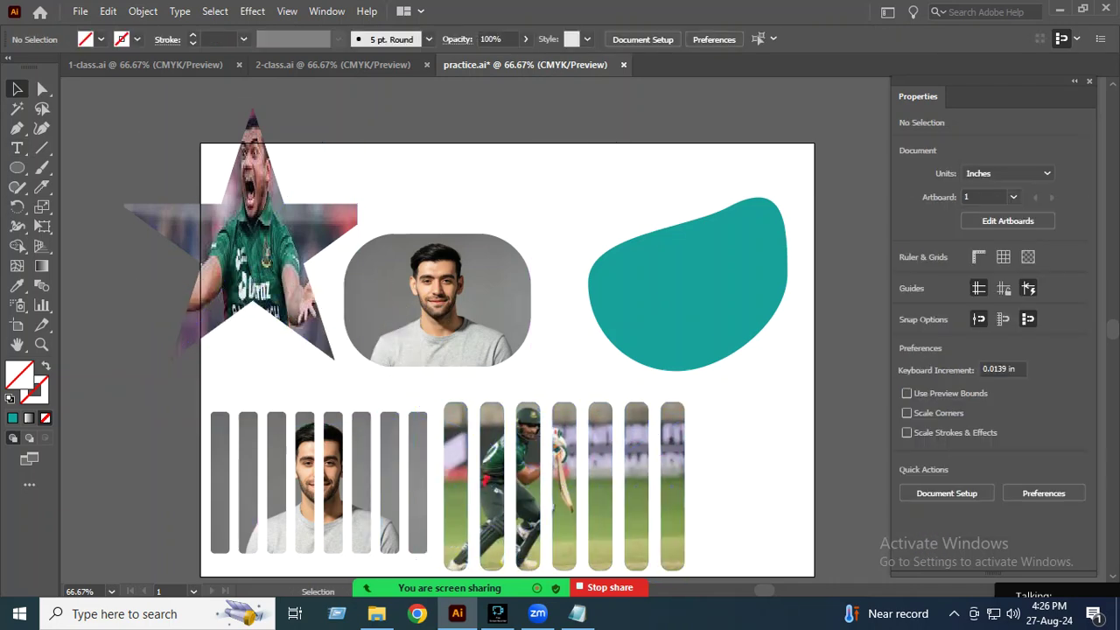
drag(683, 485, 257, 366)
Step: Push the portrait, face strips and star photo left, and centre the teal blob
drag(438, 302, 269, 172)
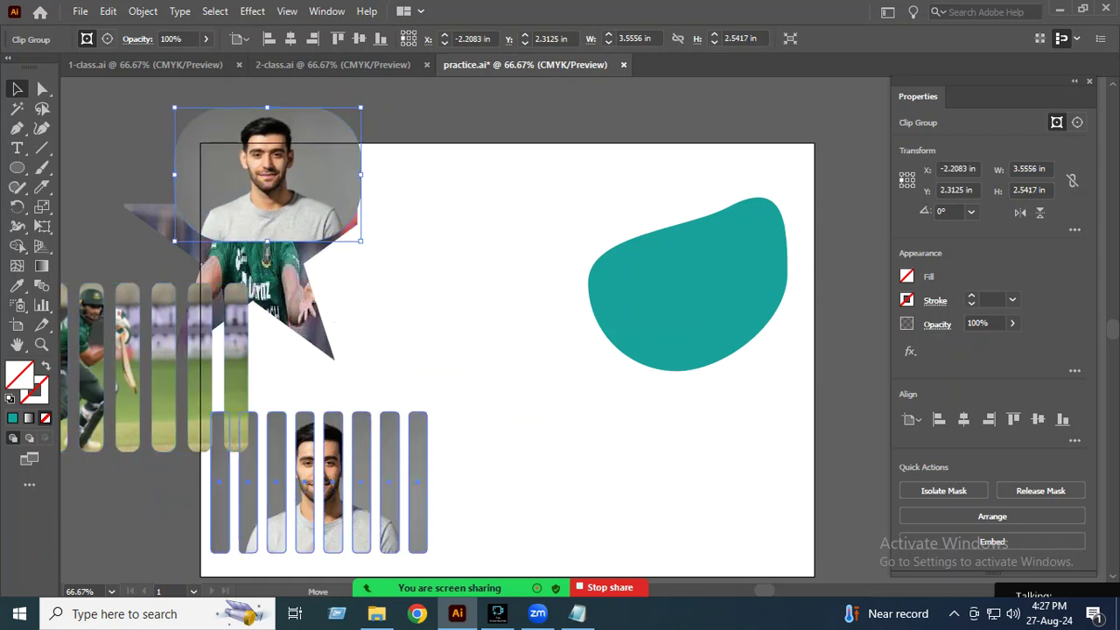
drag(319, 481, 175, 464)
drag(262, 288, 96, 201)
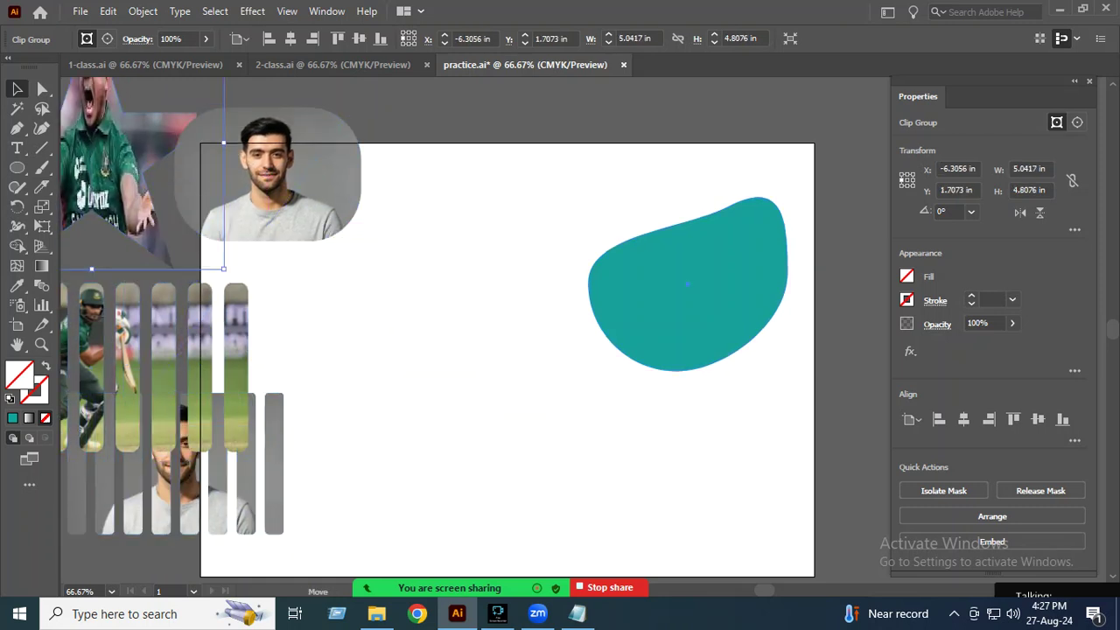
drag(687, 283, 547, 370)
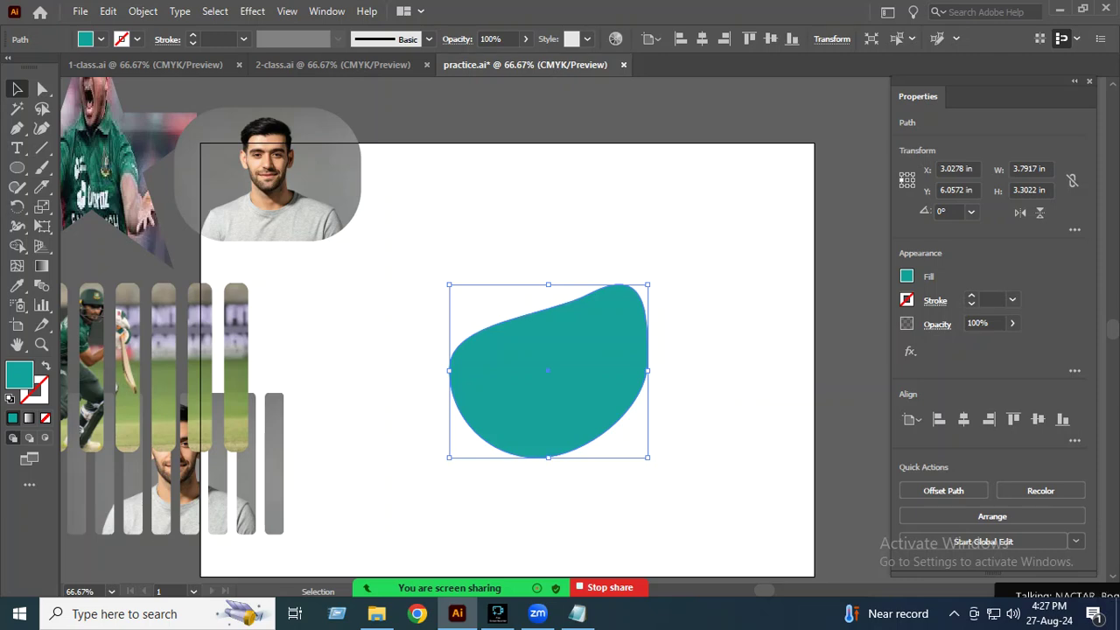
click(80, 11)
mouse_move(110, 318)
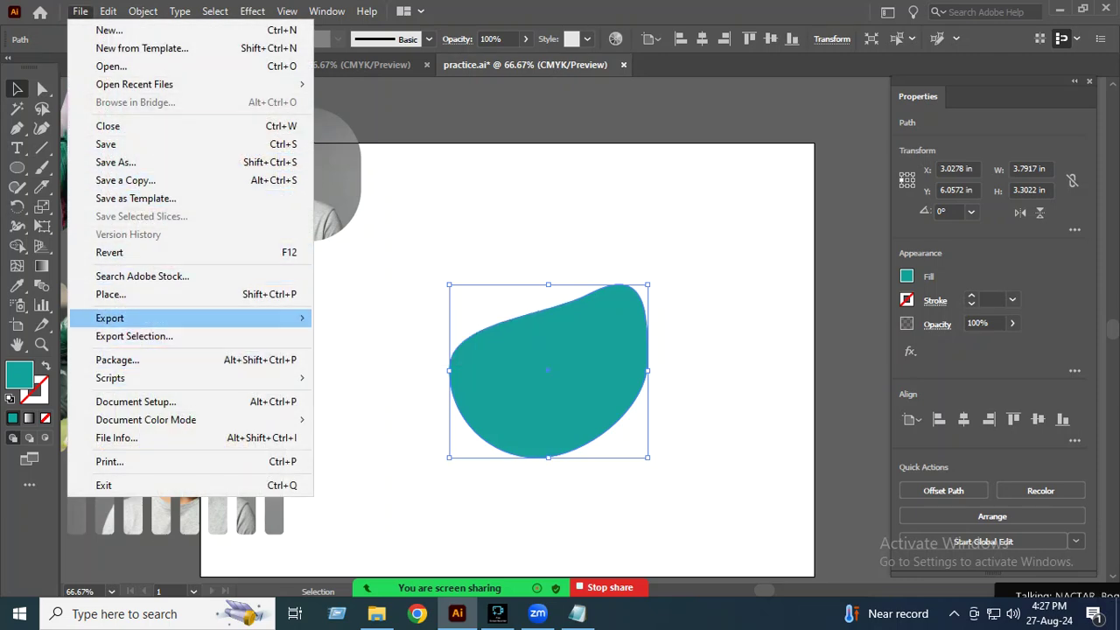
Step: Start placing an image and browse the Downloads folder for the cricket photo
click(111, 294)
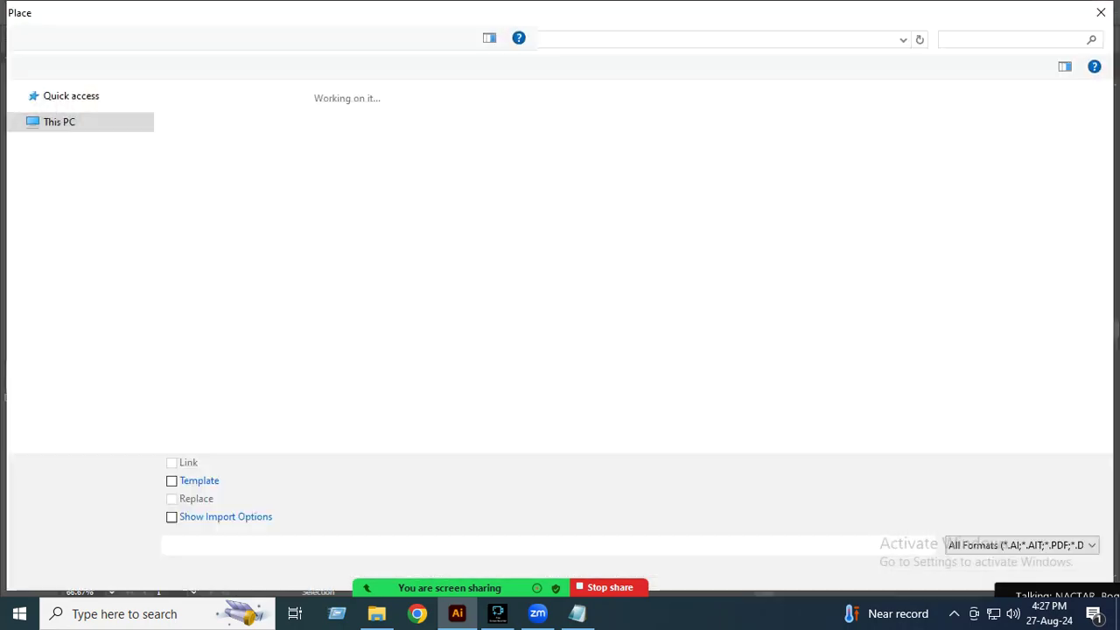
scroll(630, 262, down, 5)
scroll(630, 262, down, 5)
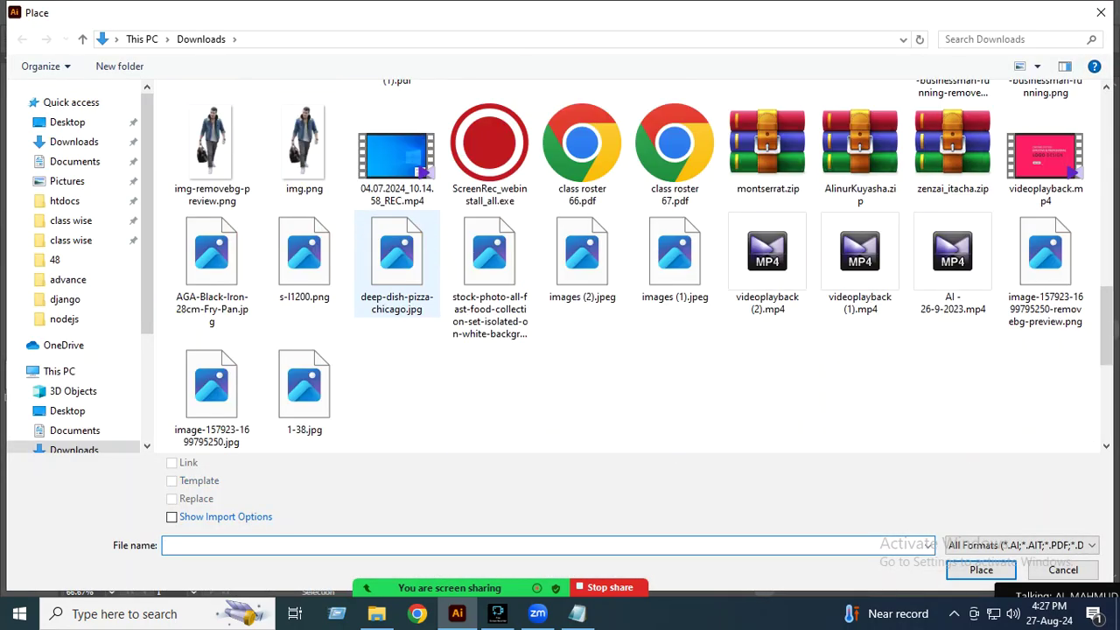
scroll(629, 262, down, 5)
scroll(396, 254, up, 5)
scroll(396, 253, up, 2)
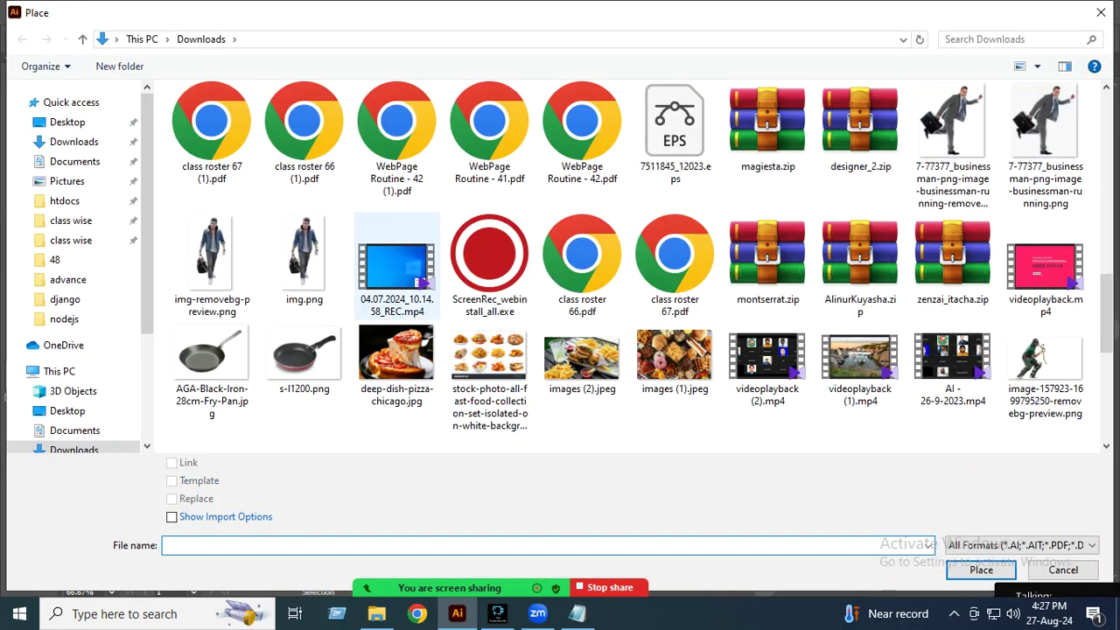
scroll(396, 254, down, 10)
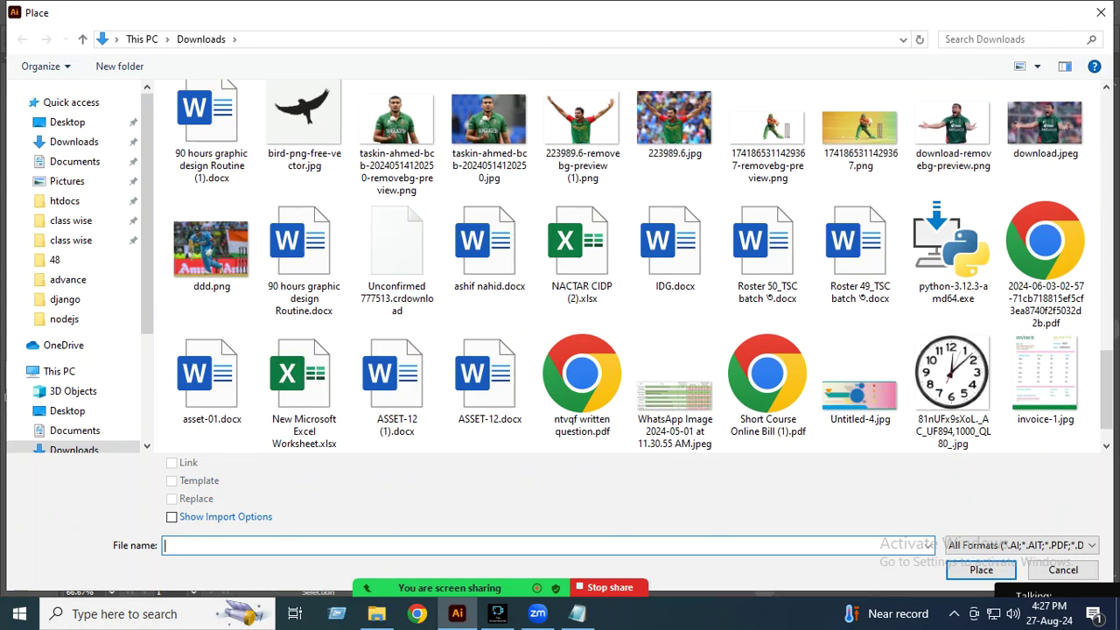
scroll(396, 289, down, 3)
Step: Select image-157923-1699795250.jpg in the Place dialog, then switch to Chrome
scroll(396, 289, up, 4)
scroll(396, 289, up, 4)
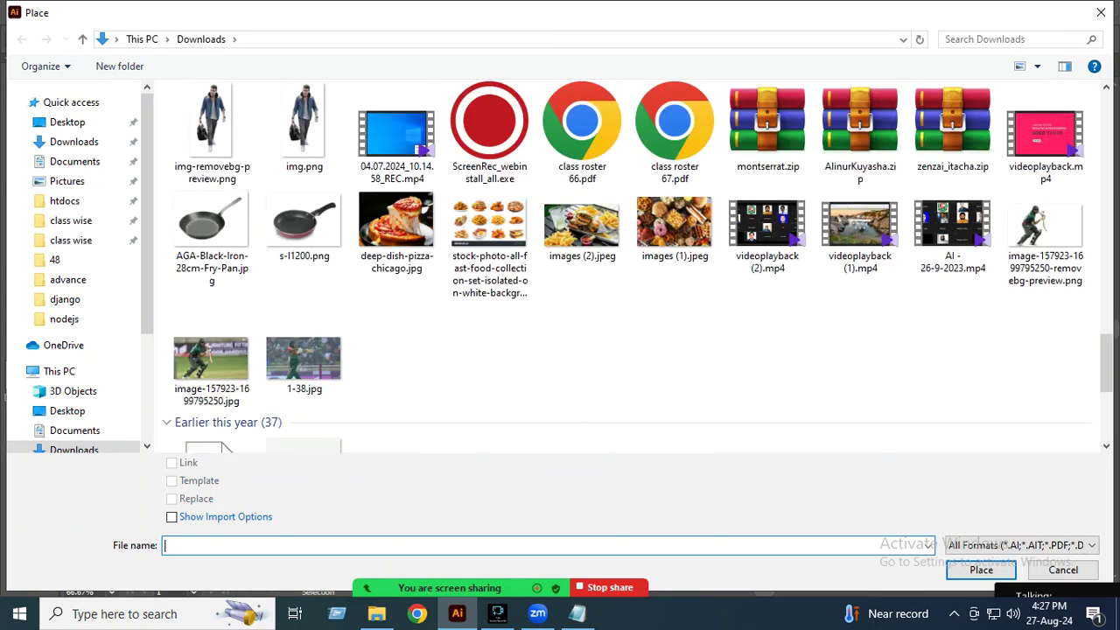
scroll(396, 289, up, 2)
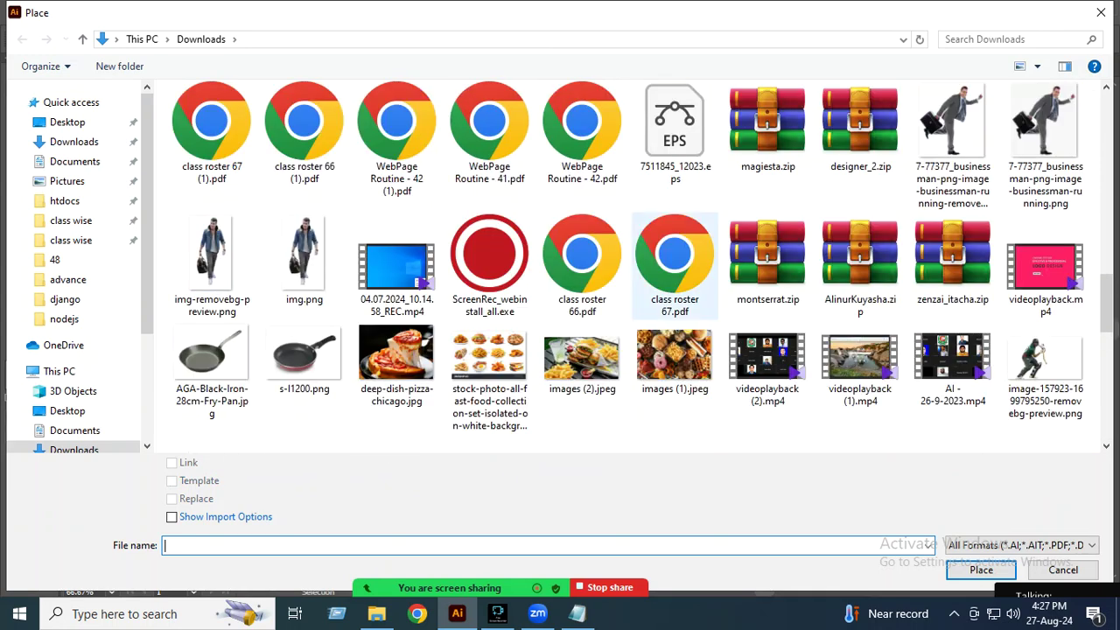
scroll(612, 349, down, 1)
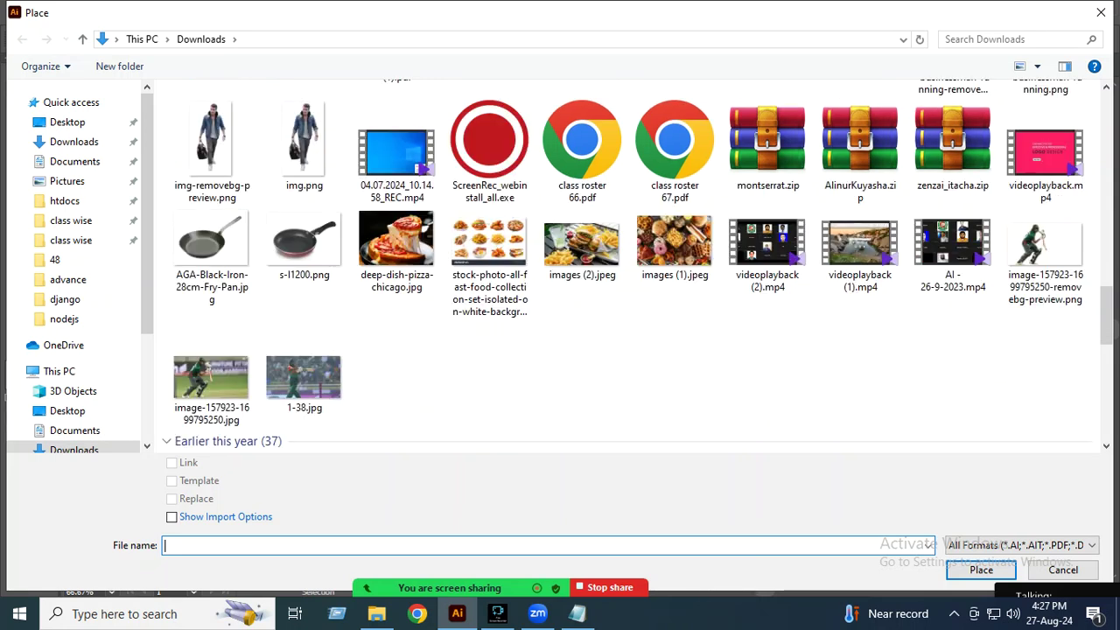
click(210, 376)
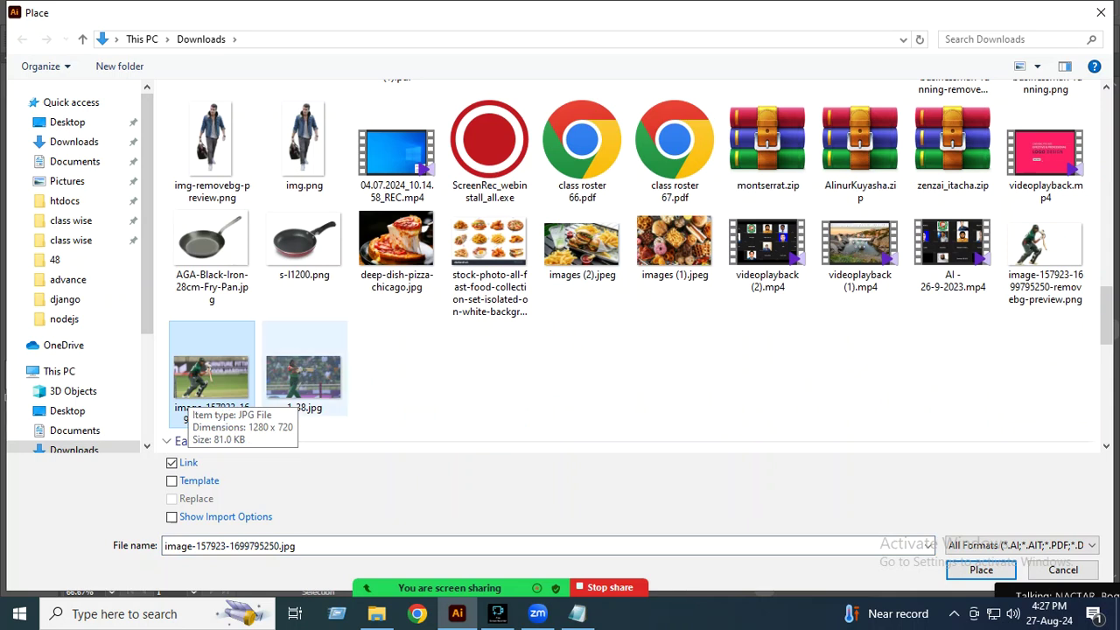
click(416, 613)
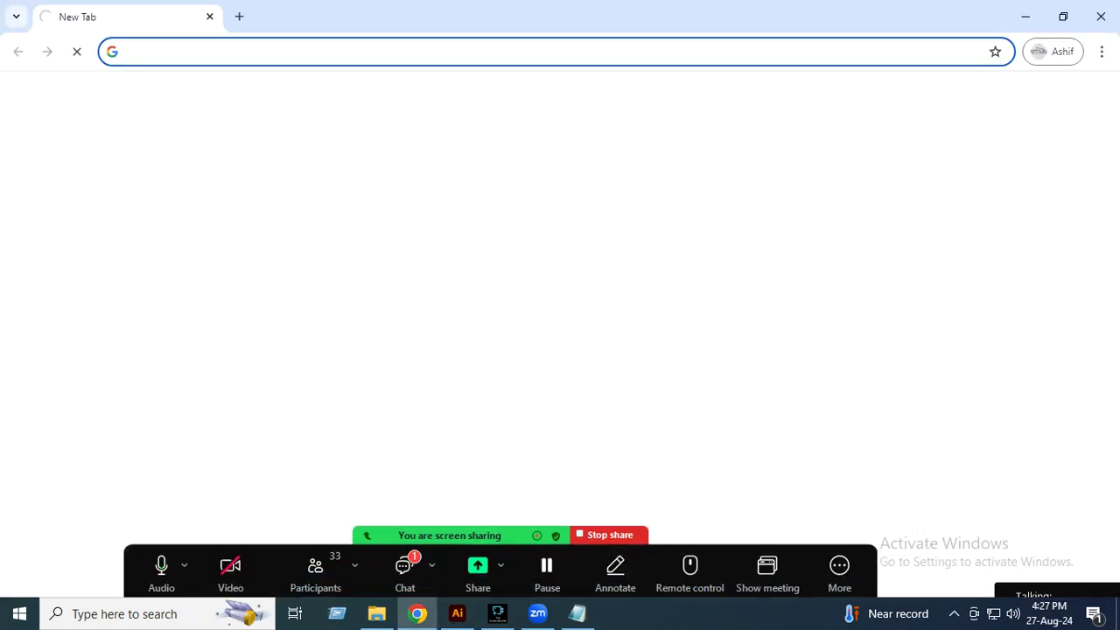
Step: Search Google for 'cricketer batting pic'
click(131, 51)
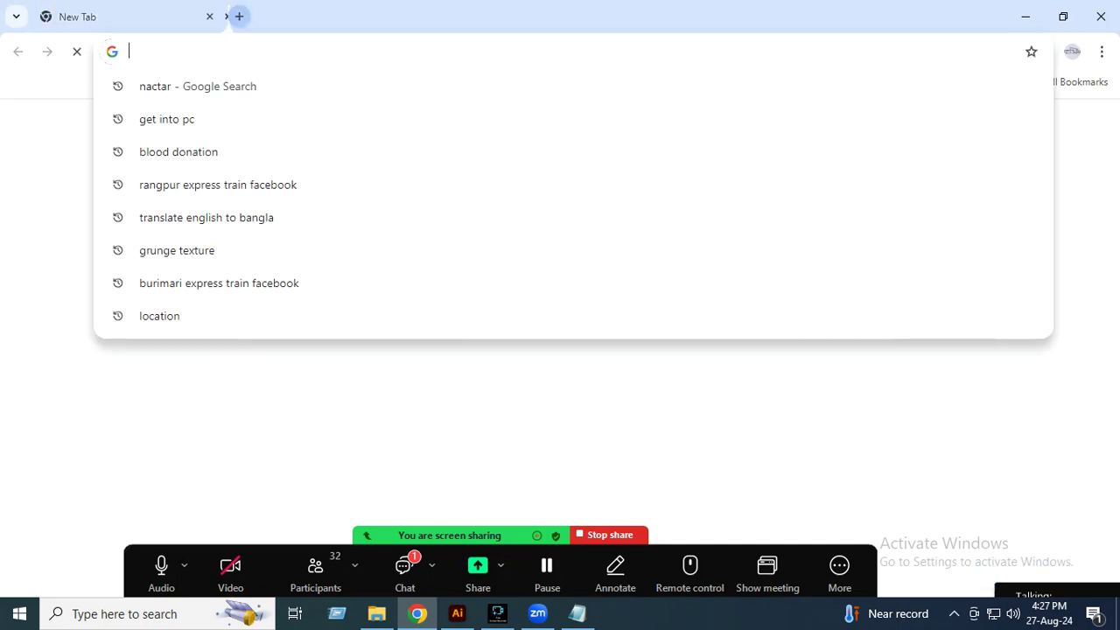
text(cr)
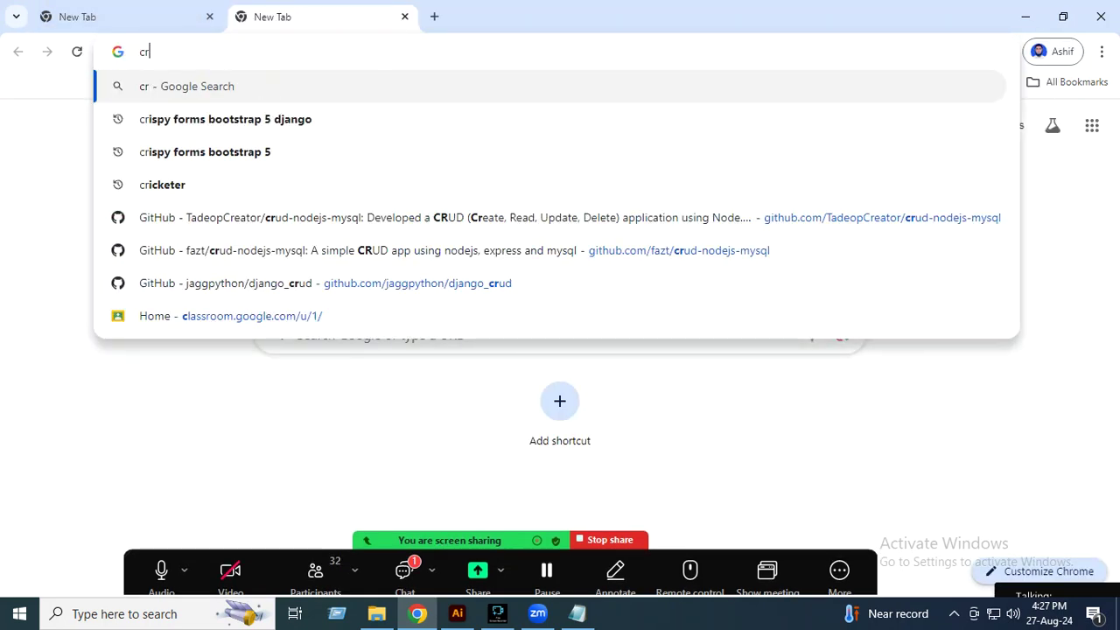
text(icketer )
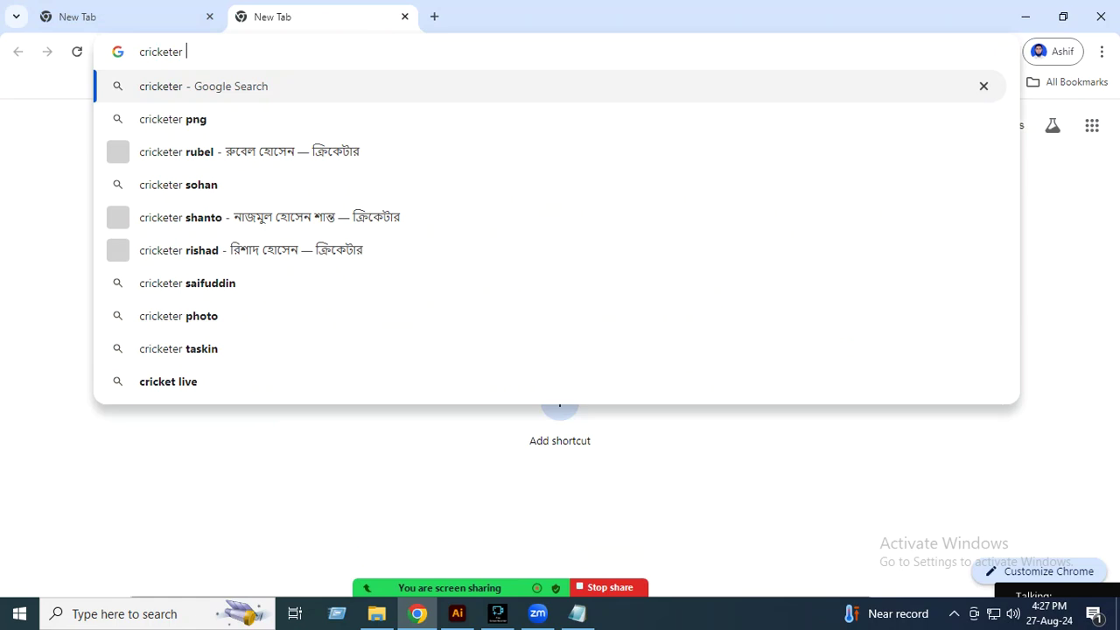
text(battin)
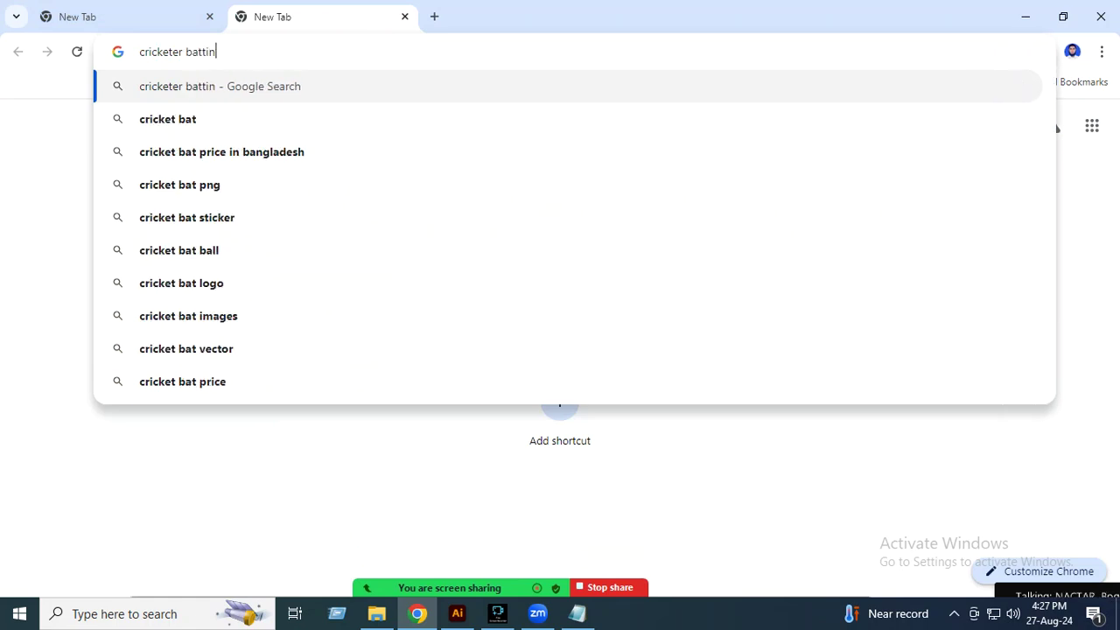
text(g)
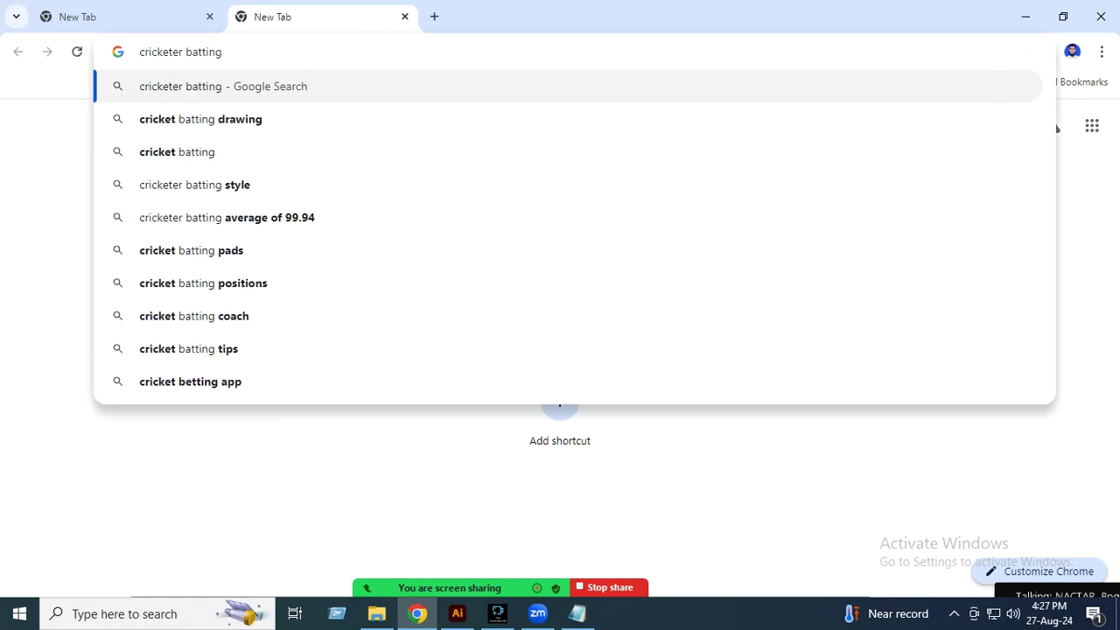
text( pic)
key(Return)
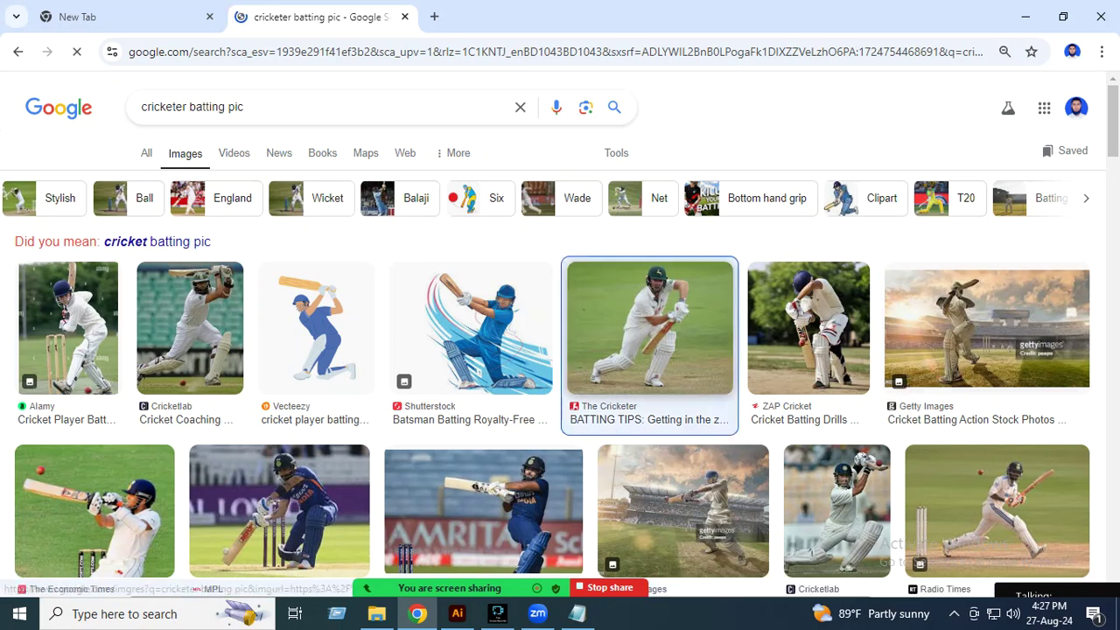
Step: Save the cricketer batting photo to Downloads as images (4).jpeg
click(649, 328)
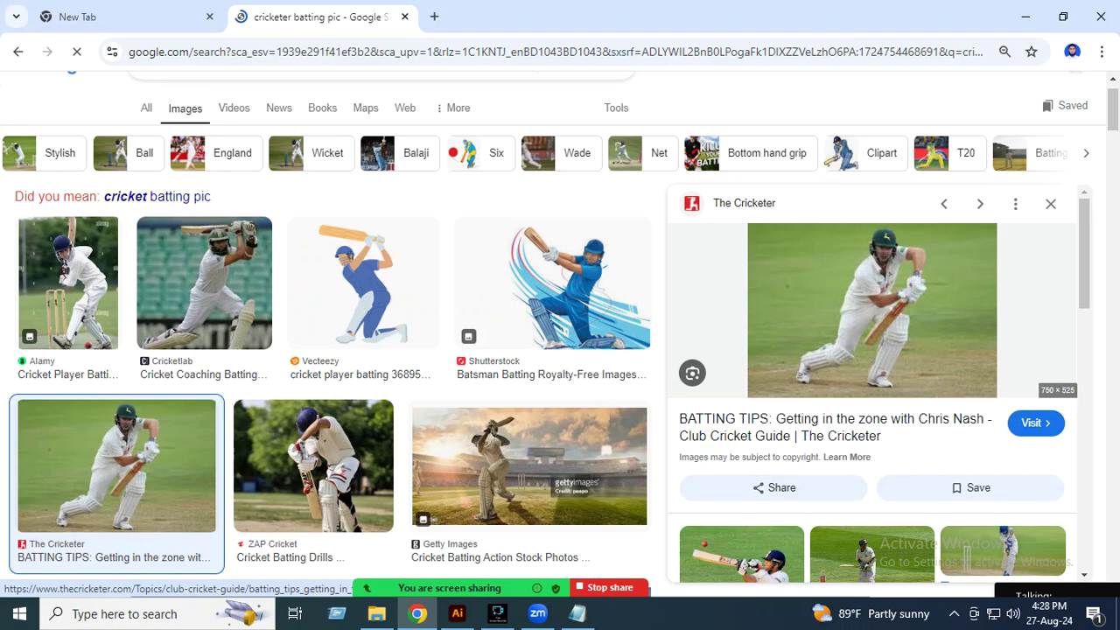
right_click(704, 289)
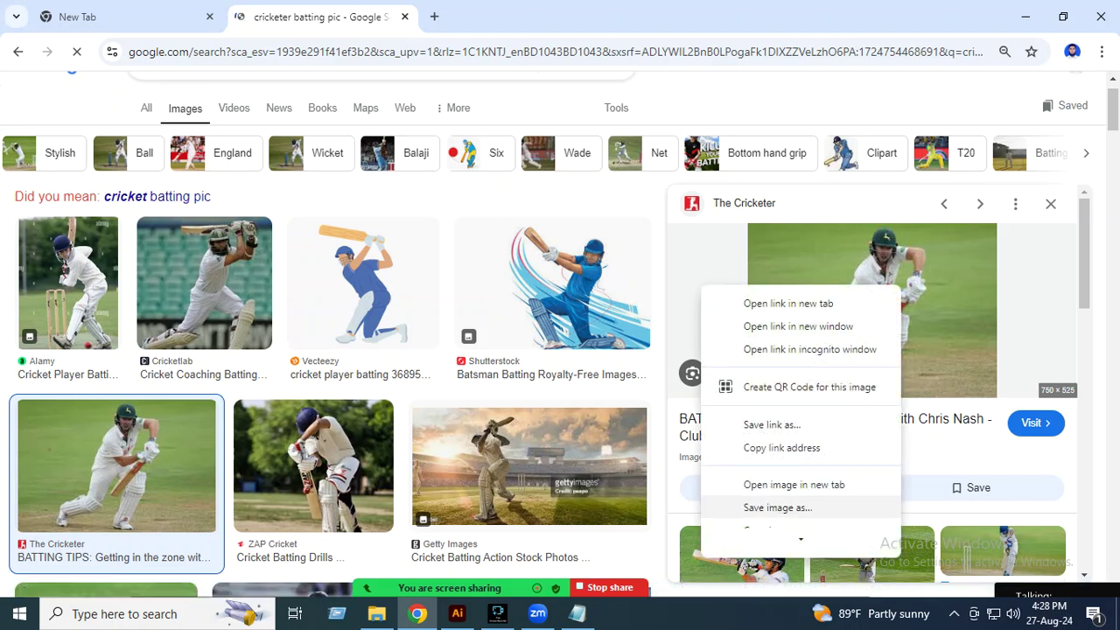
key(Escape)
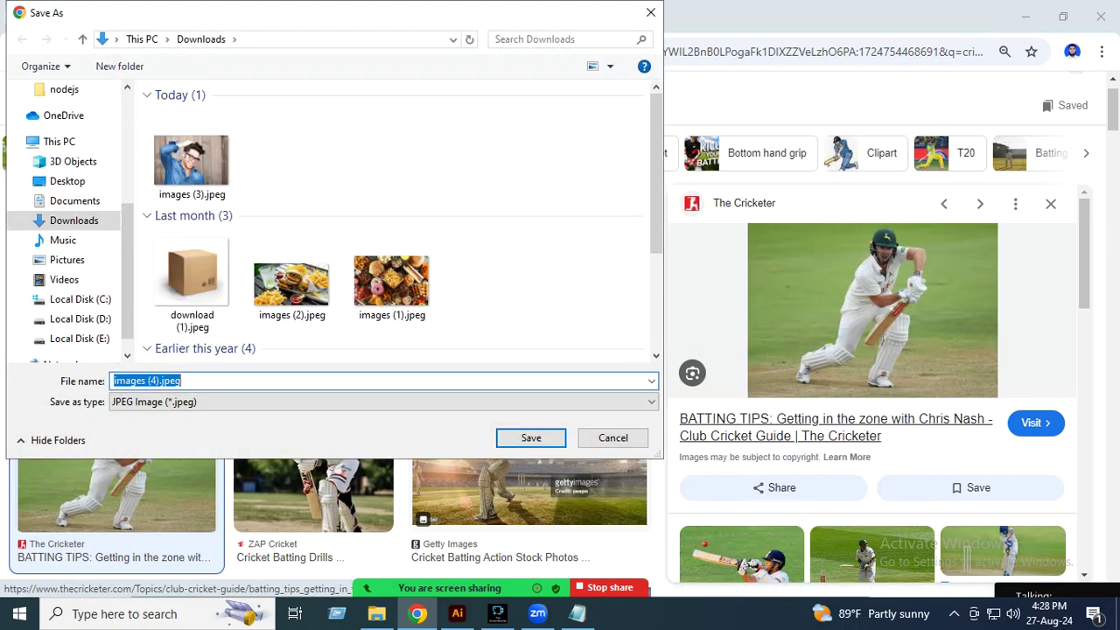
key(Return)
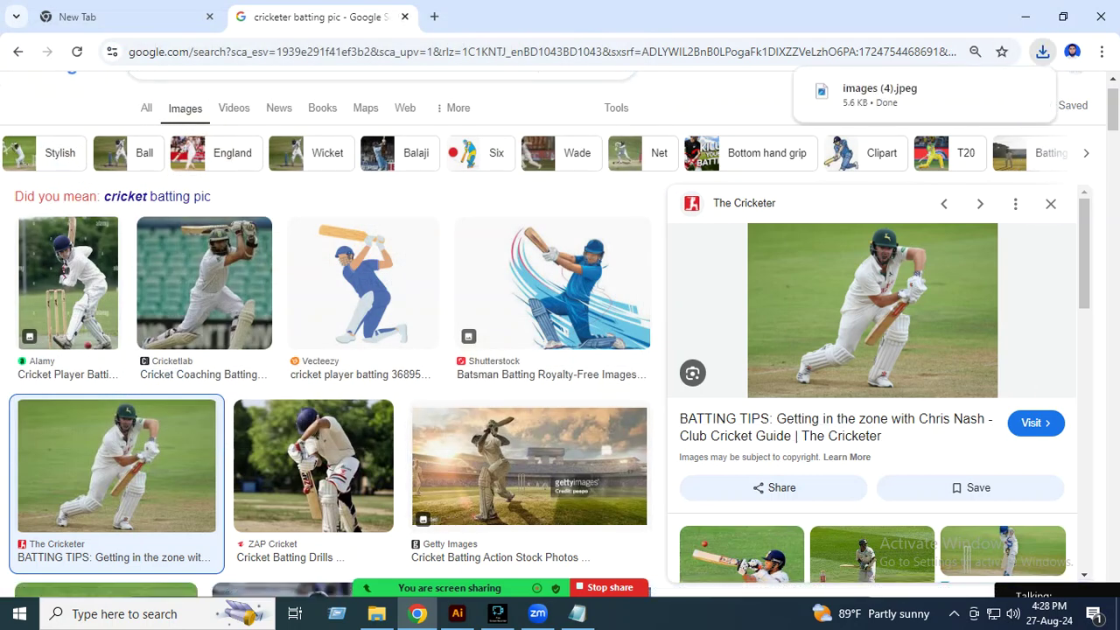
Step: In a new tab, start a search for 'background remover'
click(434, 17)
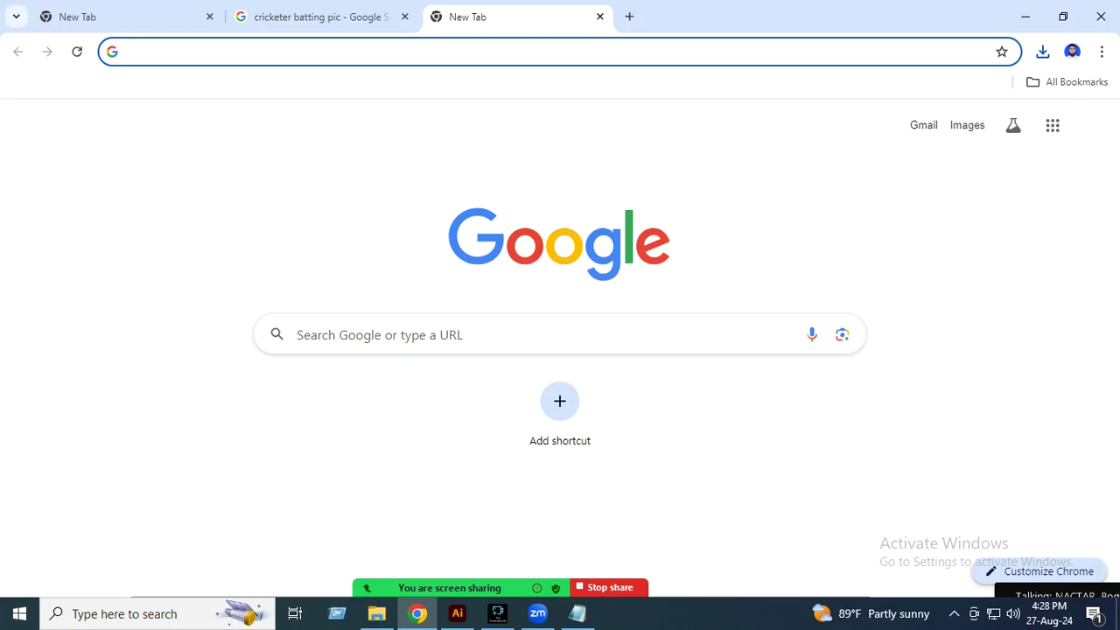
click(350, 51)
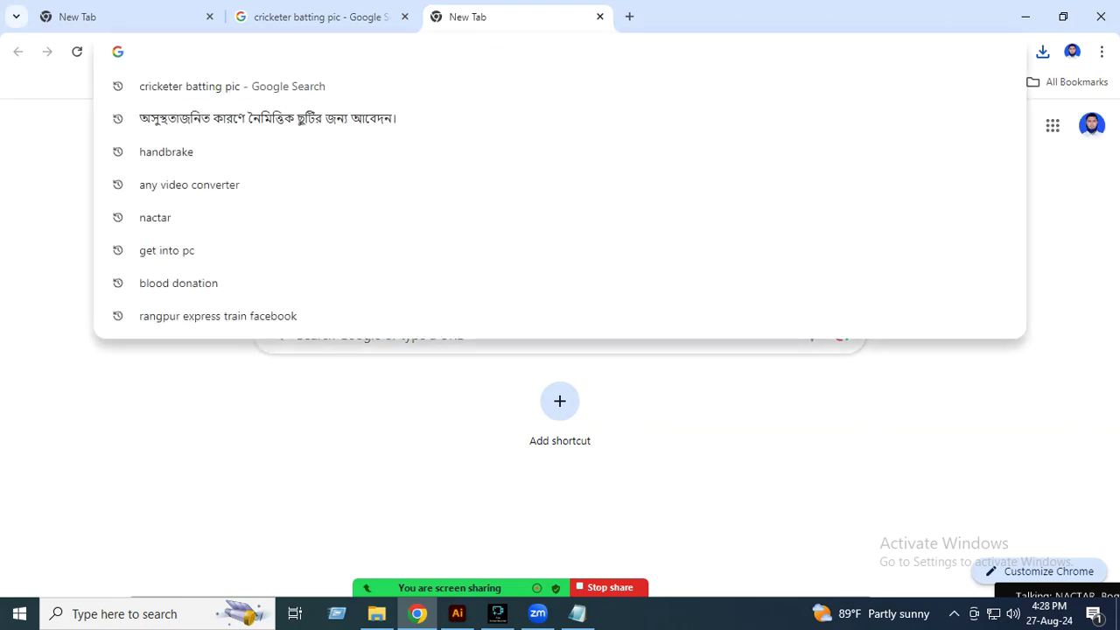
text(background remover)
Step: Search for background remover and open remove.bg
key(Return)
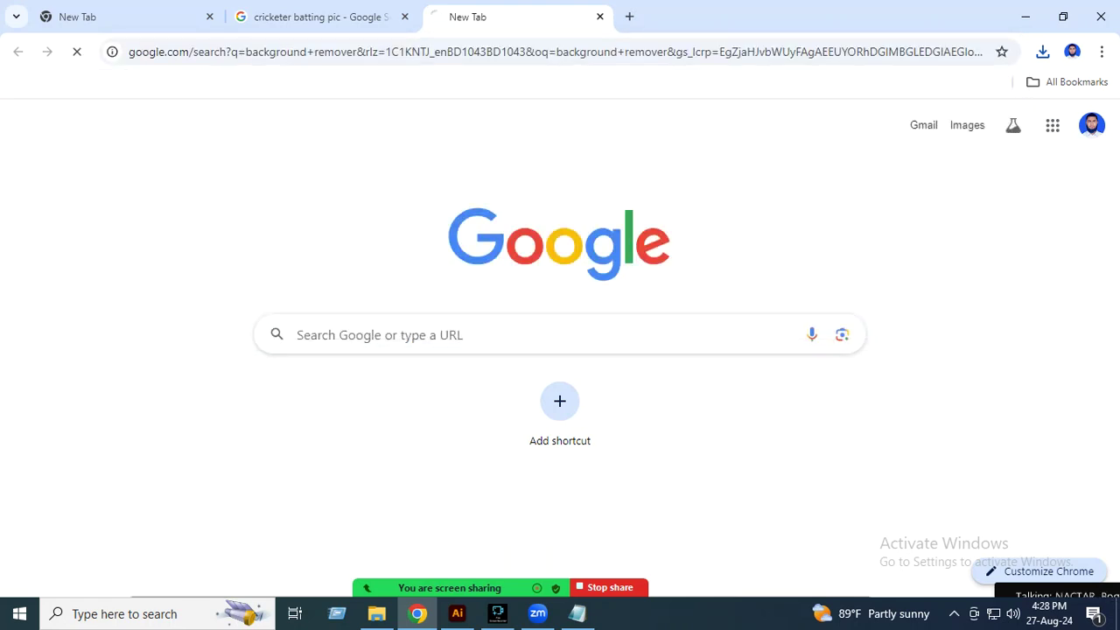
scroll(560, 350, down, 2)
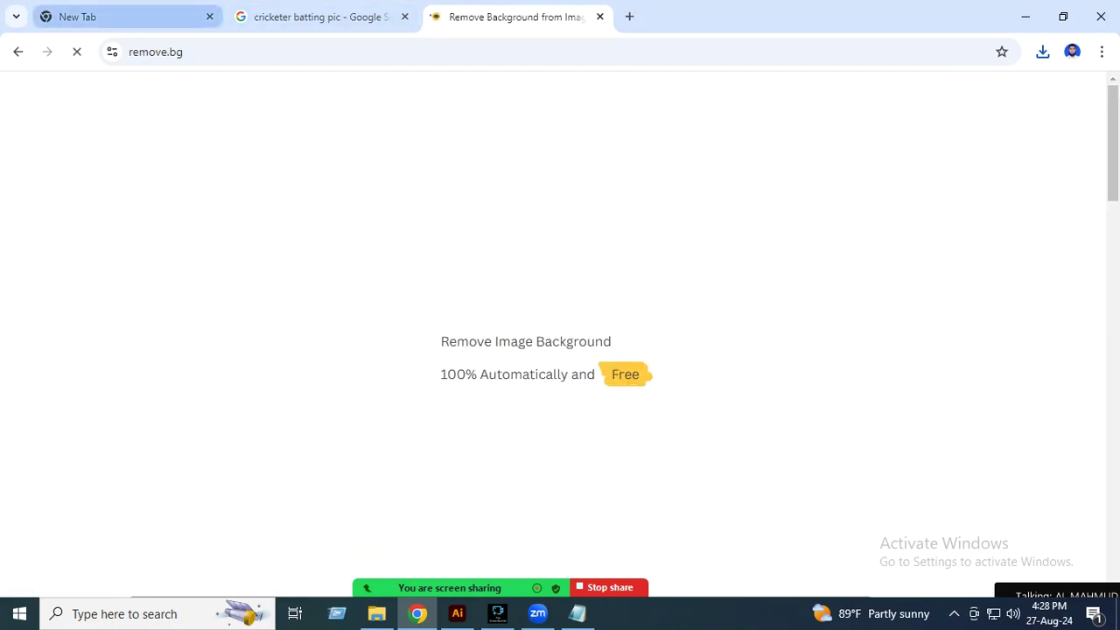
click(209, 16)
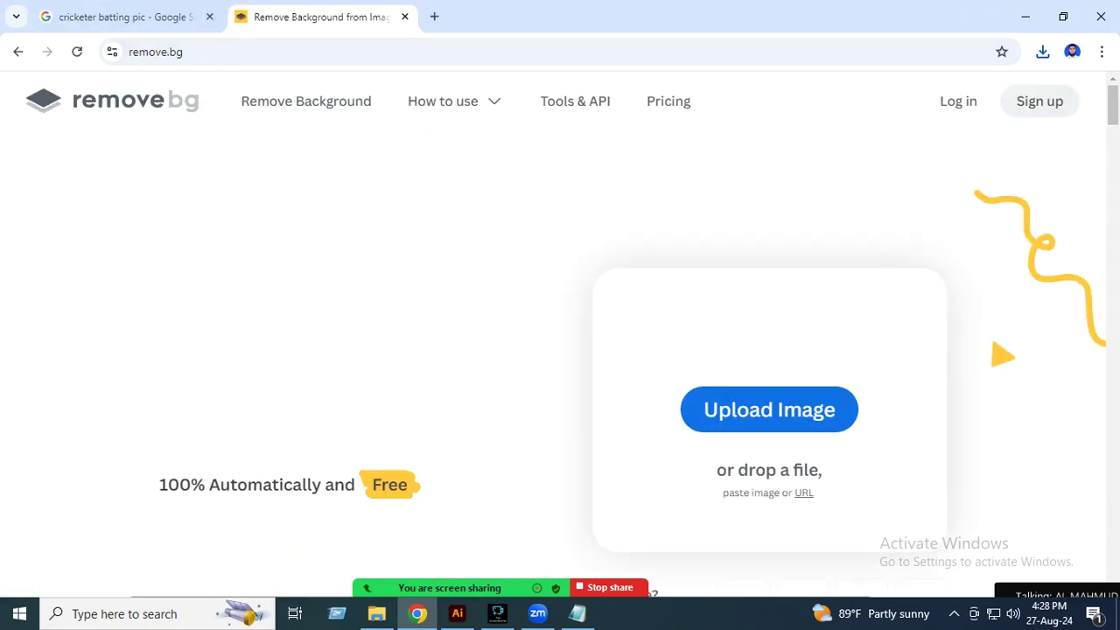
click(767, 409)
Step: Upload images (4).jpeg to remove.bg for background removal
click(552, 305)
click(210, 159)
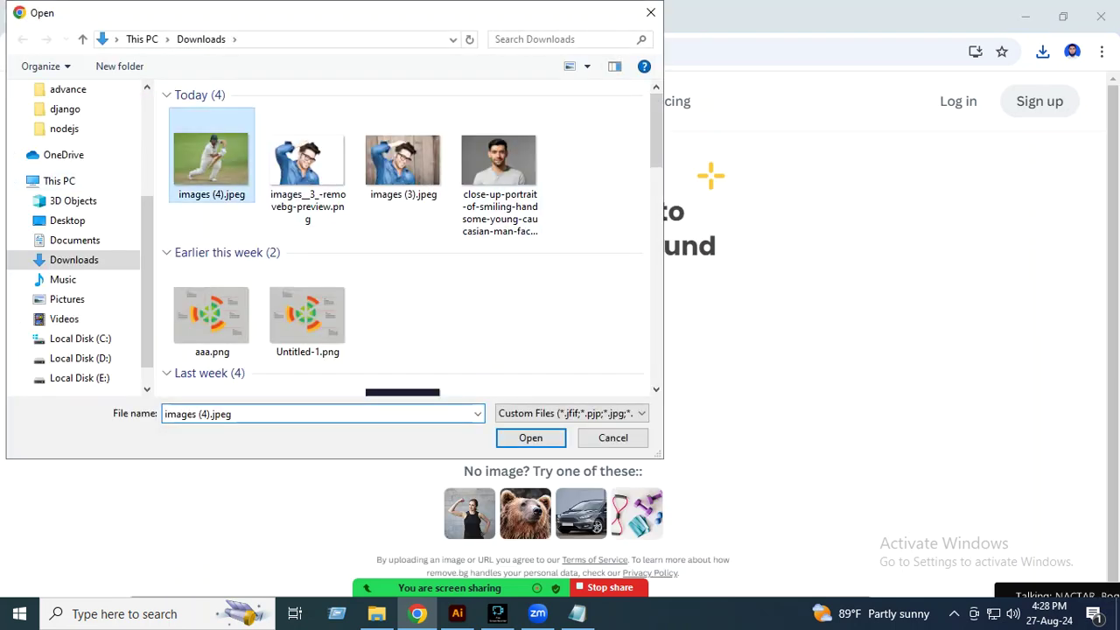
double_click(211, 159)
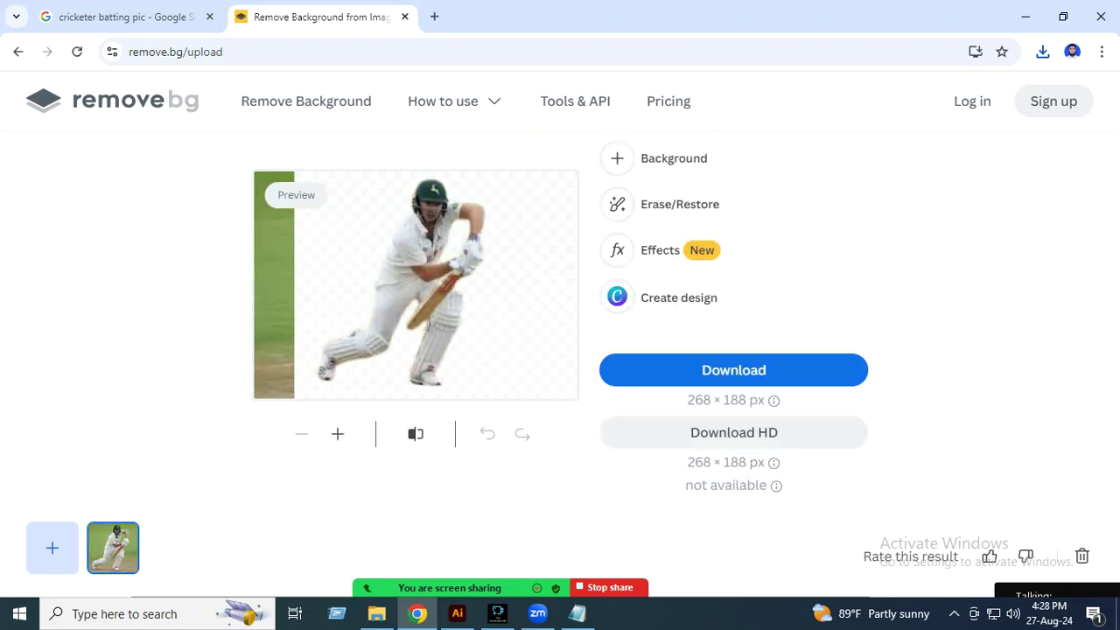
Step: Download the background-free cricketer PNG and open Downloads in File Explorer
click(733, 370)
click(376, 613)
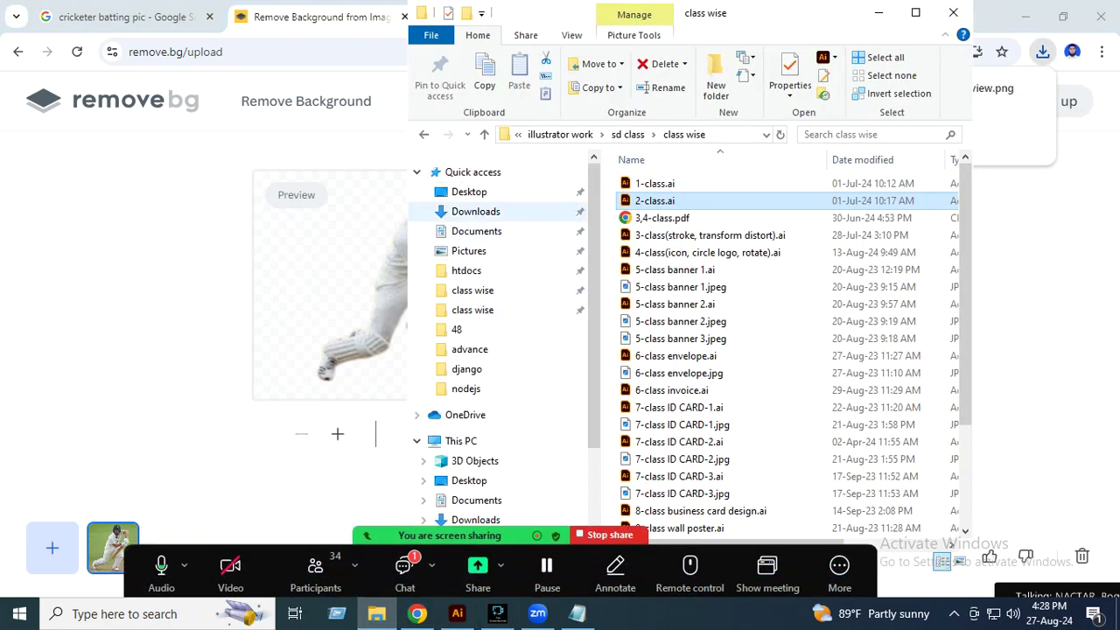
click(475, 211)
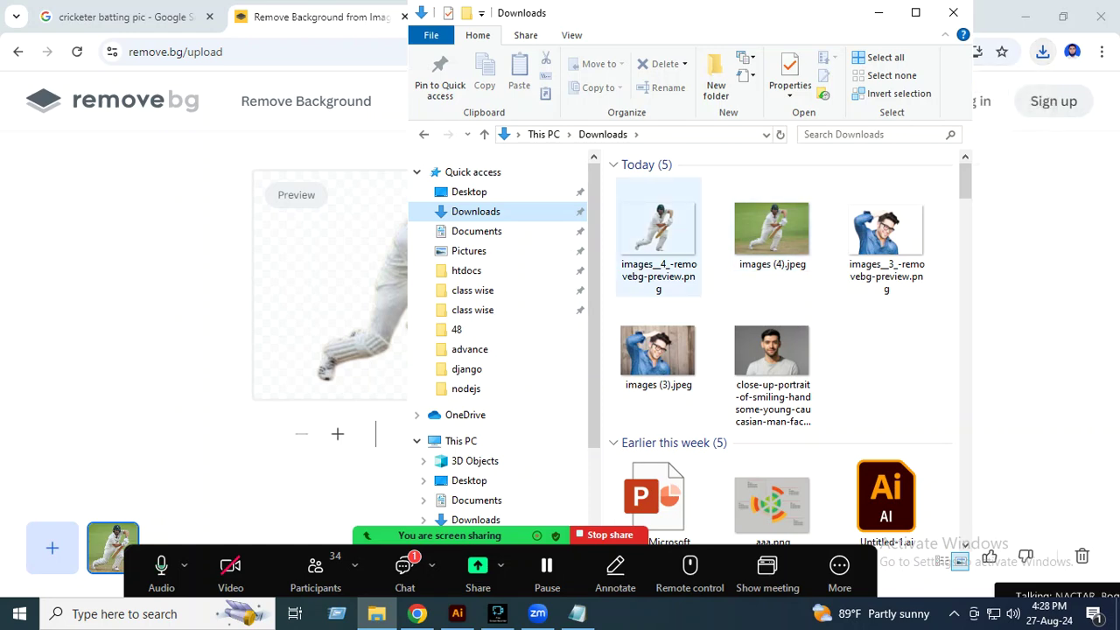
Step: Preview the cricketer PNG, close it, and return to Illustrator's Place dialog
click(658, 232)
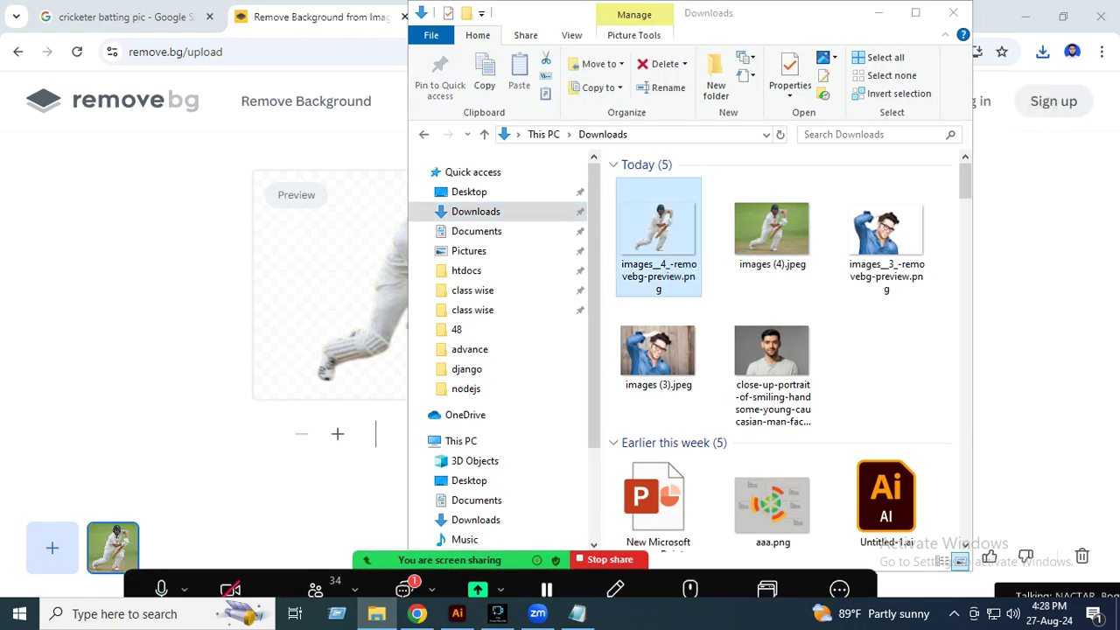
double_click(657, 232)
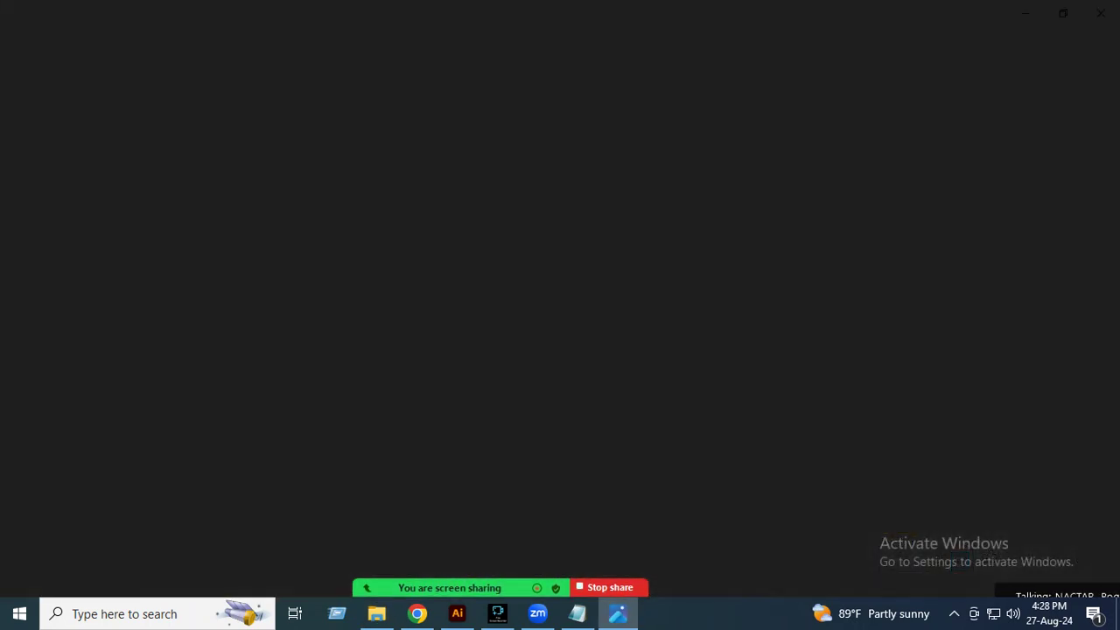
scroll(1065, 579, up, 1)
scroll(1066, 579, down, 1)
click(1101, 13)
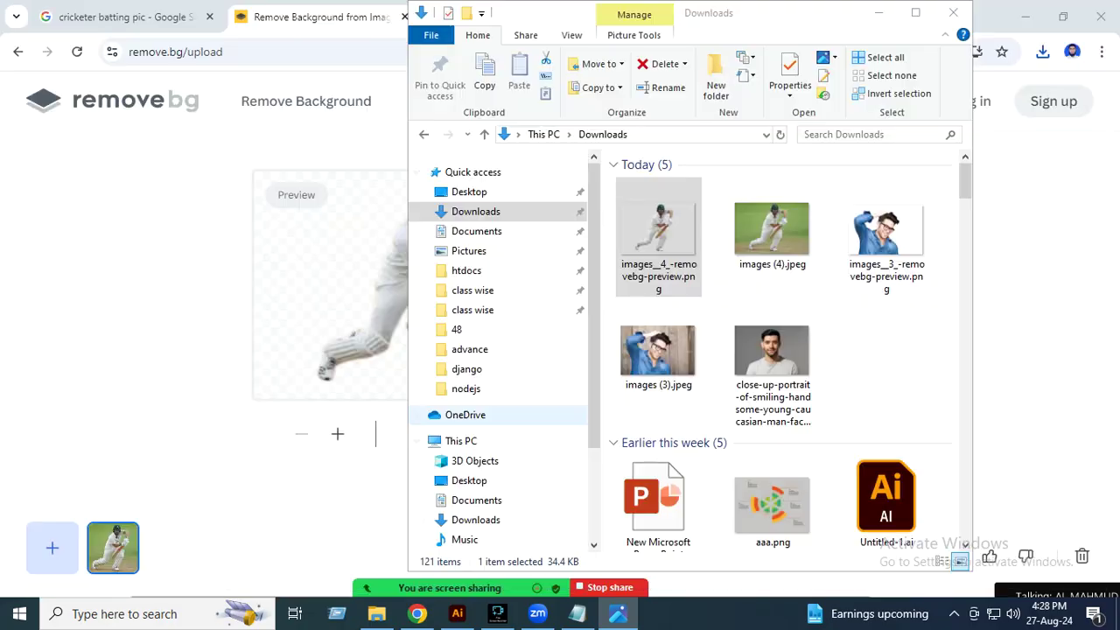
click(457, 613)
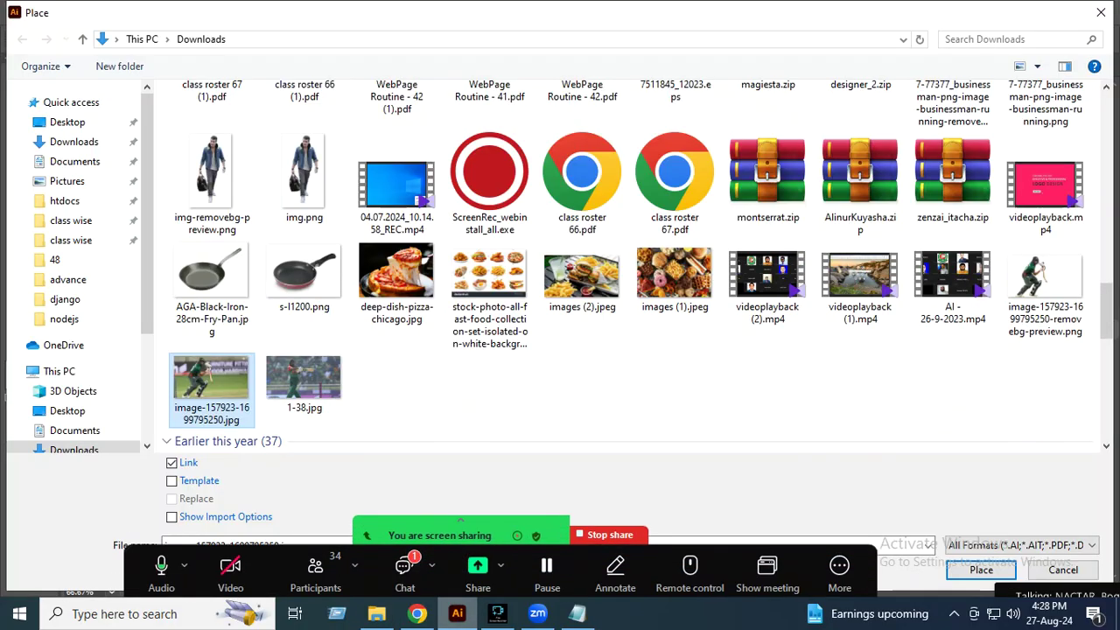
Step: Choose the background-free cricketer PNG in the Place dialog
click(404, 567)
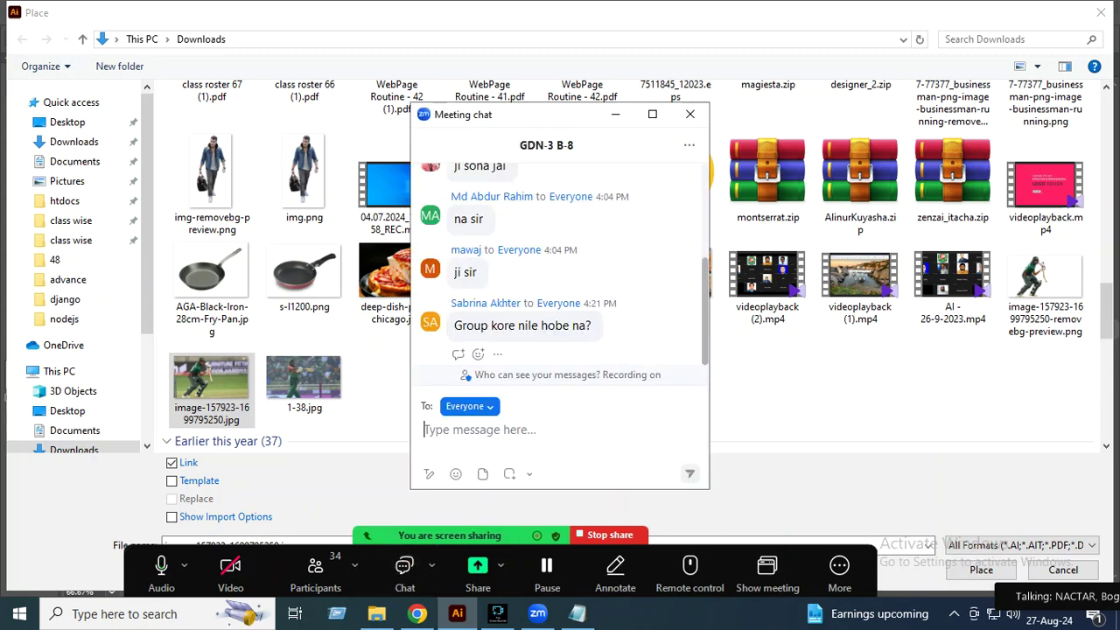
click(615, 114)
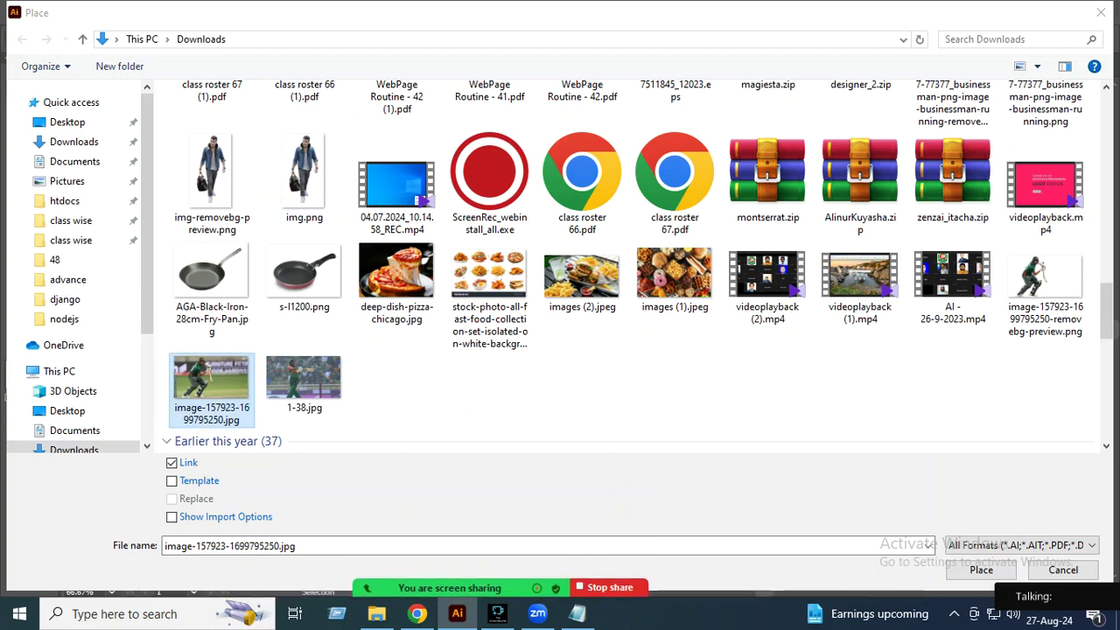
scroll(625, 263, up, 10)
scroll(625, 262, down, 3)
scroll(625, 262, down, 3)
scroll(625, 263, up, 6)
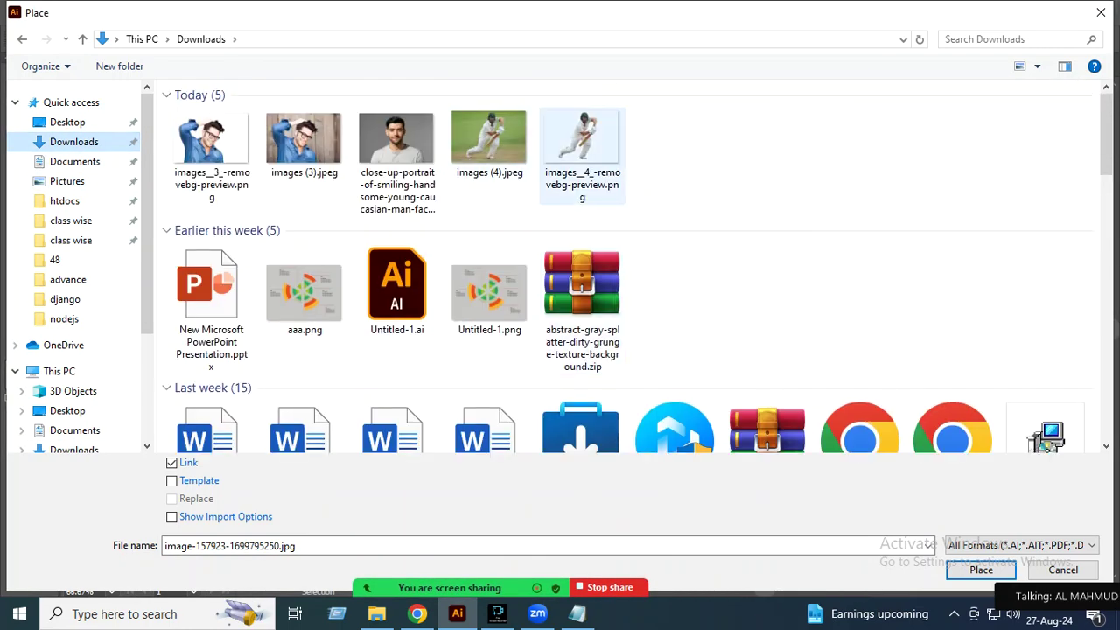
click(582, 156)
double_click(604, 145)
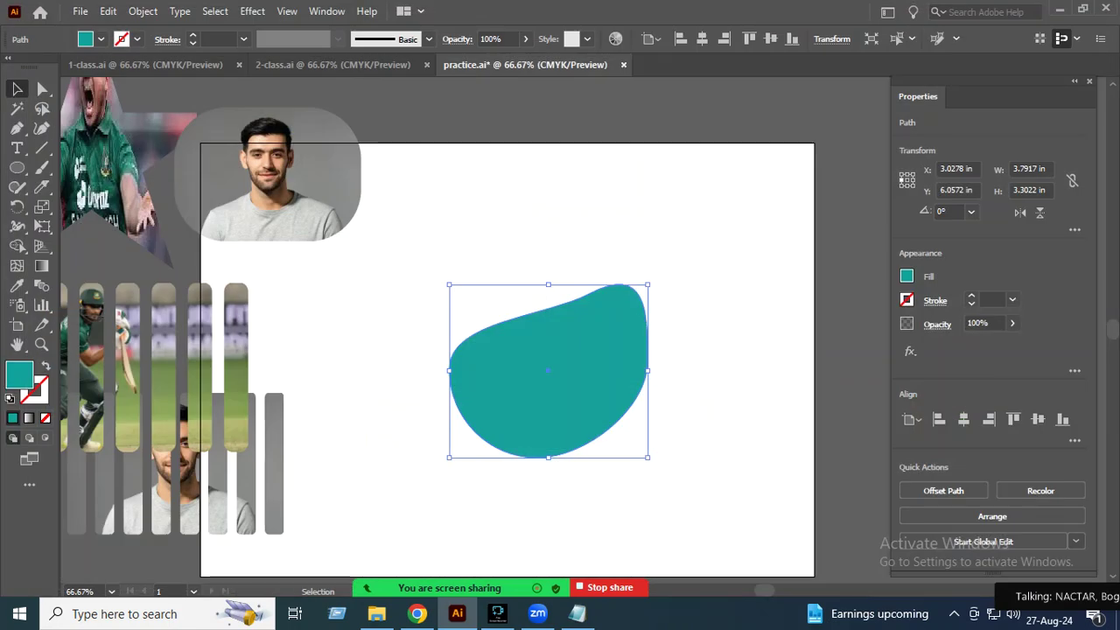
Step: Place the cricketer image over the teal shape and nudge it into position
drag(439, 194, 614, 315)
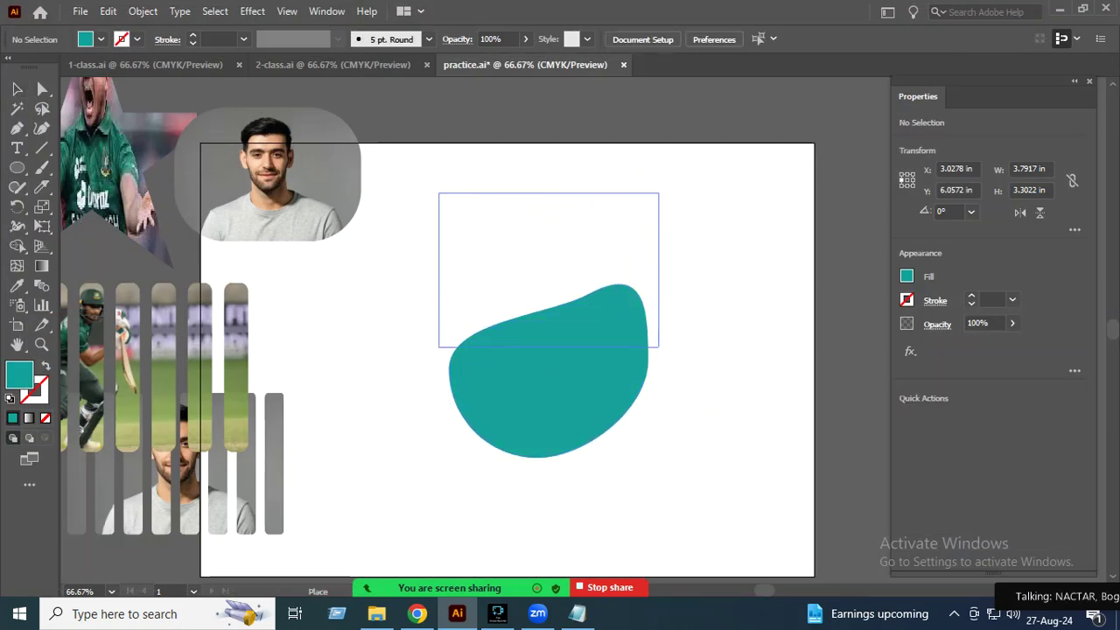
drag(658, 347, 658, 346)
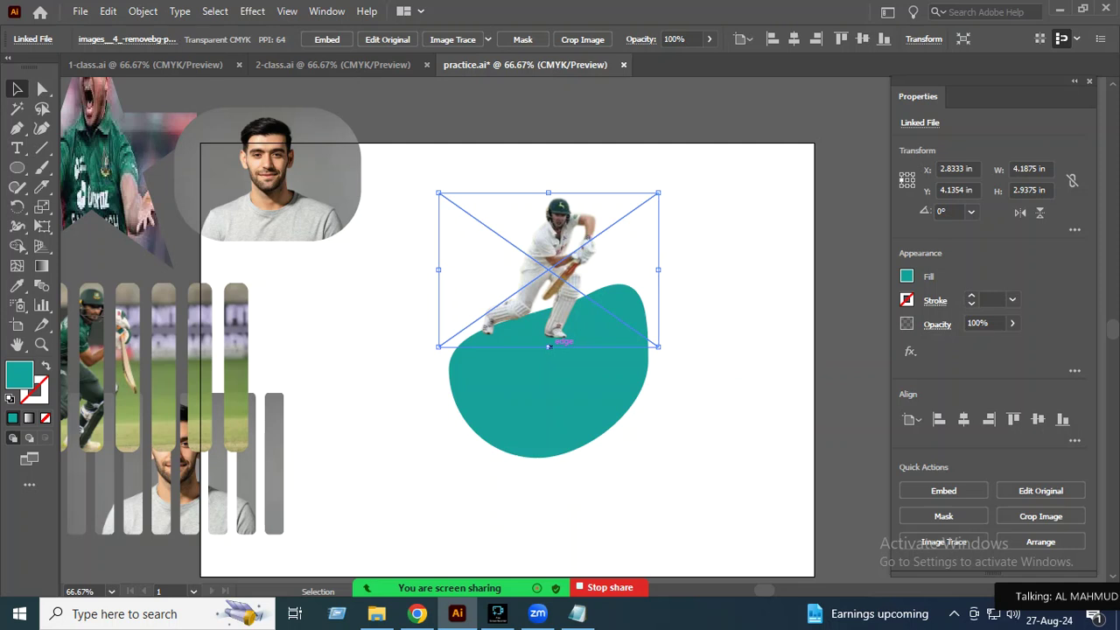
drag(548, 347, 574, 456)
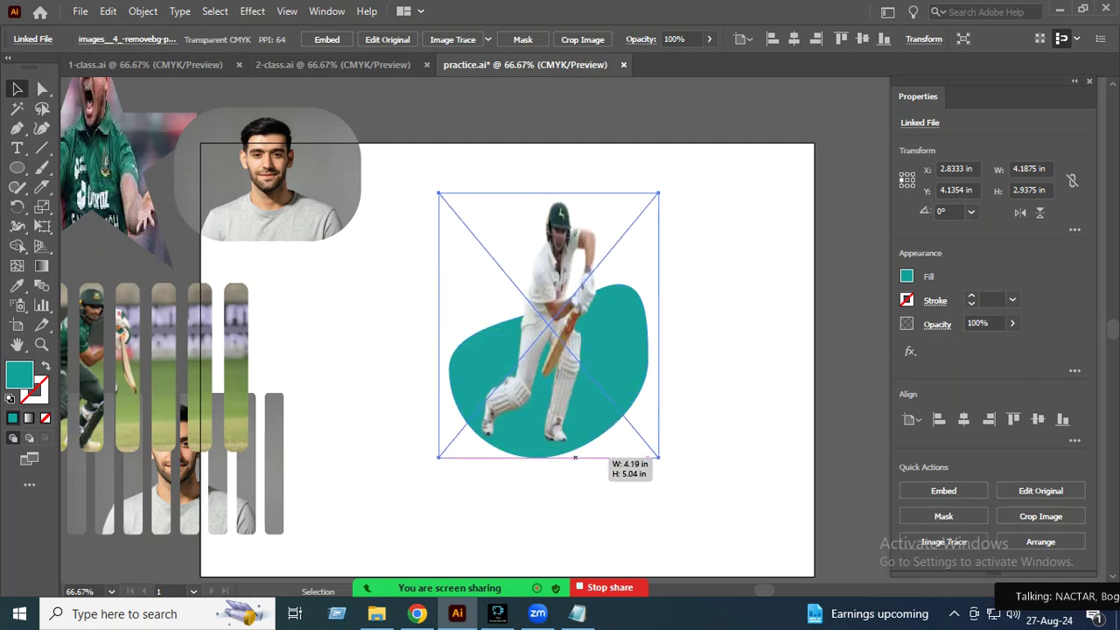
drag(575, 456, 575, 457)
drag(570, 352, 603, 357)
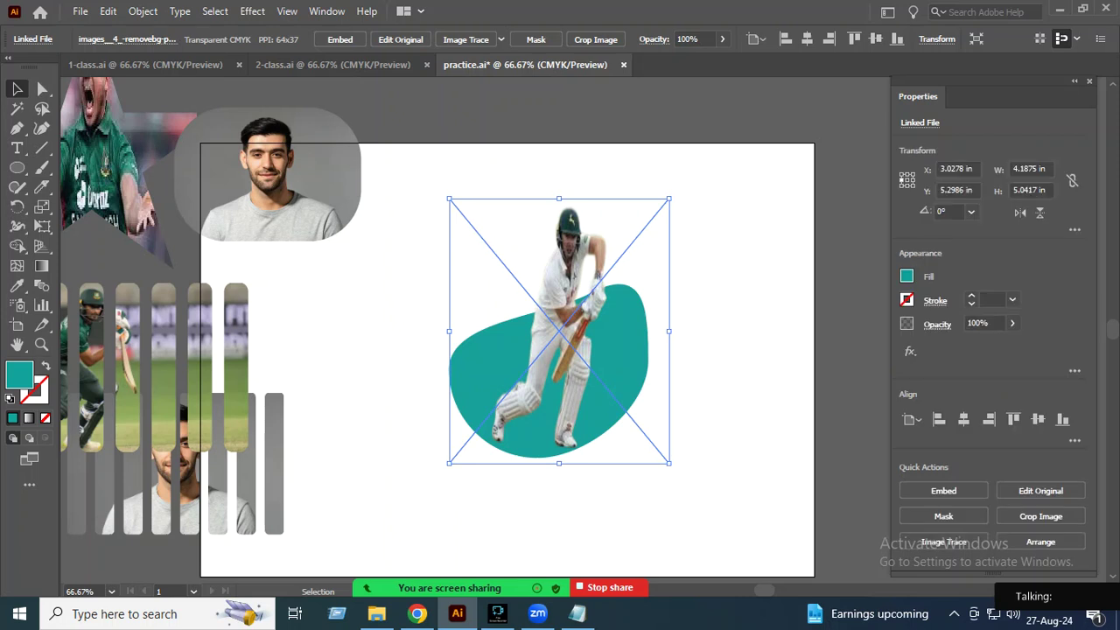
key(ctrl+shift+a)
click(604, 357)
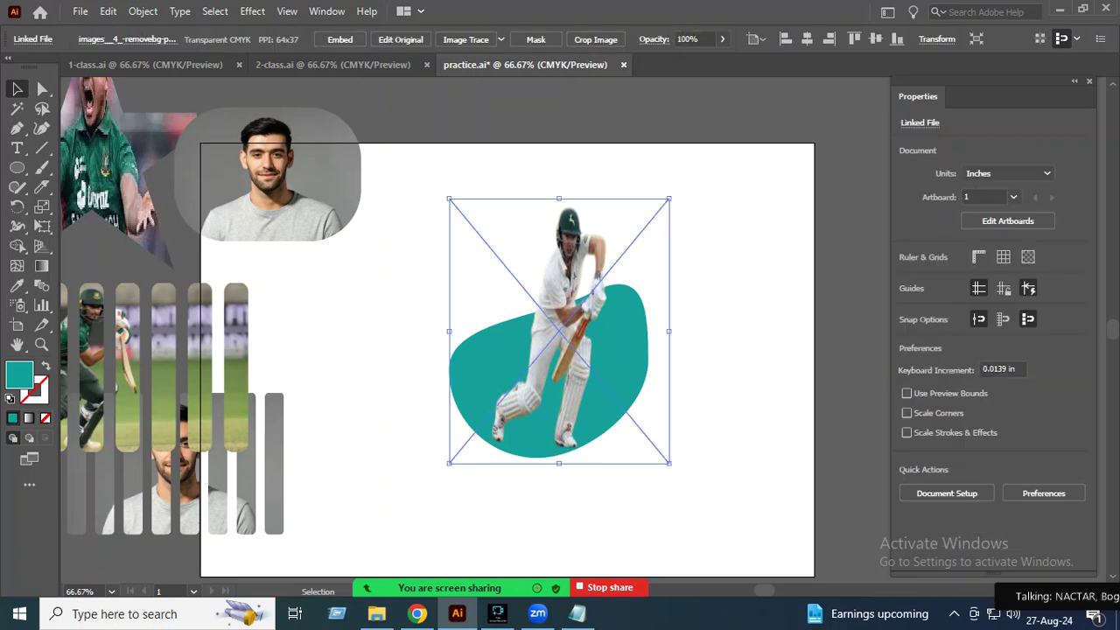
drag(603, 357, 592, 371)
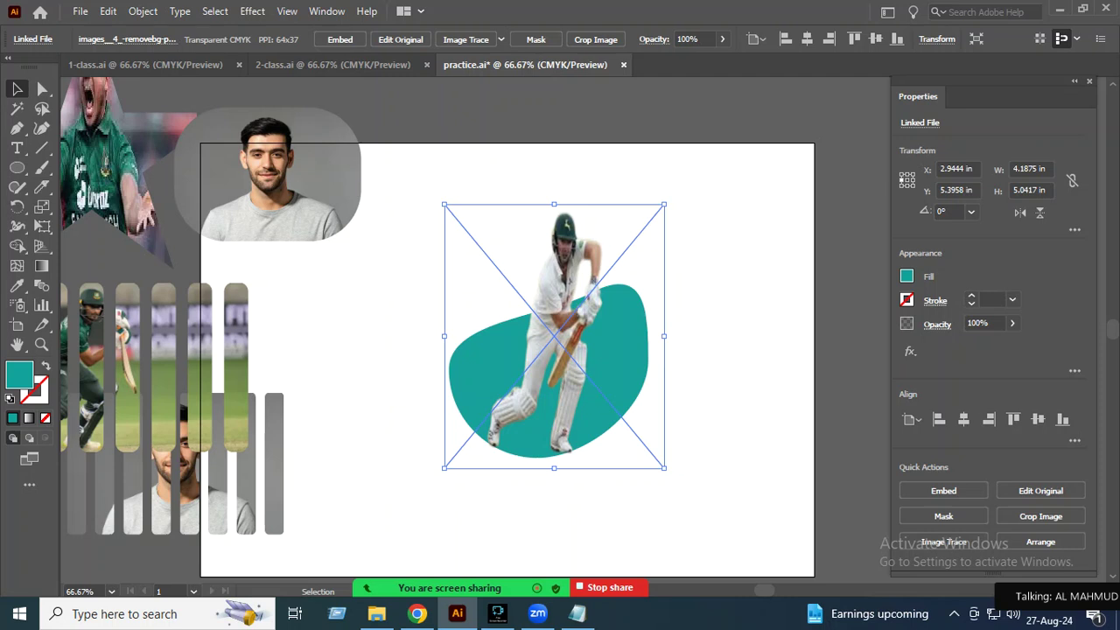
Step: Widen the cricketer image to about 5.19 in and move it up-left off the blob
key(ctrl+shift+a)
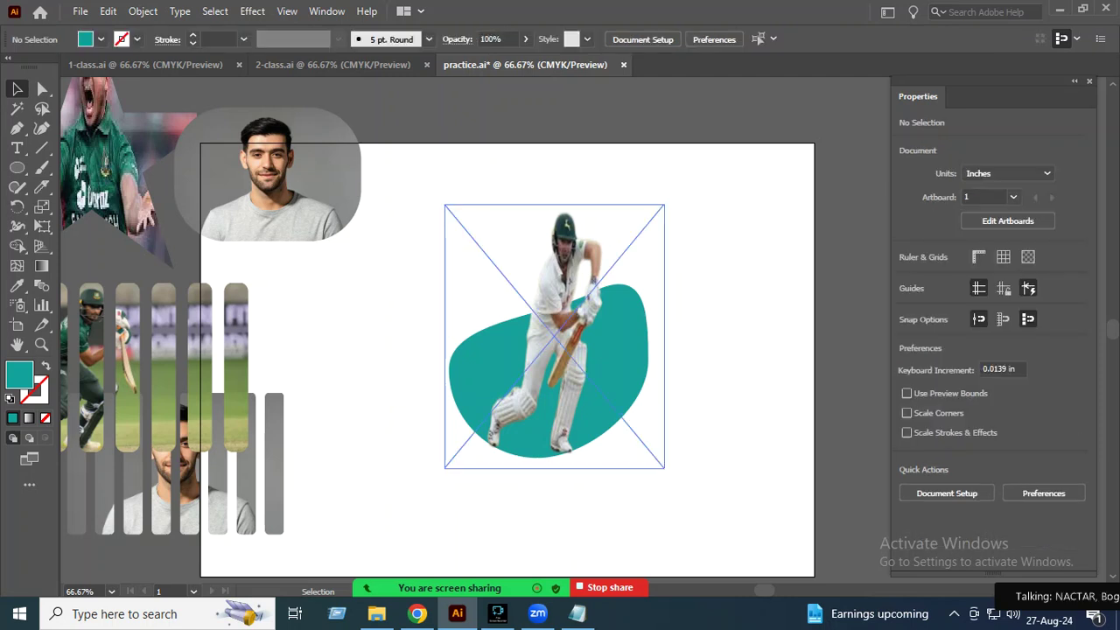
click(664, 336)
drag(665, 336, 716, 336)
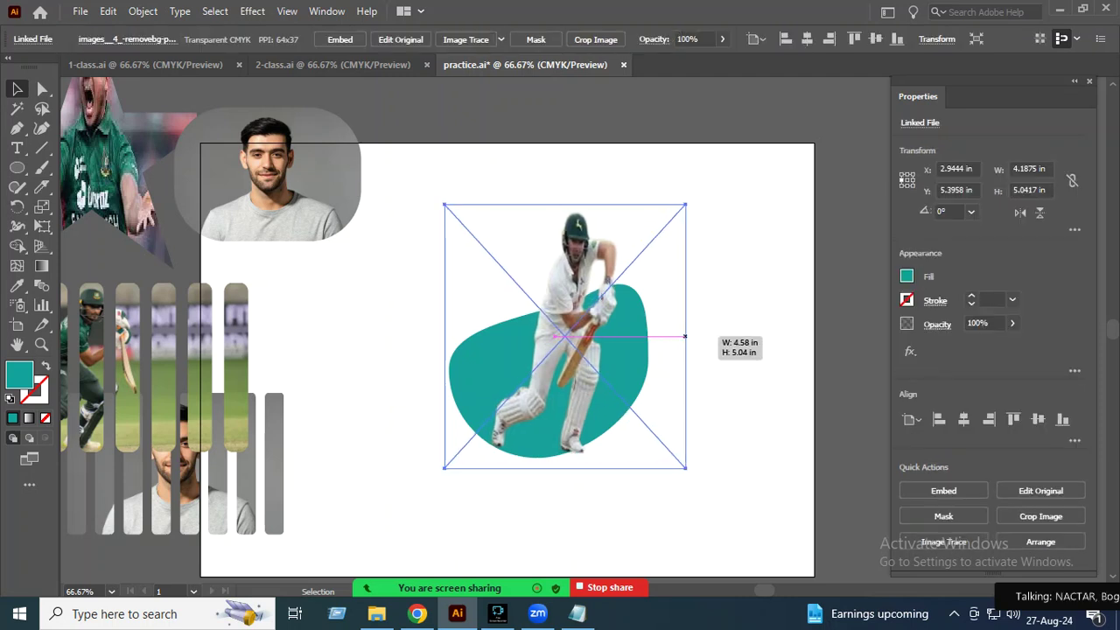
drag(581, 336, 561, 324)
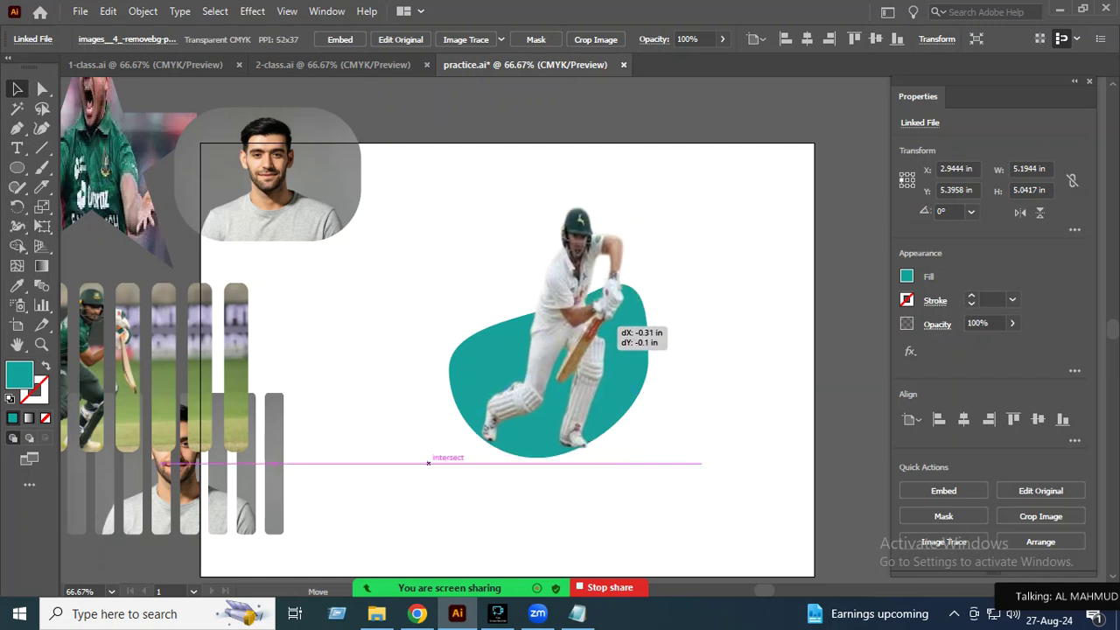
key(ctrl+shift+a)
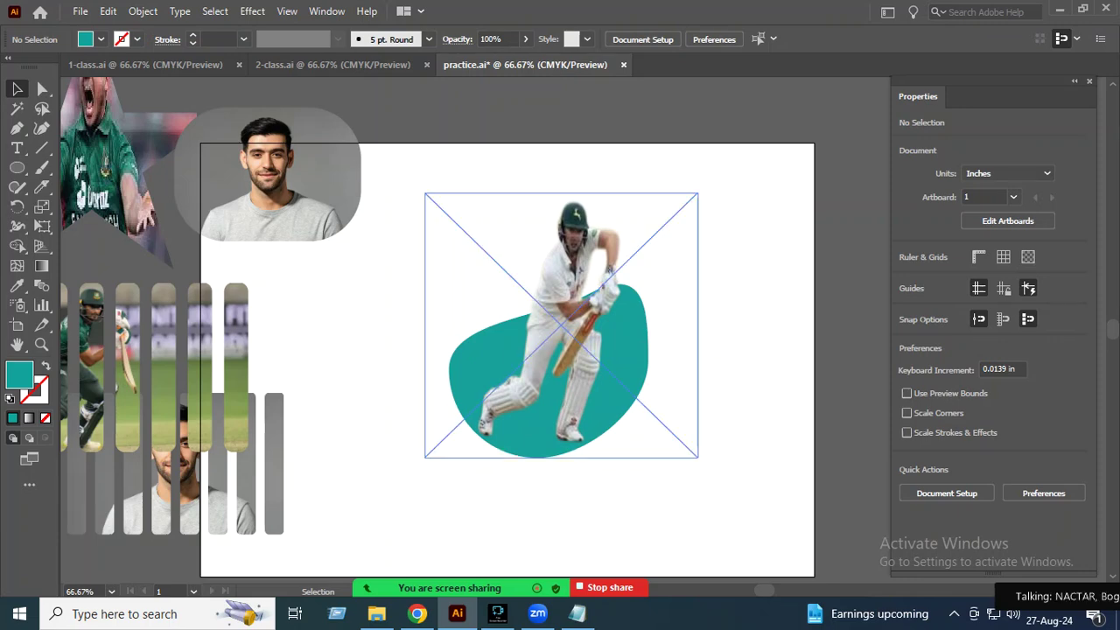
drag(560, 321, 564, 320)
click(564, 320)
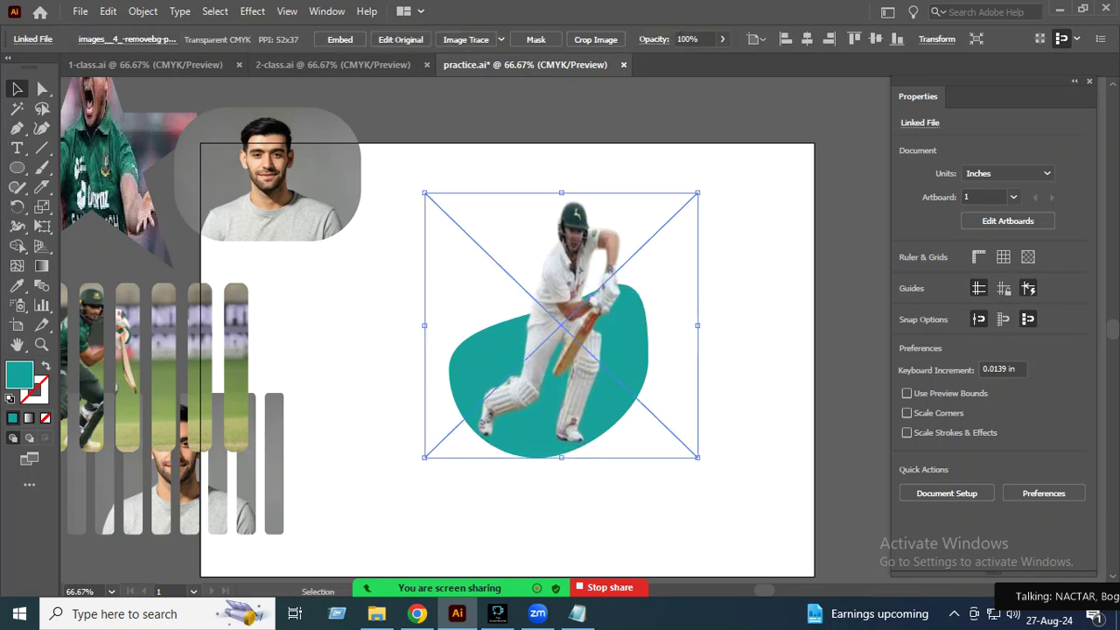
drag(564, 320, 393, 258)
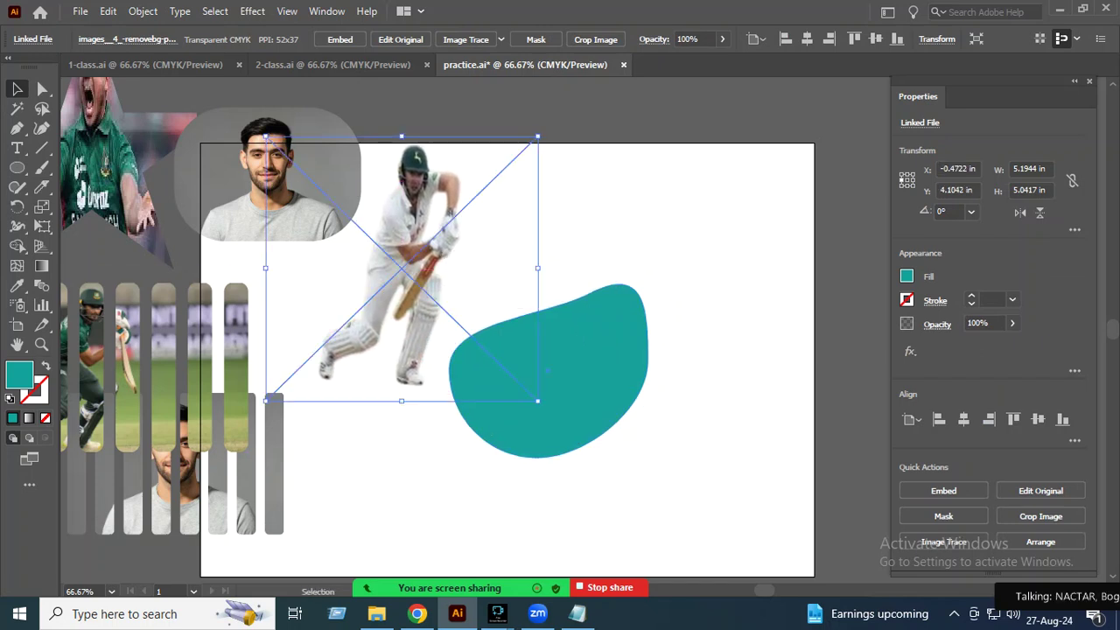
Step: Duplicate the teal blob to the lower right and send the cricketer behind the original blob
click(542, 385)
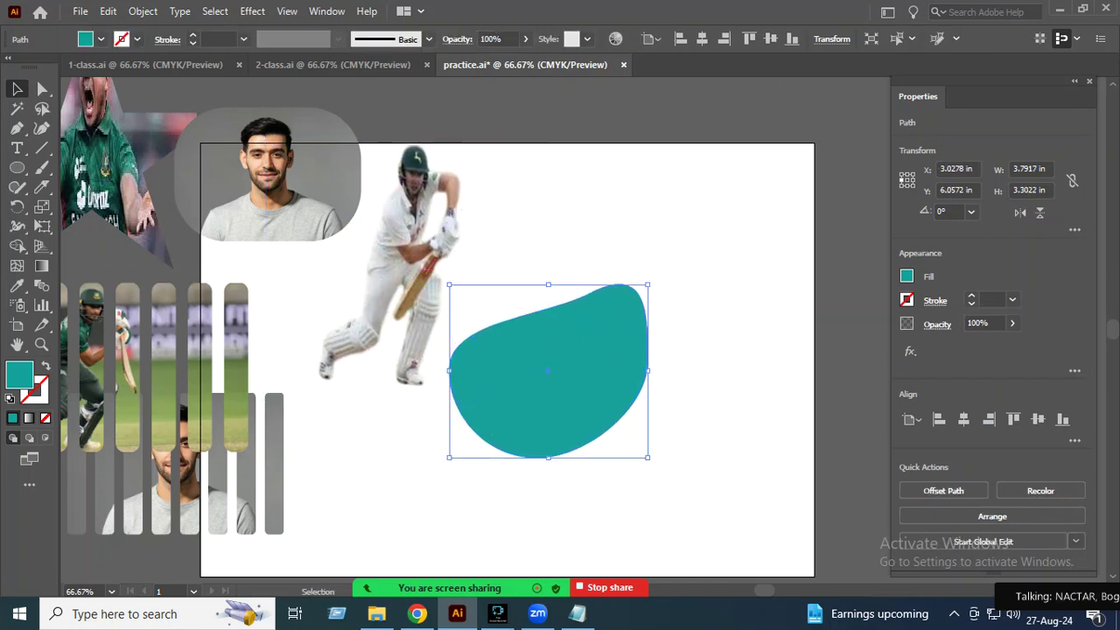
drag(560, 385, 801, 509)
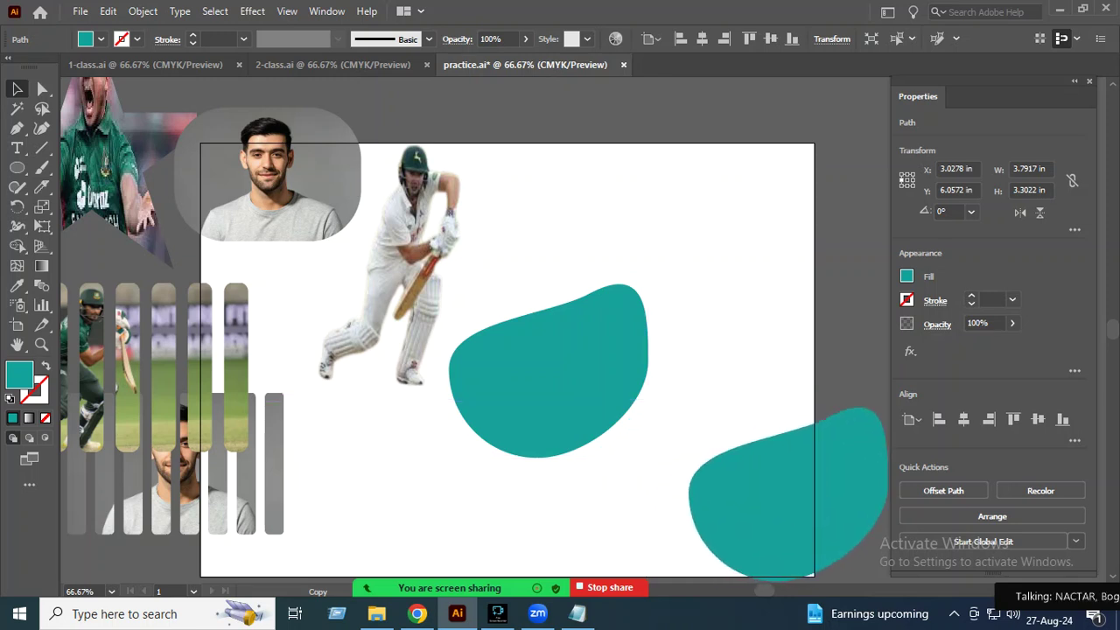
mouse_move(444, 251)
mouse_down()
mouse_move(612, 299)
mouse_move(601, 312)
mouse_up()
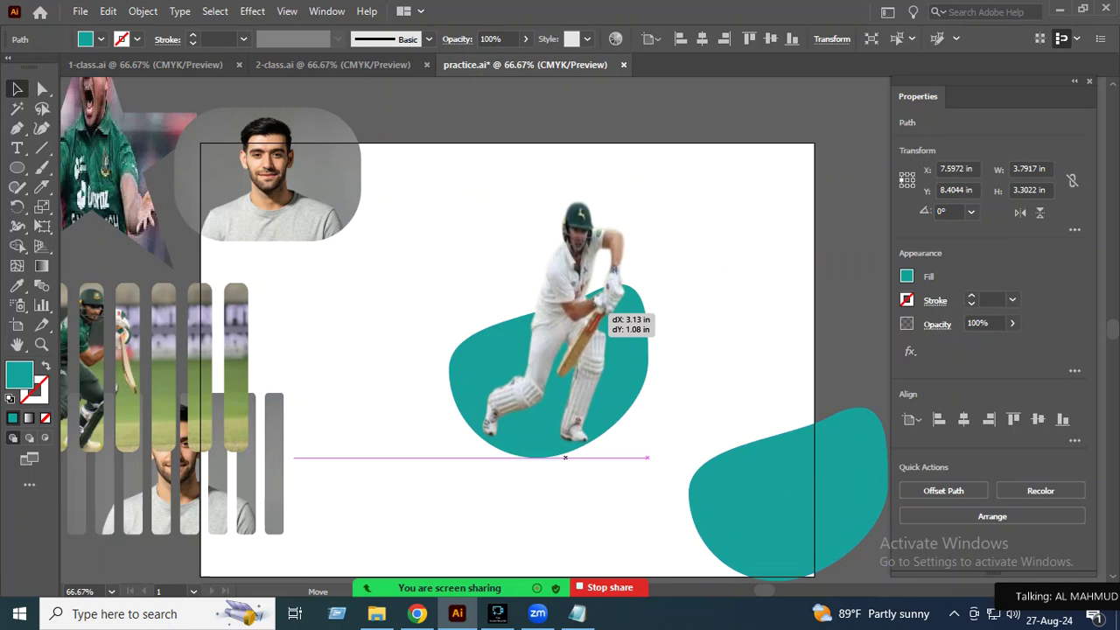
right_click(579, 268)
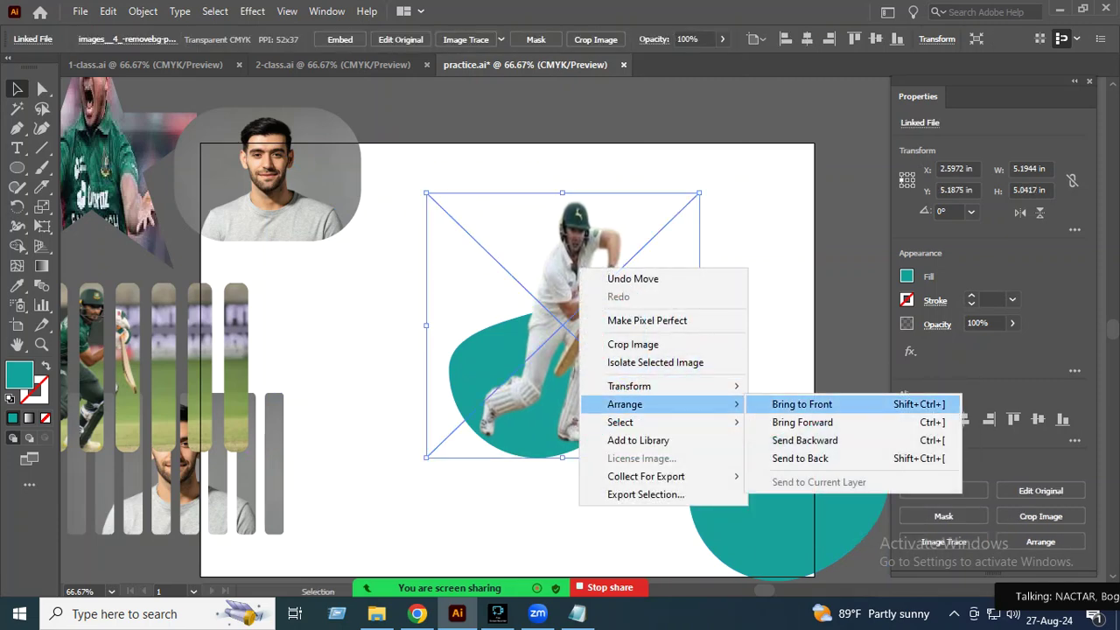
click(799, 458)
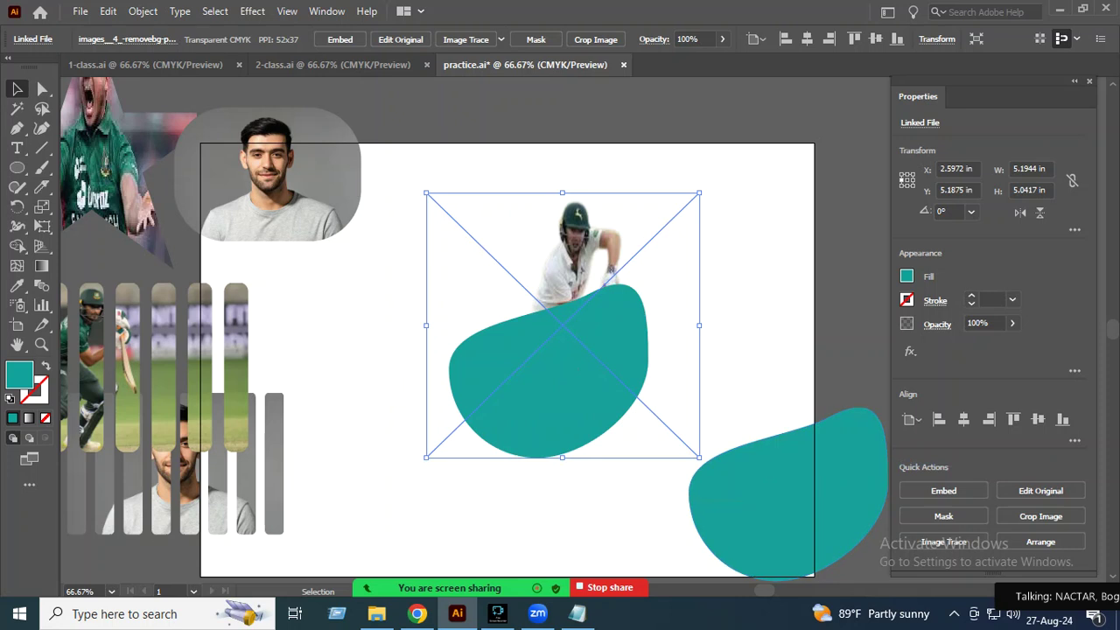
key(ctrl+shift+a)
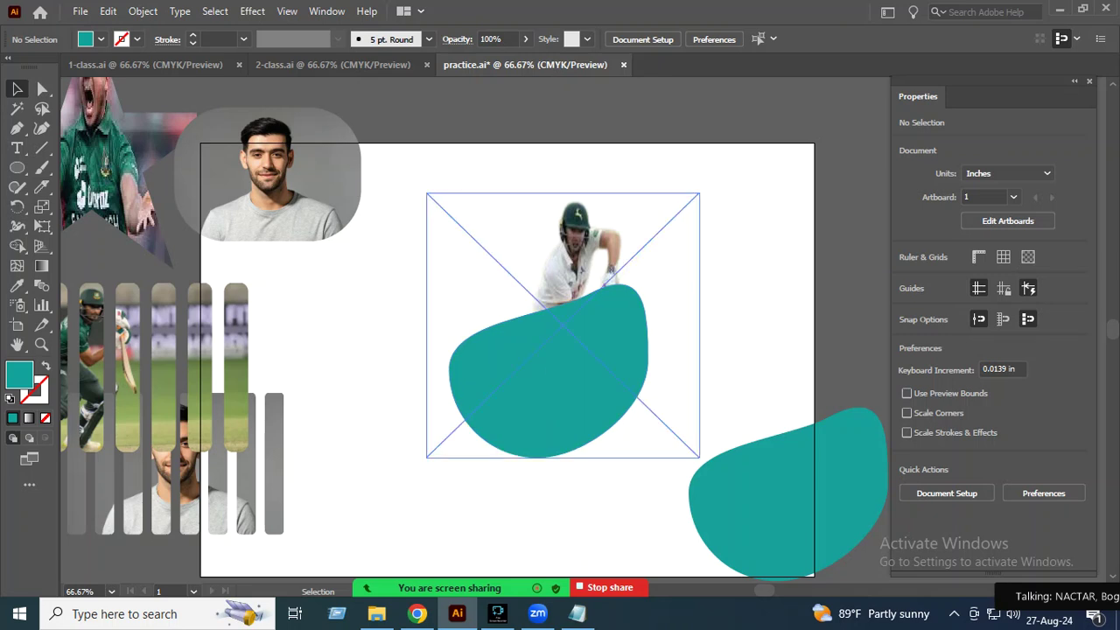
Step: Draw a teal ellipse above the blob and select it together with the blob
click(17, 167)
mouse_move(445, 155)
mouse_down()
mouse_move(516, 240)
mouse_move(660, 344)
mouse_up()
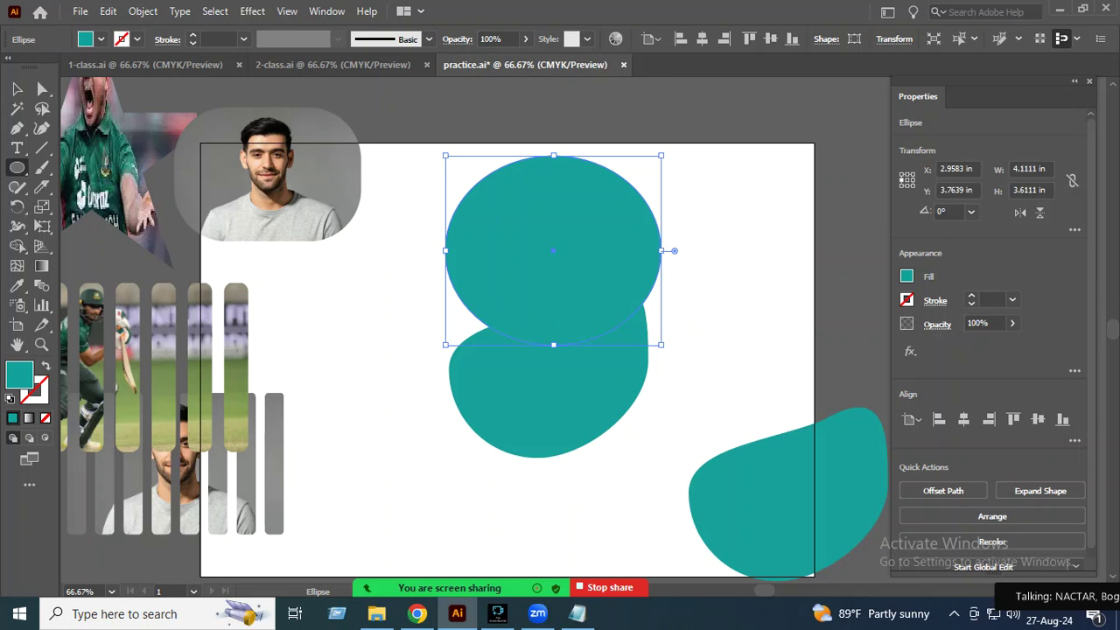
key(v)
click(698, 281)
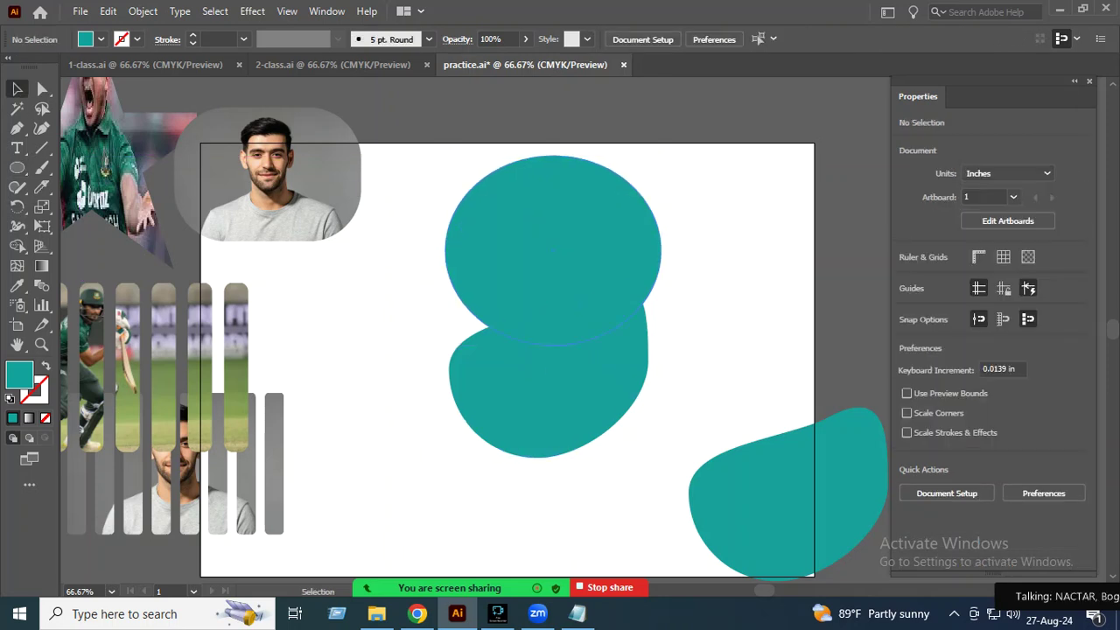
click(548, 393)
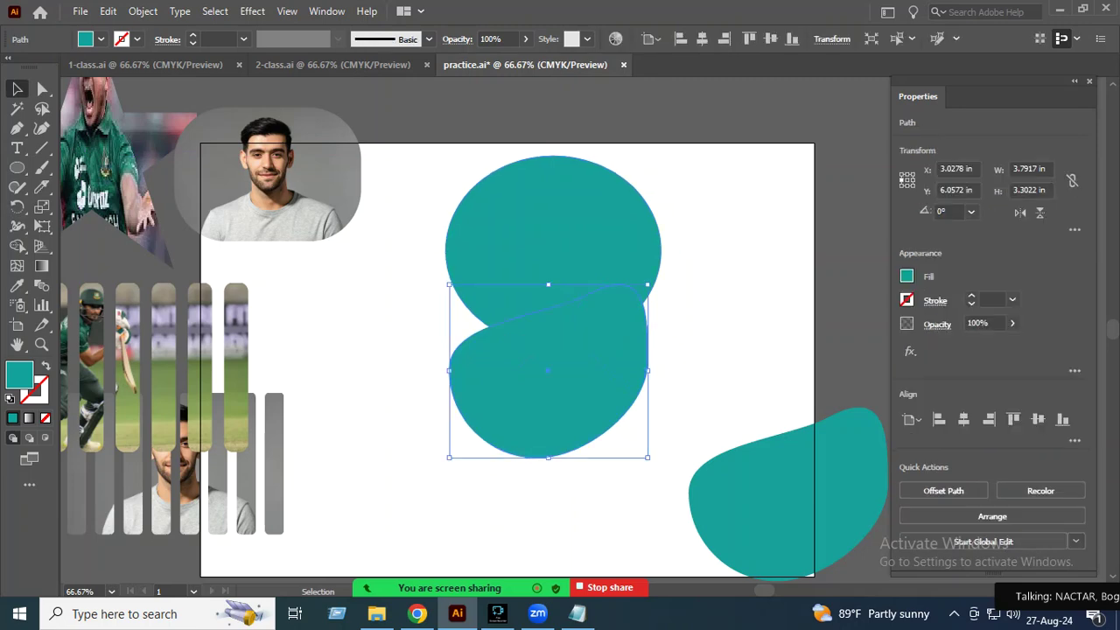
shift+click(551, 218)
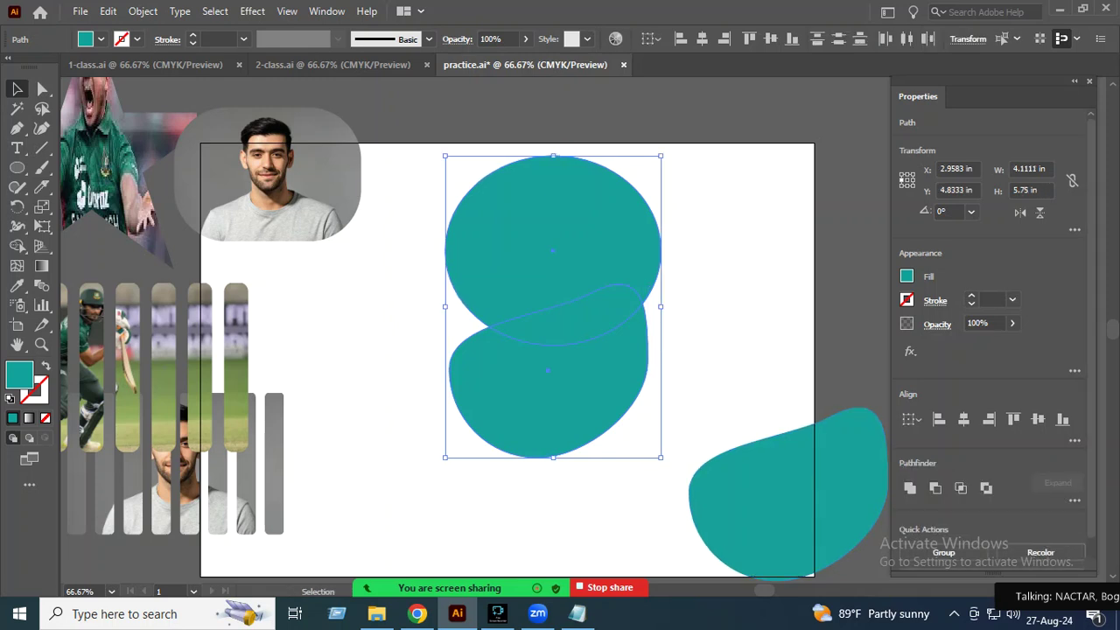
drag(553, 455, 548, 462)
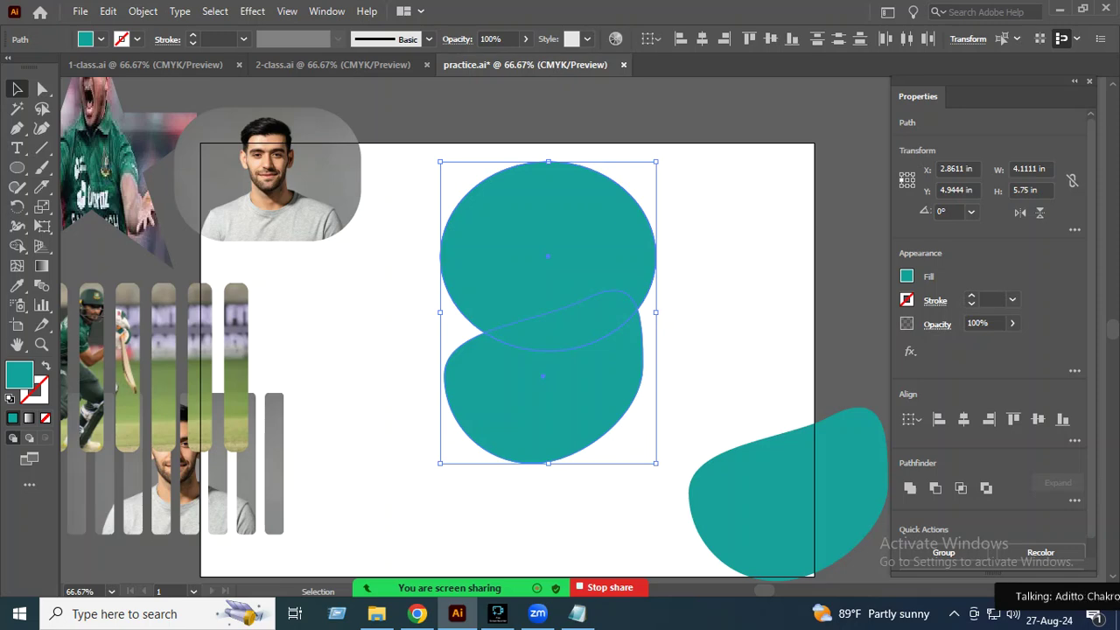
Step: Unite the ellipse and blob with Pathfinder, then reposition the merged shape
click(326, 11)
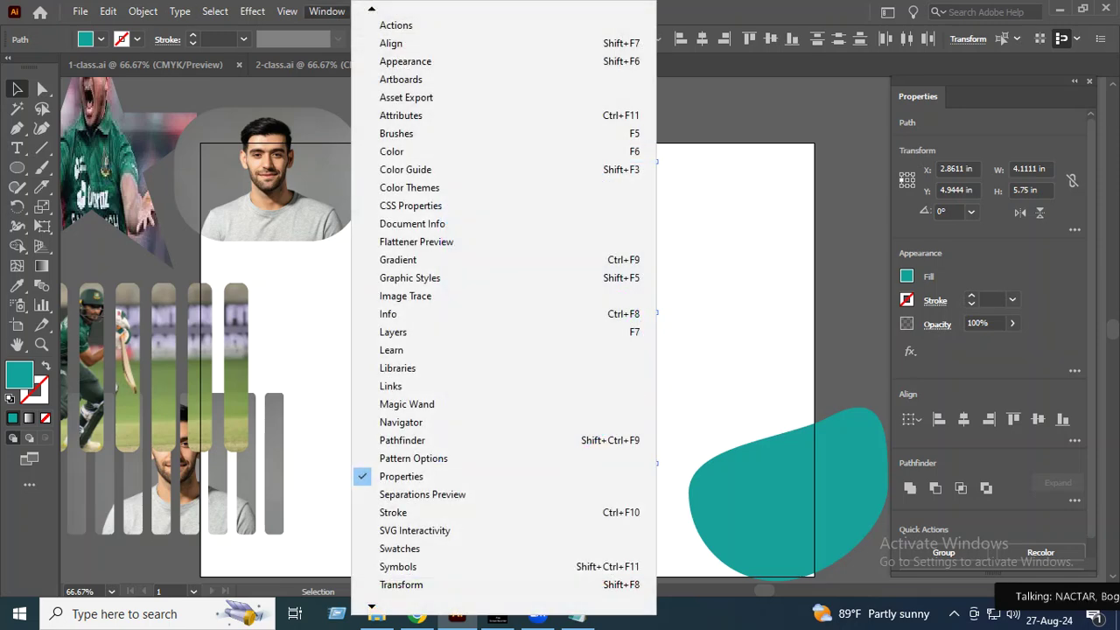
click(403, 440)
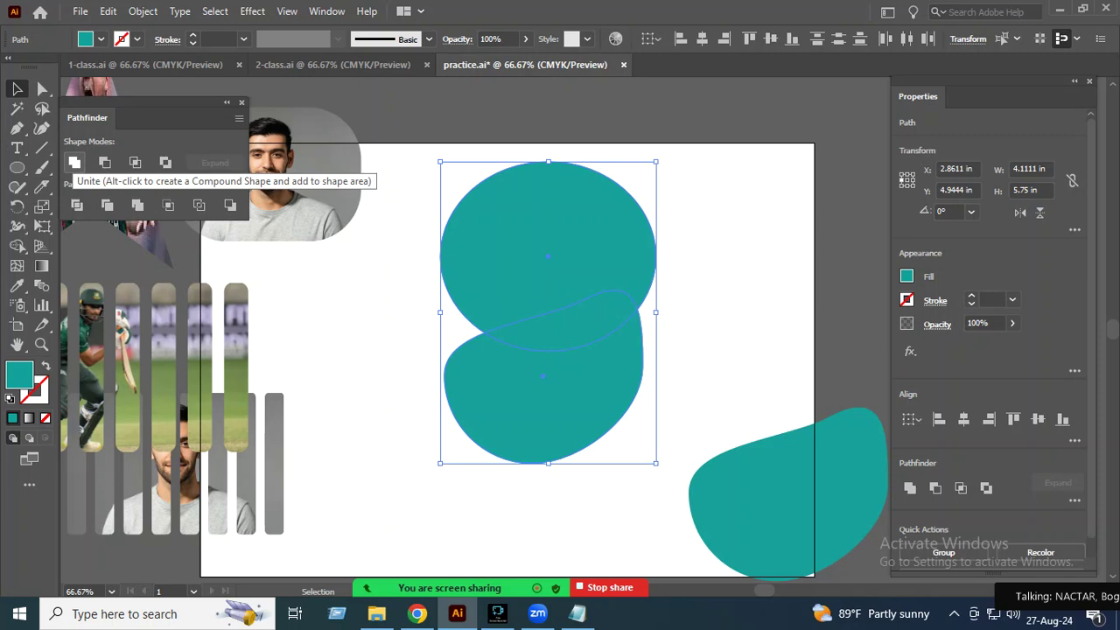
click(75, 162)
mouse_move(548, 312)
mouse_down()
mouse_move(541, 360)
mouse_move(562, 308)
mouse_up()
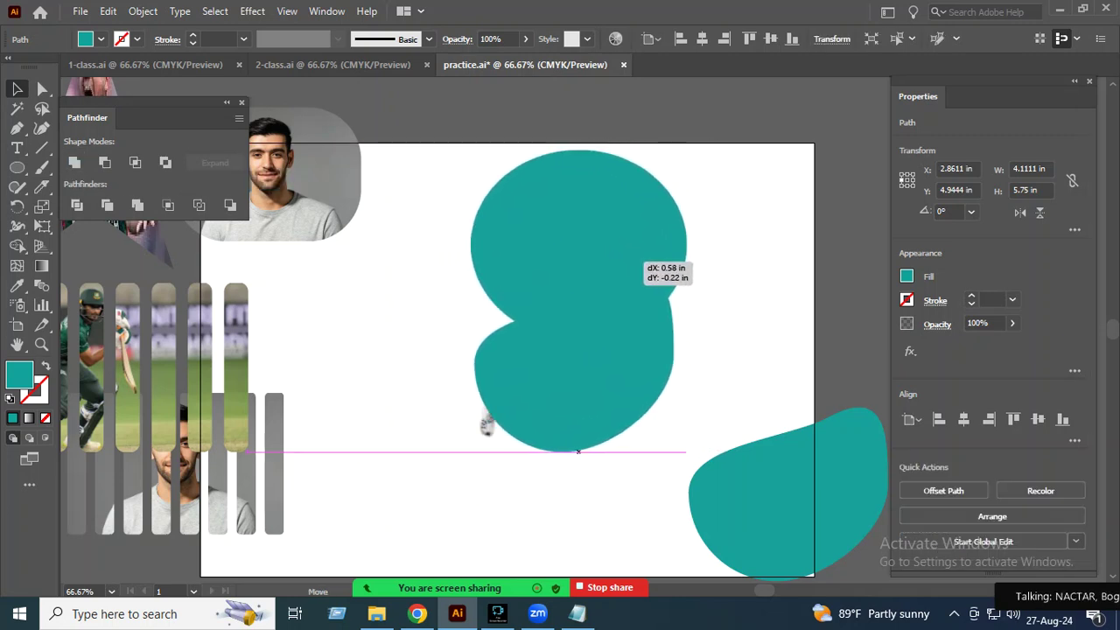
drag(623, 264, 615, 270)
click(674, 262)
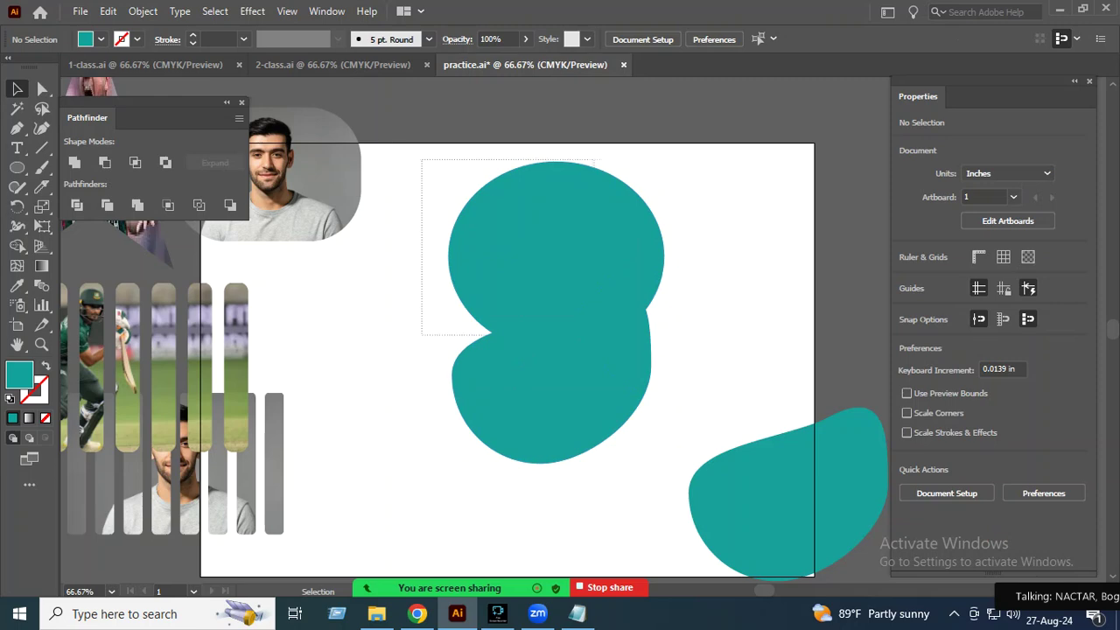
drag(412, 148, 699, 472)
right_click(571, 255)
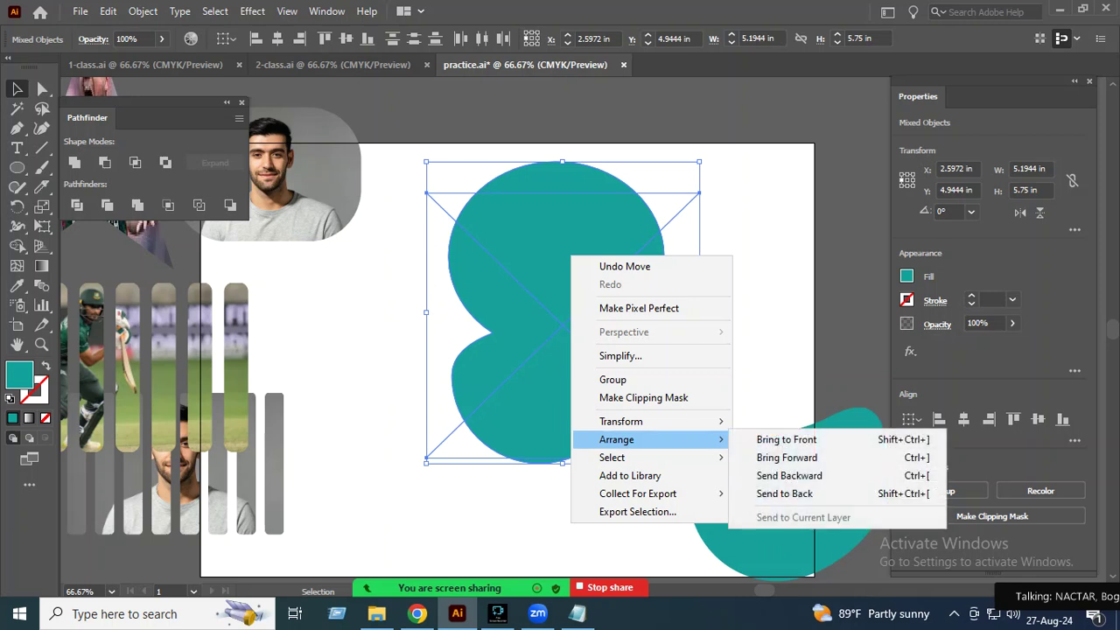
Step: Clip the cricketer photo and place the lower-right teal blob behind it
click(643, 397)
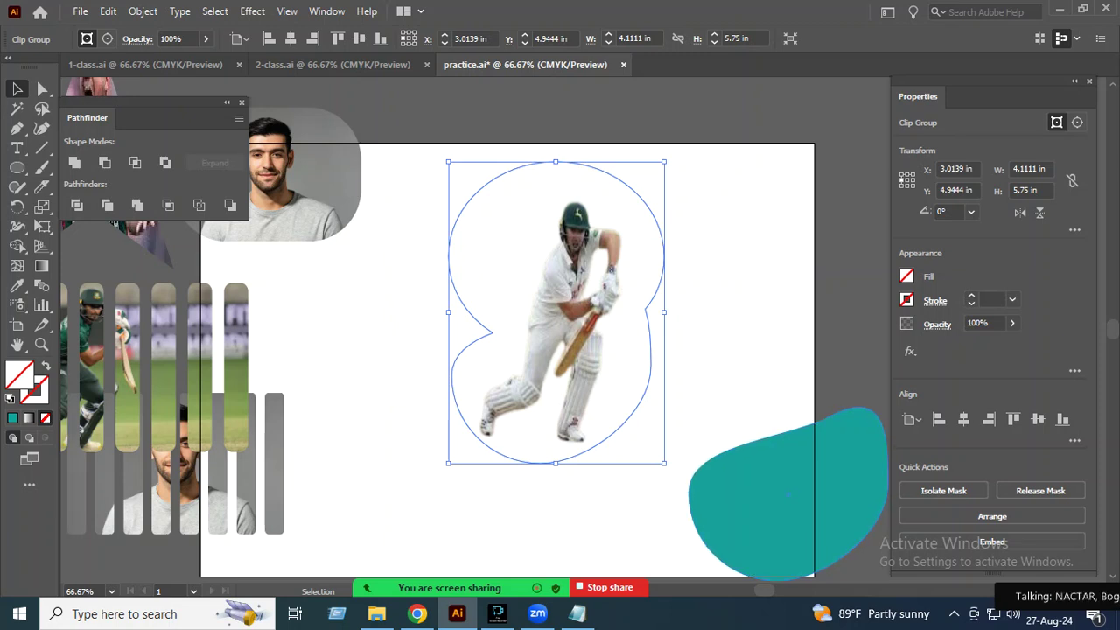
drag(787, 495, 570, 396)
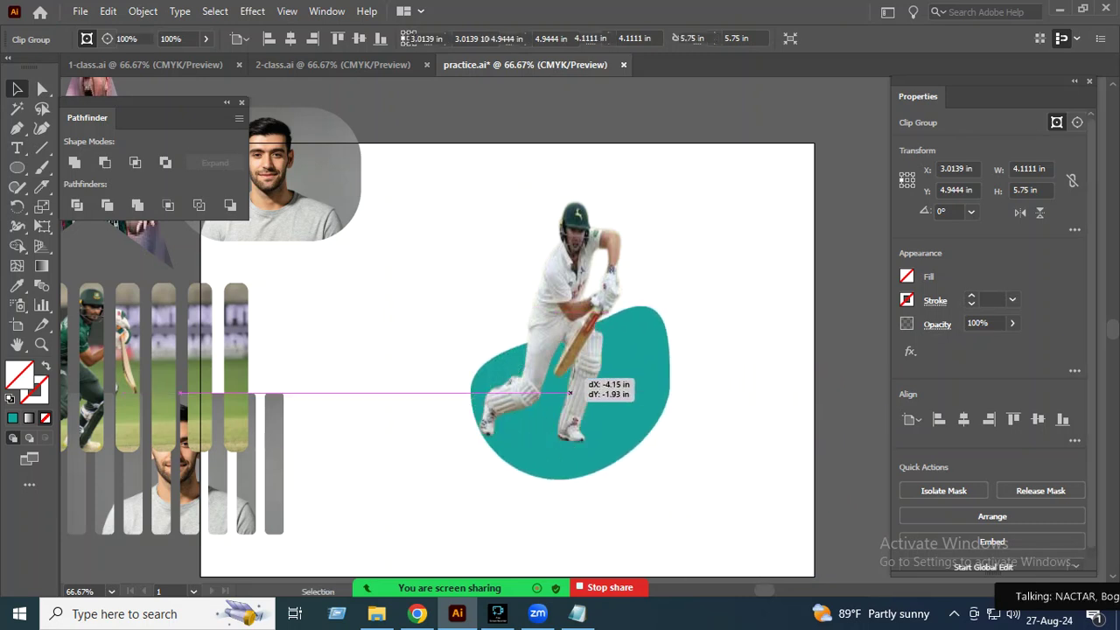
key(ctrl+7)
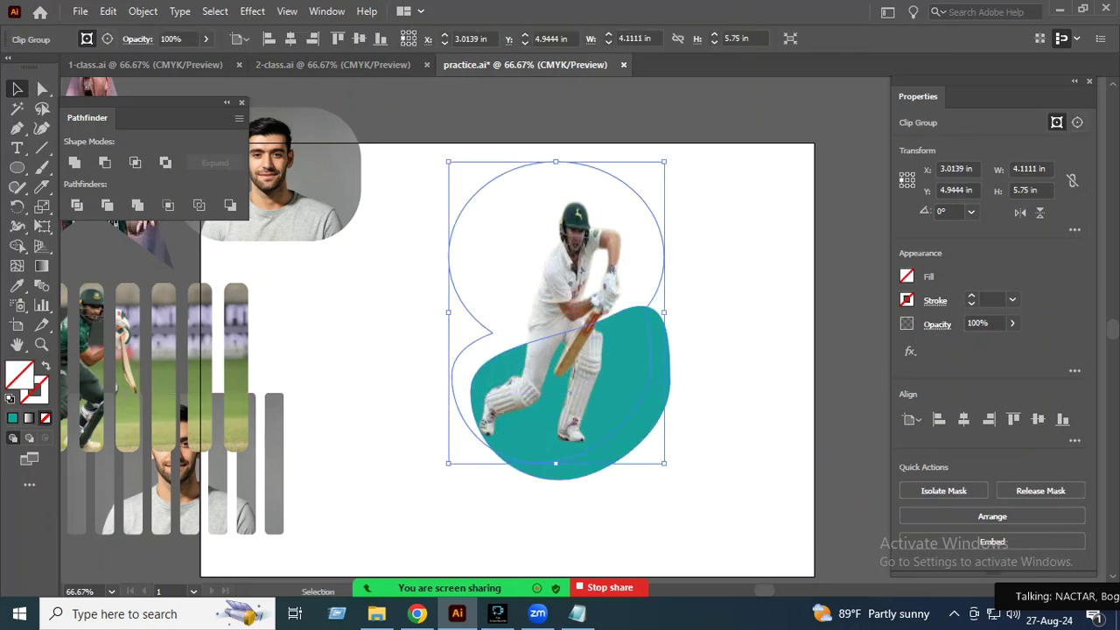
drag(574, 393, 664, 413)
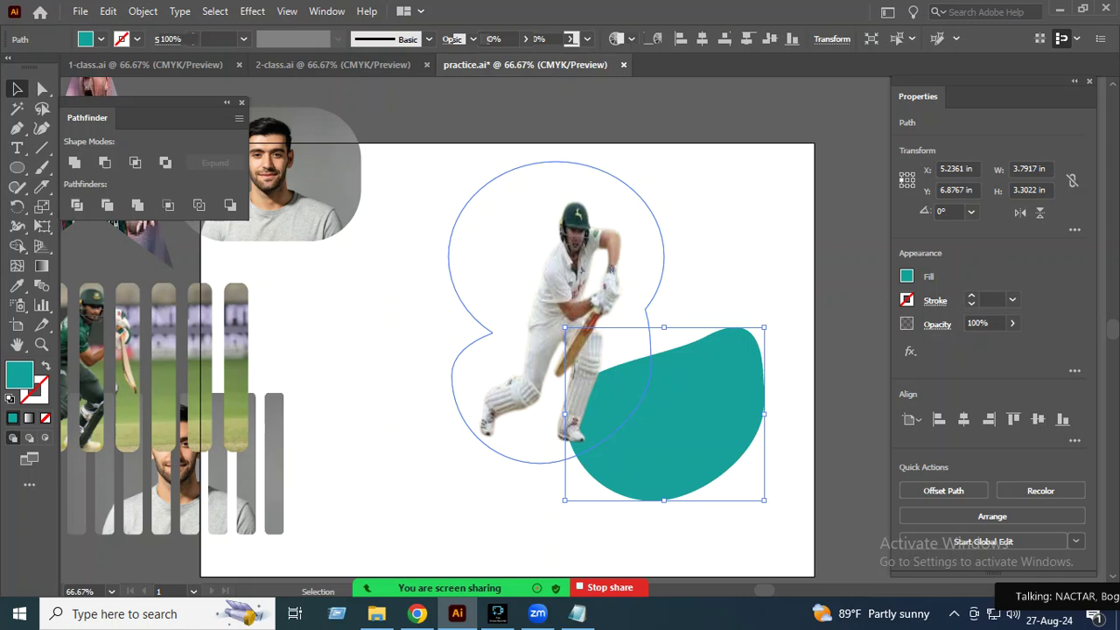
click(542, 289)
drag(737, 415, 646, 386)
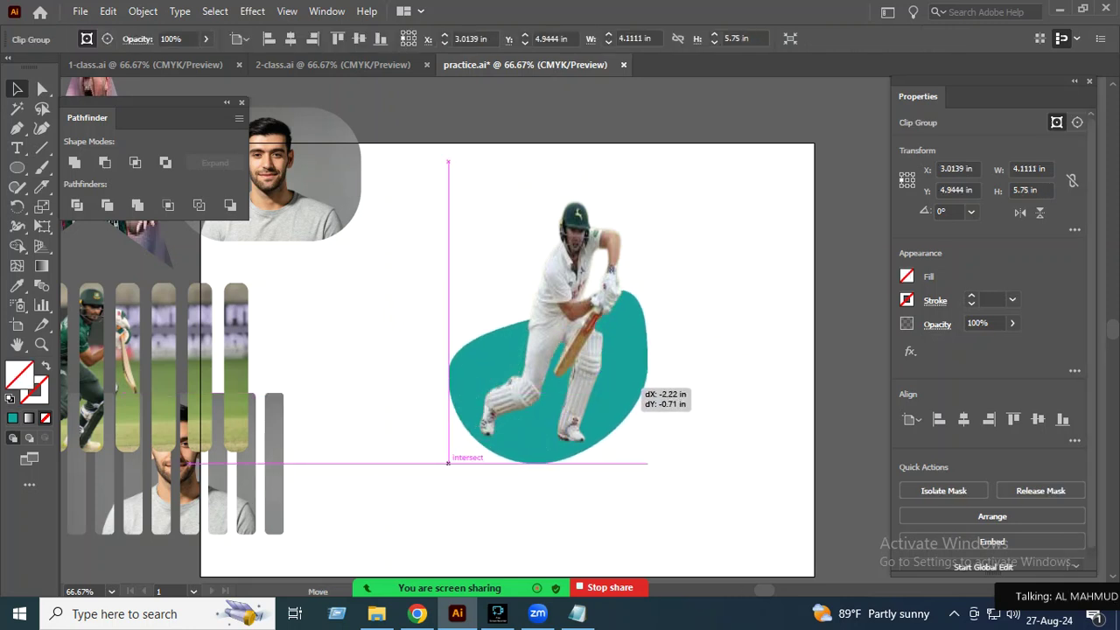
drag(643, 390, 643, 389)
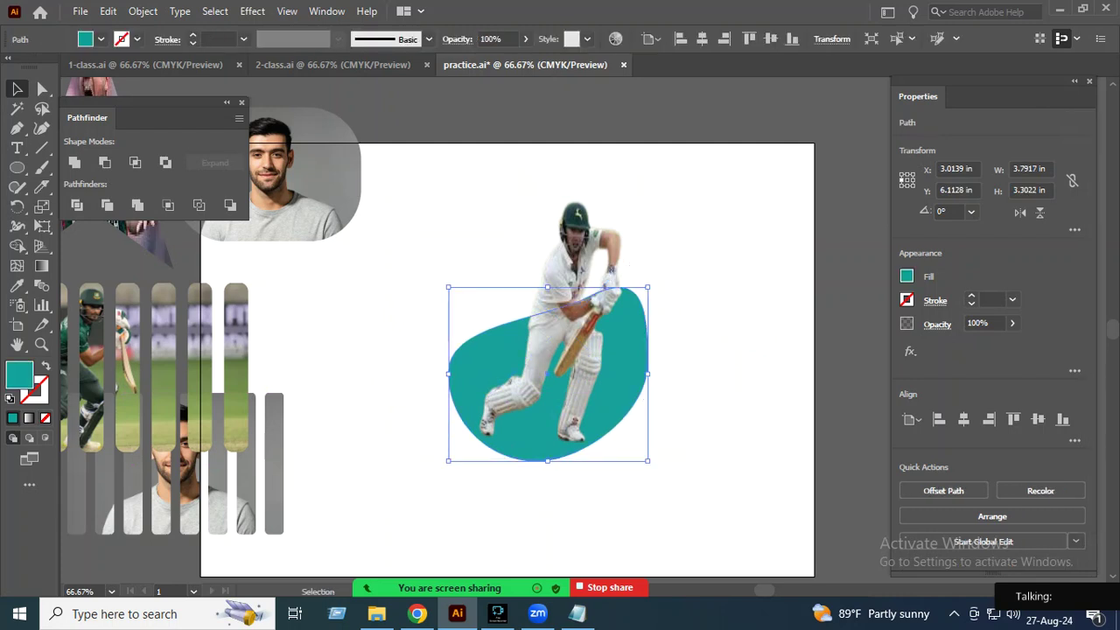
key(ctrl+shift+a)
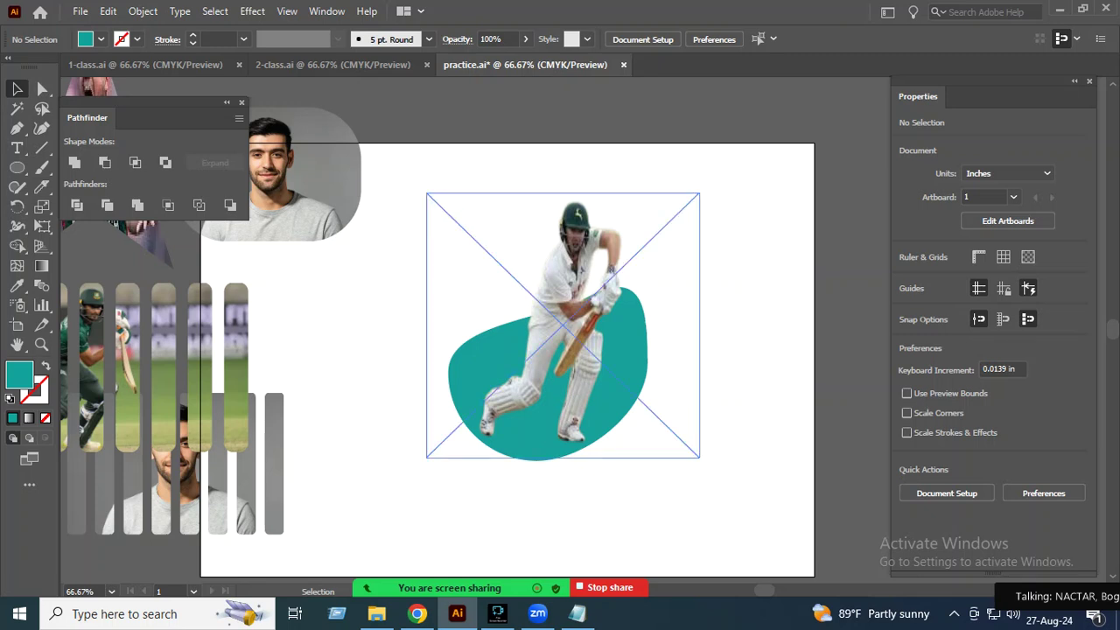
Step: Align the cricketer with the blob's bottom edge and select the whole composition
drag(647, 360, 648, 358)
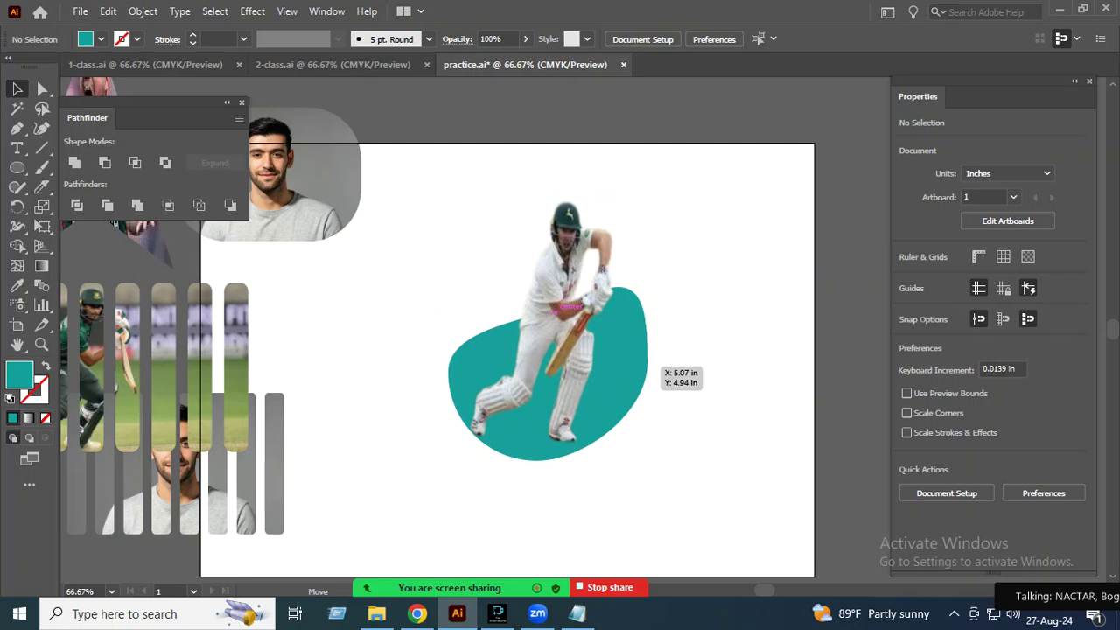
click(651, 365)
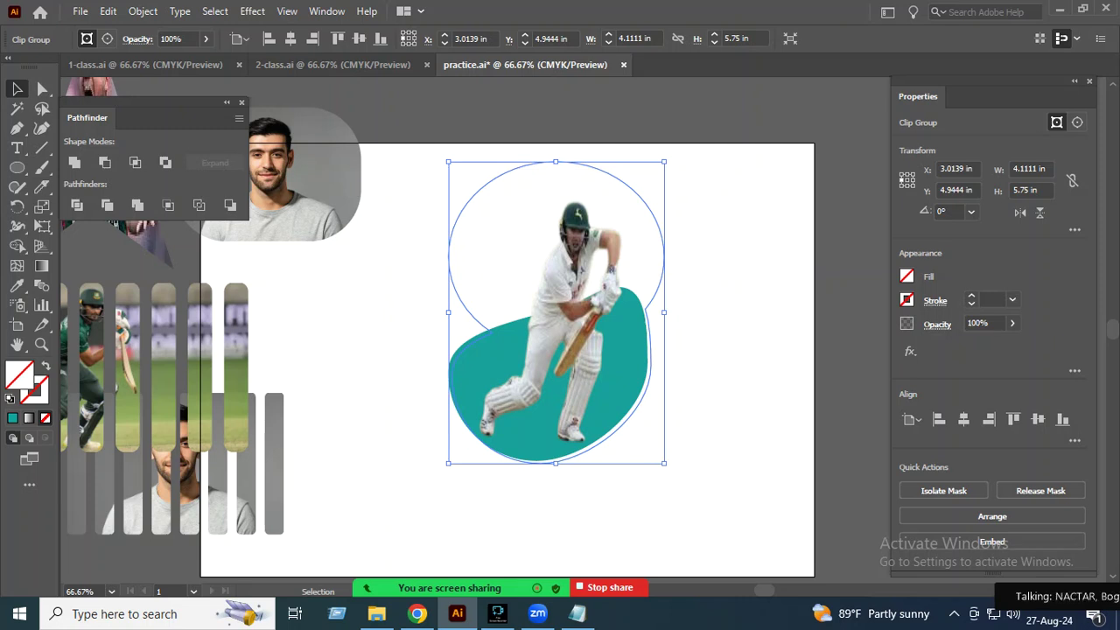
drag(553, 311, 543, 312)
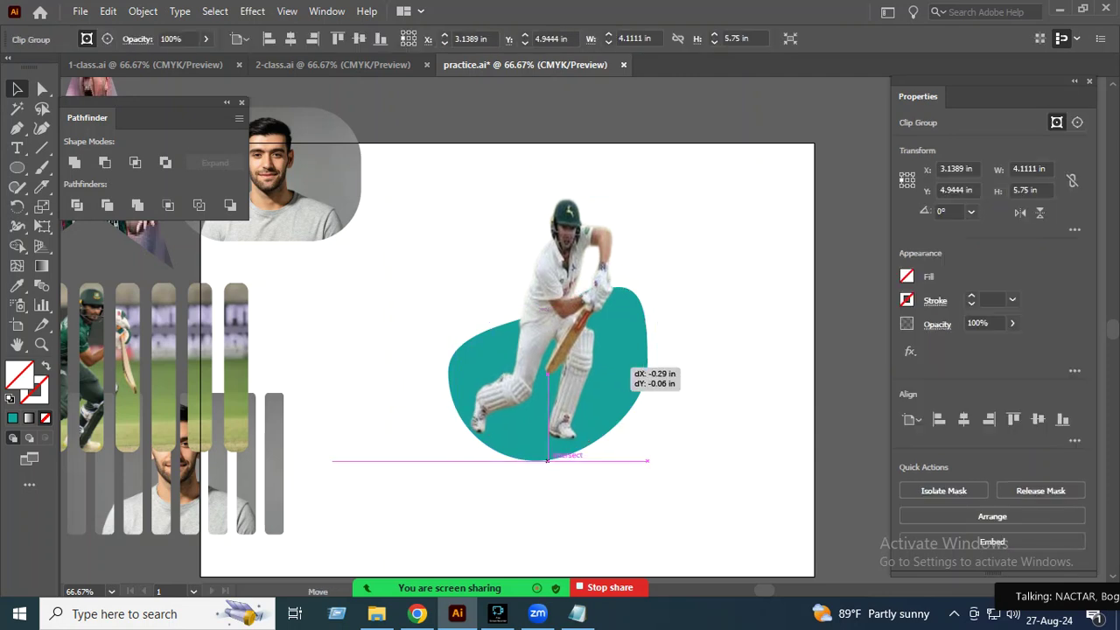
drag(630, 358, 643, 362)
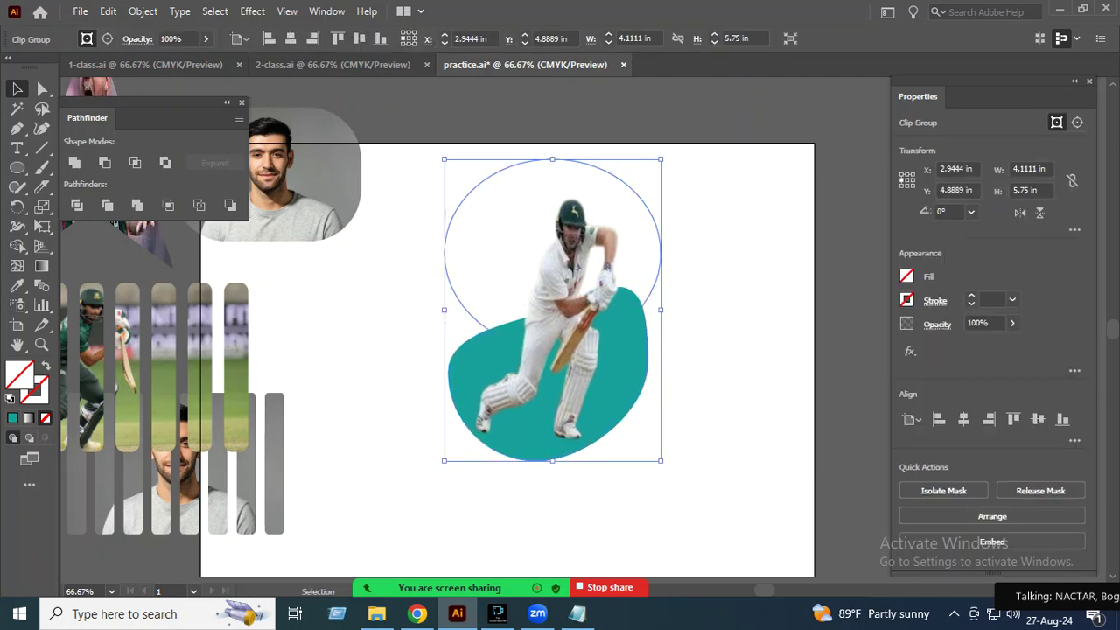
click(700, 376)
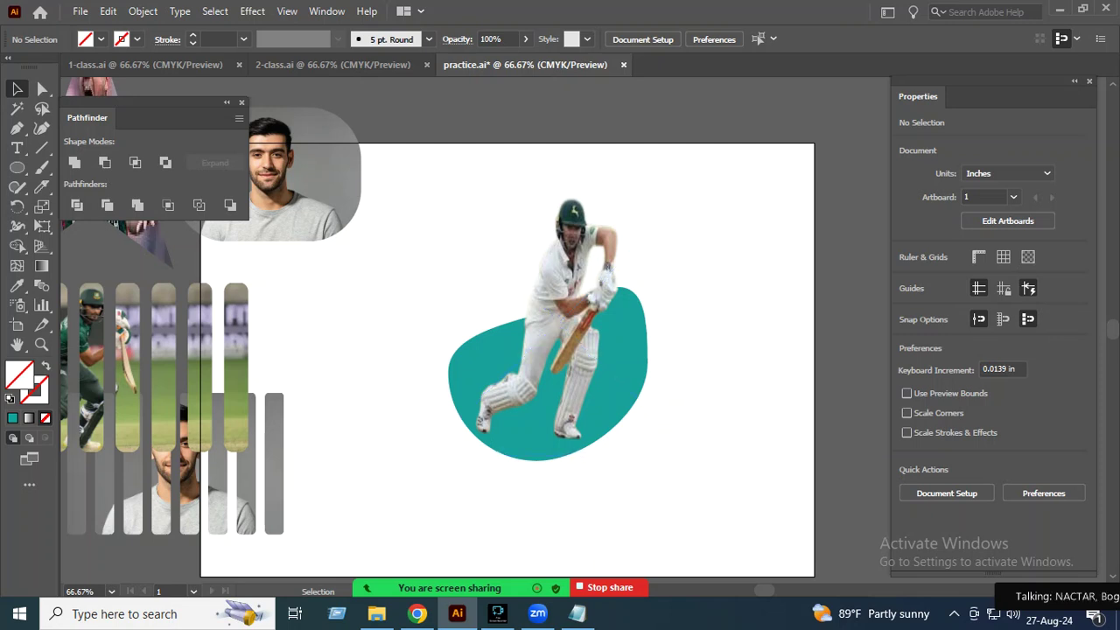
drag(673, 164, 604, 263)
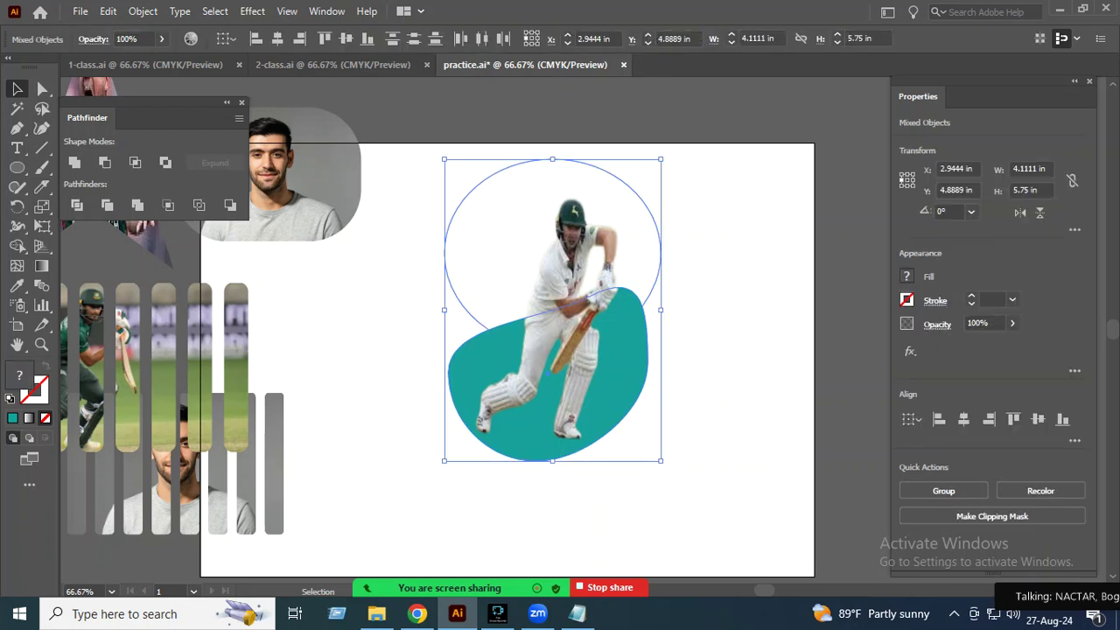
Step: Group the cricketer composition and reposition it on the artboard
right_click(603, 105)
click(645, 228)
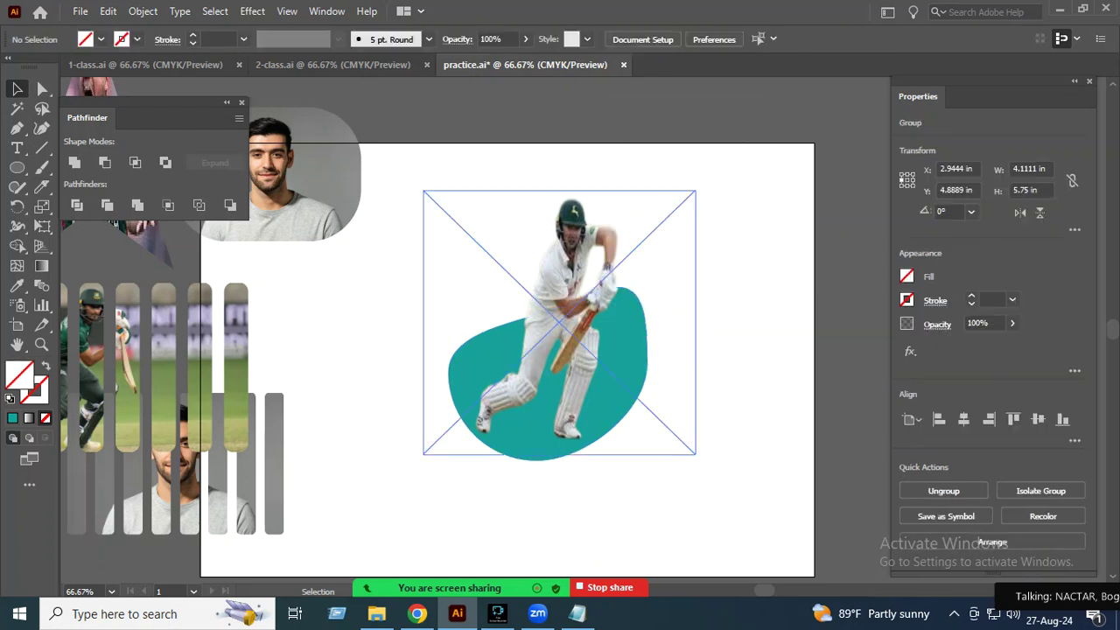
drag(610, 385, 604, 385)
mouse_move(543, 308)
mouse_down()
mouse_move(418, 333)
mouse_move(455, 341)
mouse_move(434, 350)
mouse_up()
Step: Arrange the face-bars collage, rounded face photo, bars collage and star photo on the artboard
drag(126, 462, 625, 225)
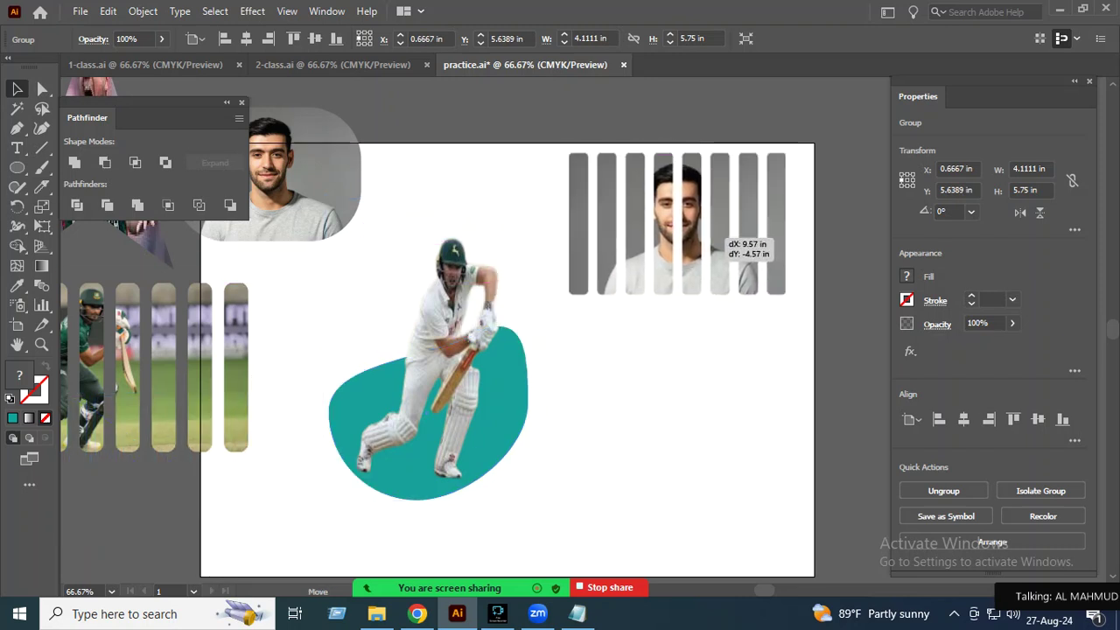
click(242, 102)
mouse_move(279, 175)
mouse_down()
mouse_move(407, 175)
mouse_move(359, 204)
mouse_up()
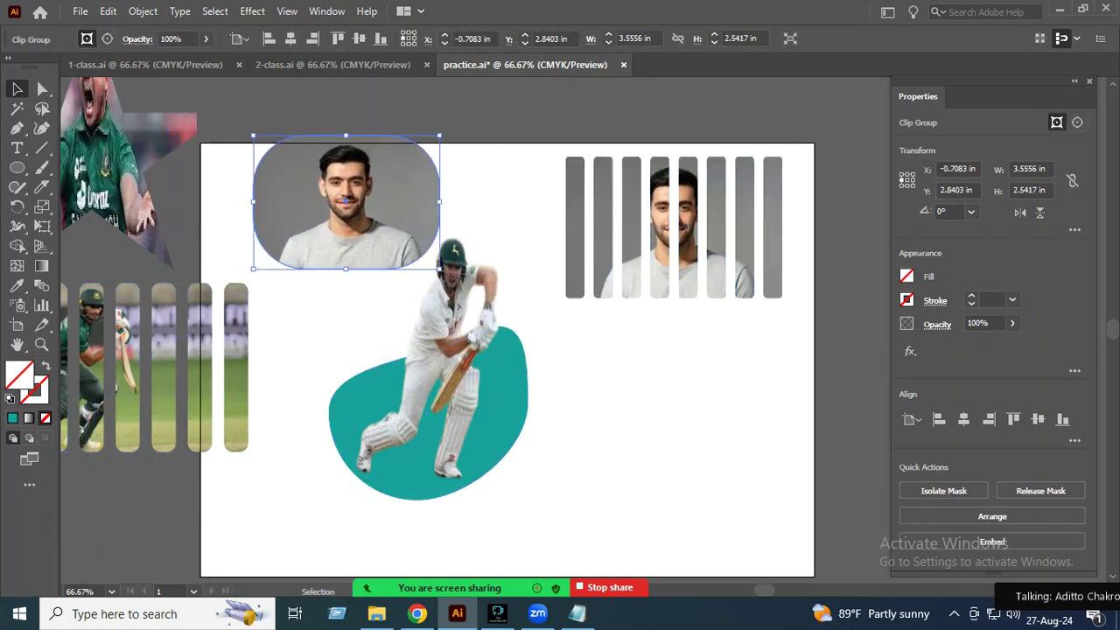
drag(239, 371, 688, 429)
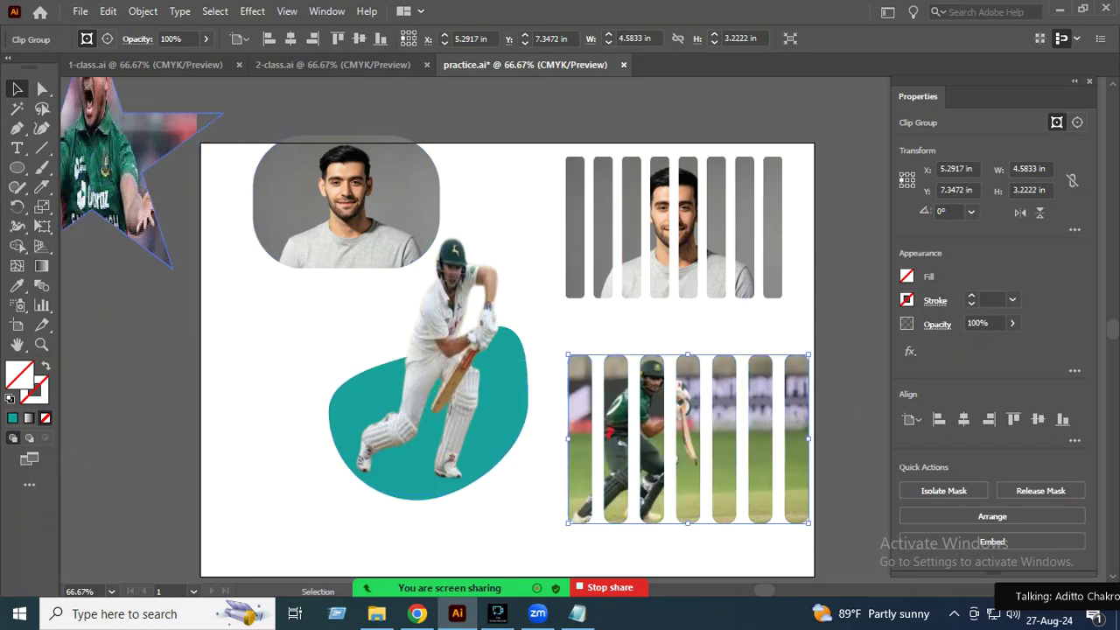
drag(78, 171, 249, 389)
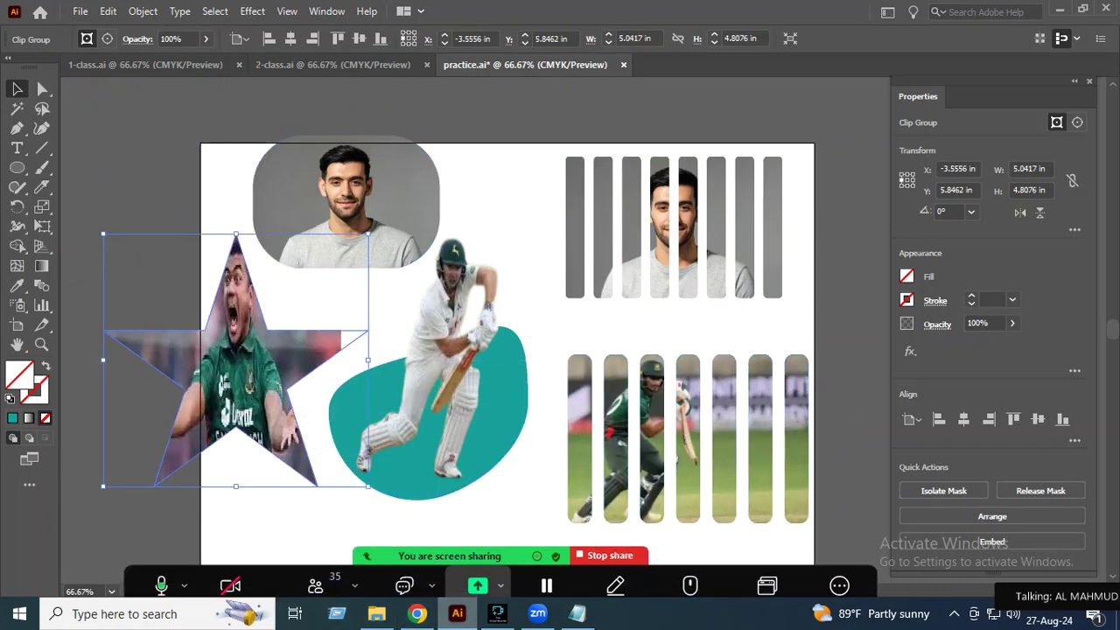
Step: Mute all participants in the Zoom meeting
click(315, 569)
click(570, 419)
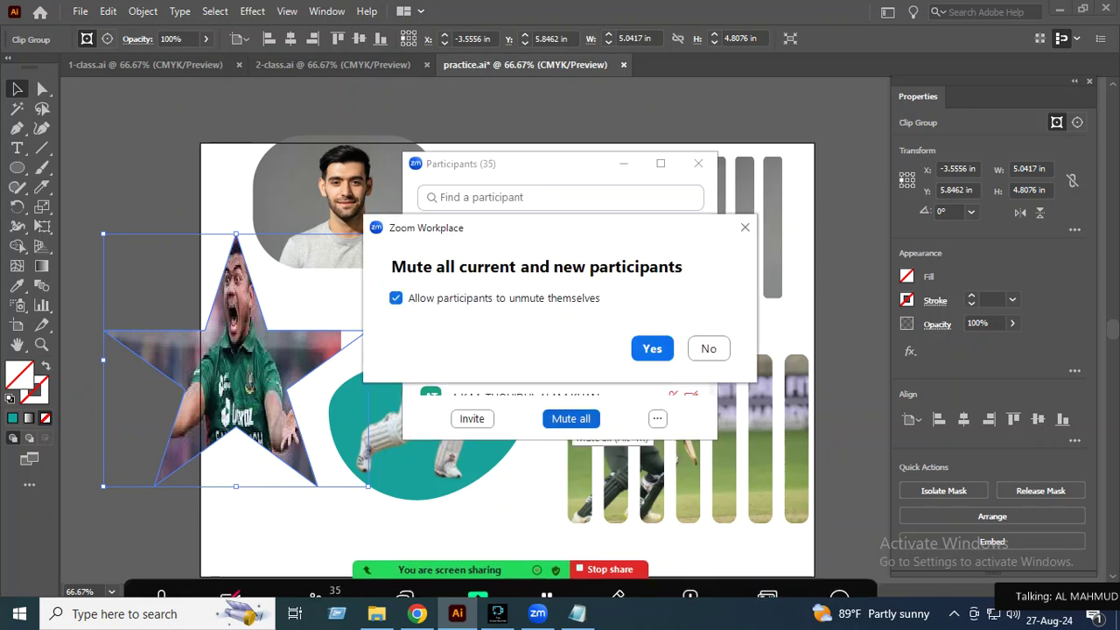
click(650, 347)
click(623, 164)
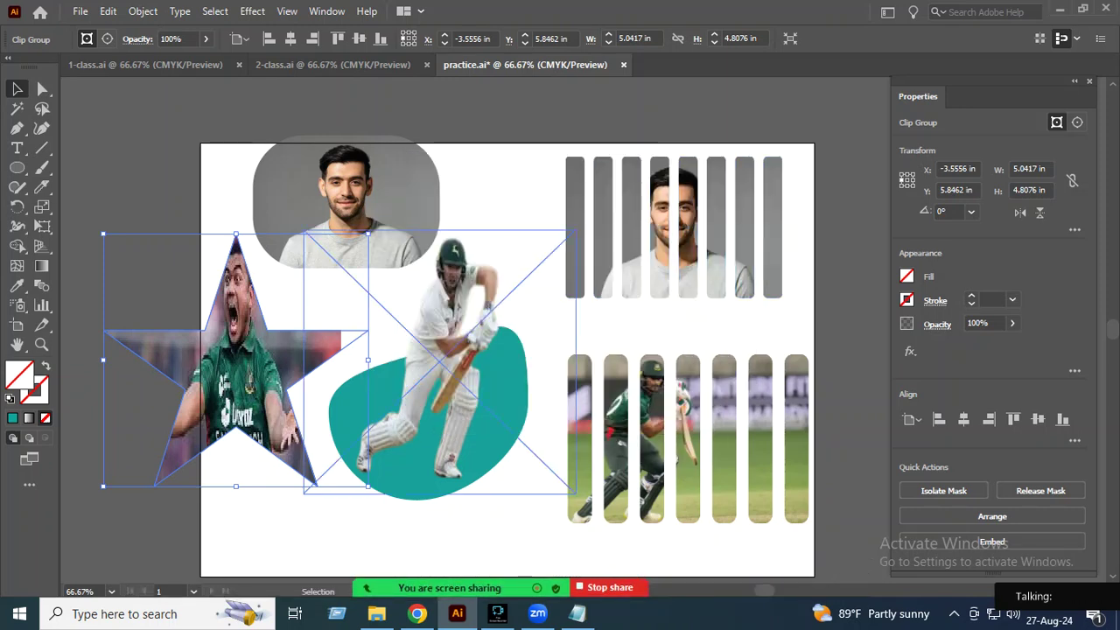
Step: Select all the artwork in Illustrator and delete it to clear the artboard
key(ctrl+shift+a)
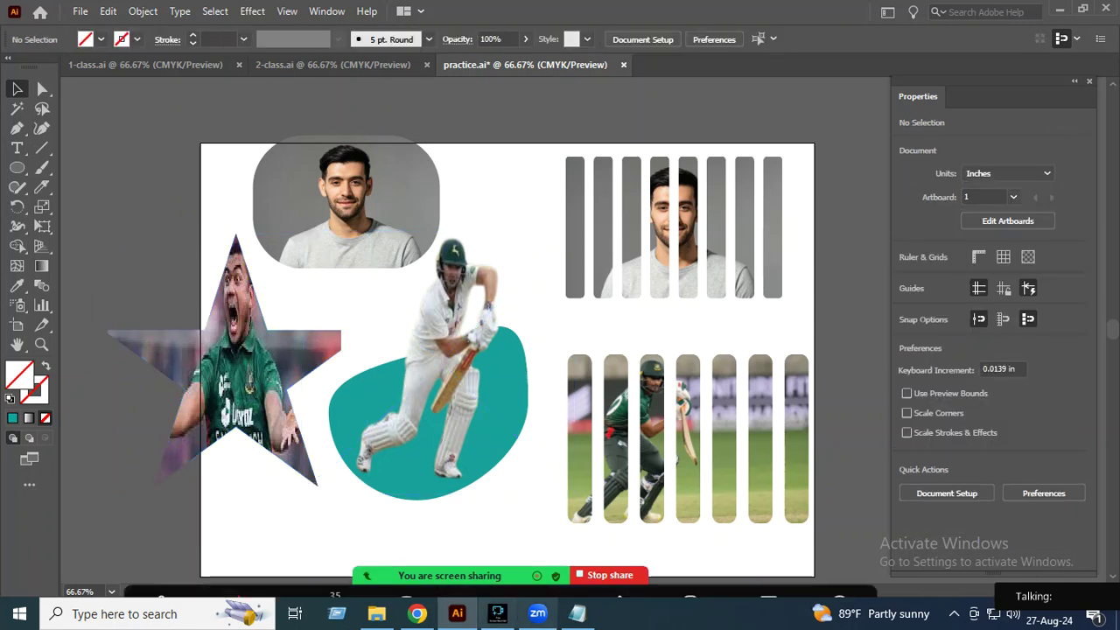
click(497, 613)
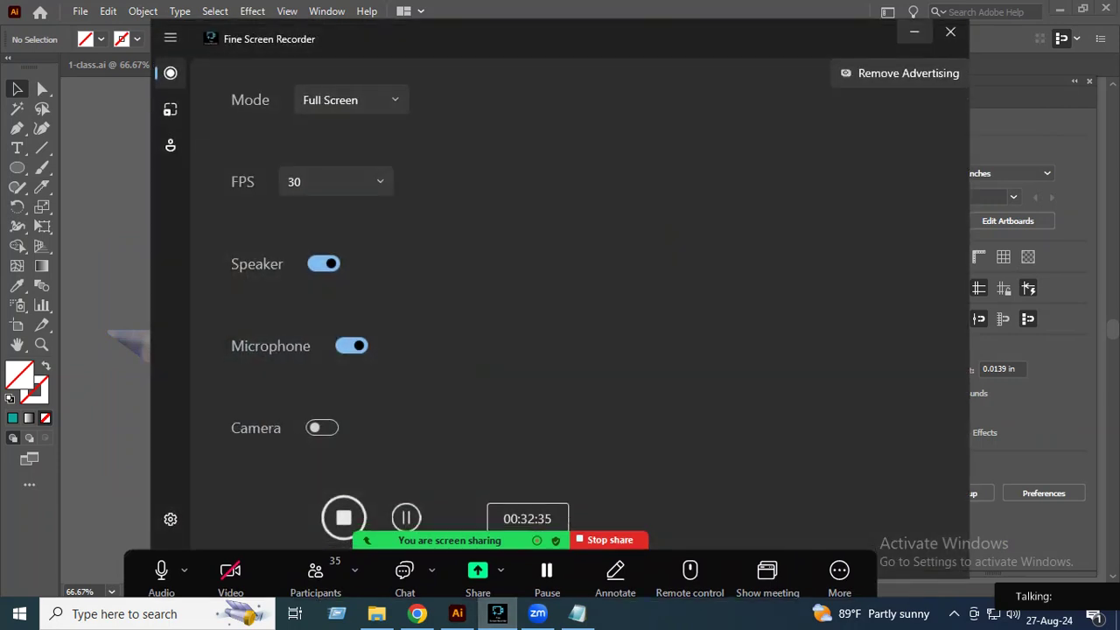
click(456, 613)
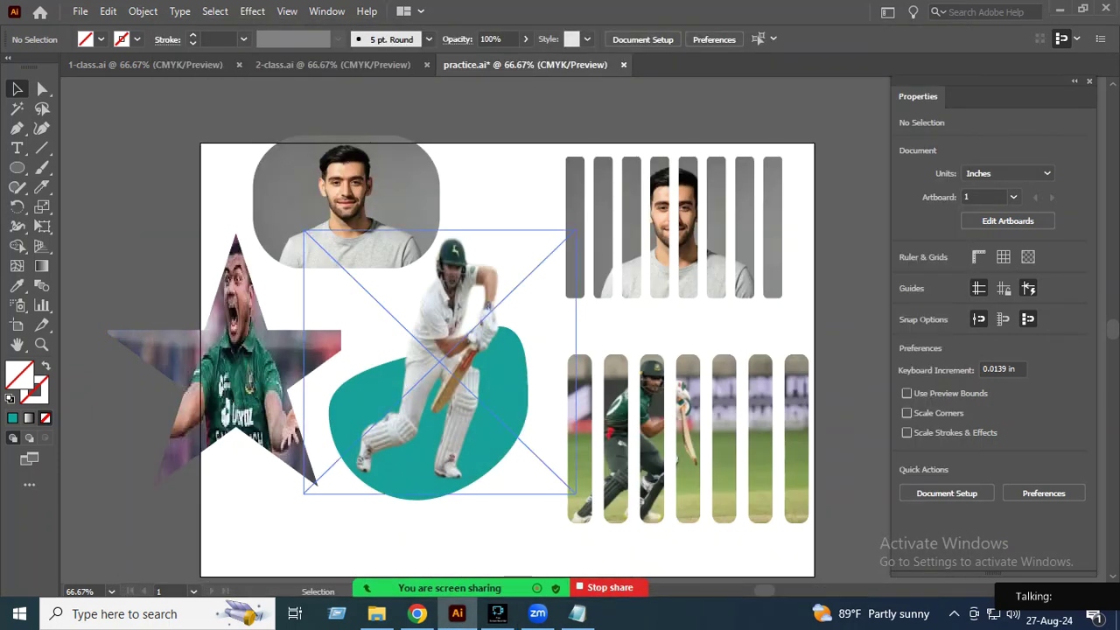
drag(158, 114, 243, 168)
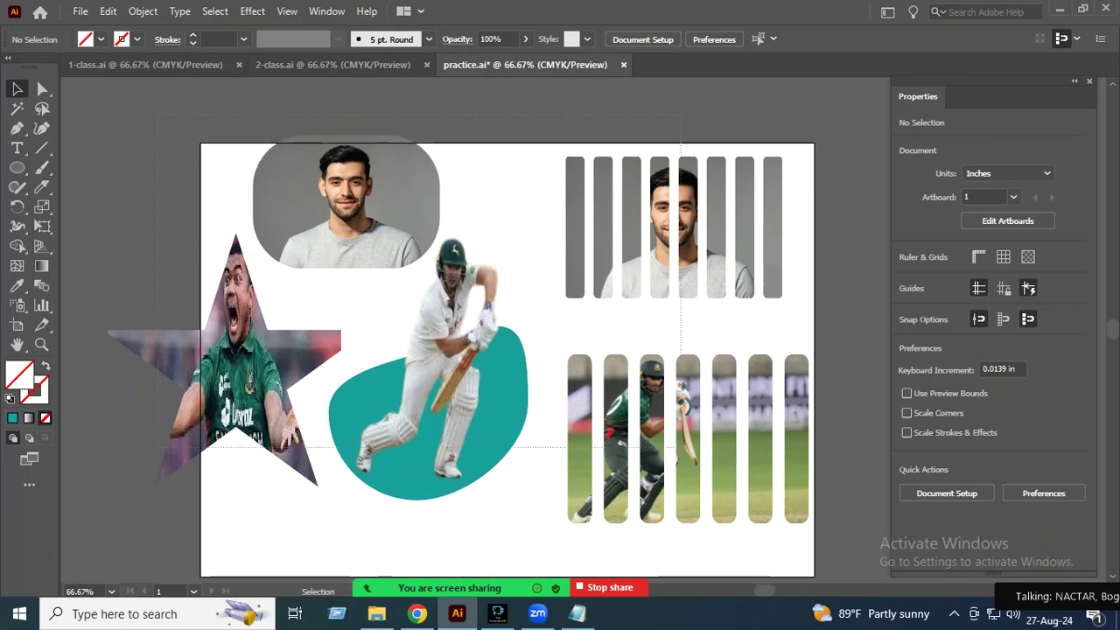
key(ctrl+a)
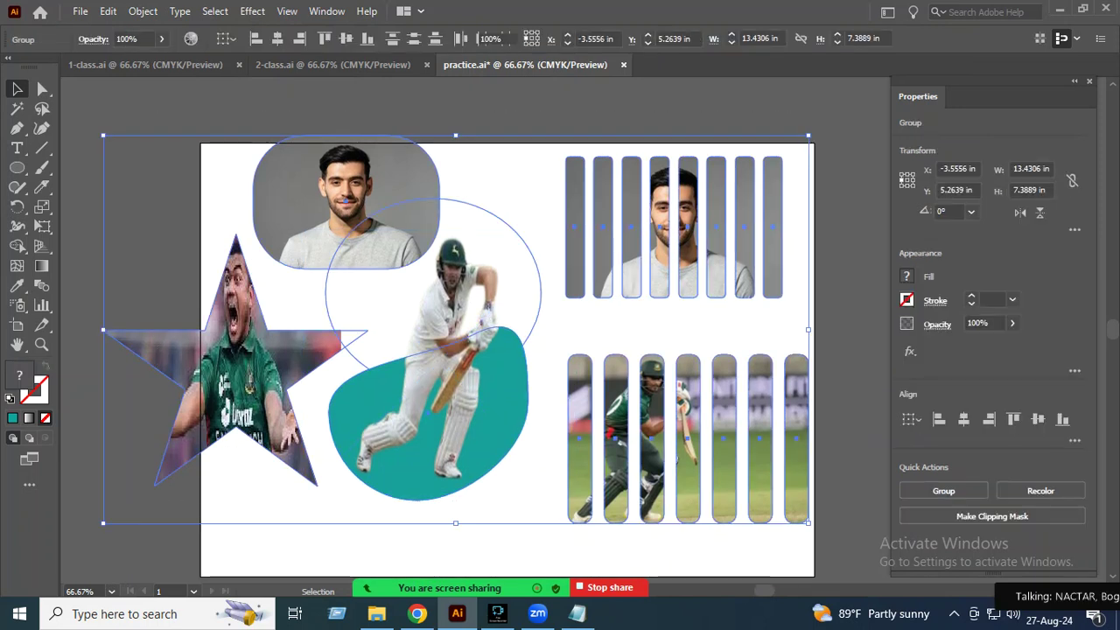
key(Delete)
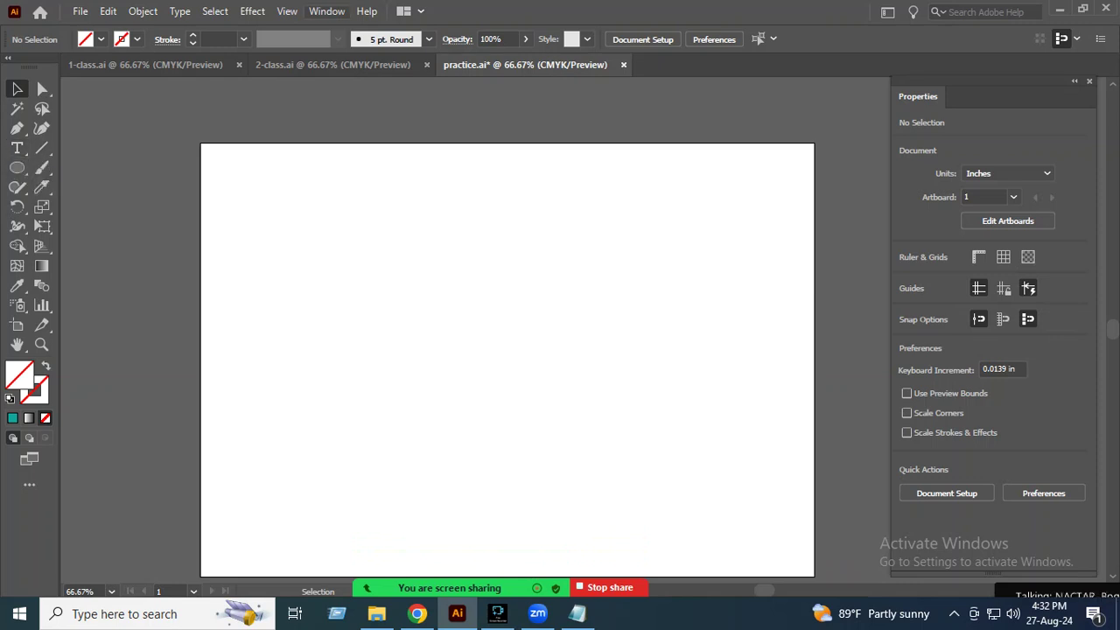
Step: Switch the toolbar to Basic and check the text tool variants
click(326, 12)
scroll(411, 289, up, 1)
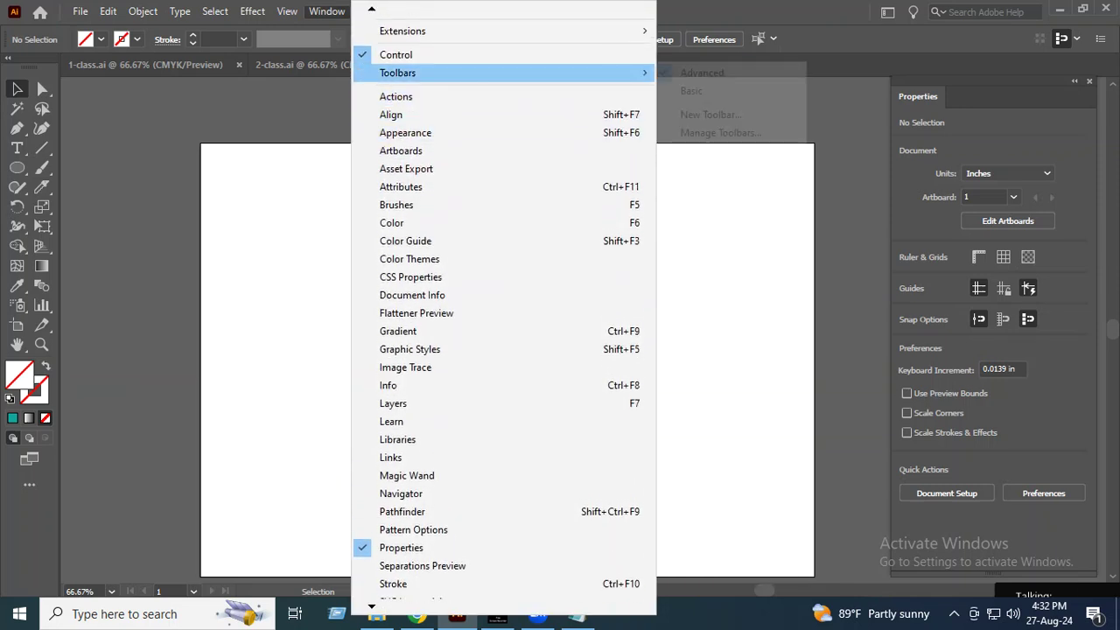
click(691, 91)
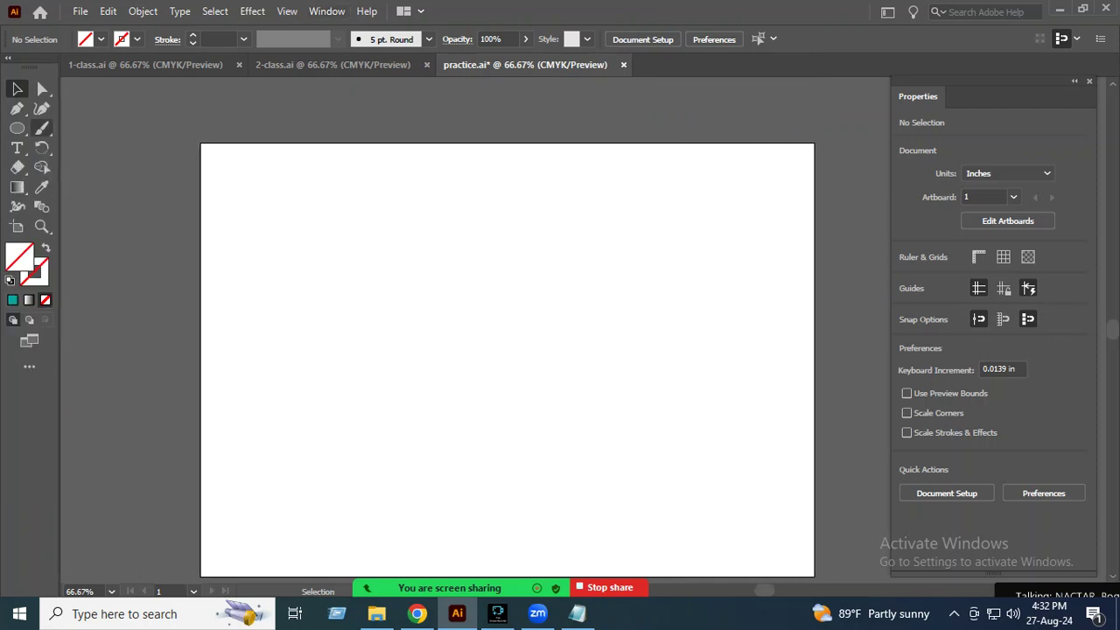
right_click(17, 147)
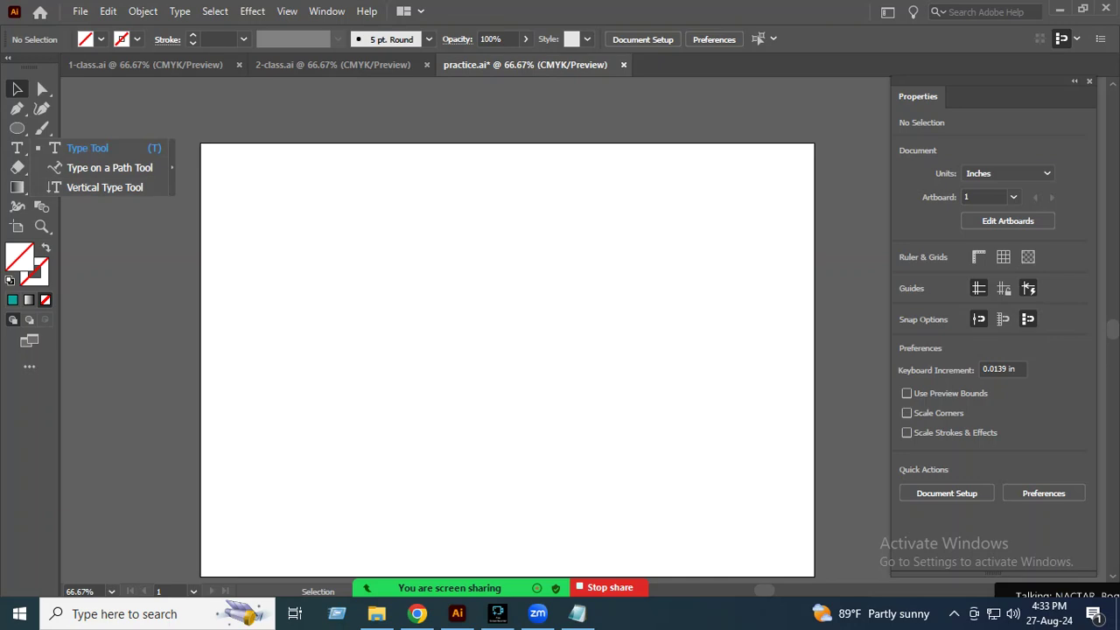
Step: Switch the toolbar back to Advanced and choose the Type Tool
click(336, 11)
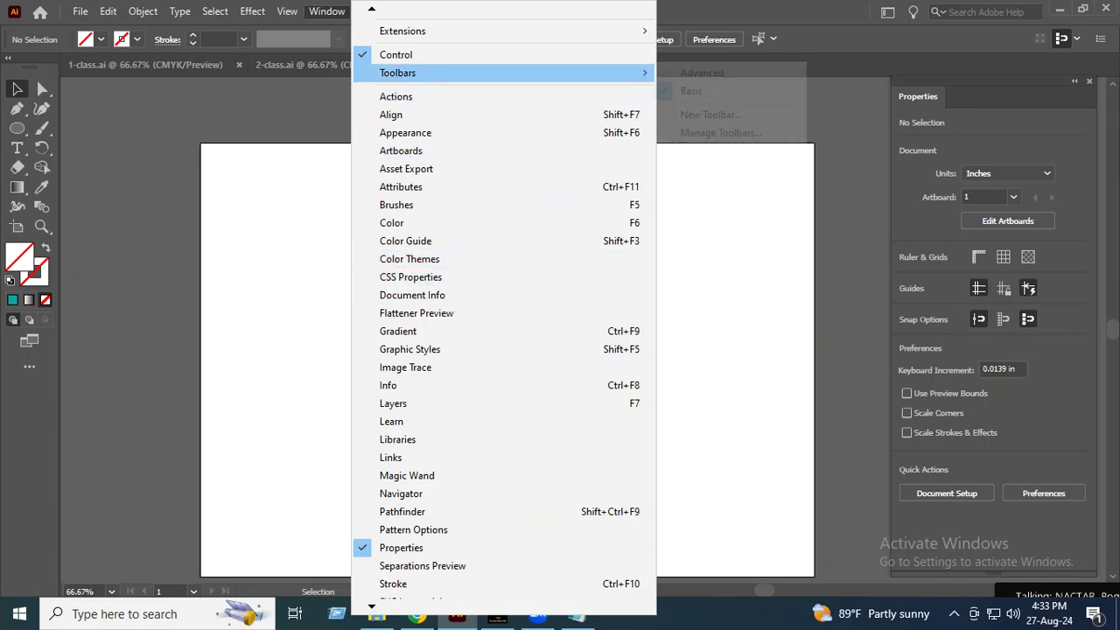
click(698, 73)
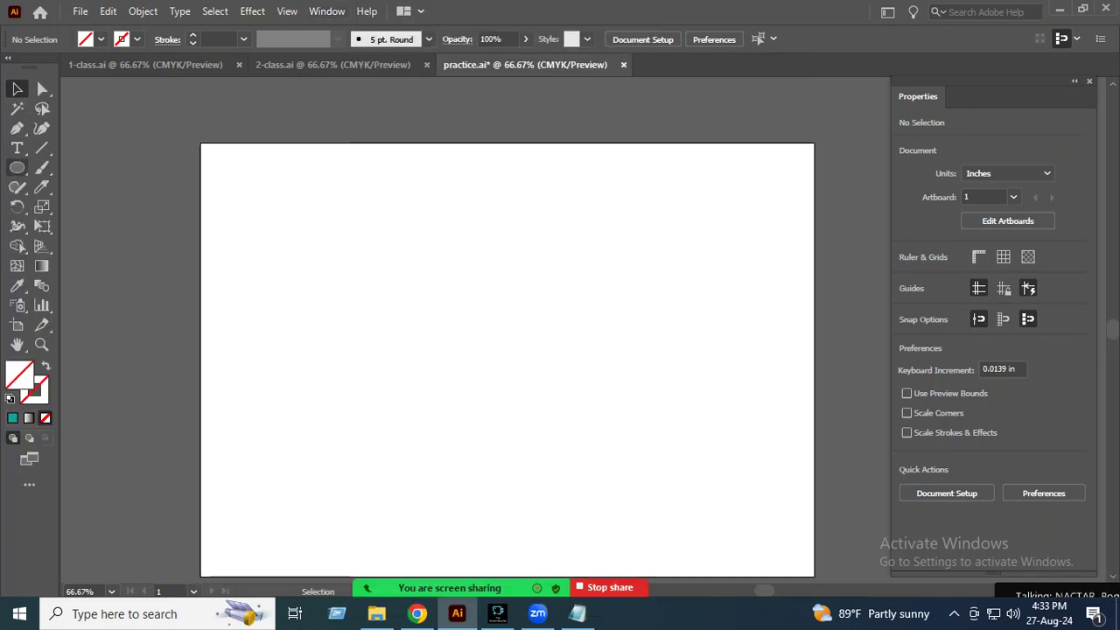
right_click(16, 148)
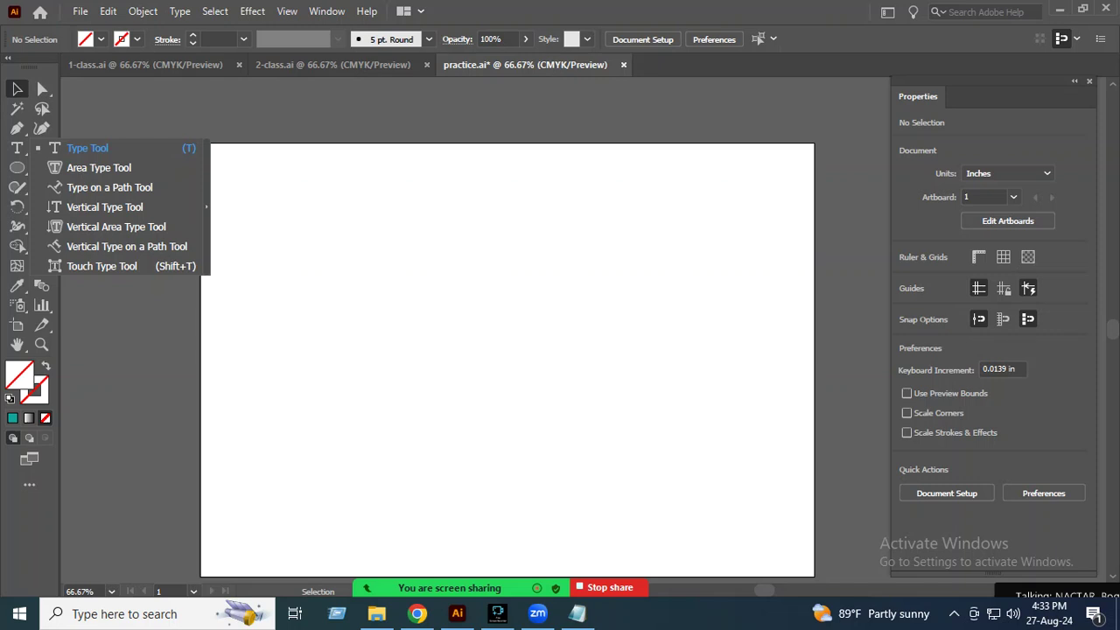
click(87, 148)
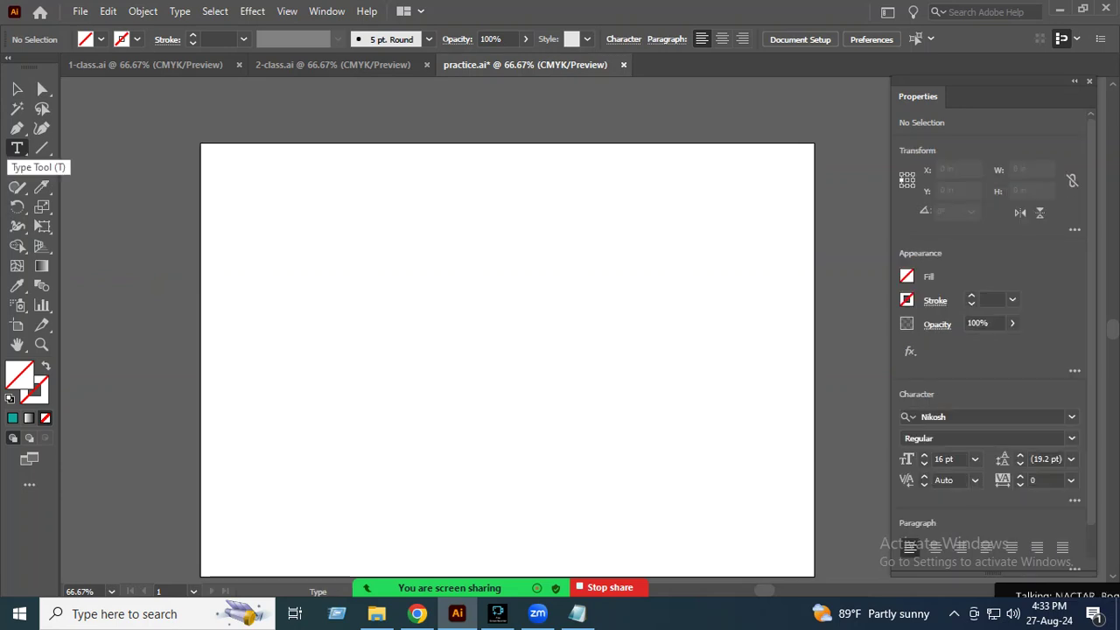
right_click(16, 148)
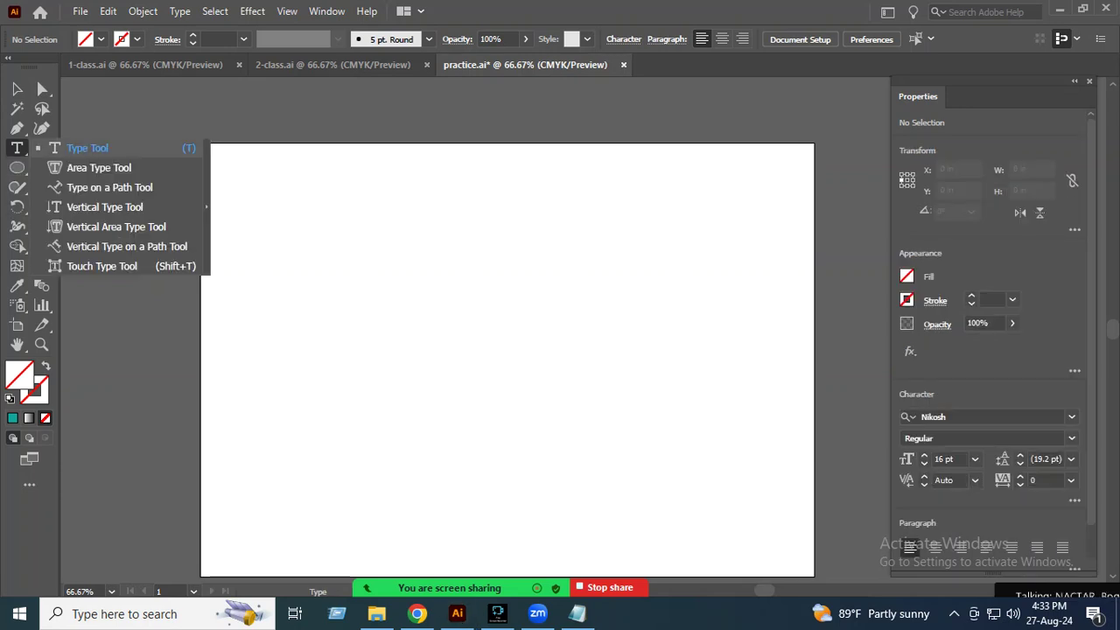
key(Escape)
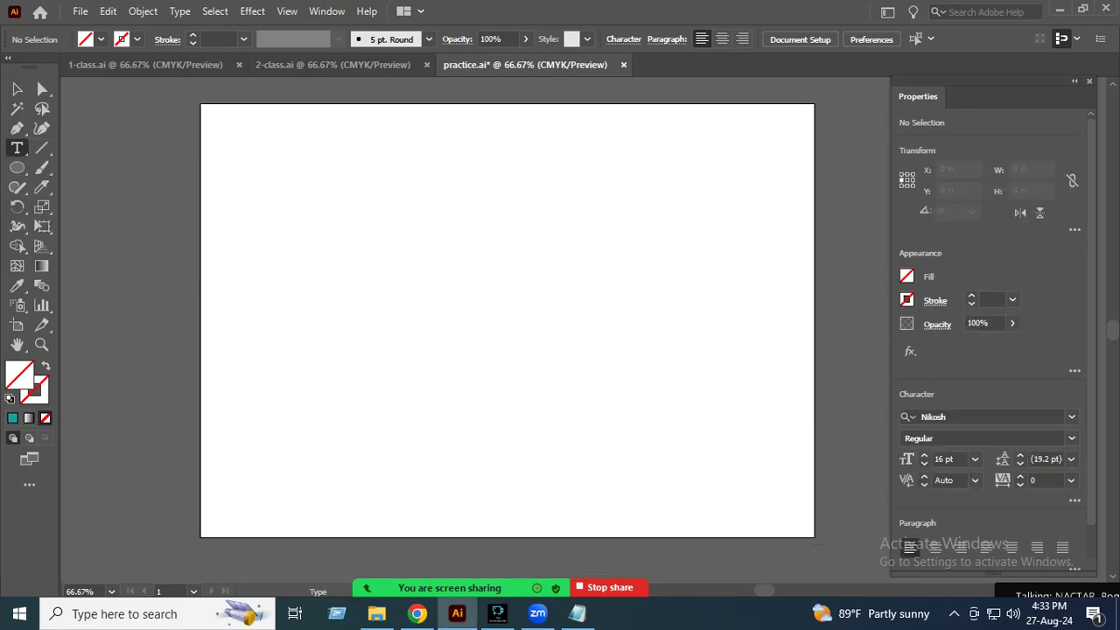
scroll(507, 349, down, 2)
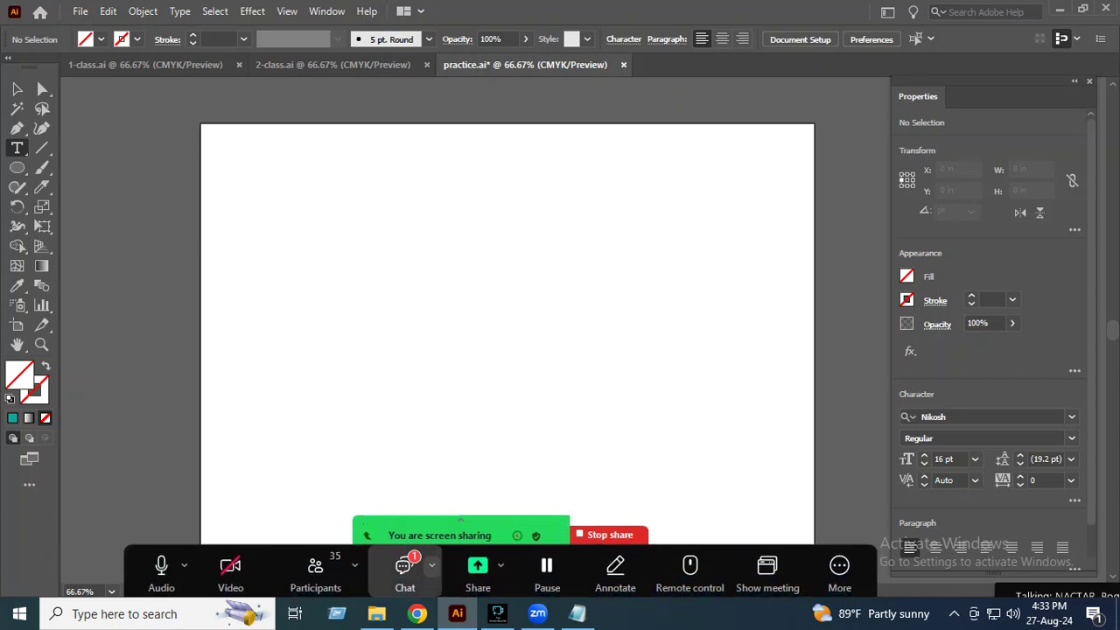
click(404, 567)
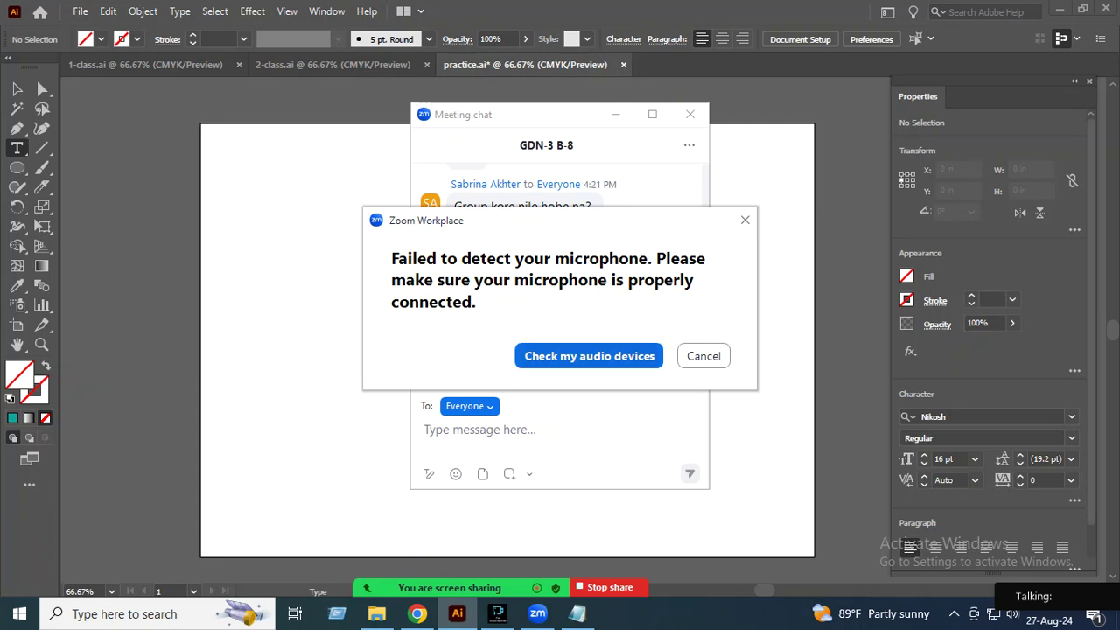
key(Escape)
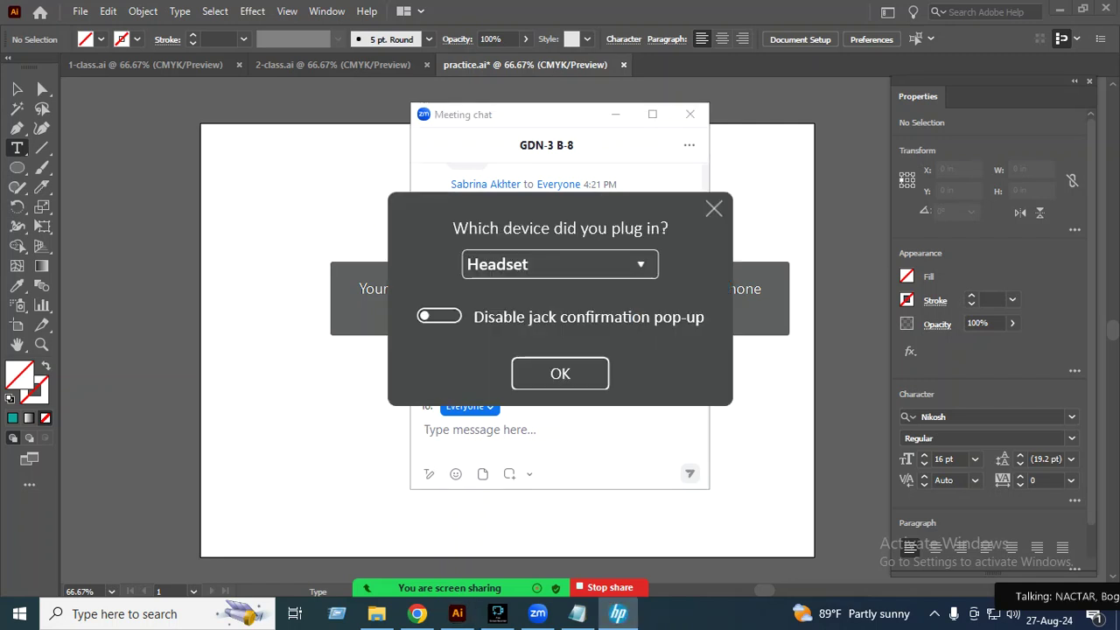
key(Return)
click(615, 114)
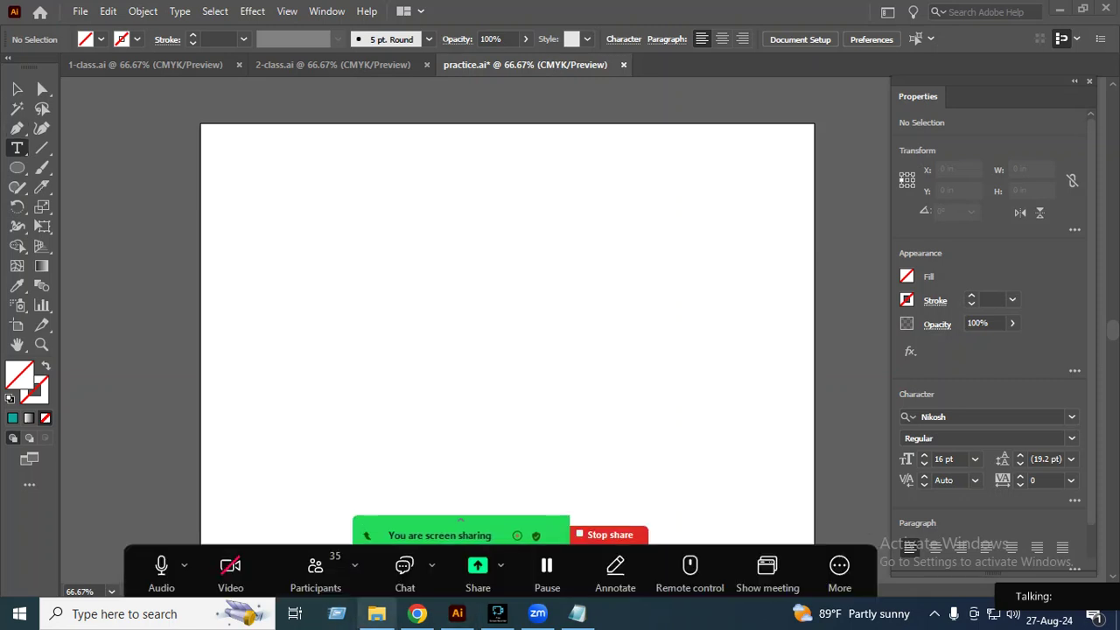
click(315, 570)
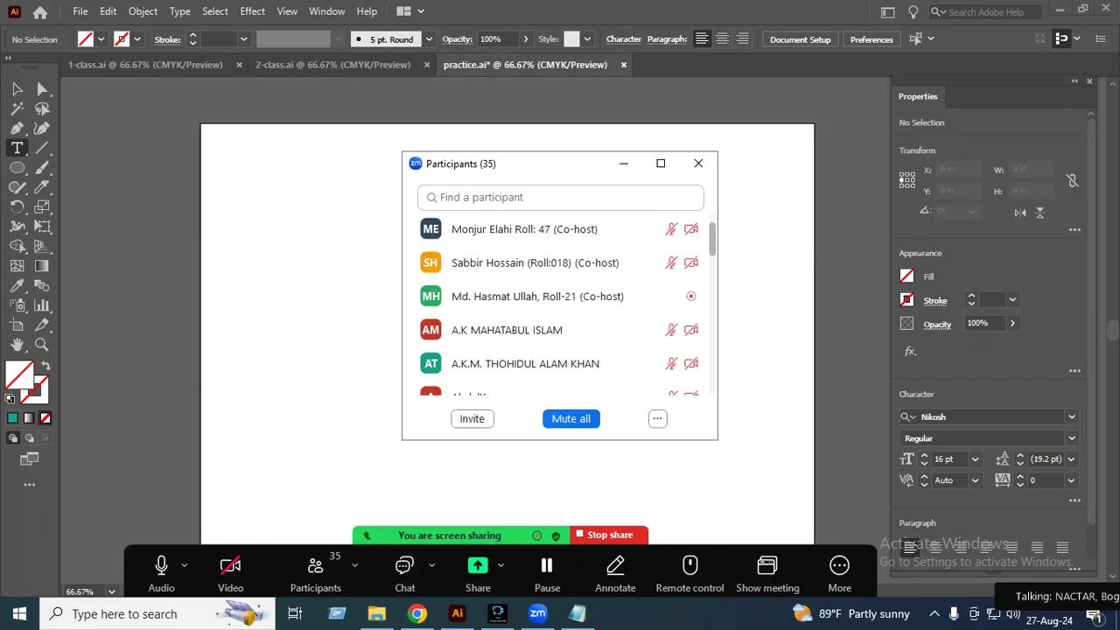
drag(513, 167, 705, 137)
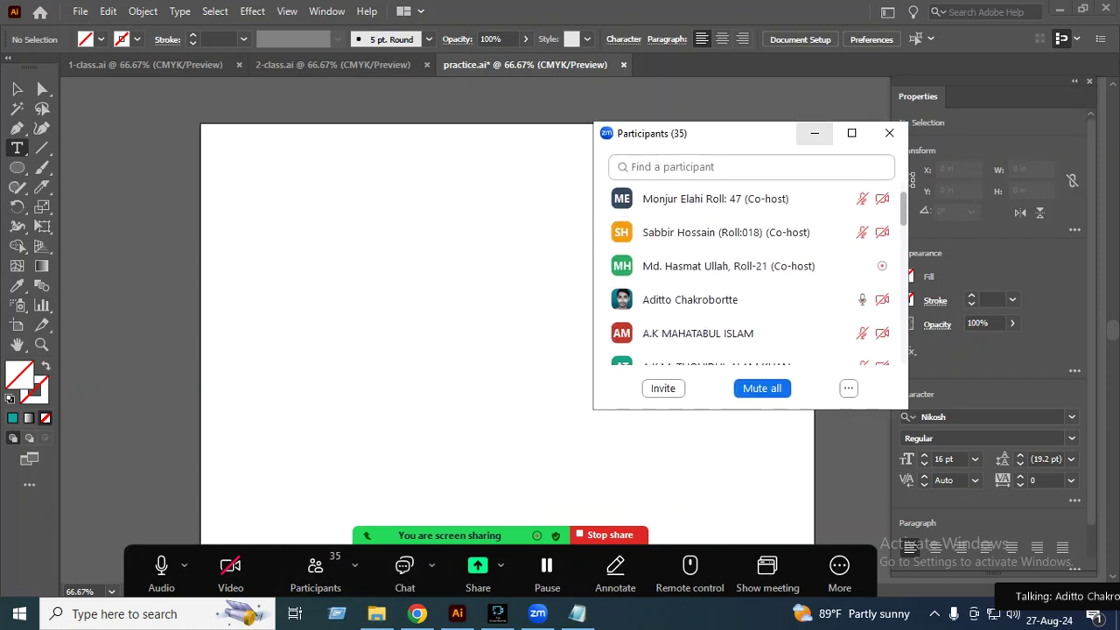
click(814, 133)
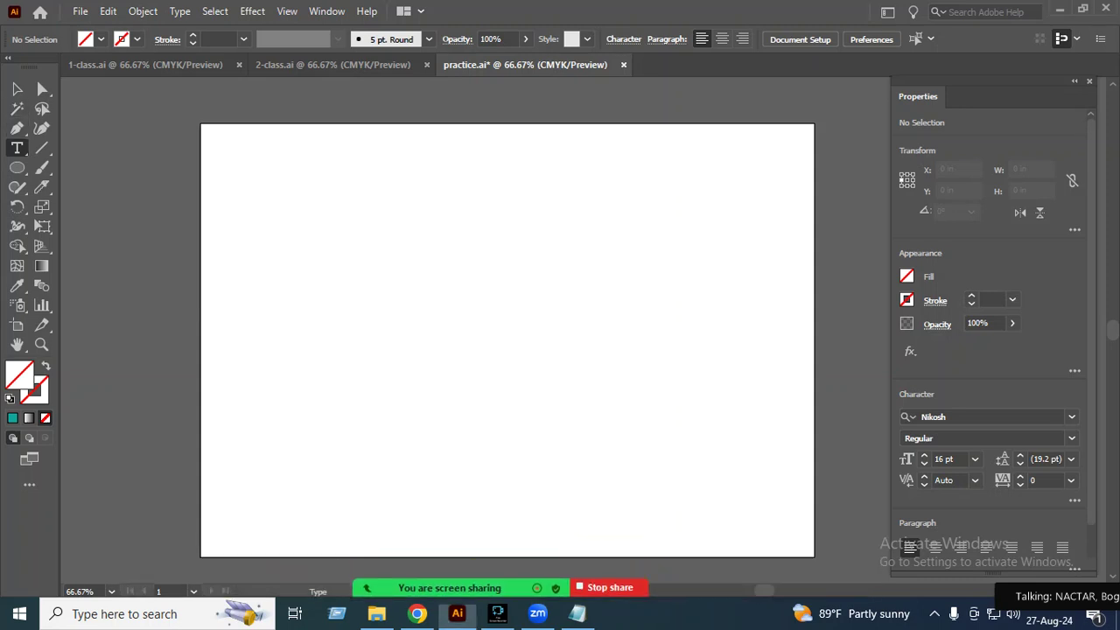
Step: Type 'nactar' on the artboard and select all its letters
click(17, 148)
key(Escape)
click(386, 248)
text(nactar)
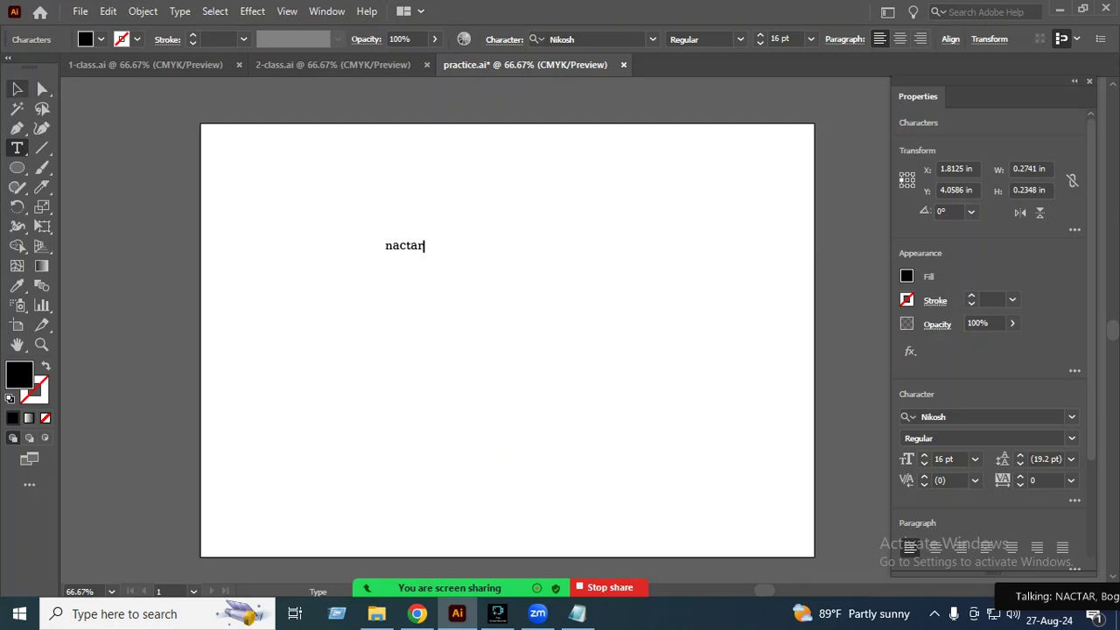
click(17, 88)
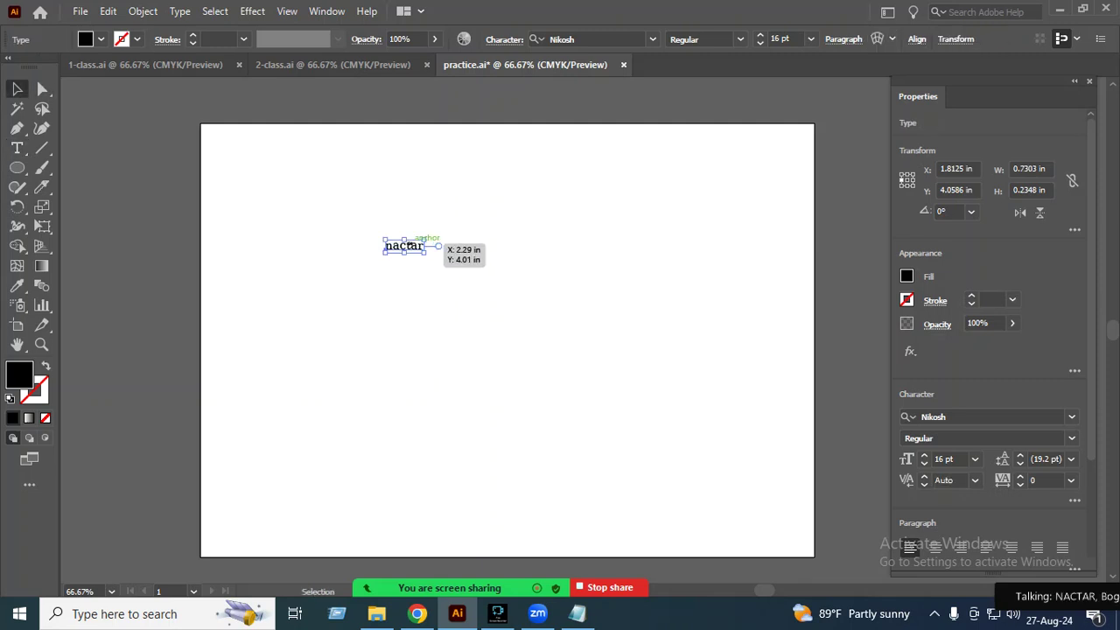
double_click(404, 246)
double_click(404, 246)
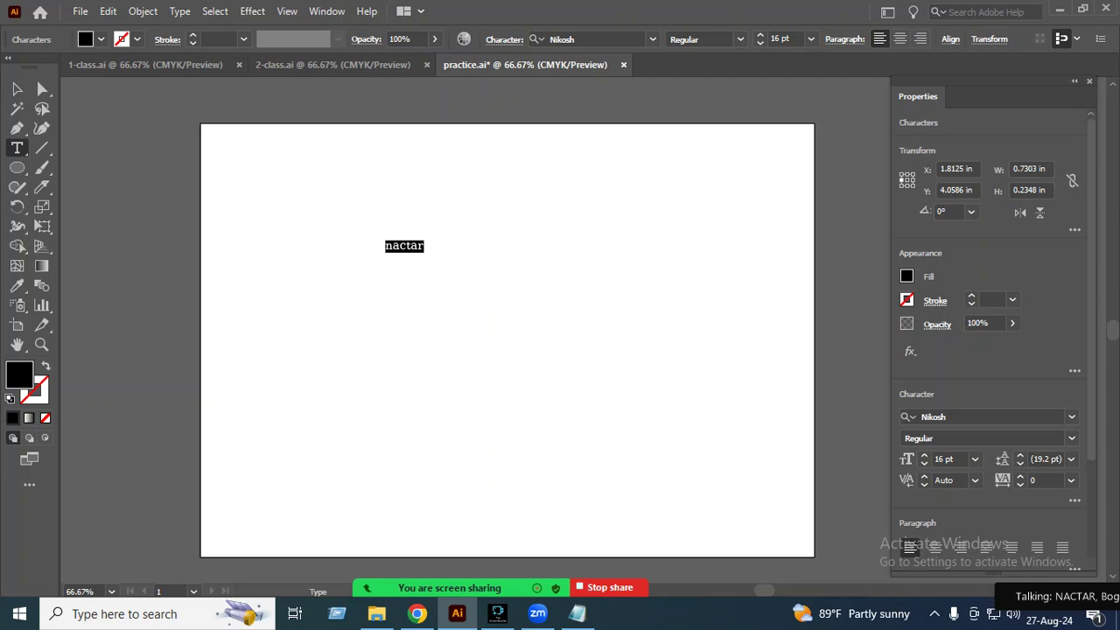
Step: Set nactar to 72 pt Bernard MT Condensed and move it toward the upper left
click(906, 276)
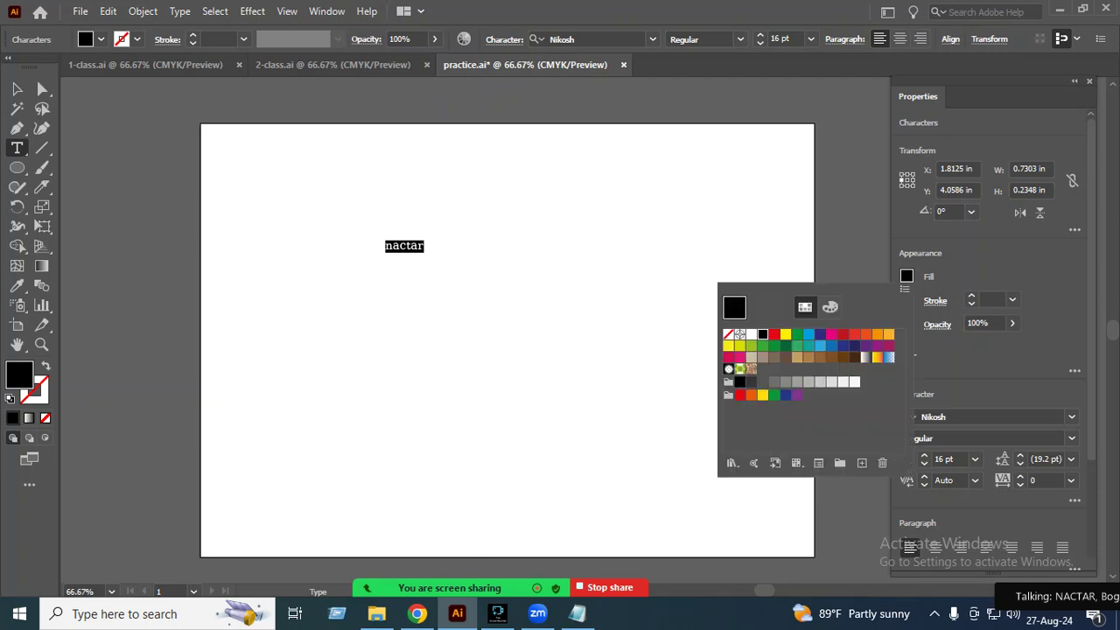
key(Escape)
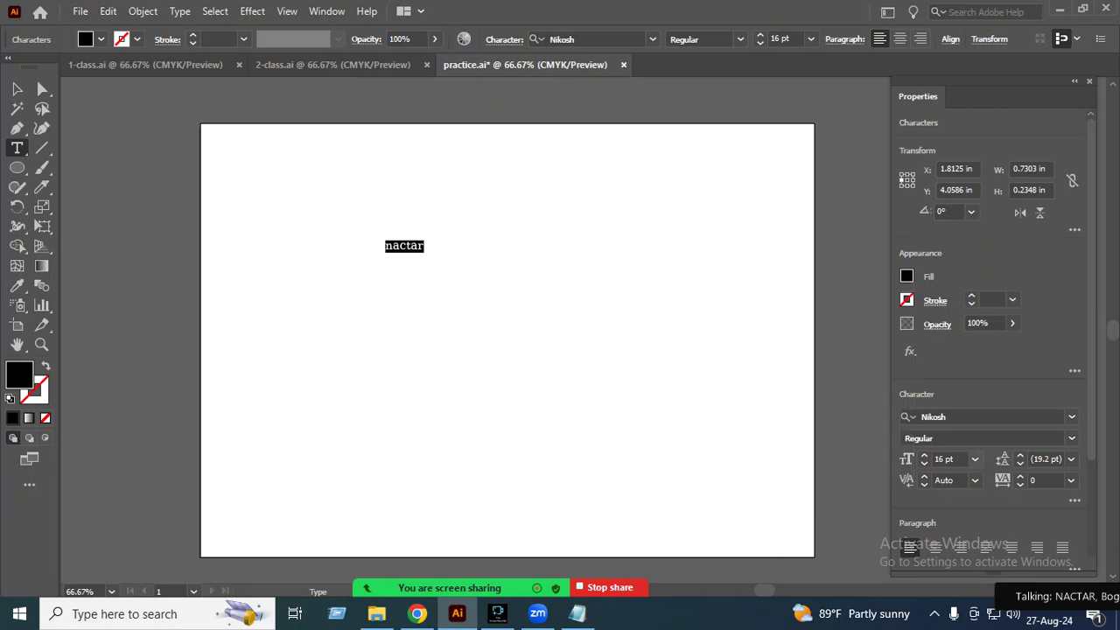
click(974, 458)
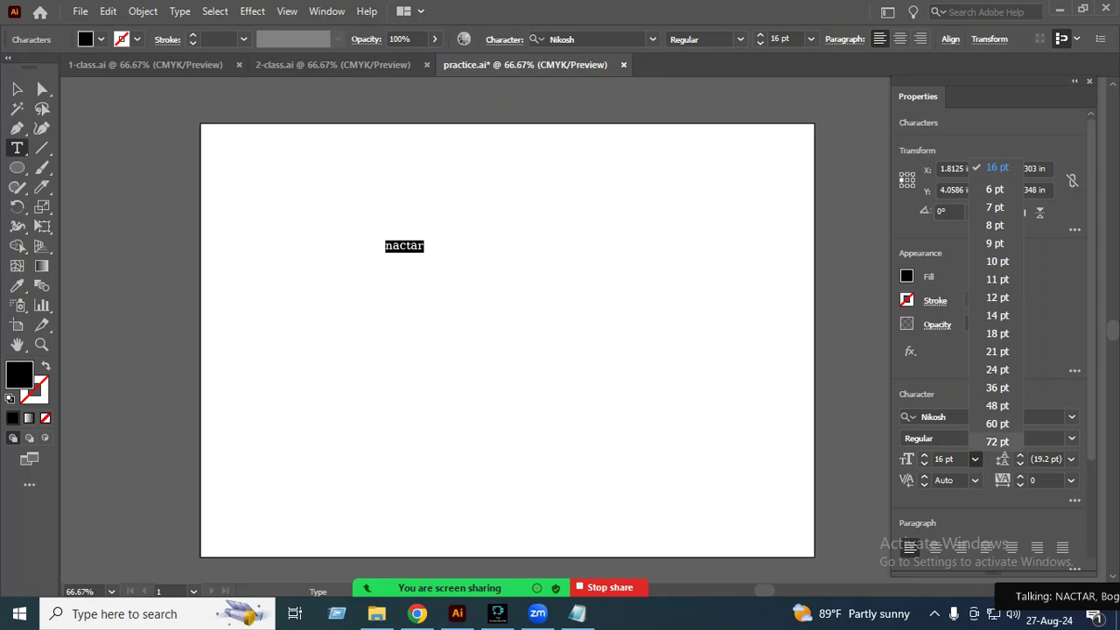
click(993, 441)
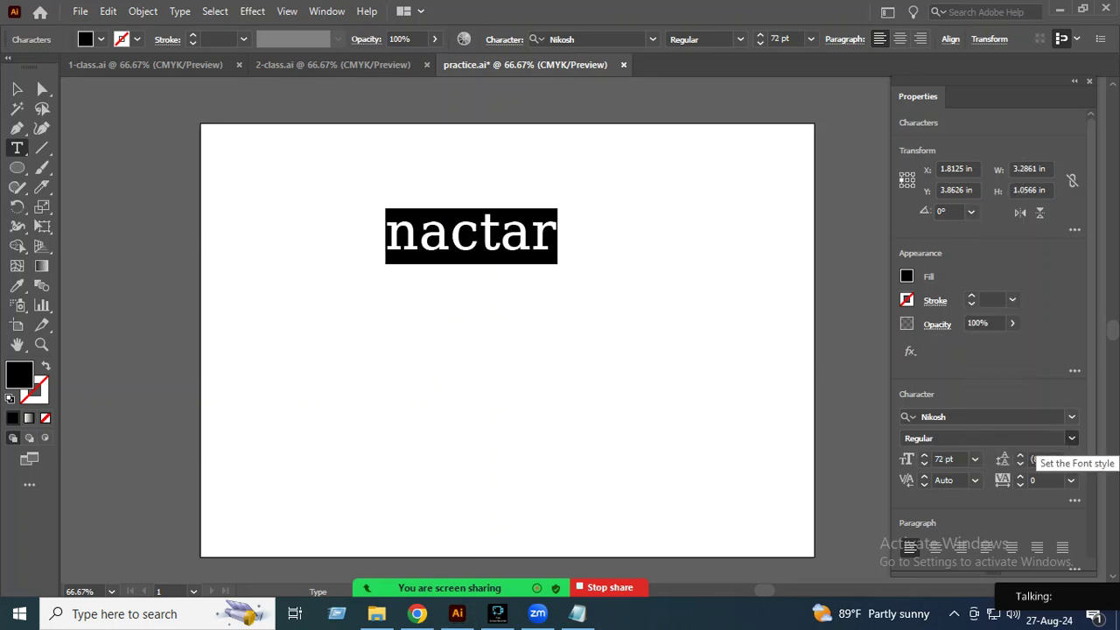
click(1071, 416)
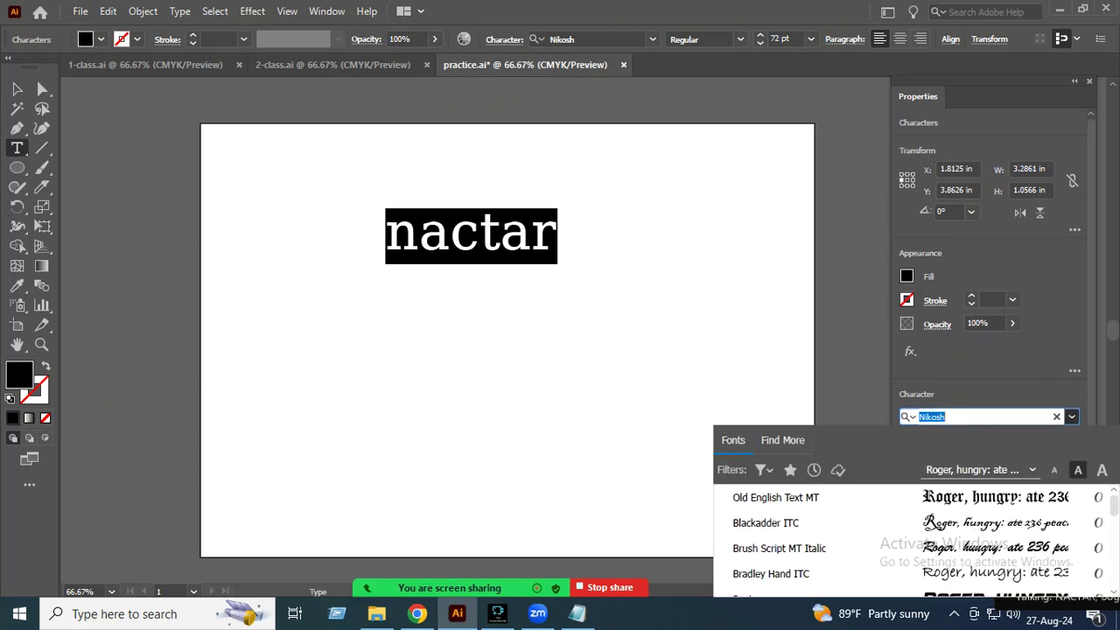
scroll(910, 538, up, 1)
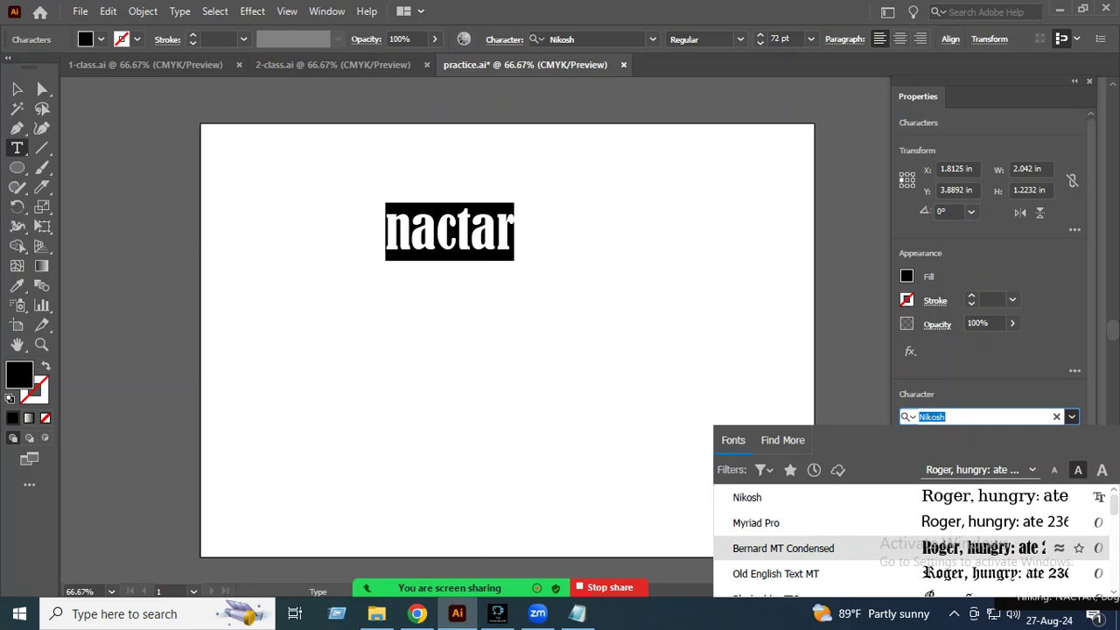
click(954, 548)
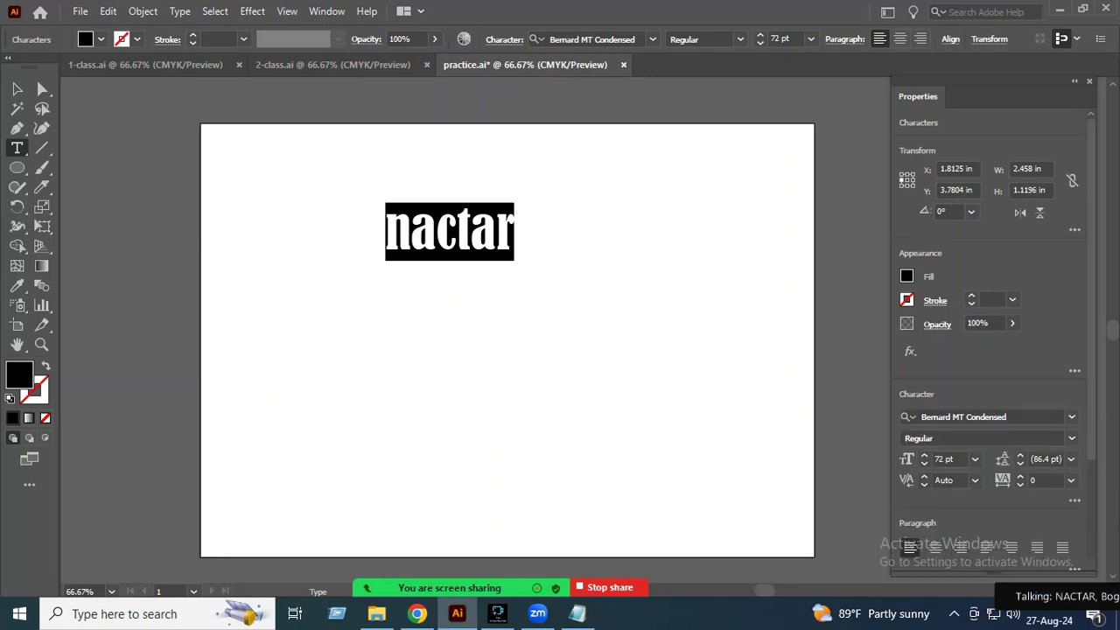
key(Escape)
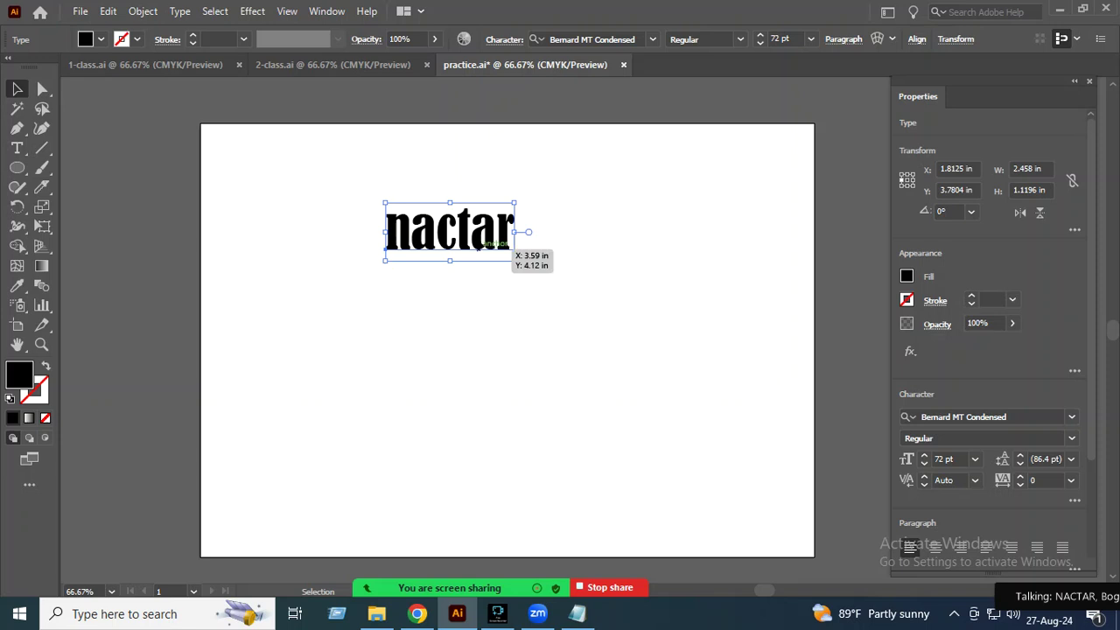
drag(450, 231, 369, 179)
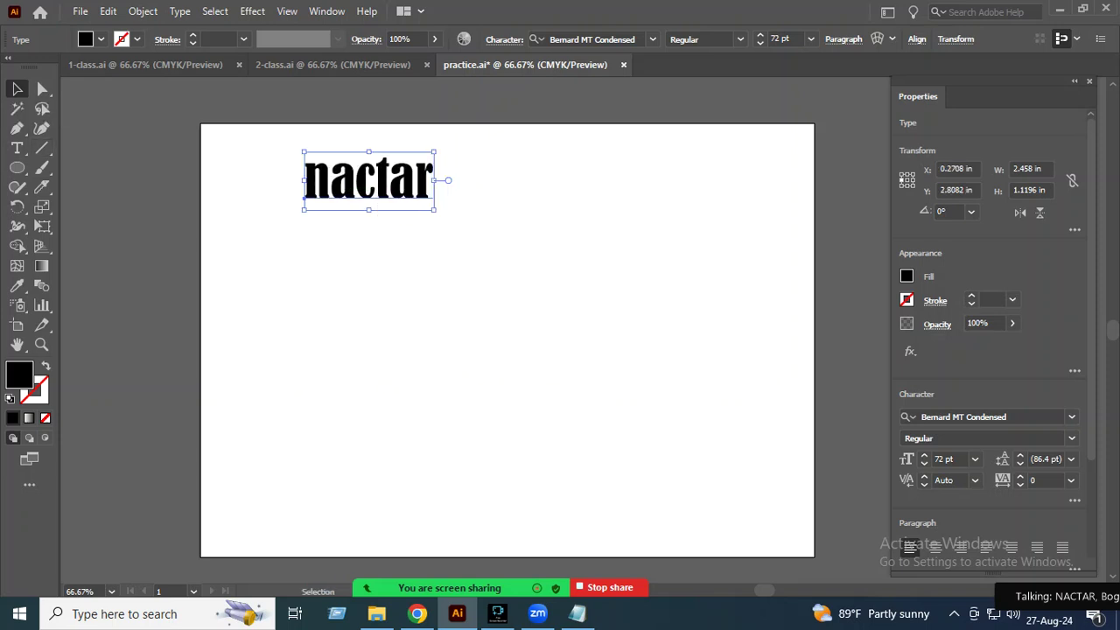
Step: Add the word 'national' below 'nactar' in the same 72 pt Bernard MT Condensed font
click(16, 148)
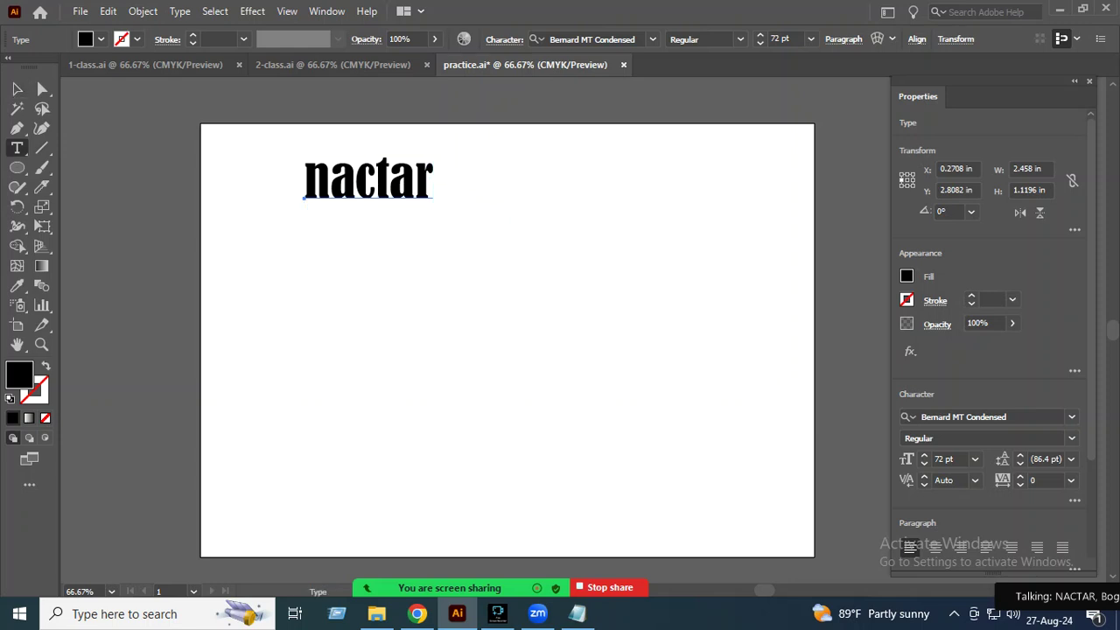
click(327, 273)
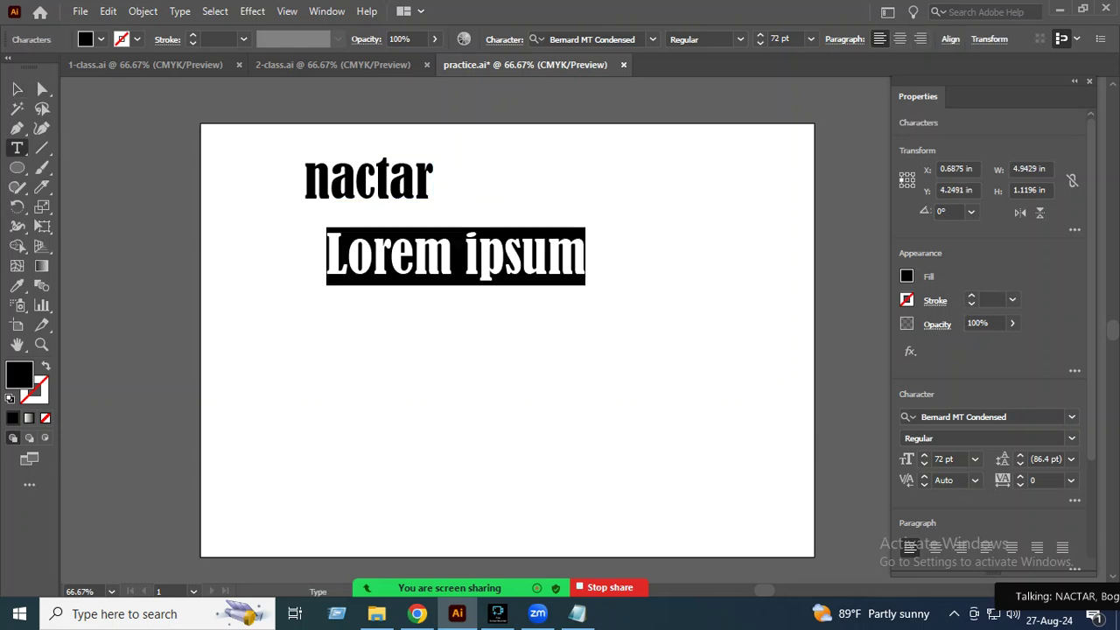
text(national)
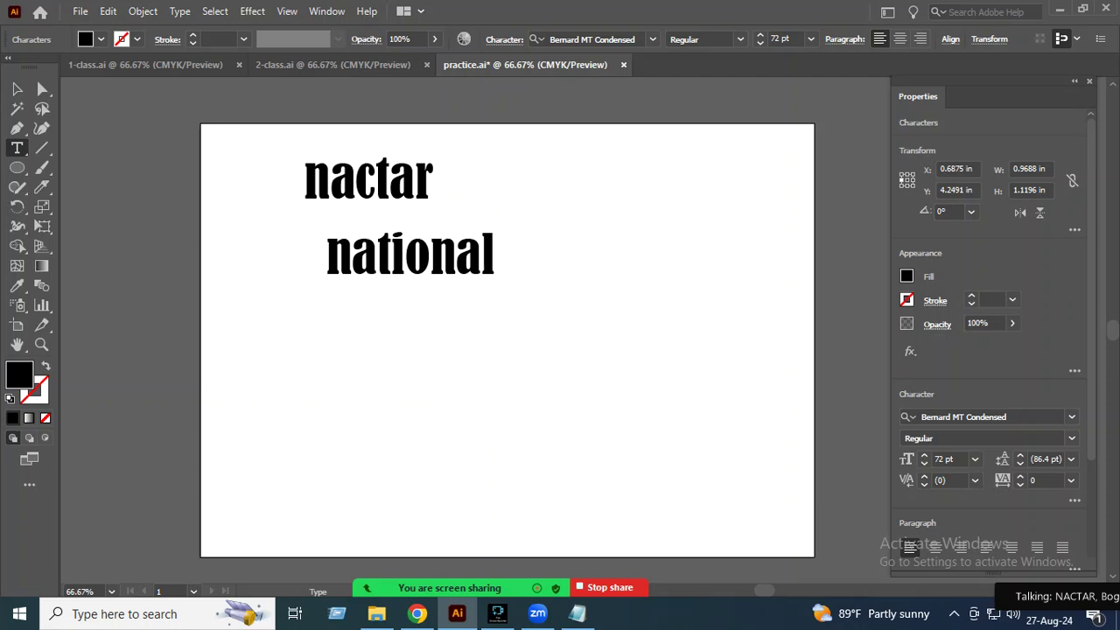
key(Escape)
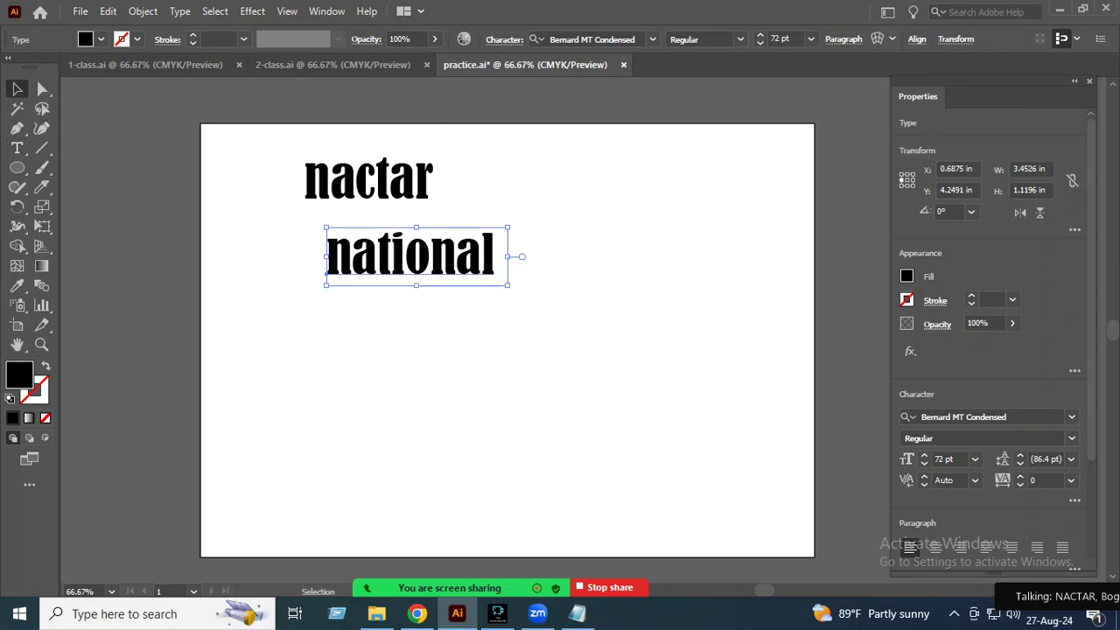
Step: Move 'national' down to the left and 'nactar' to the upper right
drag(478, 254, 438, 287)
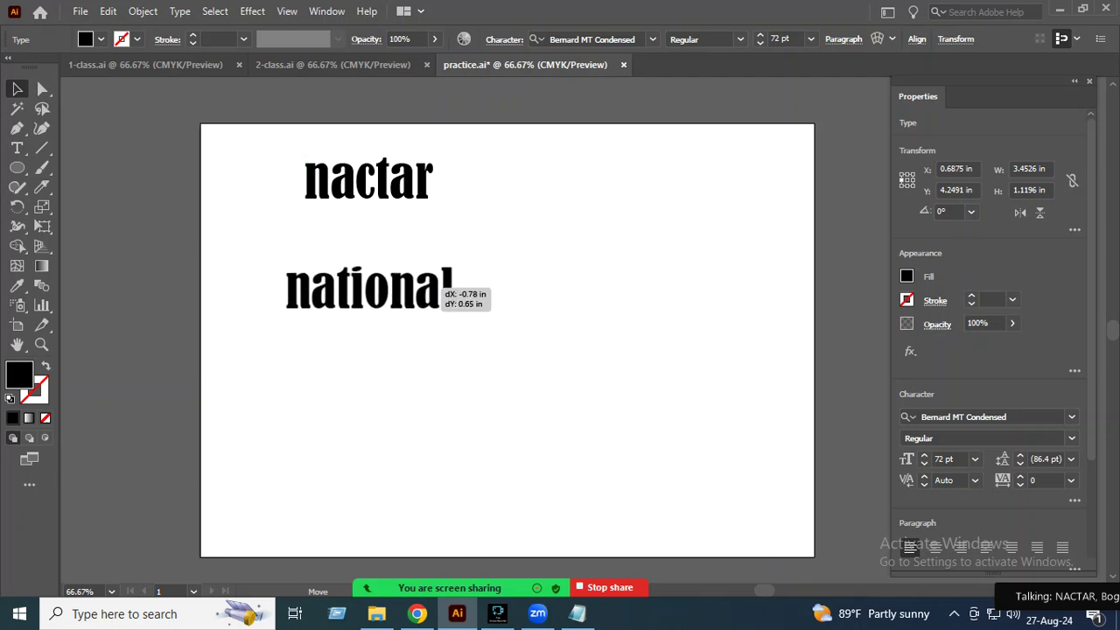
drag(441, 289, 435, 276)
drag(414, 189, 671, 239)
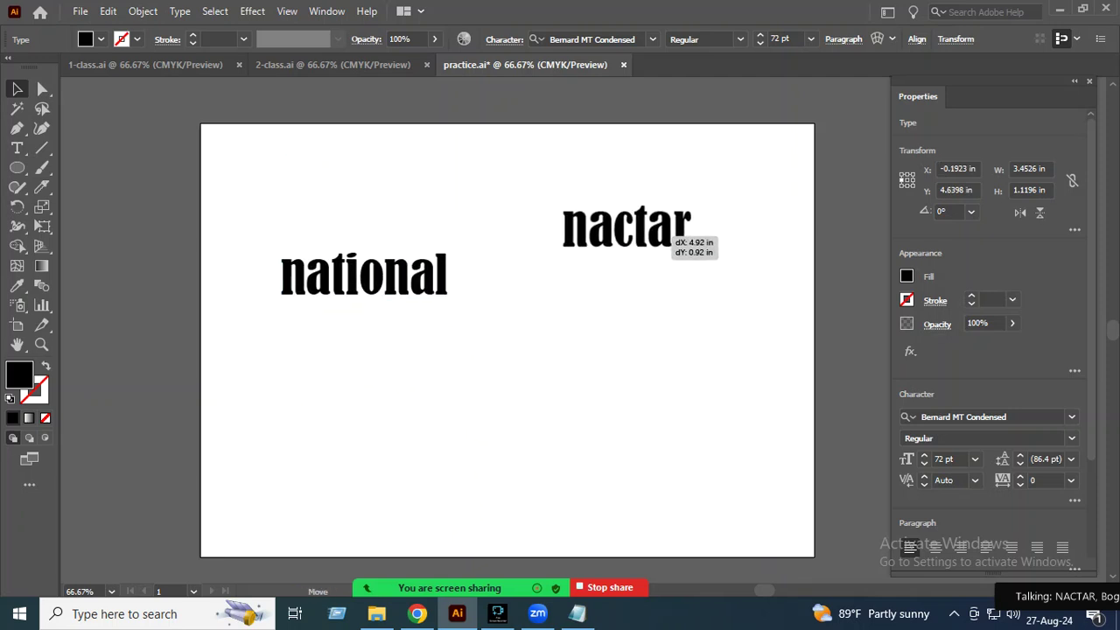
drag(639, 240, 561, 210)
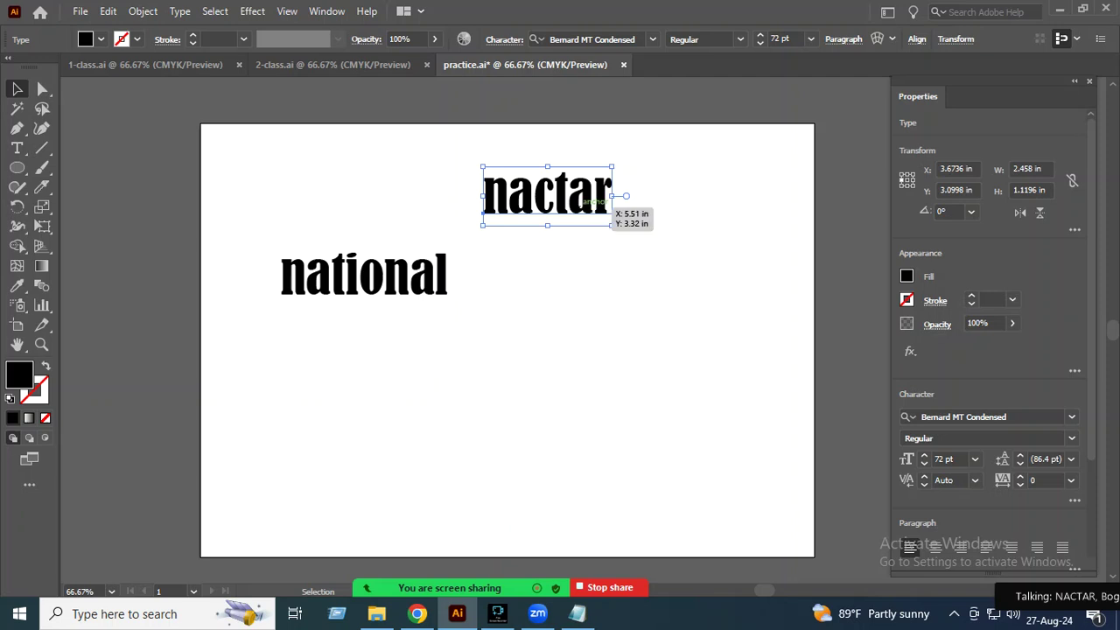
click(945, 459)
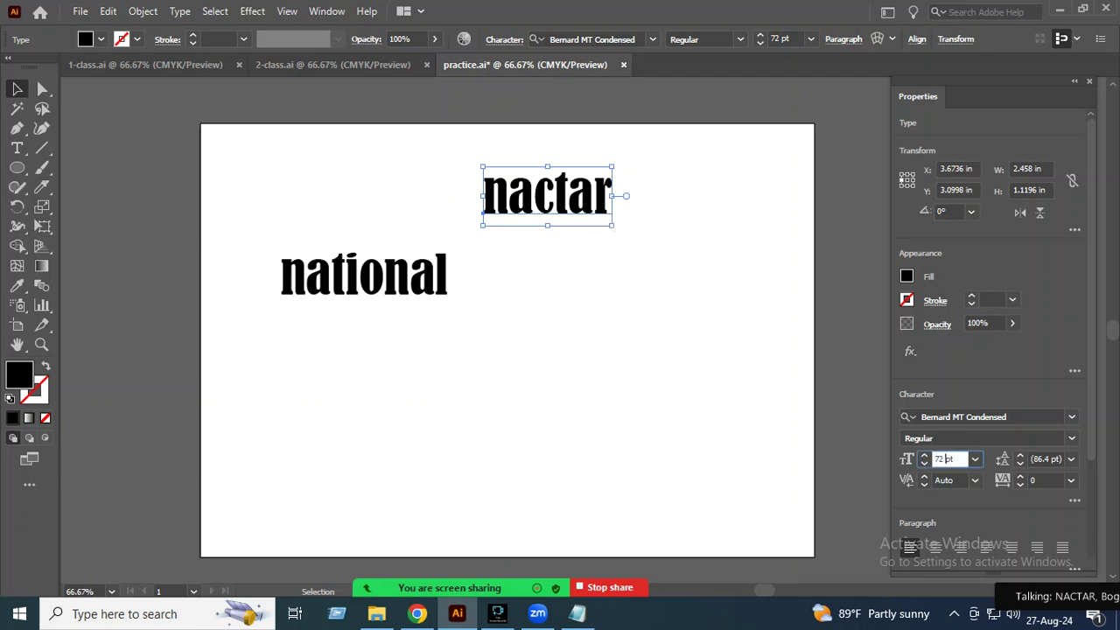
Step: Set 'nactar' to 100 pt, then scale it up to about 233 pt
key(BackSpace)
key(BackSpace)
key(BackSpace)
text(100)
key(Return)
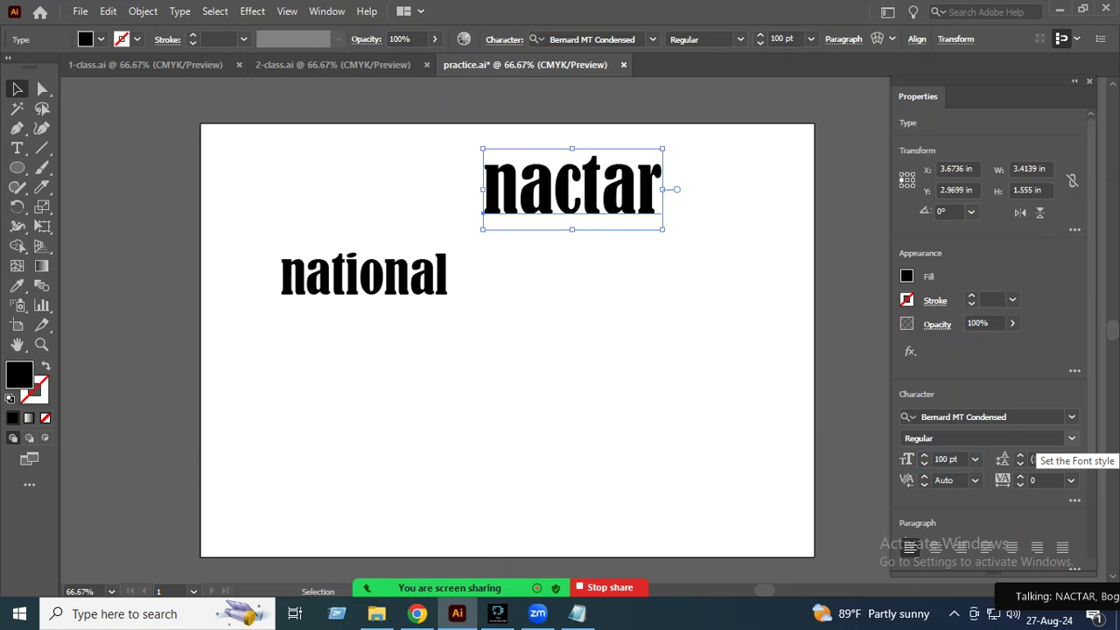
key(ctrl+shift+a)
click(571, 185)
drag(662, 229, 781, 284)
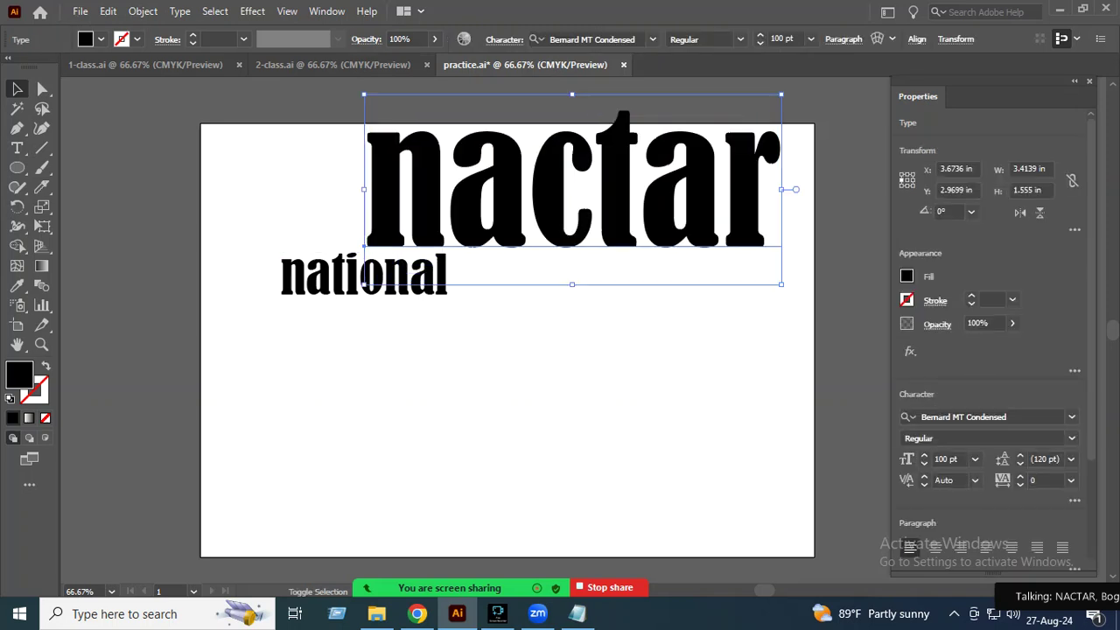
Step: Place the smaller 'national' above 'nactar' to form a stacked lockup
drag(356, 281, 213, 244)
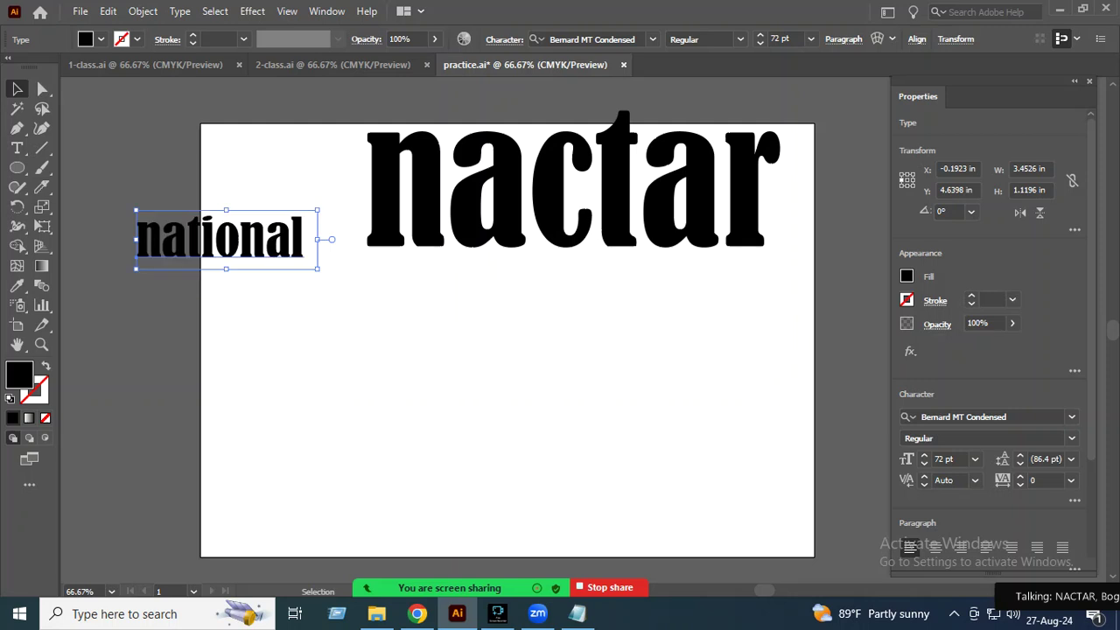
drag(594, 226, 577, 359)
mouse_move(291, 242)
mouse_down()
mouse_move(489, 168)
mouse_move(516, 198)
mouse_move(500, 212)
mouse_up()
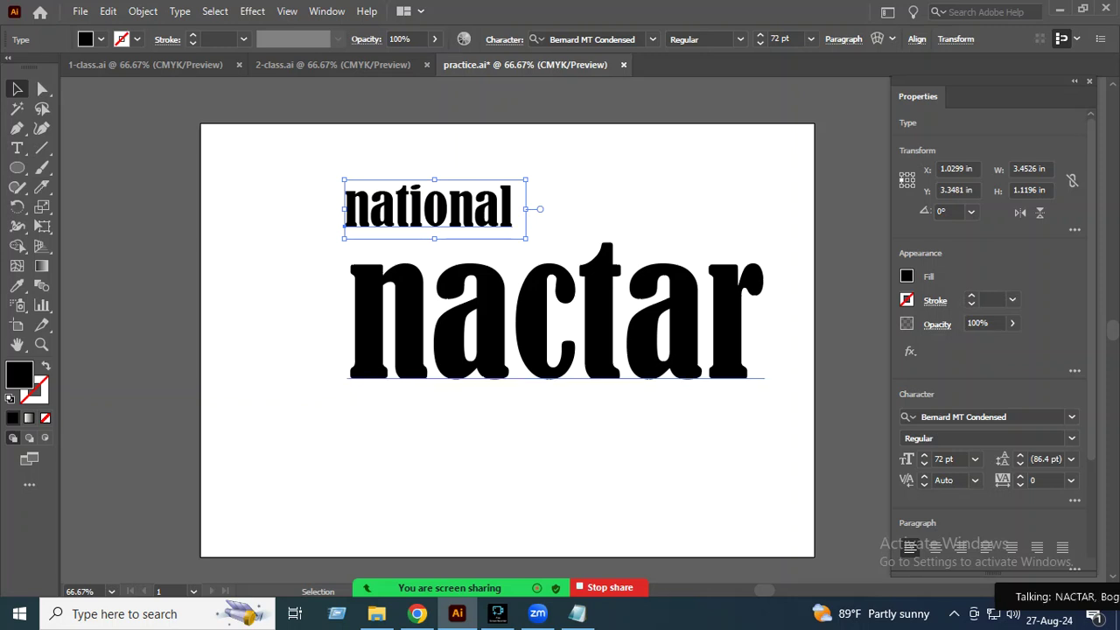
key(ctrl+shift+a)
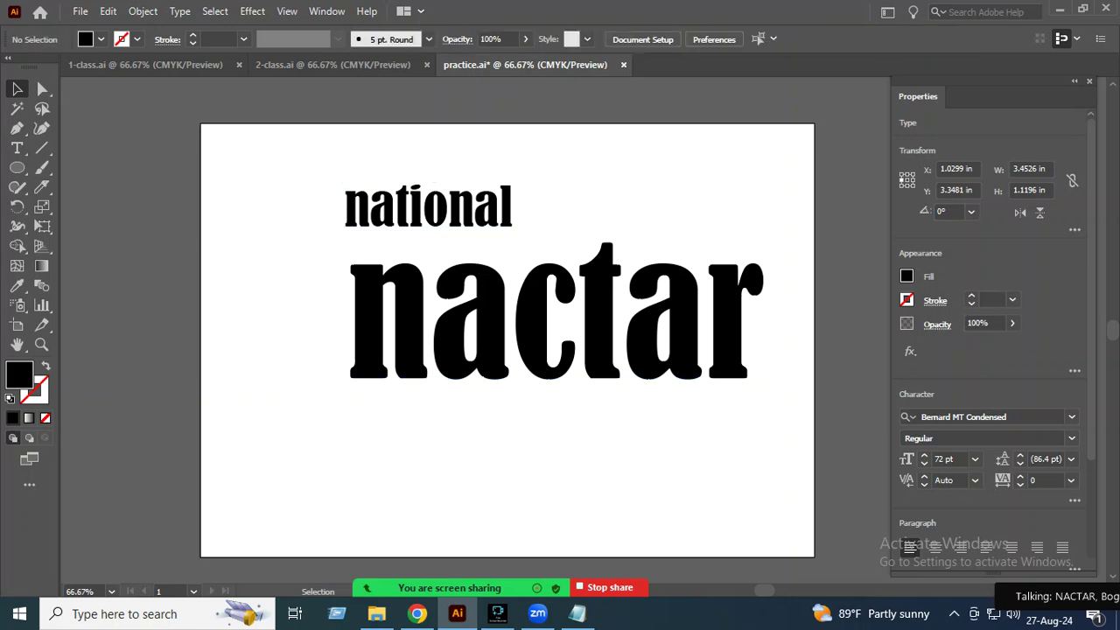
click(556, 315)
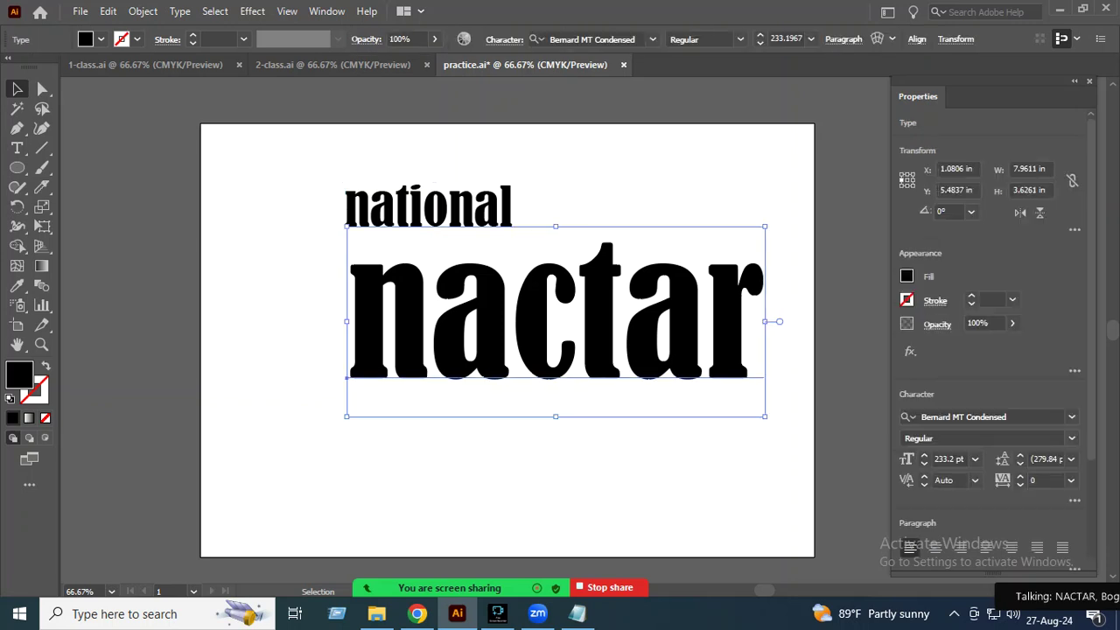
key(ctrl+shift+a)
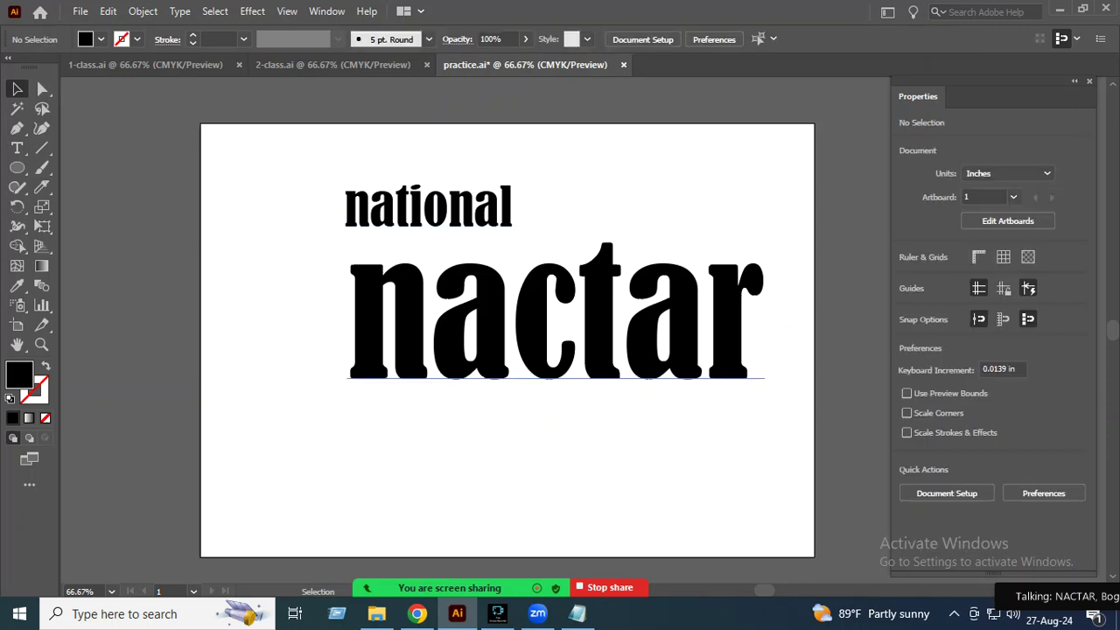
Step: Fill the 'nactar' text with green
click(555, 314)
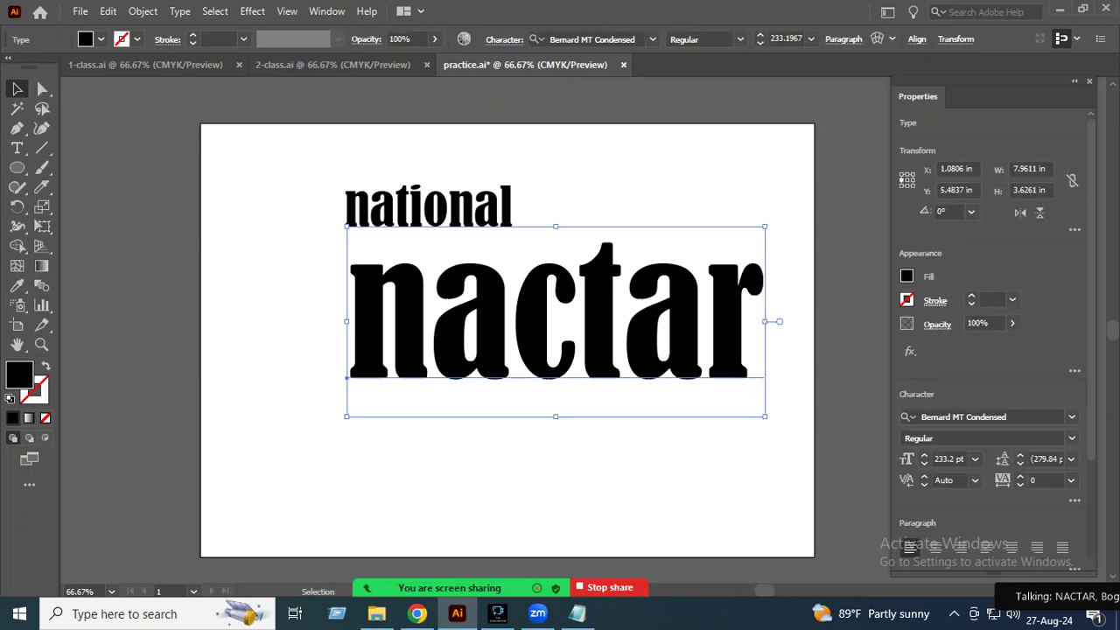
click(907, 276)
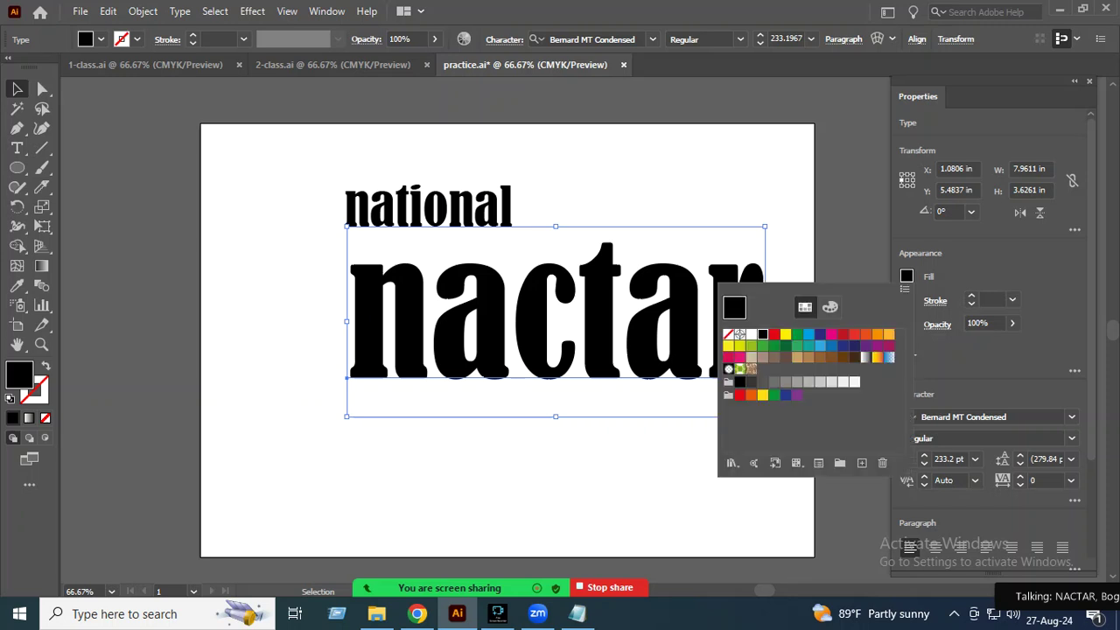
click(785, 345)
key(Escape)
key(ctrl+shift+a)
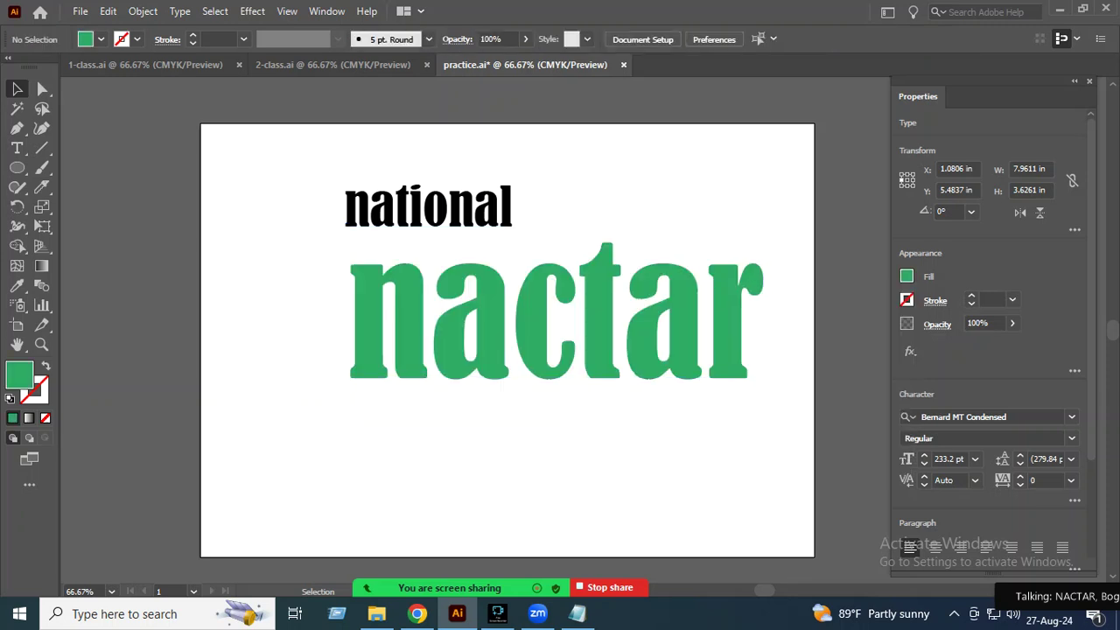
Step: Give 'nactar' a 1 pt red outline and shift it down and left
click(555, 315)
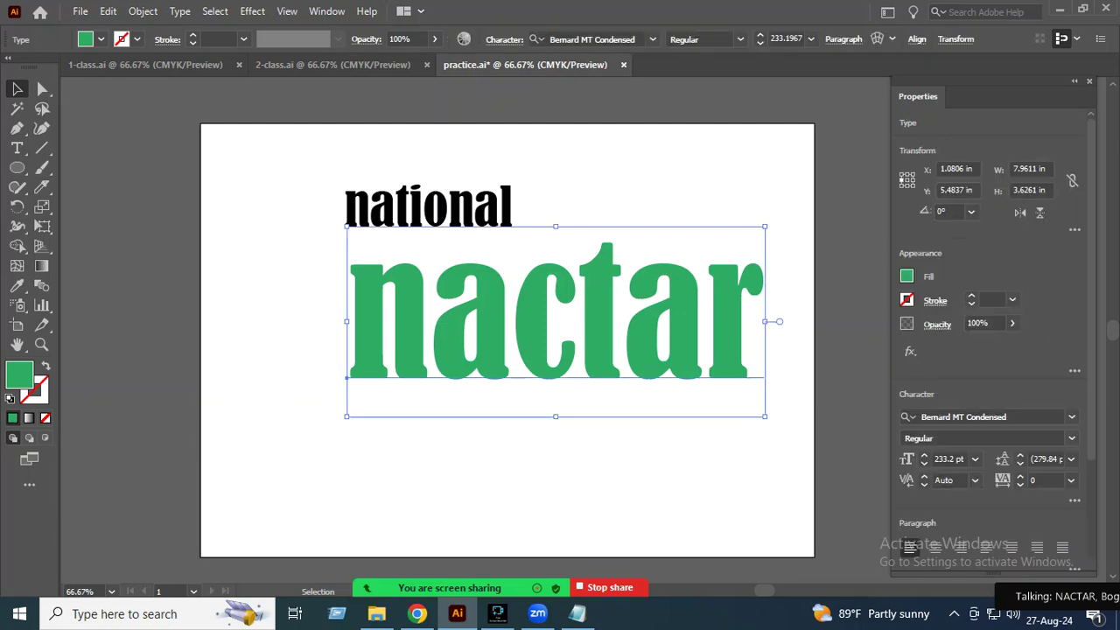
click(906, 300)
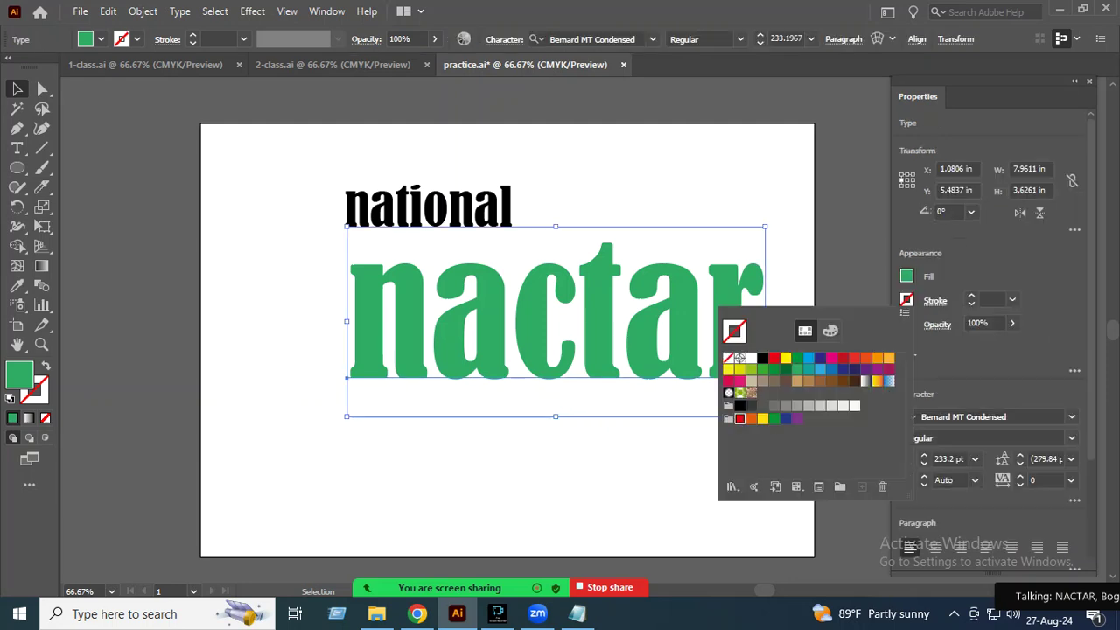
click(739, 418)
key(Escape)
click(682, 455)
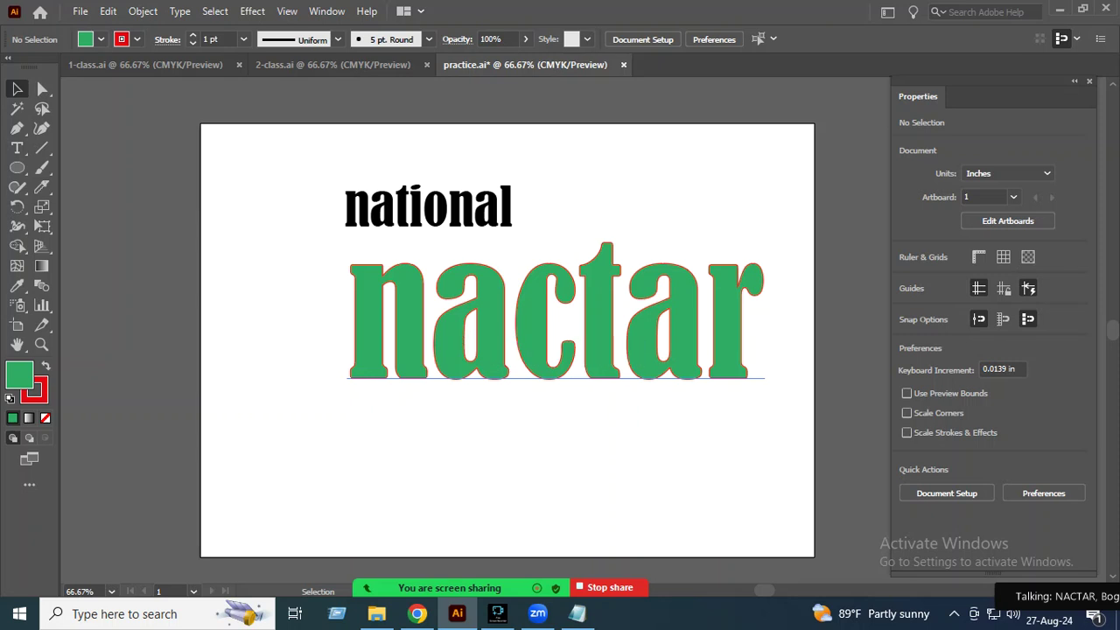
drag(711, 340, 651, 372)
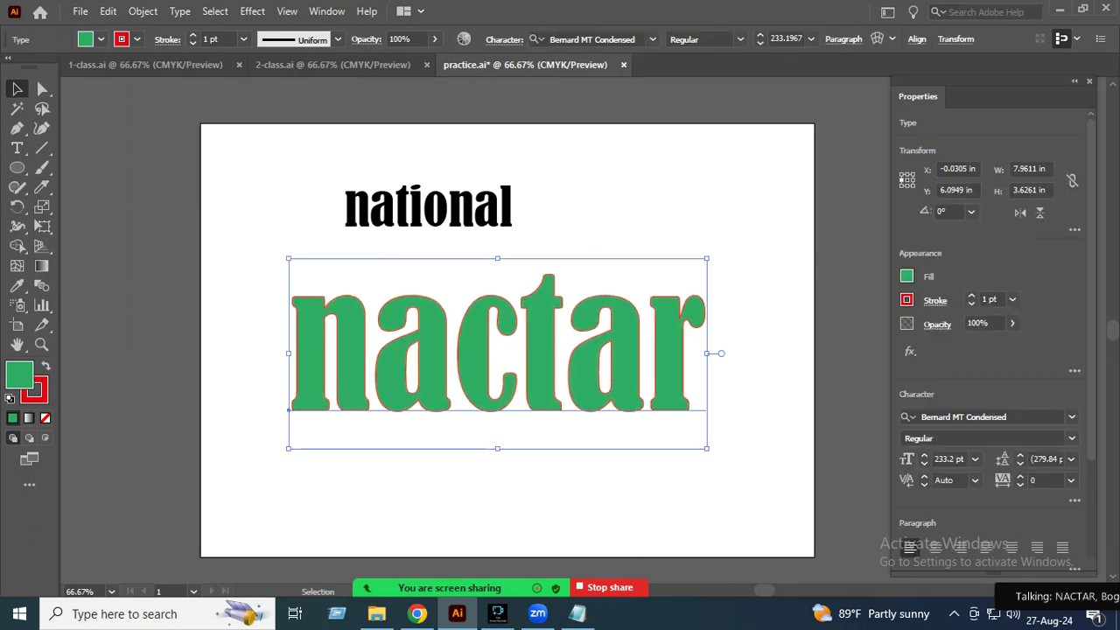
Step: Enlarge 'national' and move it just beneath 'nactar'
drag(494, 219, 442, 185)
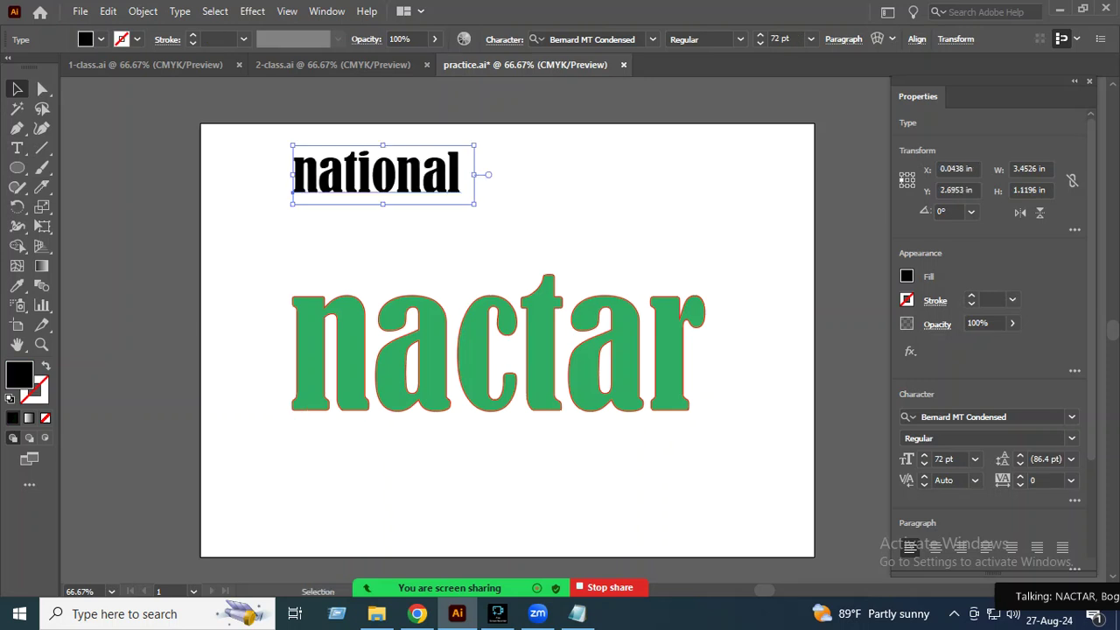
drag(475, 203, 520, 219)
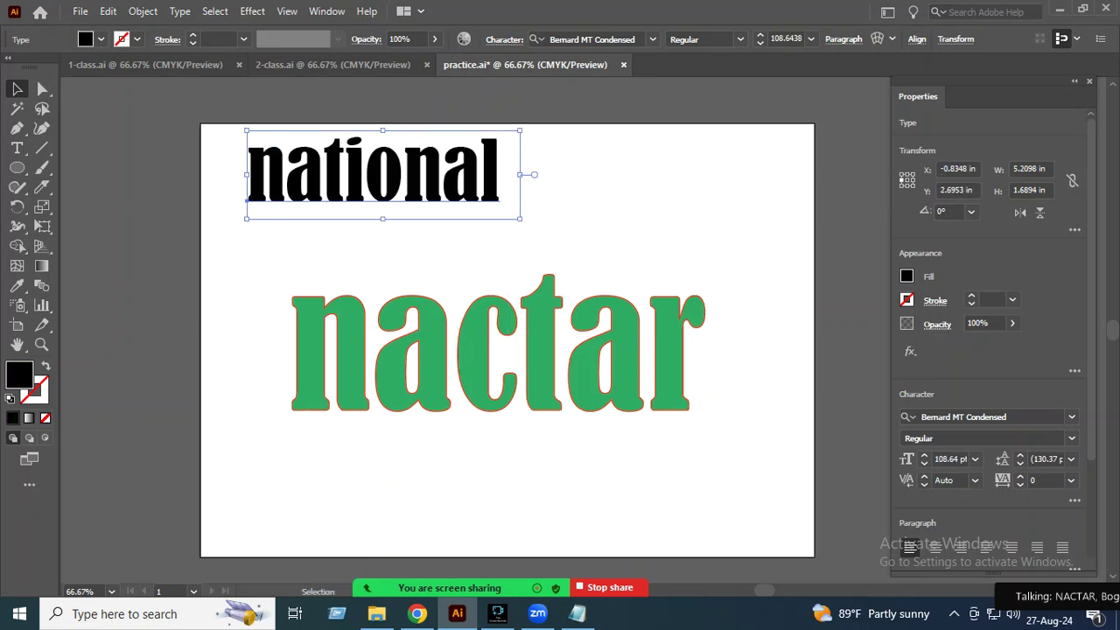
mouse_move(504, 189)
mouse_down()
mouse_move(603, 327)
mouse_move(554, 468)
mouse_up()
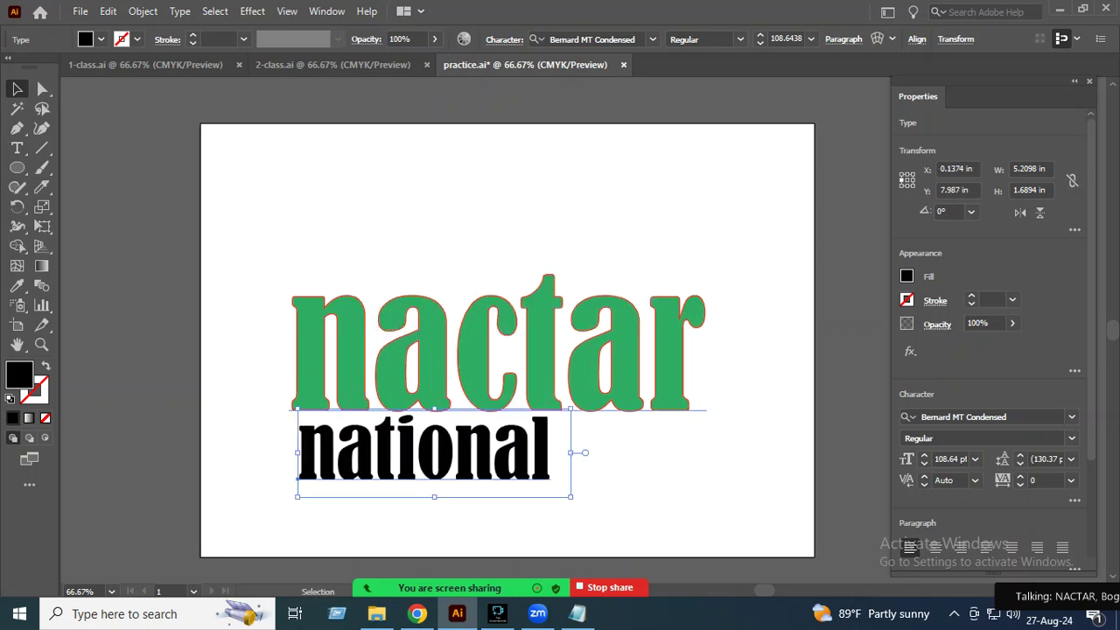
key(ctrl+shift+a)
Step: Fill 'national' with yellow-green (C=50 Y=100)
click(479, 477)
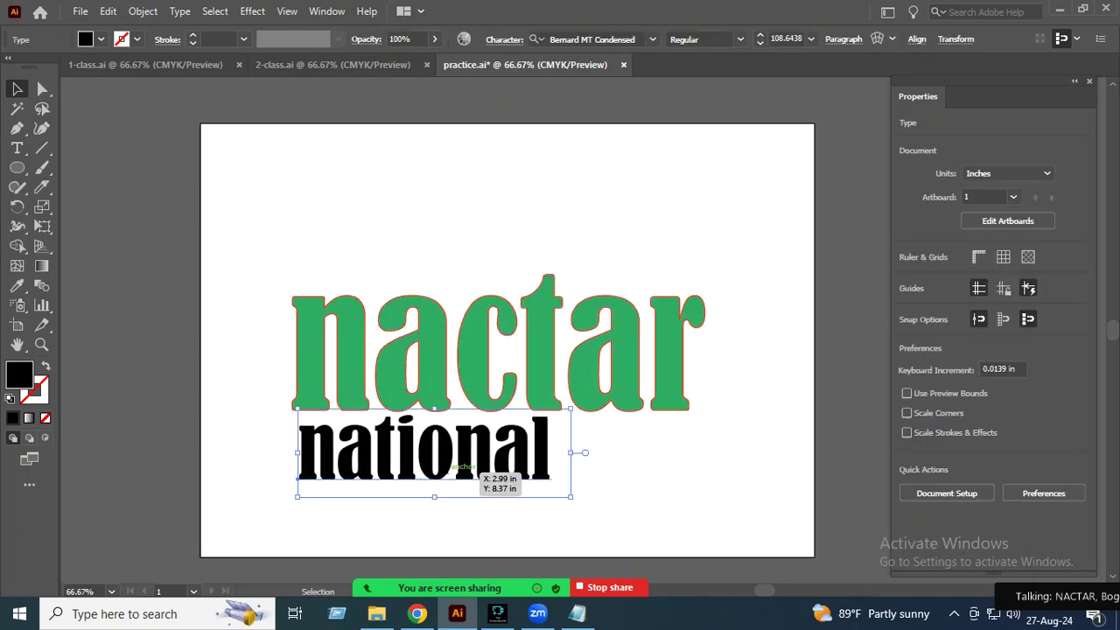
click(906, 276)
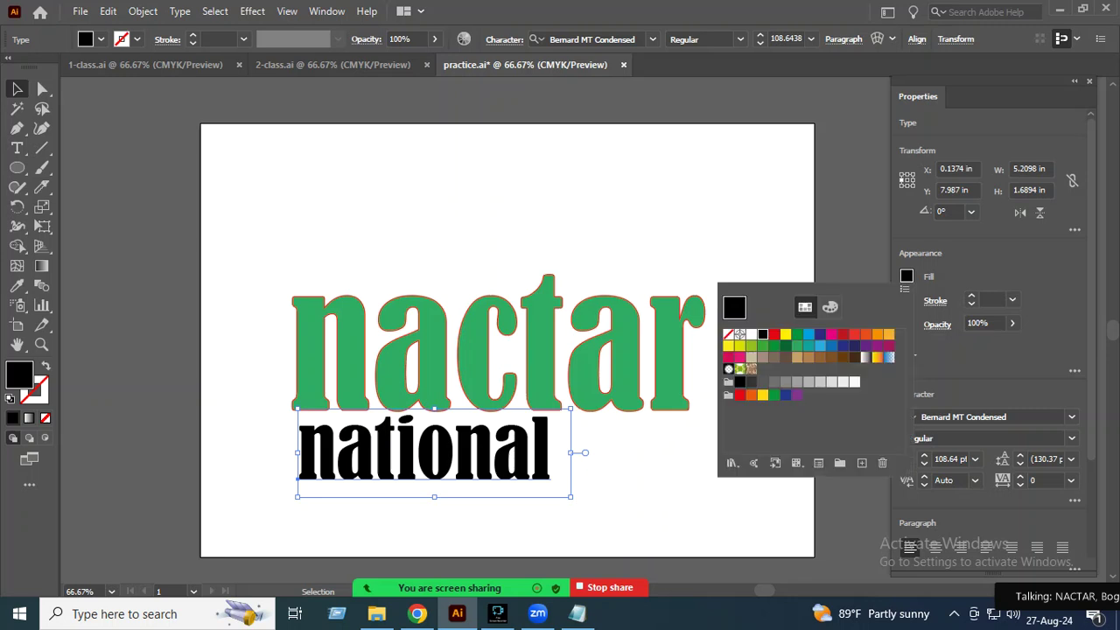
click(739, 369)
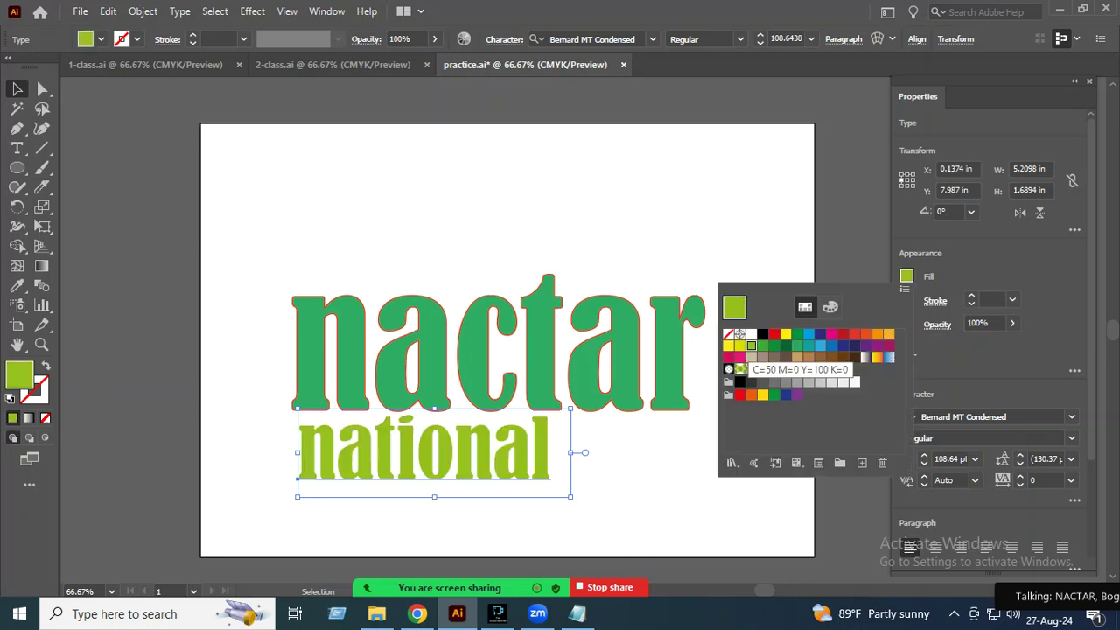
key(Escape)
Step: Give 'national' a 3 pt magenta outline
click(906, 300)
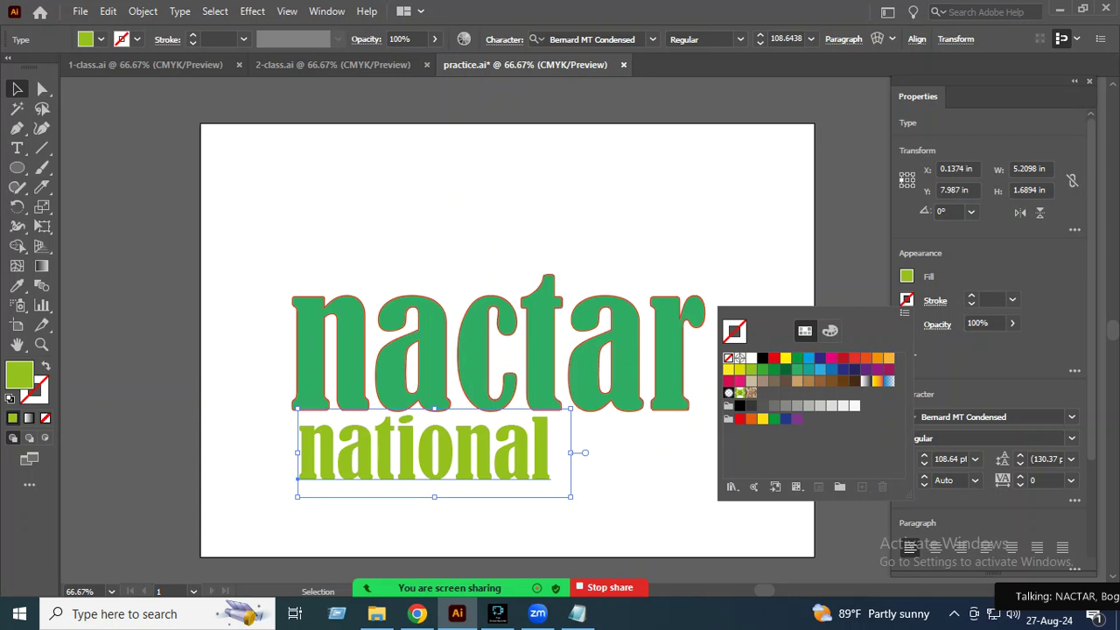
click(830, 357)
key(Escape)
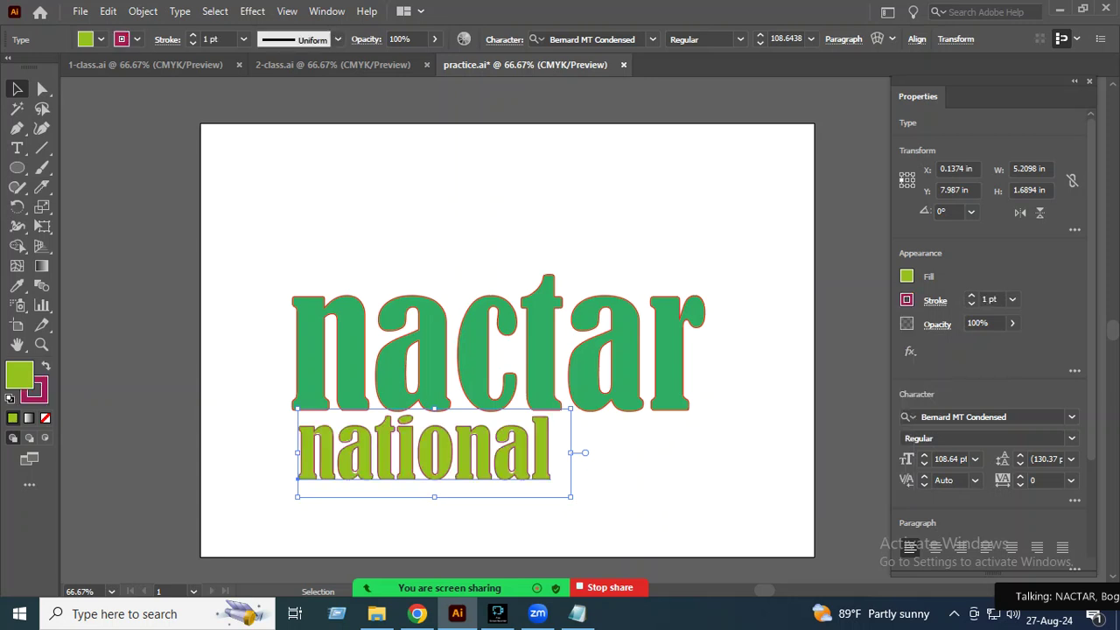
click(971, 296)
click(971, 296)
click(971, 296)
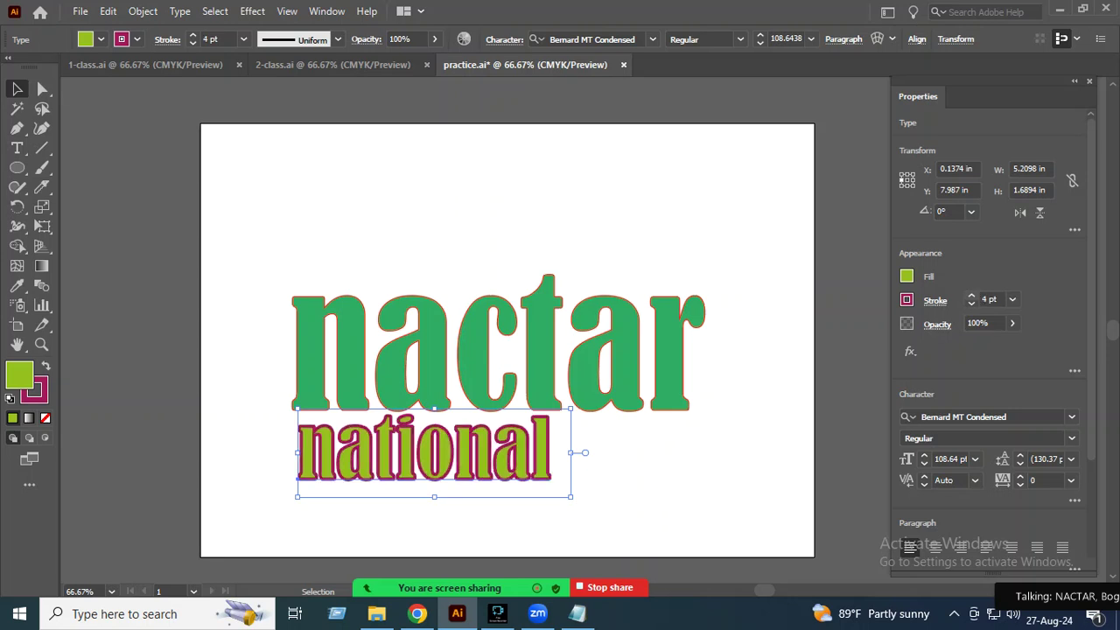
click(971, 296)
click(970, 303)
click(970, 304)
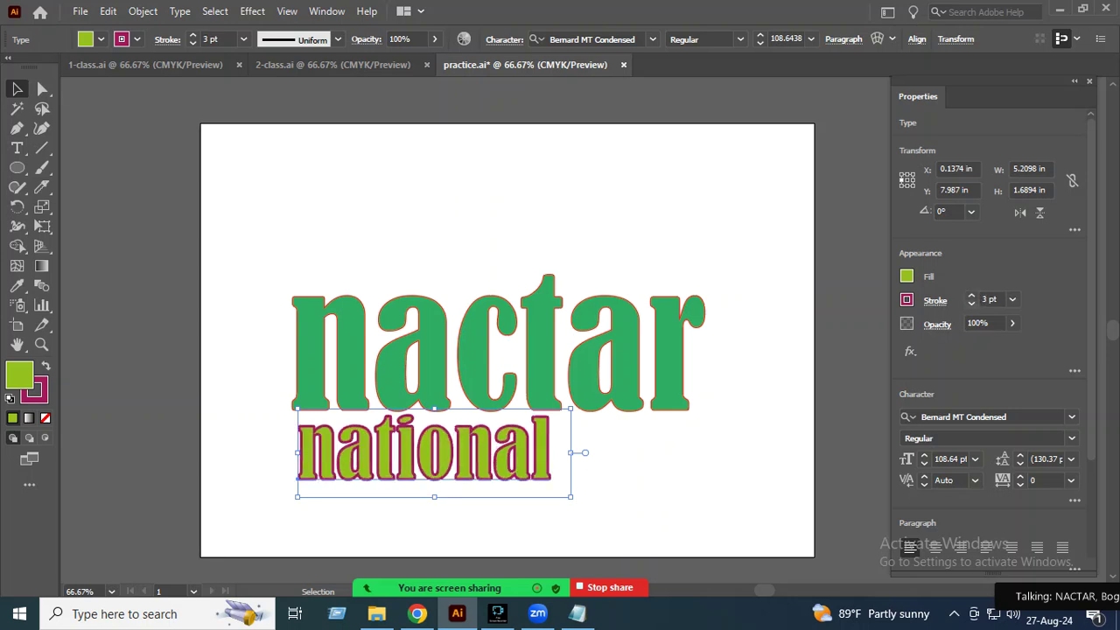
click(752, 455)
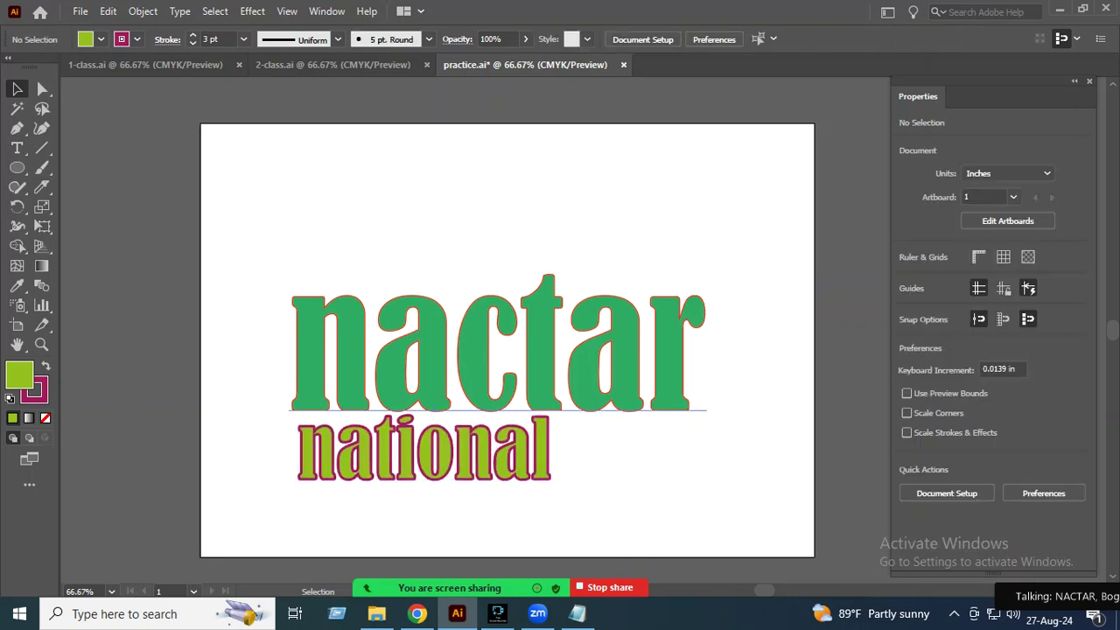
Step: Move both words to the top of the artboard, then select all and delete them
drag(638, 367, 612, 232)
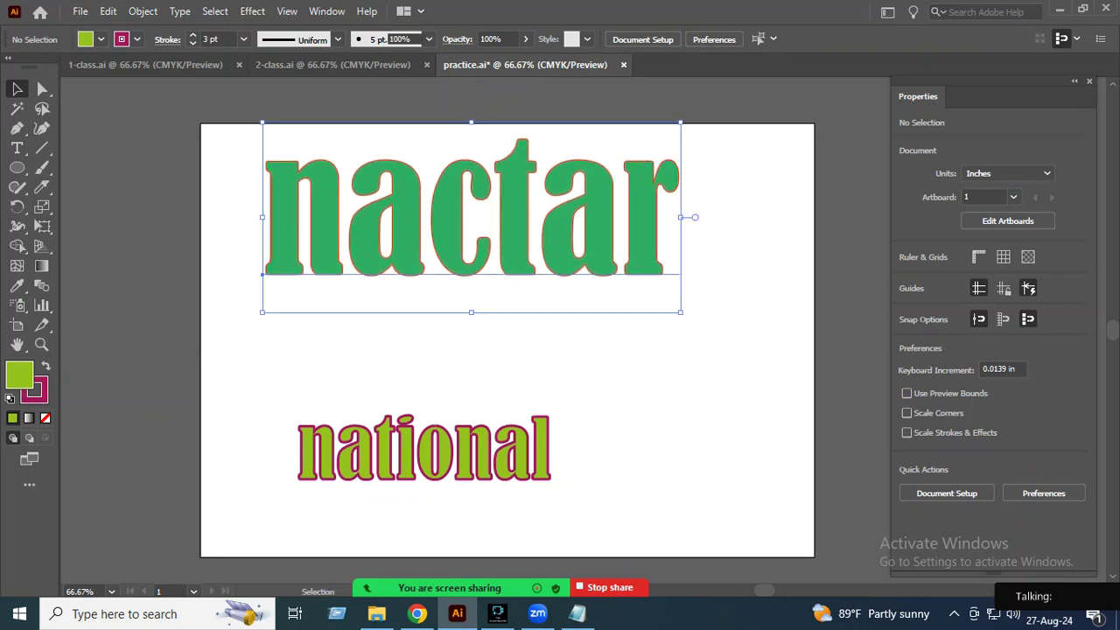
mouse_move(505, 474)
mouse_down()
mouse_move(494, 378)
mouse_move(471, 352)
mouse_up()
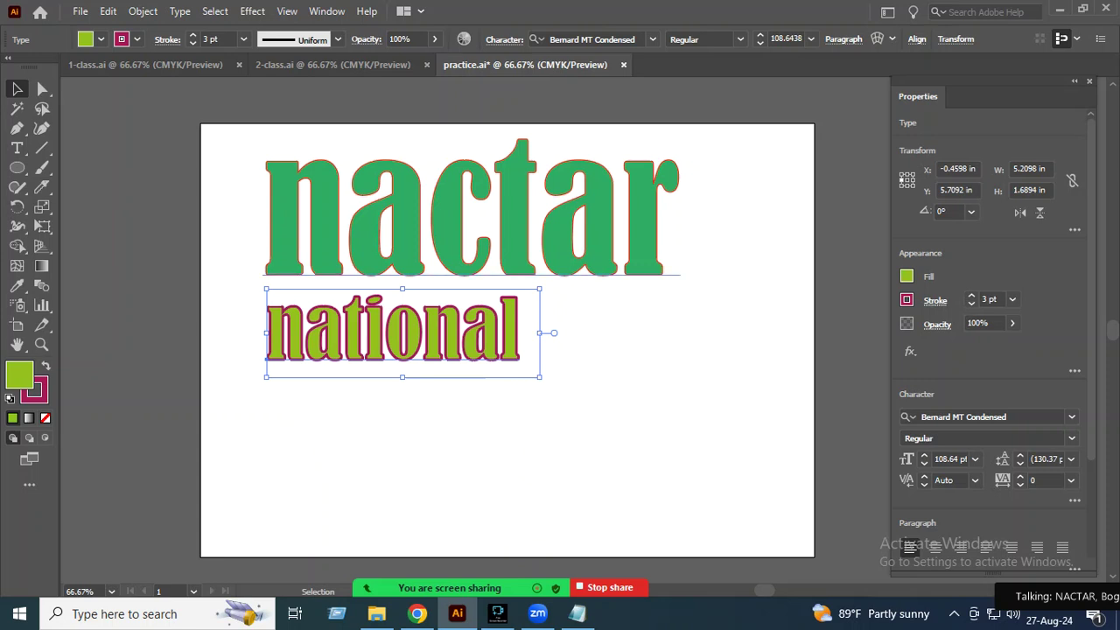
key(ctrl+shift+a)
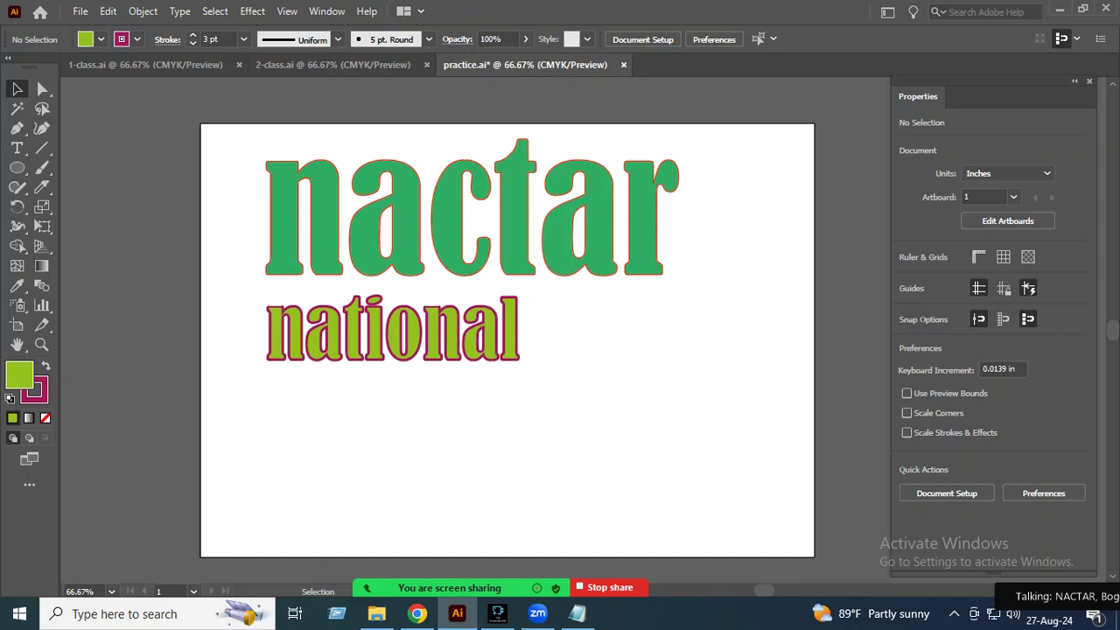
key(ctrl+a)
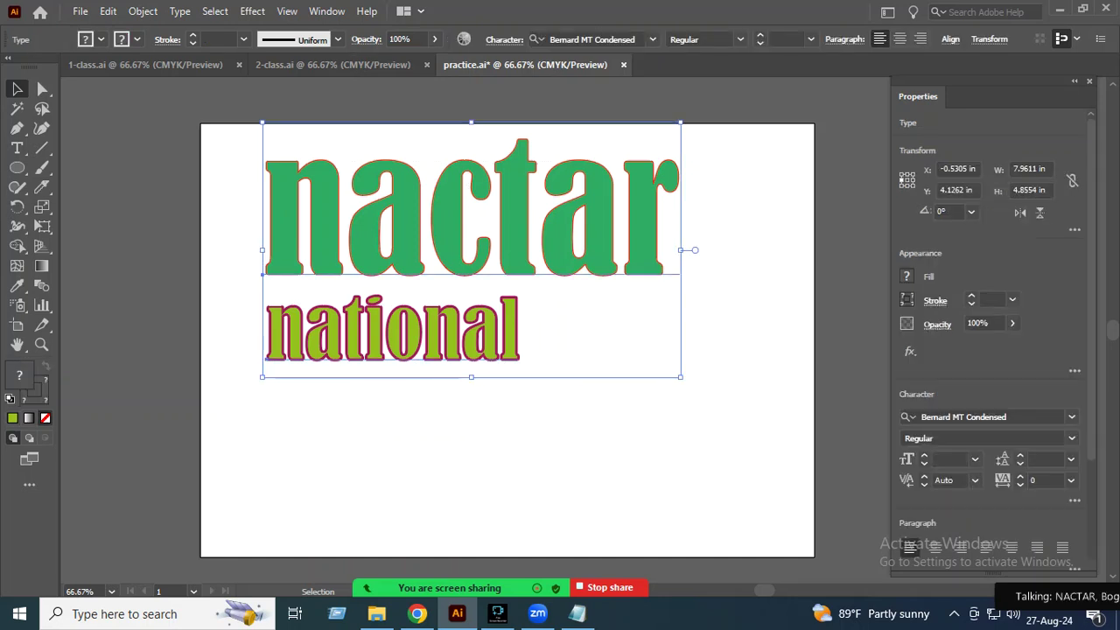
key(Delete)
click(17, 148)
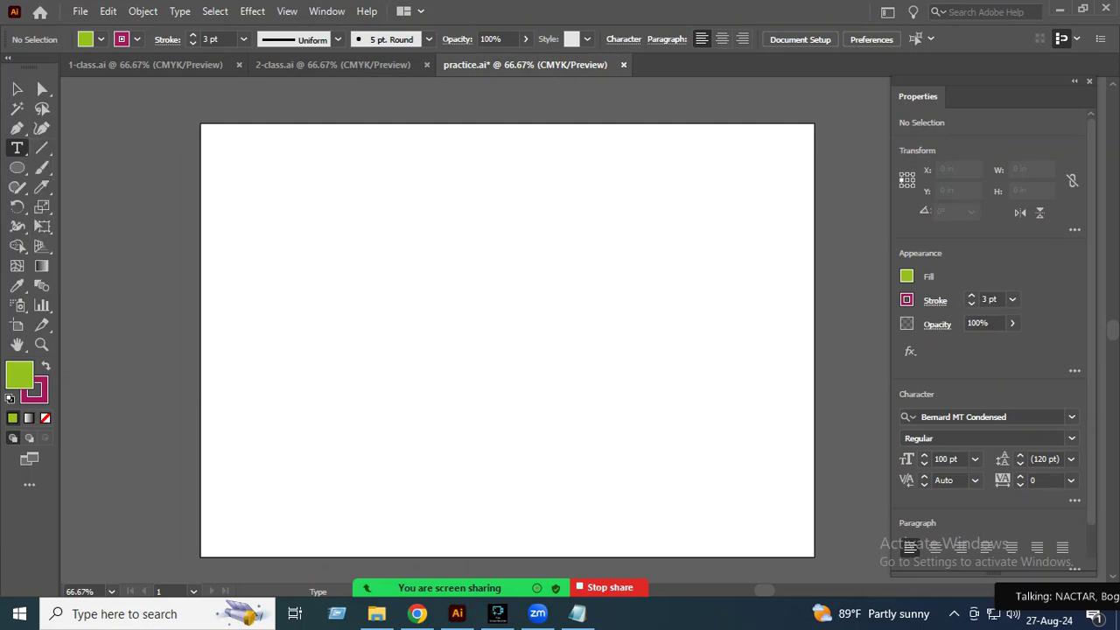
mouse_move(323, 185)
mouse_down()
mouse_move(590, 367)
mouse_move(770, 464)
mouse_up()
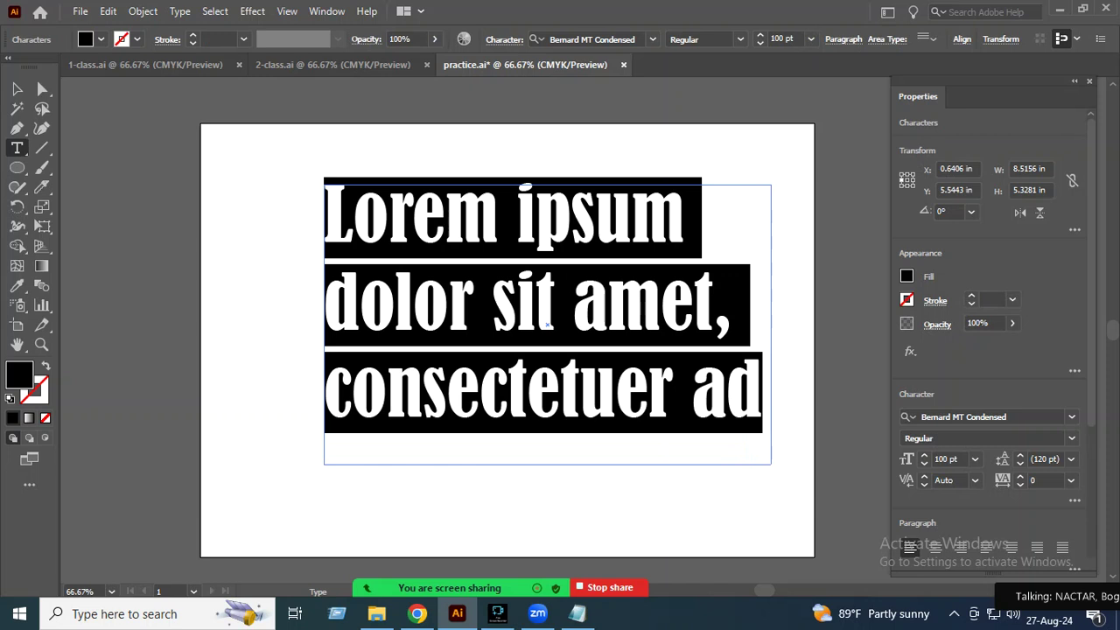
click(946, 459)
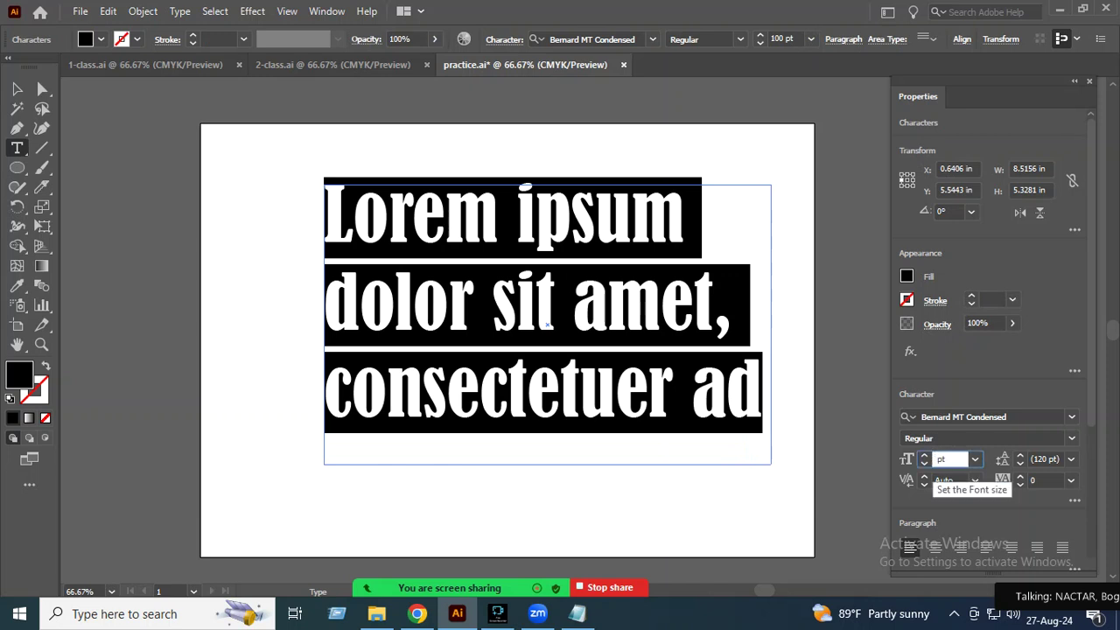
text(12)
key(Return)
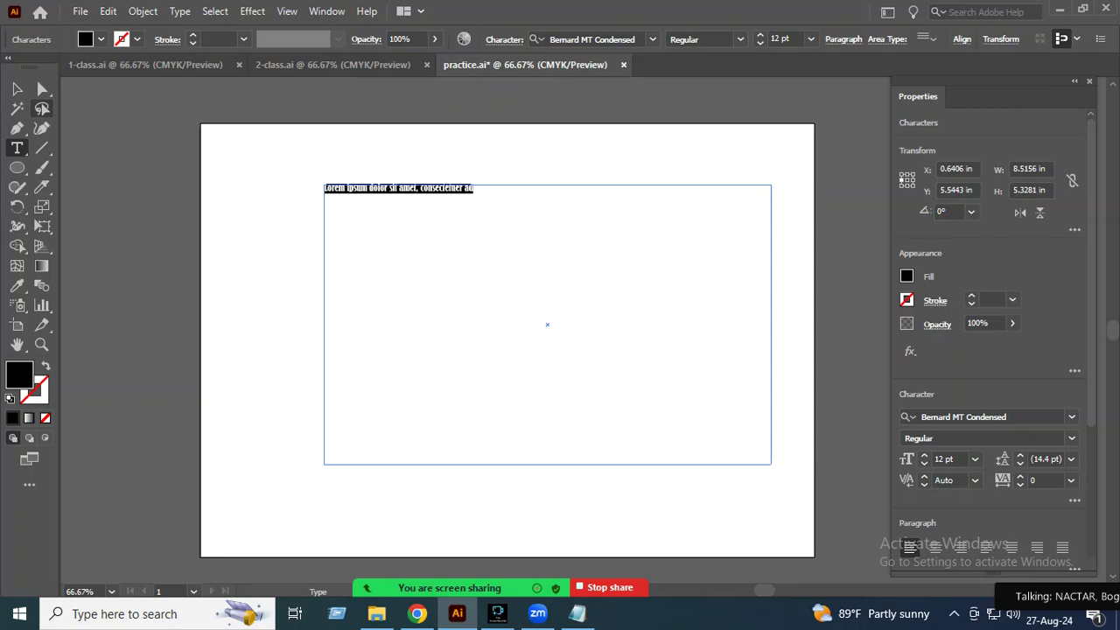
click(16, 88)
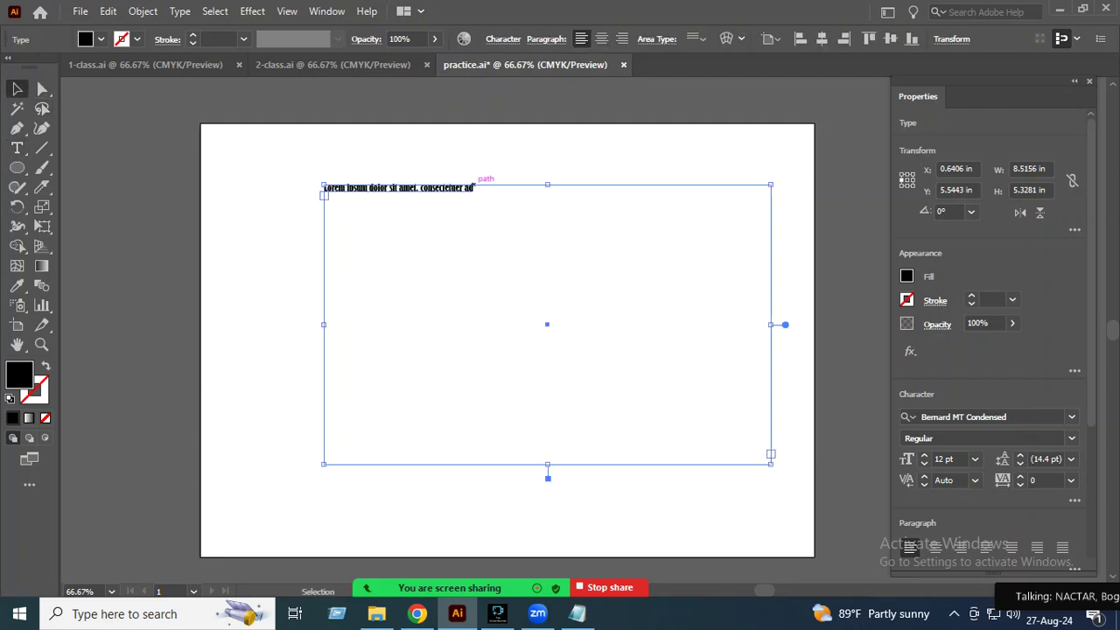
key(Delete)
key(t)
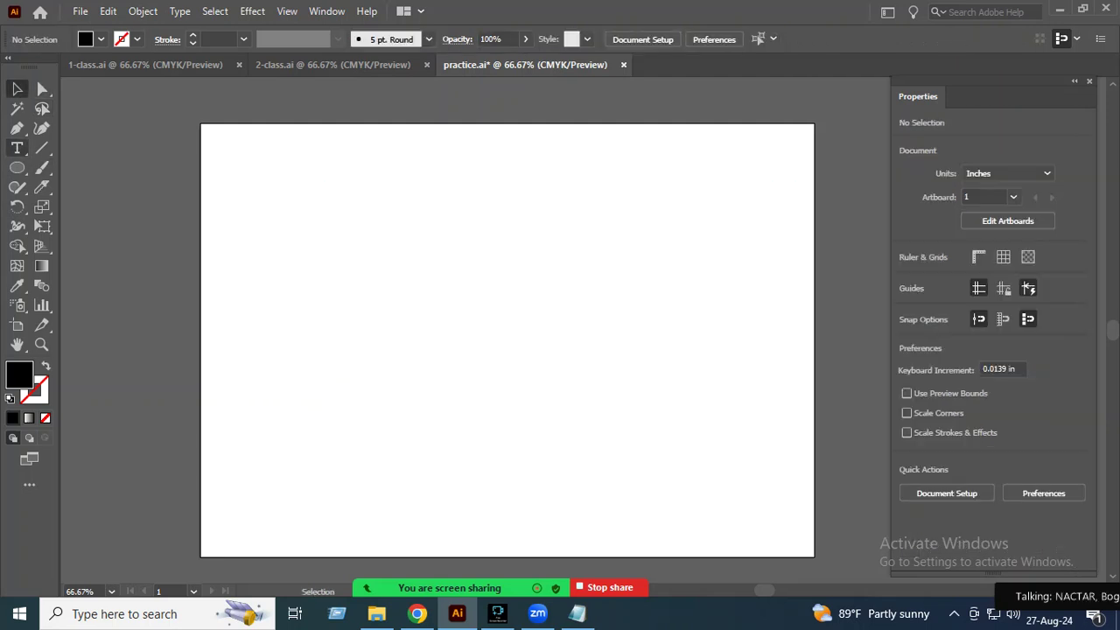
Step: Create a large area-type frame of 12 pt Lorem ipsum text and browse the font list
mouse_move(260, 174)
mouse_down()
mouse_move(432, 251)
mouse_move(796, 535)
mouse_up()
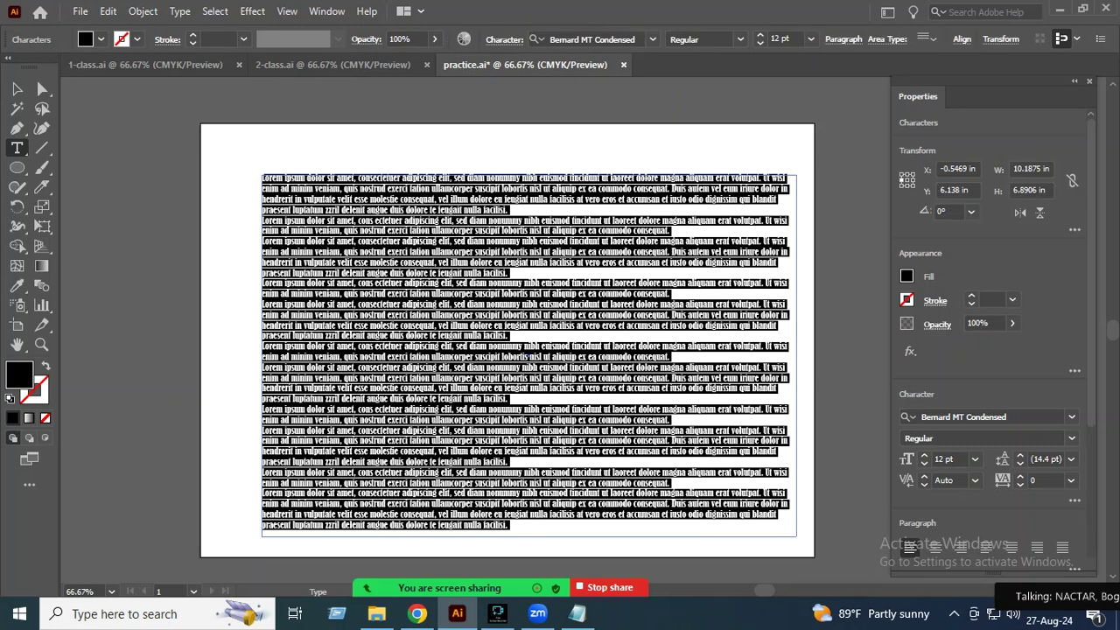
click(1071, 416)
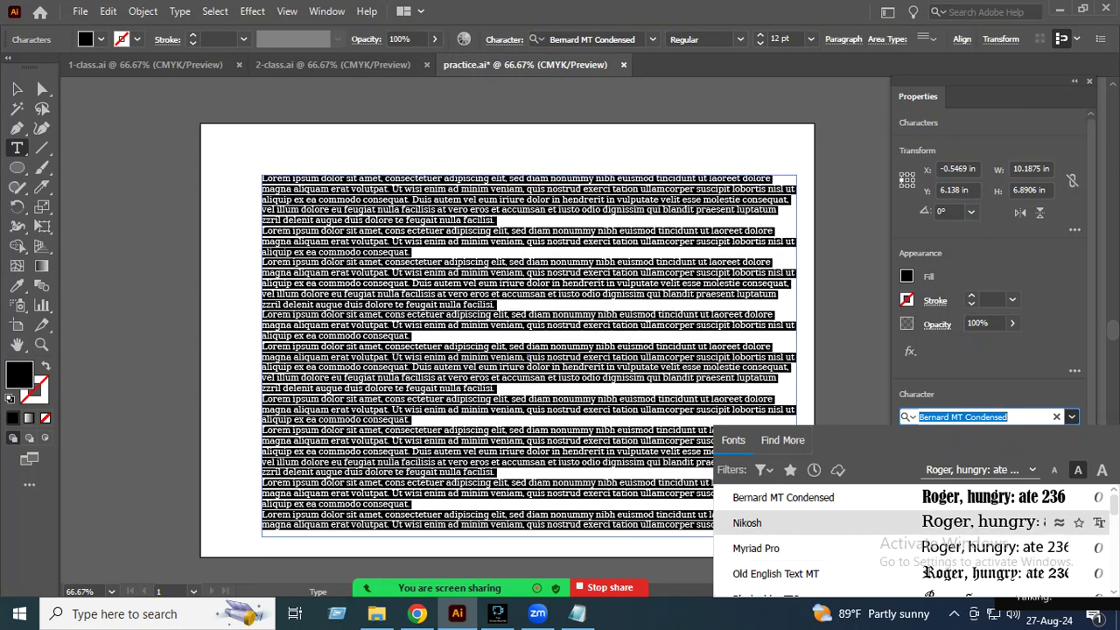
scroll(910, 533, down, 1)
scroll(910, 533, down, 1)
scroll(909, 534, up, 1)
scroll(910, 534, up, 1)
scroll(910, 533, up, 1)
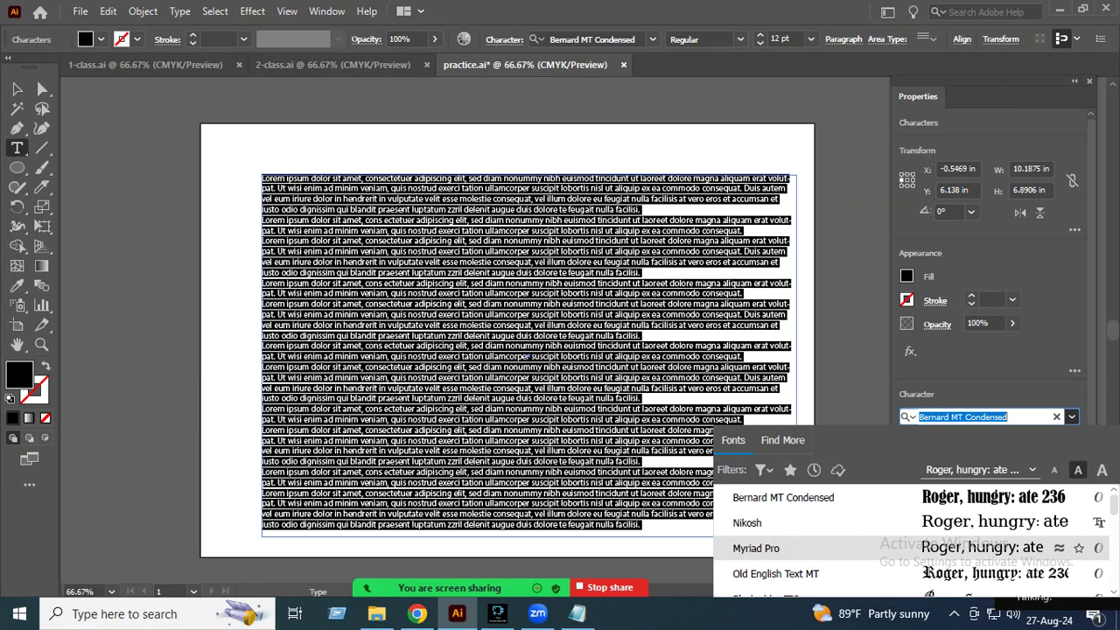
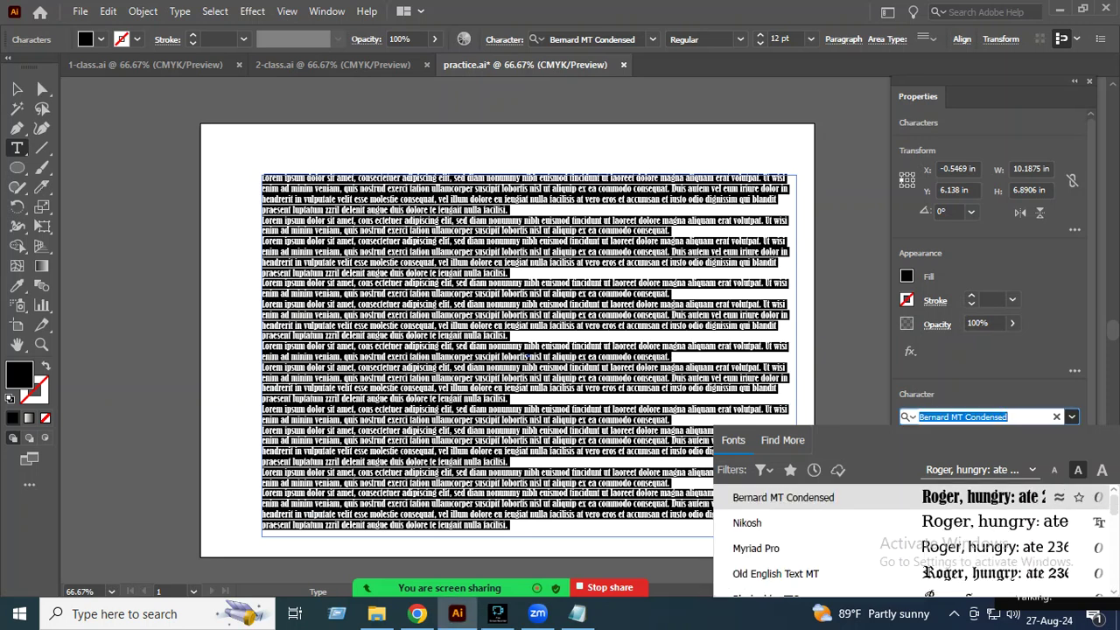
Step: Apply Times New Roman to the lorem ipsum text, resize its frame, then delete it
text(t)
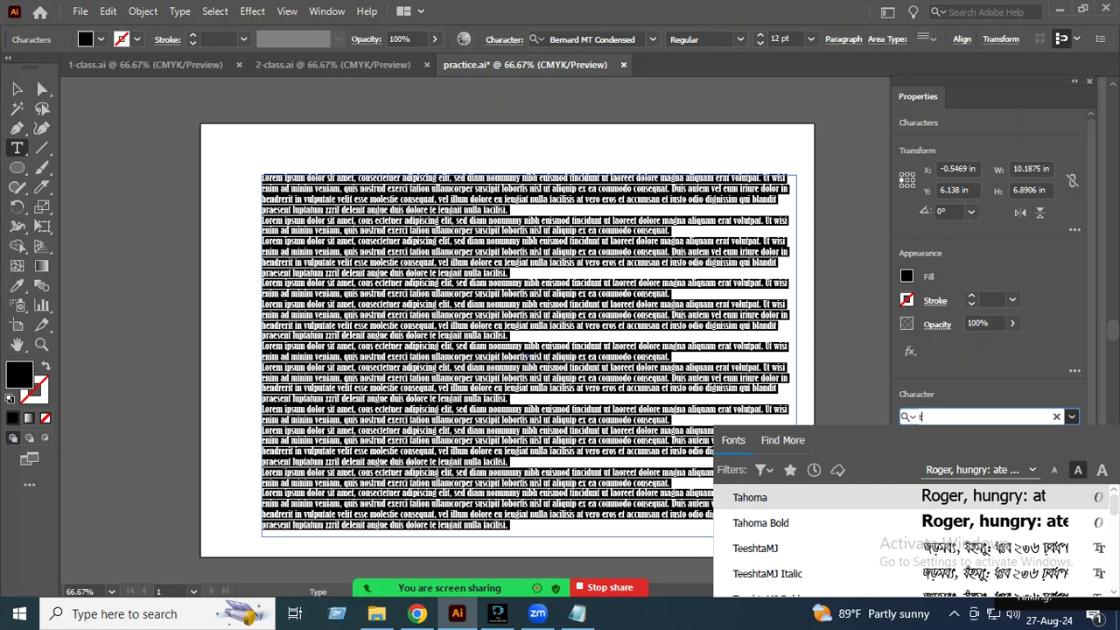
text(imes)
key(Return)
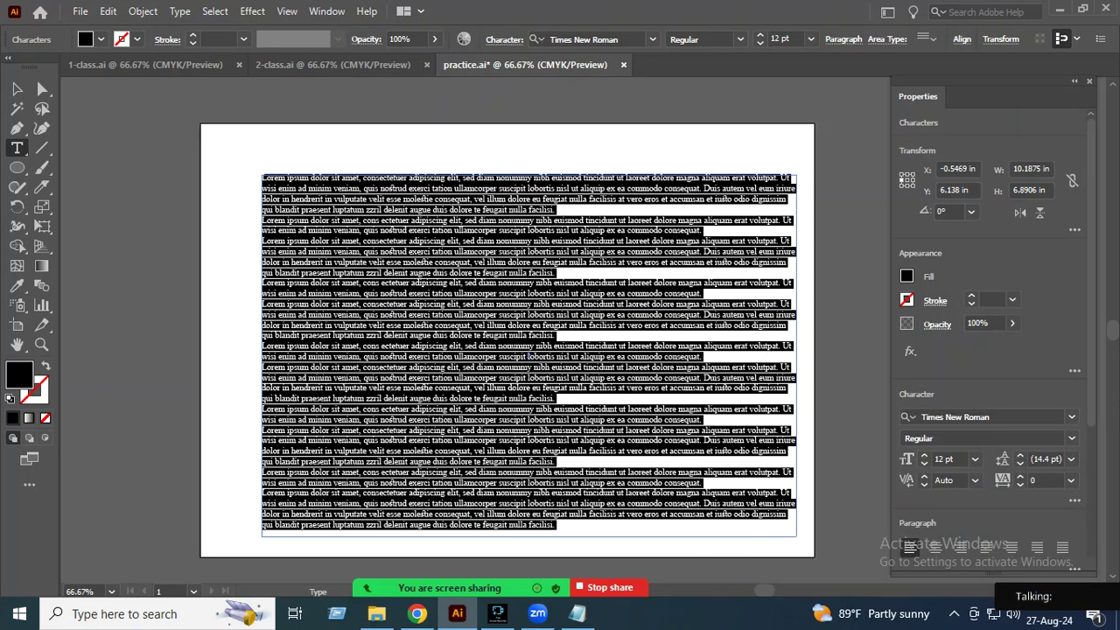
key(Escape)
drag(261, 175, 228, 125)
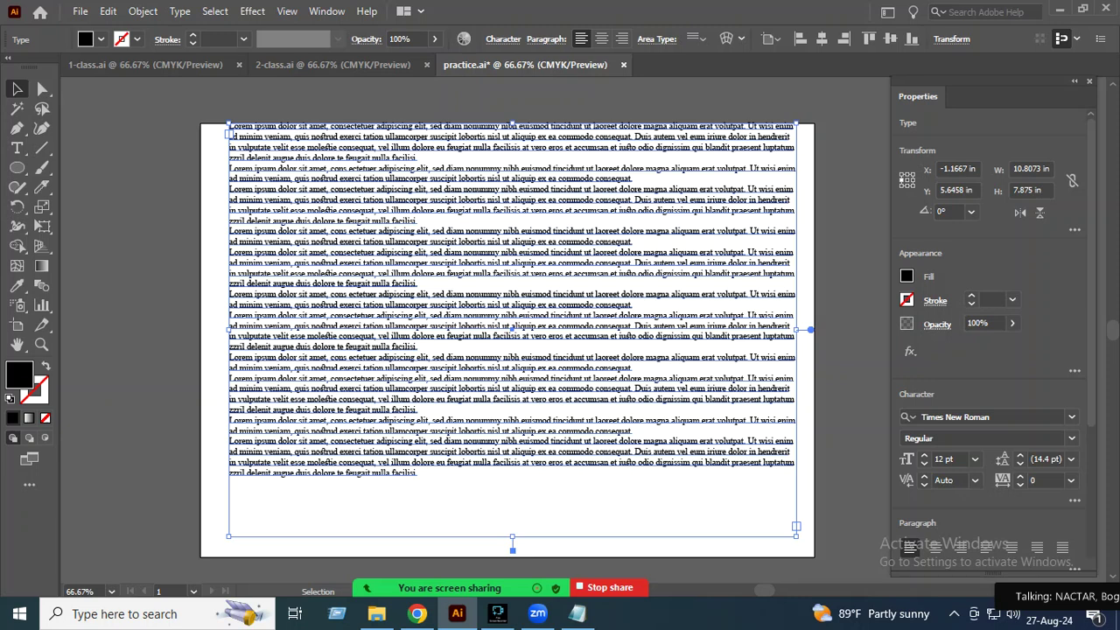
key(Delete)
Step: Draw a new placeholder text frame, shift it up-left, and delete it
key(t)
drag(249, 166, 793, 525)
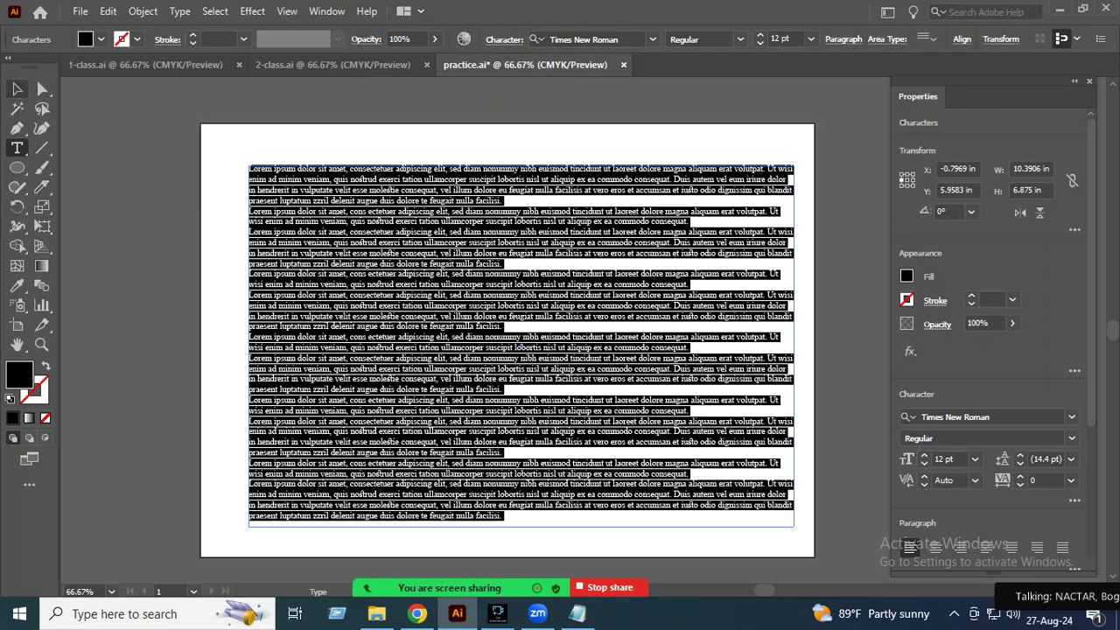
key(Escape)
key(ctrl+shift+a)
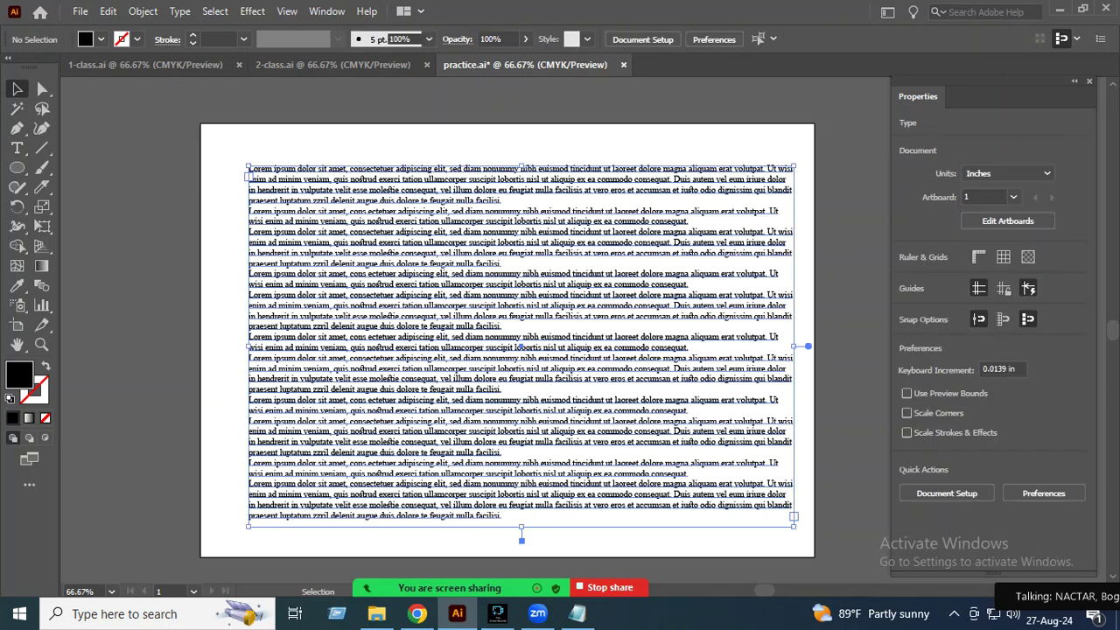
key(ctrl+a)
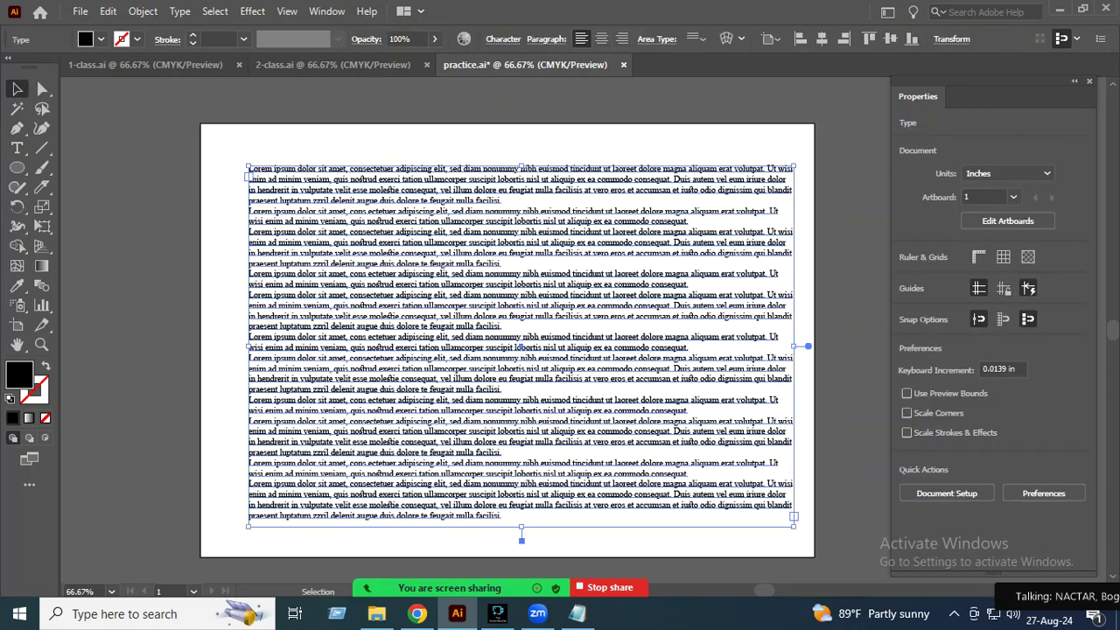
drag(525, 350, 493, 319)
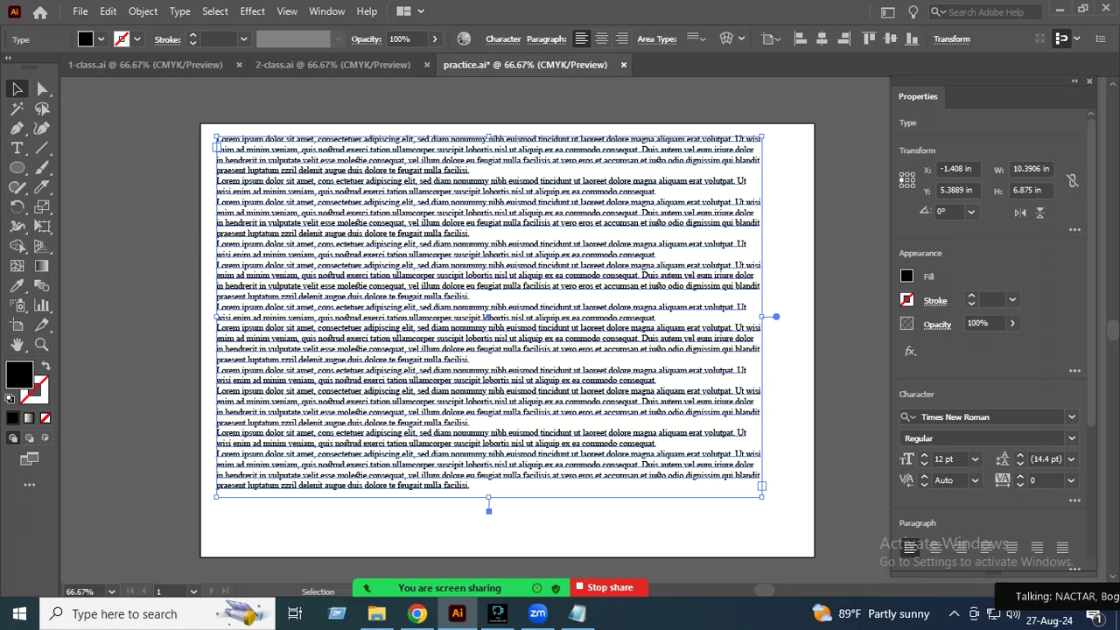
key(Delete)
Step: Draw a rounded rectangle at the artboard centre with a black 1 pt stroke
key(l)
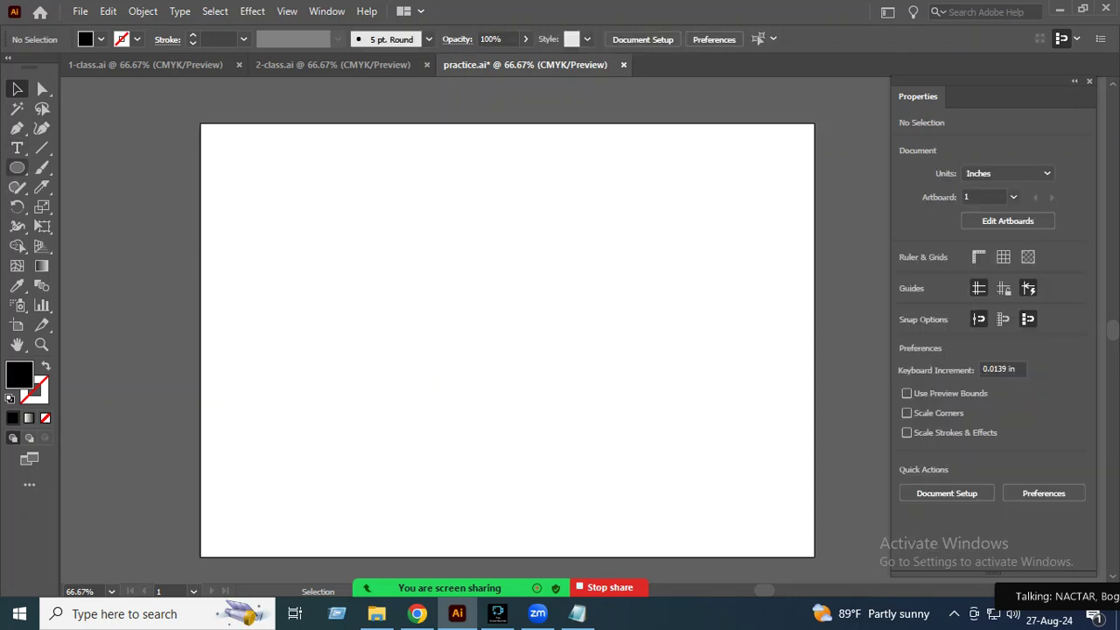
right_click(16, 167)
click(96, 185)
drag(306, 233, 675, 442)
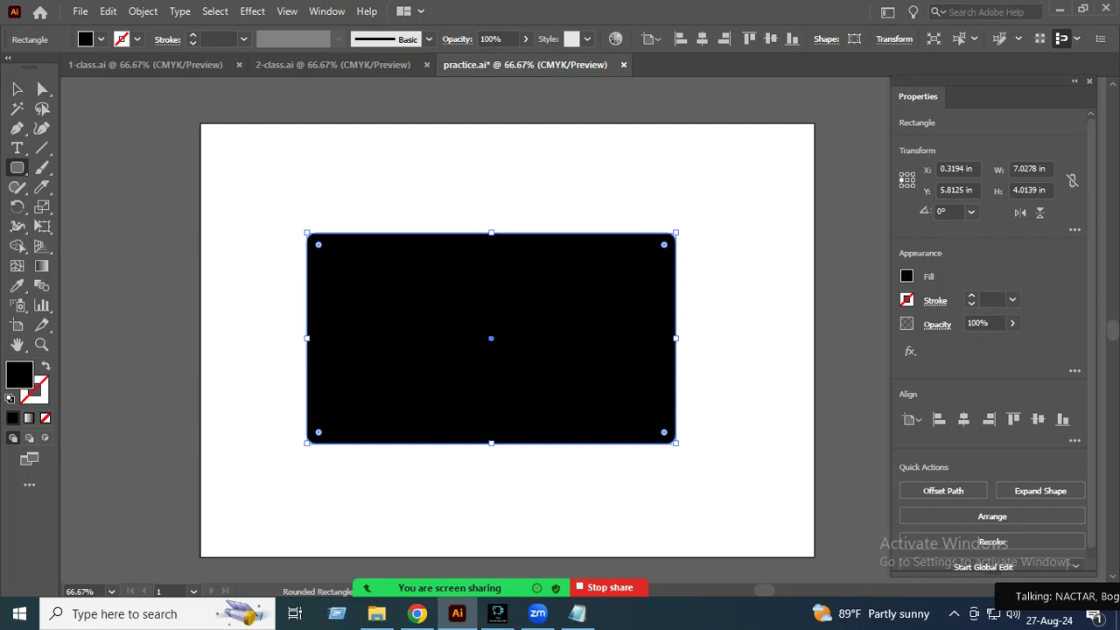
click(906, 300)
click(762, 358)
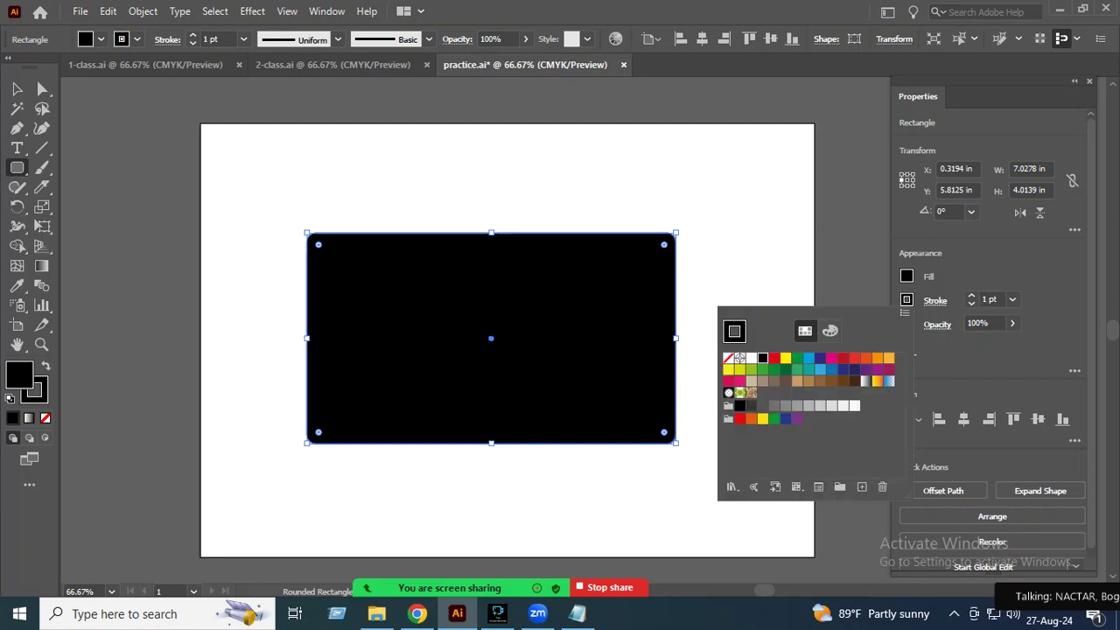
key(Escape)
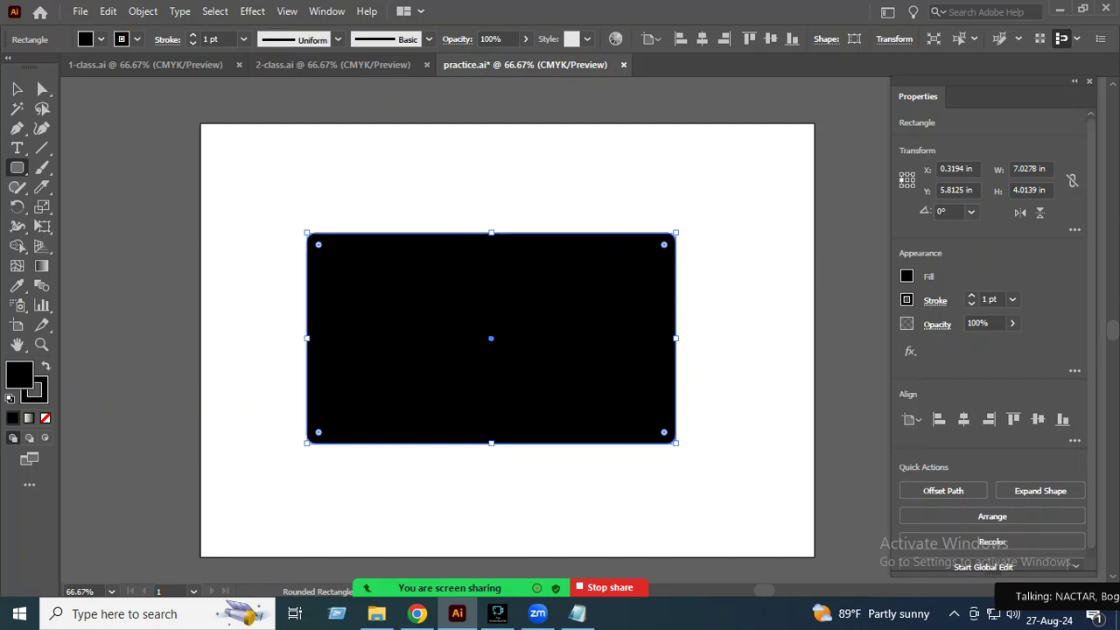
Step: Fill the rounded rectangle with lorem ipsum area type
drag(16, 148, 97, 167)
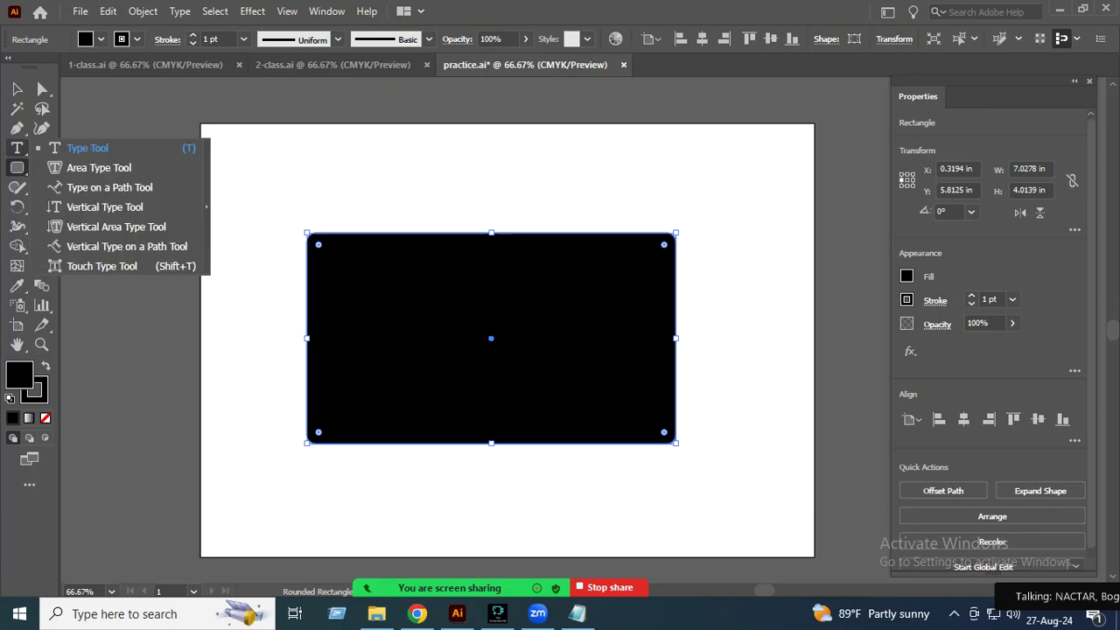
click(99, 167)
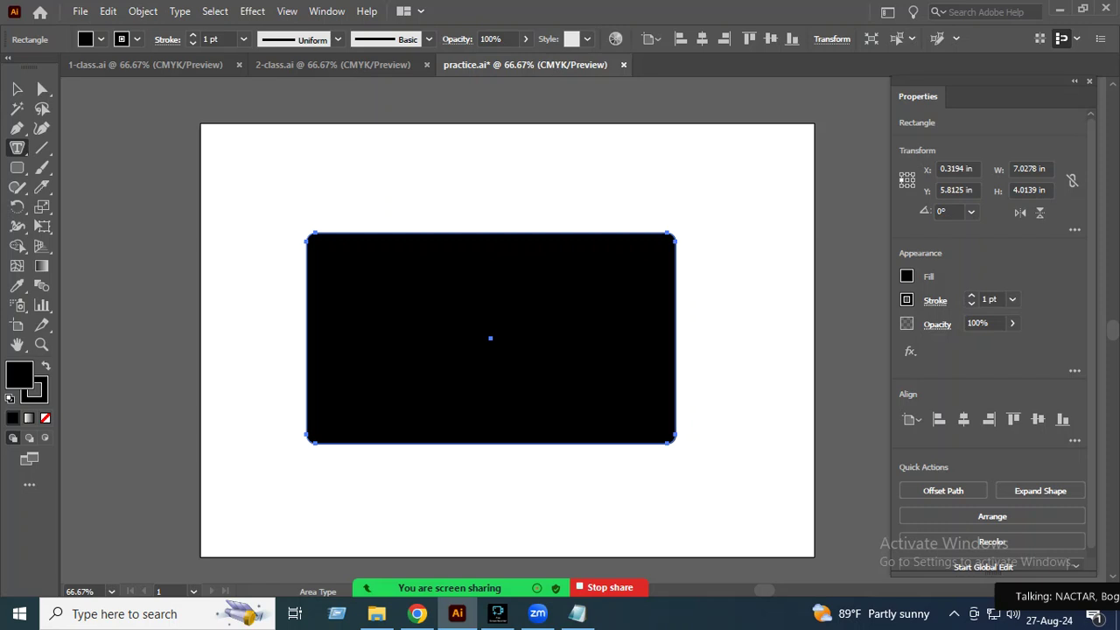
click(307, 337)
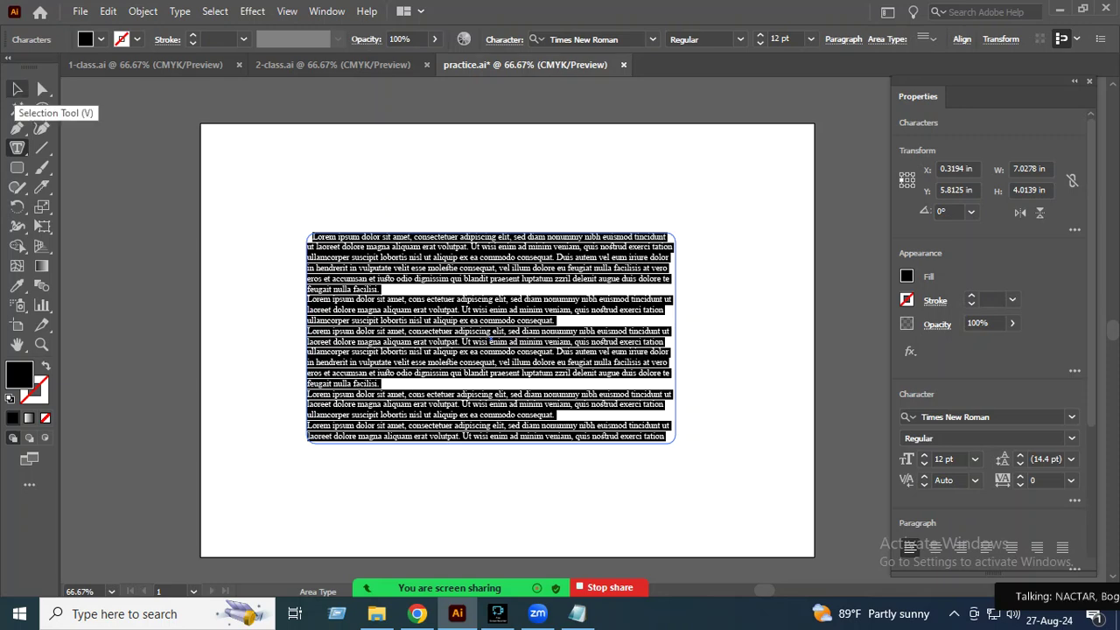
Step: Start a polygon with radius 0.6944 in and 7 sides
click(16, 168)
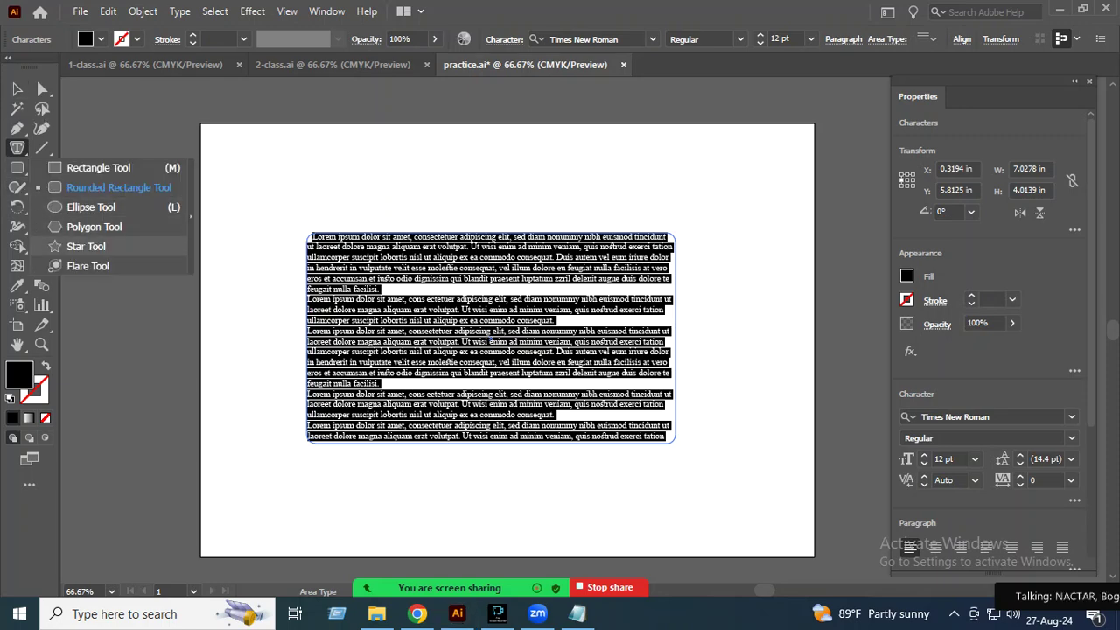
click(87, 227)
click(491, 340)
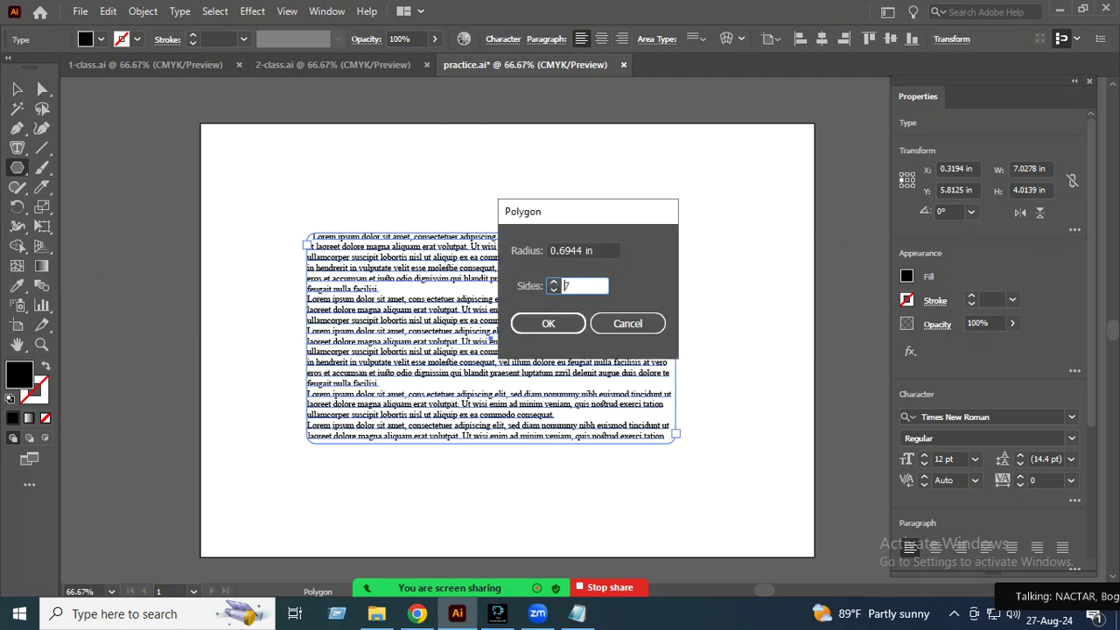
Step: Create and enlarge a seven-sided polygon, and move the paragraph block lower
key(Return)
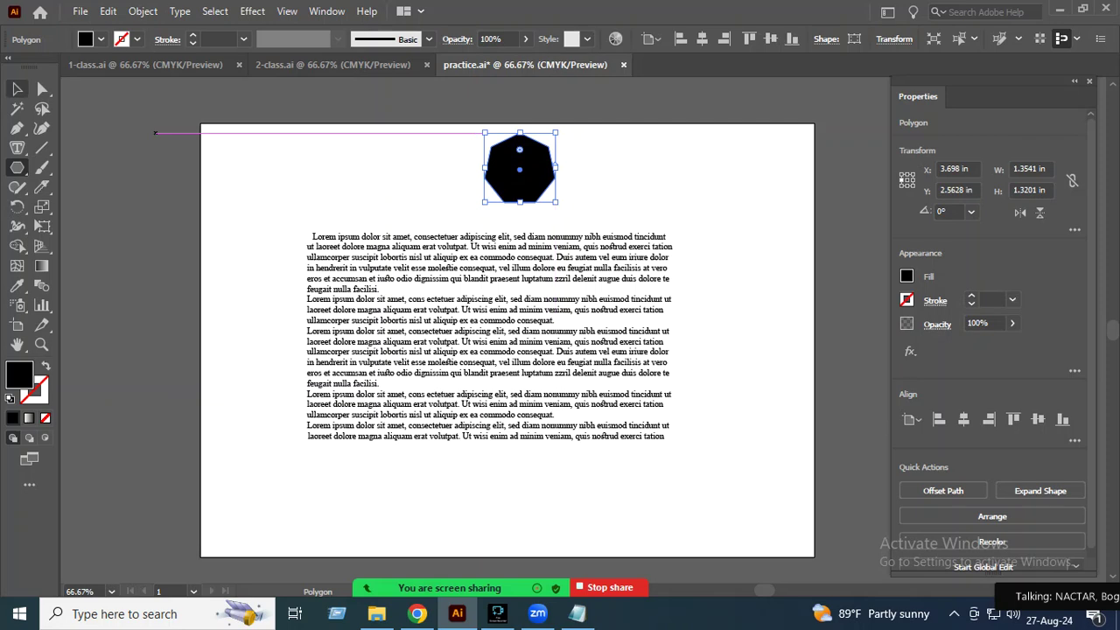
key(v)
mouse_move(555, 202)
mouse_down()
mouse_move(607, 250)
mouse_move(602, 376)
mouse_move(477, 332)
mouse_move(485, 377)
mouse_up()
click(607, 254)
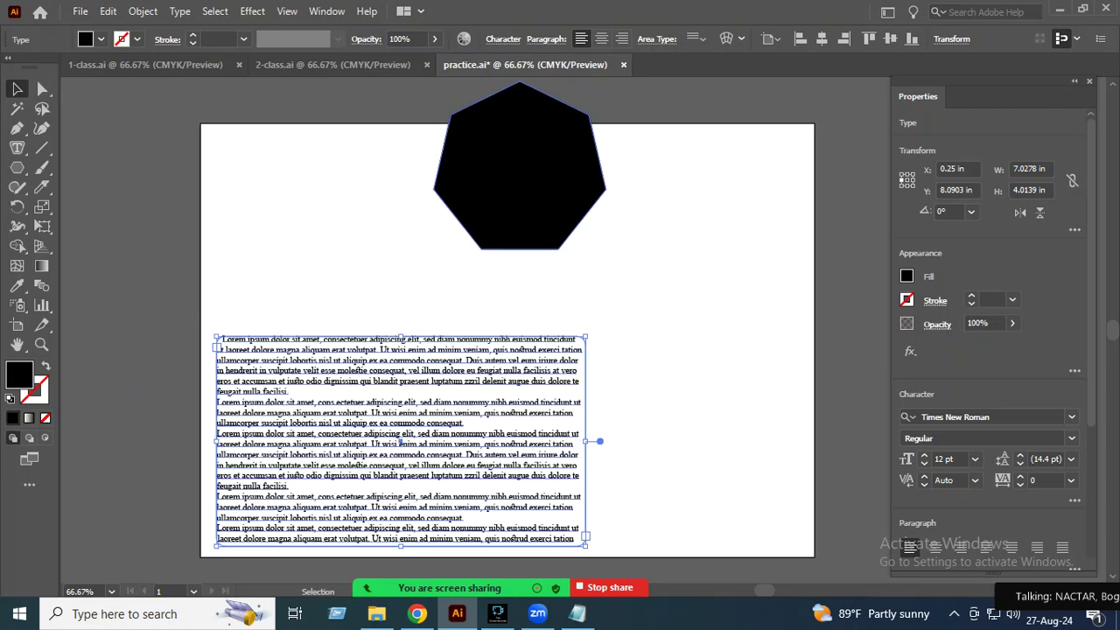
drag(581, 188, 371, 230)
Step: Fill the heptagon with lorem ipsum area type
drag(17, 147, 92, 165)
click(230, 194)
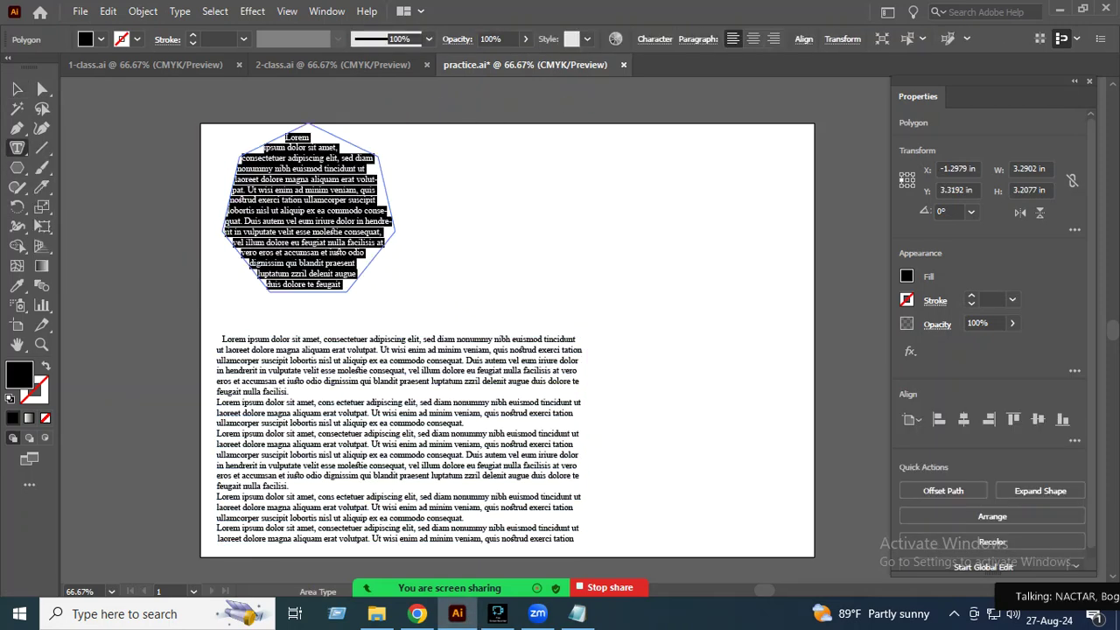
click(16, 89)
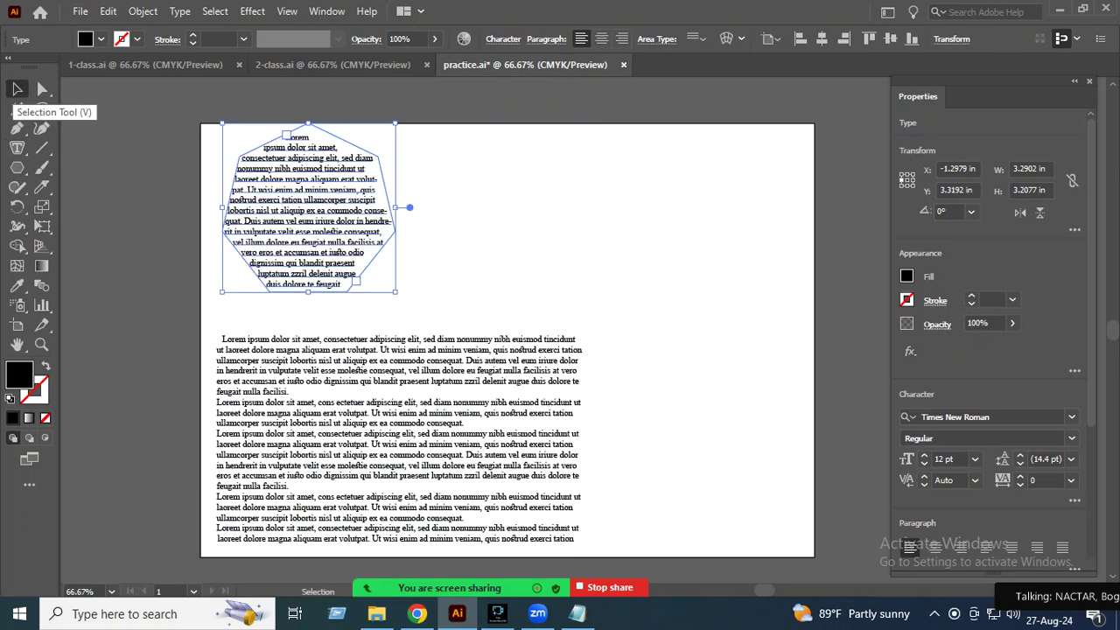
Step: Start a new polygon with sides set to 3
click(16, 168)
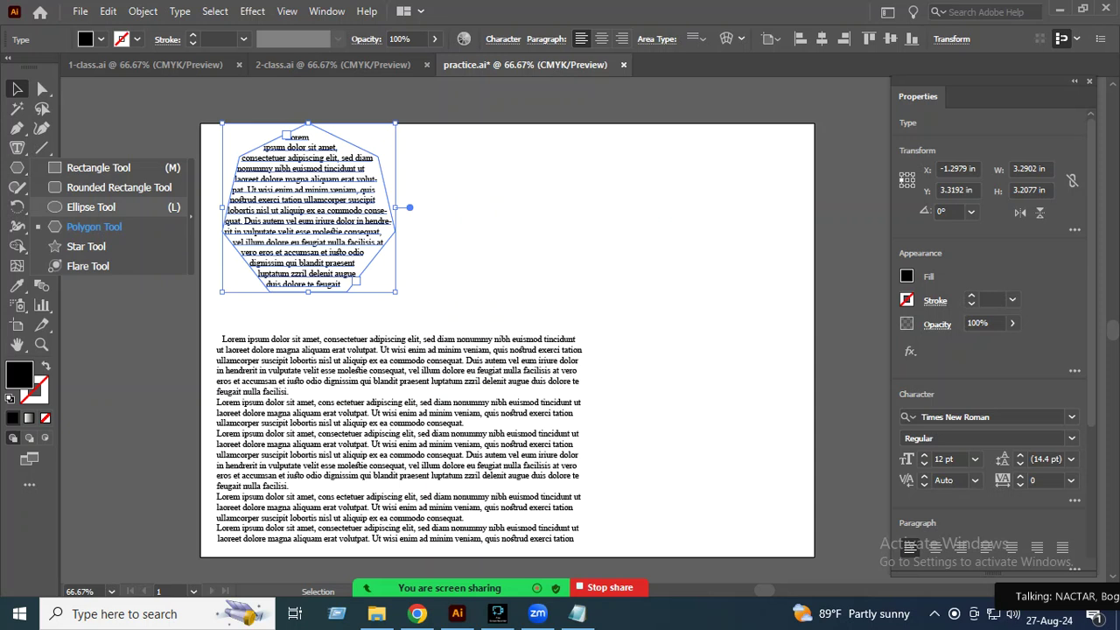
click(94, 227)
click(588, 262)
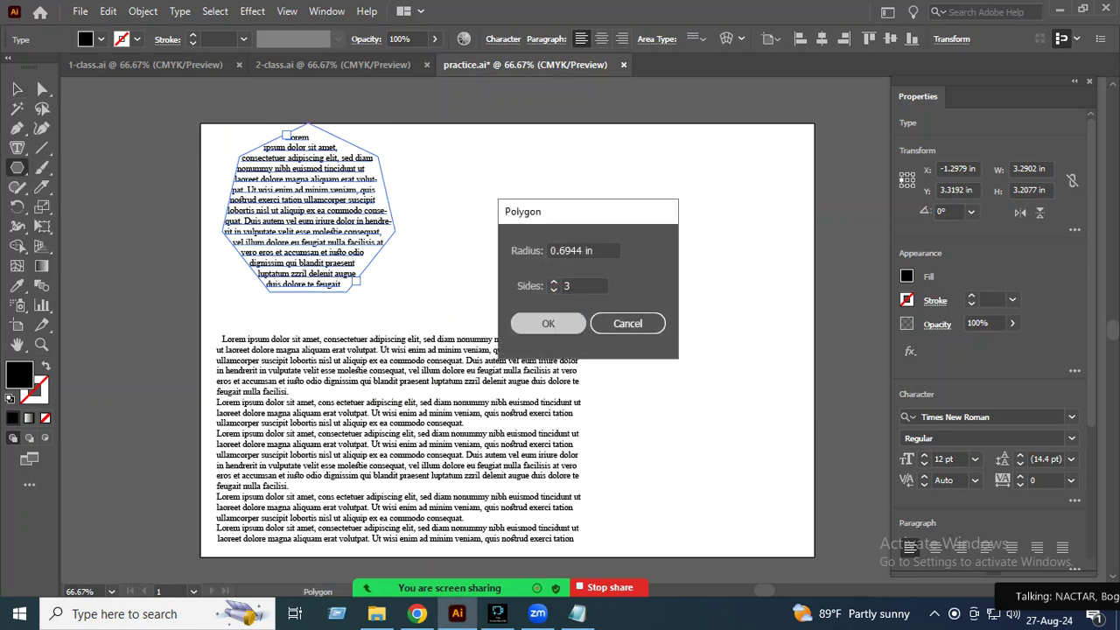
Step: Turn an enlarged triangle into an upside-down teardrop placed higher on the artboard
key(Return)
drag(613, 221, 613, 155)
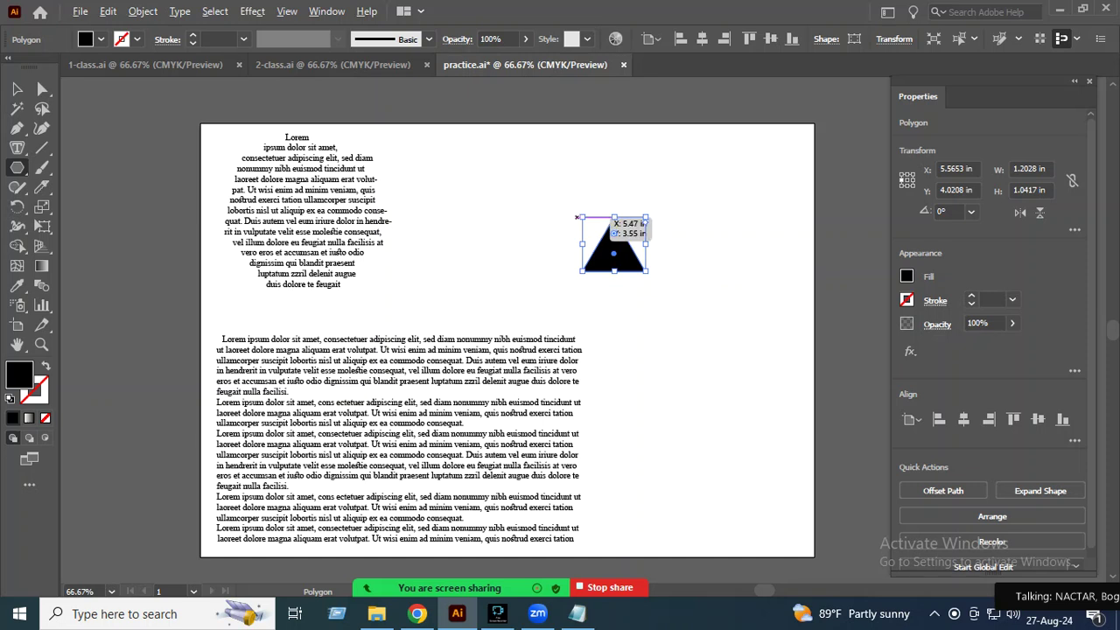
key(a)
drag(495, 275, 724, 321)
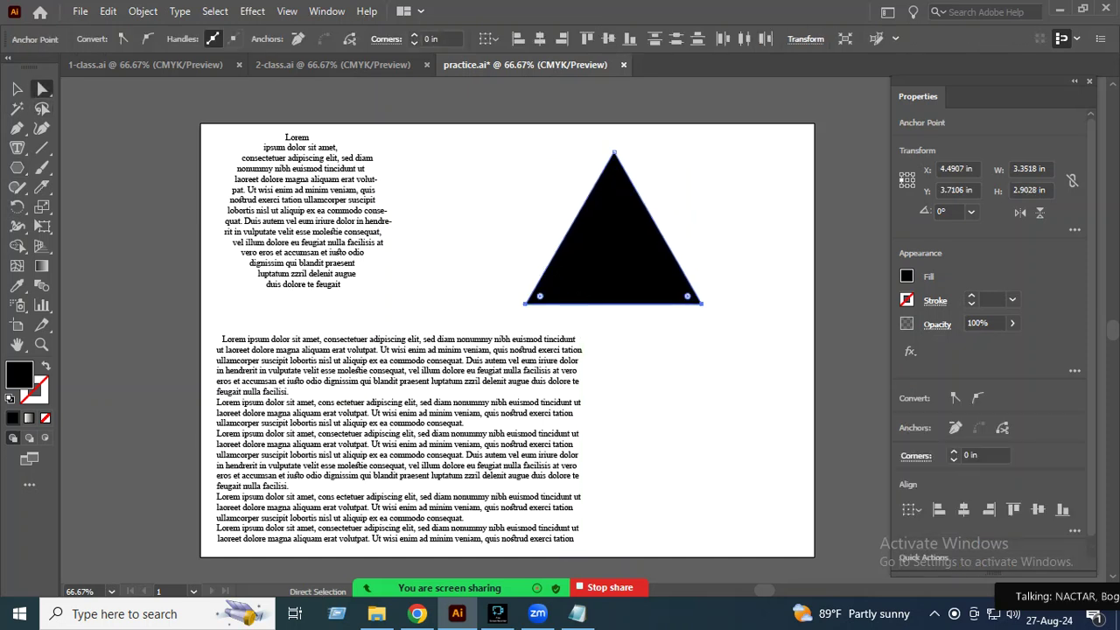
drag(540, 296, 643, 218)
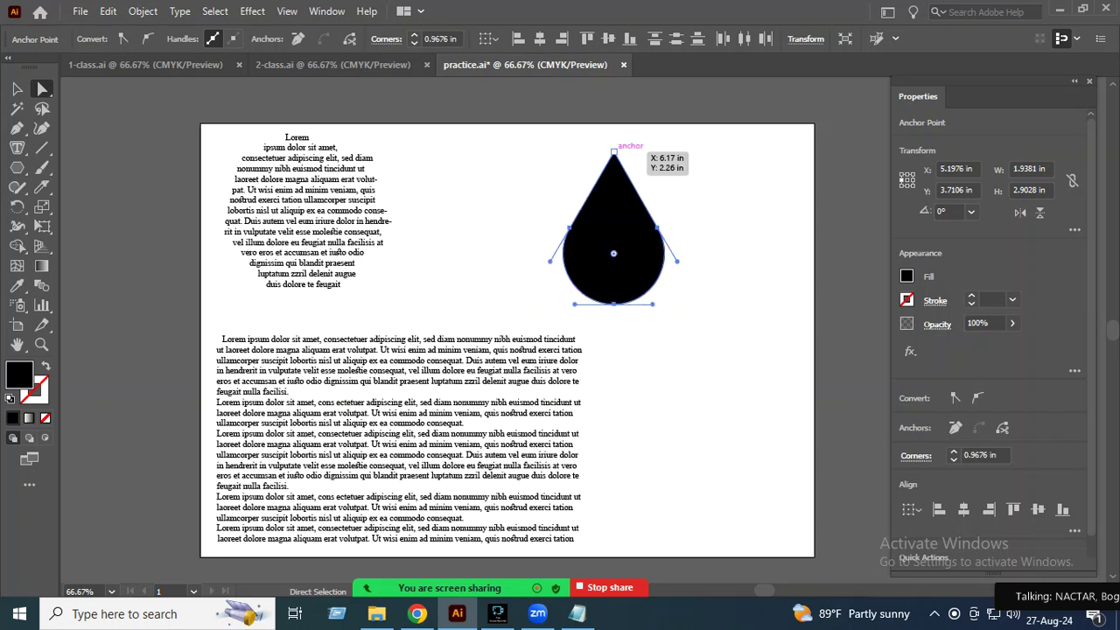
key(v)
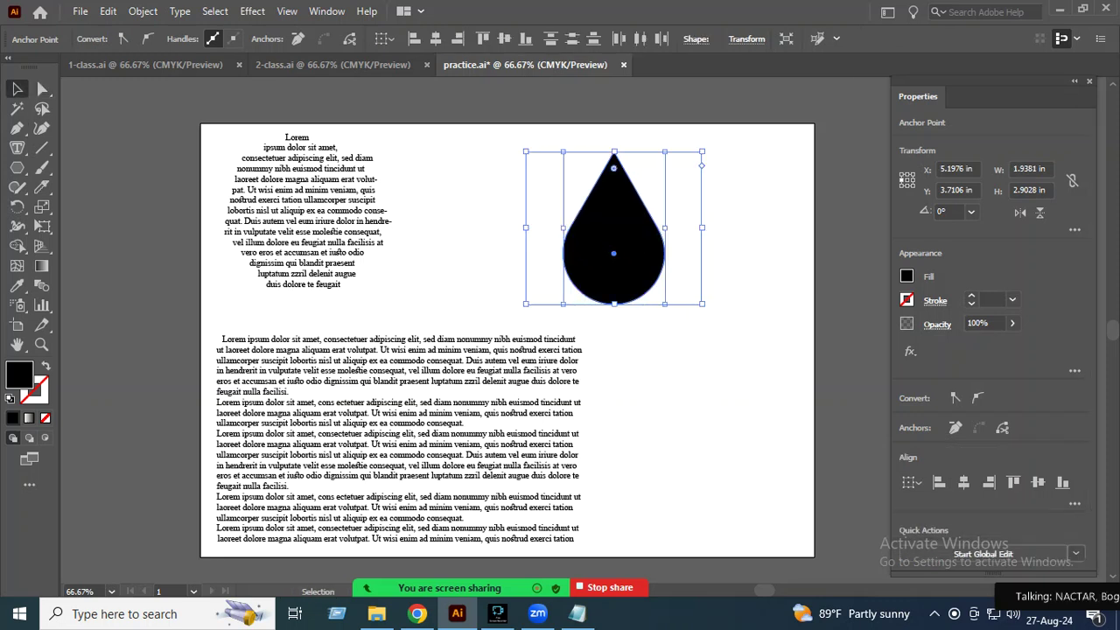
drag(525, 152, 517, 371)
drag(612, 280, 626, 216)
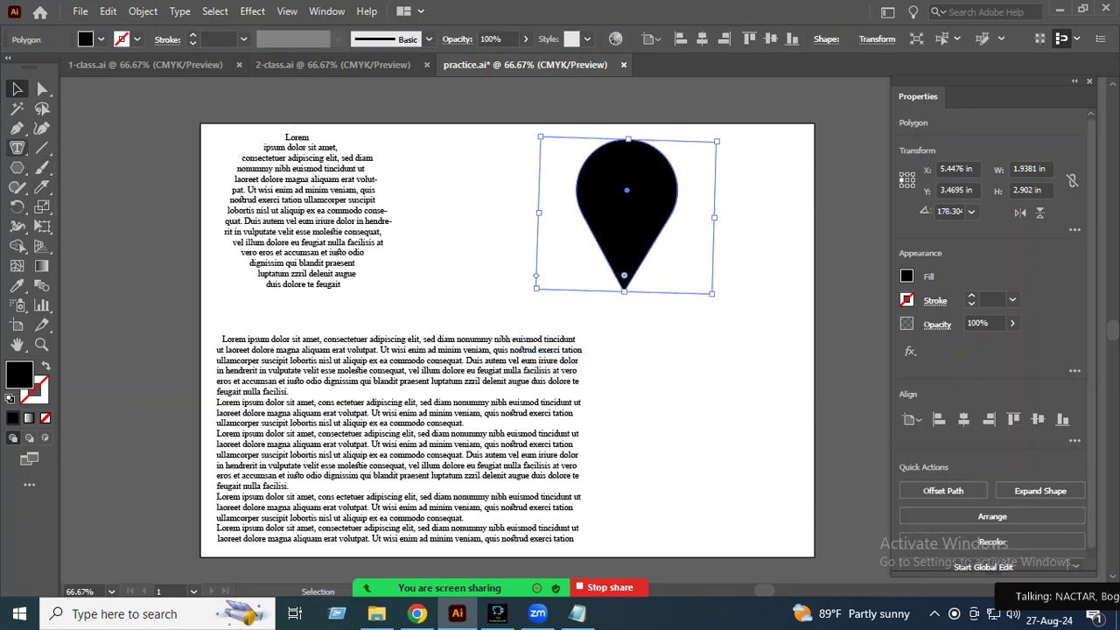
Step: Fill the teardrop with lorem ipsum text, shift it left, and delete the justified paragraph
click(17, 147)
click(98, 167)
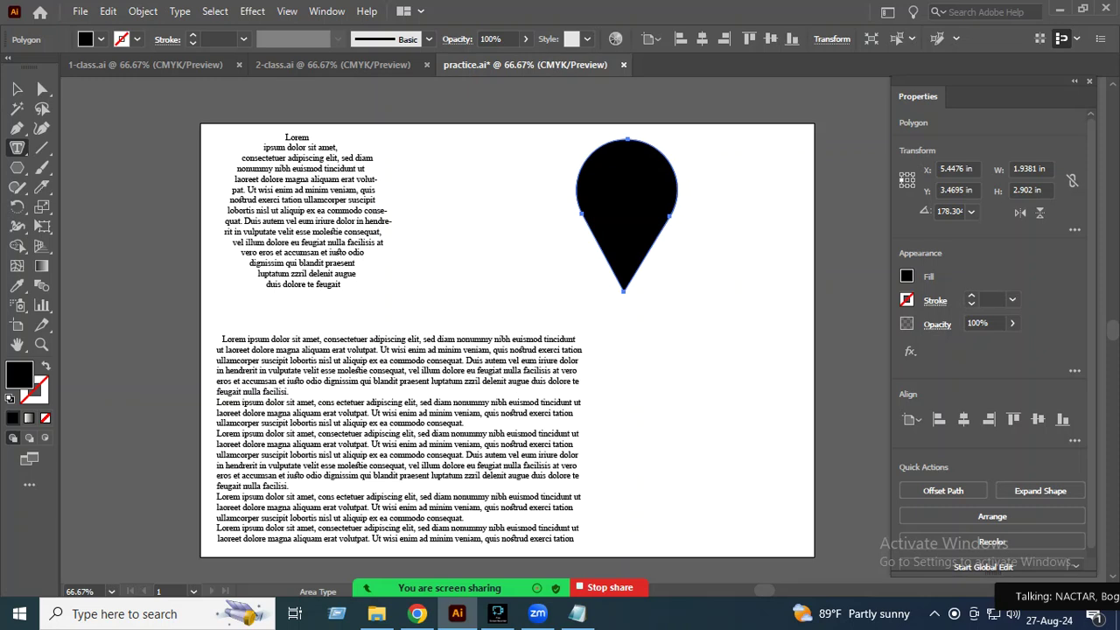
click(581, 182)
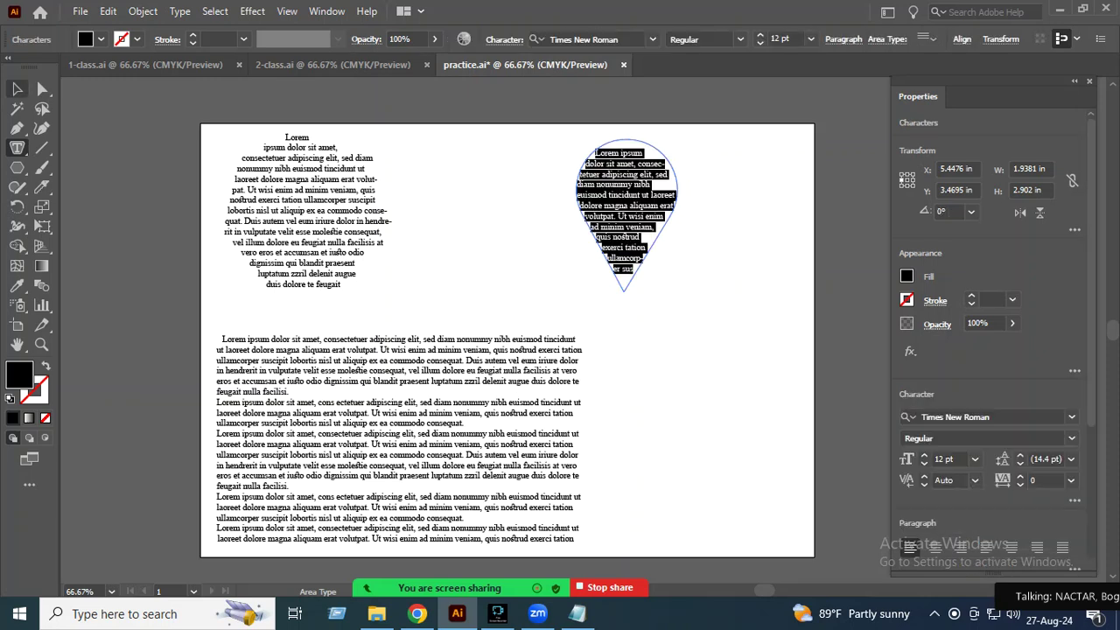
key(Escape)
key(ctrl+shift+a)
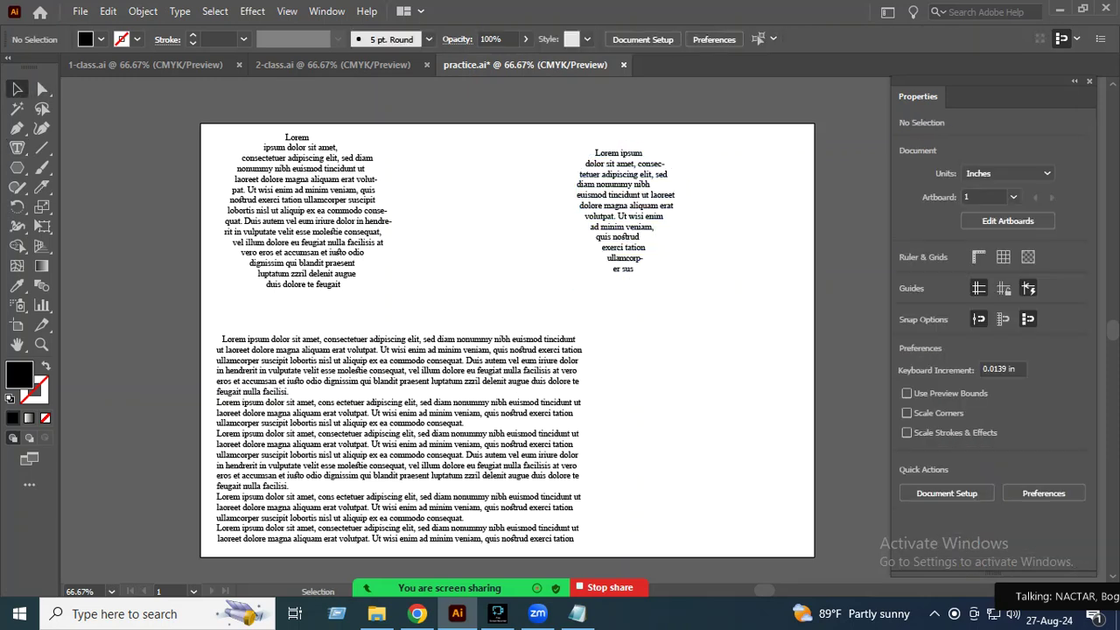
drag(625, 218, 461, 212)
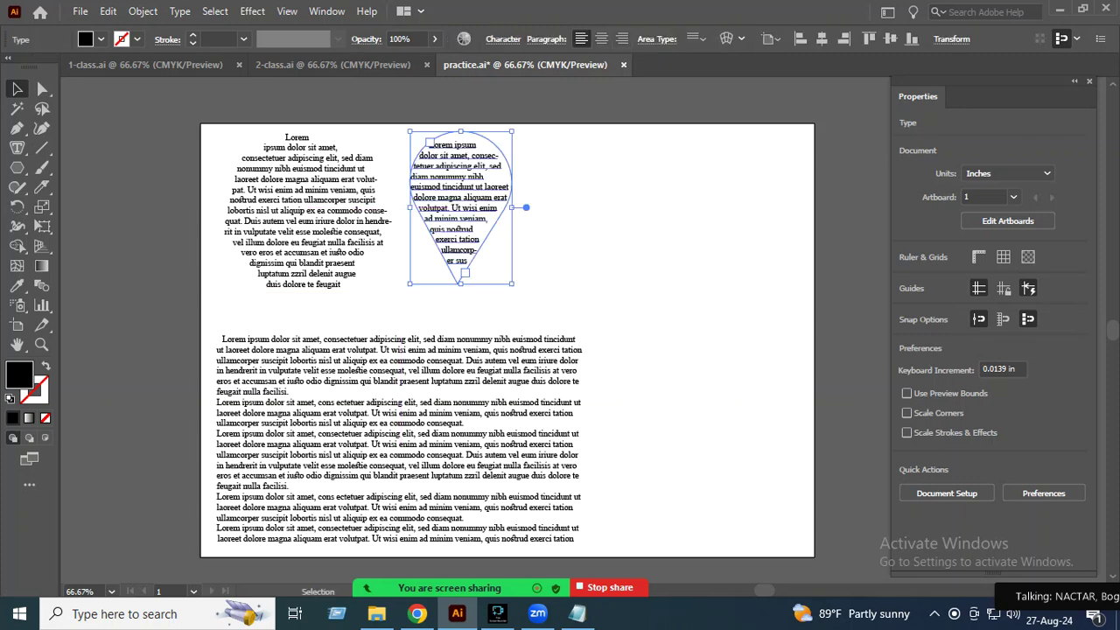
shift+click(400, 443)
key(Delete)
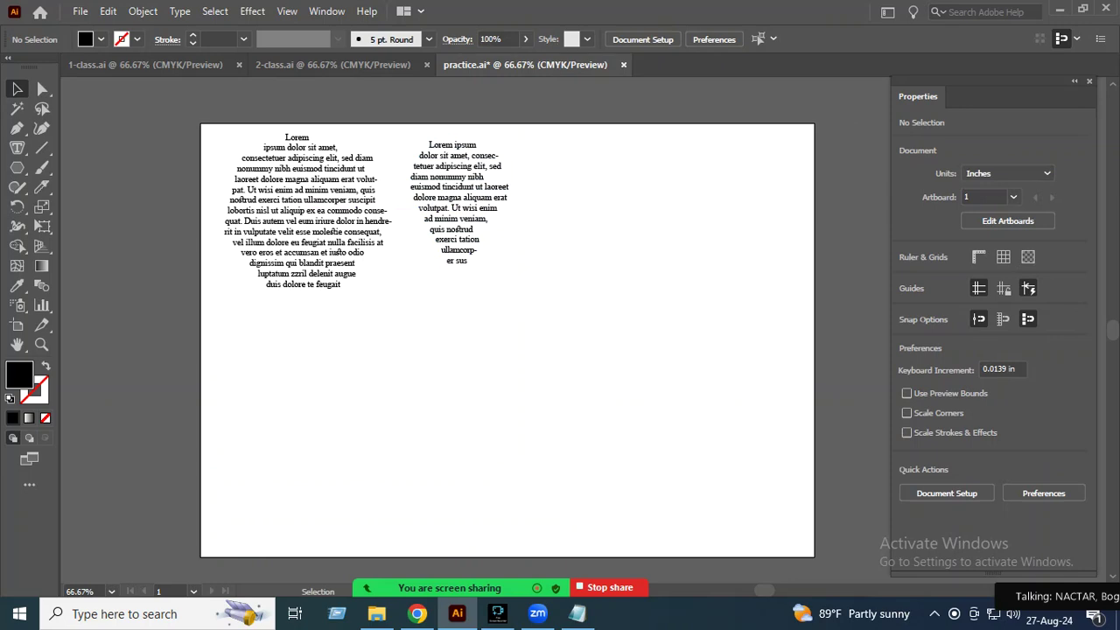
Step: Move the centred text block to the bottom and shrink the heptagon text area
drag(342, 230, 333, 479)
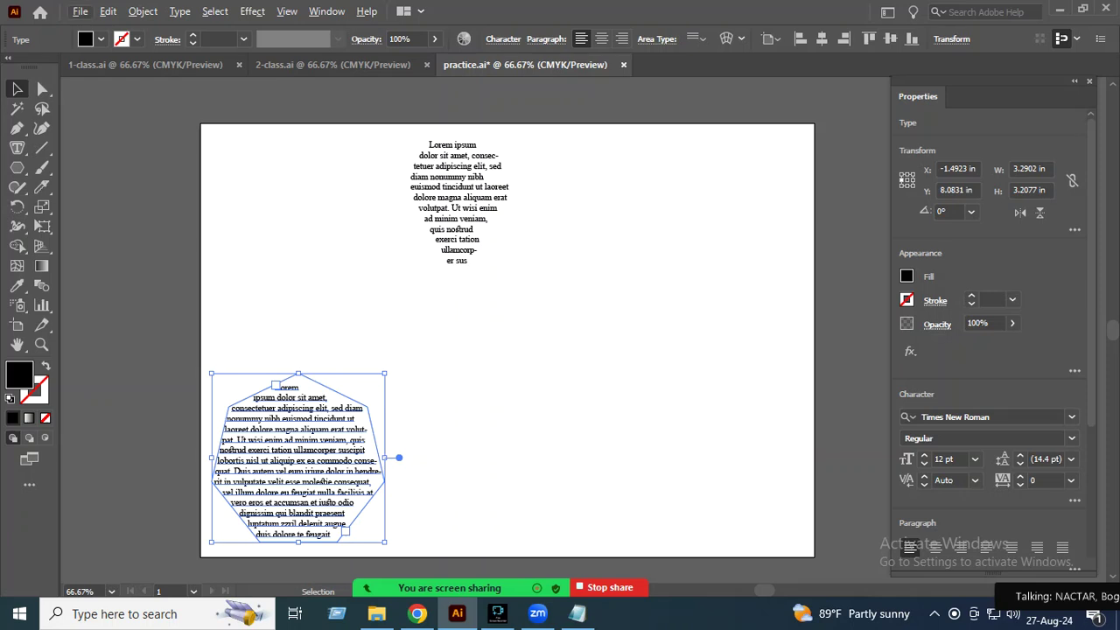
shift+drag(298, 374, 299, 411)
mouse_move(504, 188)
mouse_down()
mouse_move(357, 213)
mouse_move(330, 294)
mouse_move(308, 272)
mouse_move(289, 175)
mouse_up()
Step: Place the teardrop text at the artboard's top-left, then switch to Chrome
click(308, 291)
mouse_move(320, 494)
mouse_down()
mouse_move(278, 401)
mouse_move(294, 392)
mouse_up()
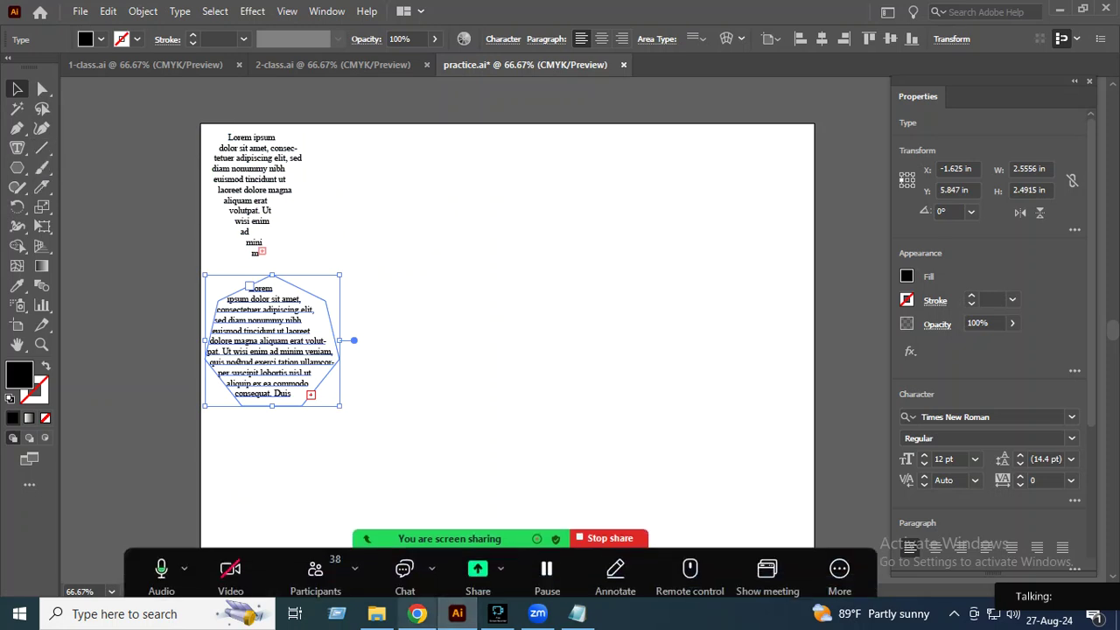
click(417, 613)
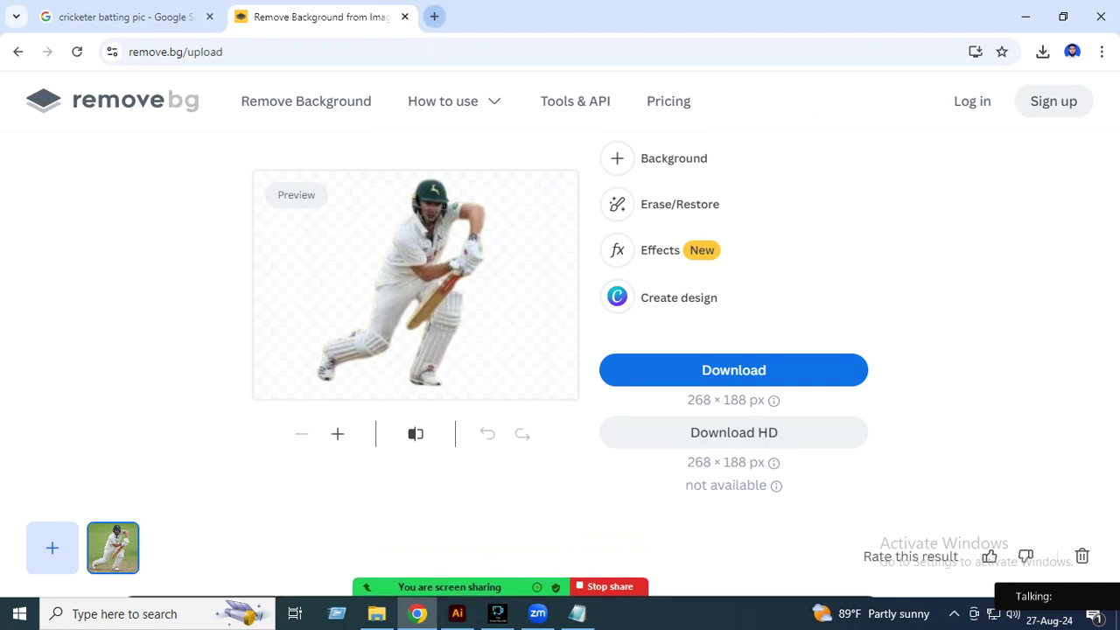
Step: Search Google Images for 'guitter vector' and preview the iStock black electric guitar
click(434, 16)
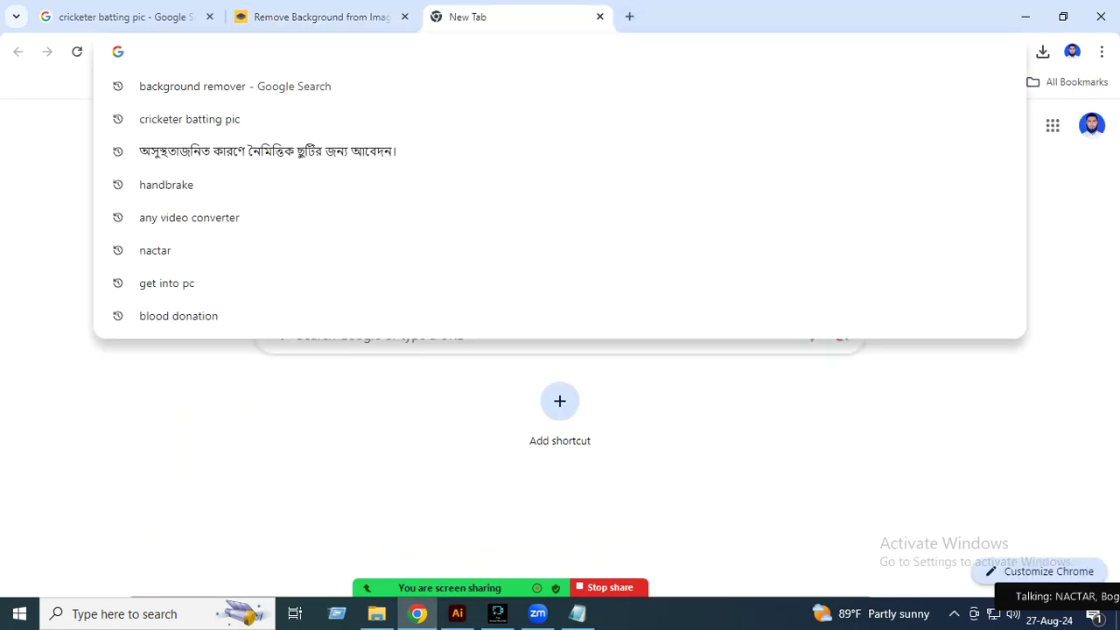
text(guitter v)
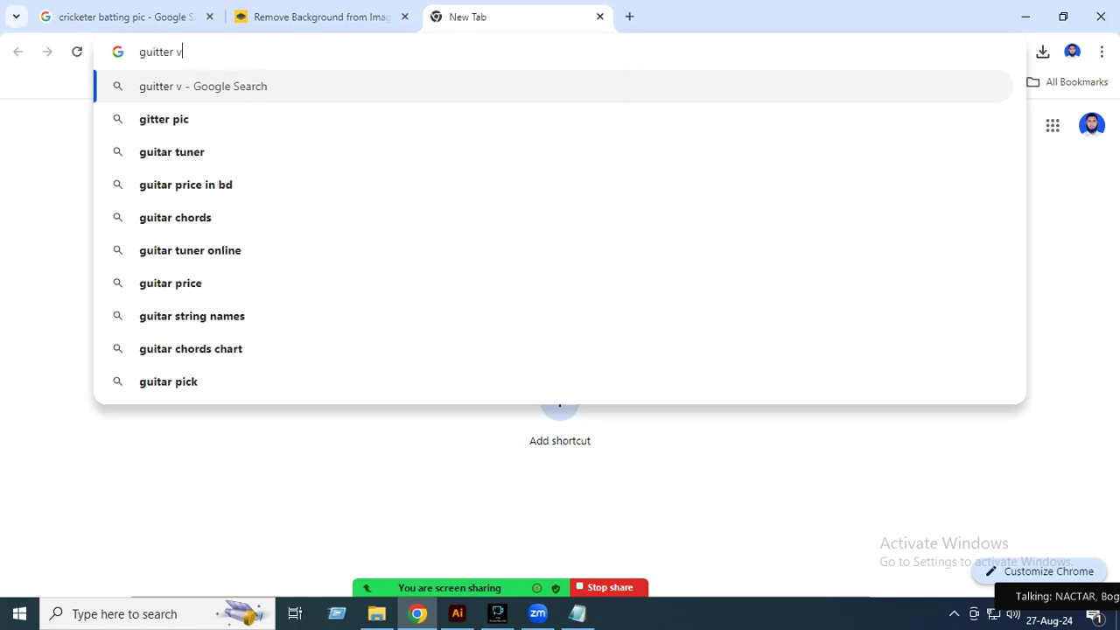
text(ector)
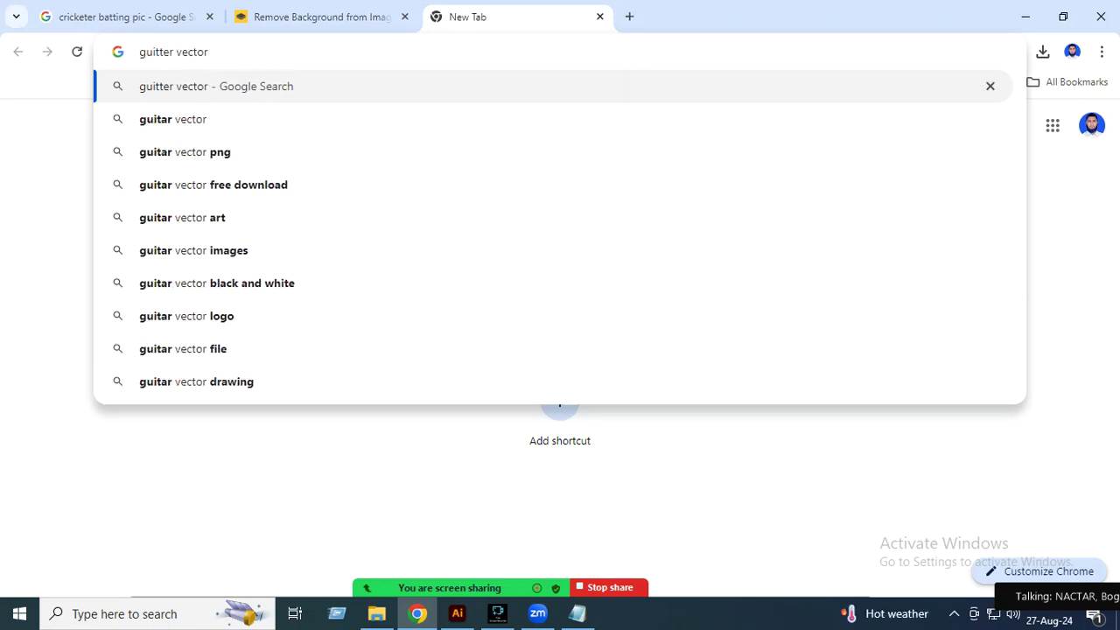
key(Return)
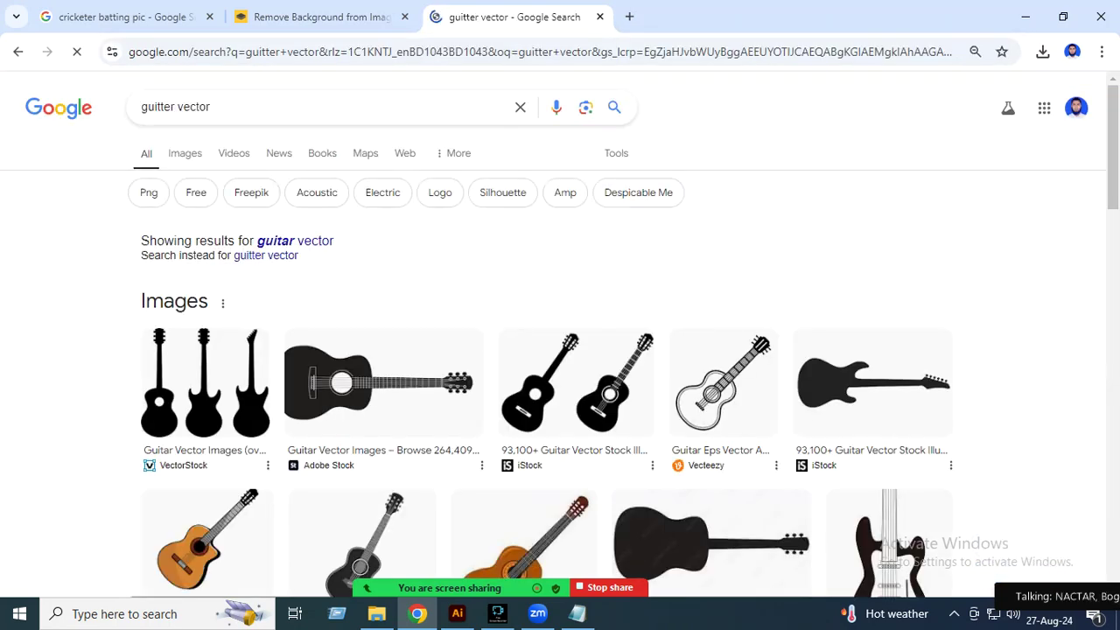
click(294, 241)
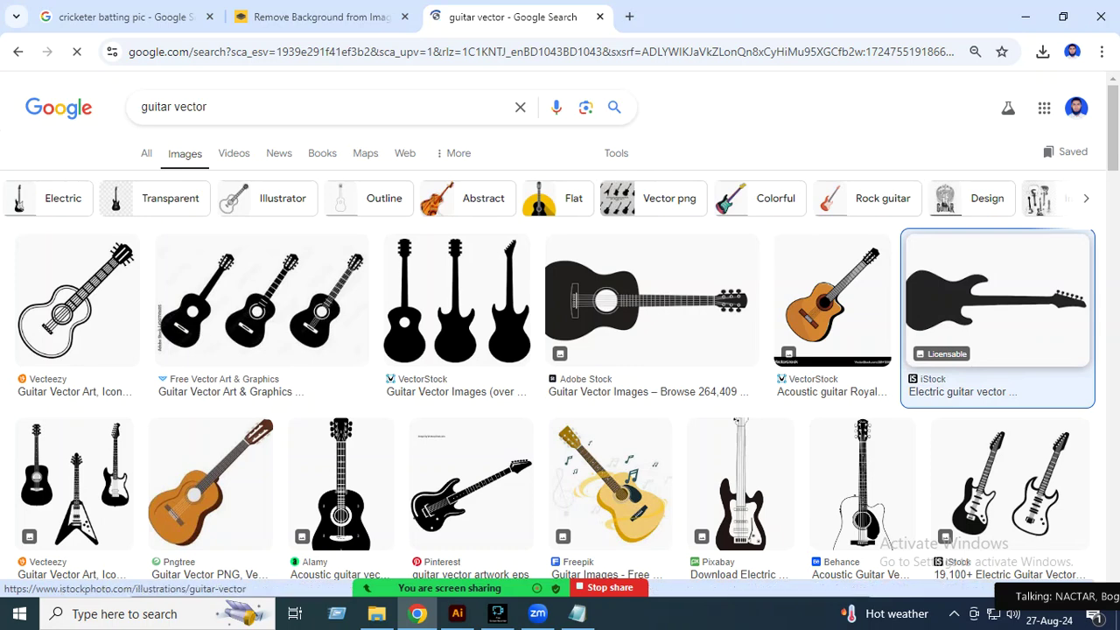
click(997, 297)
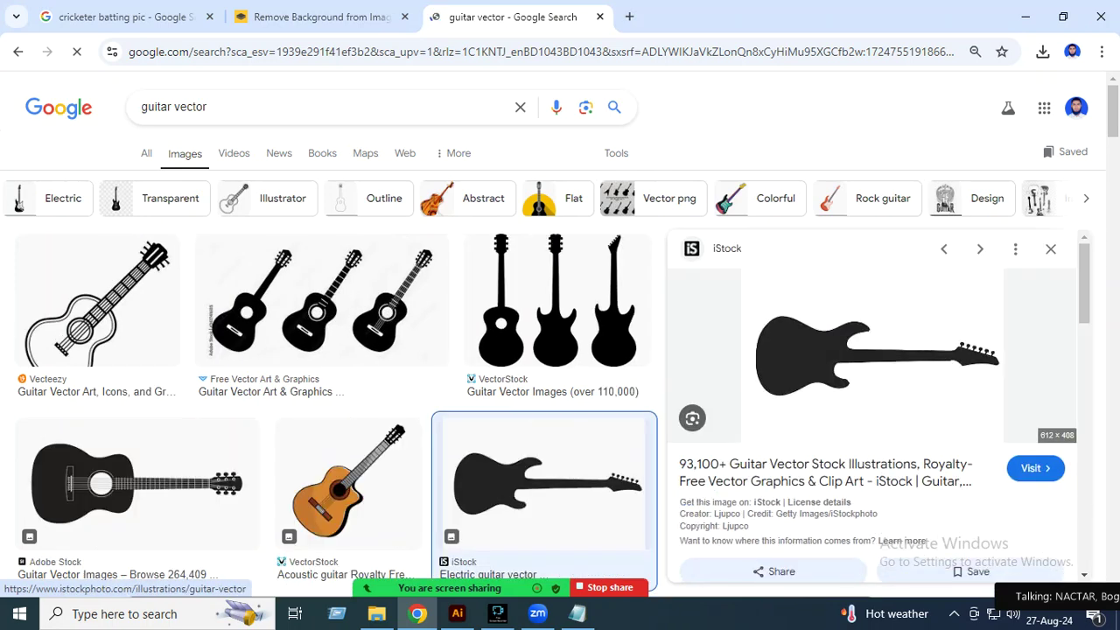
Step: Copy the black electric guitar preview image and return to Illustrator
right_click(804, 361)
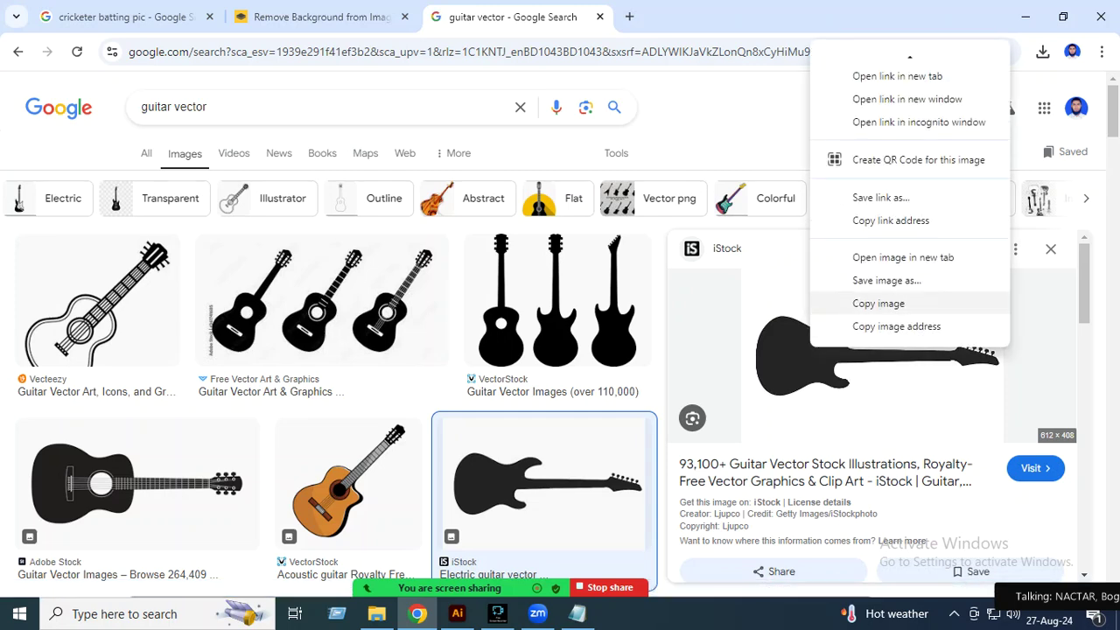
click(875, 280)
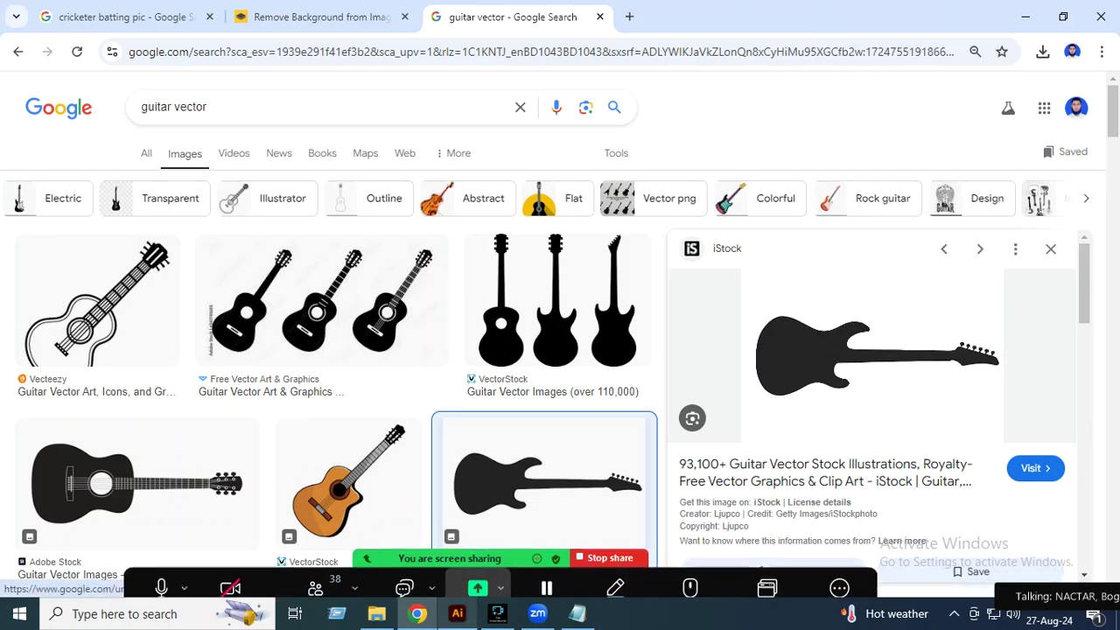
mouse_move(456, 613)
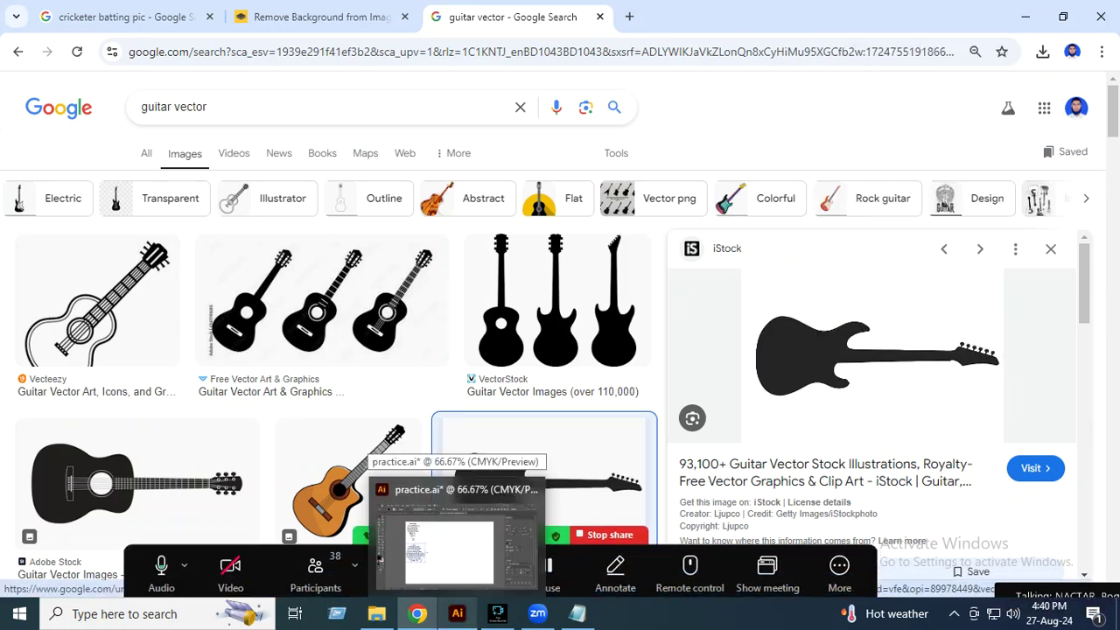
click(454, 542)
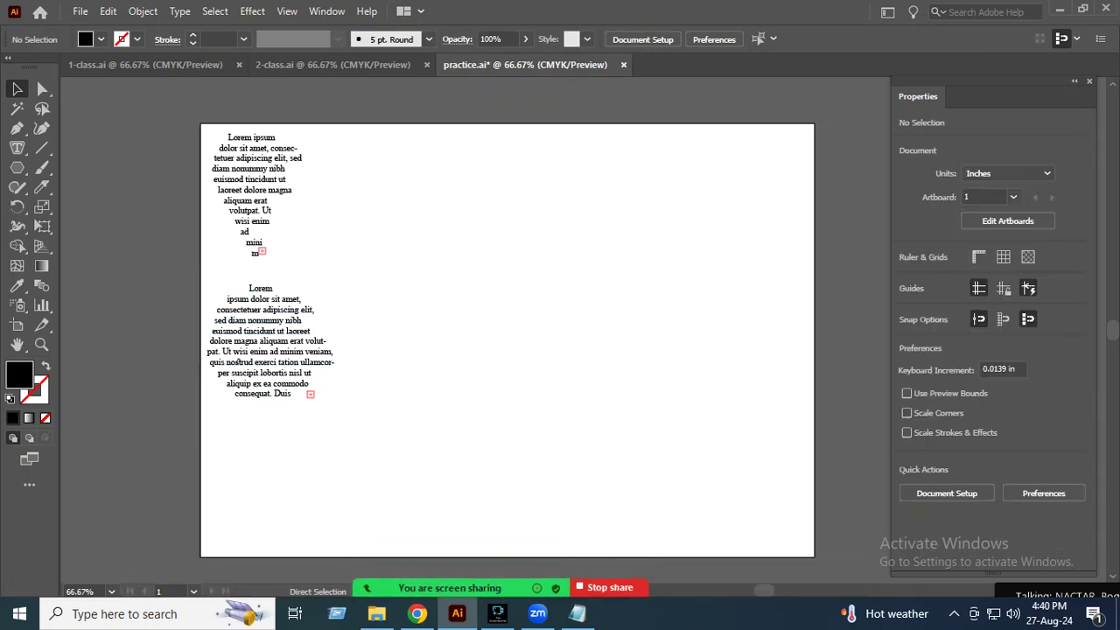
Step: Paste the guitar image and rotate it to about 41°
key(ctrl+v)
drag(544, 323, 532, 343)
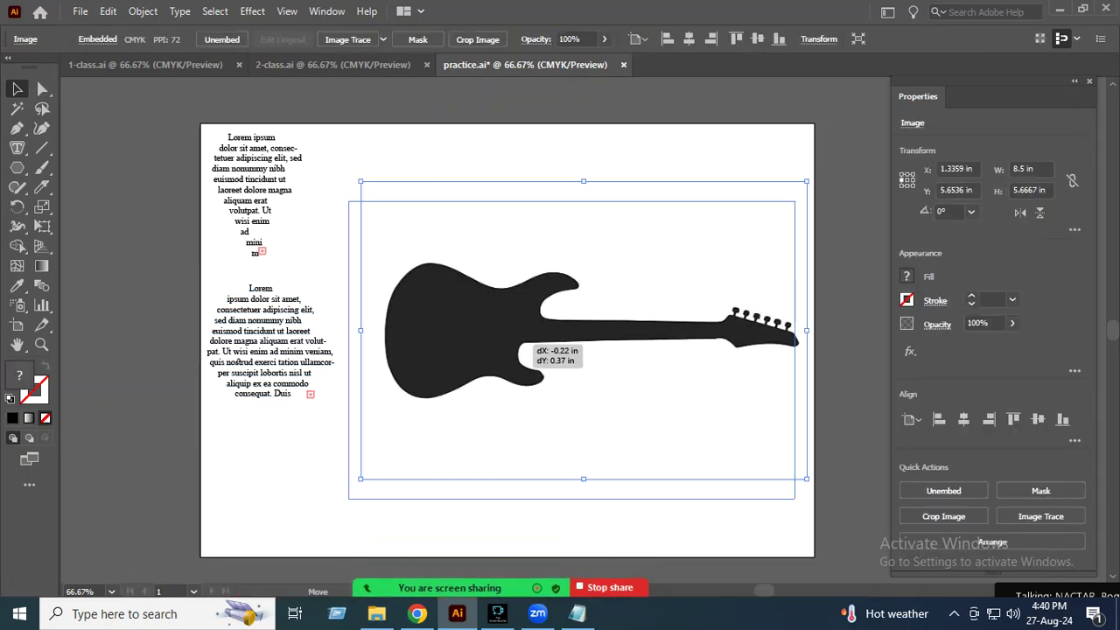
drag(797, 501, 838, 386)
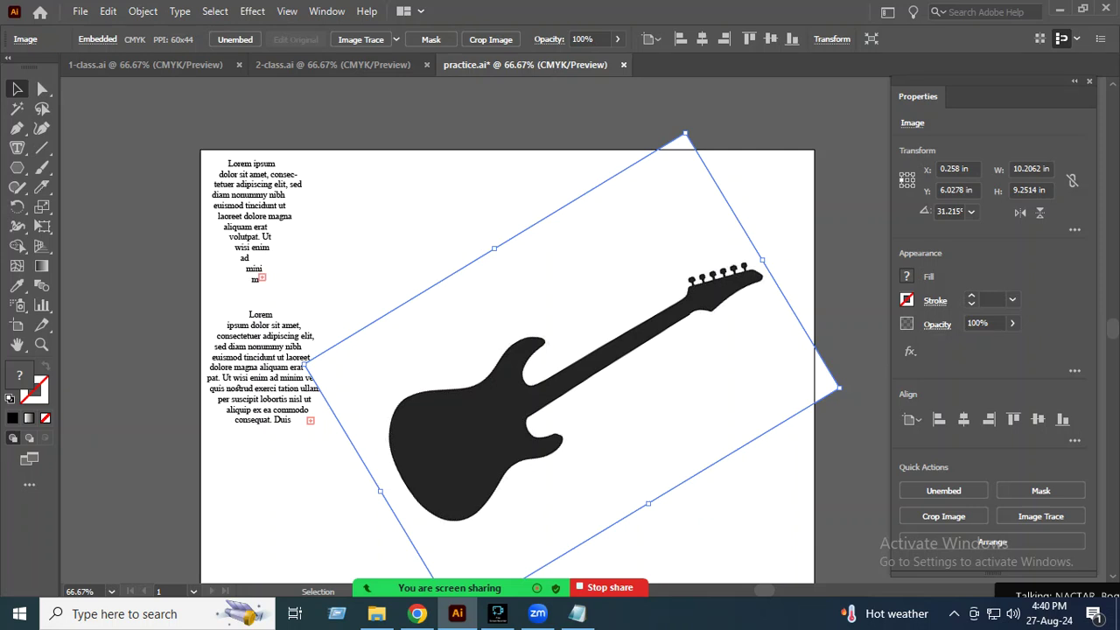
drag(838, 386, 846, 346)
drag(542, 412, 570, 397)
scroll(570, 398, down, 4)
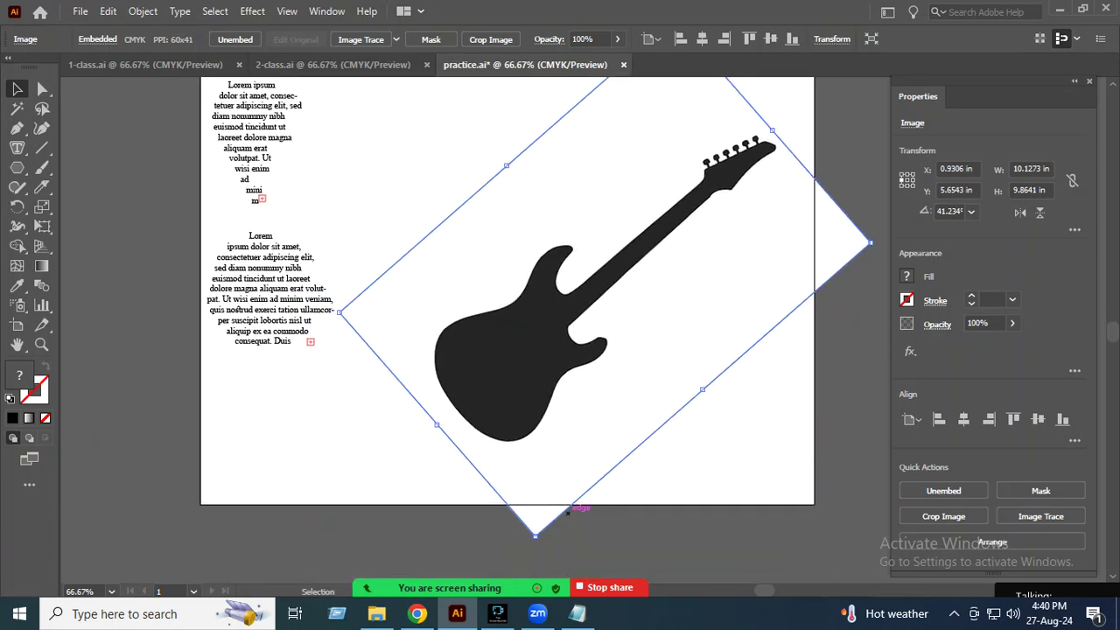
mouse_move(551, 353)
mouse_down()
mouse_move(472, 385)
mouse_move(417, 446)
mouse_move(547, 528)
mouse_move(667, 528)
mouse_move(653, 474)
mouse_move(686, 450)
mouse_move(669, 385)
mouse_move(734, 514)
mouse_move(639, 446)
mouse_move(569, 343)
mouse_up()
Step: Scale the guitar to about 8 in, move it above the artboard, and Image Trace it
scroll(569, 343, up, 3)
scroll(569, 343, down, 2)
mouse_move(535, 554)
mouse_down()
mouse_move(528, 492)
mouse_move(549, 506)
mouse_up()
drag(629, 289, 589, 282)
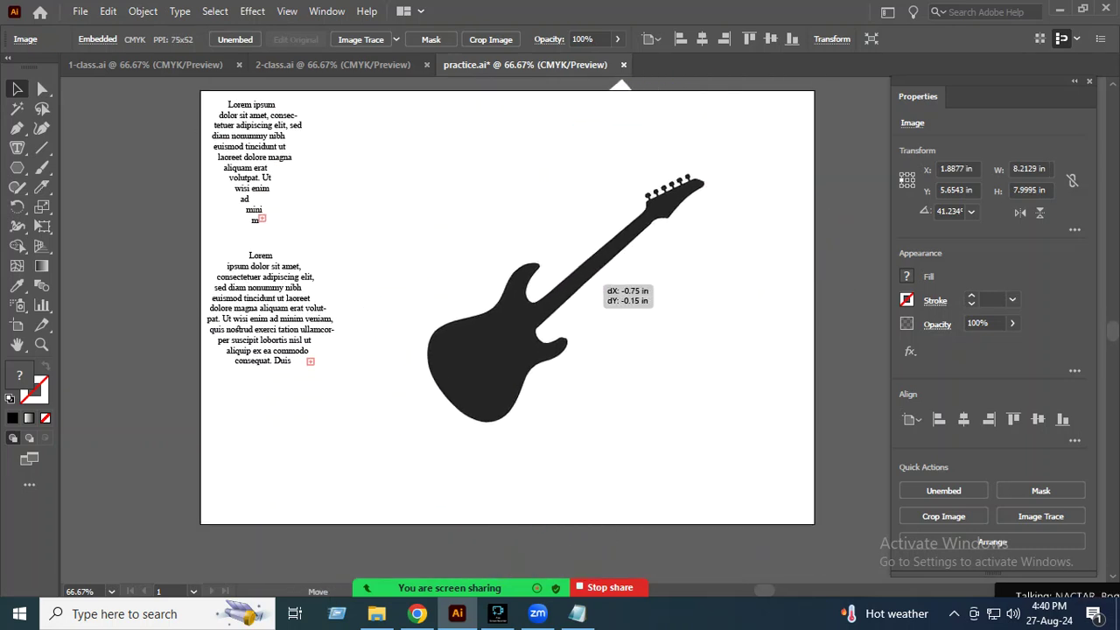
scroll(588, 333, up, 2)
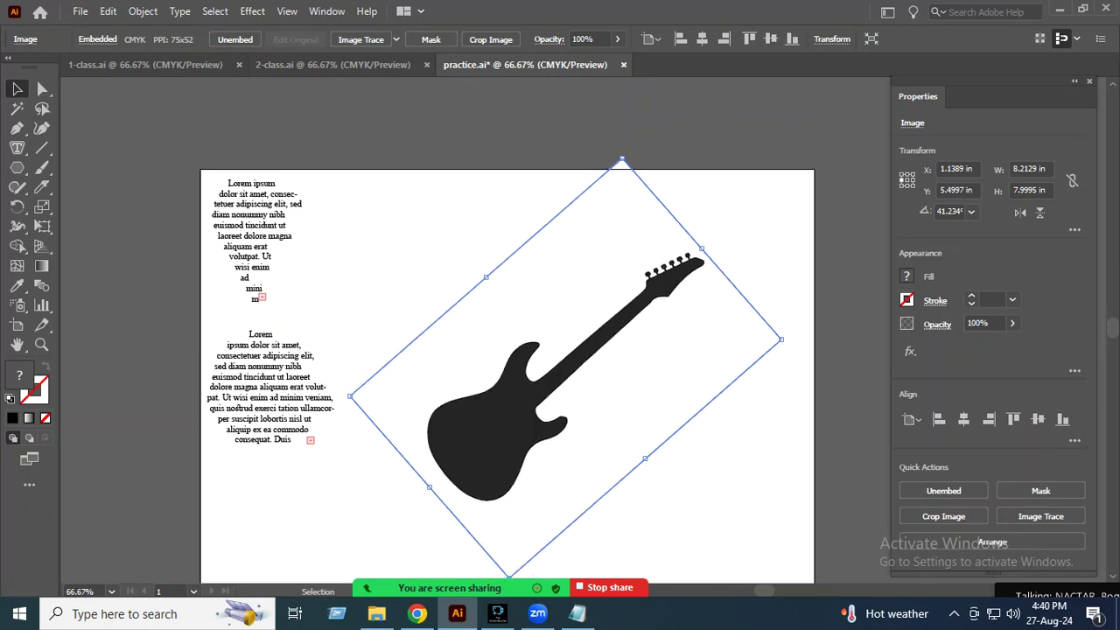
scroll(507, 349, down, 1)
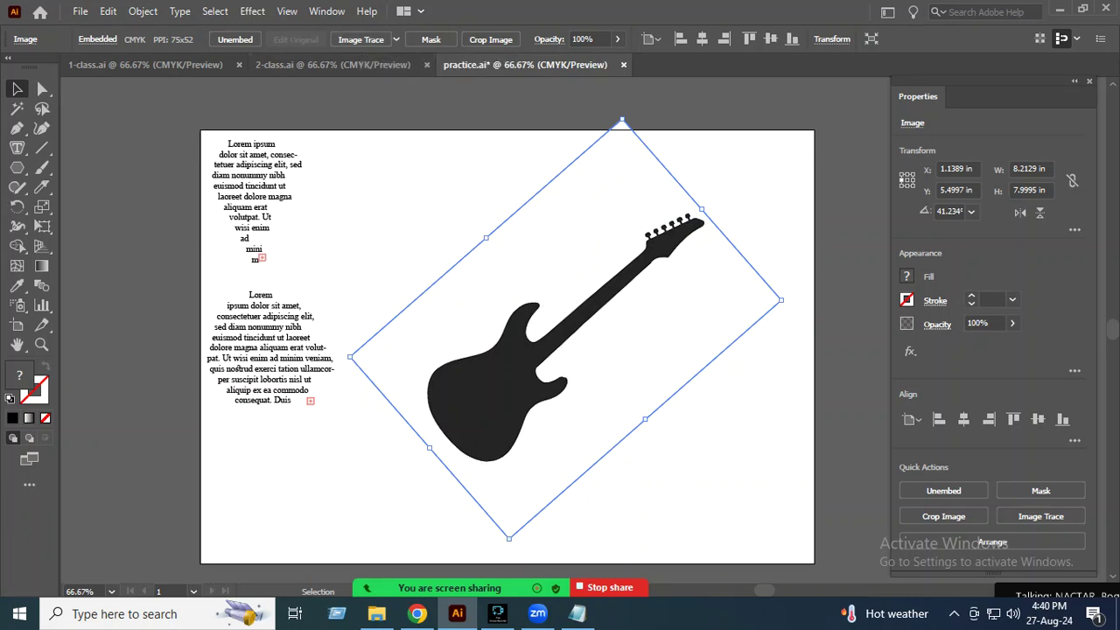
scroll(508, 350, up, 2)
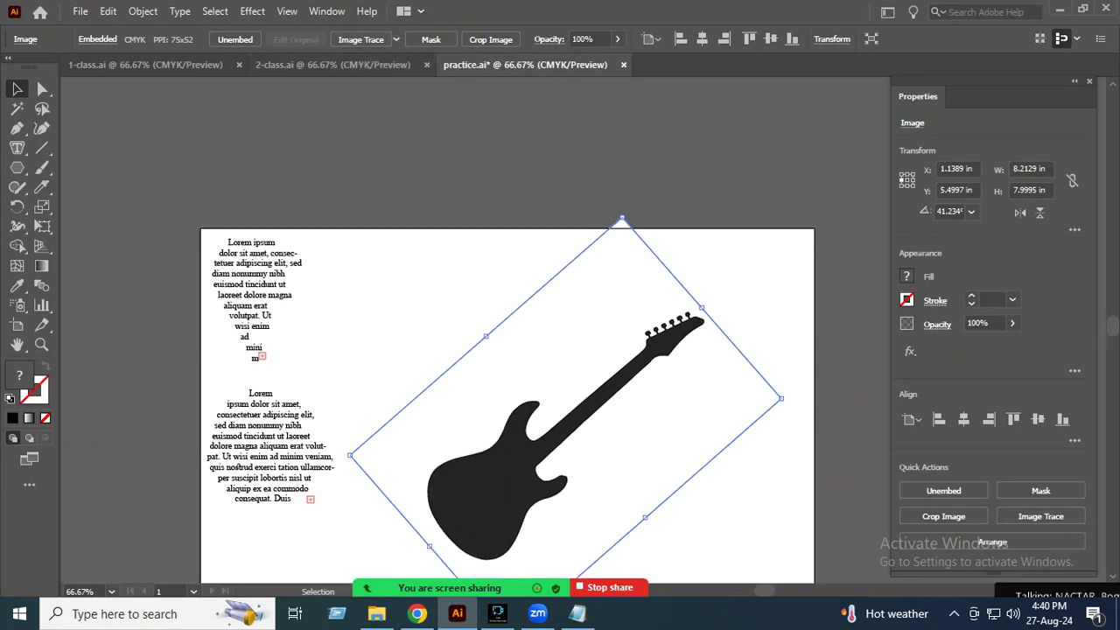
scroll(507, 350, up, 3)
drag(650, 464, 613, 267)
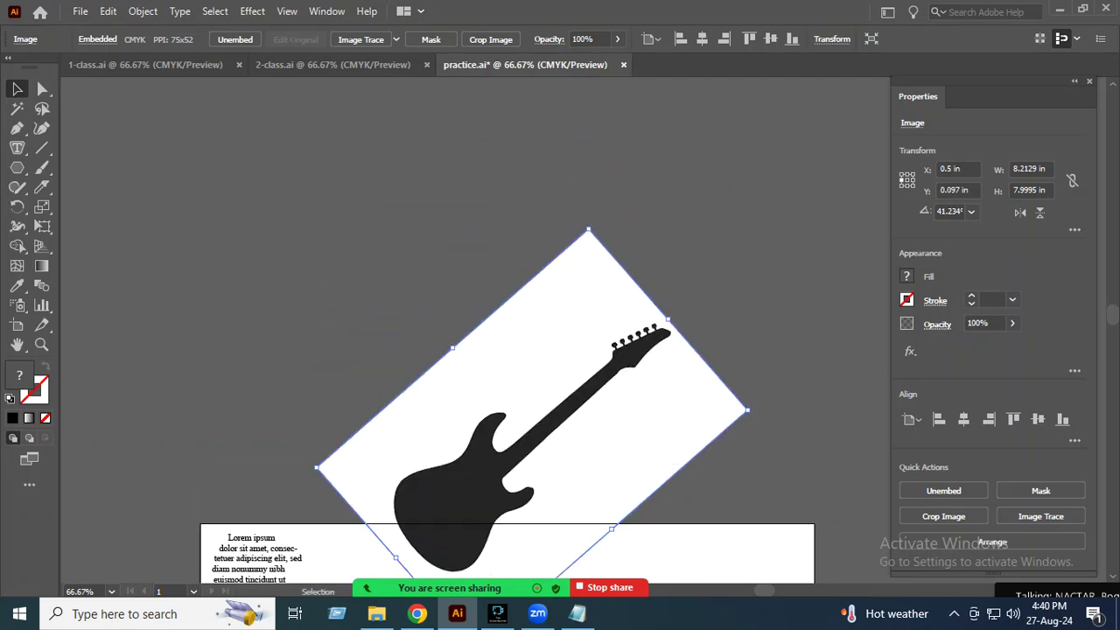
click(360, 39)
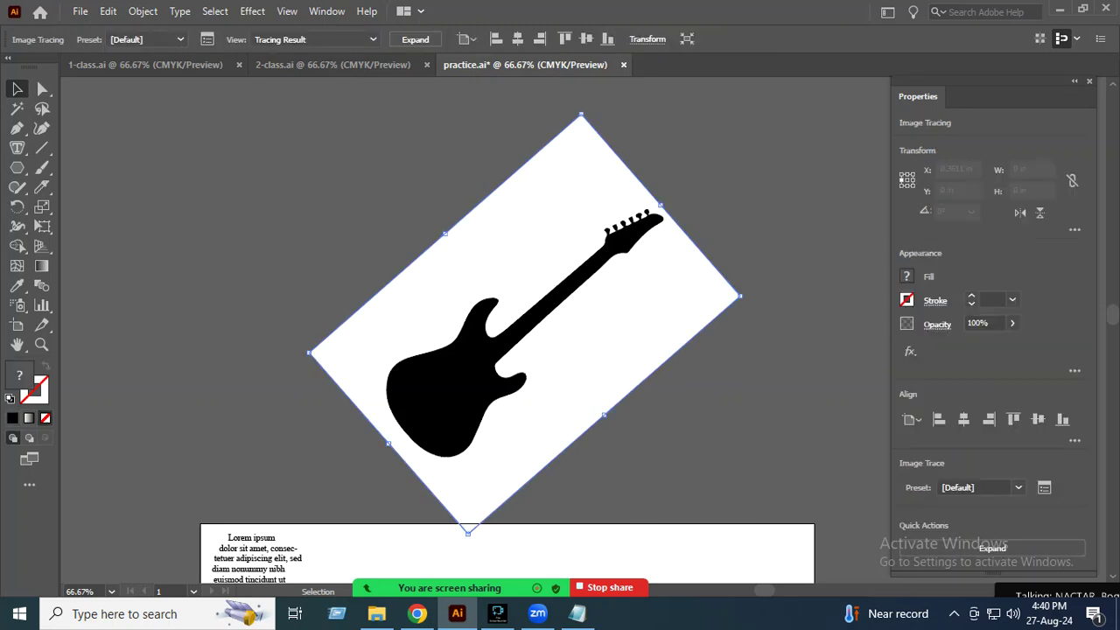
Step: Check the traced guitar's context menu, then undo its move and the tracing
right_click(514, 212)
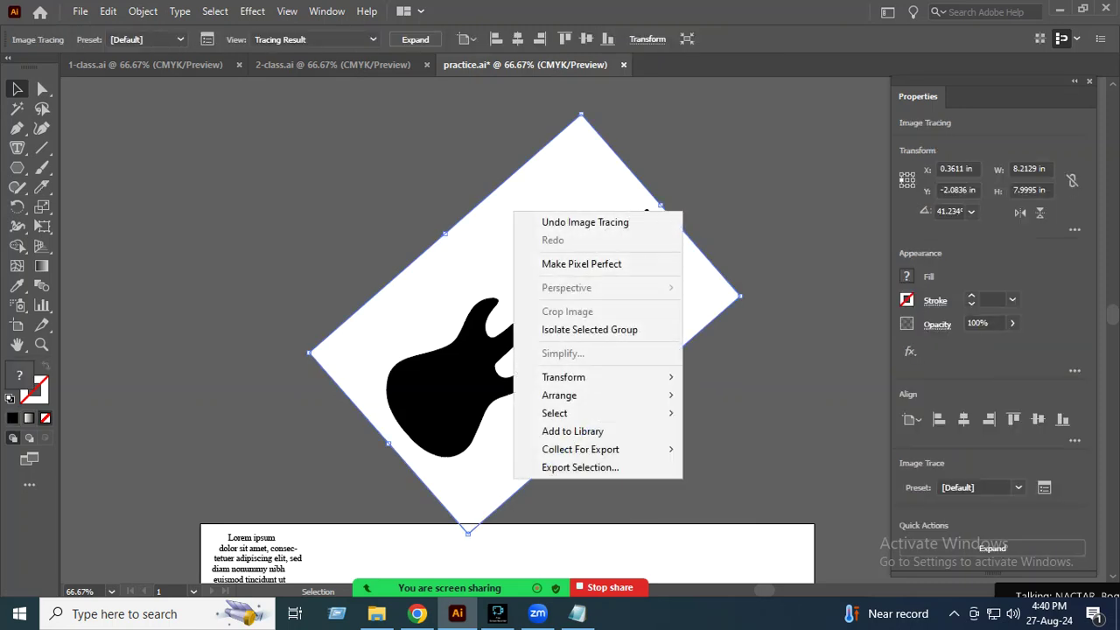
key(Escape)
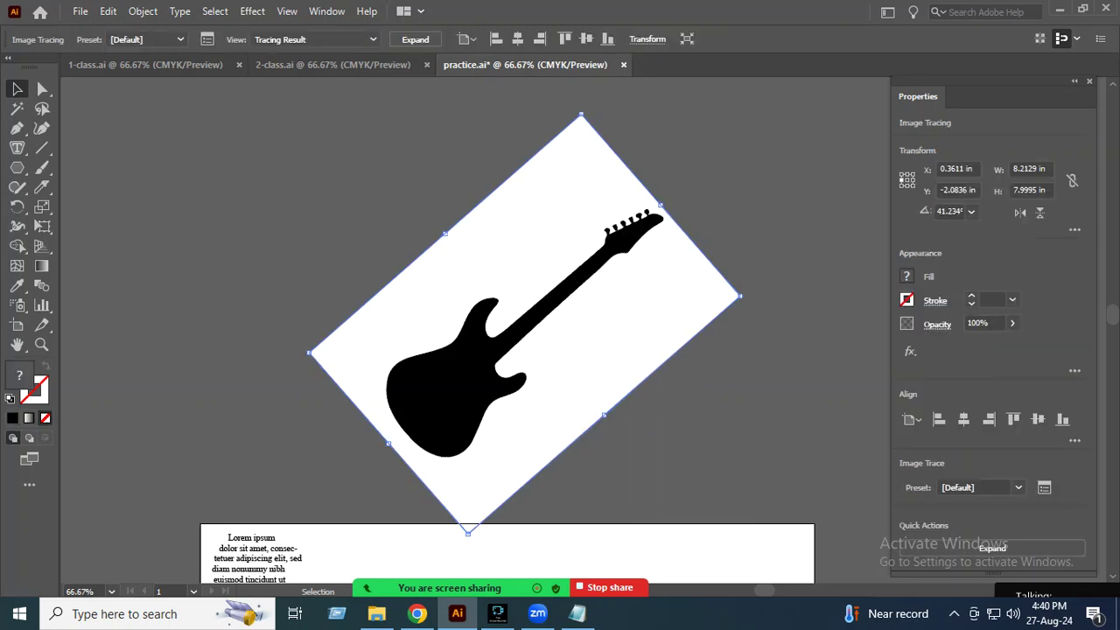
right_click(533, 230)
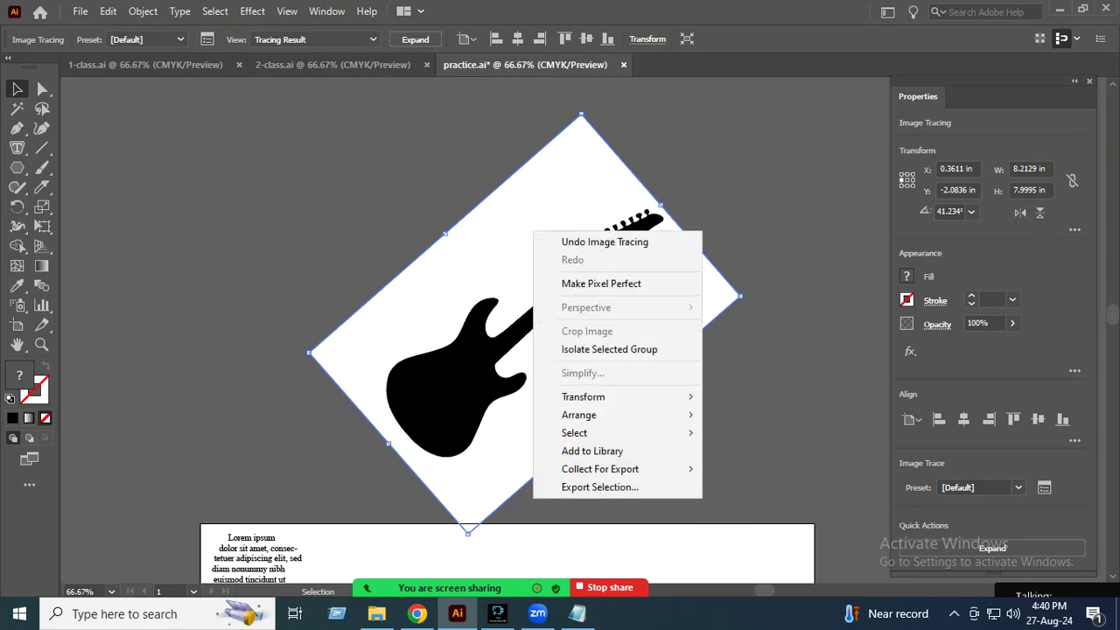
key(Escape)
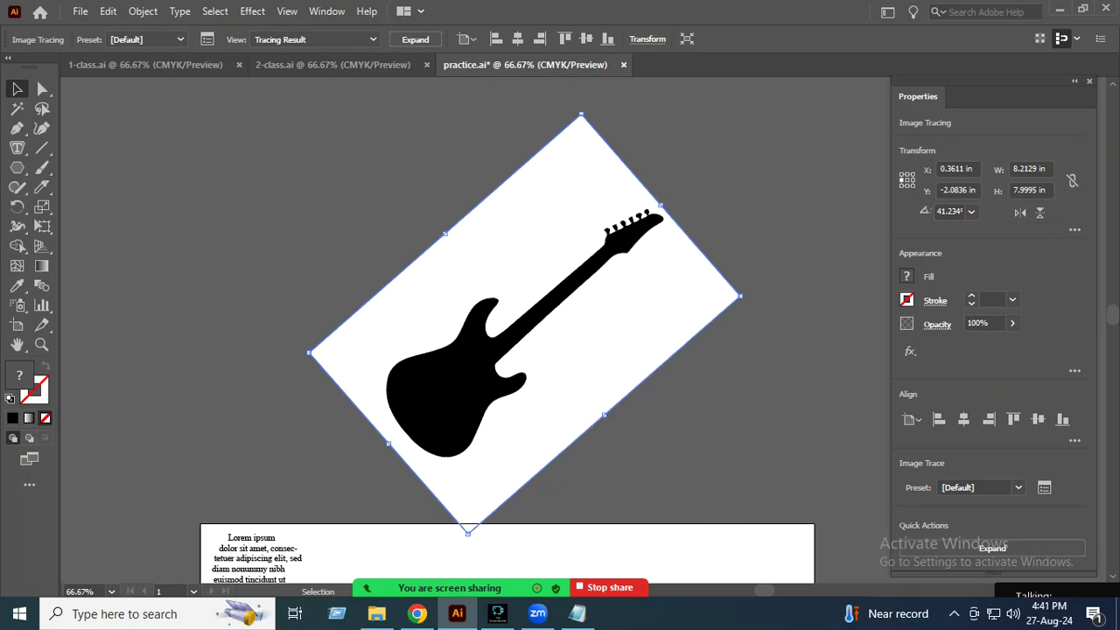
click(814, 219)
drag(489, 367, 496, 394)
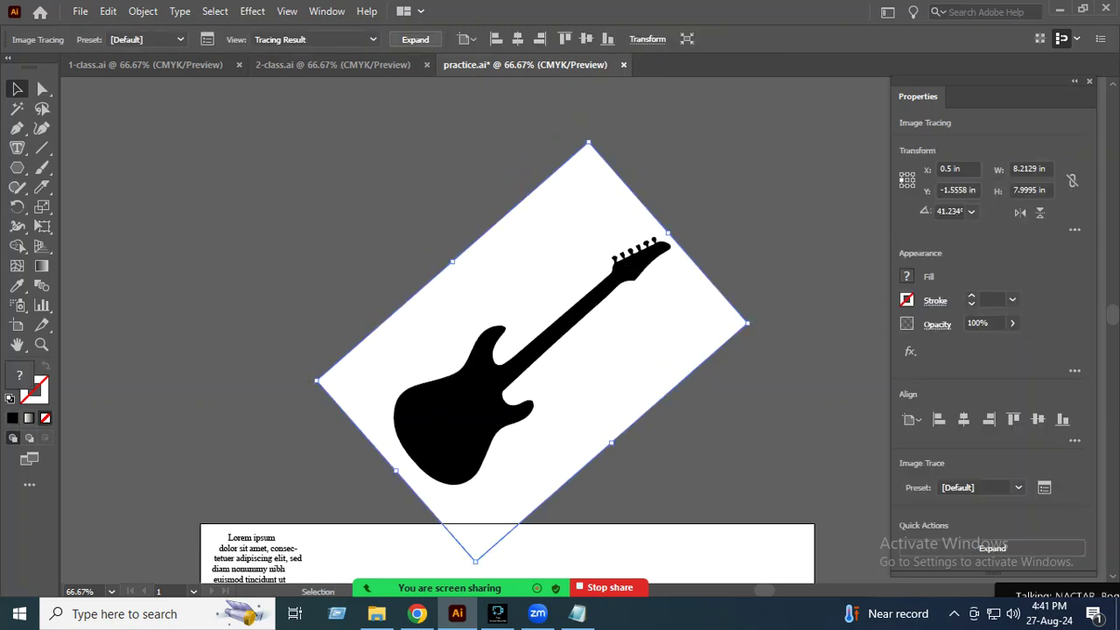
key(ctrl+z)
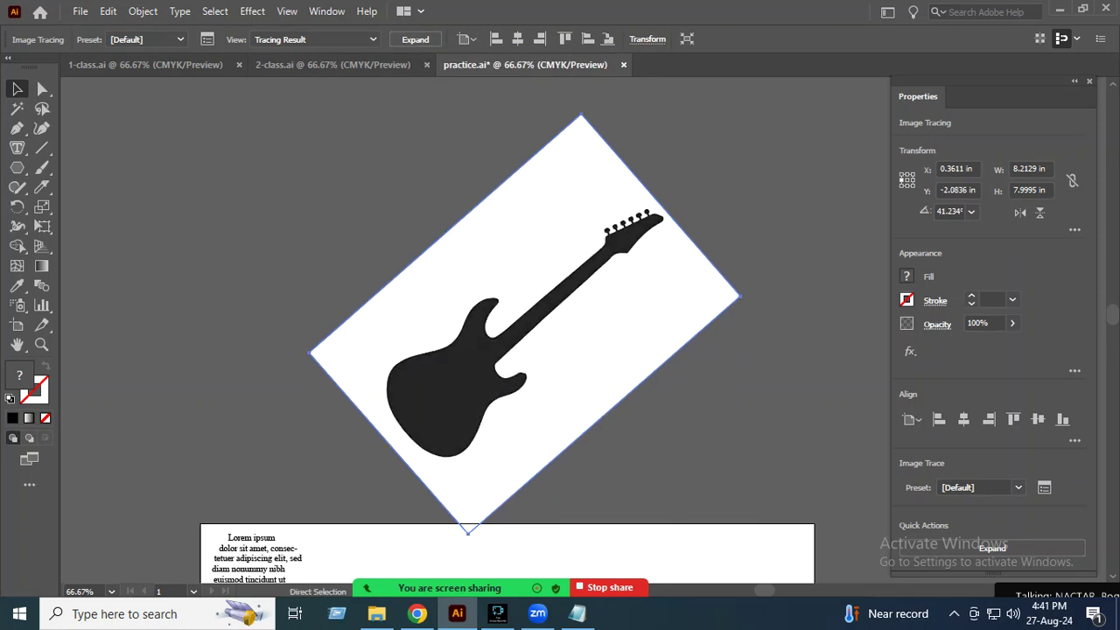
key(ctrl+z)
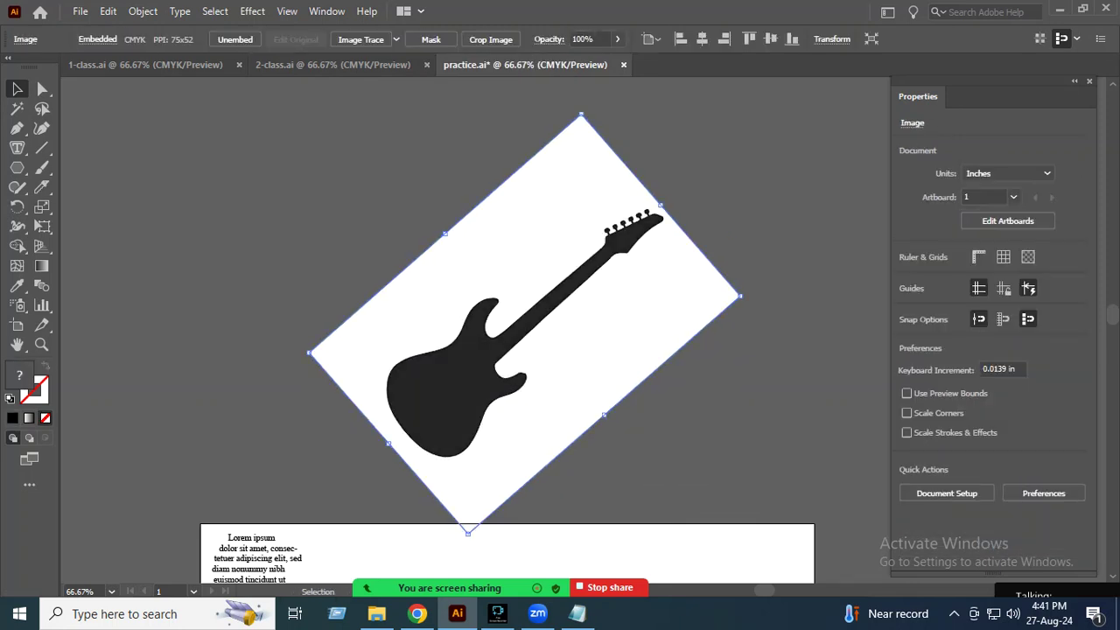
Step: Move the guitar up-left, re-apply Image Trace, and expand it into paths
drag(625, 266, 566, 233)
click(360, 40)
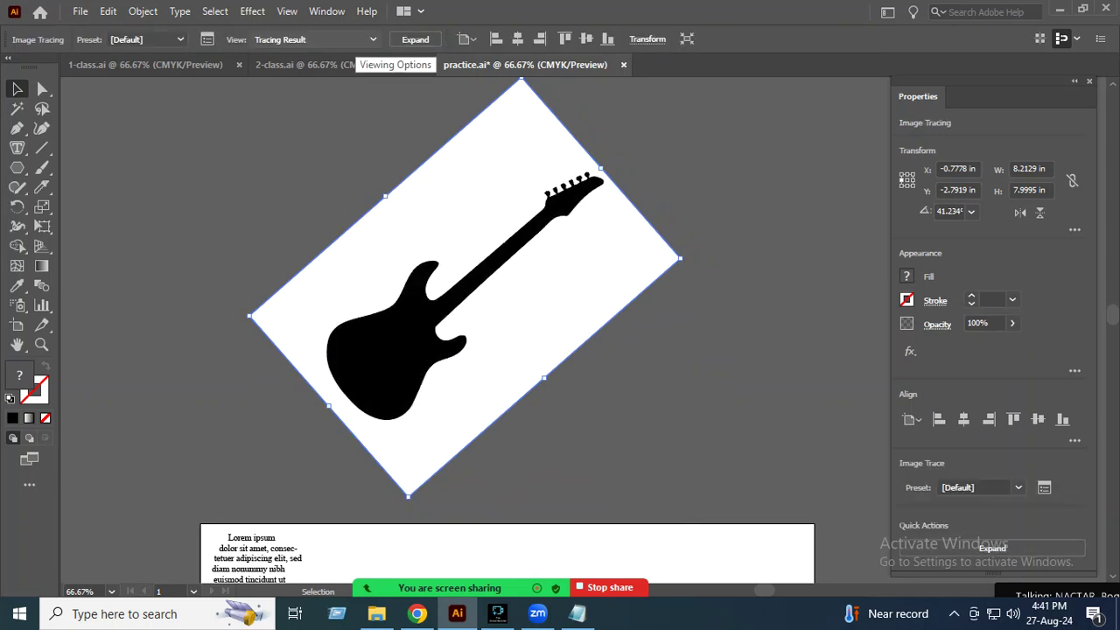
click(414, 39)
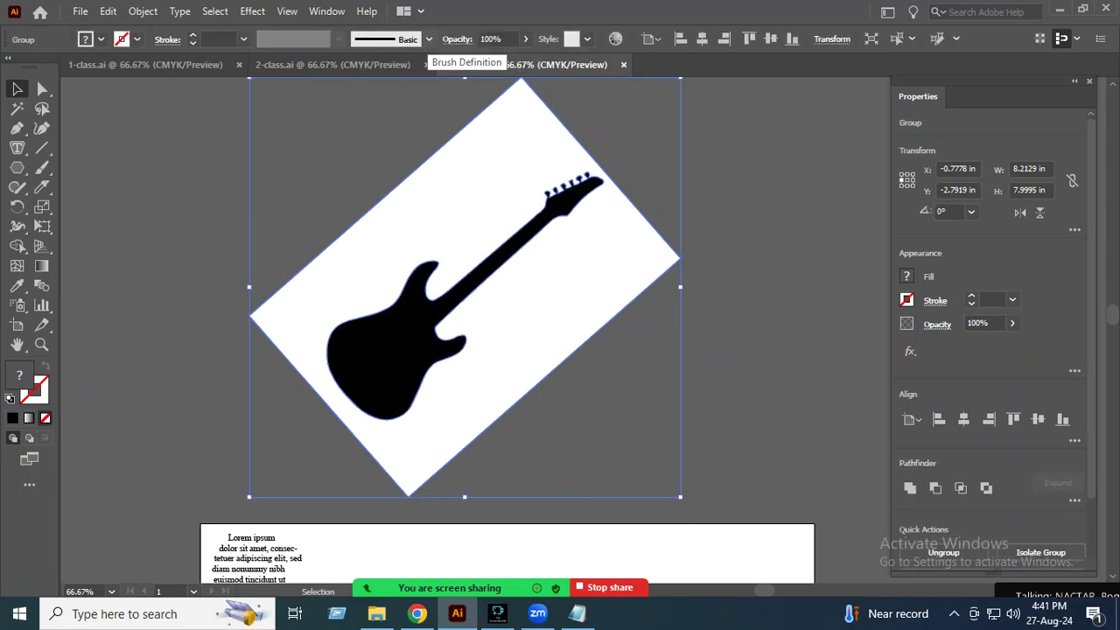
Step: Add 'vector image -> image trace -> expand -> ungroup' to the Notepad notes, then return to Illustrator
click(577, 613)
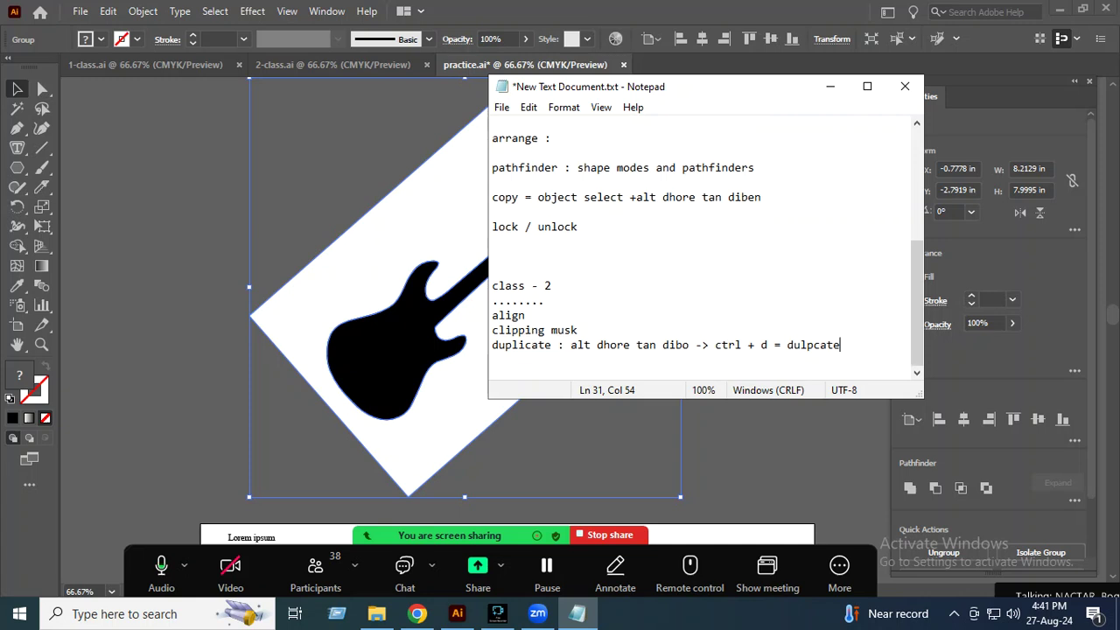
key(Return)
key(Return)
key(Return)
text(vexto)
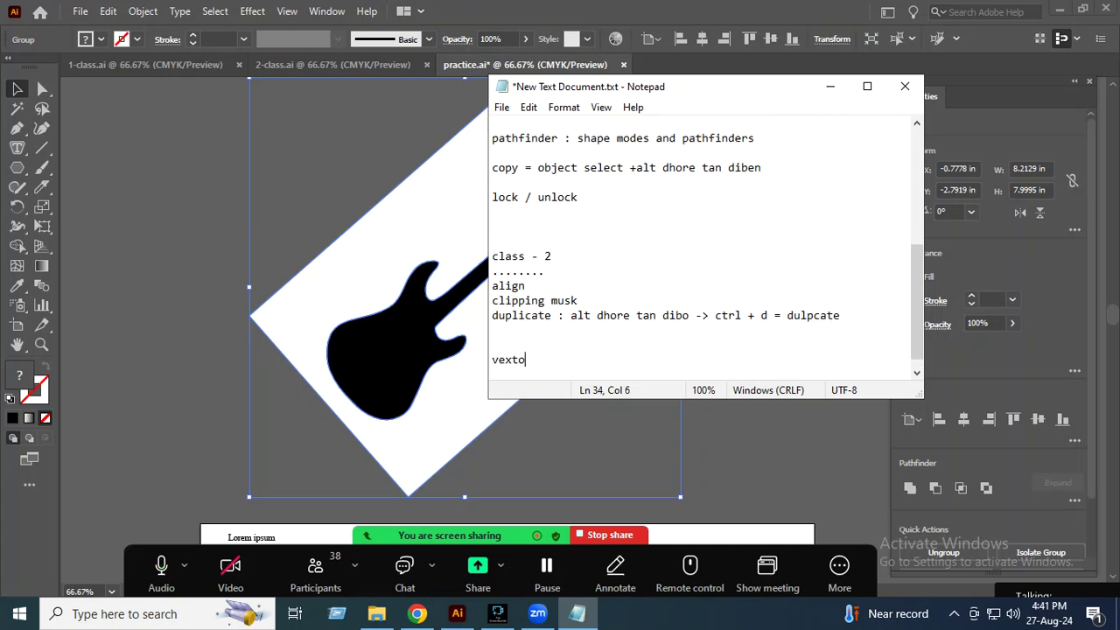
text(r)
key(BackSpace)
key(BackSpace)
key(BackSpace)
key(BackSpace)
key(BackSpace)
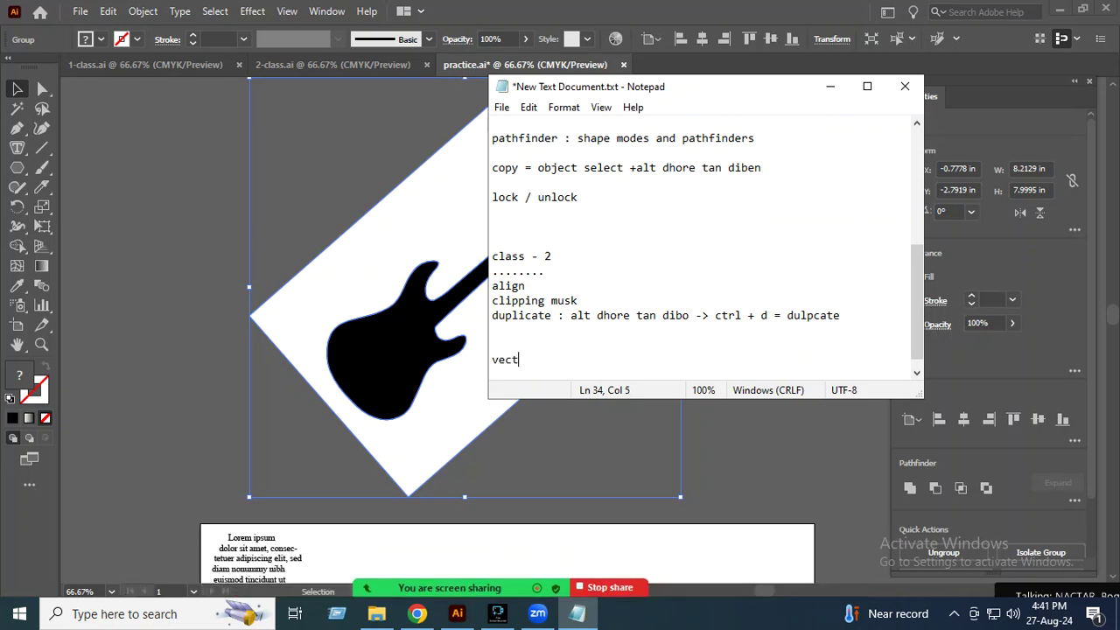
text(mage _)
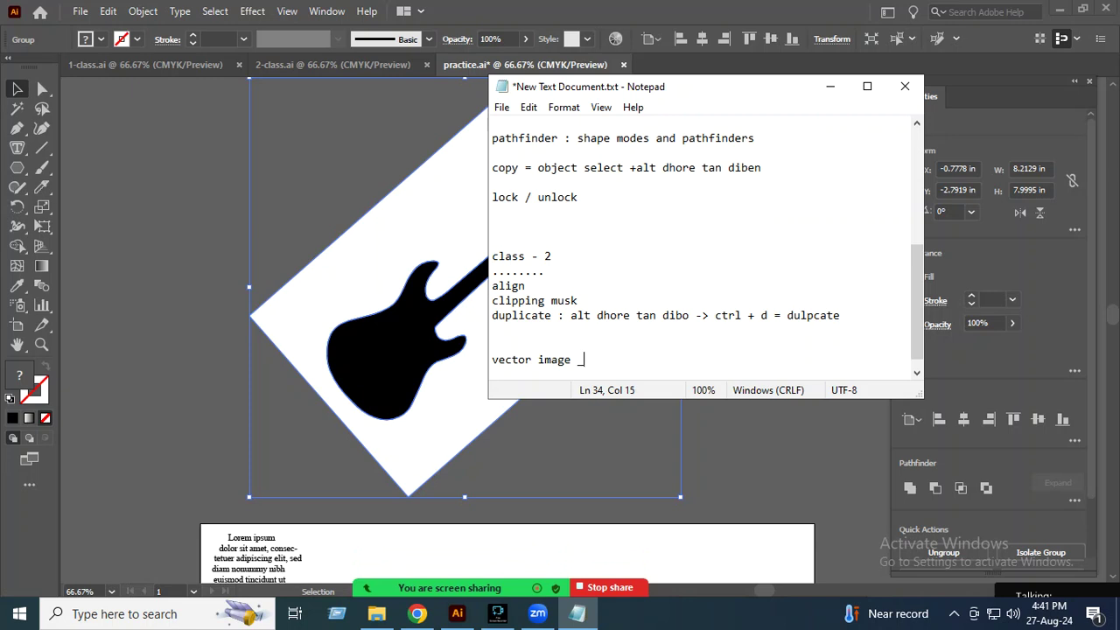
key(BackSpace)
text(> im)
text(age trace ->)
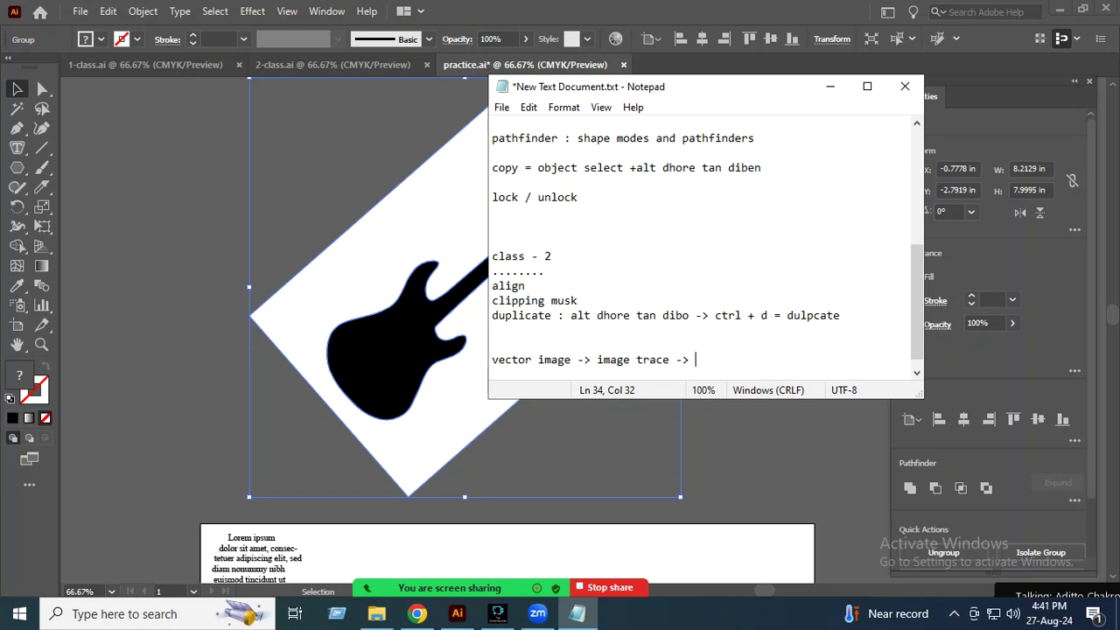
text(expand -> )
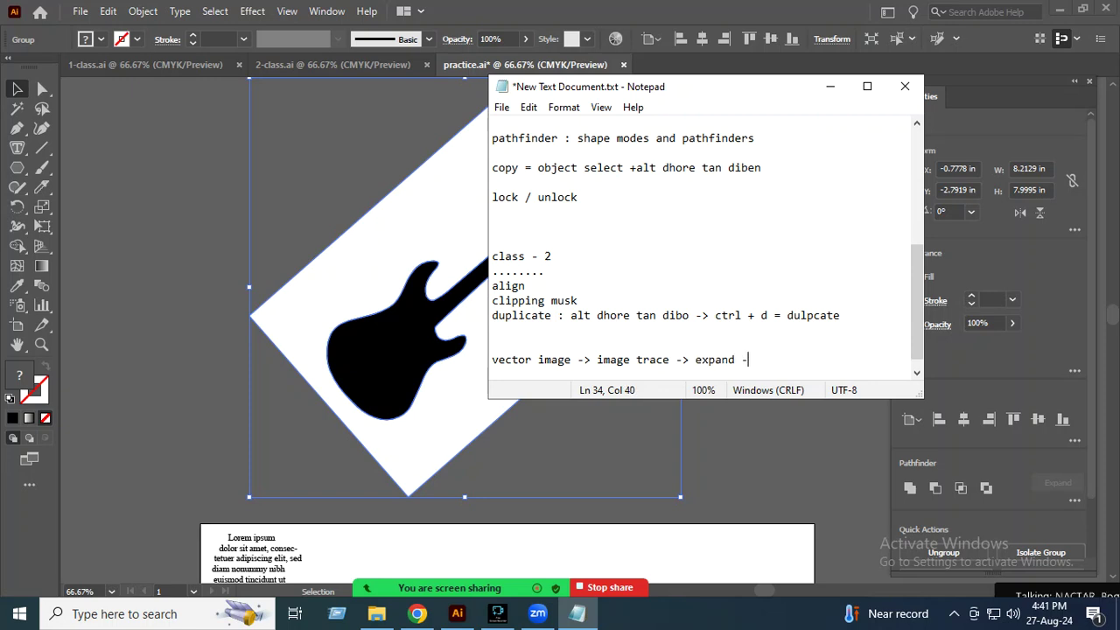
text(ungr)
text(ou)
key(alt+Tab)
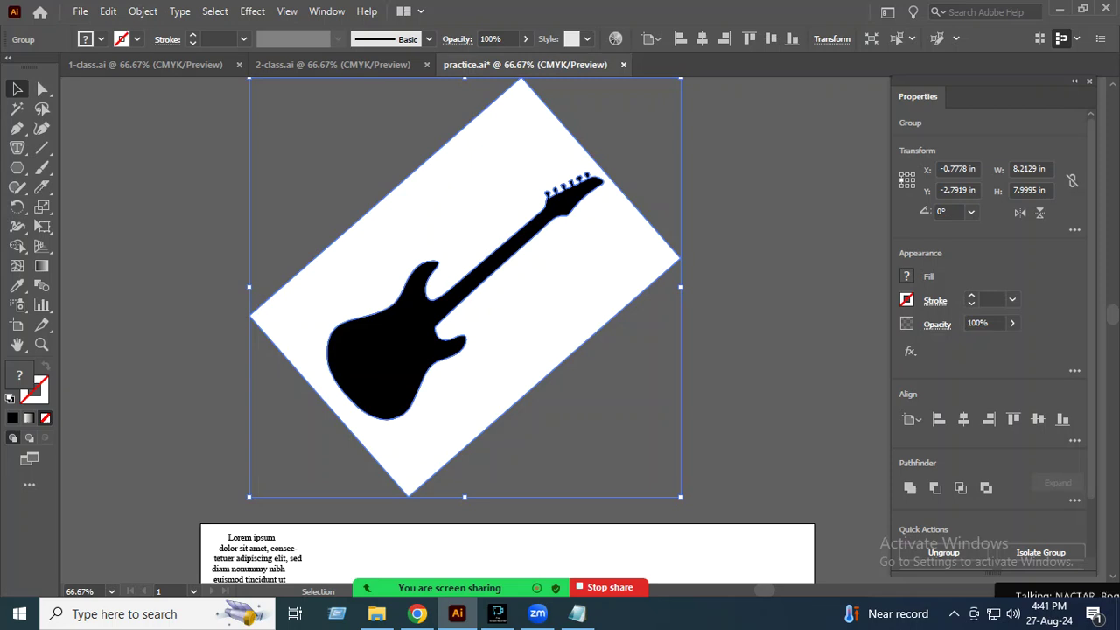
Step: Ungroup the traced guitar artwork and add 'white space click then delete' to the notes
right_click(488, 234)
click(537, 369)
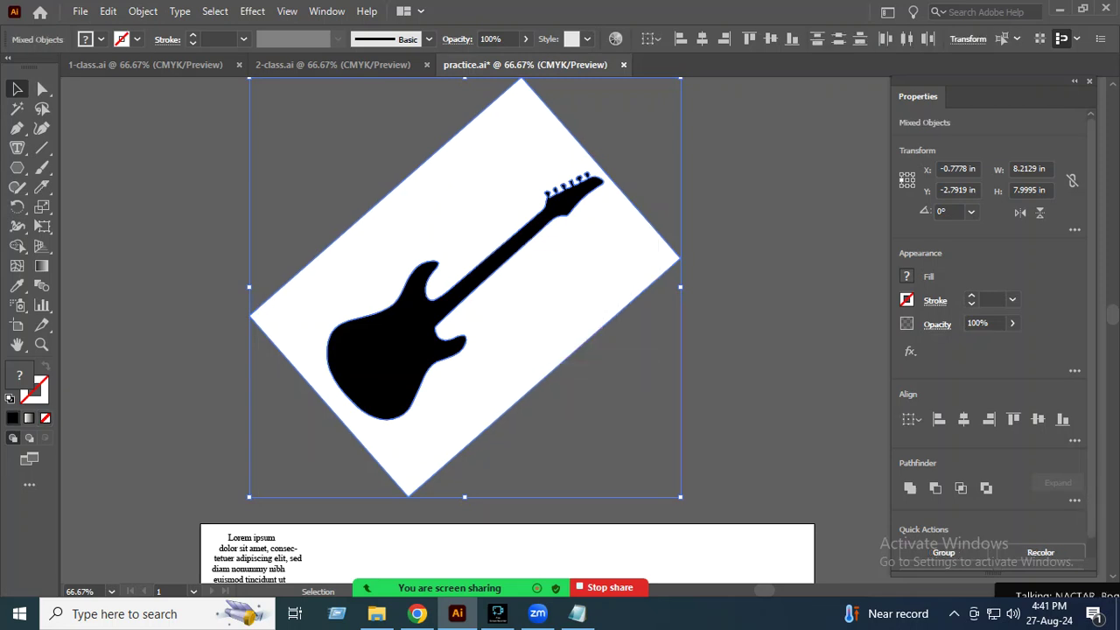
key(ctrl+shift+a)
key(alt+Tab)
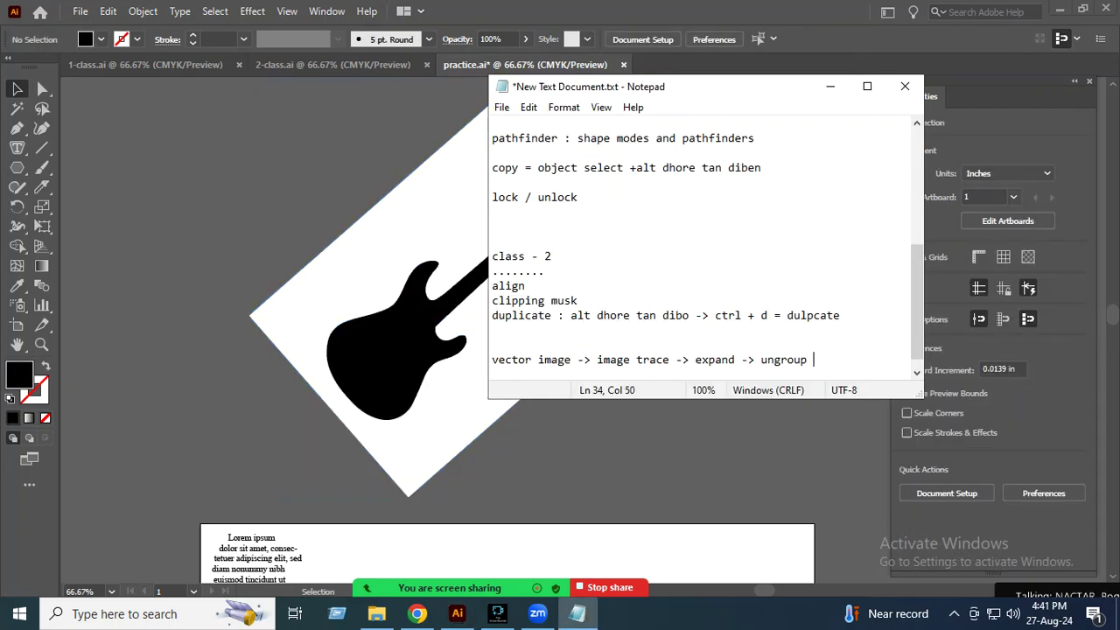
text(-> white sp)
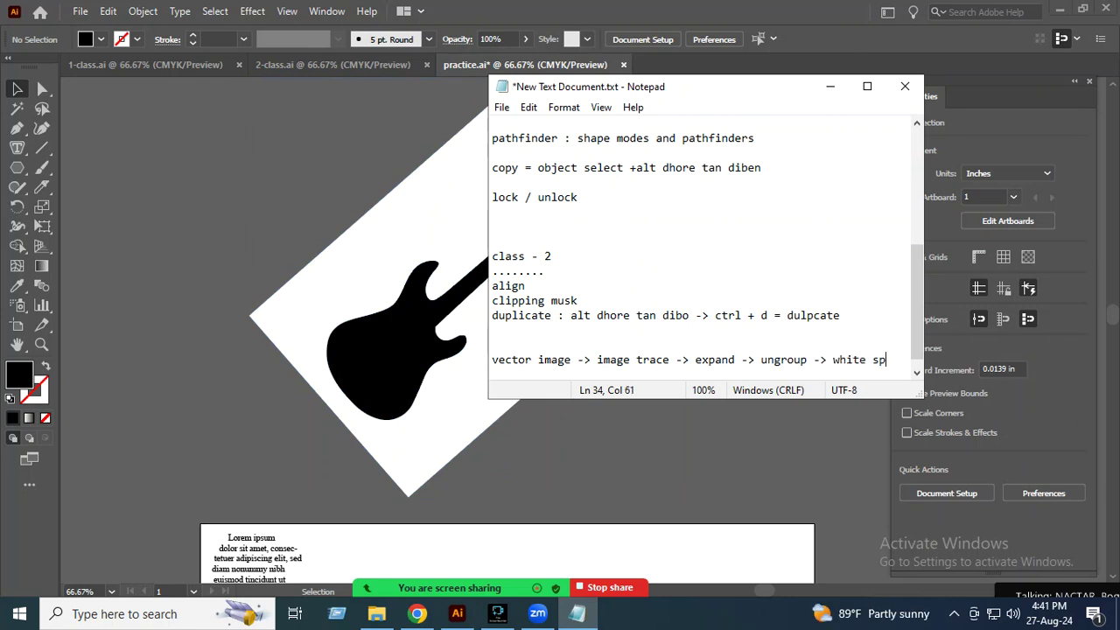
text(ace click then )
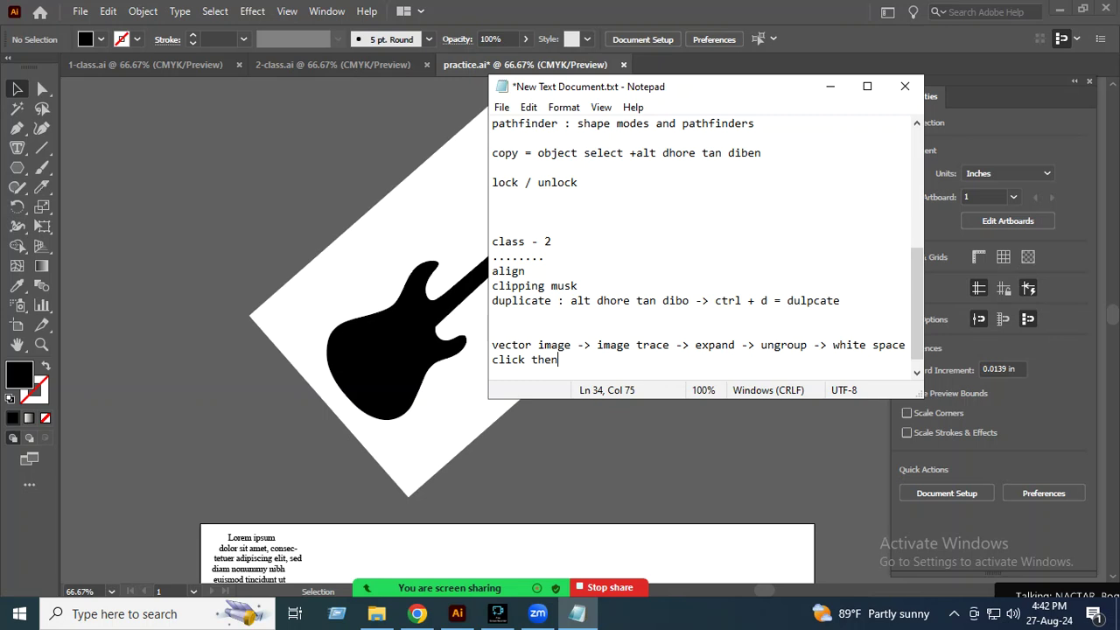
text(delete)
key(alt+Tab)
Step: Select and delete the white background, leaving only the black guitar silhouette
key(ctrl+a)
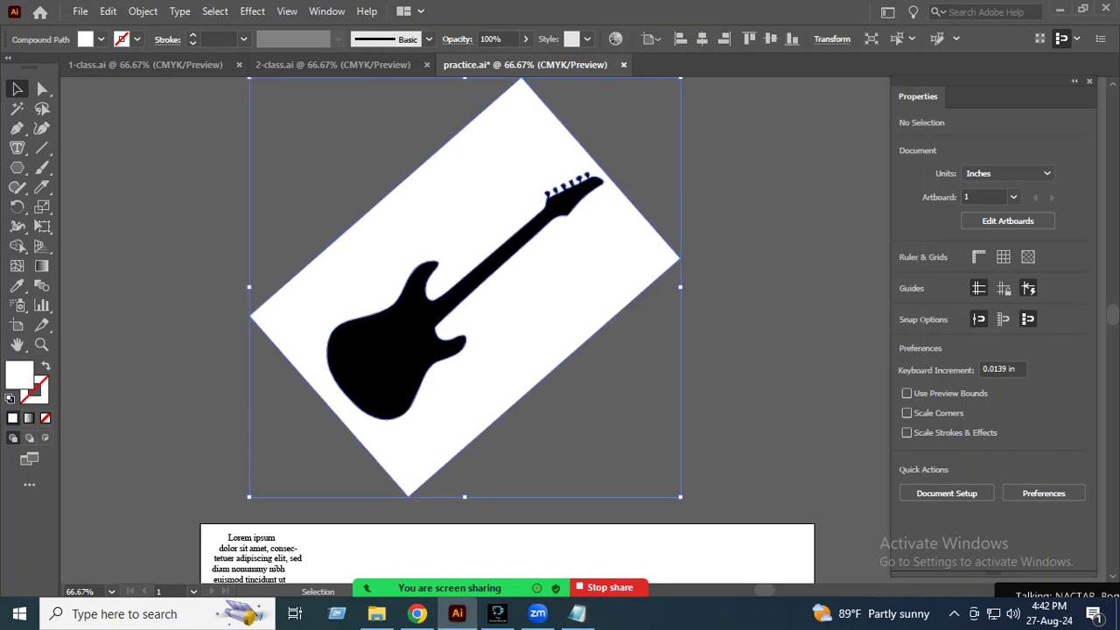
key(Delete)
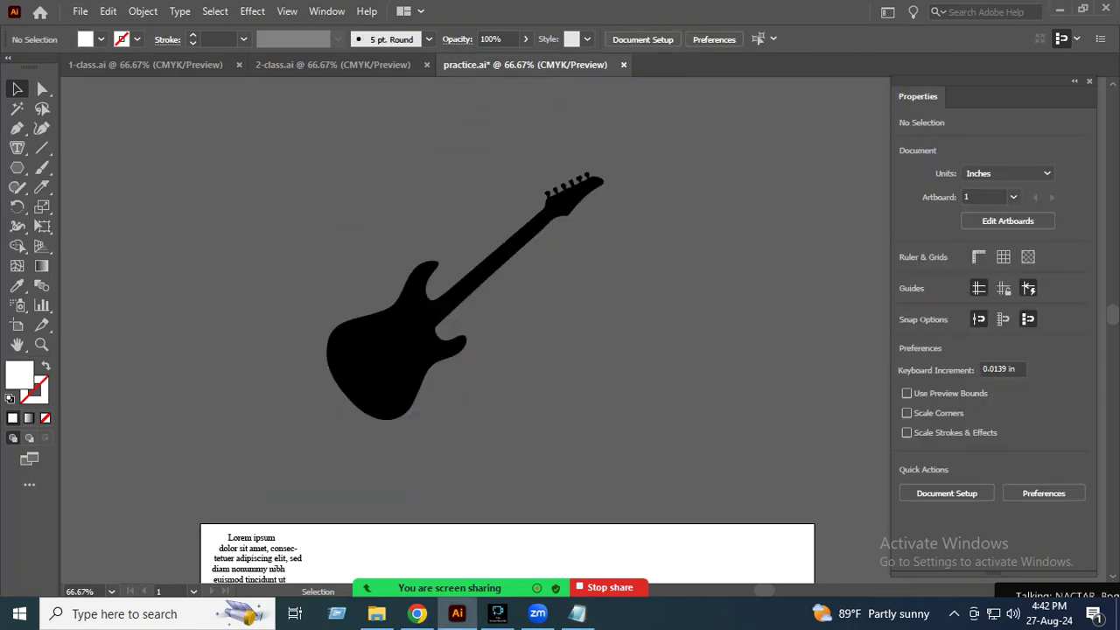
scroll(472, 333, down, 3)
Step: Move the guitar onto the artboard to the right of the Lorem text
drag(489, 149, 599, 479)
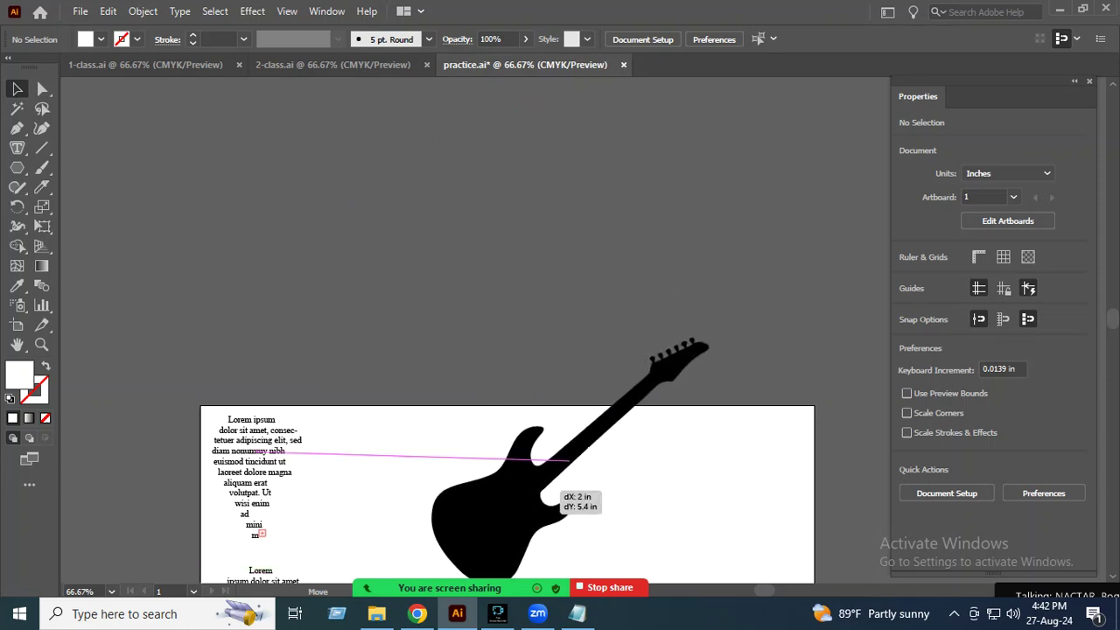
scroll(600, 479, down, 4)
scroll(508, 349, down, 3)
mouse_move(544, 322)
mouse_down()
mouse_move(528, 399)
mouse_move(538, 385)
mouse_up()
scroll(538, 385, down, 2)
drag(540, 337, 565, 354)
Step: Fill the guitar with an orange swatch and enlarge it from its top-left corner
click(906, 276)
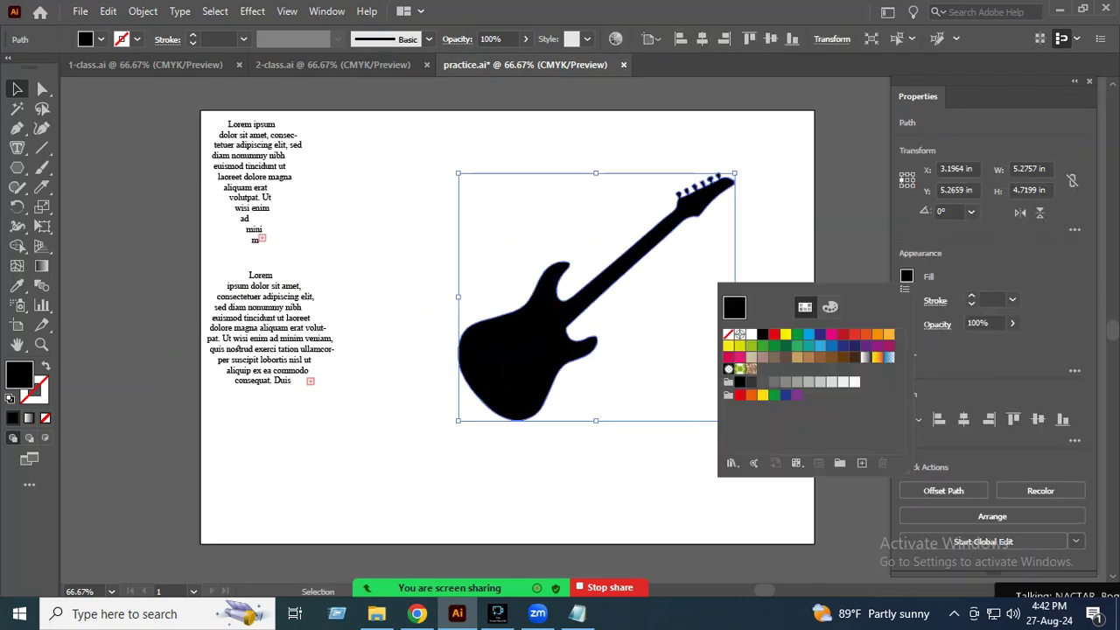
click(877, 334)
key(Escape)
click(906, 275)
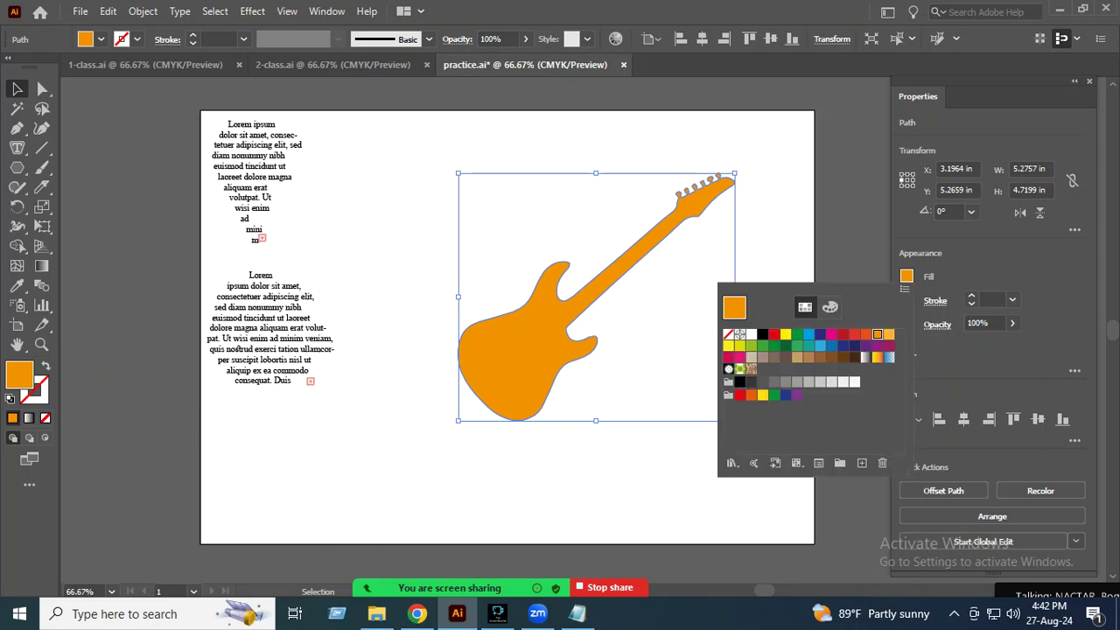
click(819, 334)
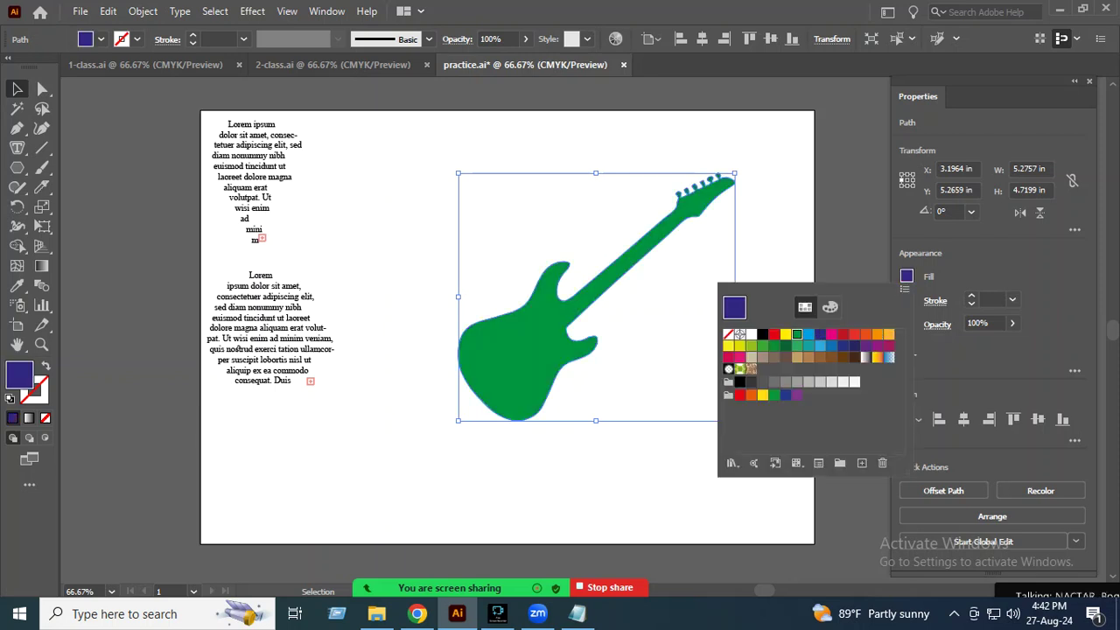
click(843, 345)
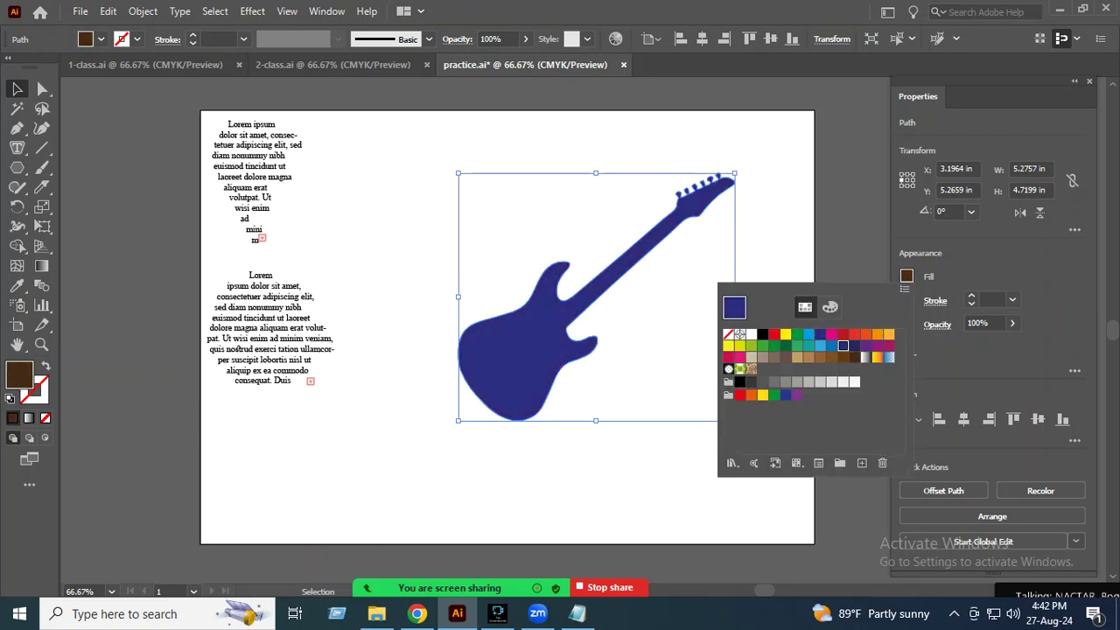
click(865, 334)
key(Escape)
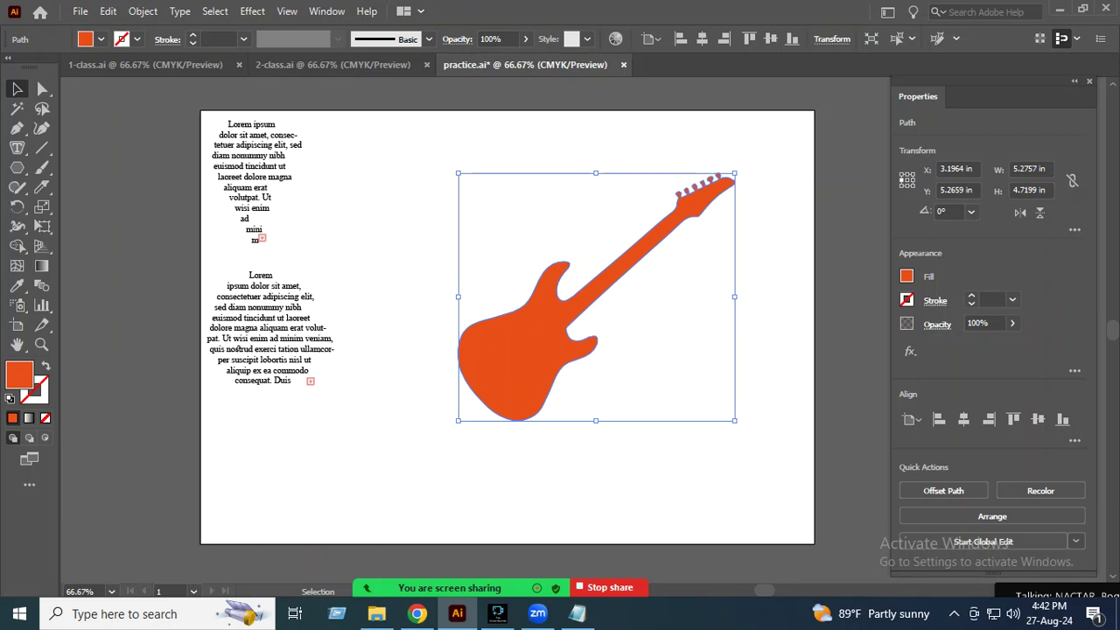
drag(458, 173, 420, 137)
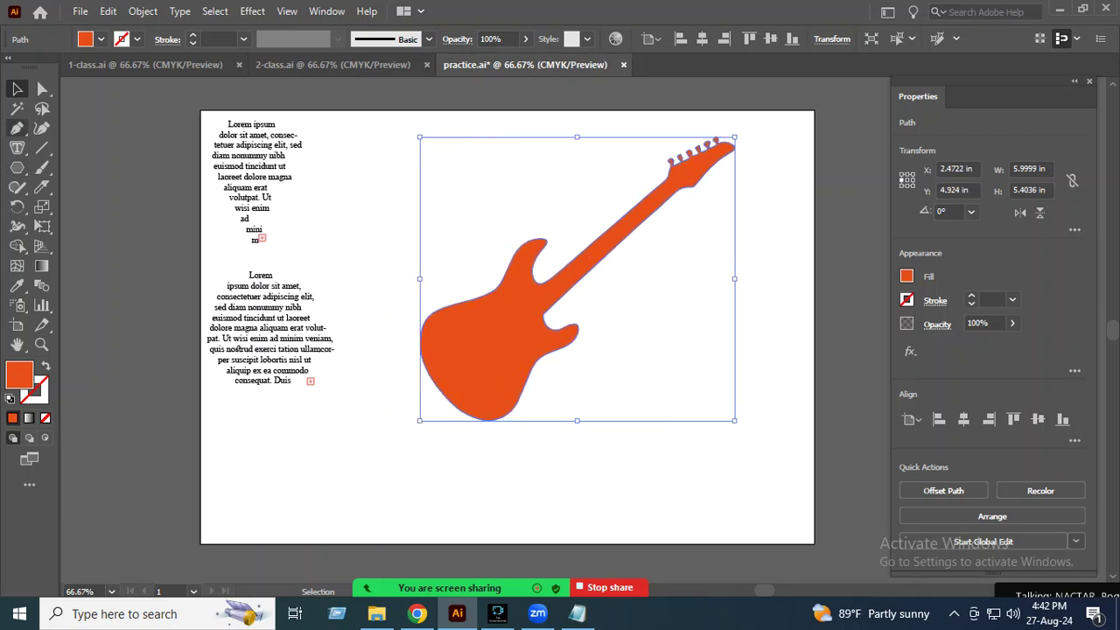
Step: Fill the guitar path with Lorem ipsum area type using the Area Type Tool
drag(17, 146, 98, 167)
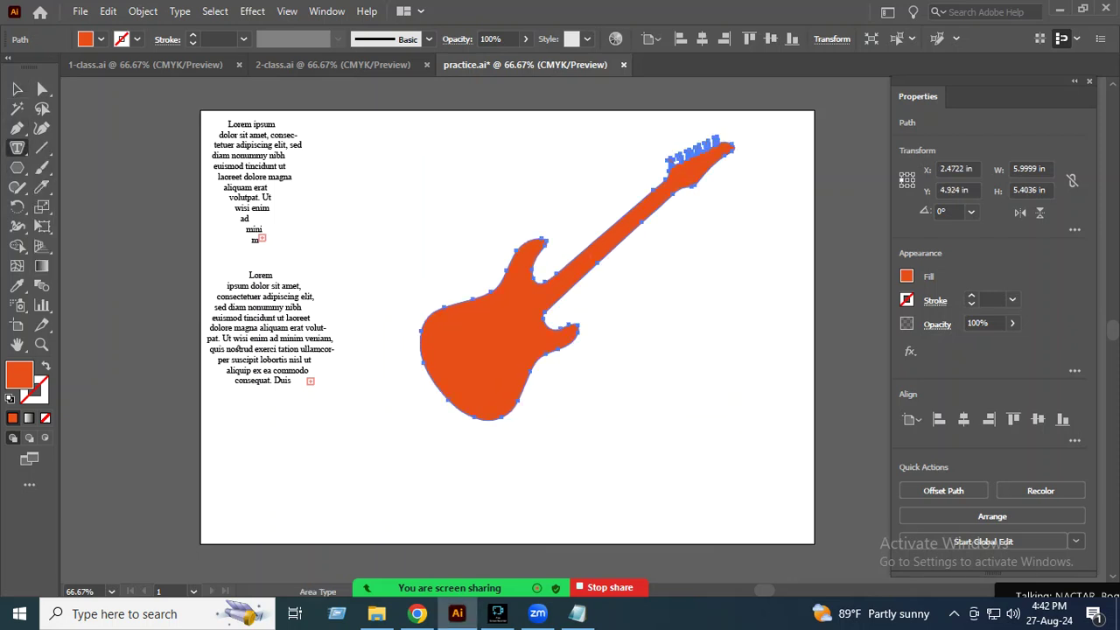
click(464, 300)
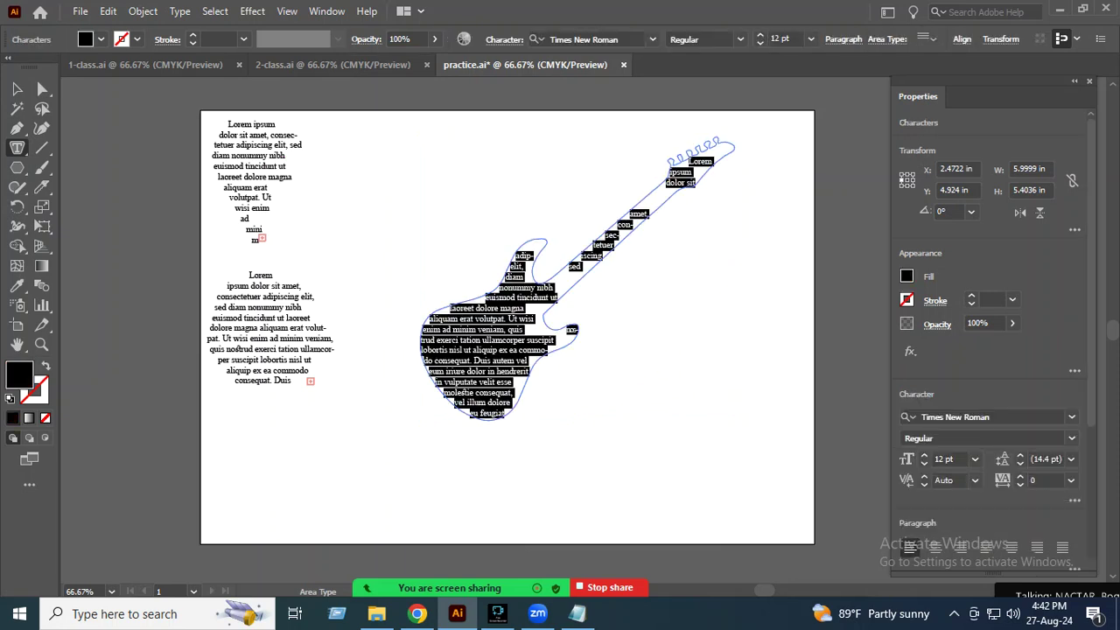
key(Escape)
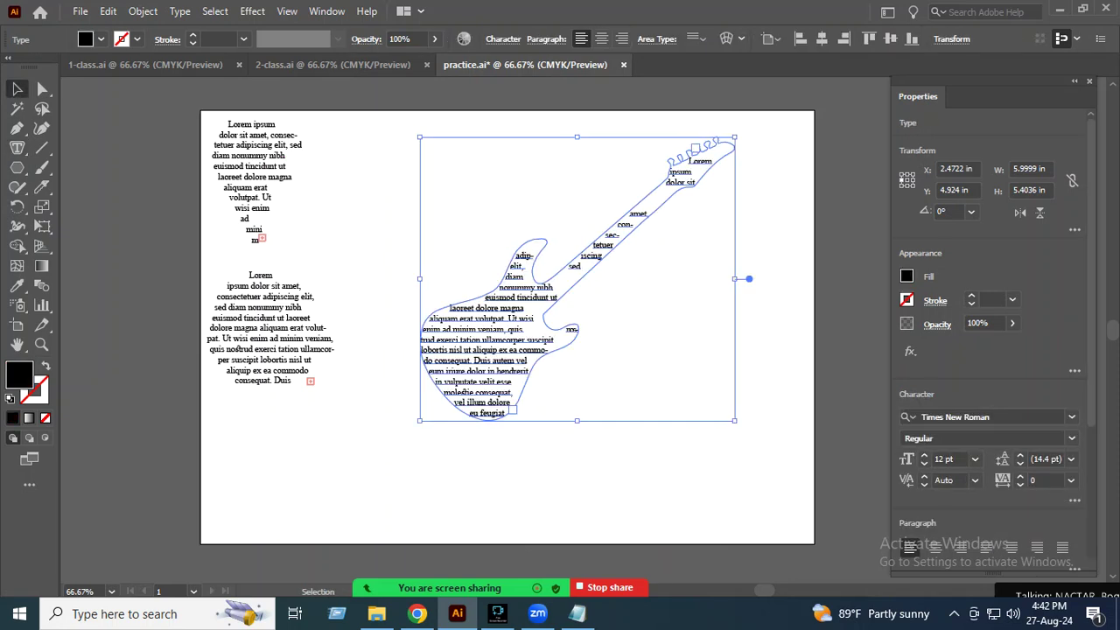
key(ctrl+shift+a)
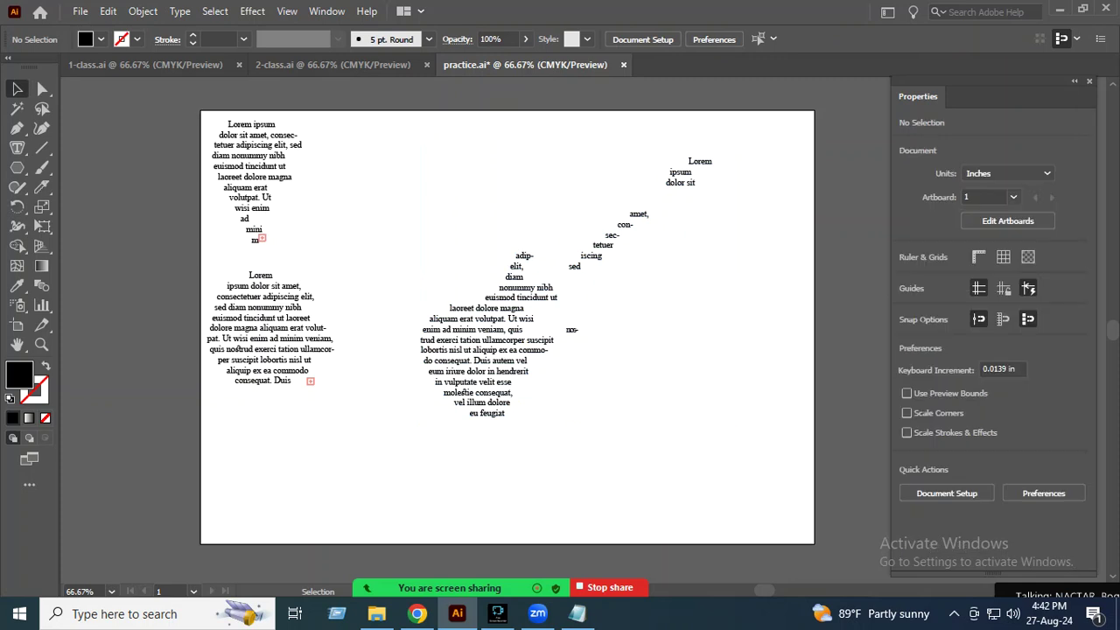
click(486, 346)
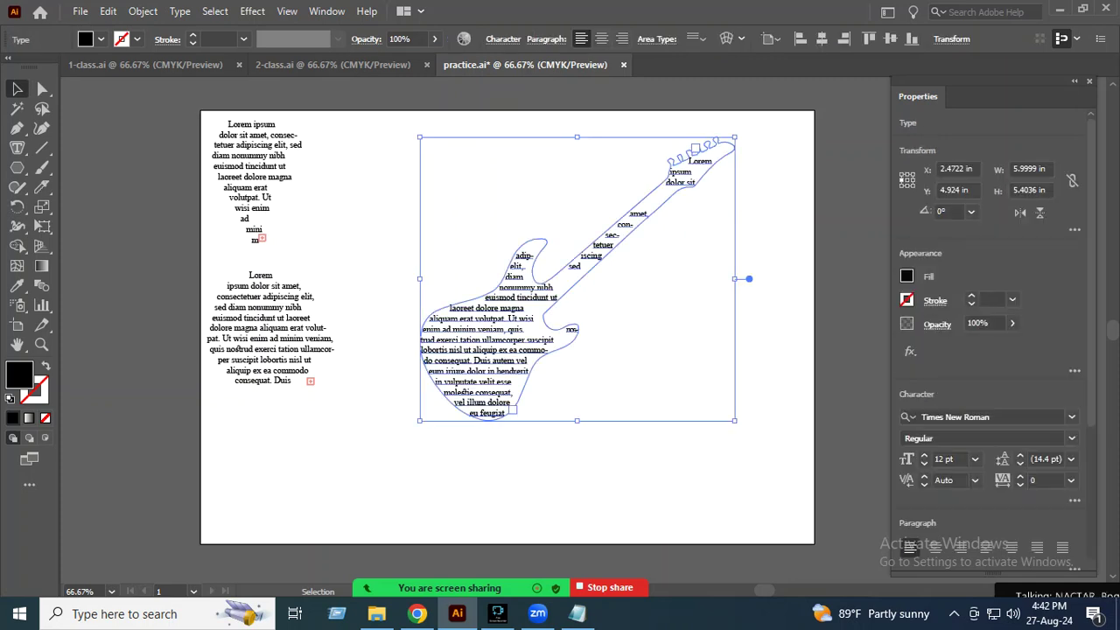
key(ctrl+shift+a)
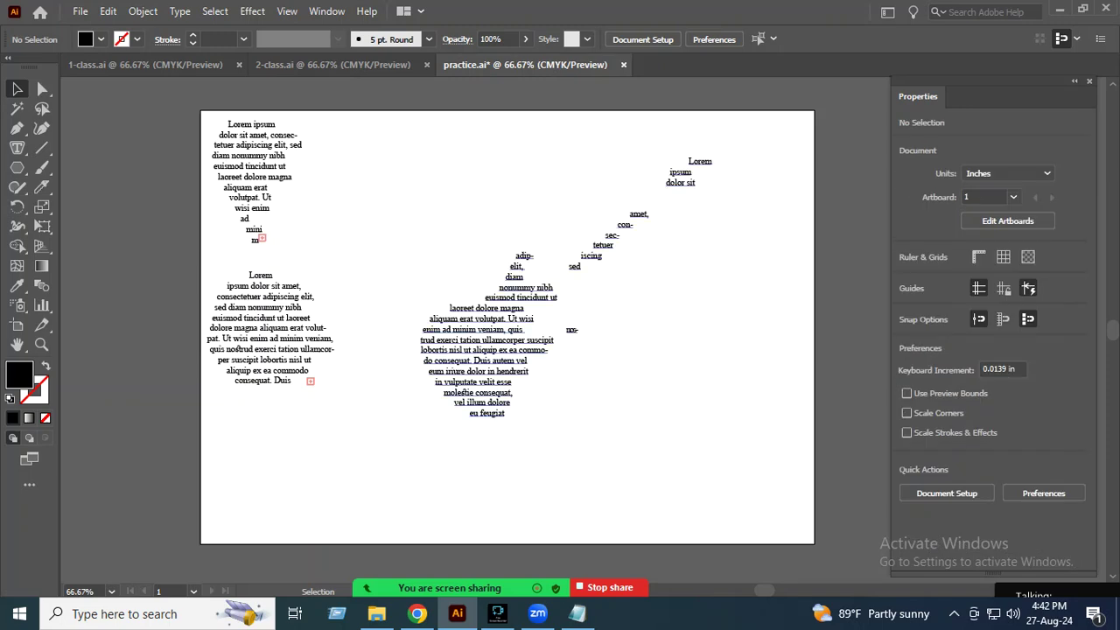
Step: Move the guitar-shaped text to the artboard's lower-left, then go back to Chrome
drag(504, 365, 360, 458)
key(ctrl+shift+a)
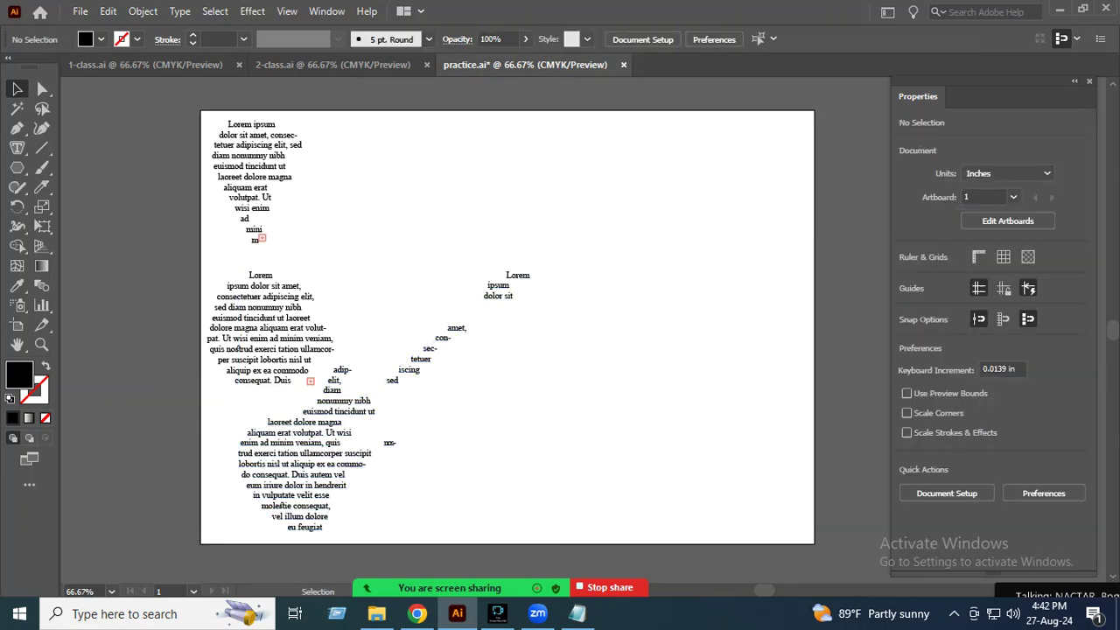
key(alt+Tab)
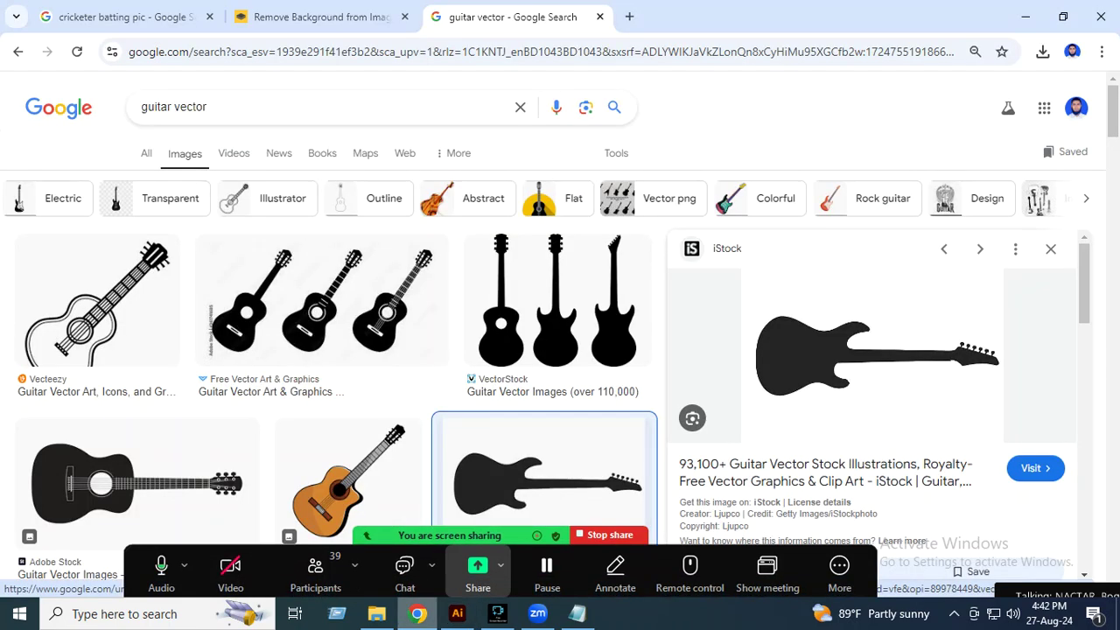
Step: Search Google Images for 'bottle vector'
click(201, 107)
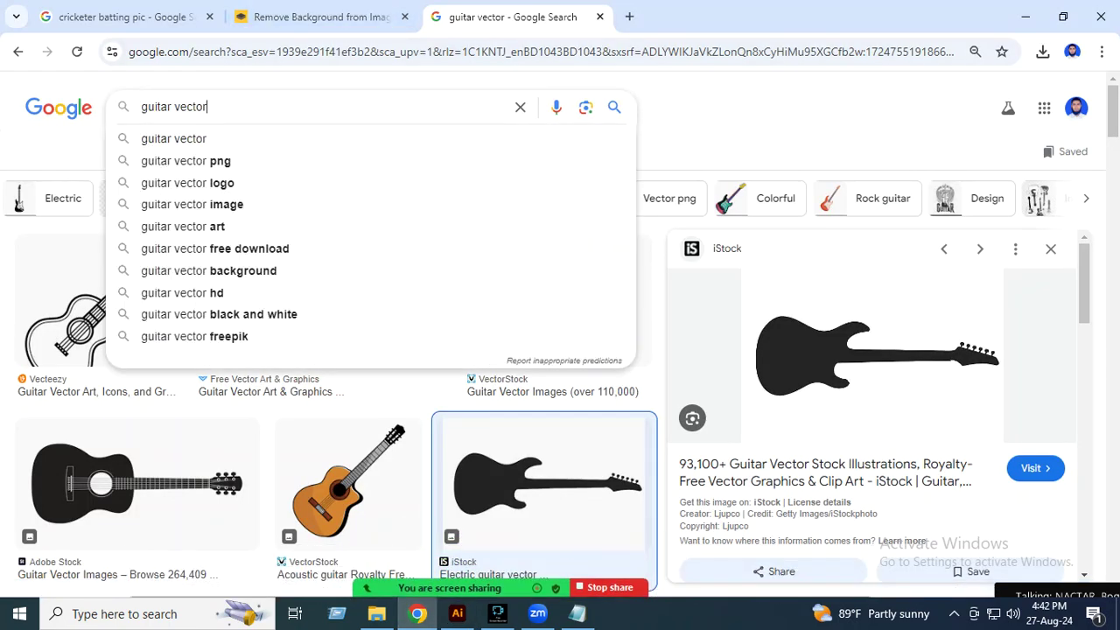
key(ctrl+a)
text(bott)
key(BackSpace)
text(le)
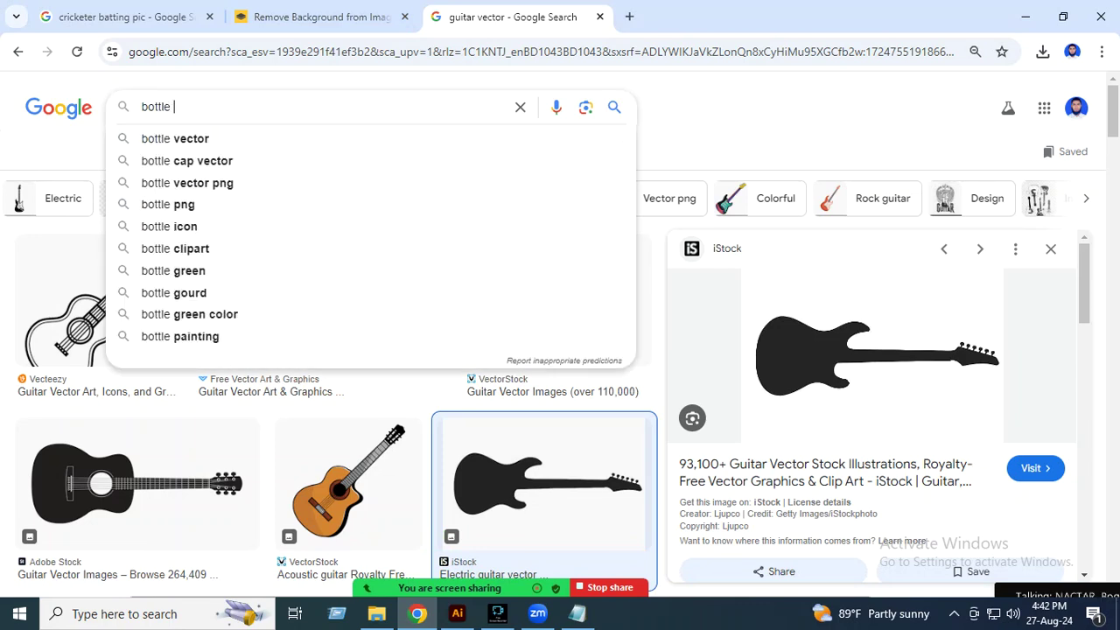
key(Down)
key(Return)
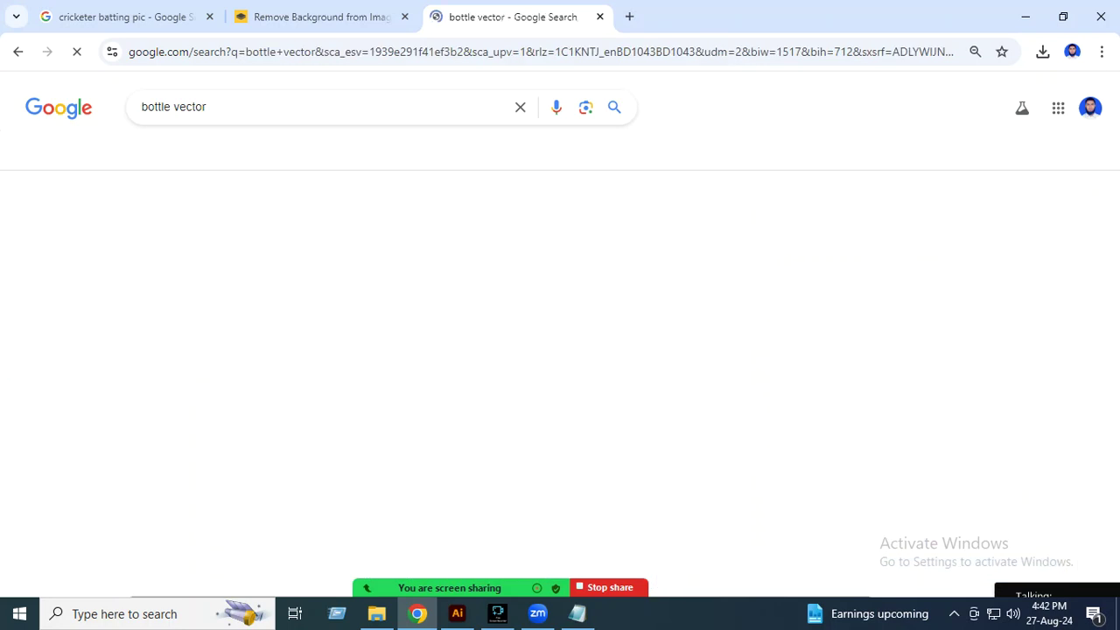
Step: Preview the Pixabay black beer bottle and copy the image
scroll(559, 333, down, 1)
scroll(65, 473, down, 5)
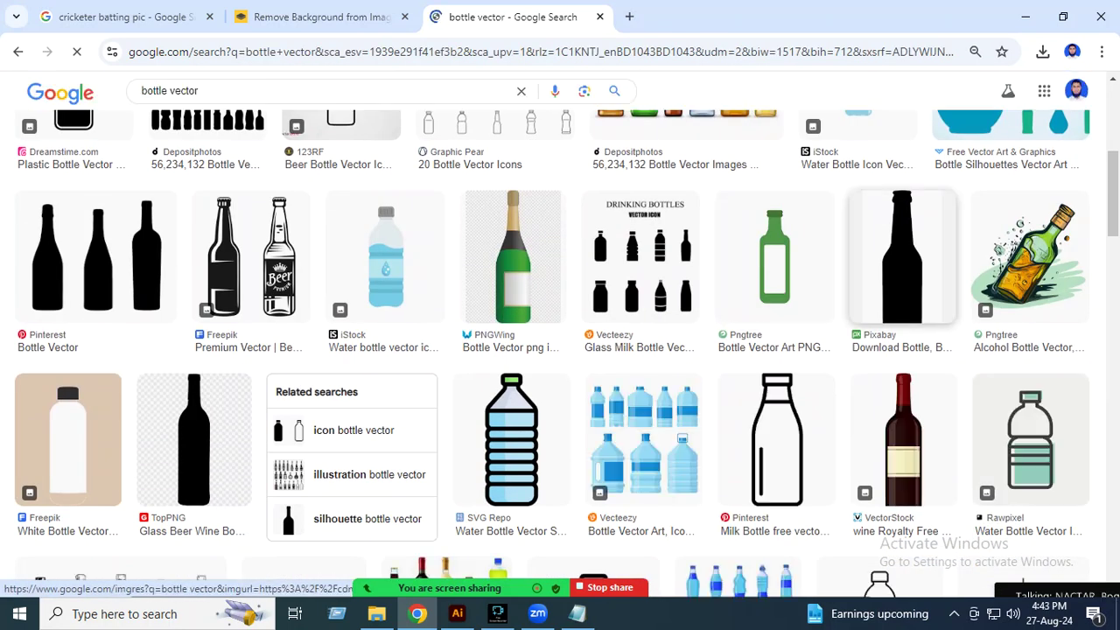
click(900, 262)
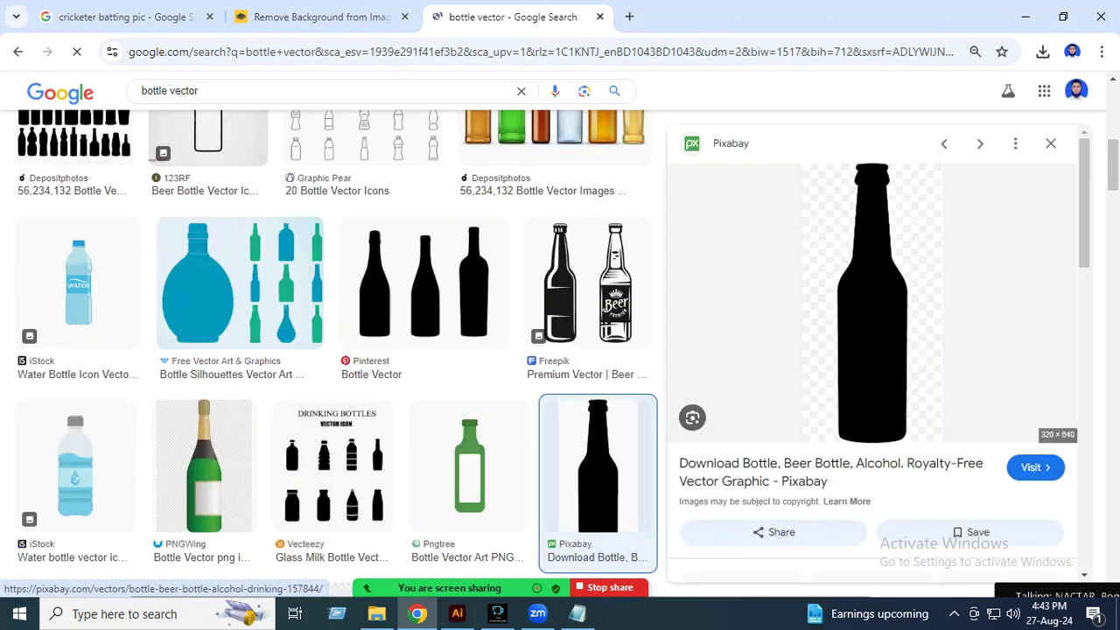
right_click(890, 253)
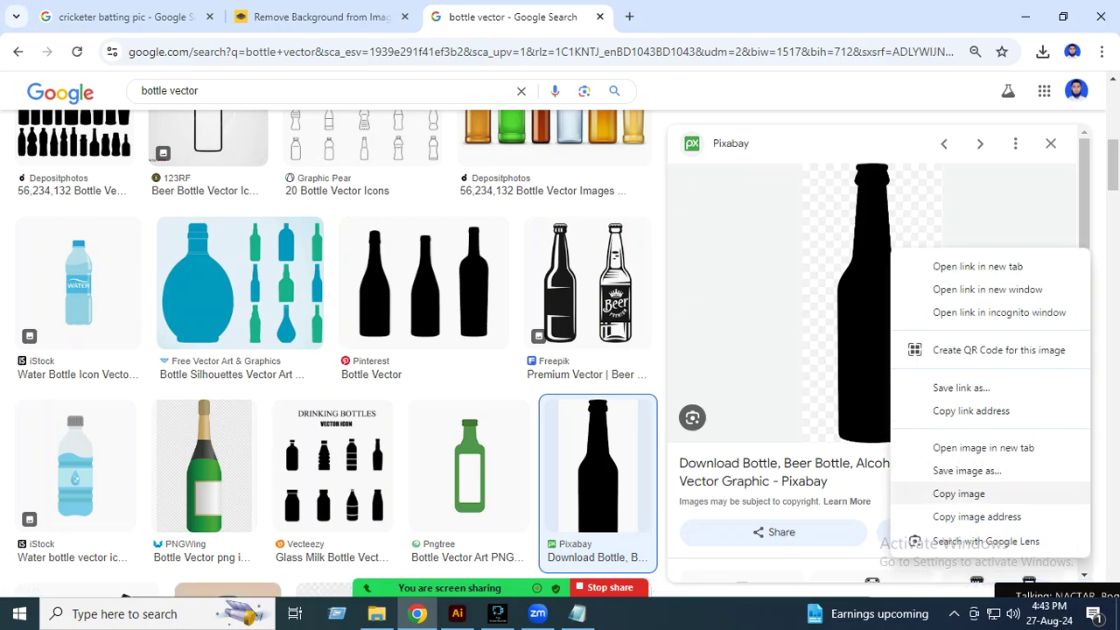
click(957, 494)
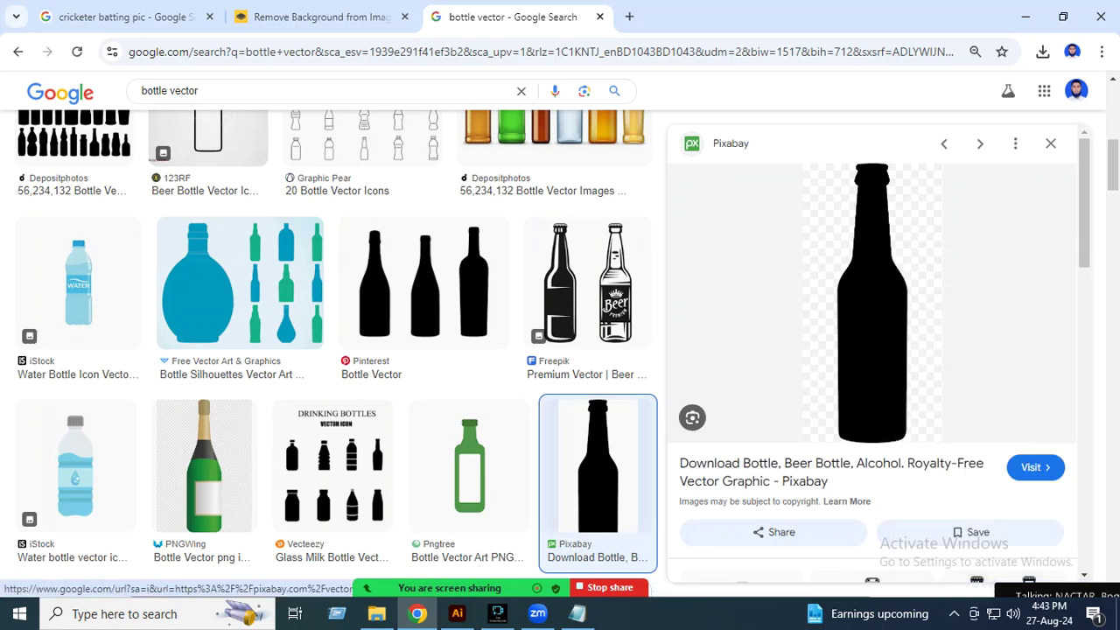
Step: Paste the bottle into Illustrator, delete it, and return to the bottle results
click(456, 613)
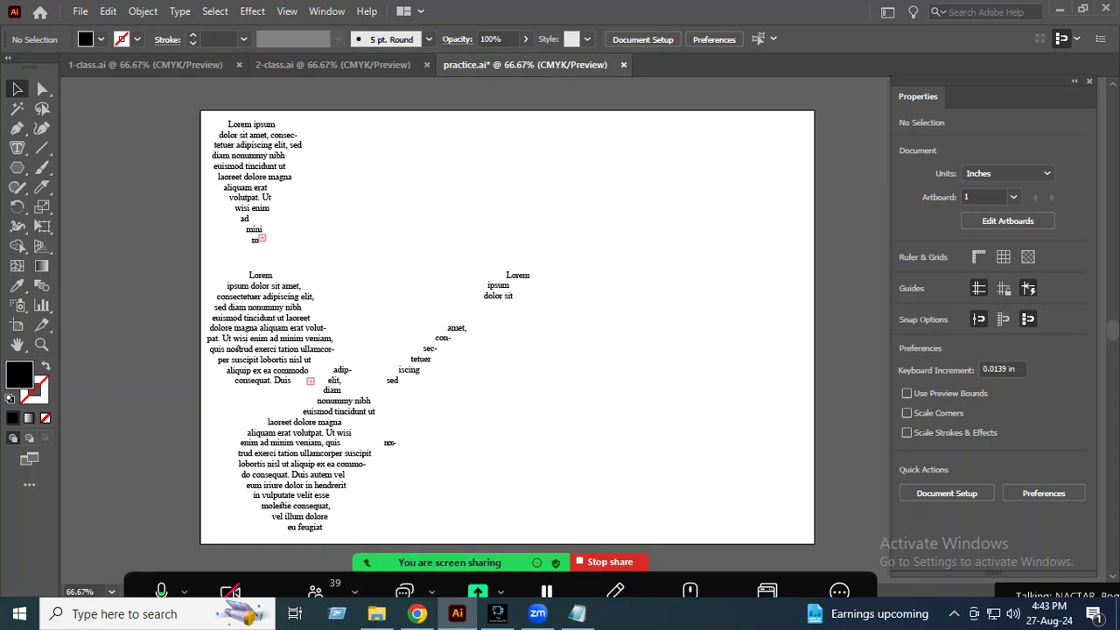
scroll(507, 324, up, 5)
key(ctrl+v)
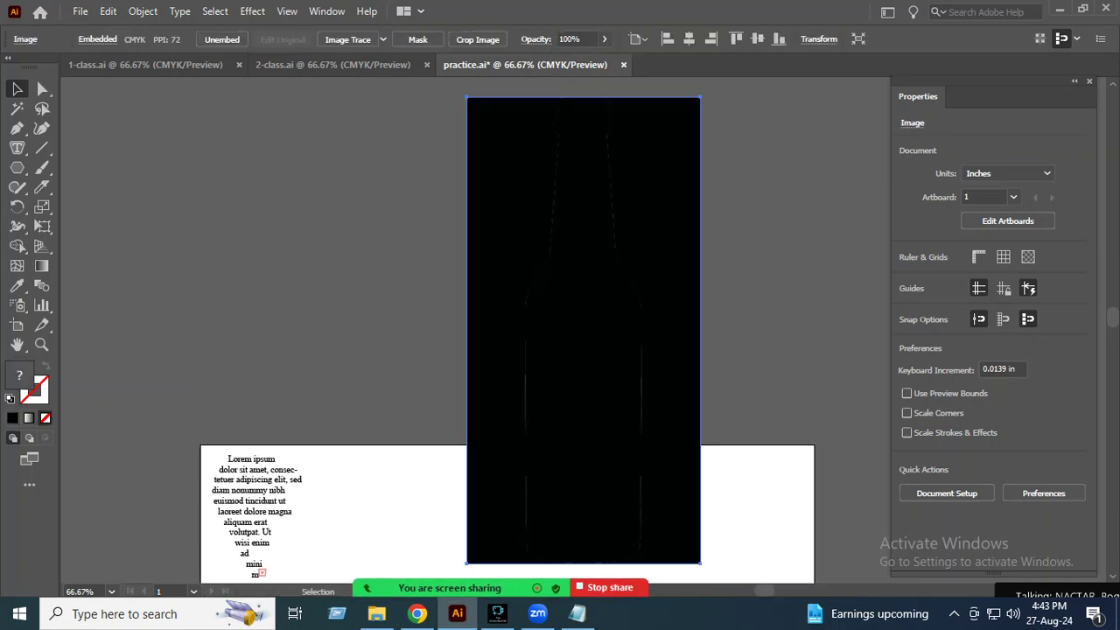
mouse_move(681, 300)
mouse_down()
mouse_move(556, 288)
mouse_move(569, 285)
mouse_up()
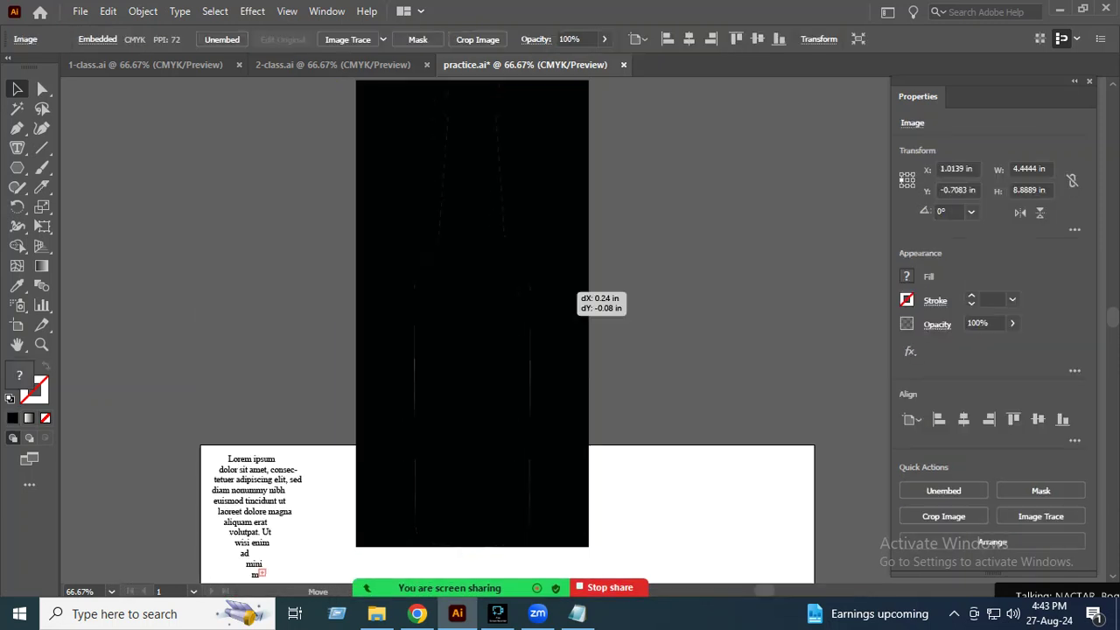
key(Delete)
key(alt+Tab)
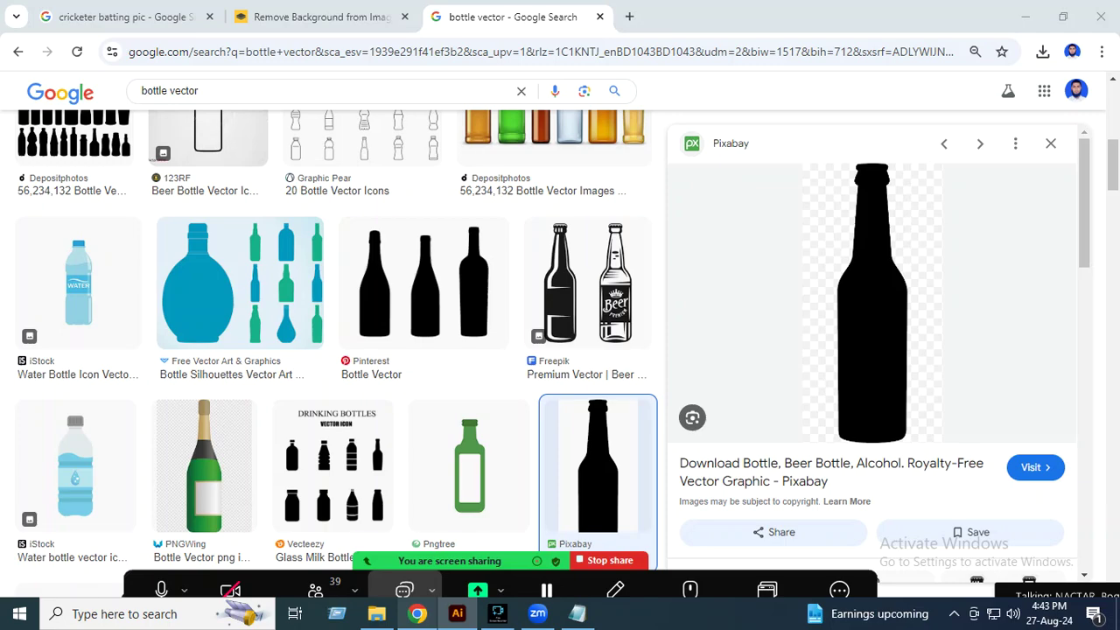
Step: Copy the Adobe Stock beer bottle image and return to practice.ai in Illustrator
scroll(225, 167, down, 4)
scroll(225, 167, down, 1)
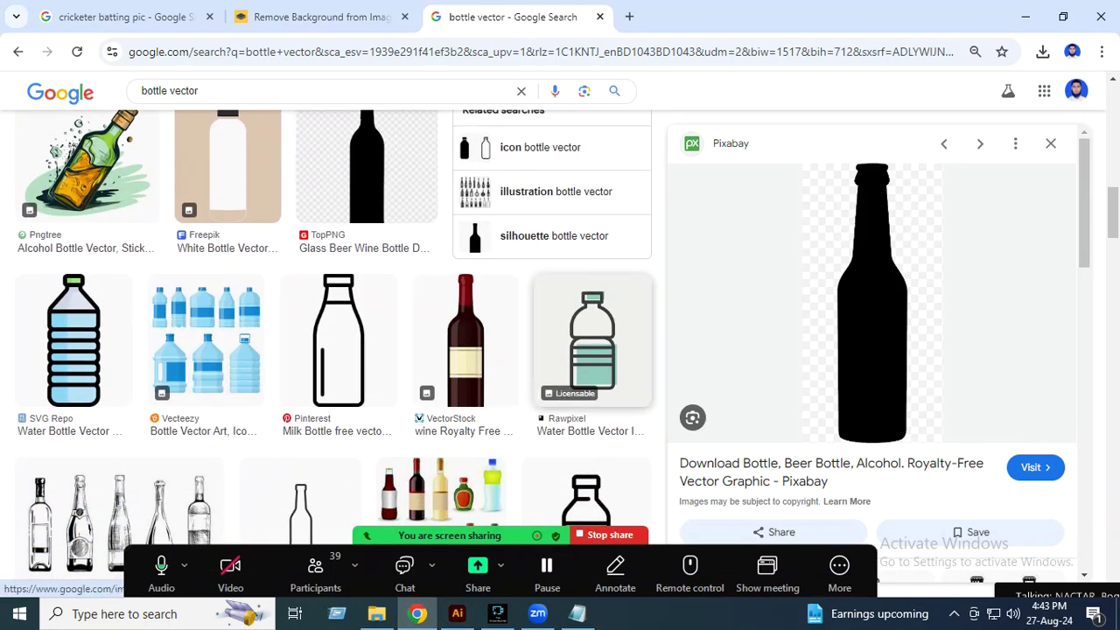
scroll(225, 247, down, 3)
scroll(225, 246, up, 5)
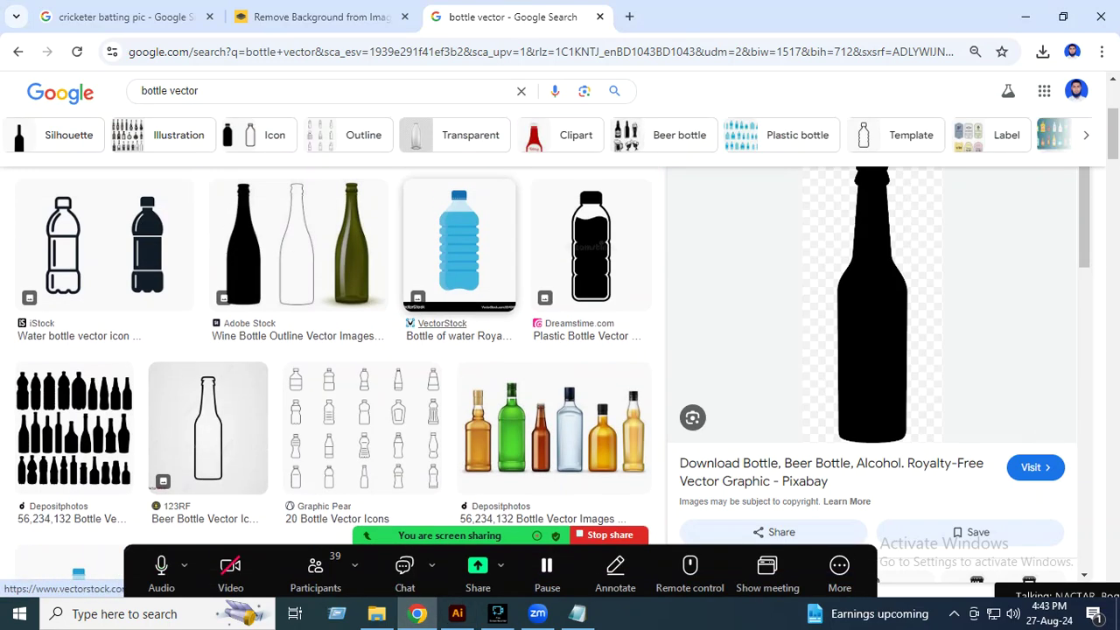
scroll(586, 254, down, 2)
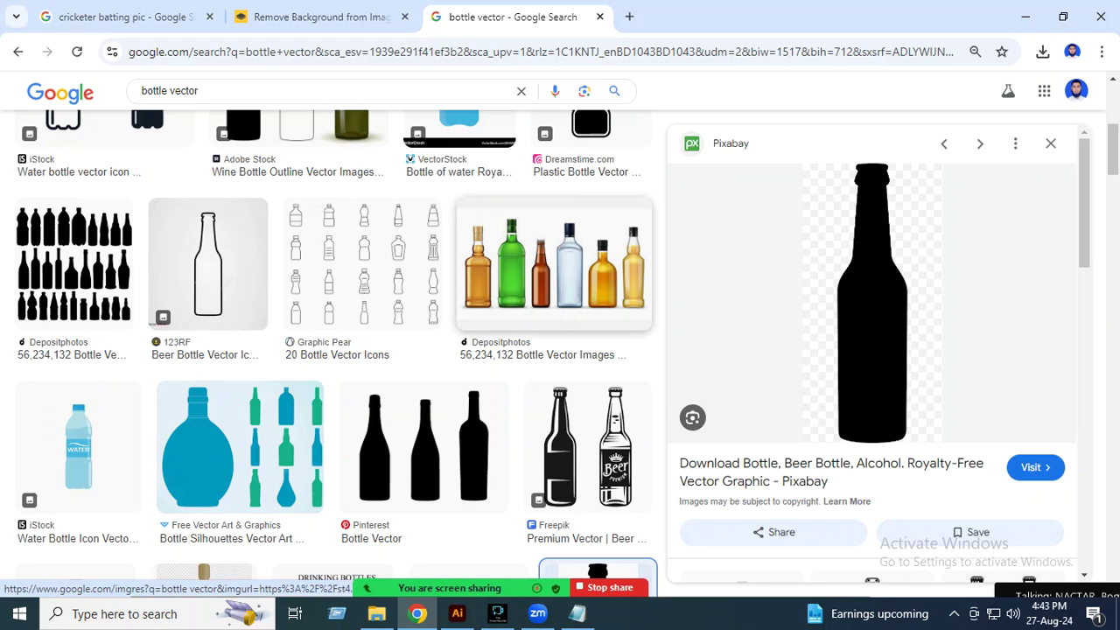
scroll(394, 350, down, 2)
scroll(871, 350, down, 3)
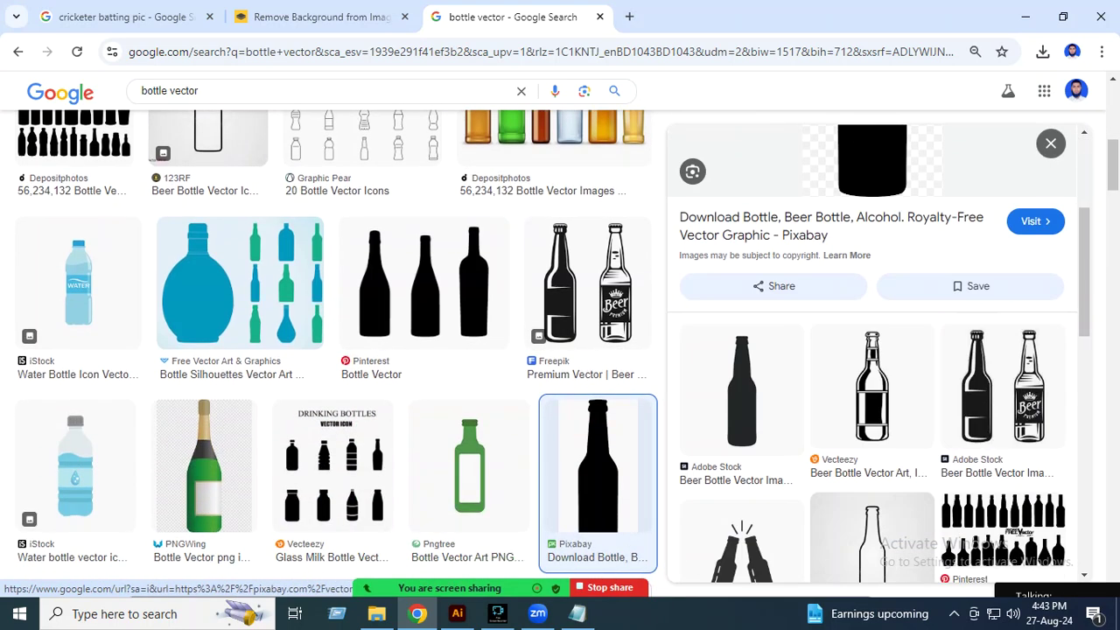
click(742, 389)
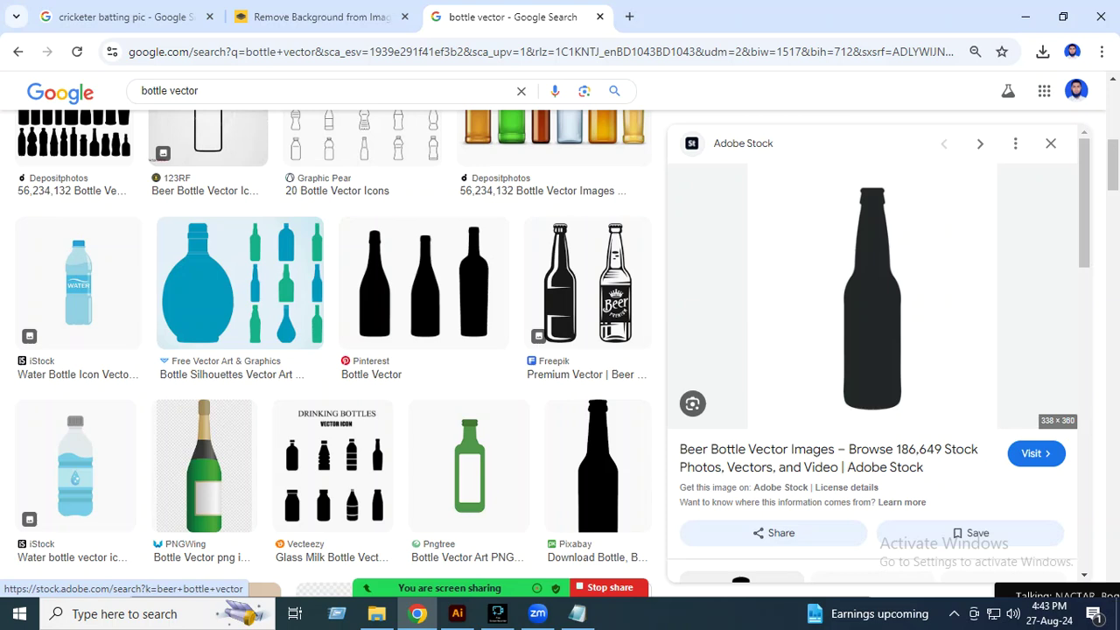
right_click(833, 243)
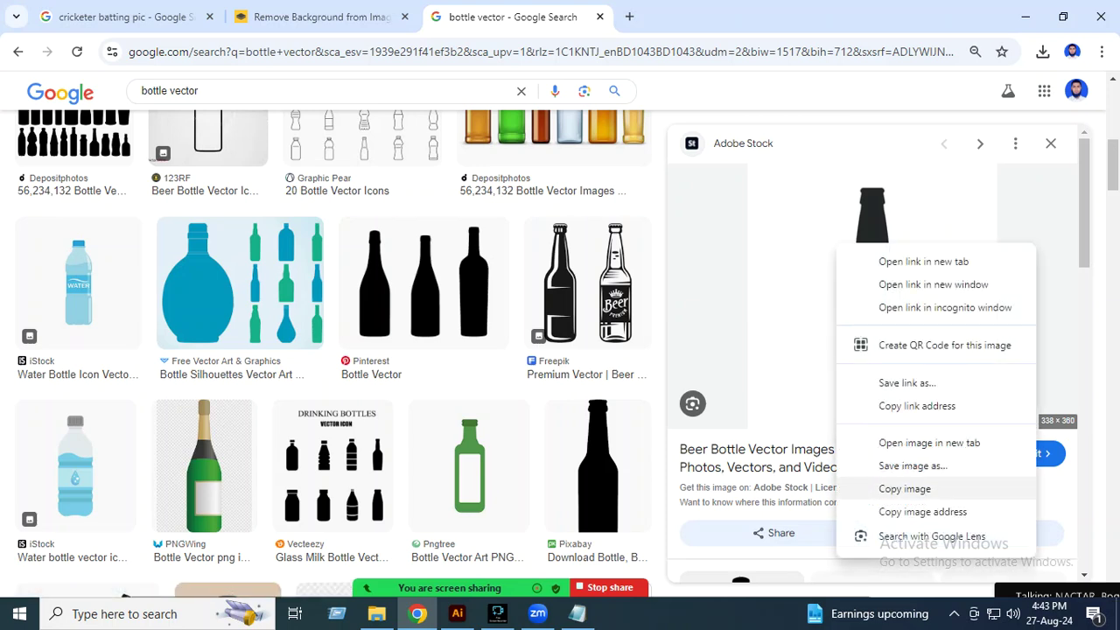
click(884, 488)
click(456, 613)
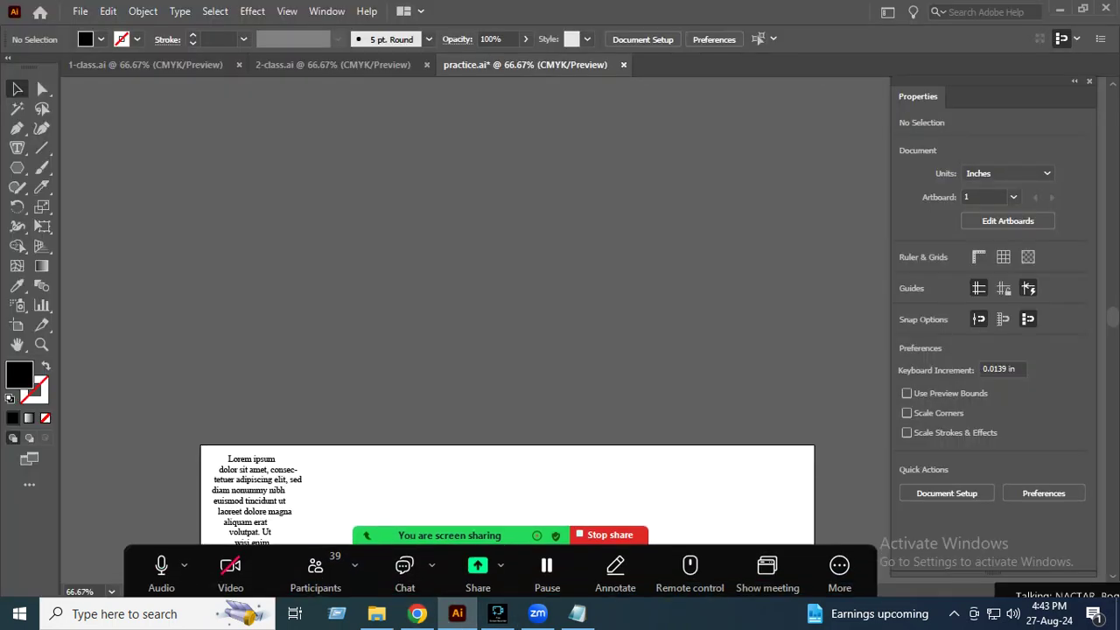
Step: Paste the beer bottle image and position it near the artboard, checking the class notes
key(ctrl+v)
drag(659, 335, 604, 224)
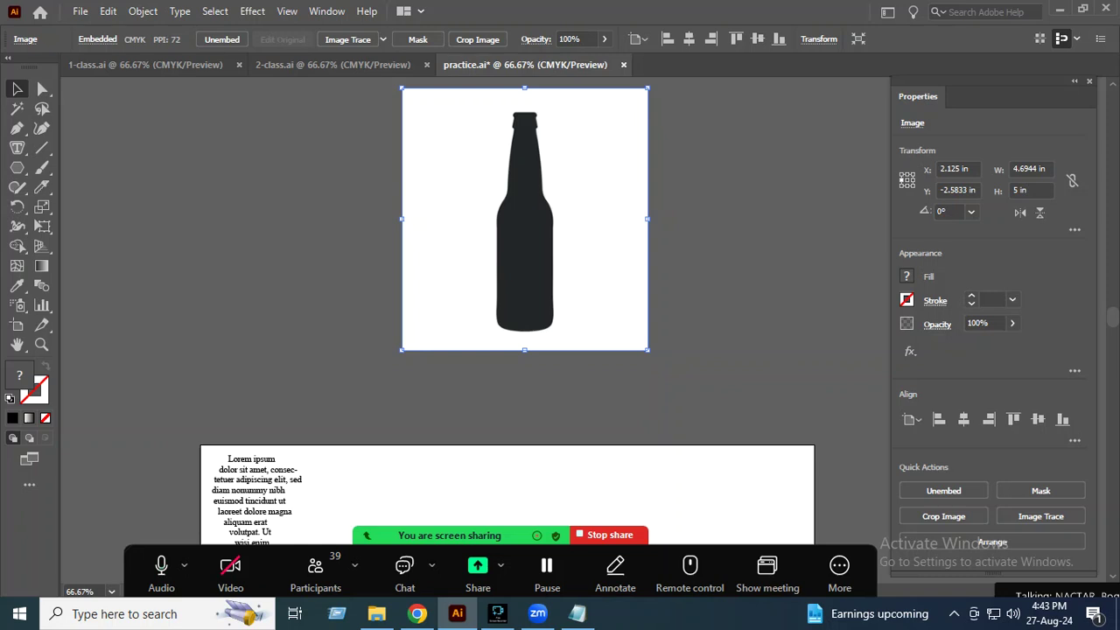
drag(601, 275, 583, 321)
click(577, 613)
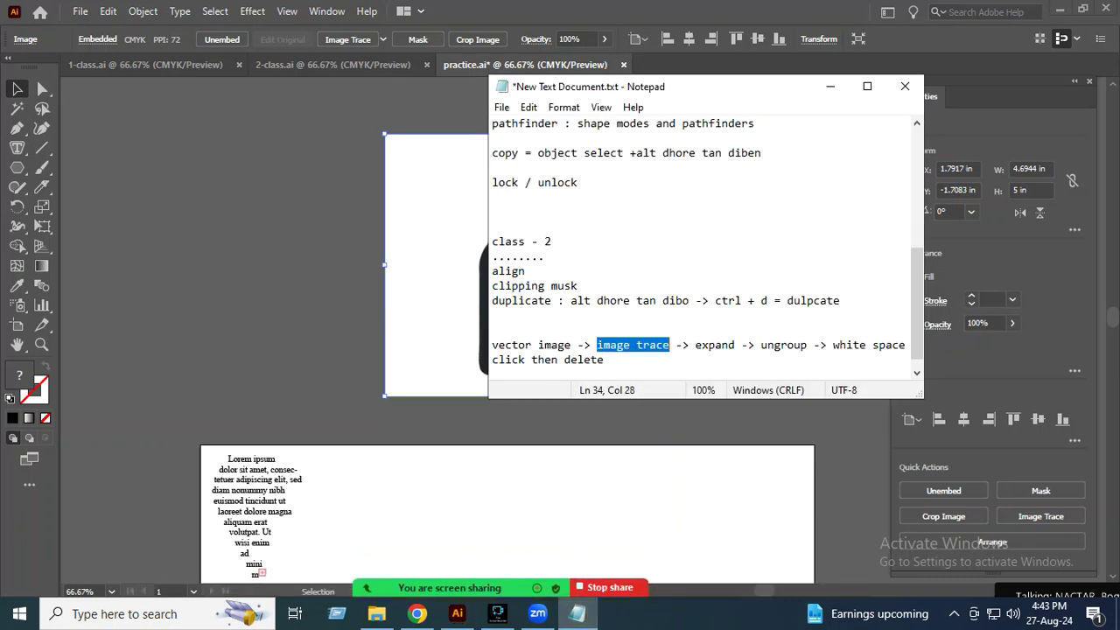
click(577, 613)
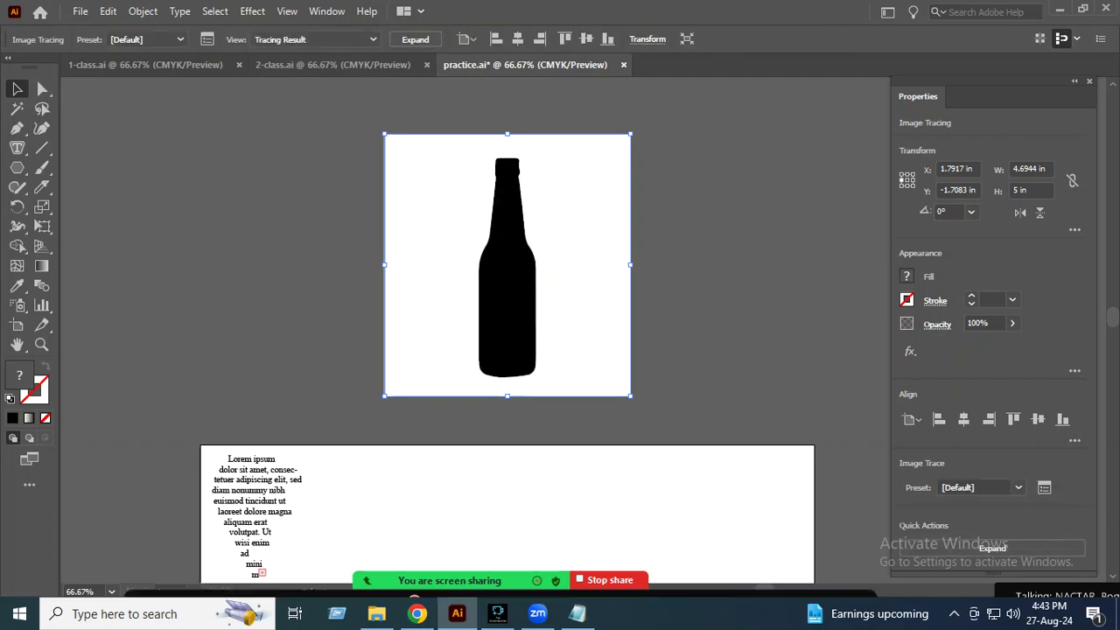
click(577, 613)
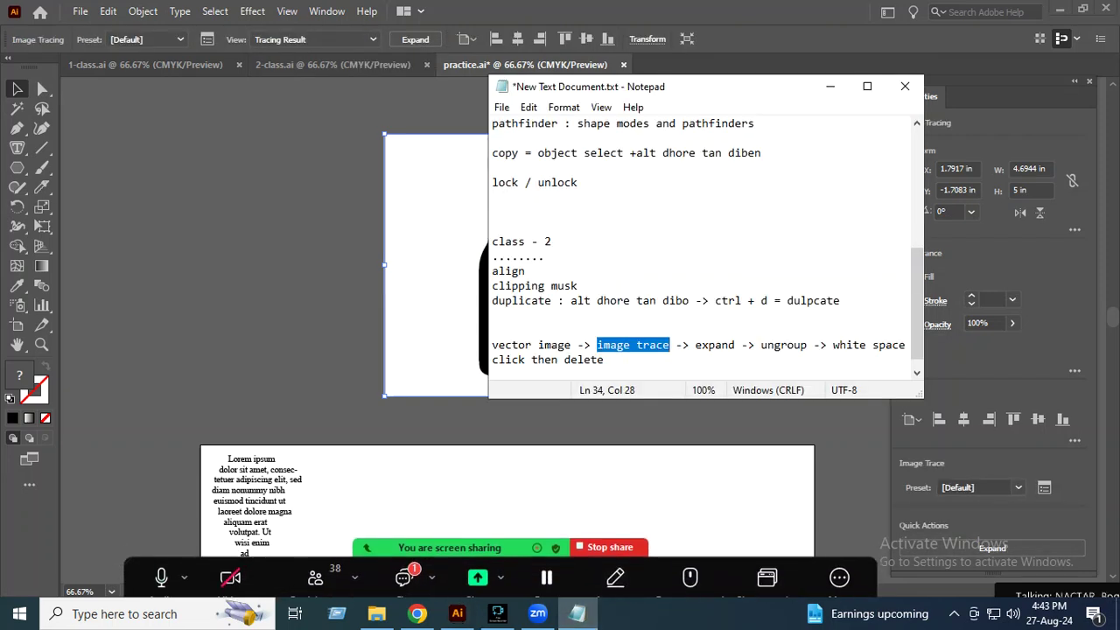
click(577, 613)
Step: Expand the traced bottle into paths and ungroup it
click(993, 548)
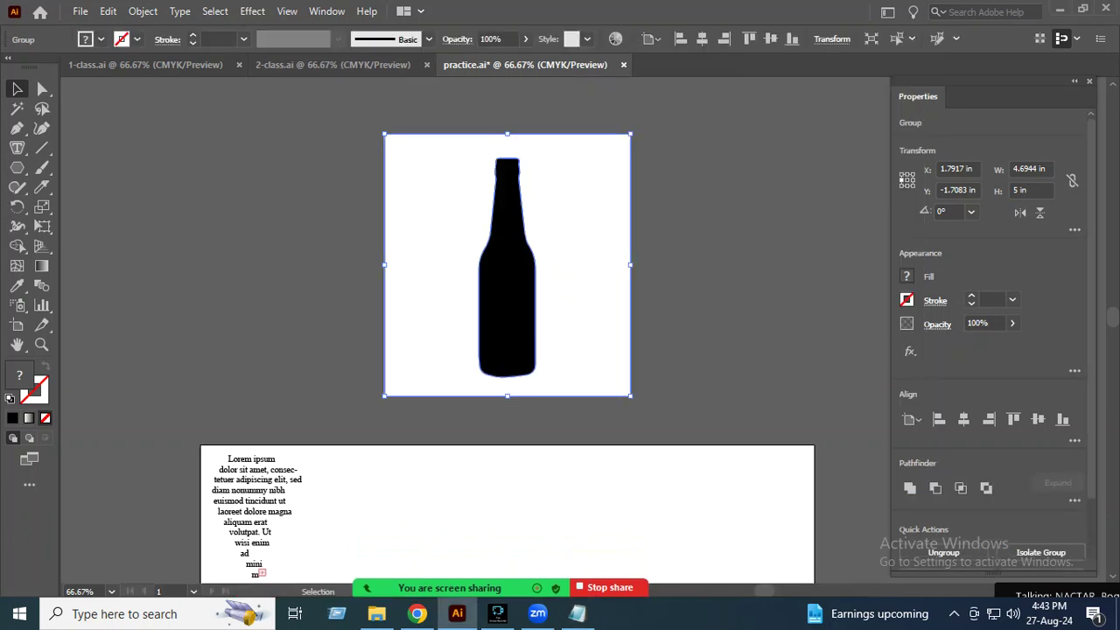
click(577, 613)
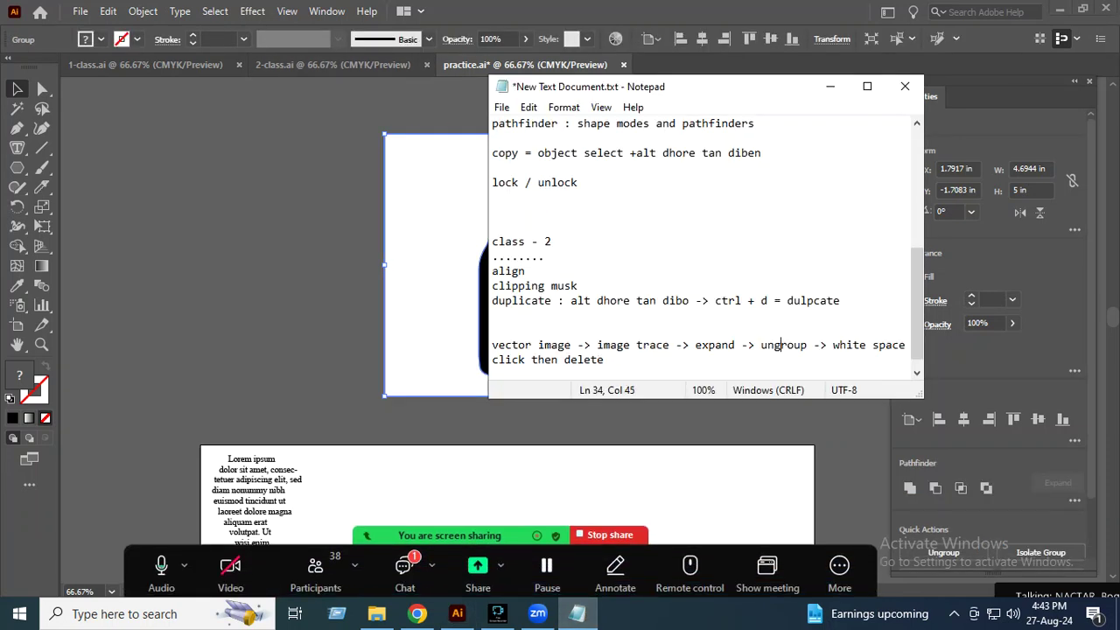
click(578, 613)
right_click(457, 243)
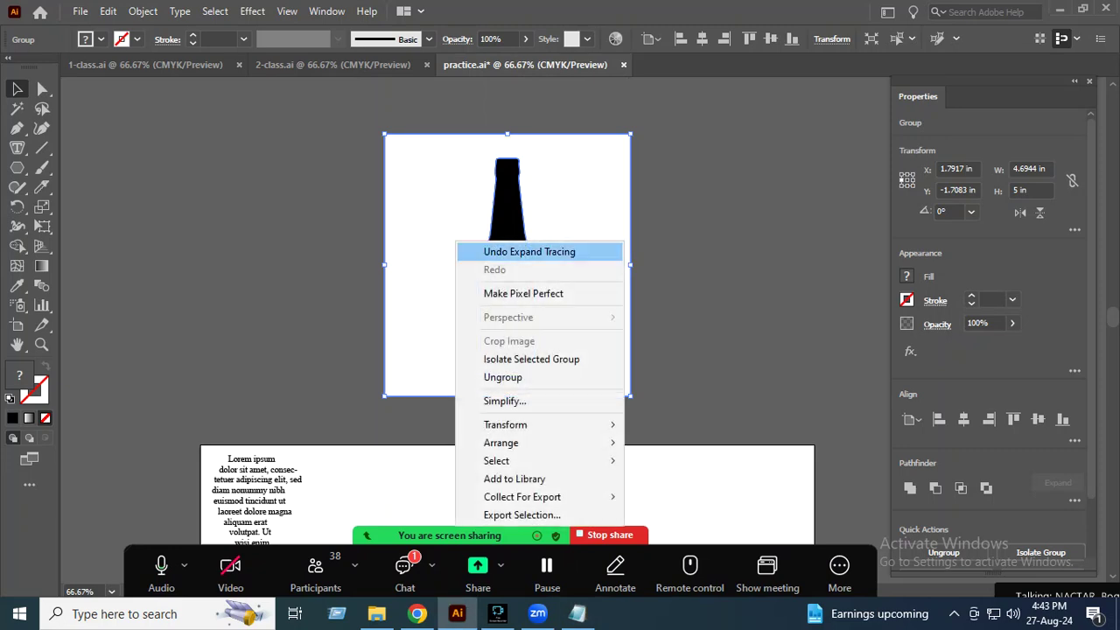
click(503, 377)
click(525, 420)
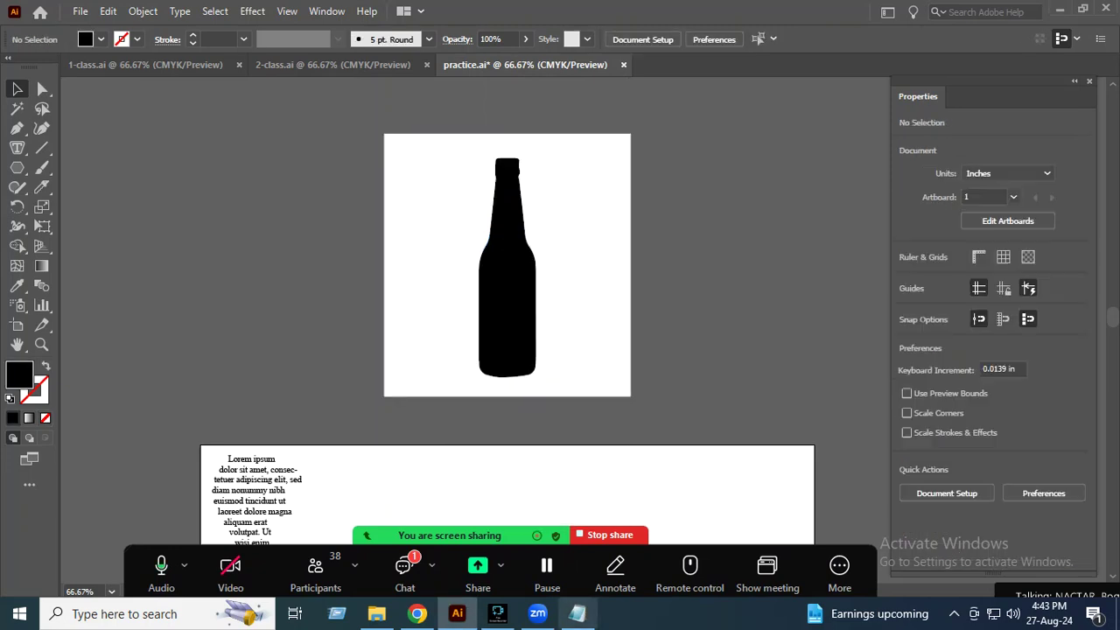
Step: Check the notes again, then select the white background around the bottle
click(577, 613)
scroll(700, 253, down, 1)
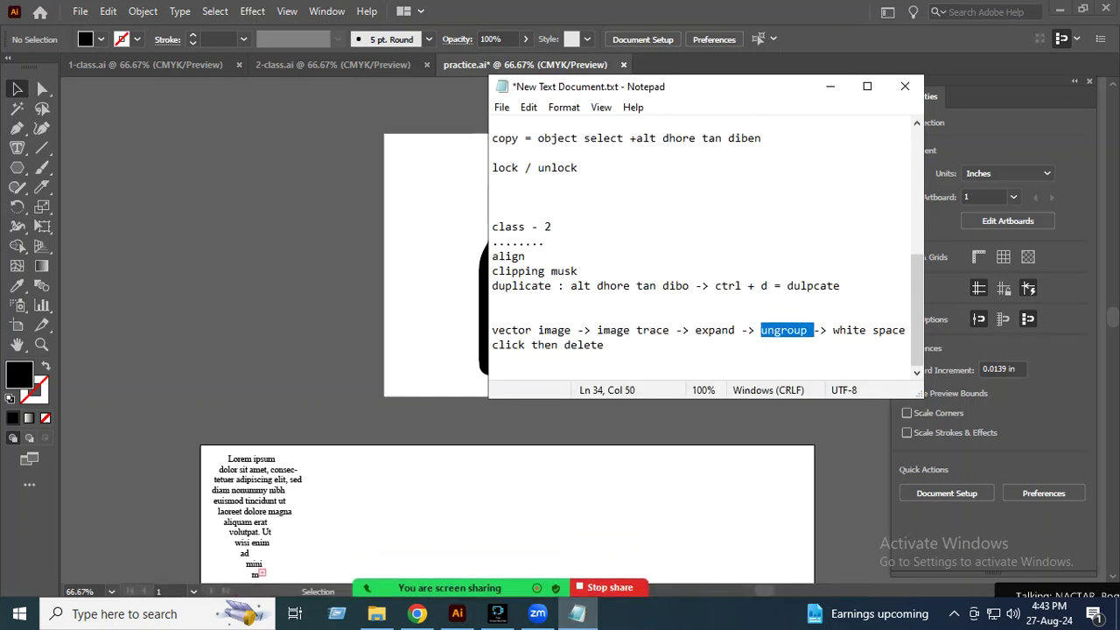
click(577, 613)
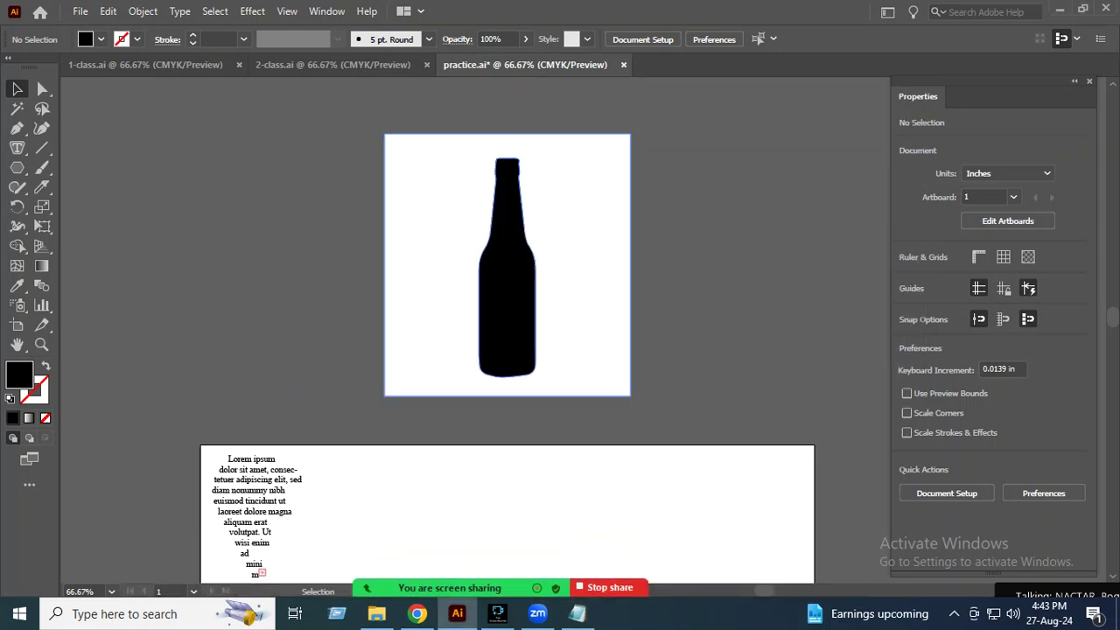
click(428, 219)
Step: Delete the white background and move the bottle onto the artboard beside the text
key(Delete)
scroll(525, 263, down, 1)
drag(528, 224, 638, 457)
scroll(638, 458, down, 3)
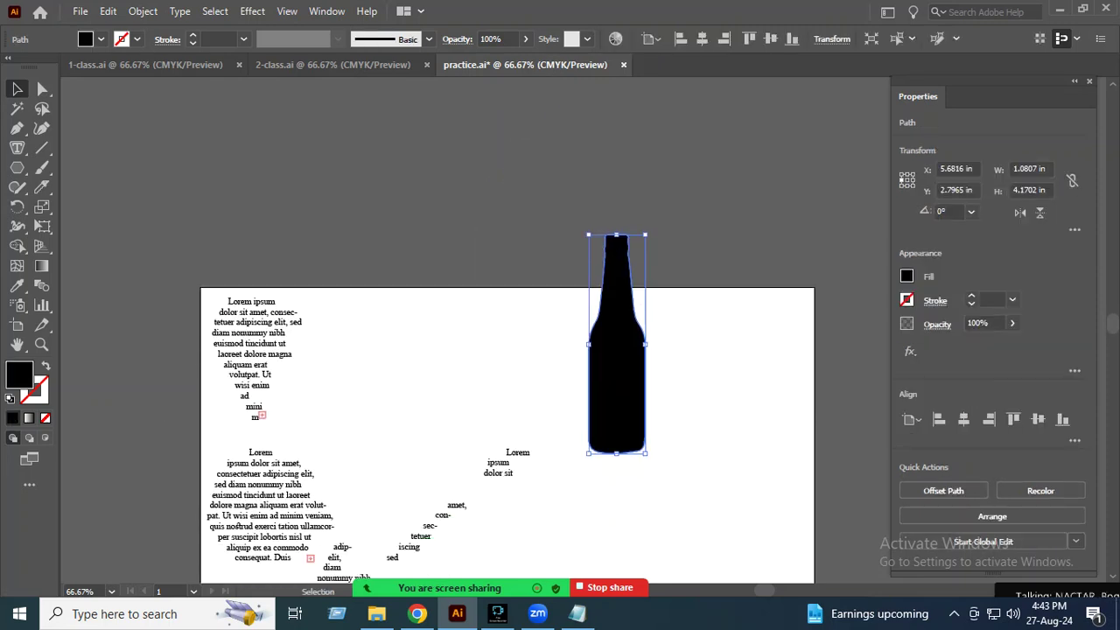
scroll(639, 458, down, 1)
scroll(638, 458, down, 3)
drag(632, 234, 604, 394)
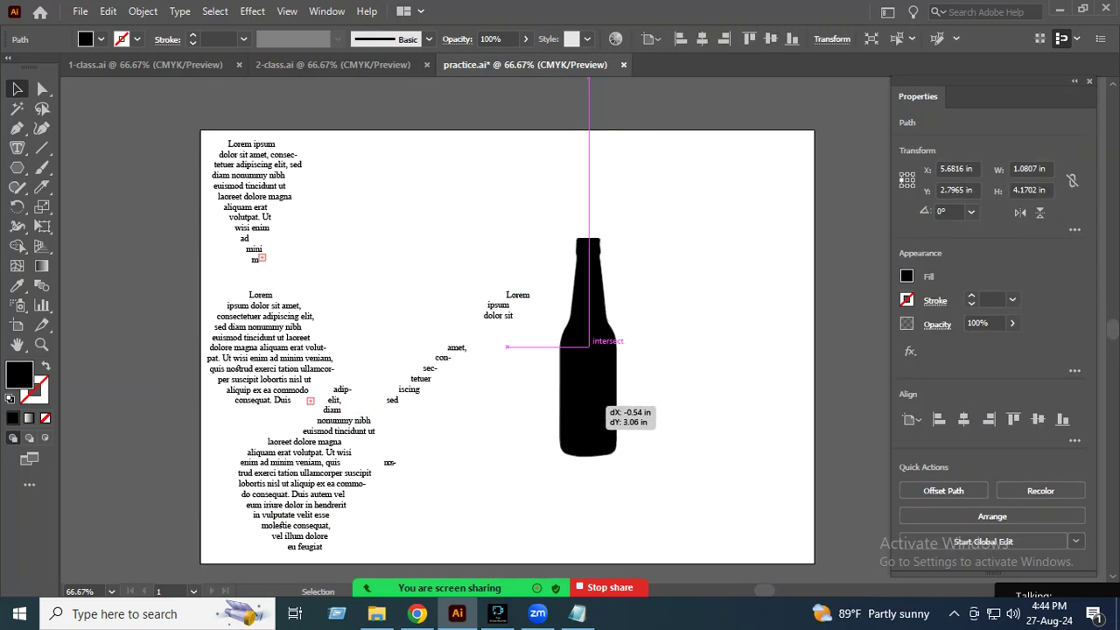
Step: Resize the bottle with its bounding-box handles to about 2.64 × 6.46 in
drag(616, 347, 740, 347)
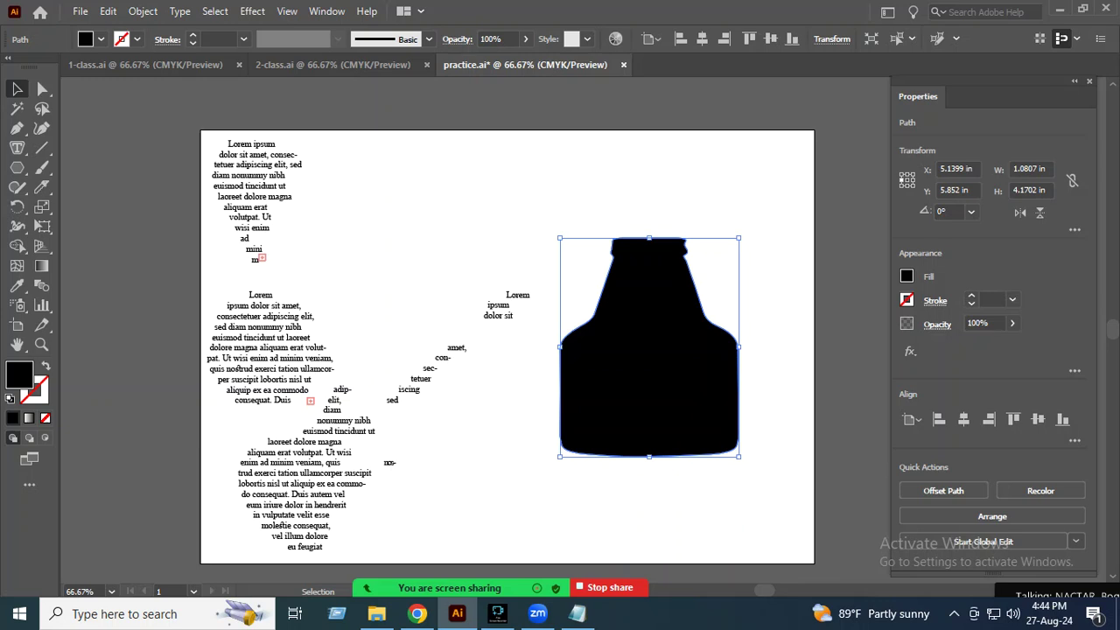
drag(649, 456, 649, 517)
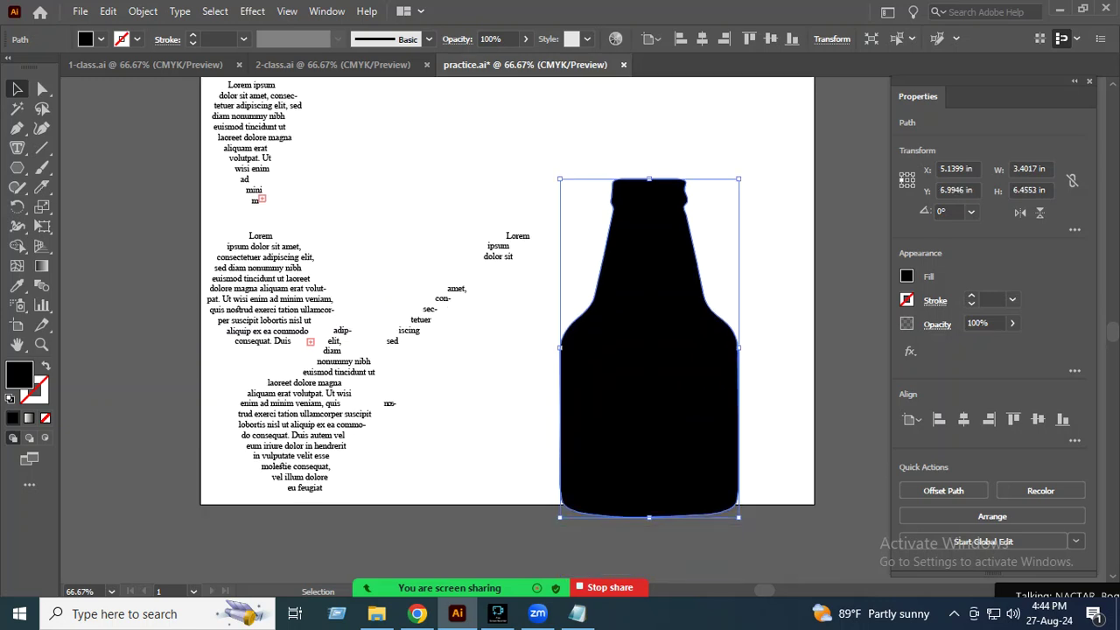
mouse_move(740, 347)
mouse_down()
mouse_move(698, 347)
mouse_move(644, 270)
mouse_up()
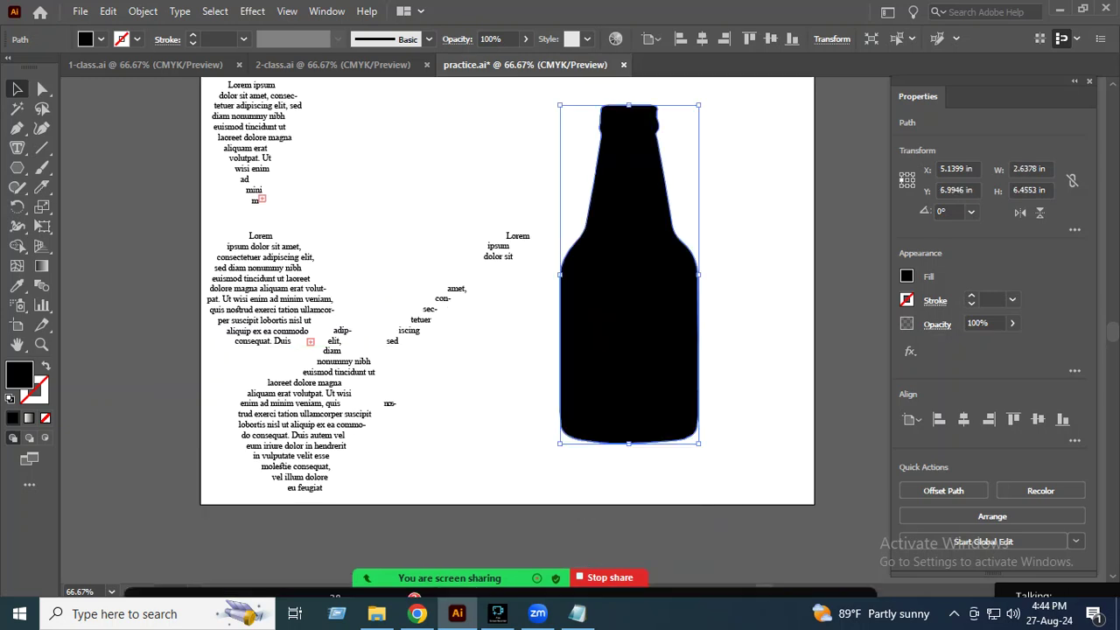
Step: Fill the bottle path with Lorem ipsum area type and deselect it
drag(17, 148, 96, 166)
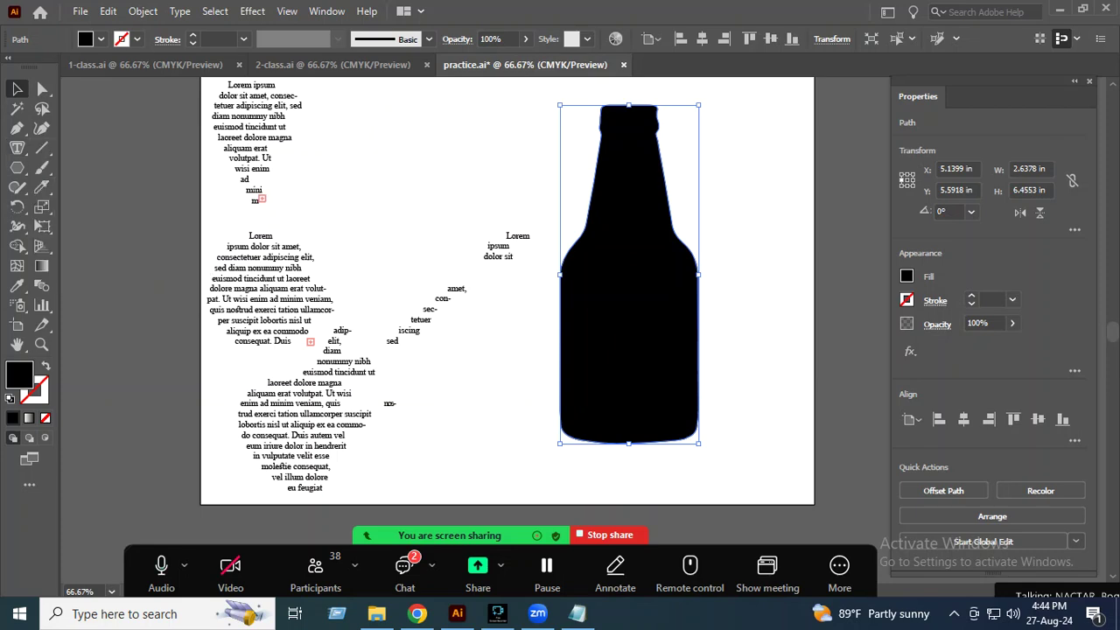
click(560, 321)
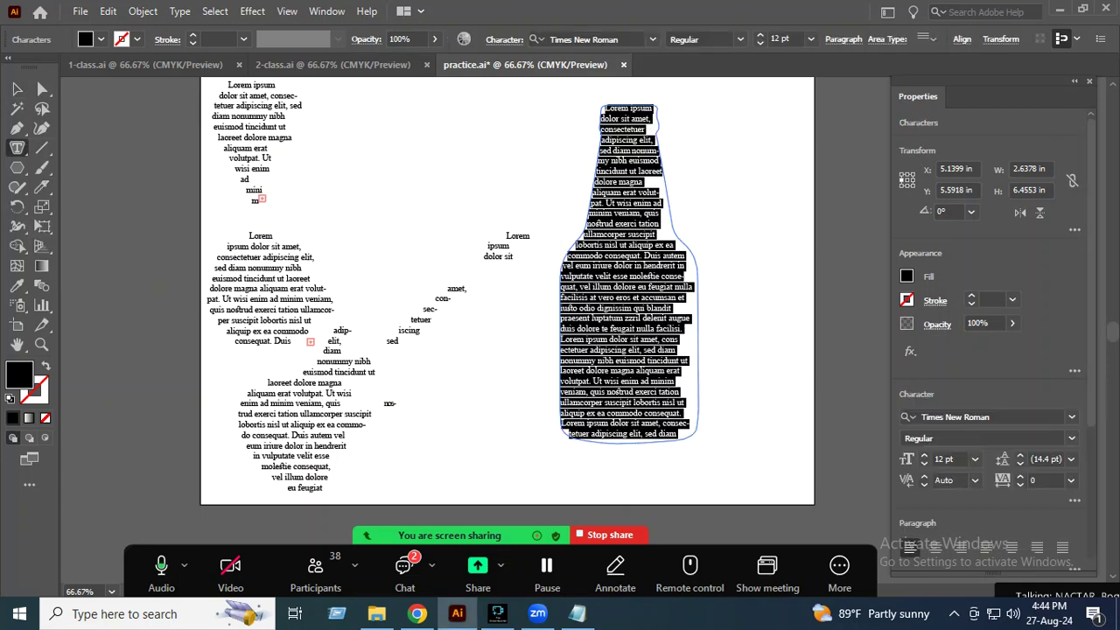
key(Escape)
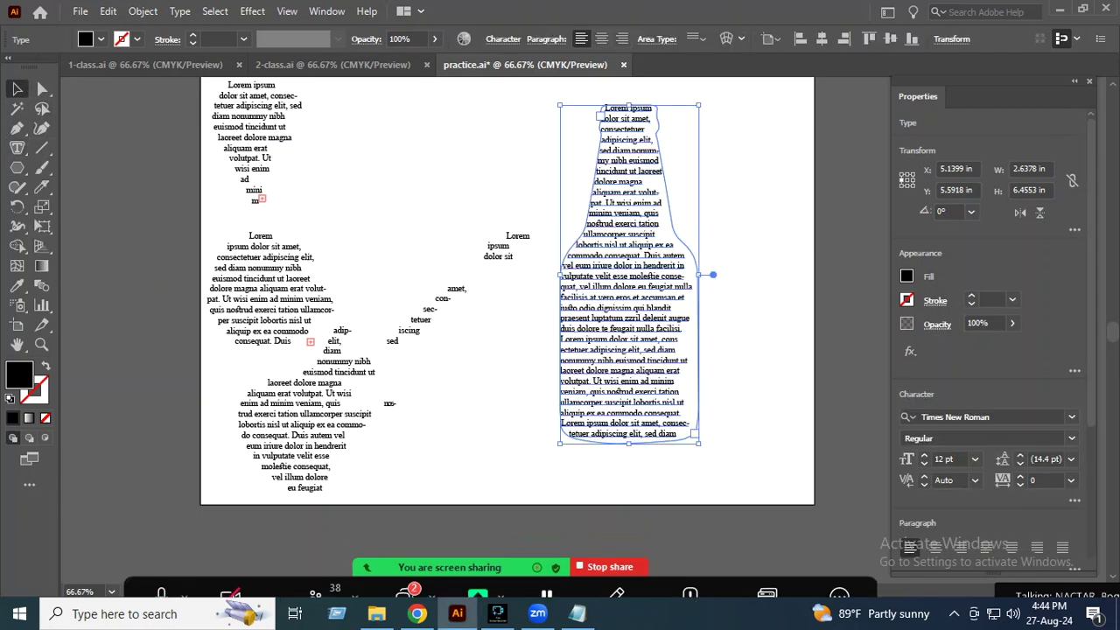
key(ctrl+shift+a)
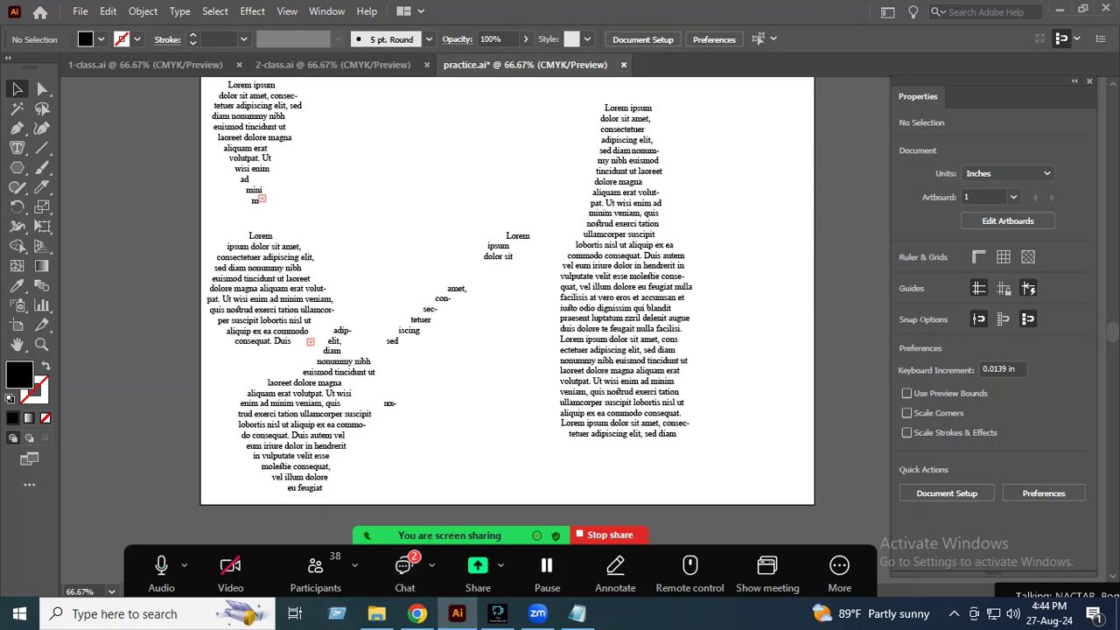
Step: Check the meeting chat, then return to Chrome and select 'bottle' in the search query
click(404, 567)
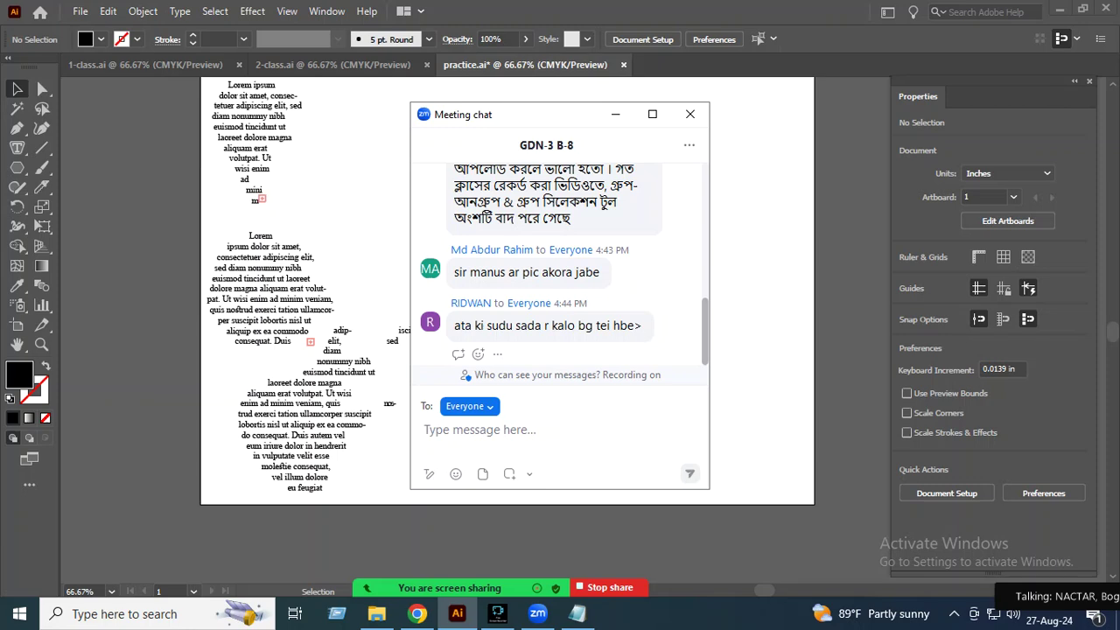
click(615, 114)
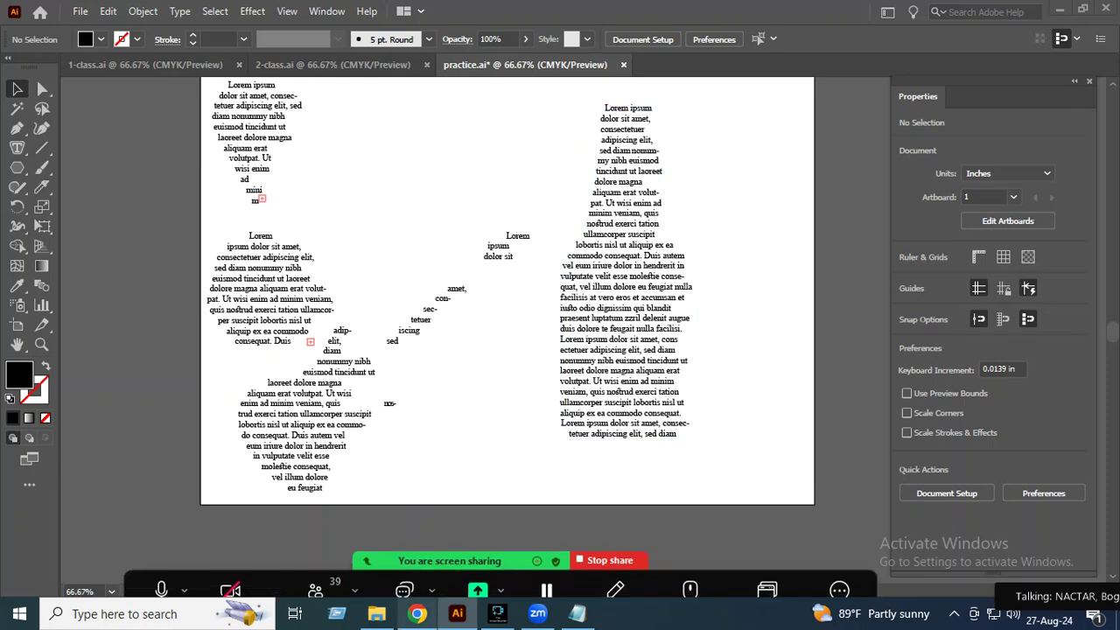
click(417, 613)
double_click(154, 90)
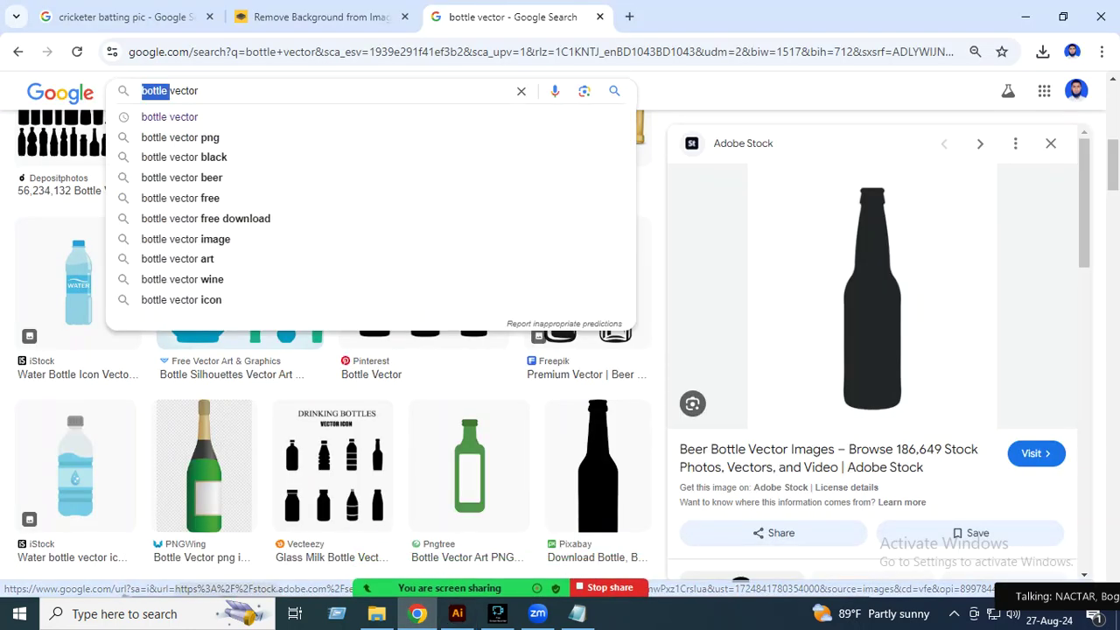
Step: Change the image search to 'man vector png' and run it
key(BackSpace)
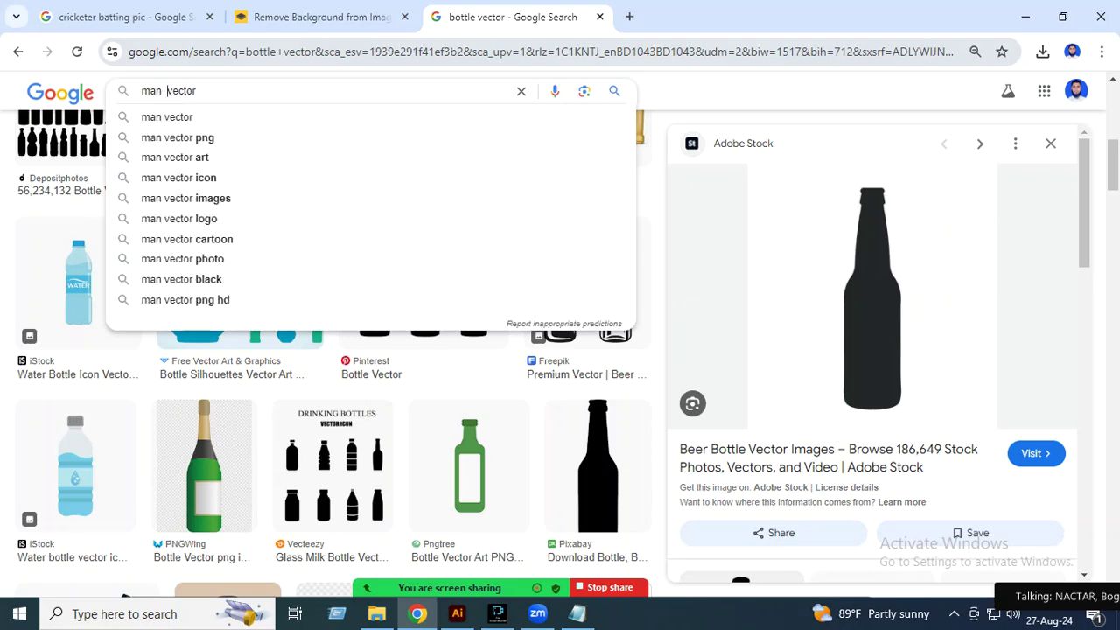
text(png)
key(Return)
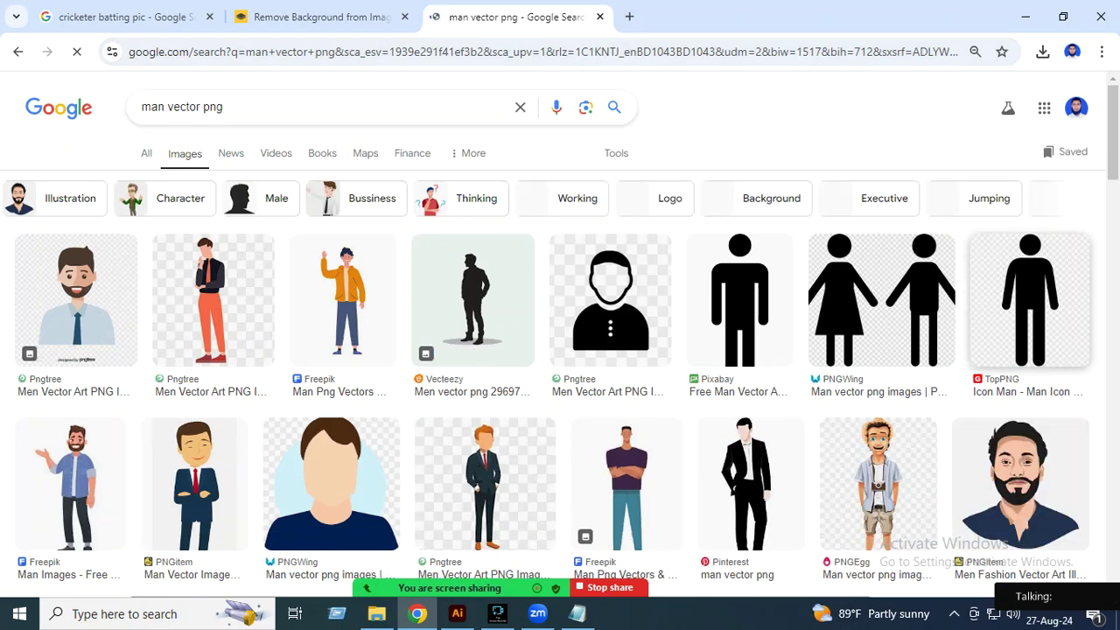
scroll(739, 301, down, 4)
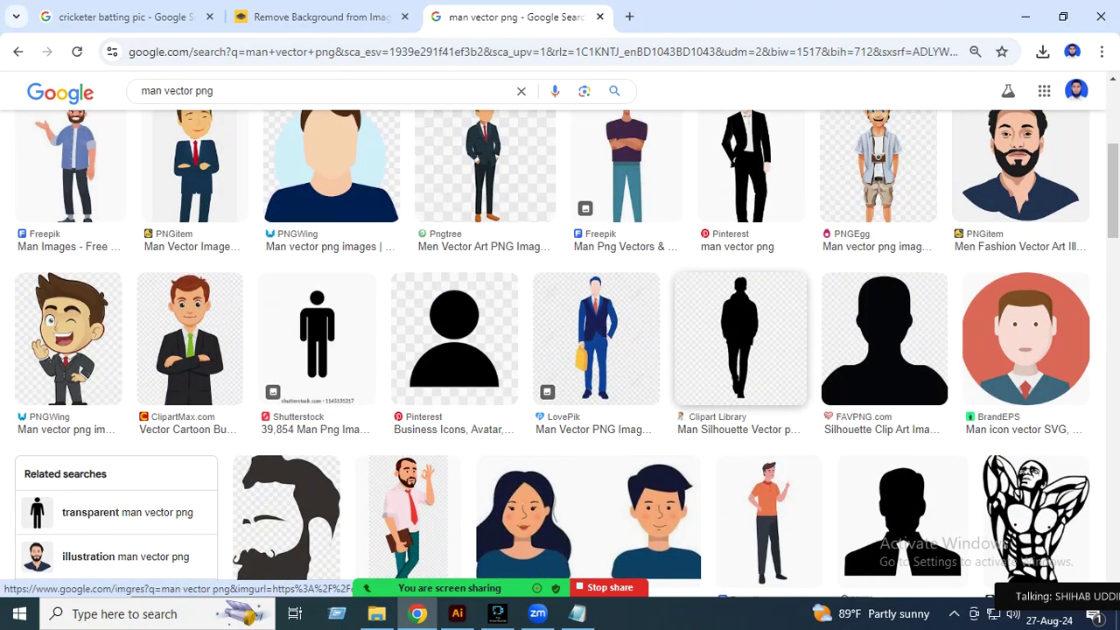
scroll(595, 337, up, 2)
scroll(595, 337, down, 4)
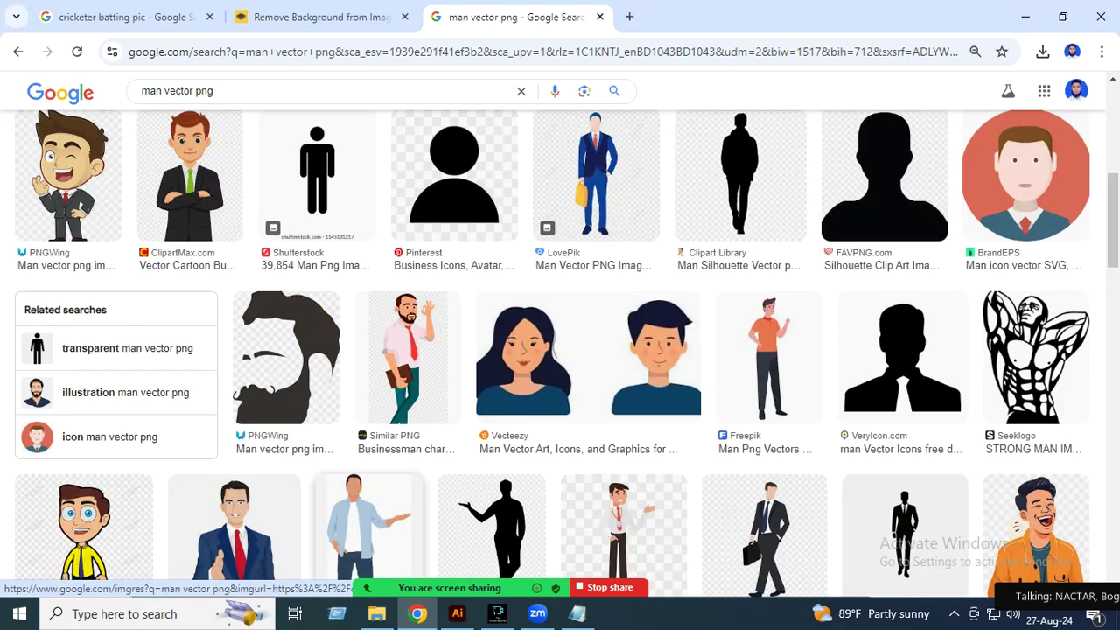
Step: Mute all meeting participants from the participants list
click(315, 582)
click(762, 387)
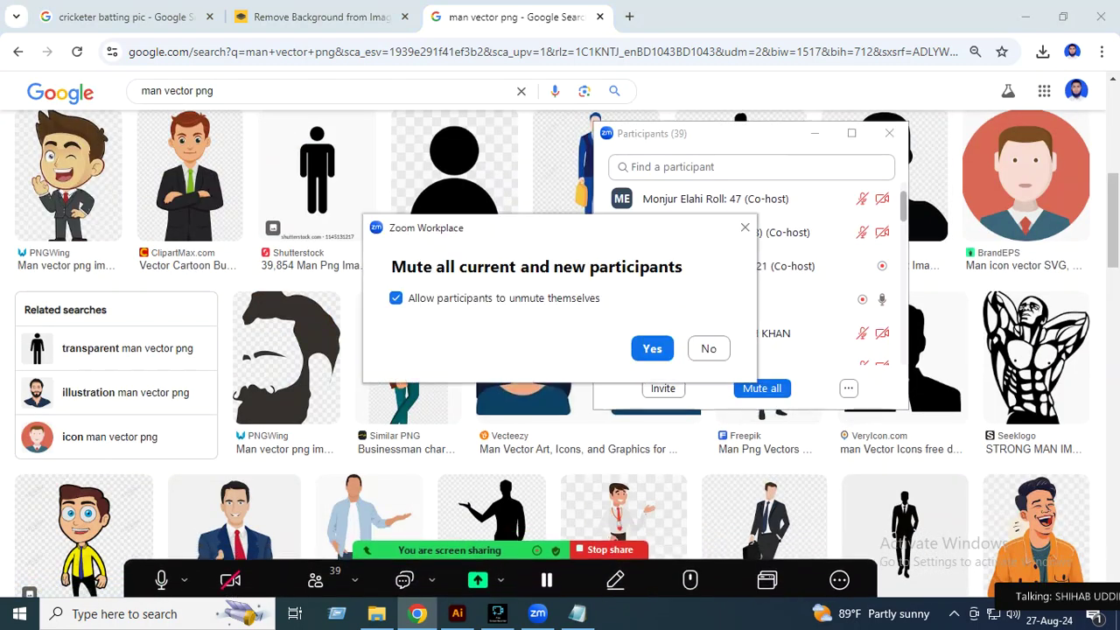
click(652, 348)
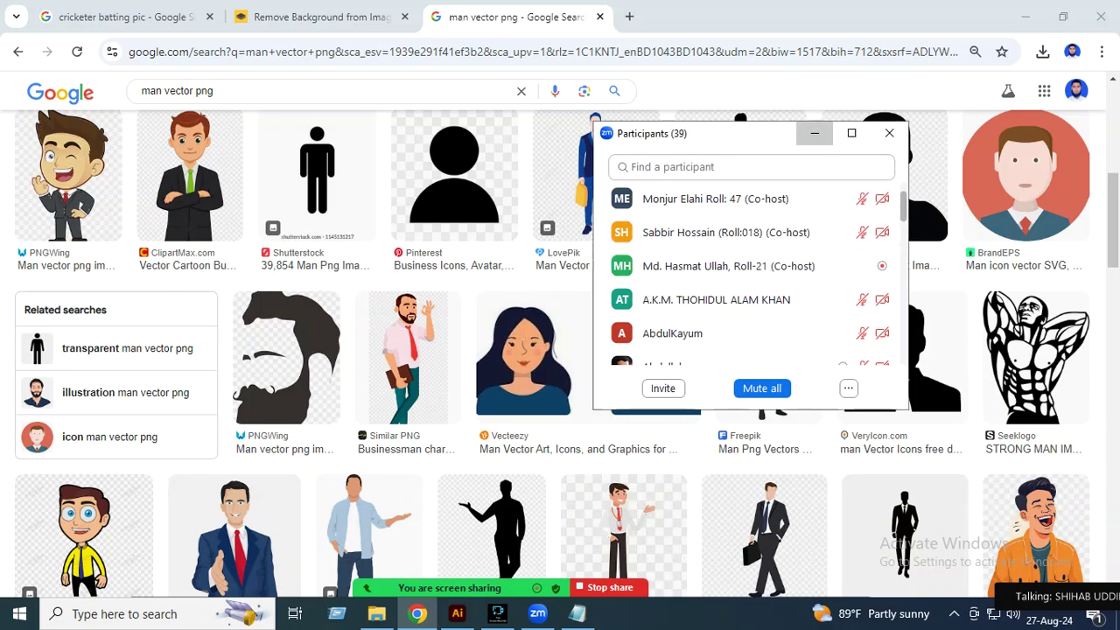
click(814, 133)
Step: Browse the man silhouette results, previewing the Clker and Free SVG images
scroll(587, 359, up, 1)
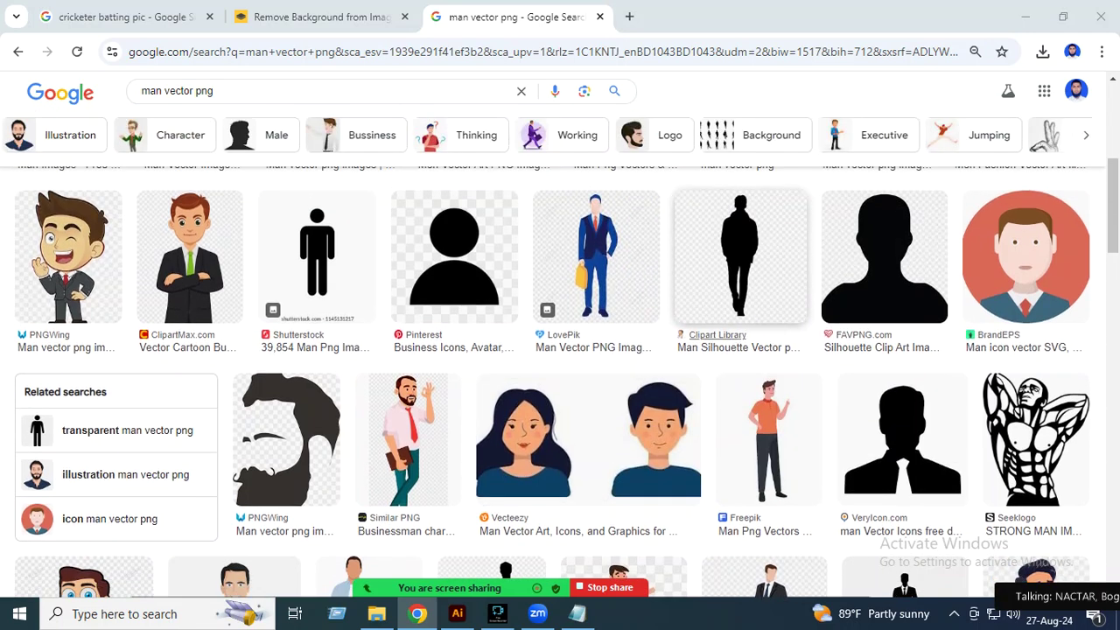
scroll(743, 262, up, 4)
scroll(884, 350, down, 3)
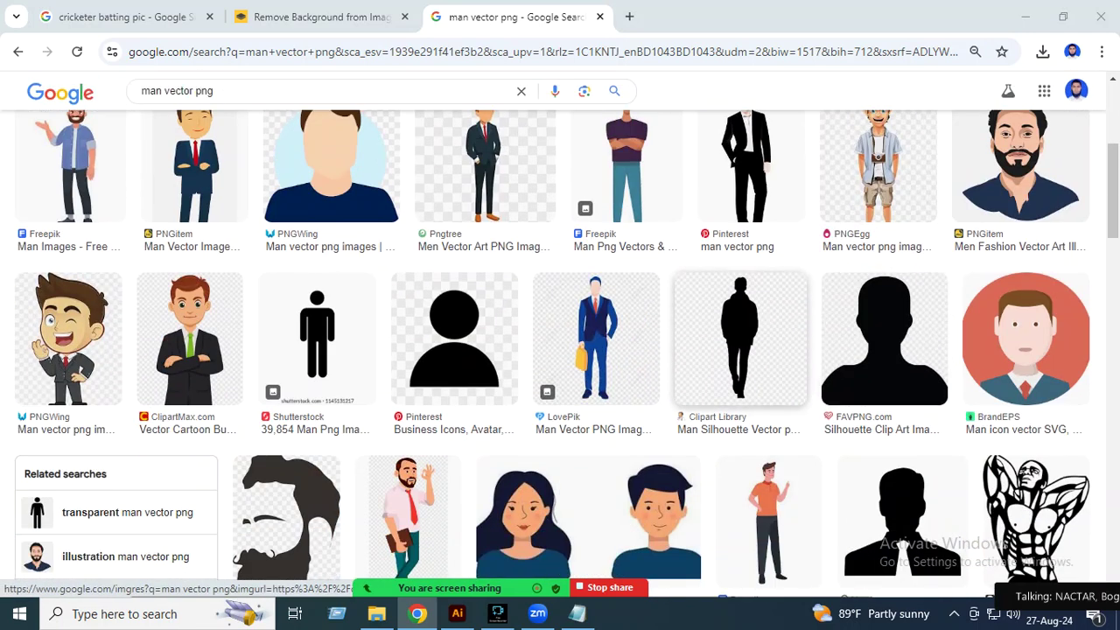
scroll(884, 341, up, 4)
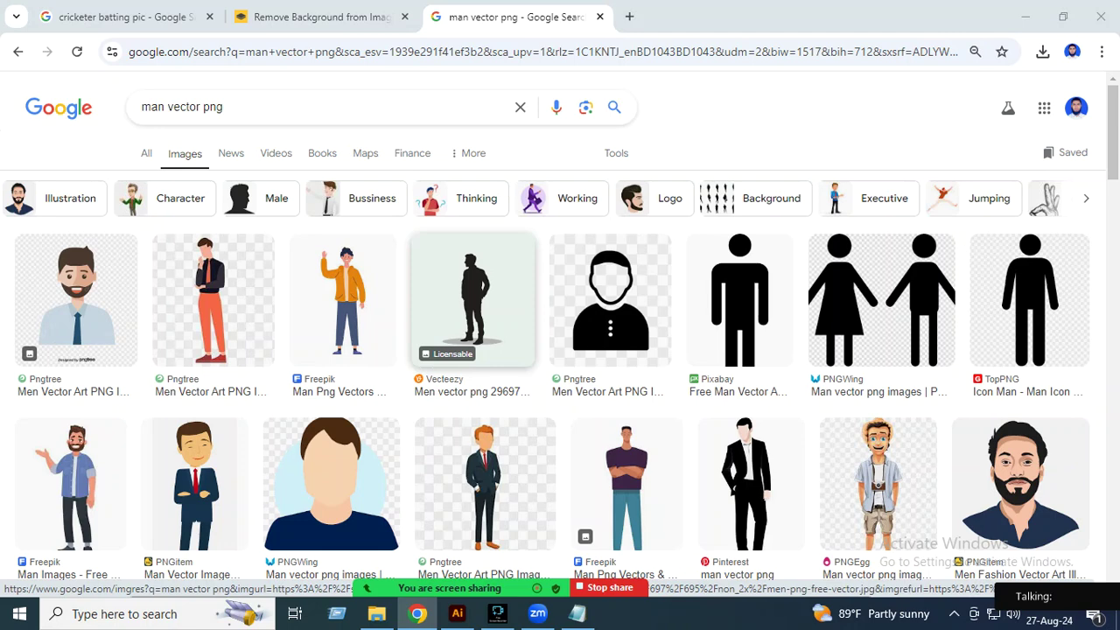
scroll(560, 341, down, 1)
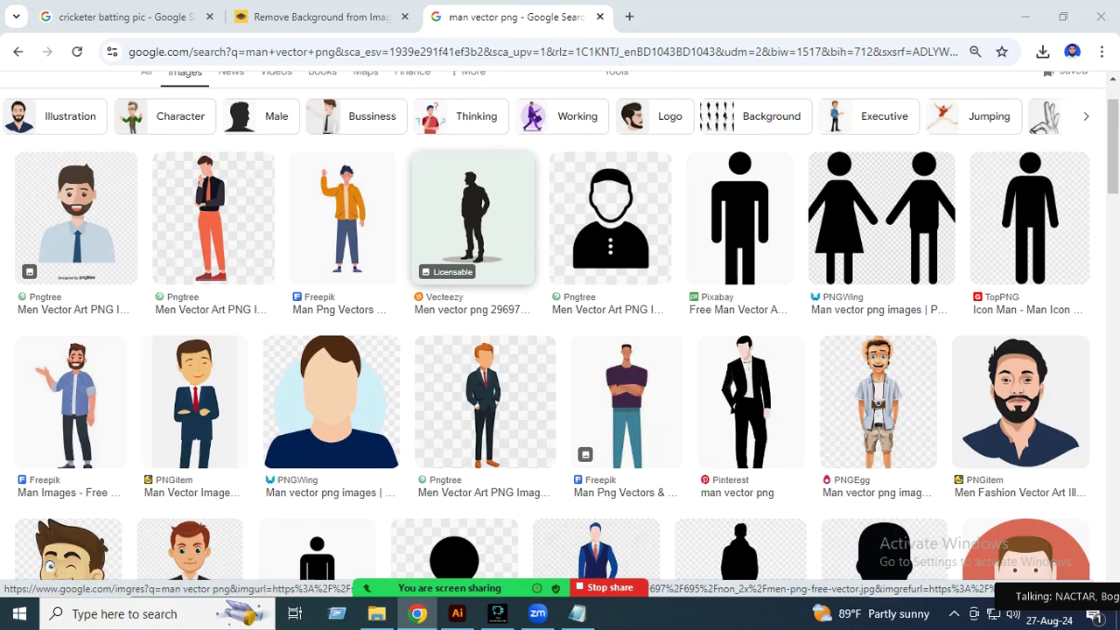
scroll(559, 341, down, 1)
scroll(559, 341, down, 3)
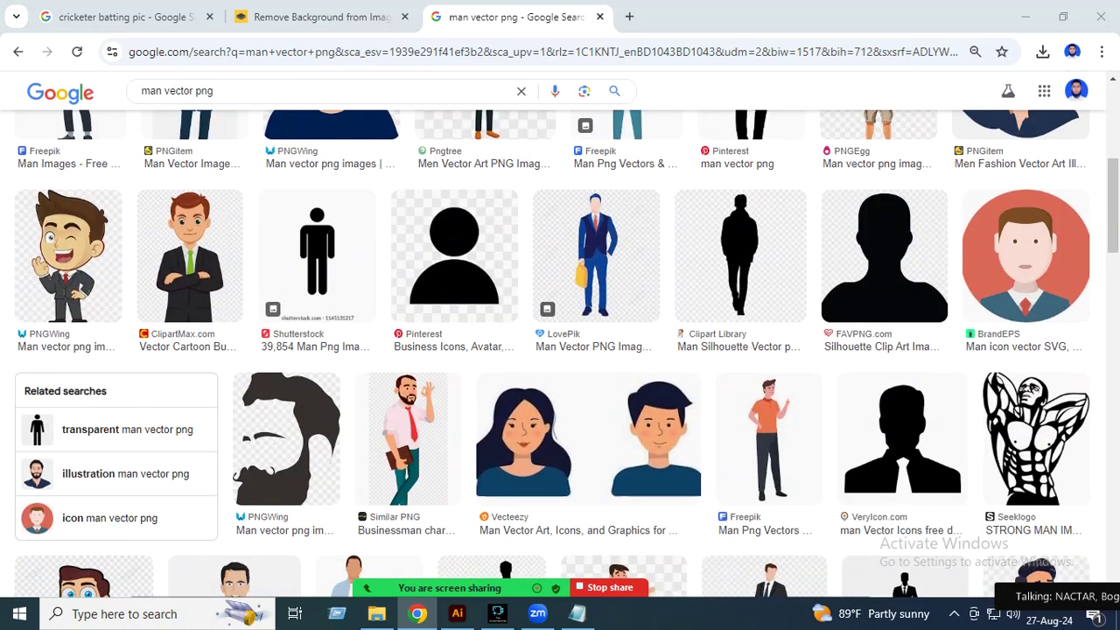
scroll(201, 315, down, 3)
scroll(201, 315, down, 1)
scroll(201, 315, down, 2)
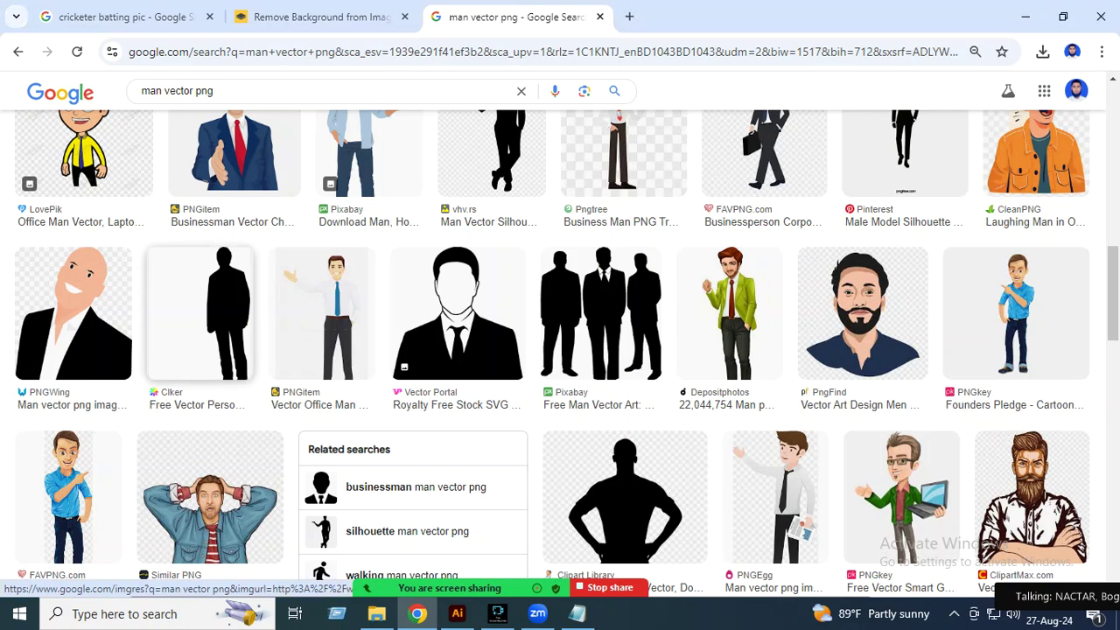
click(201, 315)
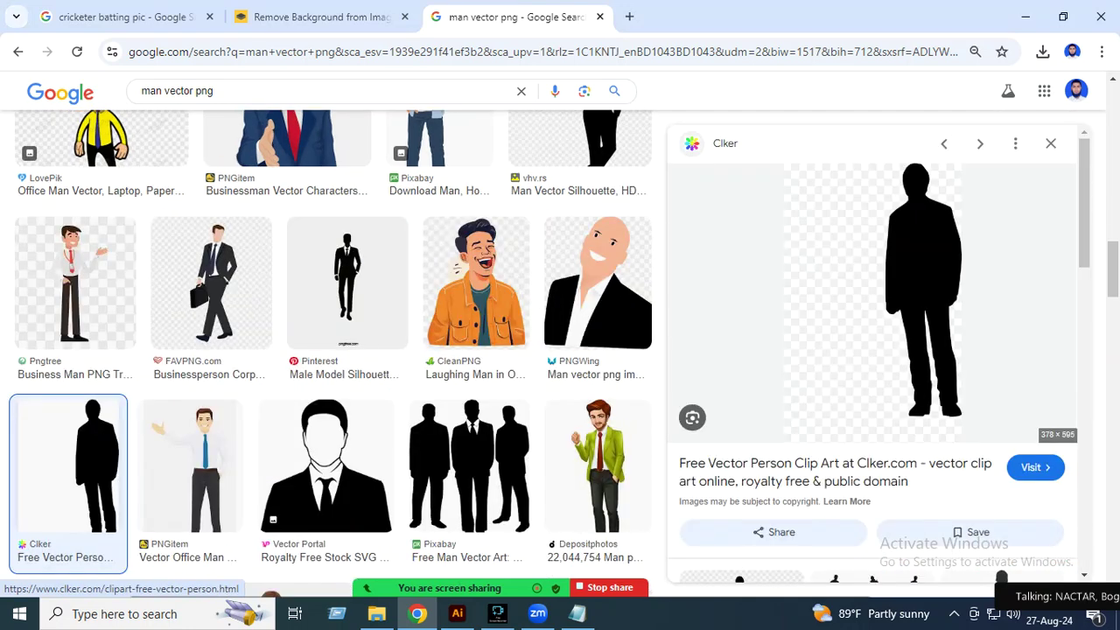
scroll(874, 350, down, 3)
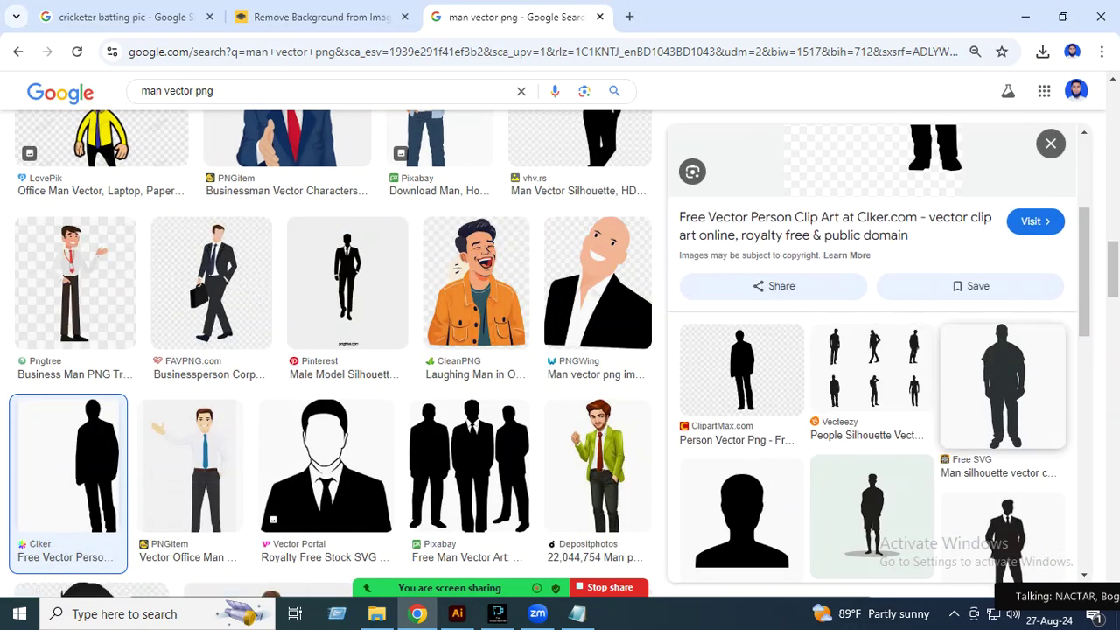
click(1001, 385)
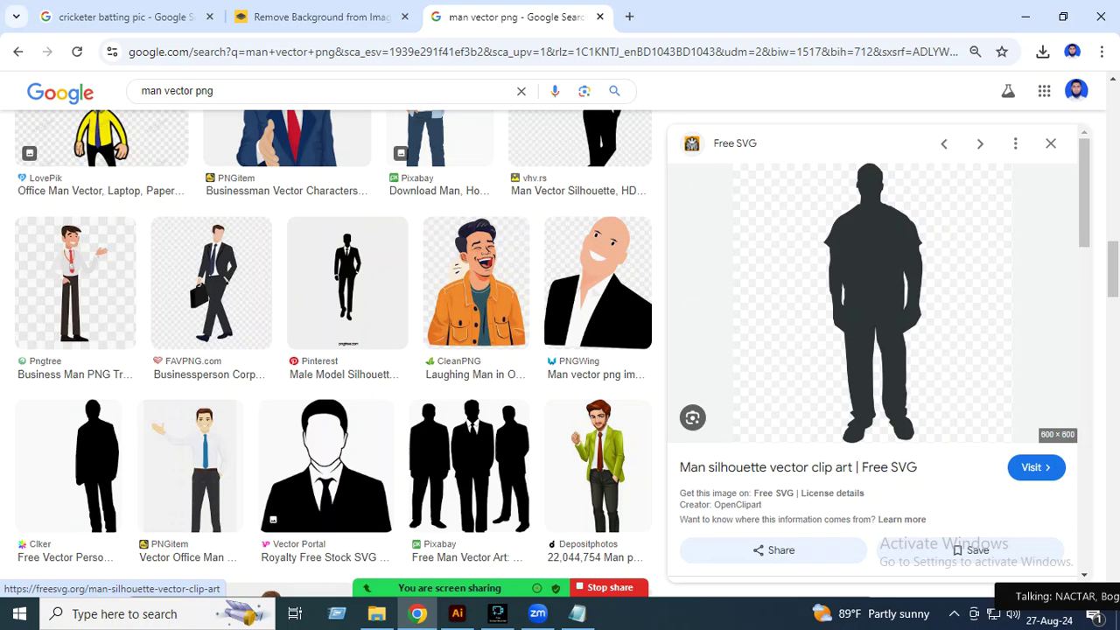
scroll(875, 350, down, 2)
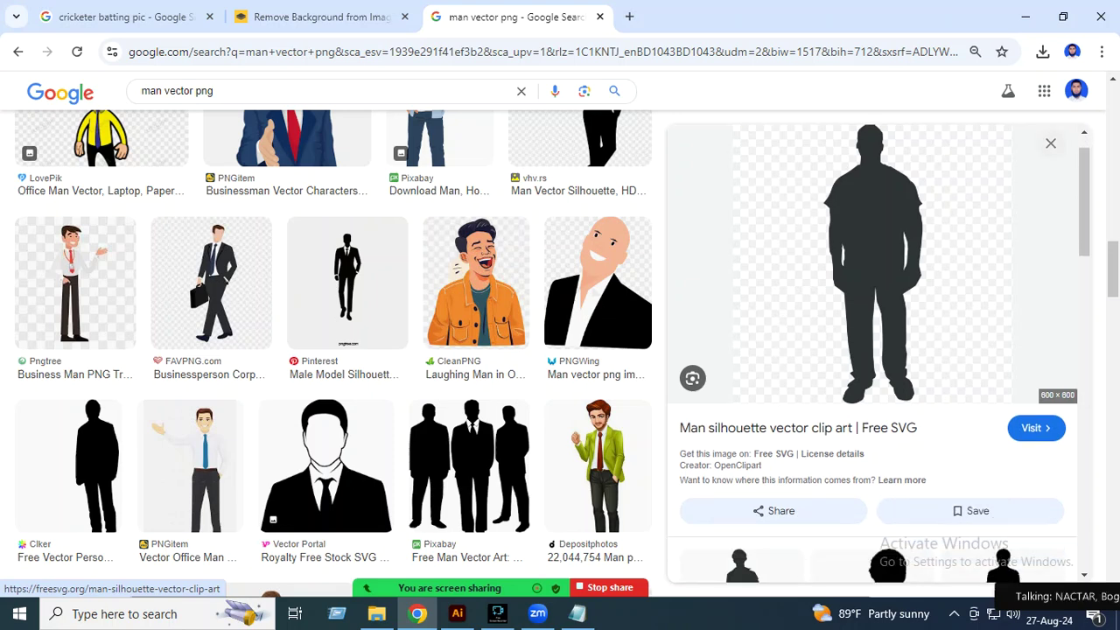
scroll(875, 350, down, 3)
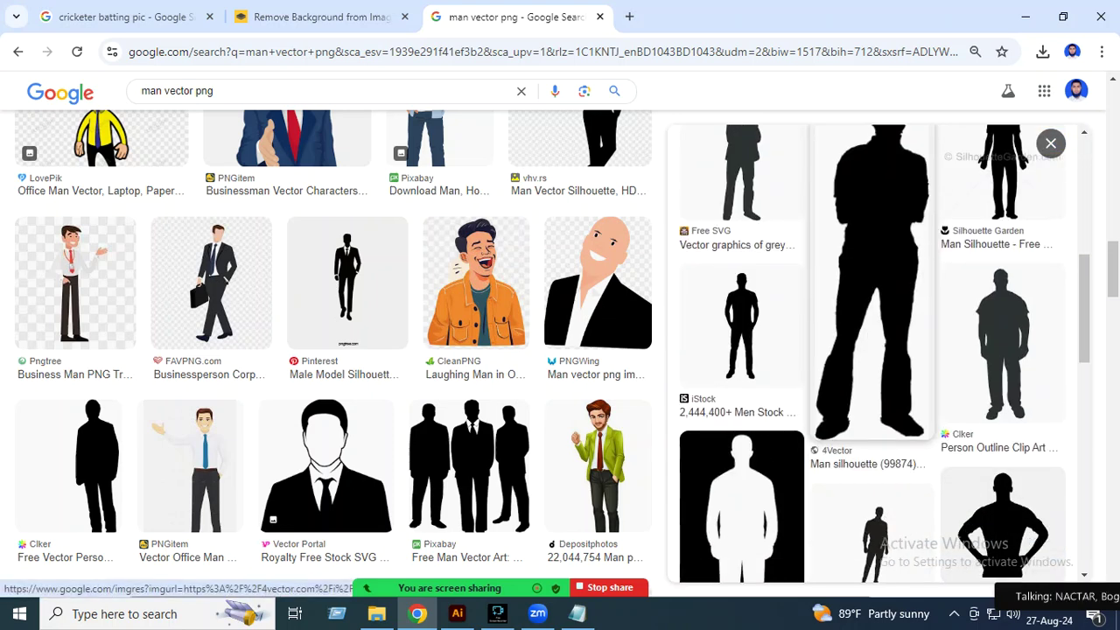
Step: Copy the 4Vector man silhouette image and return to Illustrator
click(870, 280)
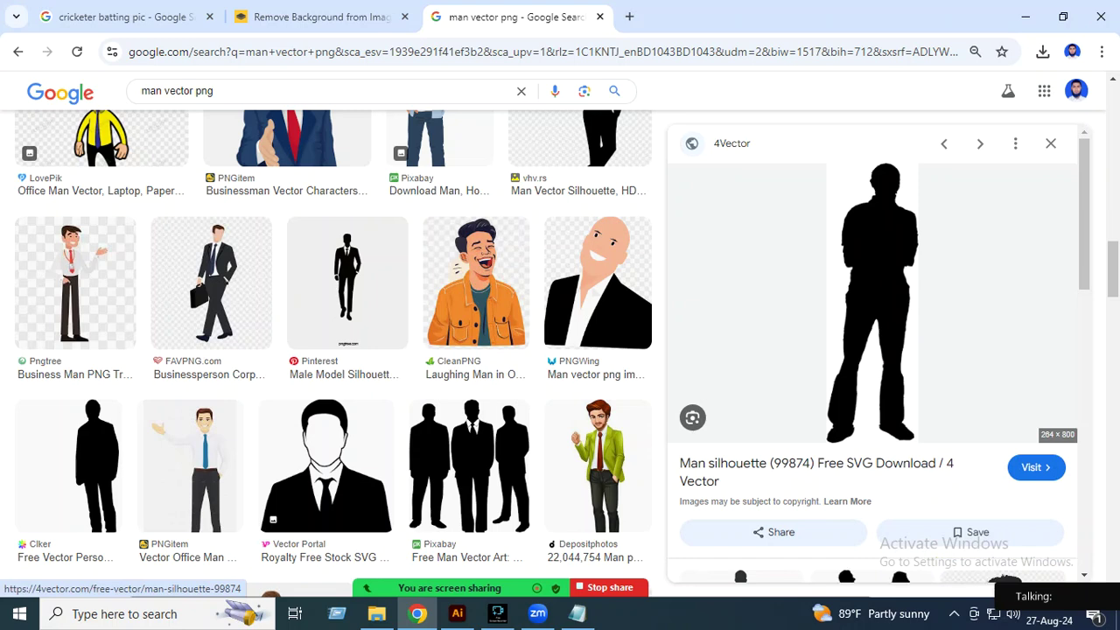
right_click(877, 246)
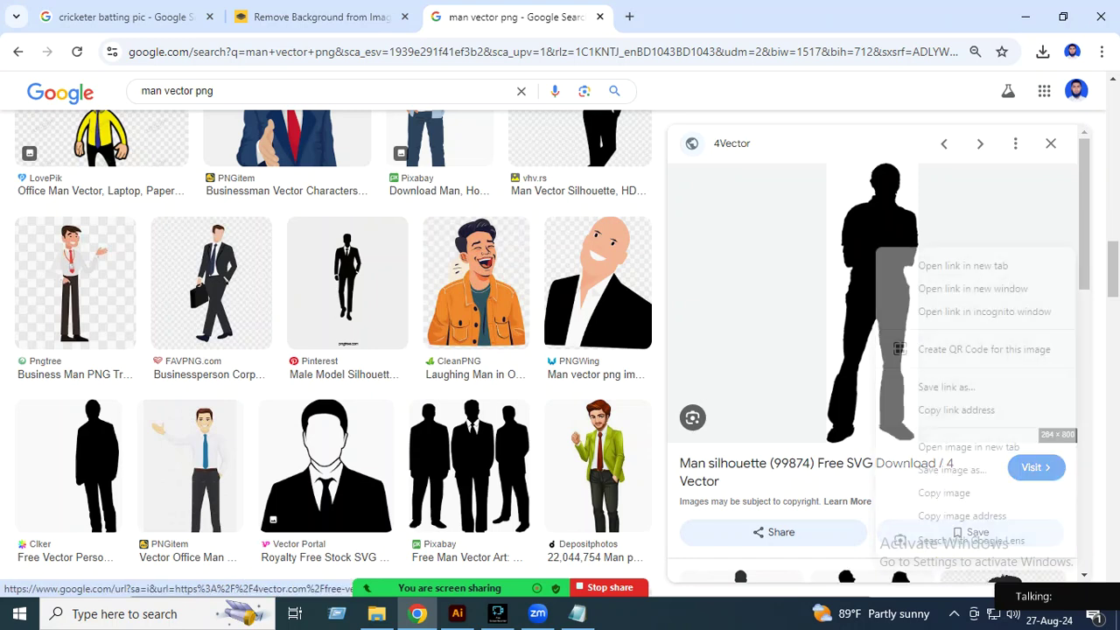
click(935, 492)
mouse_move(498, 581)
key(alt+Tab)
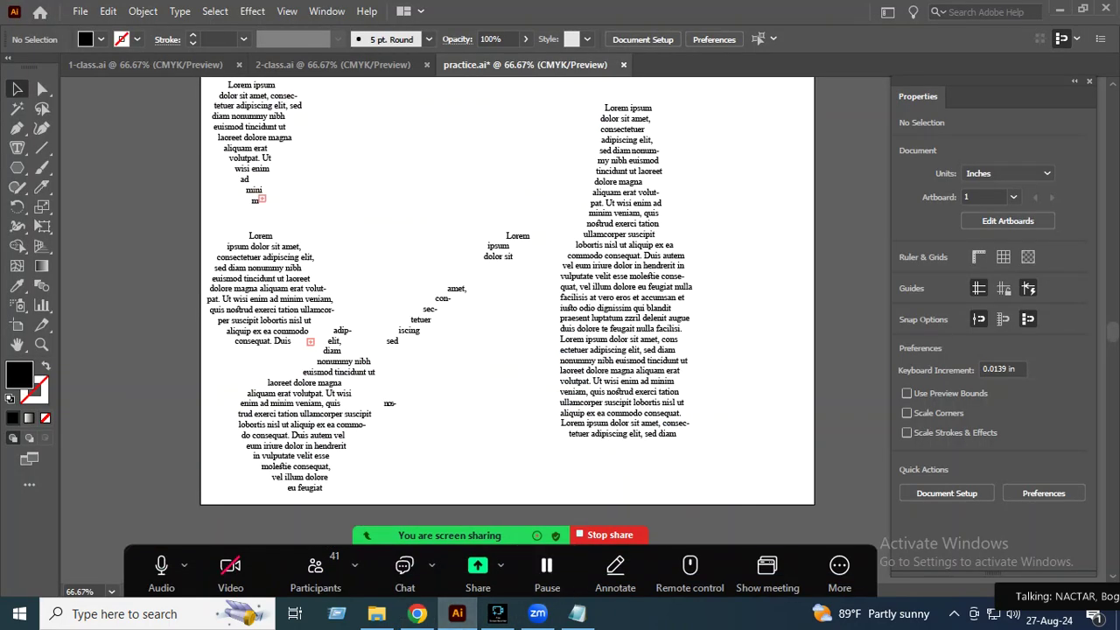
Step: Paste the silhouette above the artboard, then trace and expand it into vector shapes
scroll(507, 332, up, 5)
key(ctrl+v)
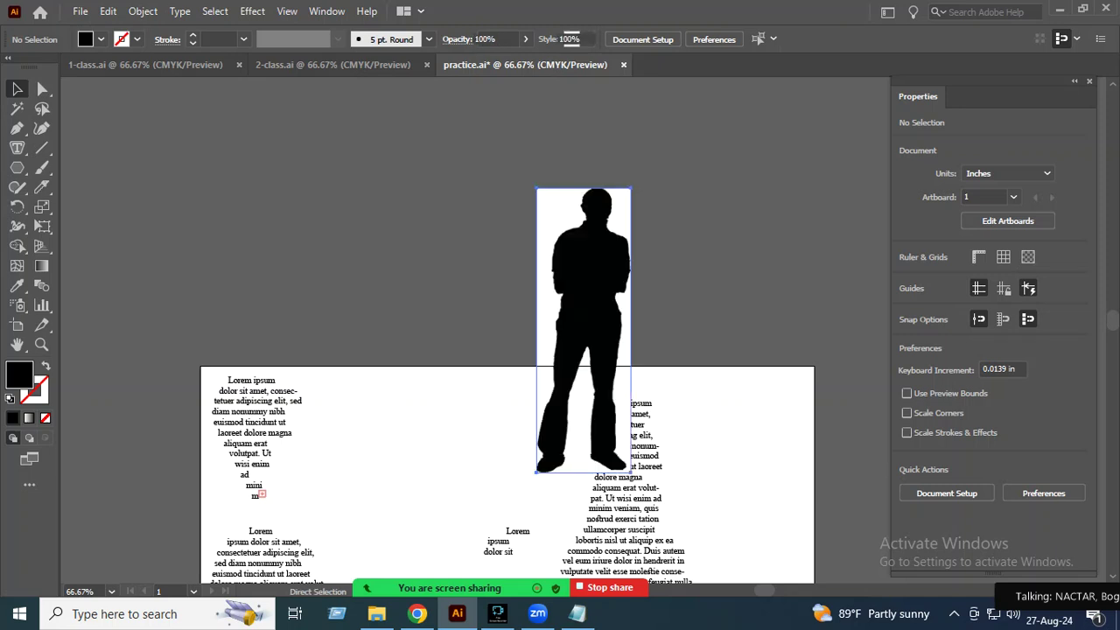
drag(618, 265, 520, 159)
scroll(519, 159, up, 3)
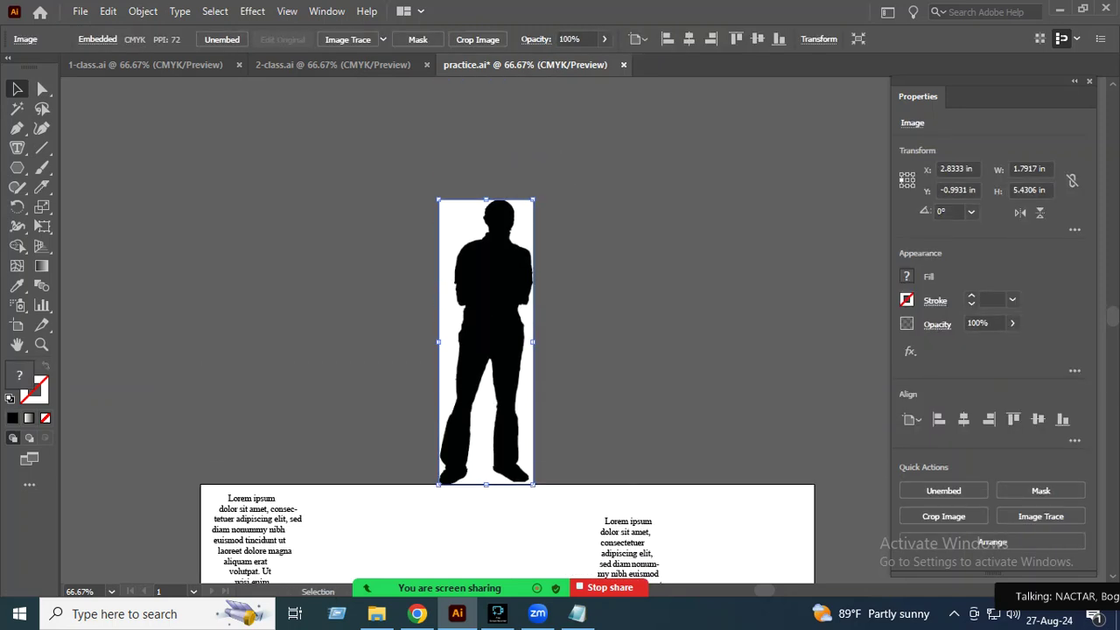
drag(524, 262, 525, 223)
click(347, 38)
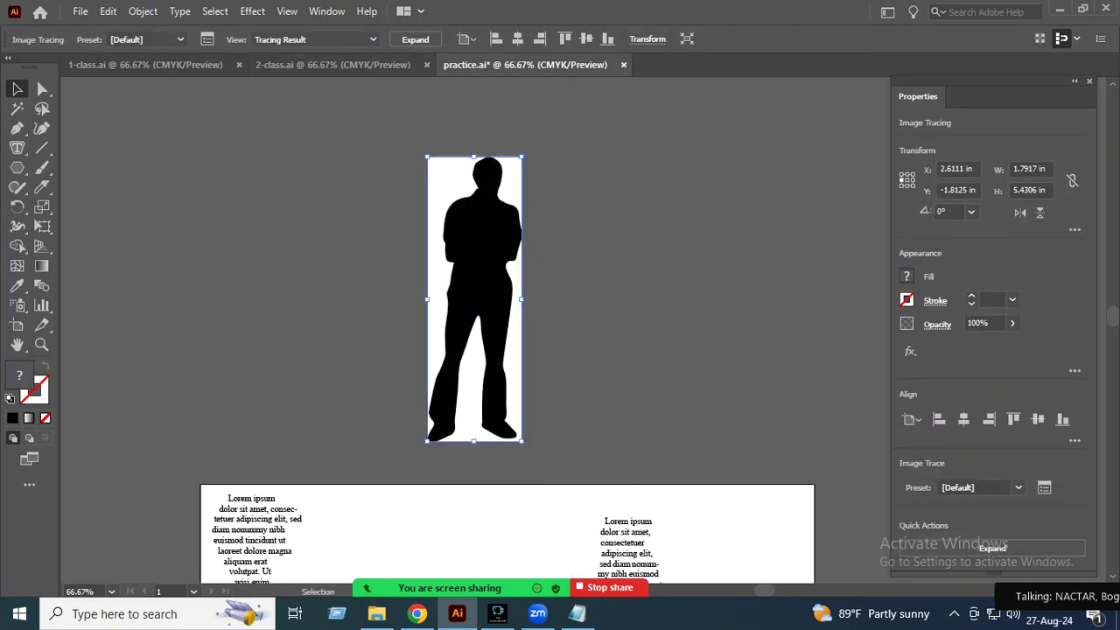
click(991, 547)
Step: Ungroup the tracing and delete the three white background pieces around the silhouette
right_click(507, 228)
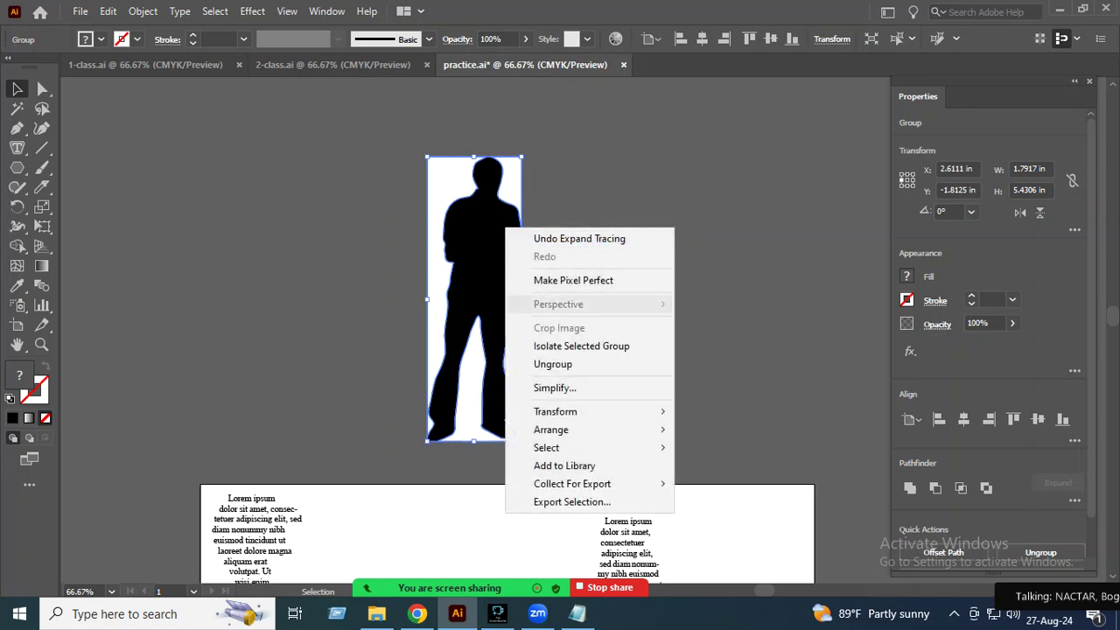
click(553, 364)
click(613, 349)
click(479, 385)
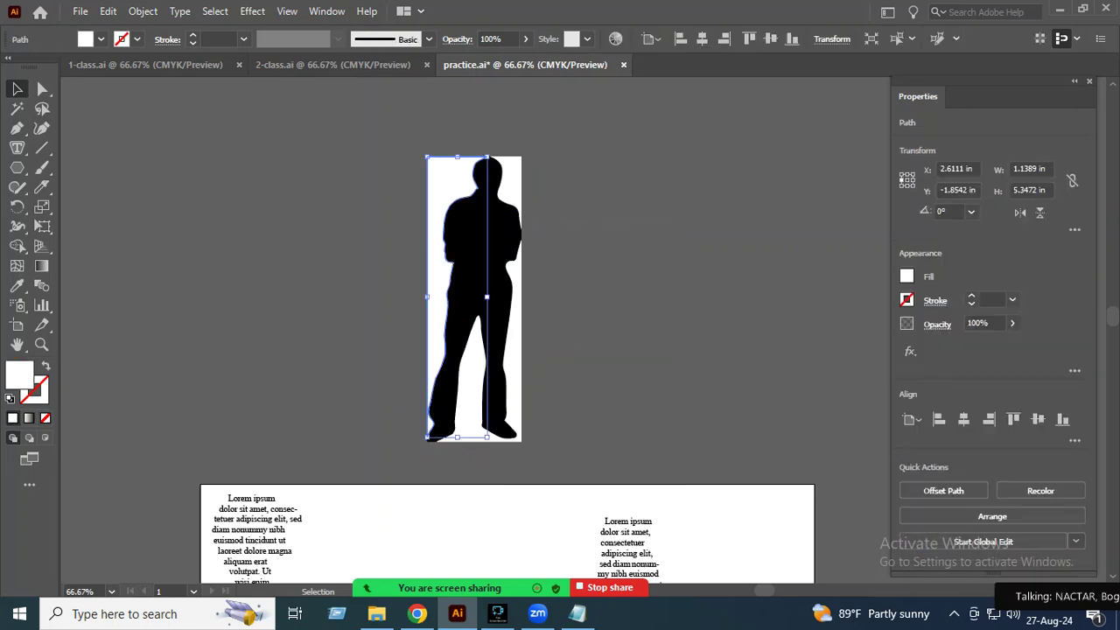
key(ctrl+shift+a)
click(518, 175)
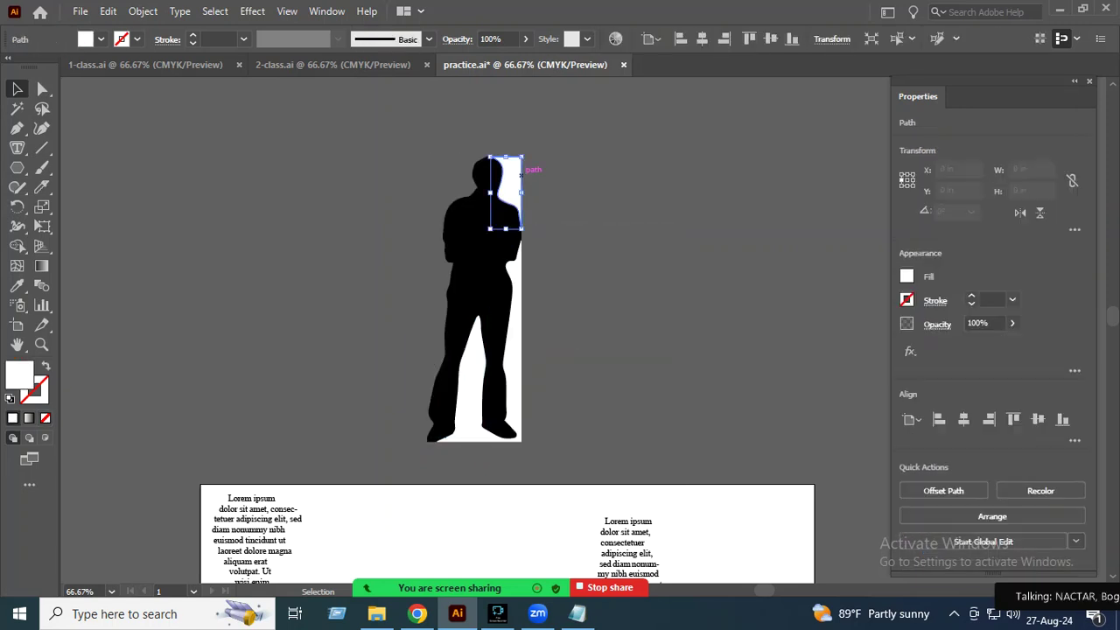
key(Delete)
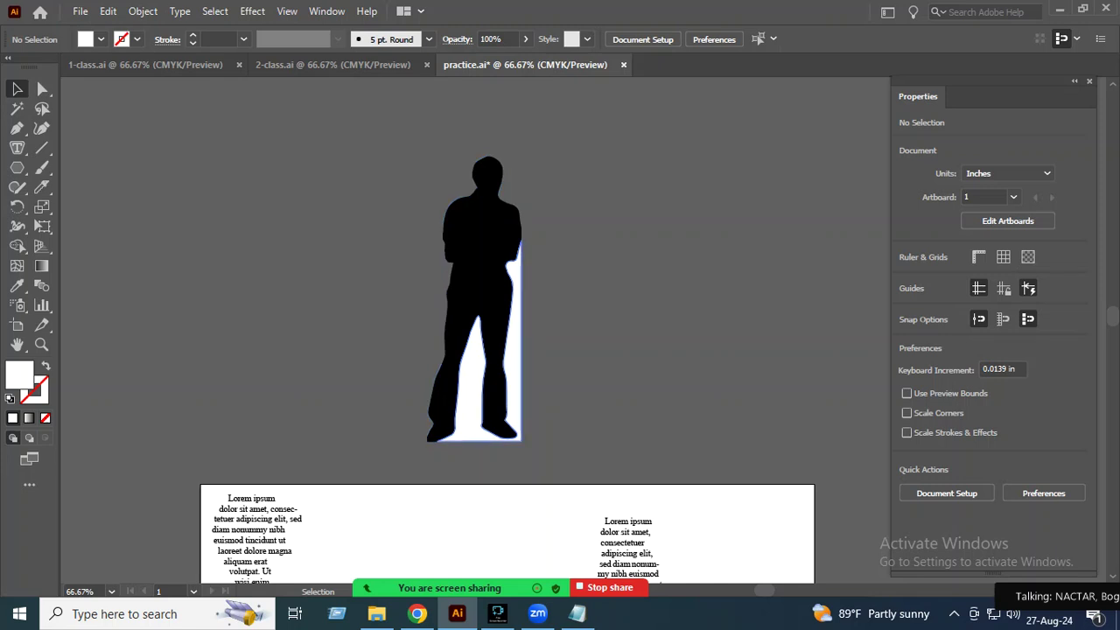
click(516, 368)
key(Delete)
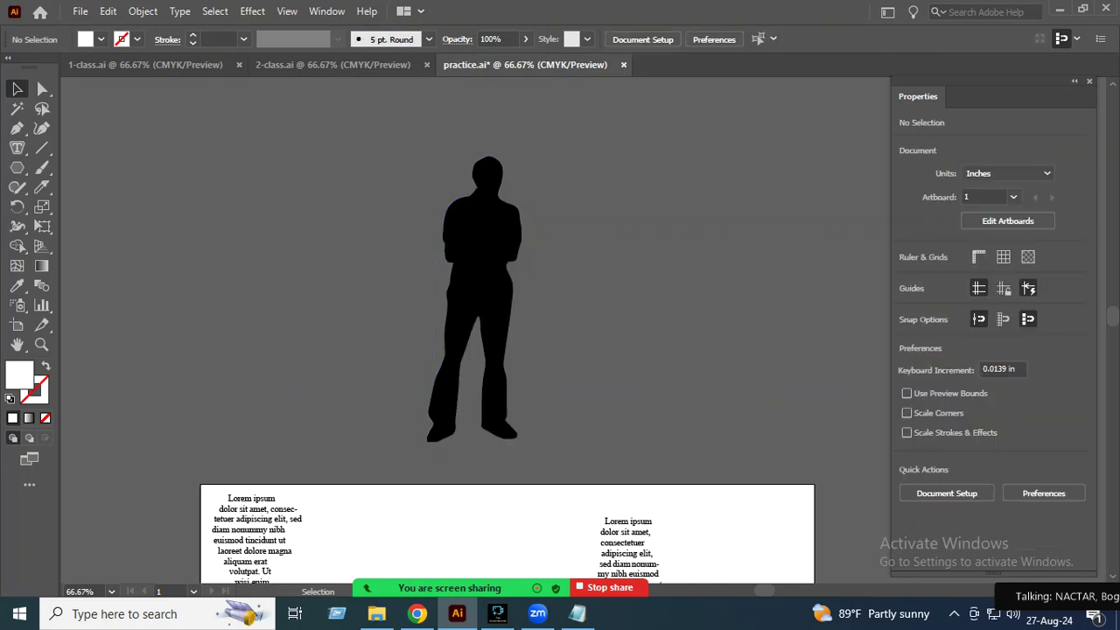
Step: Move the bottle-shaped text left and down on the page
mouse_move(489, 237)
mouse_down()
mouse_move(512, 224)
mouse_move(464, 251)
mouse_up()
scroll(511, 224, down, 3)
scroll(490, 263, down, 8)
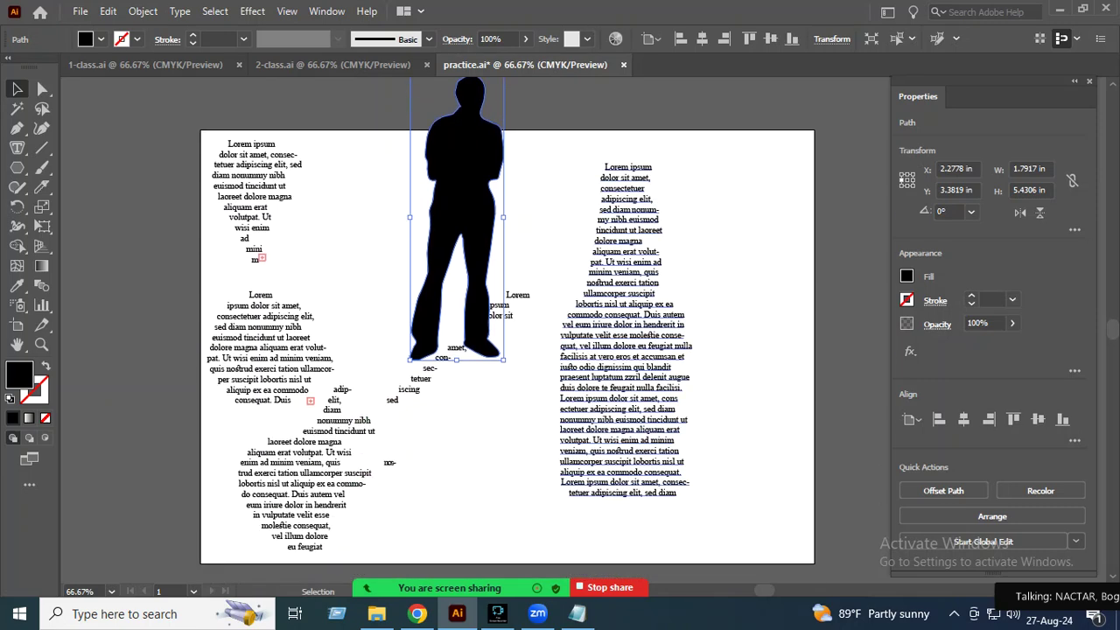
click(627, 350)
drag(682, 397, 619, 500)
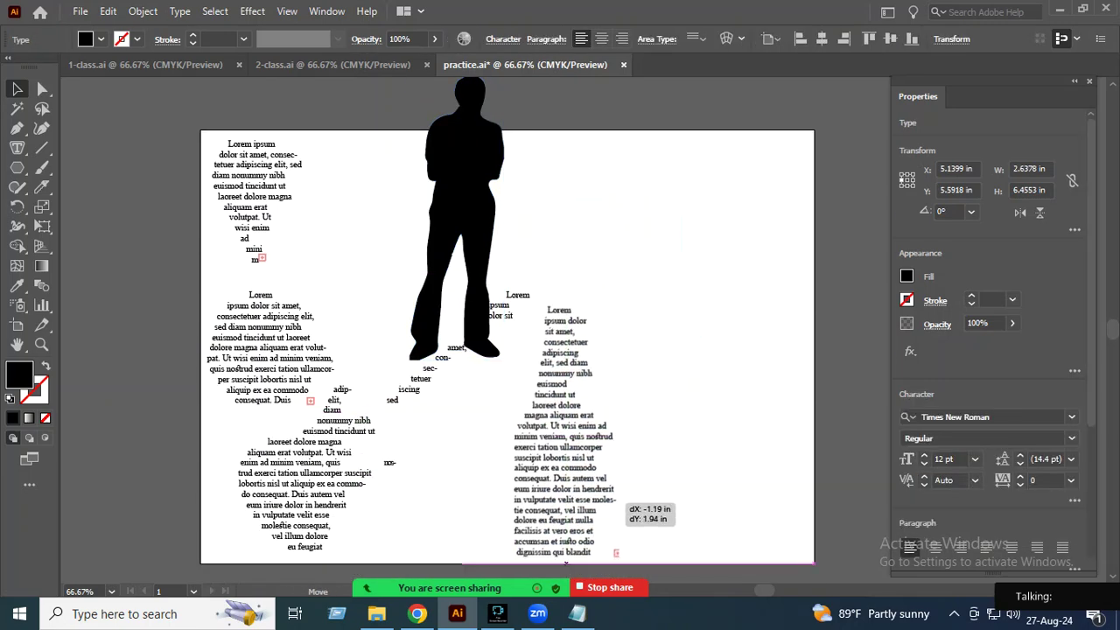
drag(617, 498, 615, 494)
Step: Place the silhouette at the page's right and fill it with Lorem ipsum area type
mouse_move(495, 198)
mouse_down()
mouse_move(776, 320)
mouse_move(742, 321)
mouse_up()
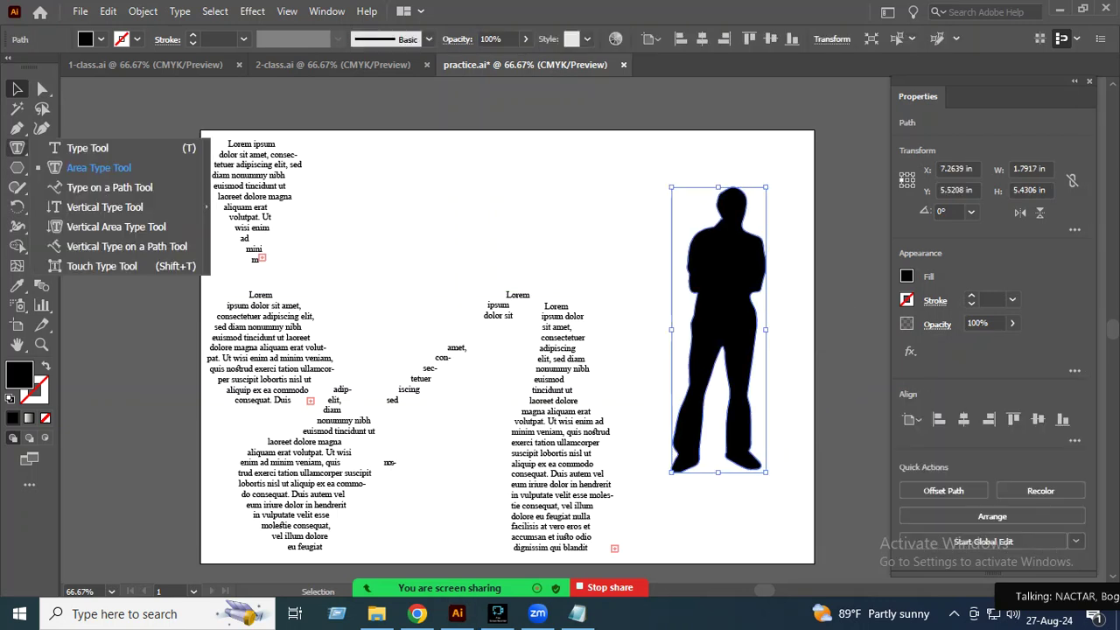
drag(17, 148, 84, 160)
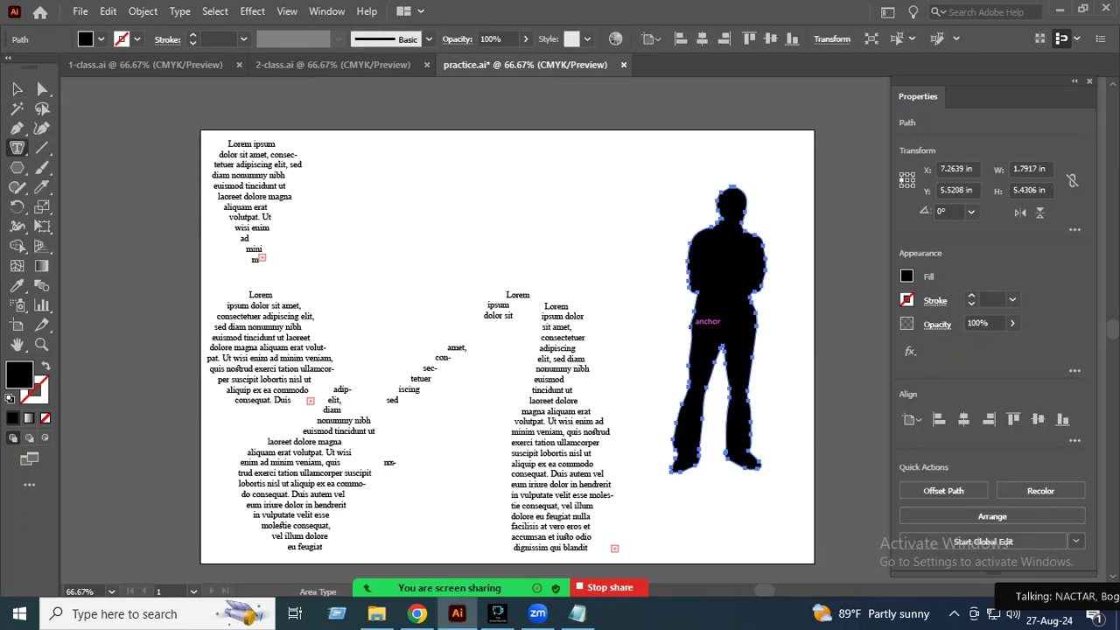
click(691, 321)
key(Escape)
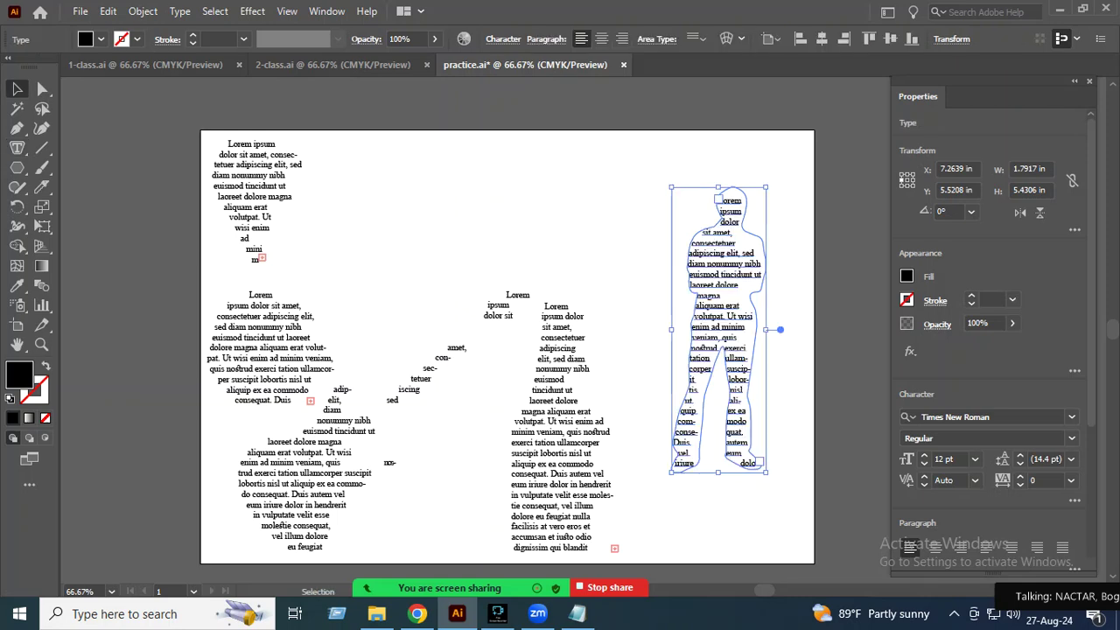
Step: Apply Justify All Lines to the silhouette, bottle and guitar text in turn
key(ctrl+shift+a)
double_click(724, 333)
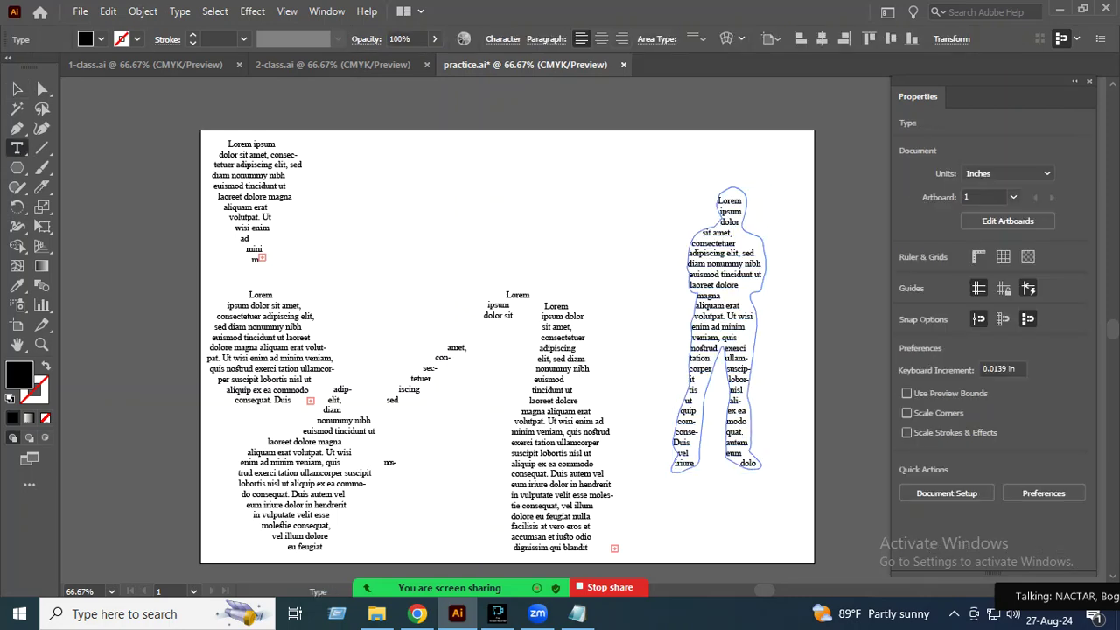
key(ctrl+a)
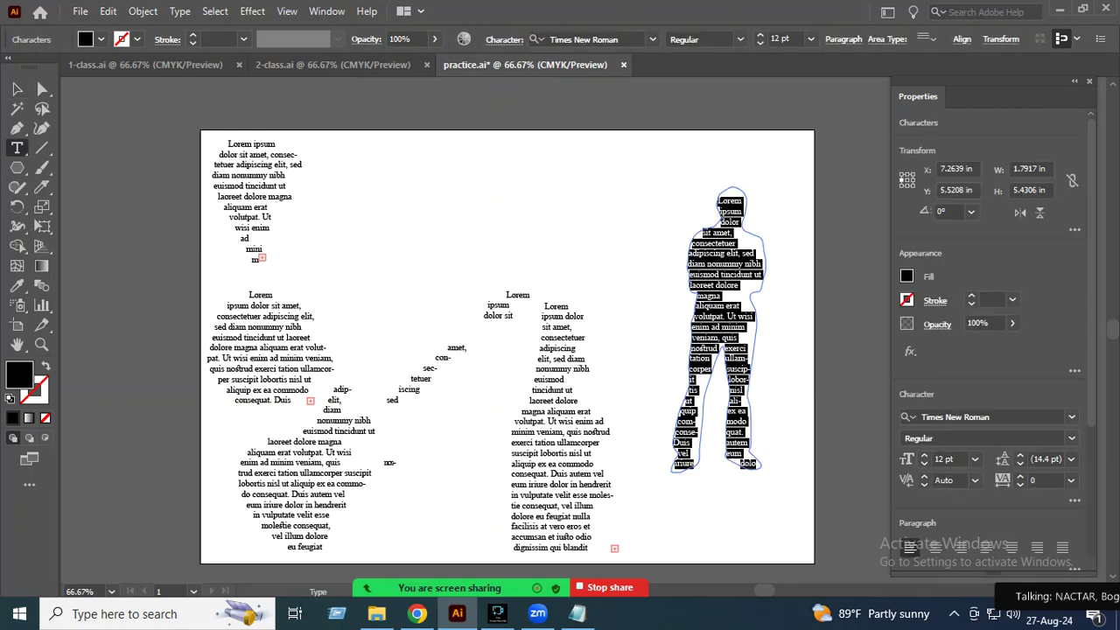
click(1062, 547)
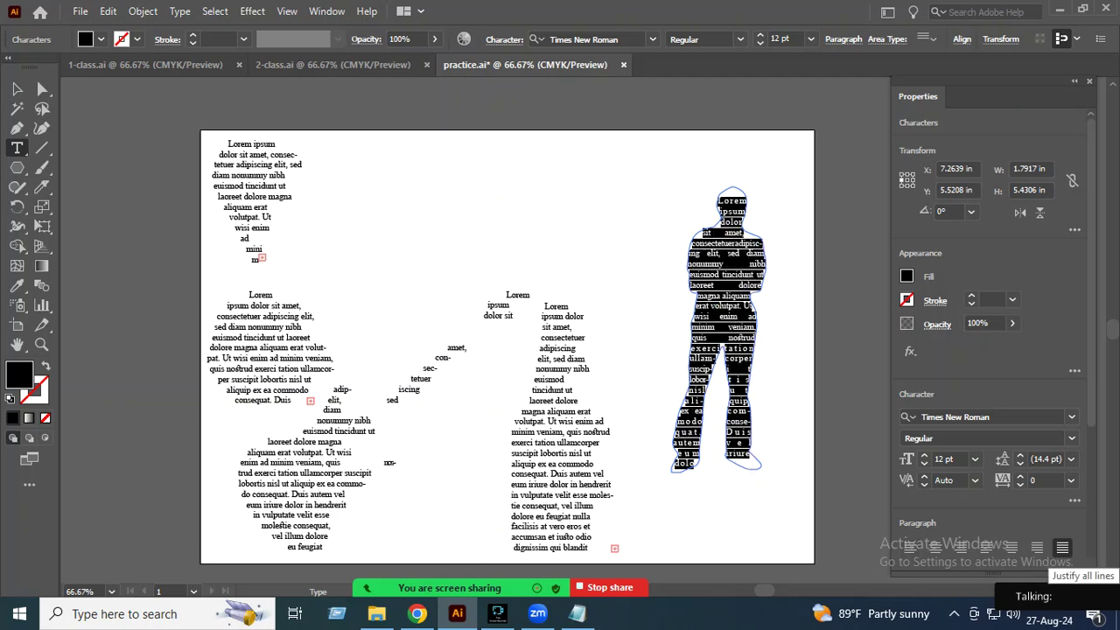
click(560, 428)
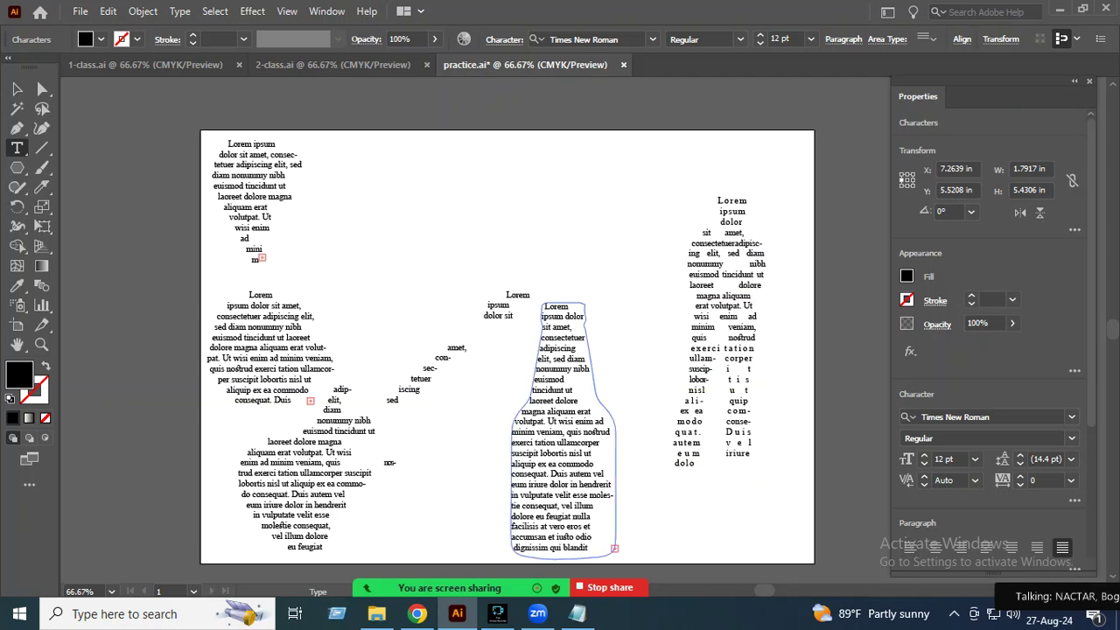
key(ctrl+a)
click(1061, 547)
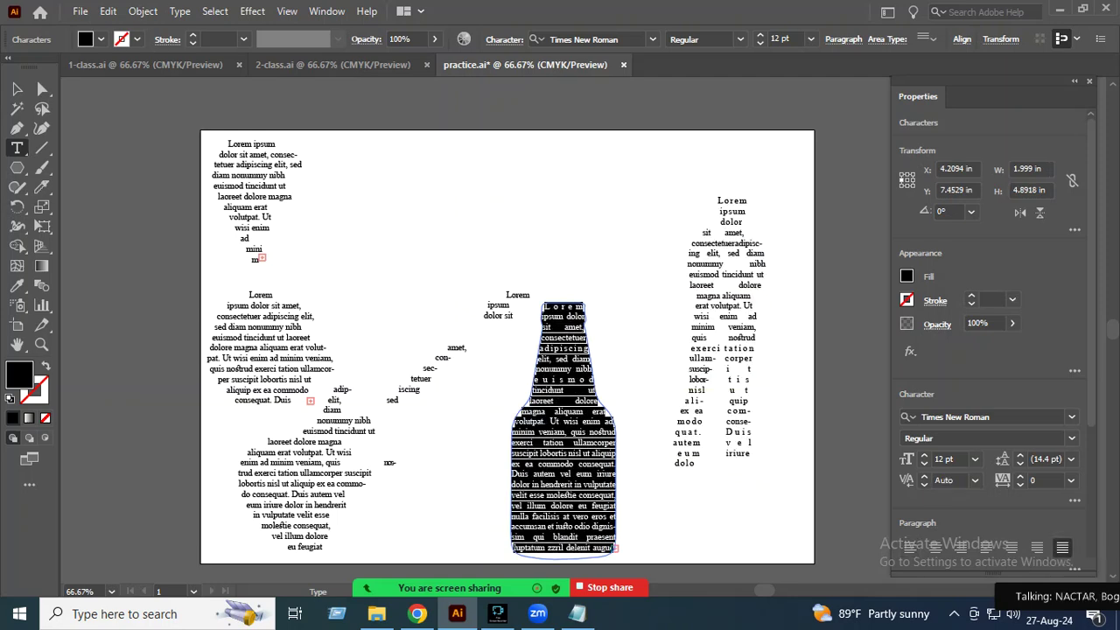
click(388, 462)
key(ctrl+a)
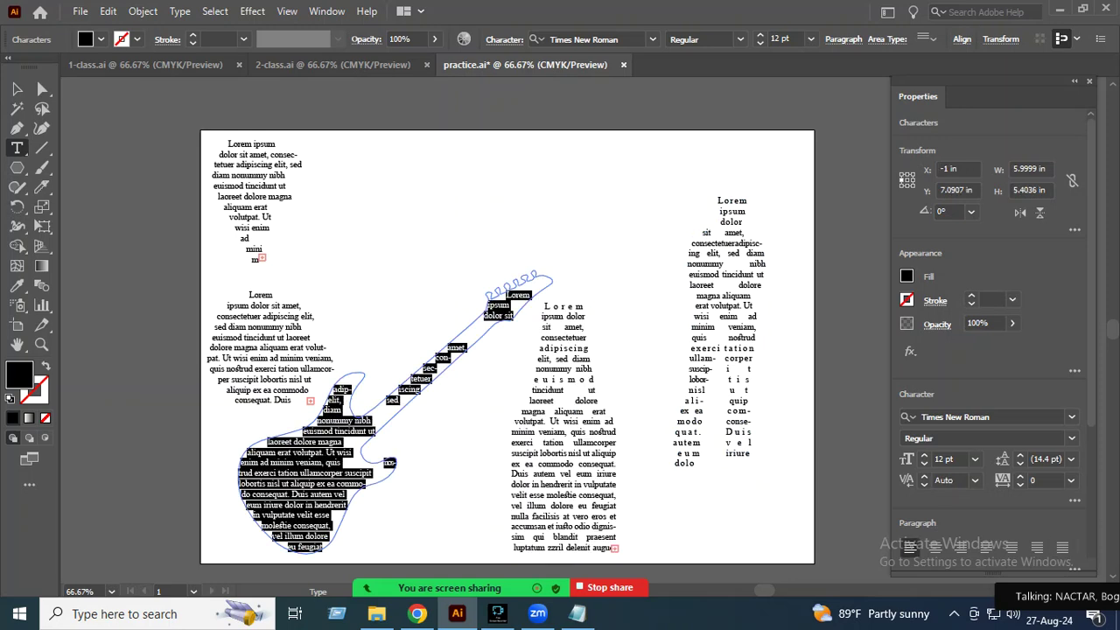
click(1061, 547)
key(Escape)
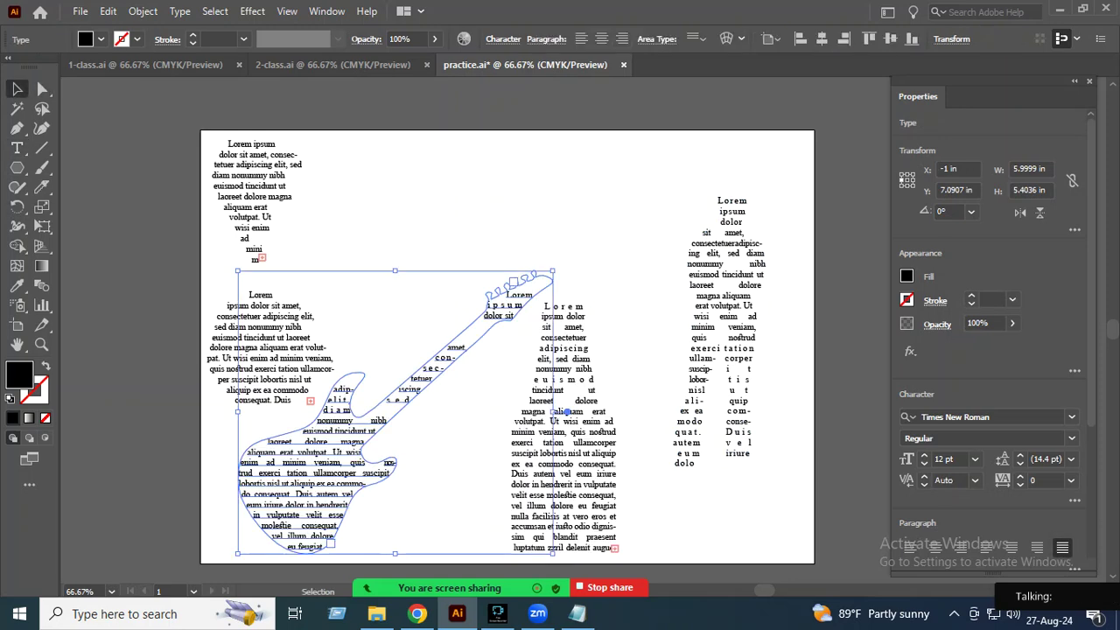
key(ctrl+shift+a)
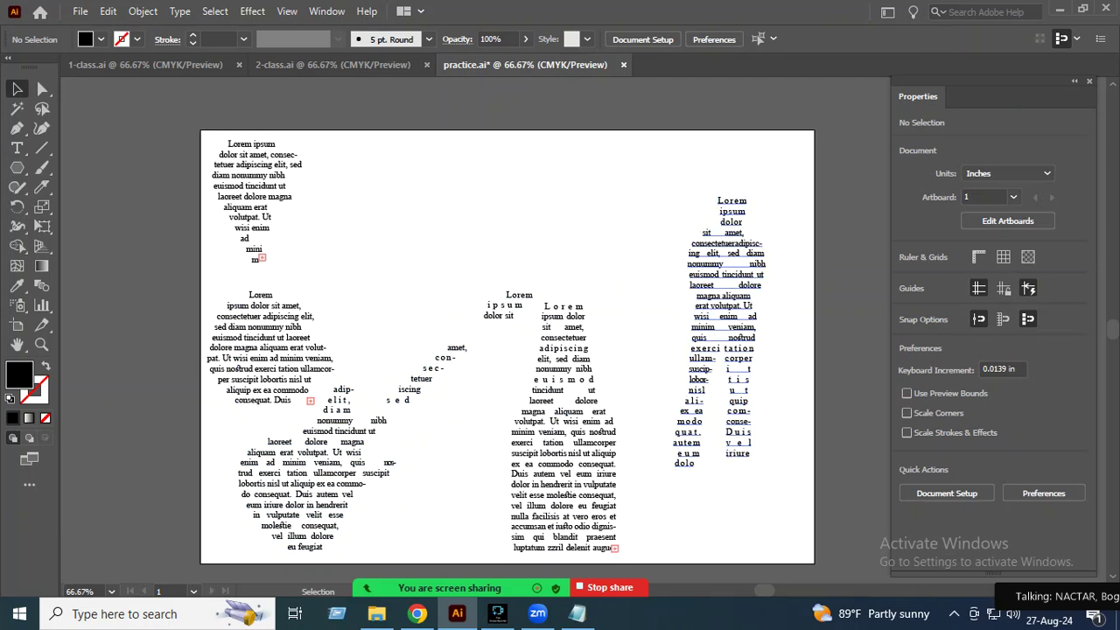
Step: Raise the silhouette and bottle texts and nudge the guitar text left and down
drag(740, 254, 705, 194)
drag(569, 419, 578, 336)
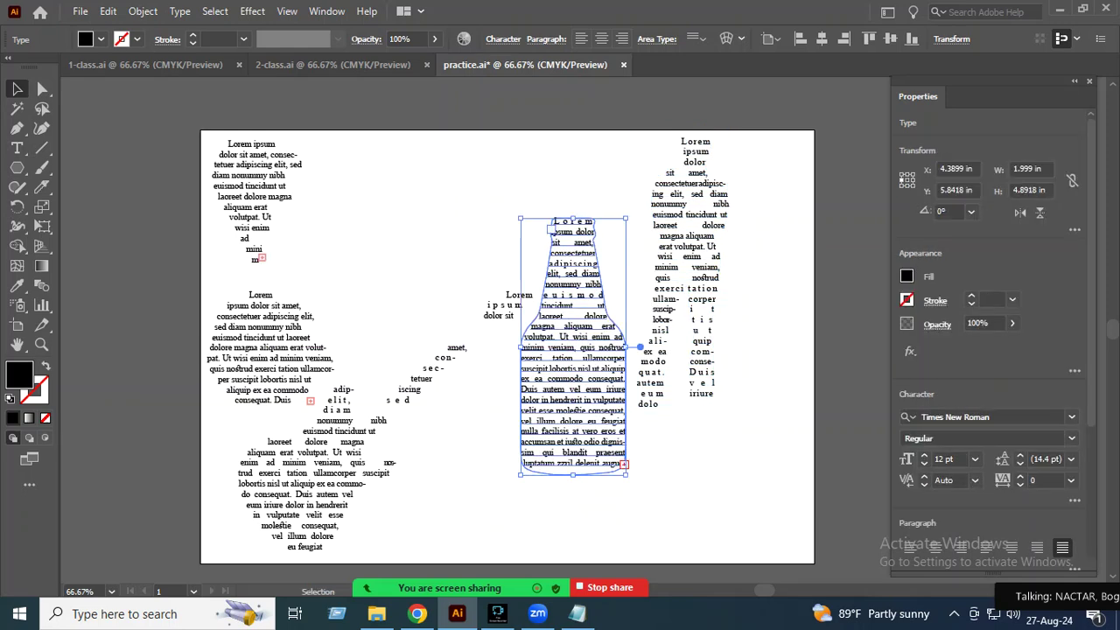
drag(426, 390, 395, 409)
key(ctrl+shift+a)
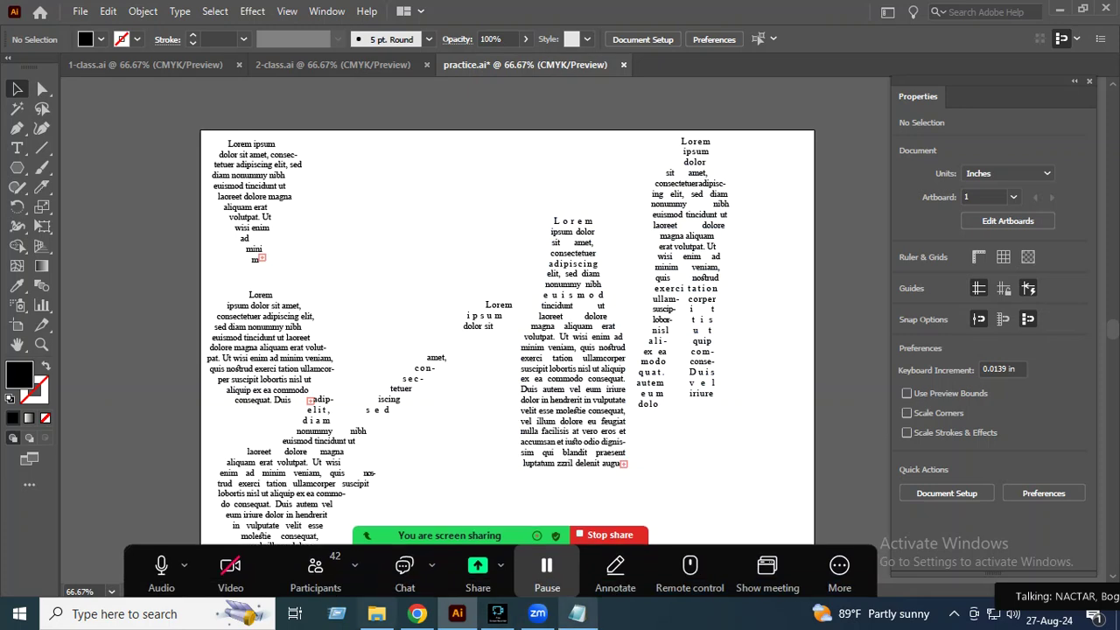
Step: Create a blank 'New Microsoft Word Document.docx' in Downloads, then minimize Word and return to Illustrator
click(376, 613)
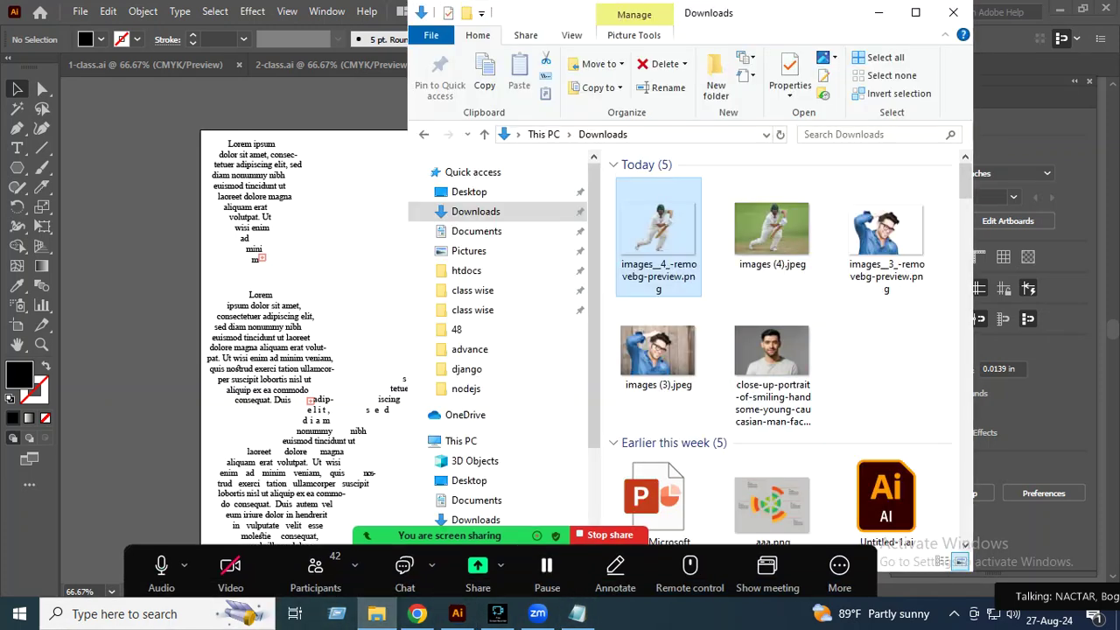
right_click(872, 352)
mouse_move(909, 529)
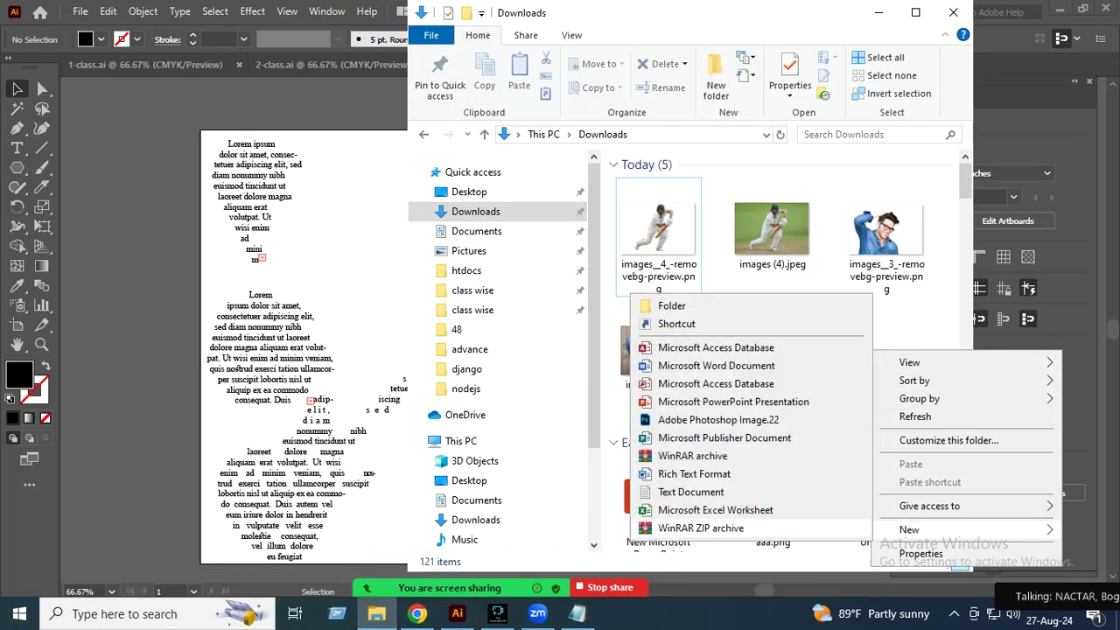
click(716, 366)
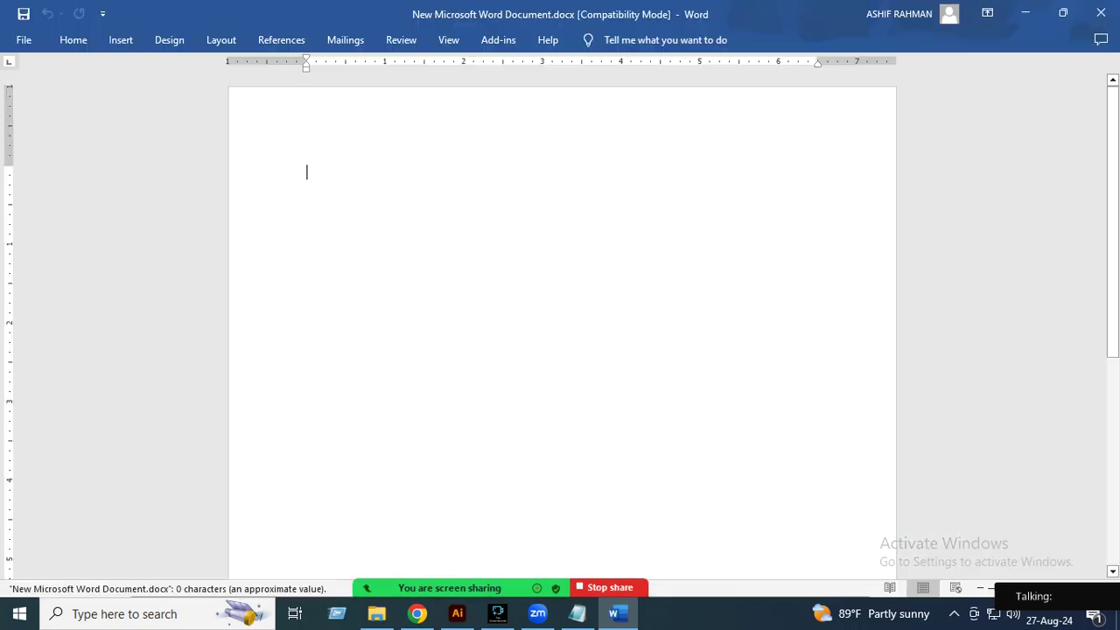
click(1026, 13)
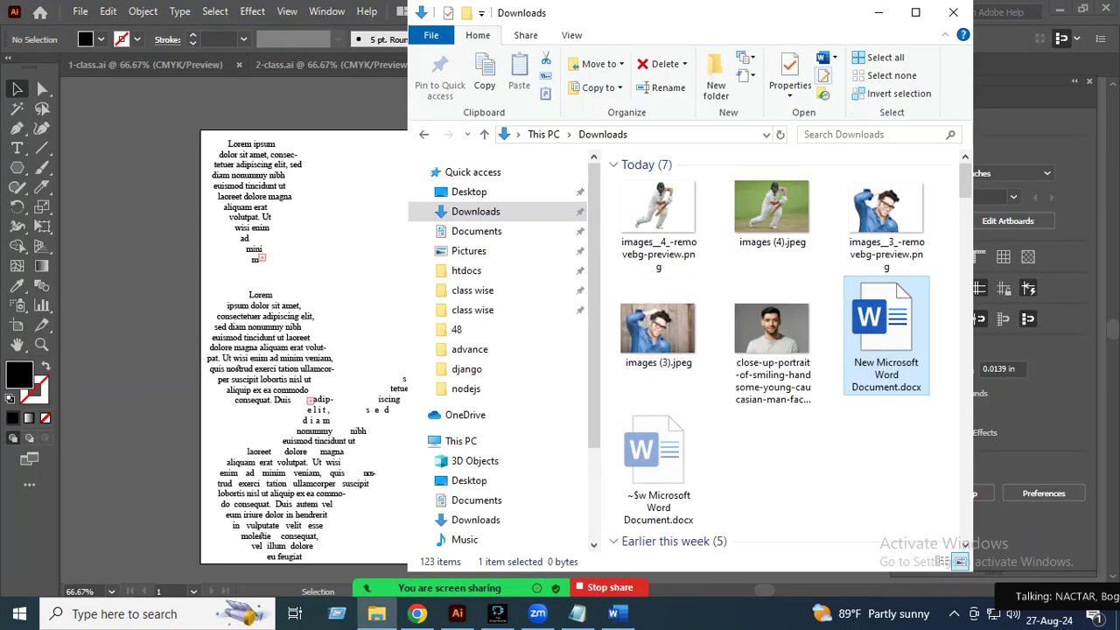
key(alt+Tab)
Step: Draw a left-aligned placeholder-text paragraph frame near the top and resize it
key(t)
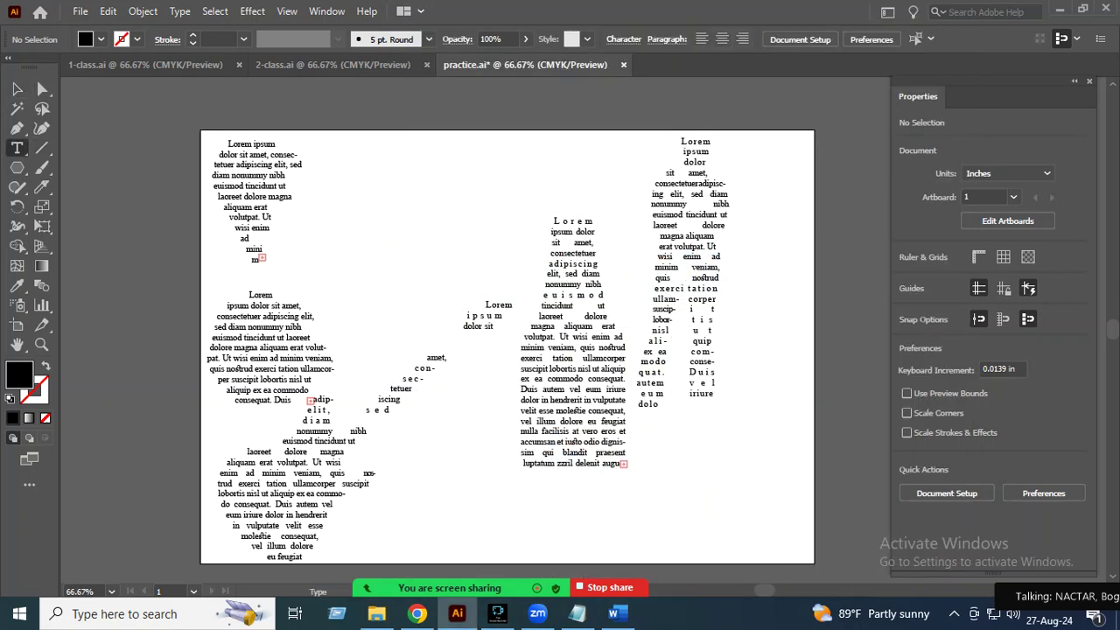
drag(350, 171, 523, 277)
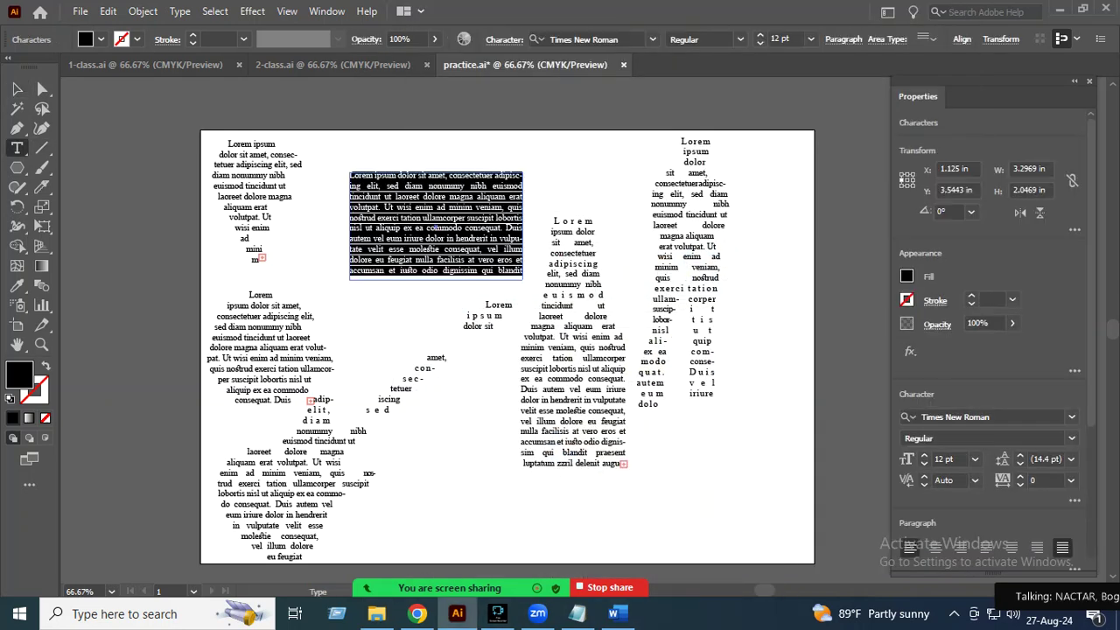
click(910, 545)
key(Escape)
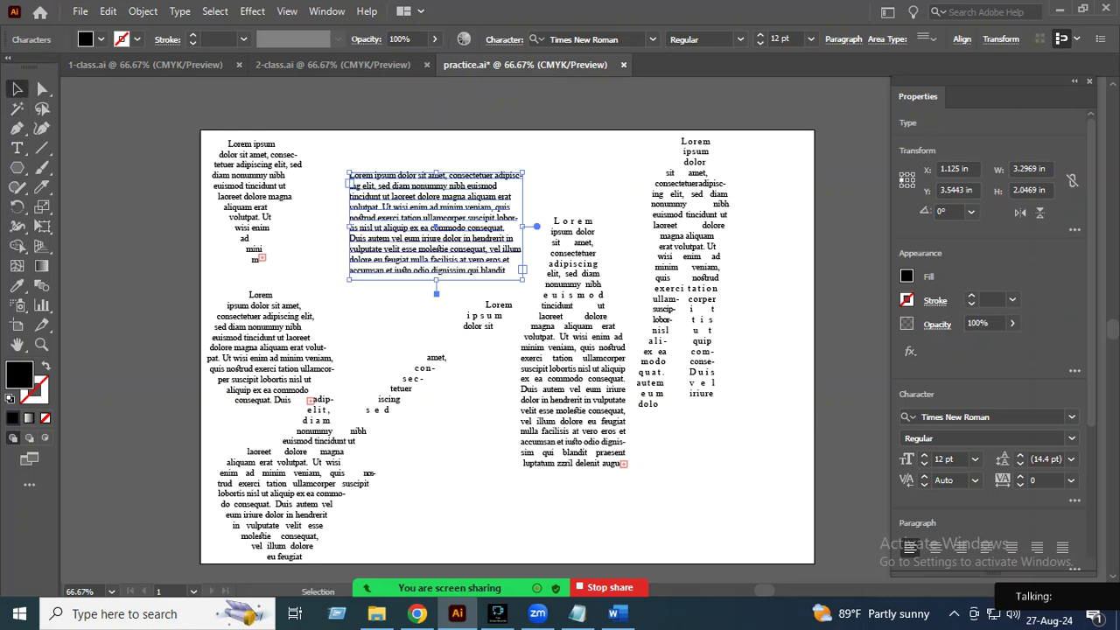
scroll(573, 393, up, 1)
scroll(573, 394, up, 2)
drag(523, 233, 673, 124)
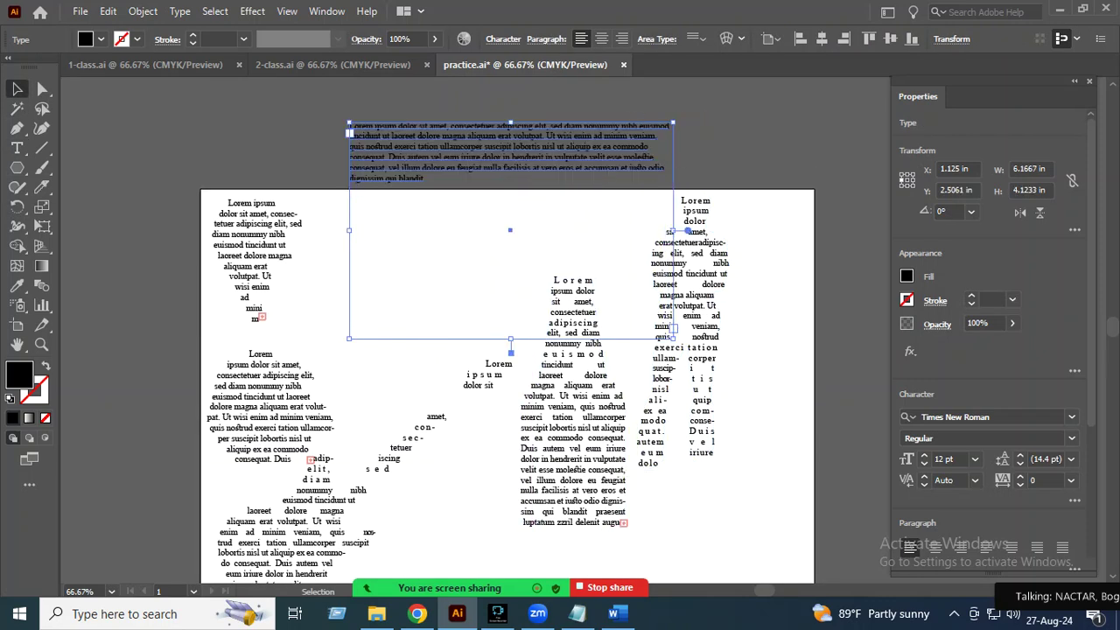
drag(673, 124, 621, 196)
Step: Move the silhouette text to the lower right and enlarge the paragraph to 17 pt
drag(696, 358, 746, 480)
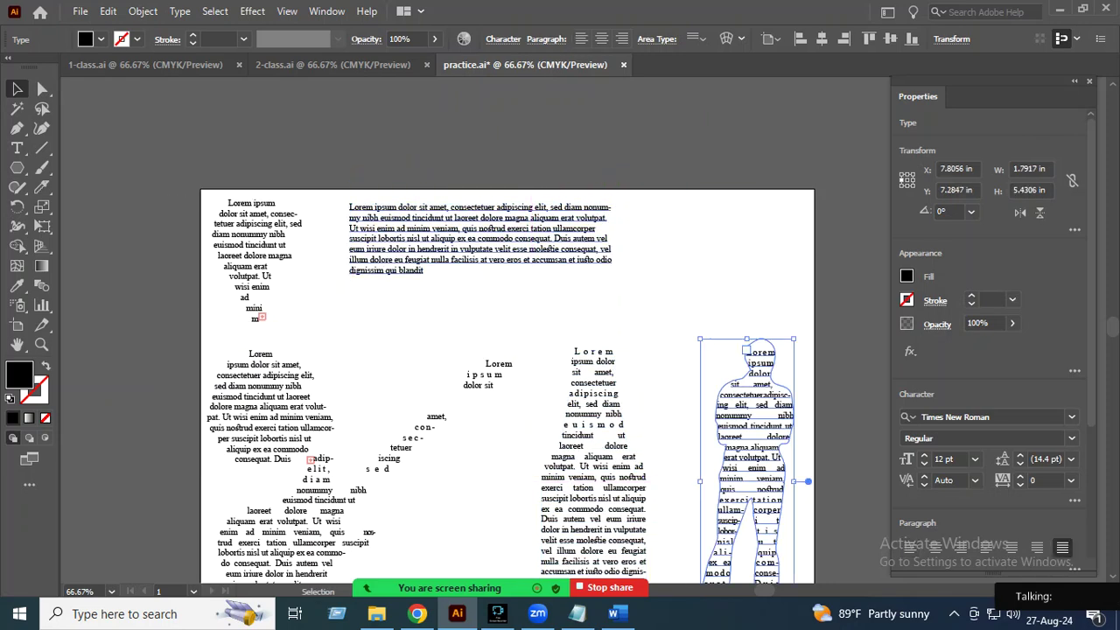
triple_click(481, 236)
click(924, 454)
click(924, 454)
click(923, 454)
click(924, 454)
click(923, 453)
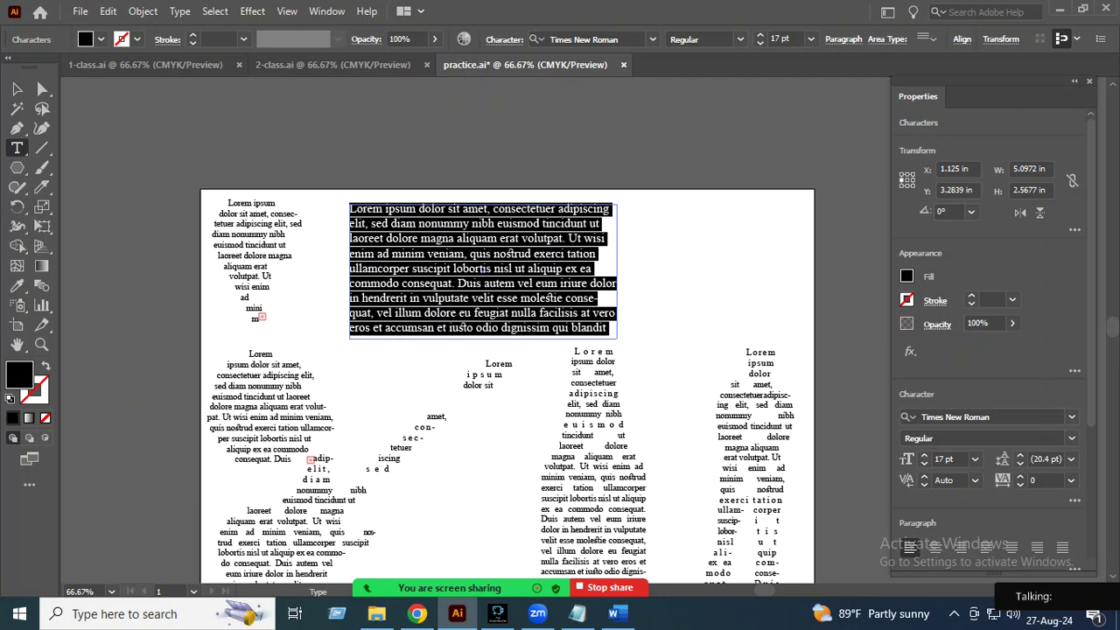
Step: Set the paragraph to 16 pt, move its frame right to X 2.0556 in, and open Zoom chat
click(924, 463)
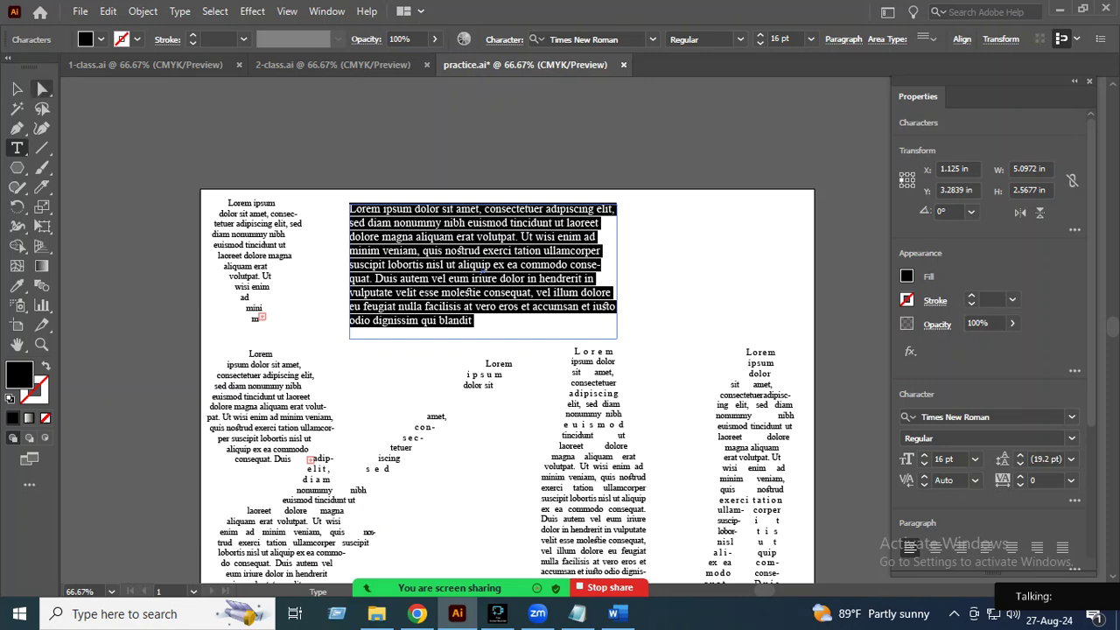
click(17, 88)
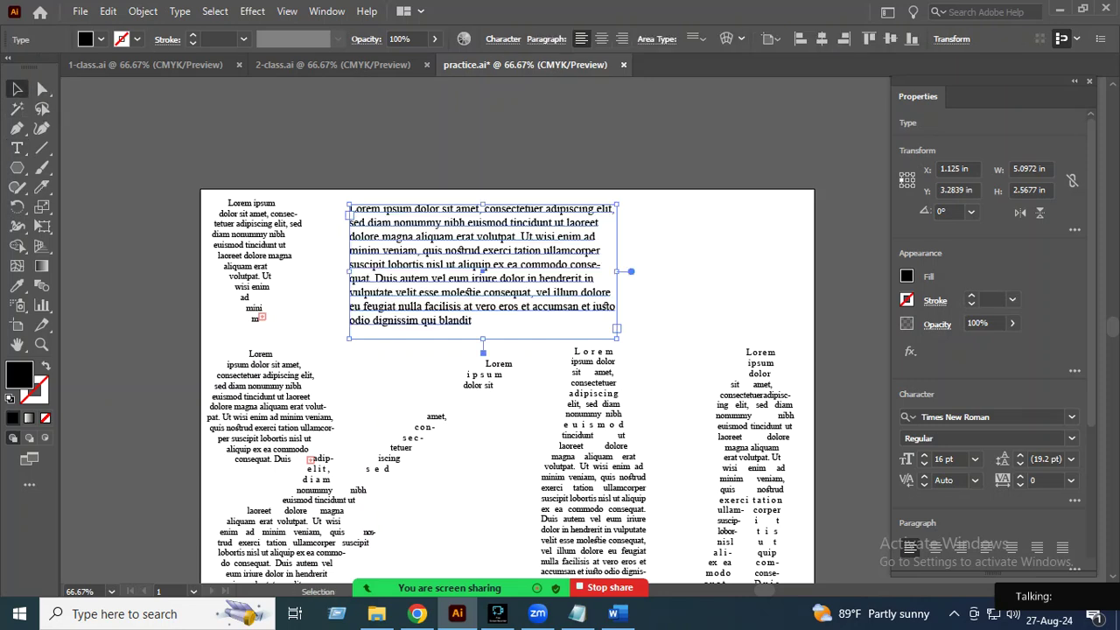
drag(482, 271, 532, 267)
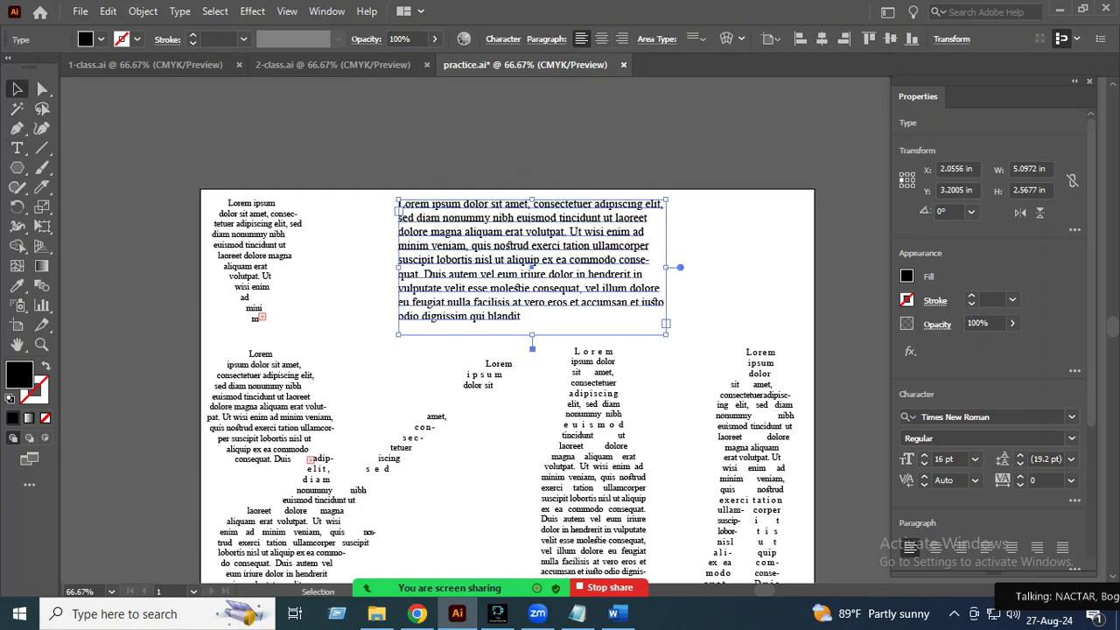
mouse_move(161, 573)
click(404, 569)
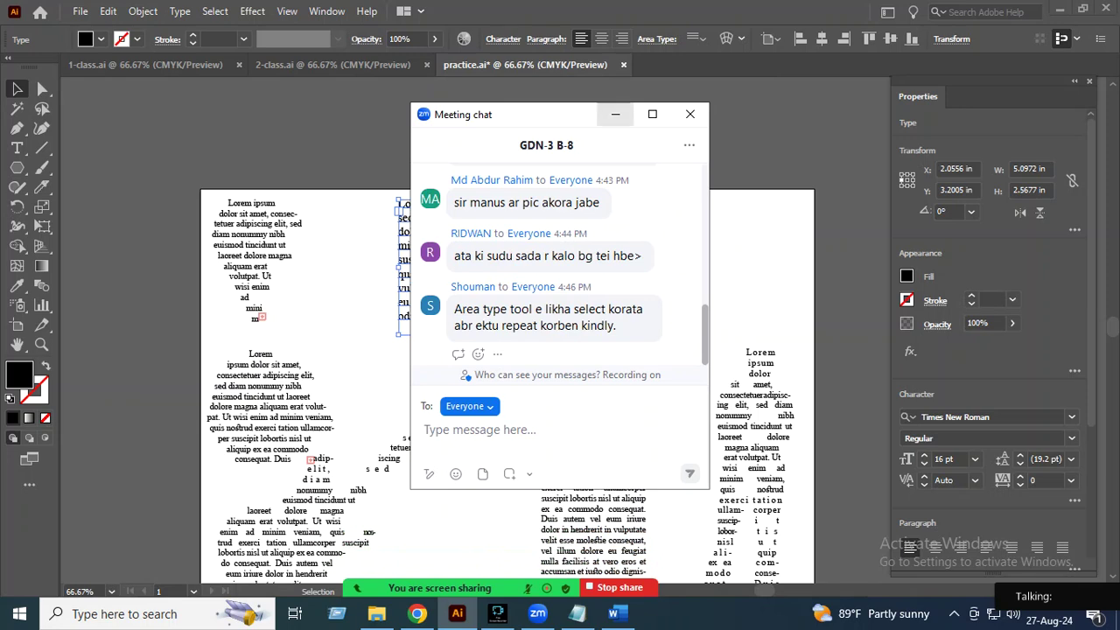
Step: Close the Zoom meeting chat and bring up the screen recorder
click(615, 114)
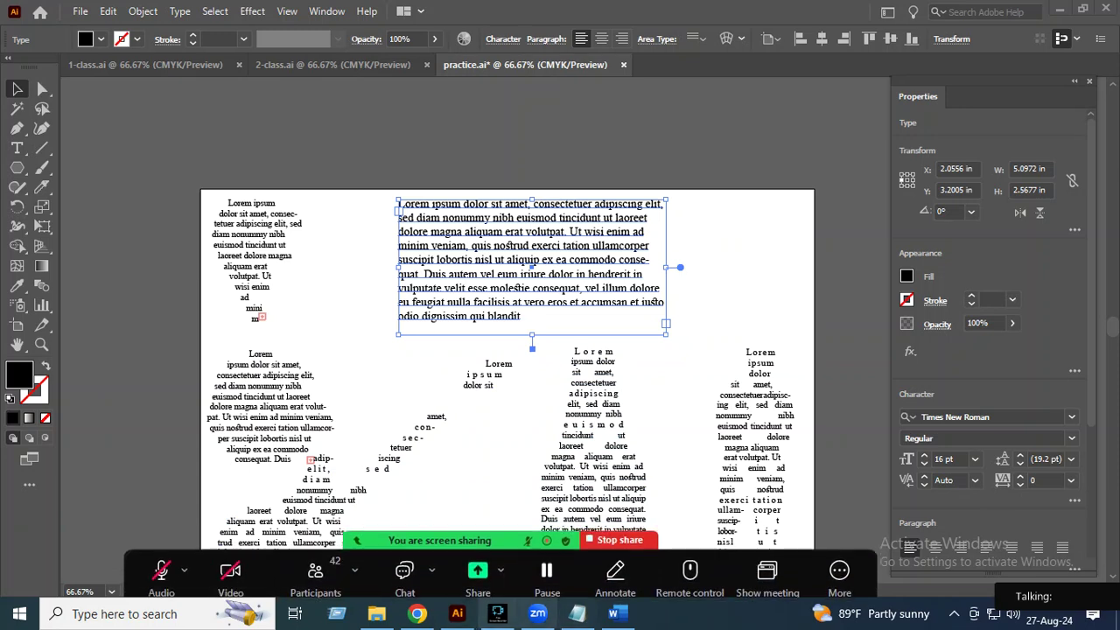
click(496, 613)
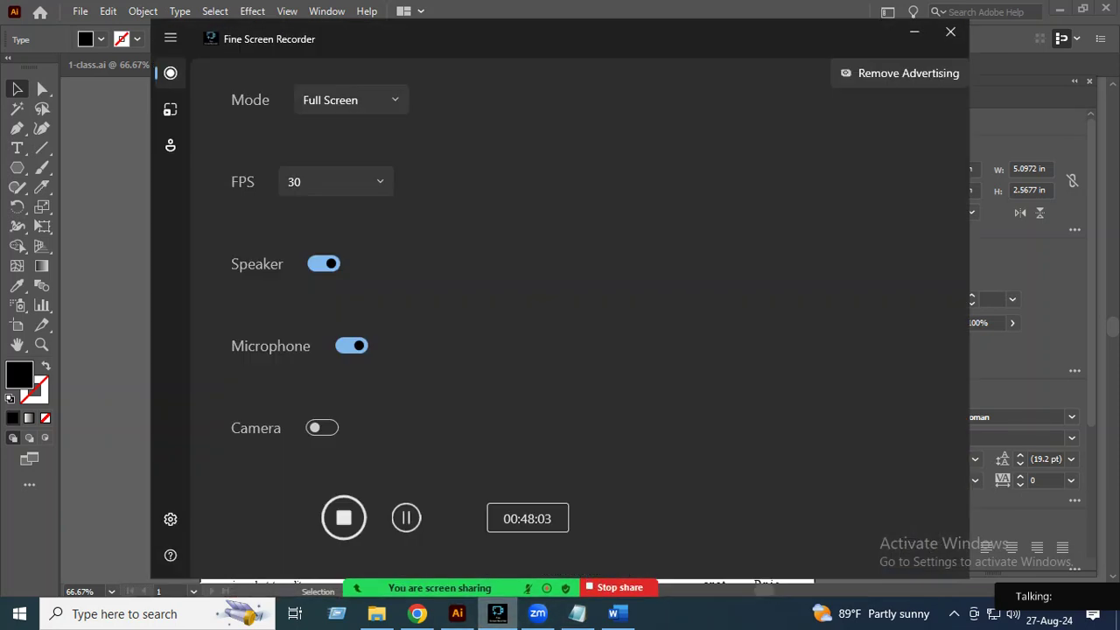
click(497, 613)
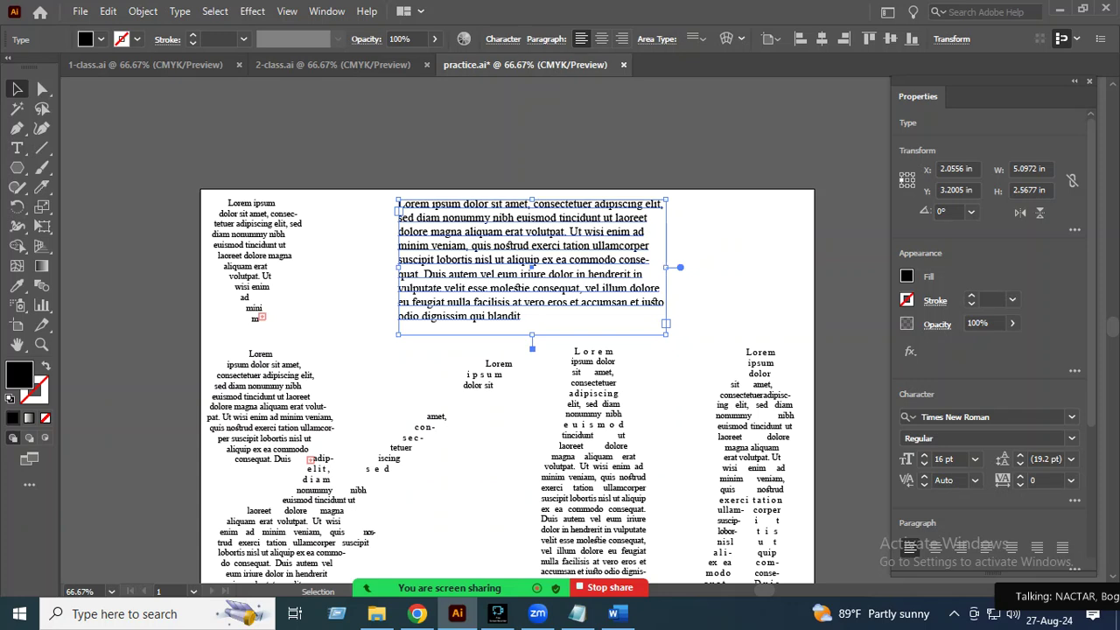
drag(665, 268, 726, 268)
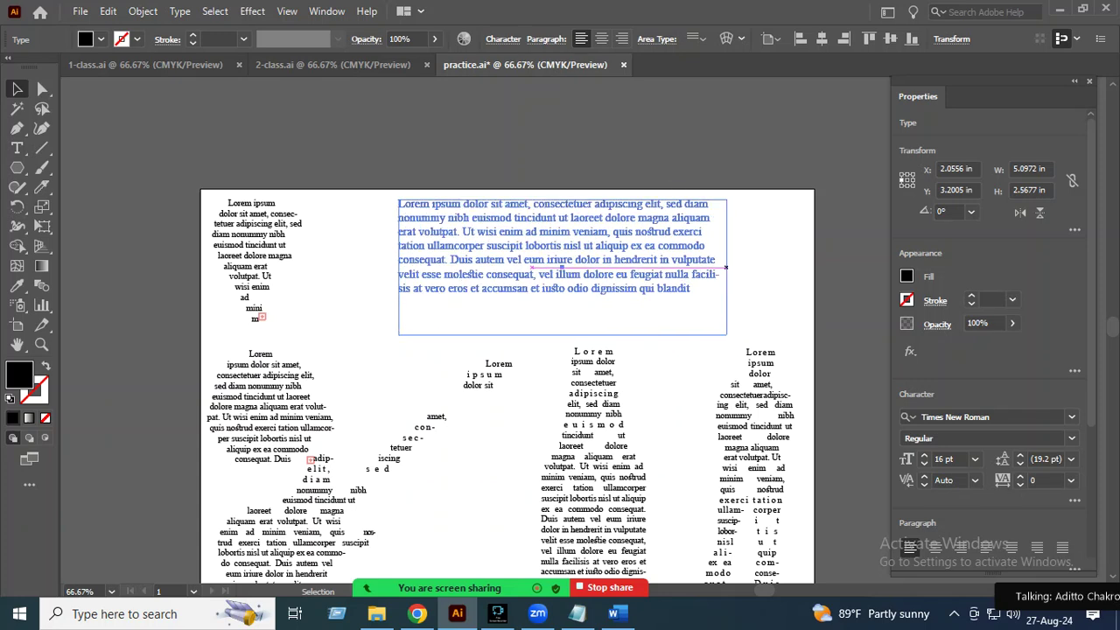
Step: Select all the Lorem ipsum paragraph text and open the Window menu
click(761, 297)
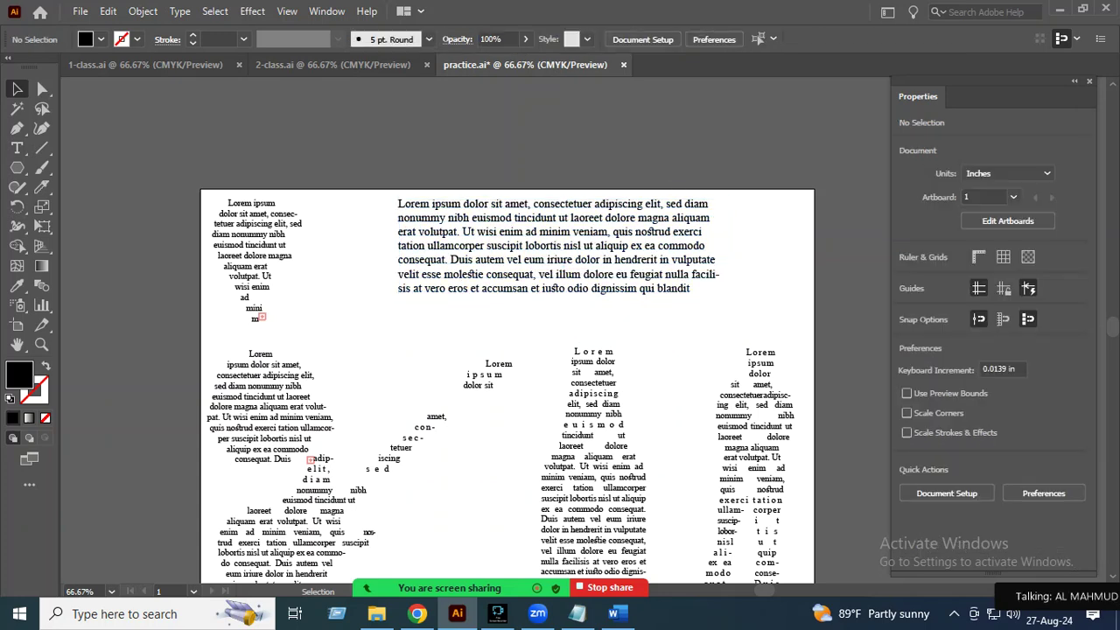
click(691, 278)
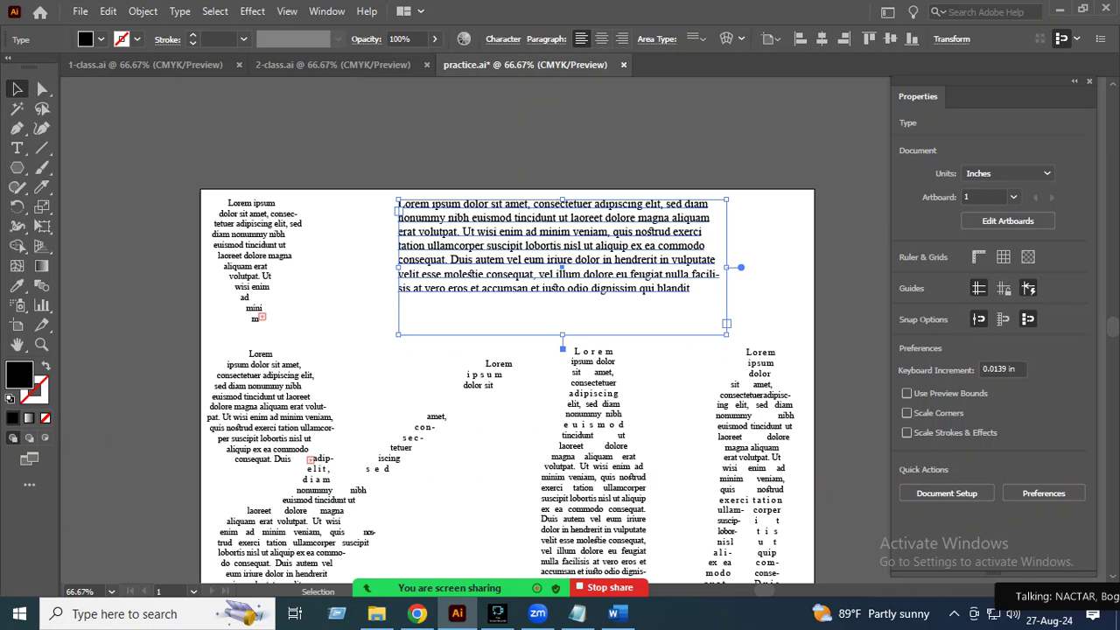
double_click(691, 278)
key(ctrl+a)
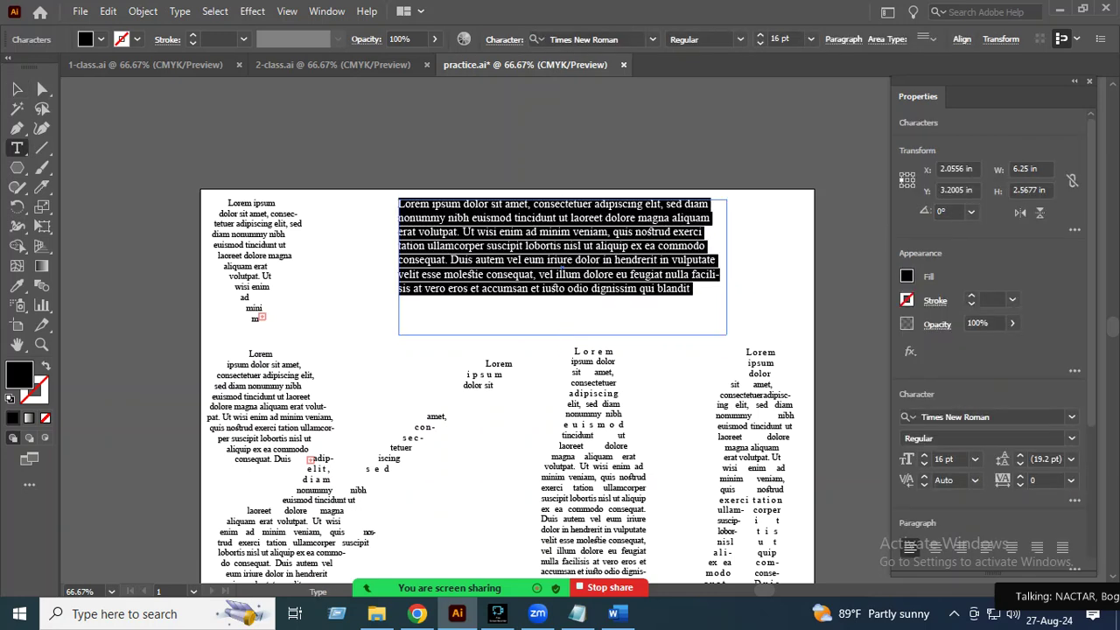
click(326, 11)
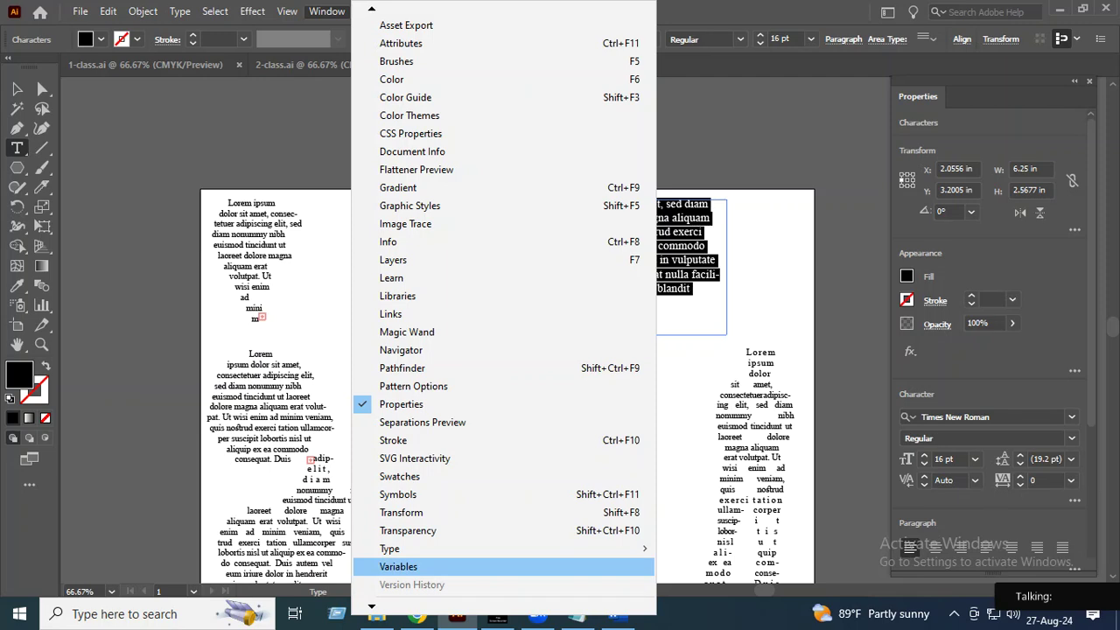
mouse_move(503, 548)
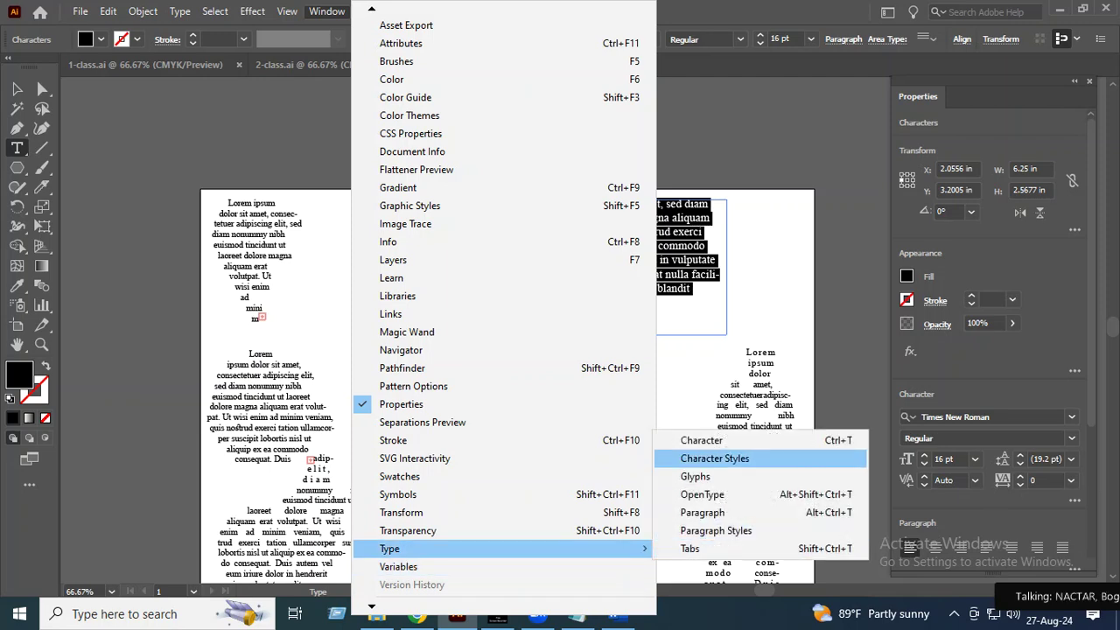
Step: Open the Character and Paragraph panels and reposition the floating panel
click(704, 439)
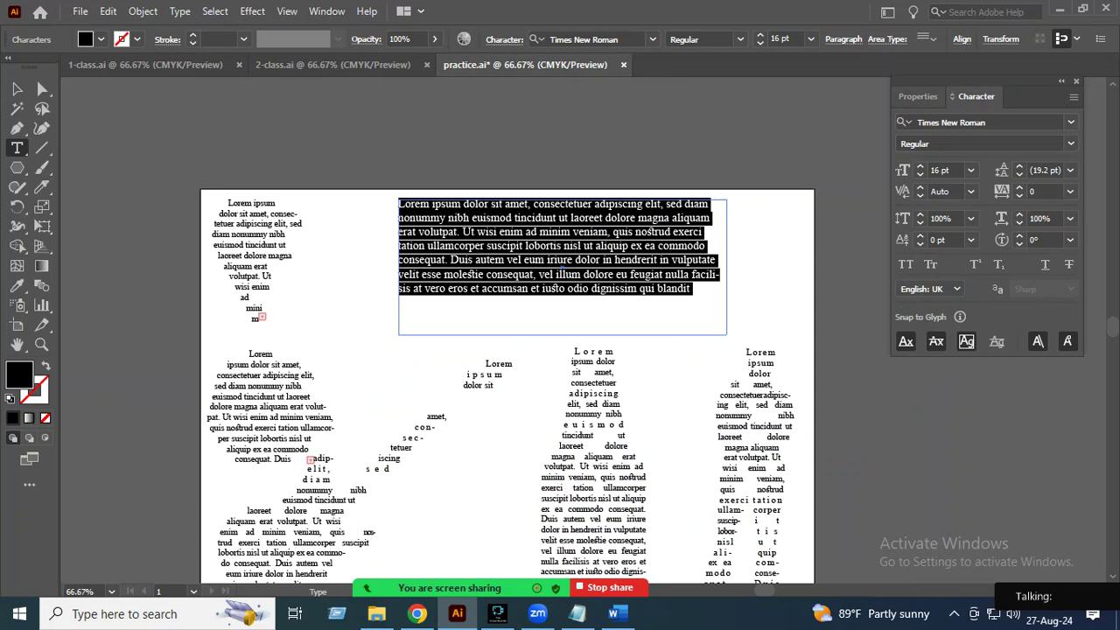
click(918, 96)
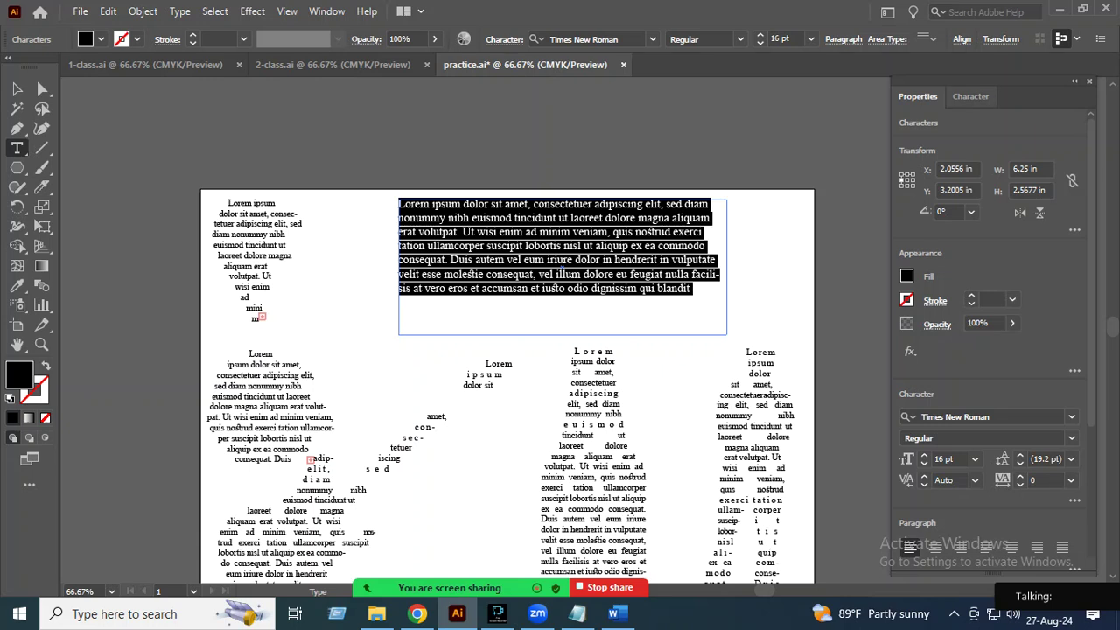
click(971, 96)
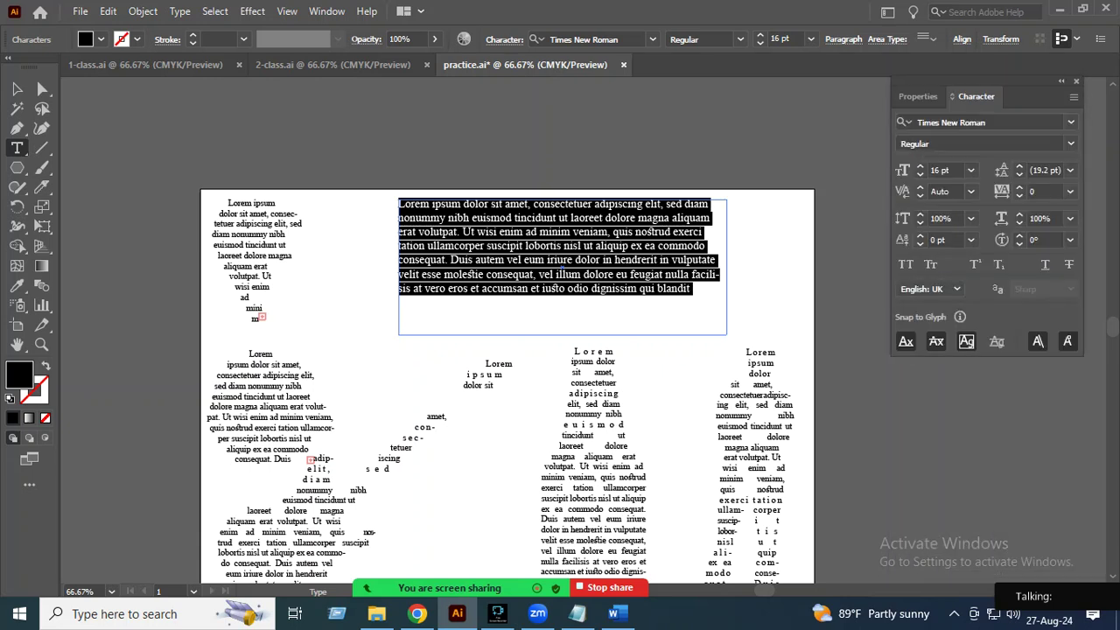
click(327, 10)
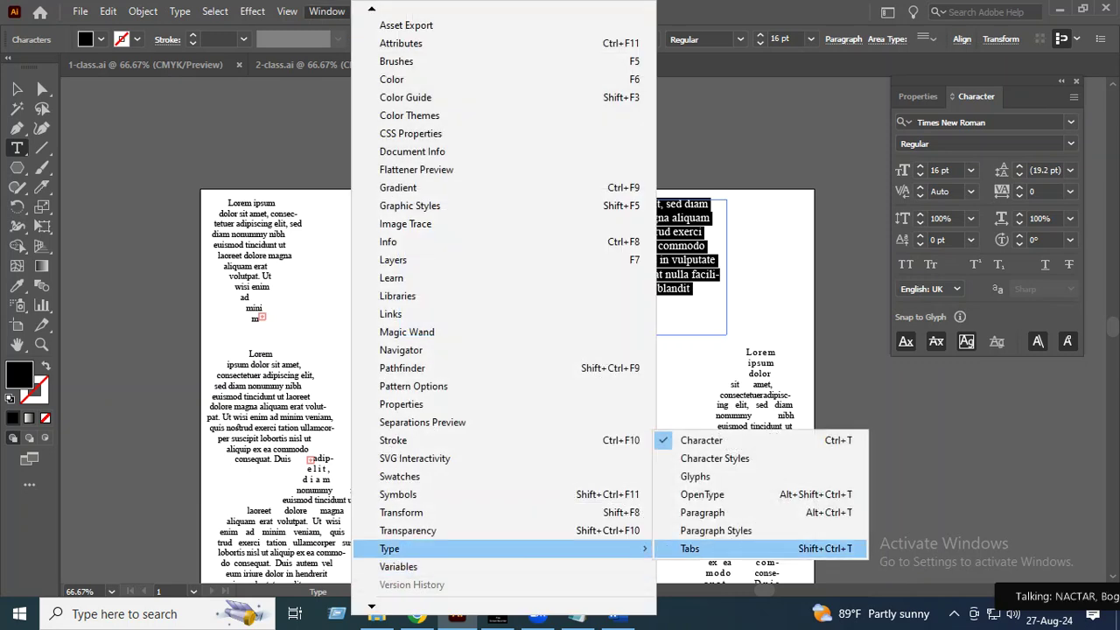
click(702, 513)
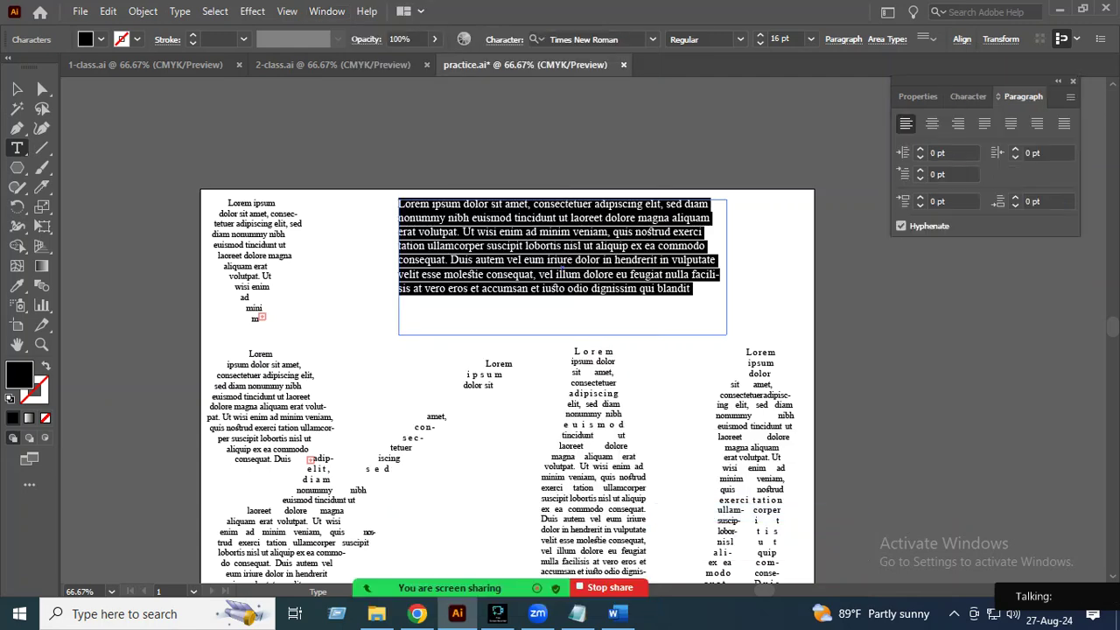
drag(963, 81, 894, 88)
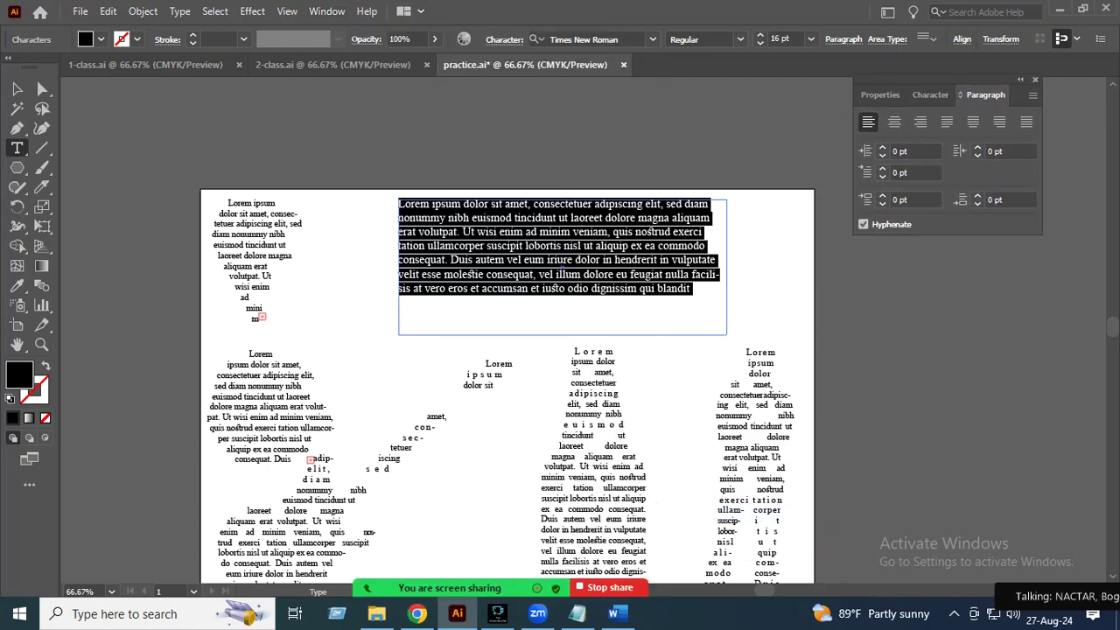
Step: Select all the paragraph text and increase its font size to about 17 pt
click(326, 12)
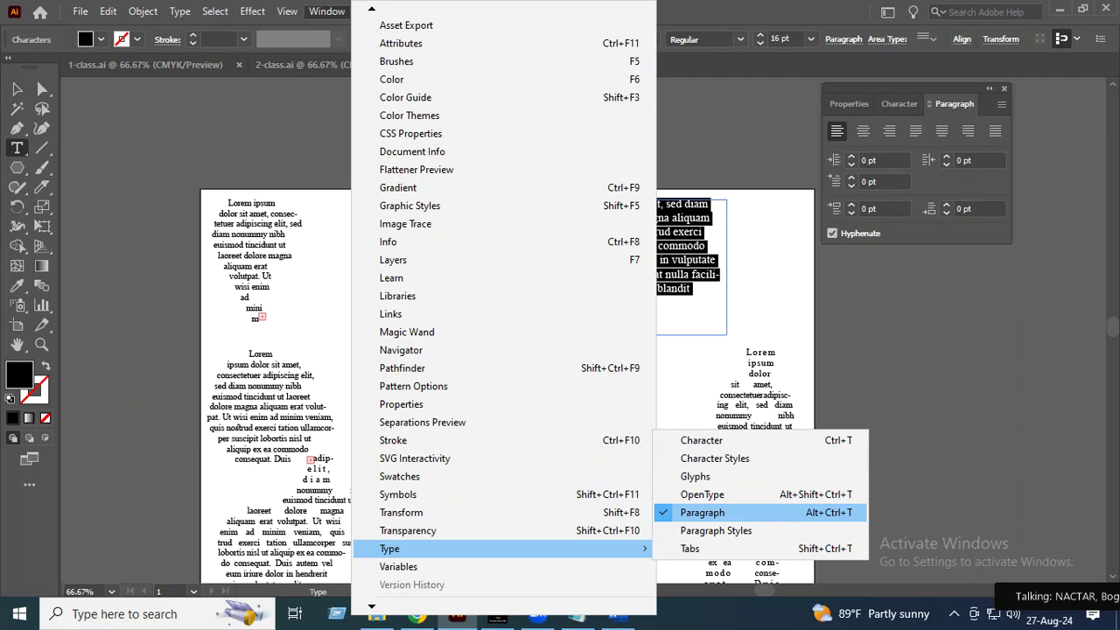
click(702, 512)
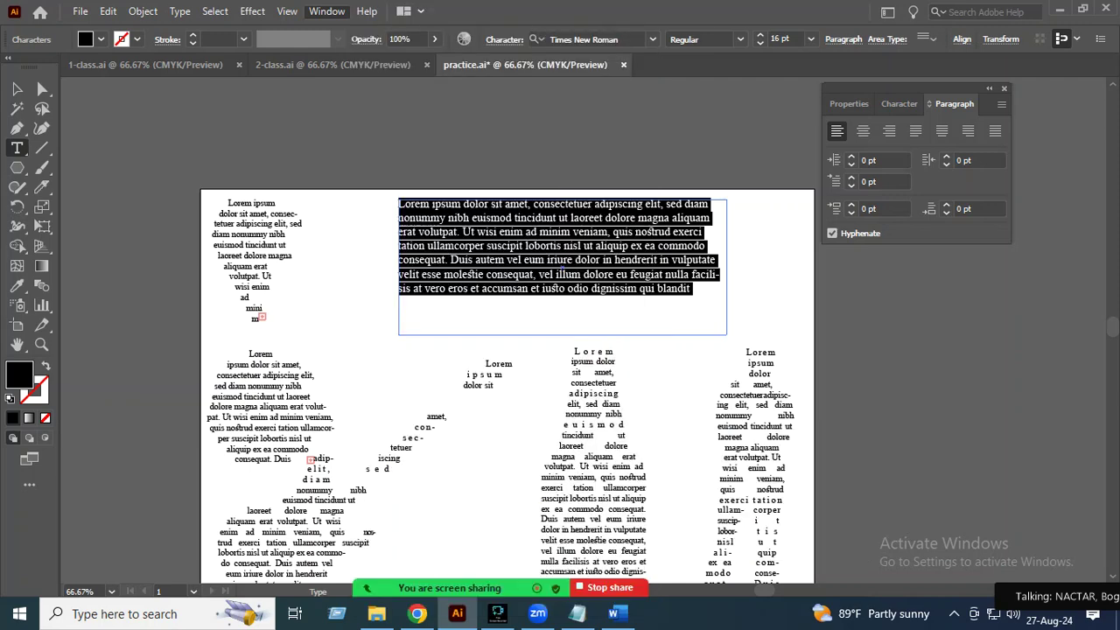
click(848, 103)
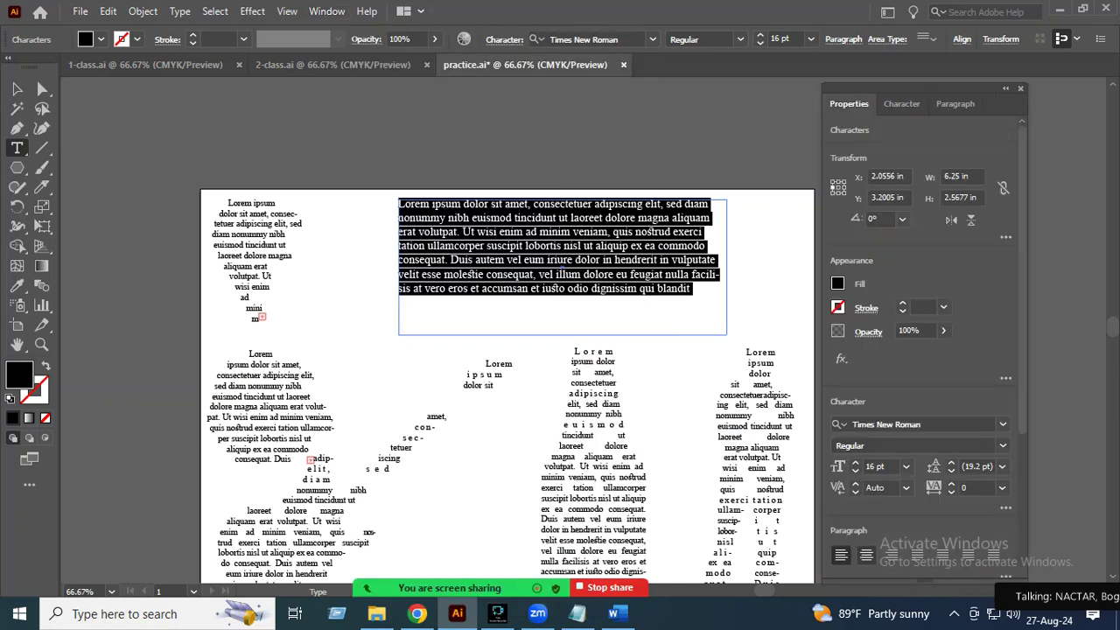
click(610, 231)
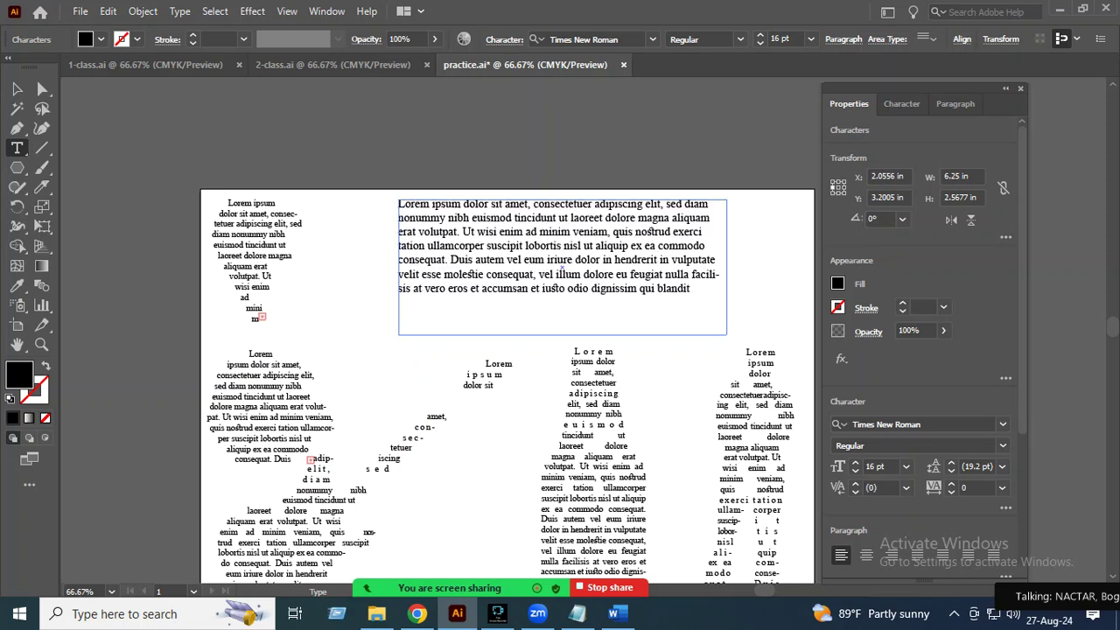
click(954, 103)
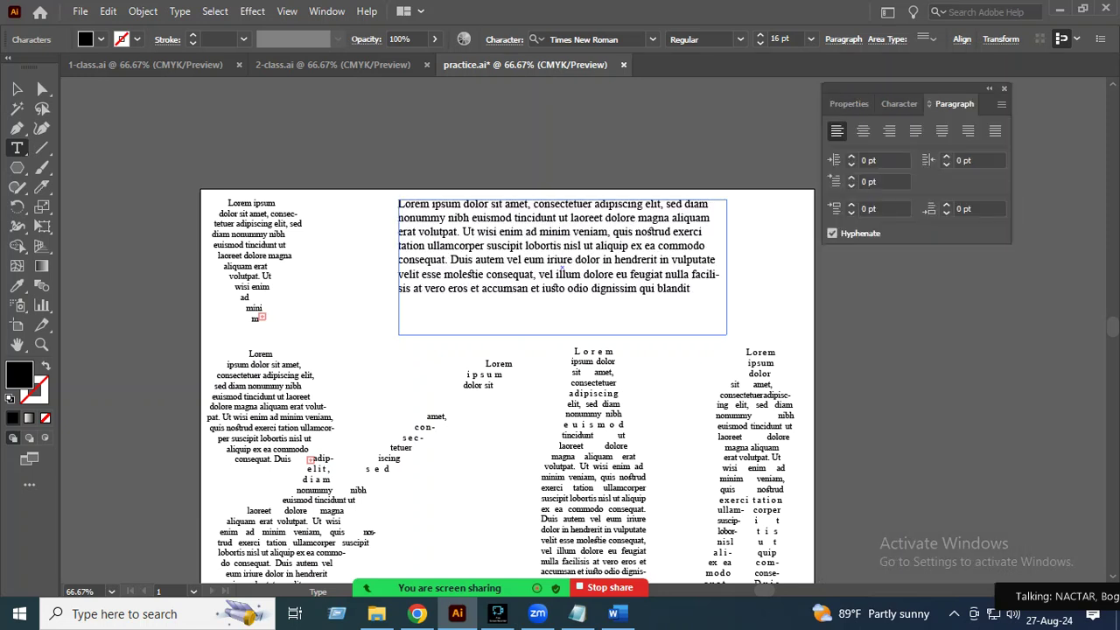
drag(927, 89, 966, 97)
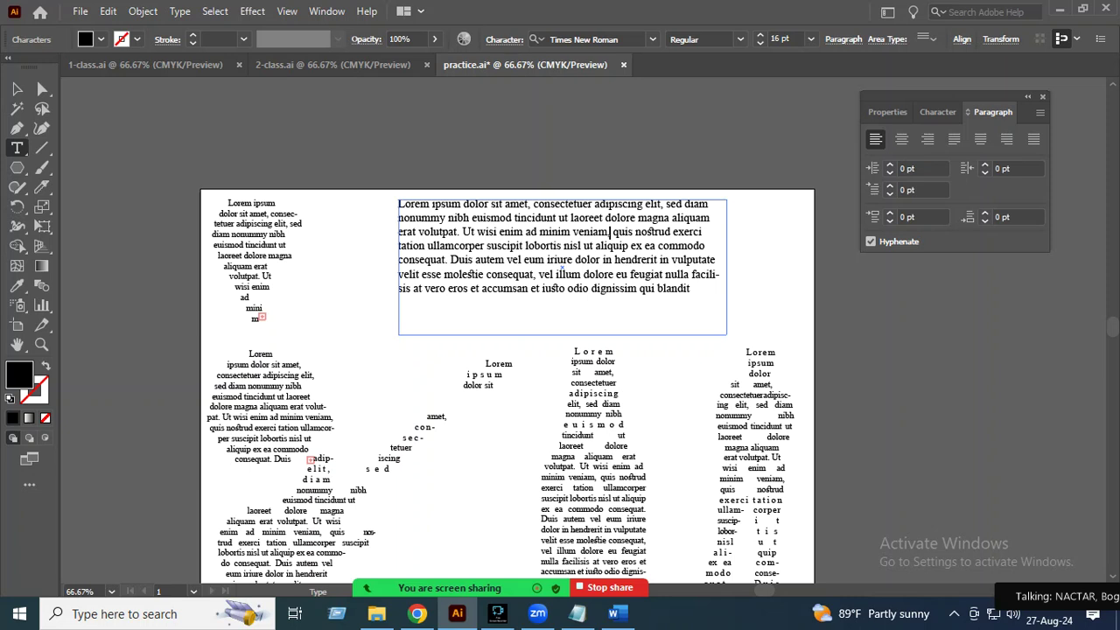
key(ctrl+a)
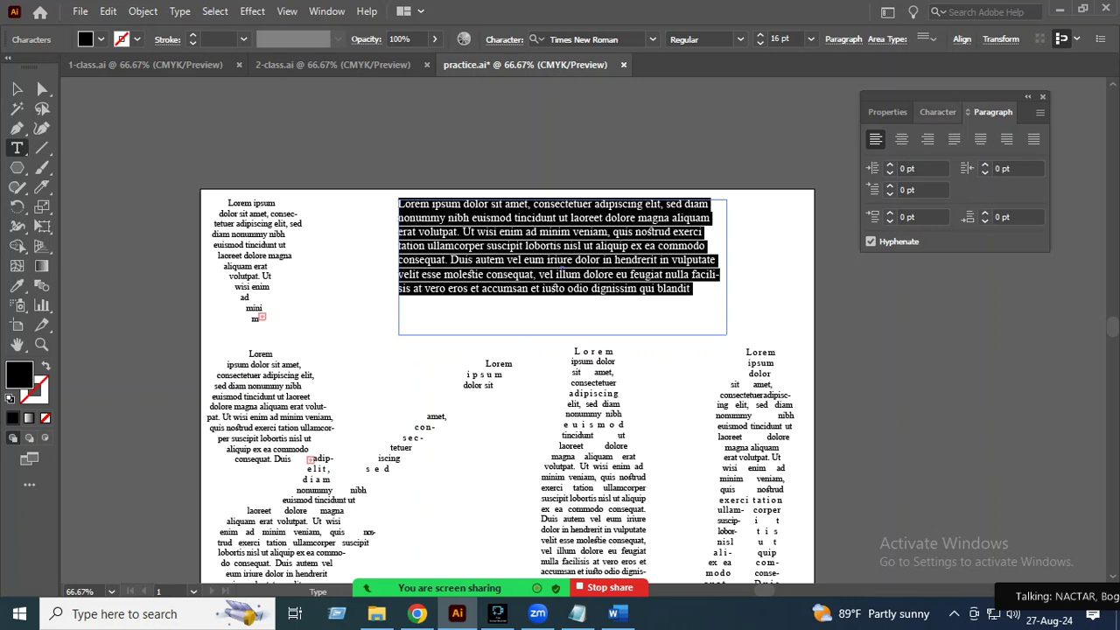
click(887, 112)
click(893, 470)
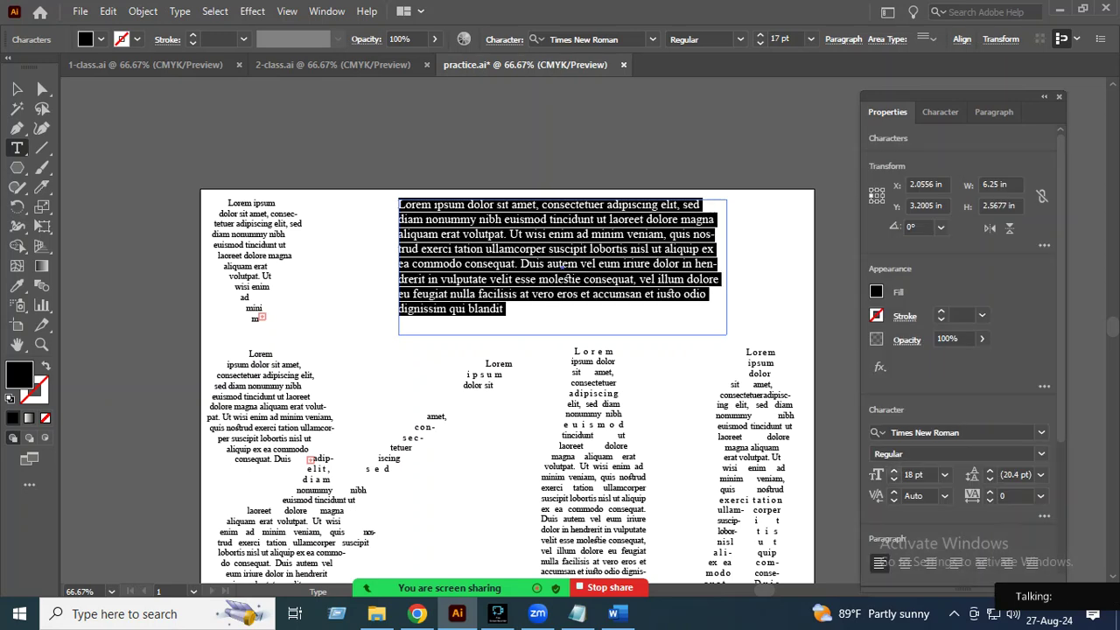
Step: Set the Lorem ipsum paragraph to 19 pt and select part of its text in Paragraph settings
click(893, 469)
click(893, 470)
click(681, 271)
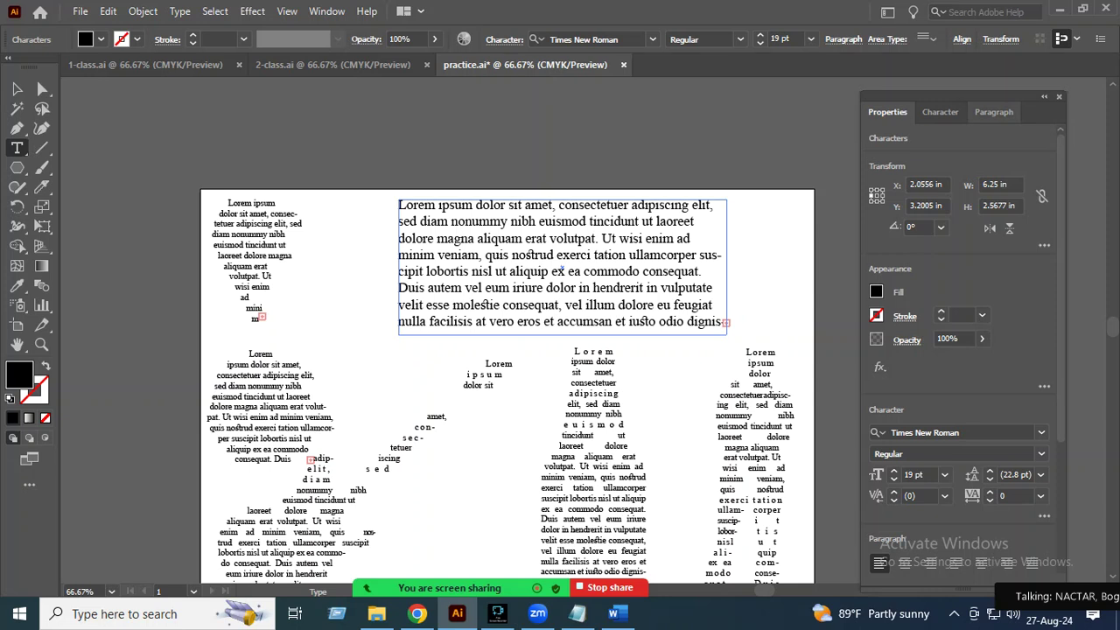
click(993, 111)
mouse_move(691, 205)
mouse_down()
mouse_move(714, 205)
mouse_move(690, 238)
mouse_move(720, 255)
mouse_up()
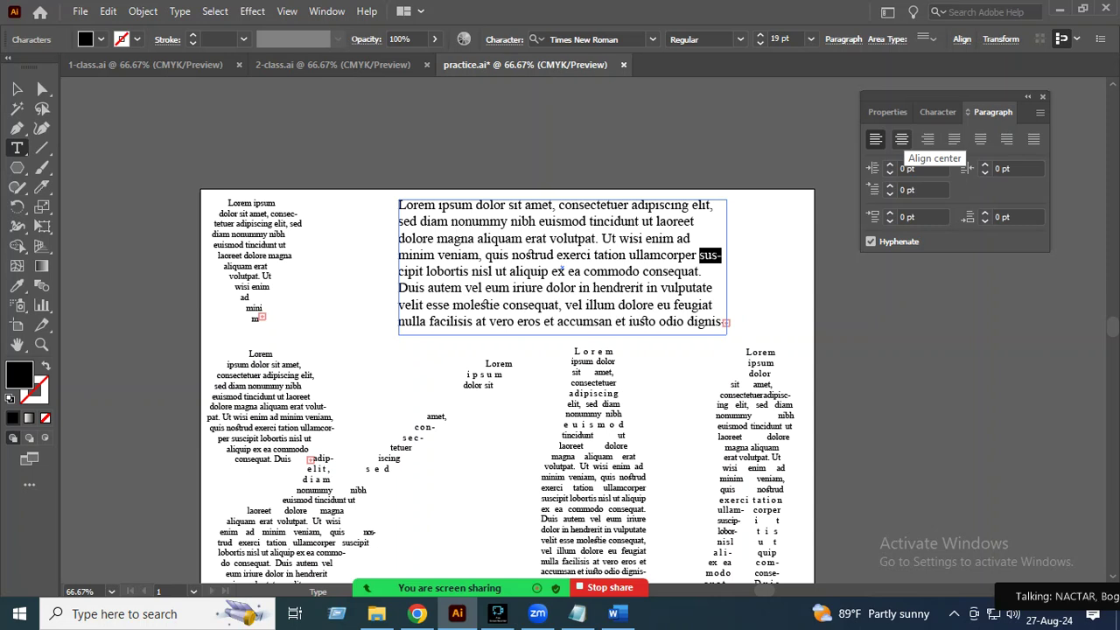
Step: Try center, left and right alignment, then justify all lines of the paragraph block
click(901, 139)
click(511, 254)
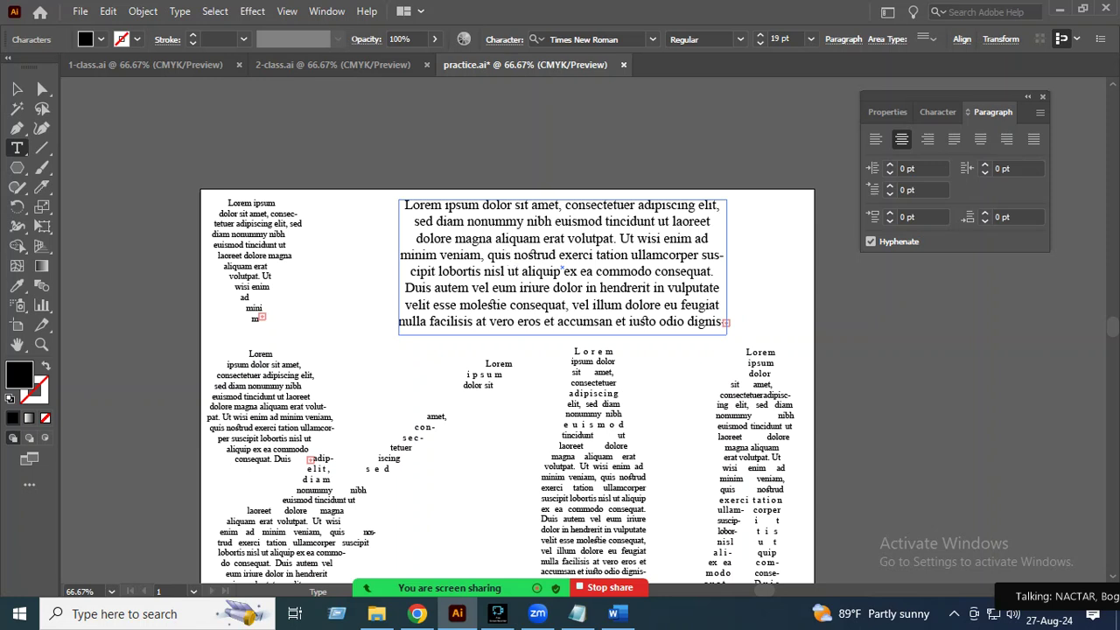
key(ctrl+shift+l)
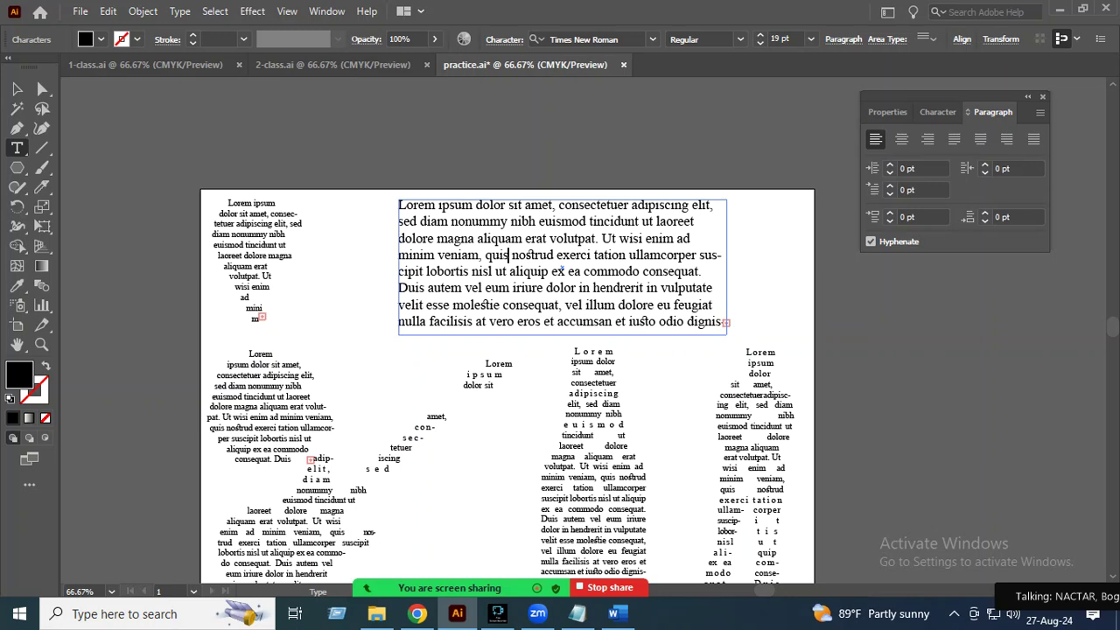
key(ctrl+shift+c)
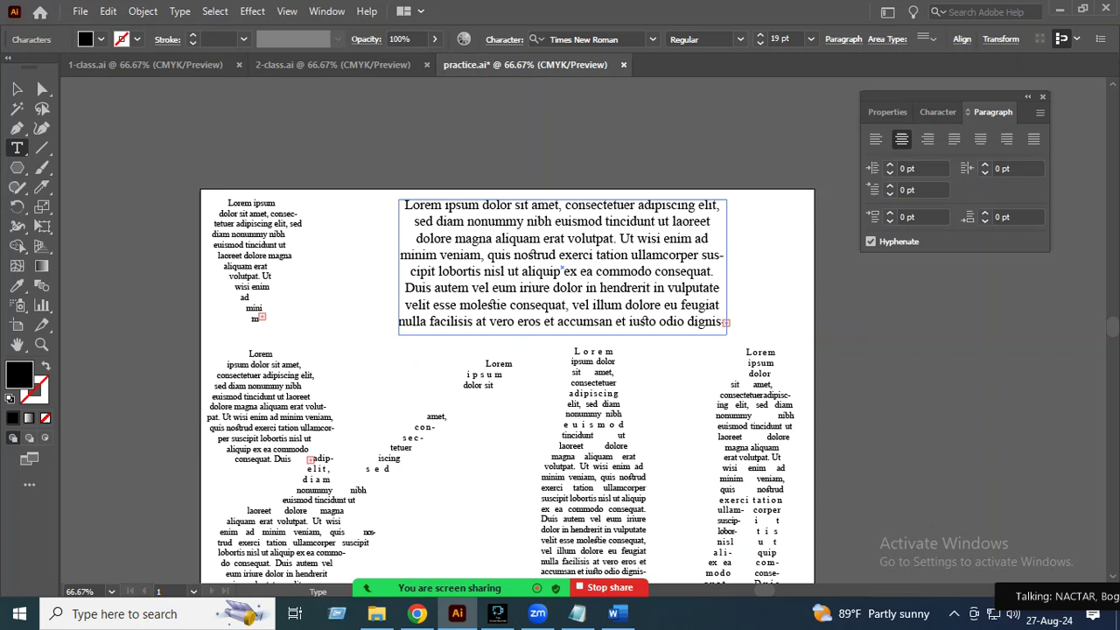
key(ctrl+shift+r)
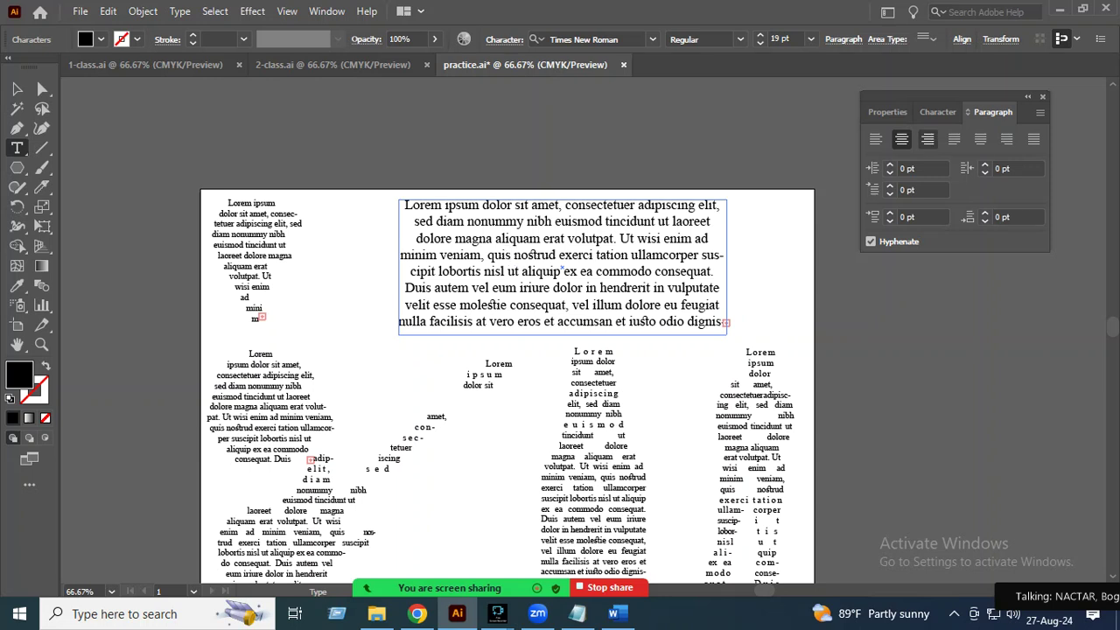
click(927, 138)
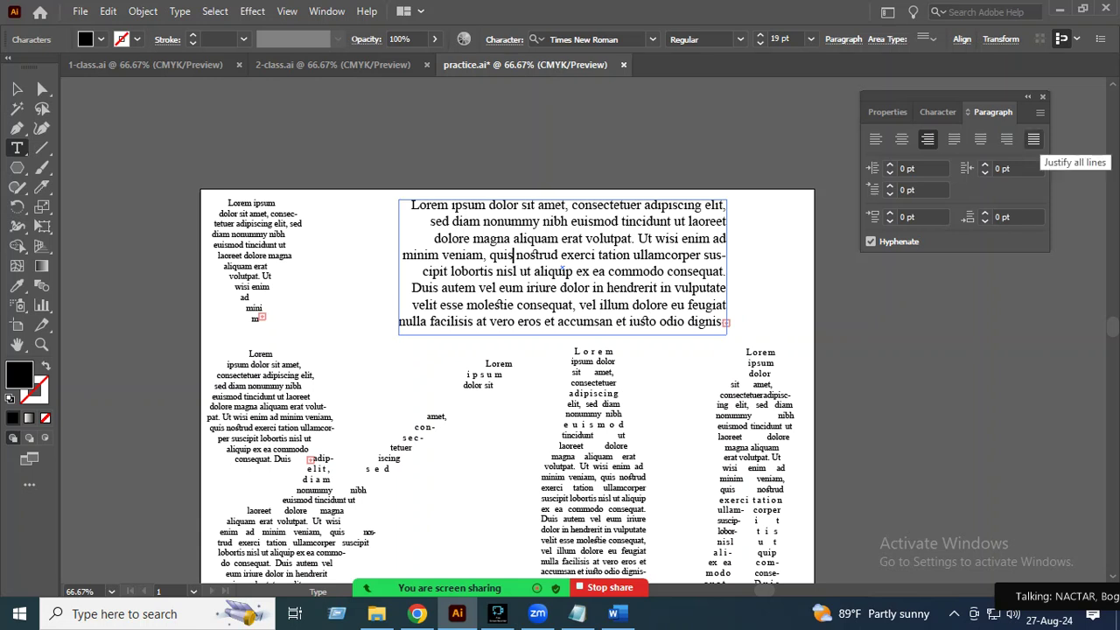
click(1033, 140)
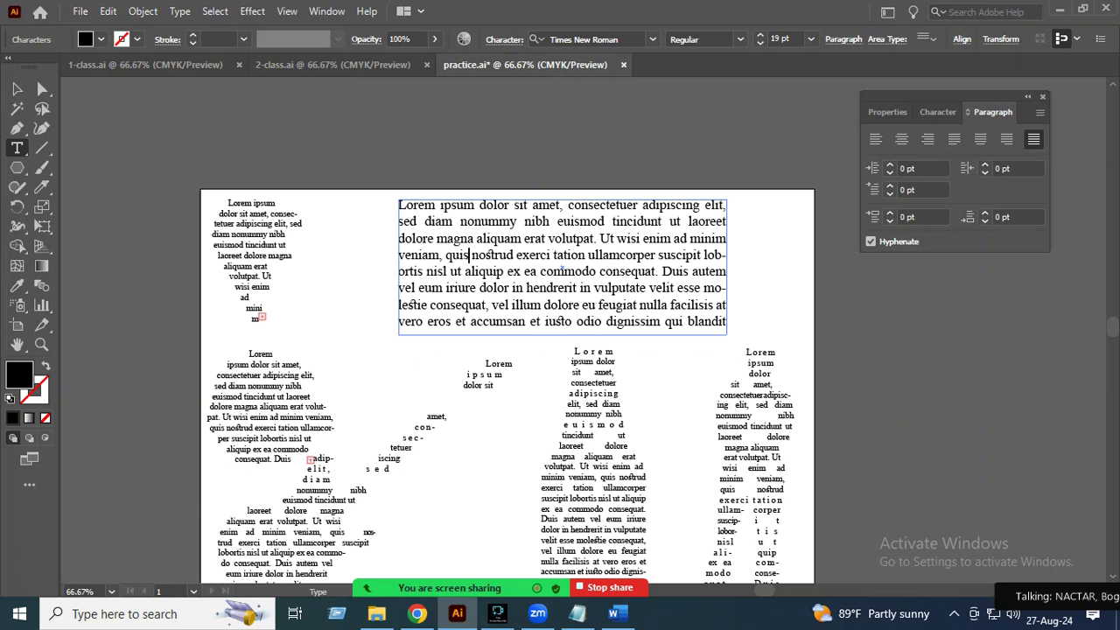
key(Escape)
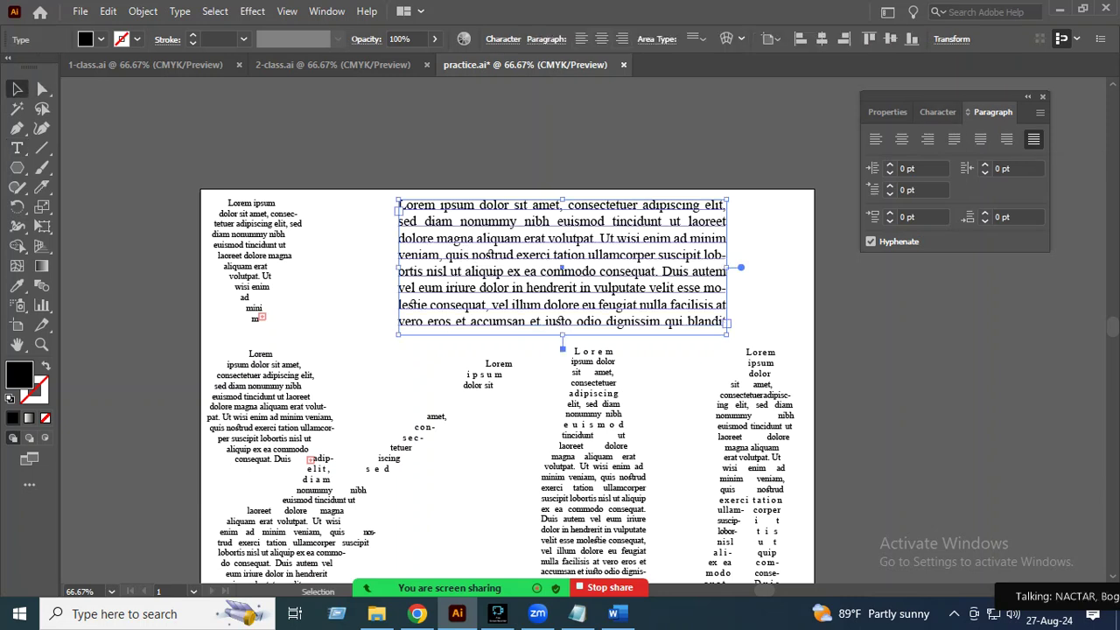
Step: Delete the justified paragraph block and go back to Character settings with the Type tool
drag(562, 334, 540, 326)
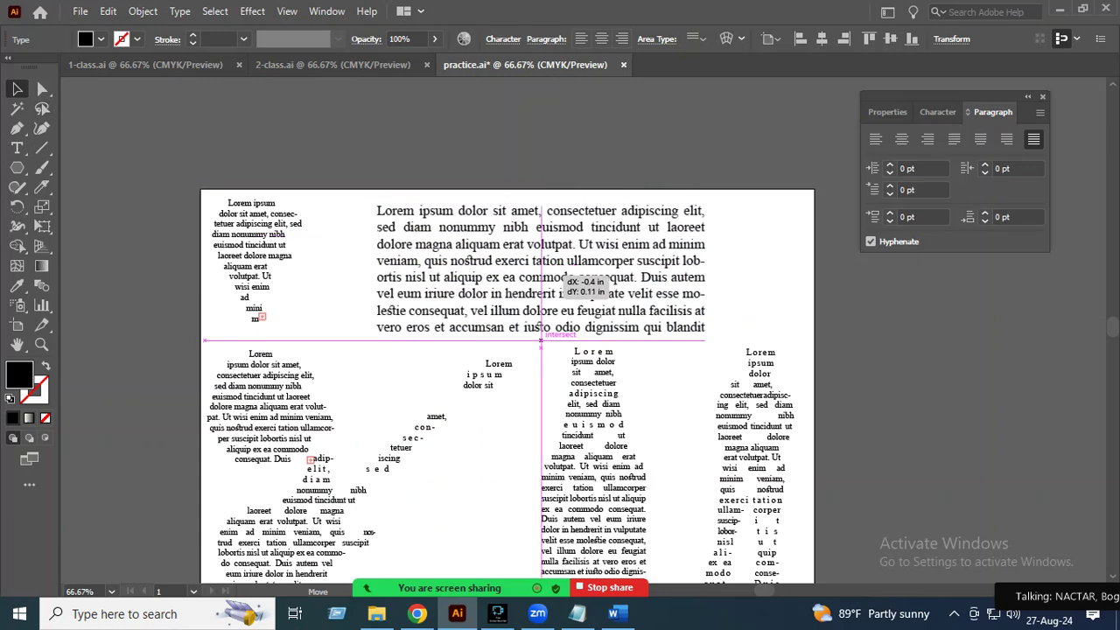
key(Delete)
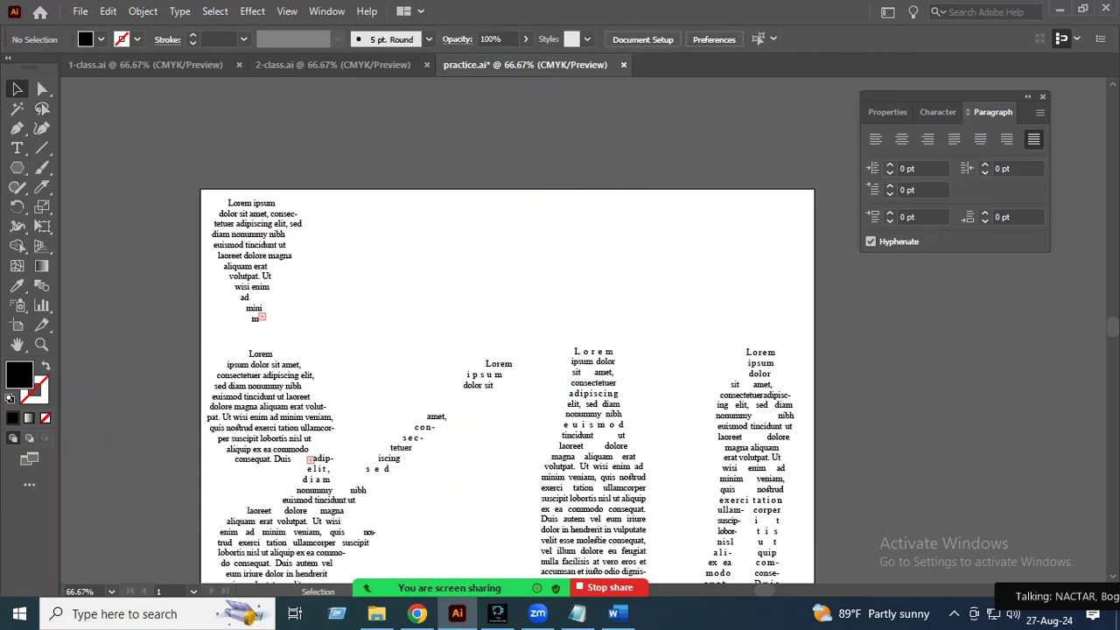
click(938, 111)
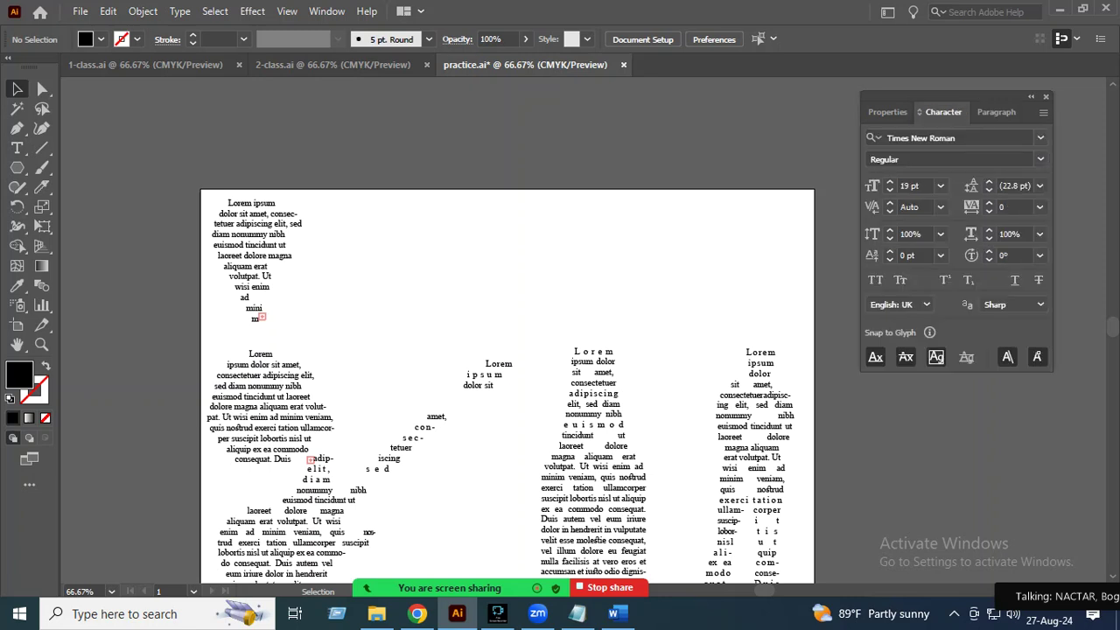
click(17, 148)
Step: Type the heading 'national academy for computer training and research' near the top of the artboard
click(538, 220)
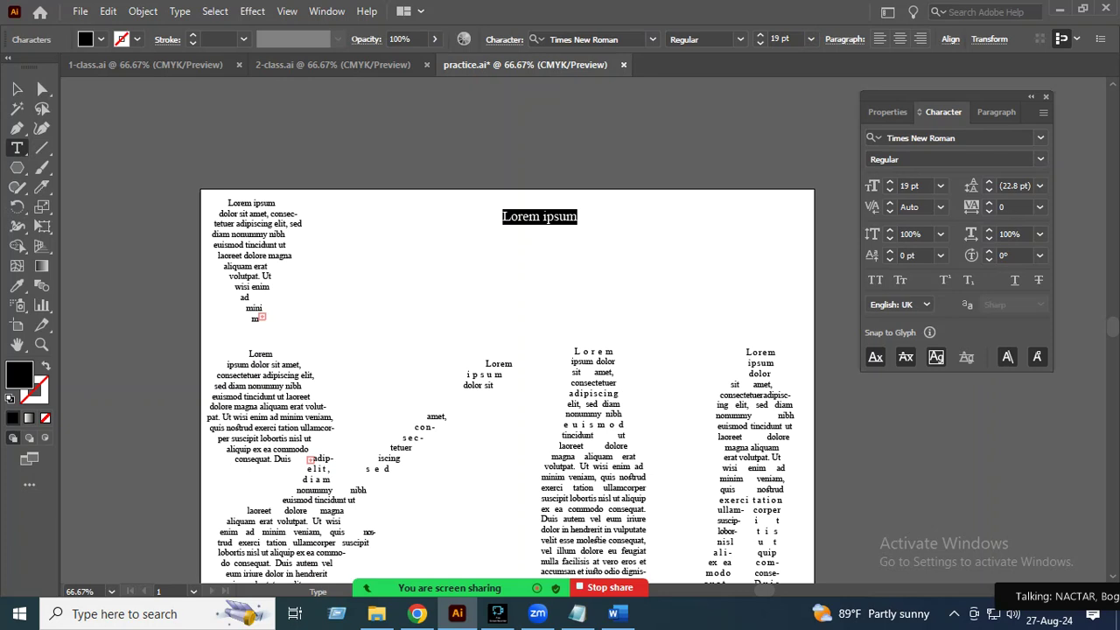
text(nact)
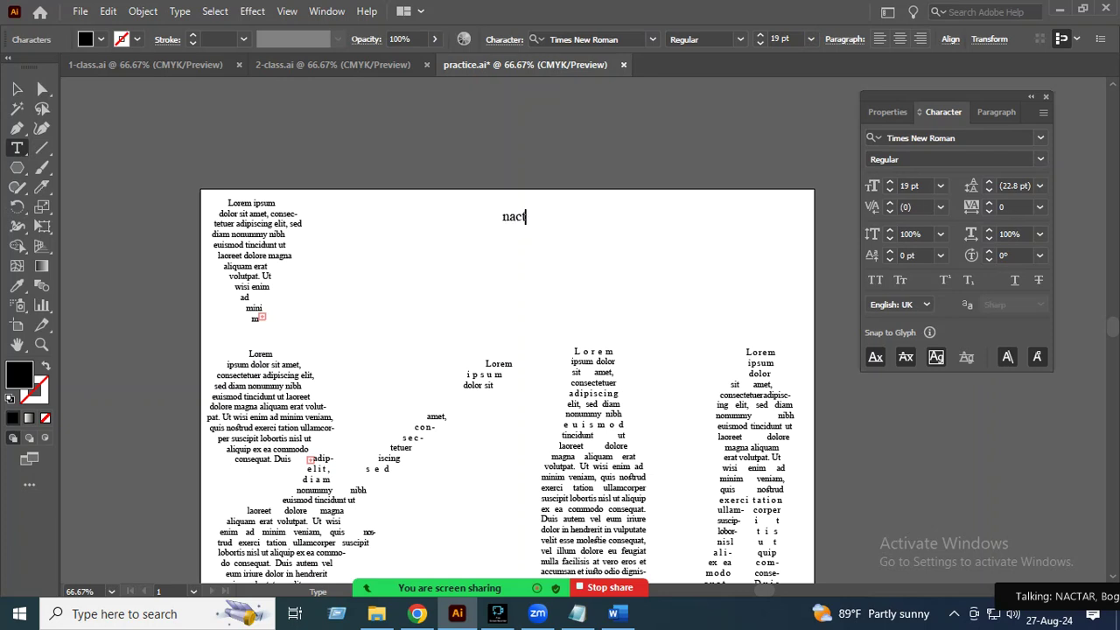
key(BackSpace)
key(BackSpace)
text(t)
text(ional)
text( academy for )
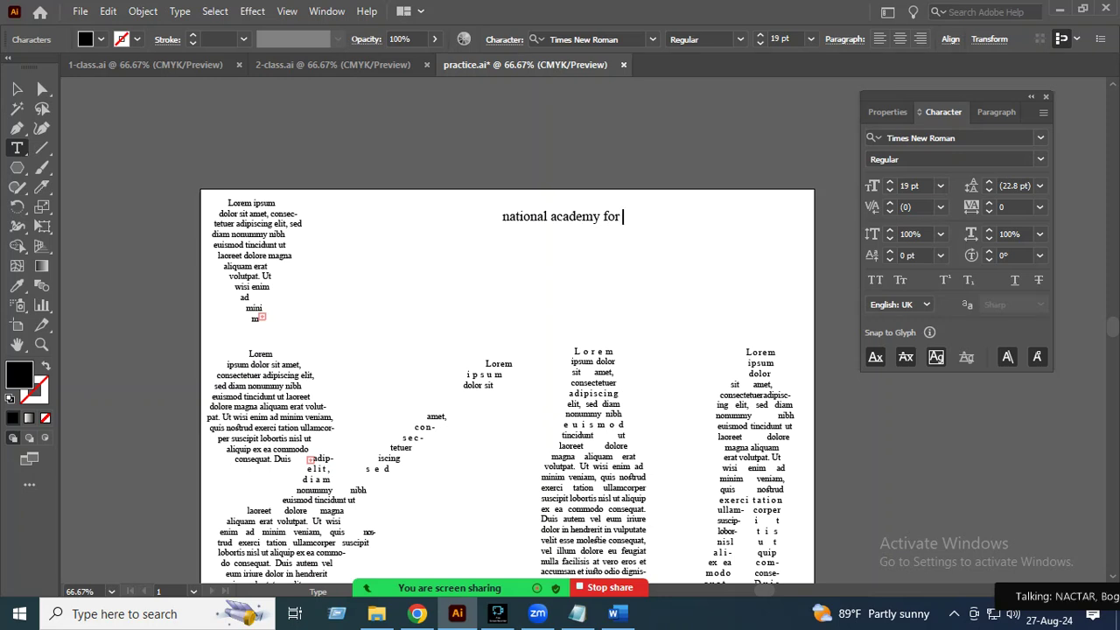
text(computer training and research)
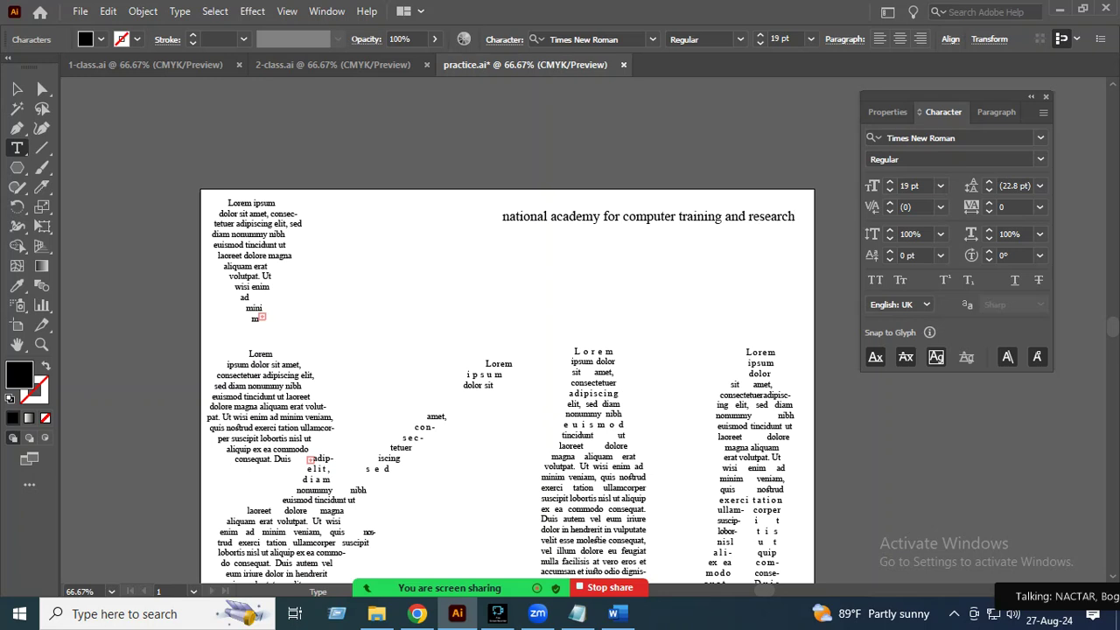
key(Return)
text(nactar)
key(BackSpace)
key(BackSpace)
key(BackSpace)
key(BackSpace)
key(BackSpace)
key(BackSpace)
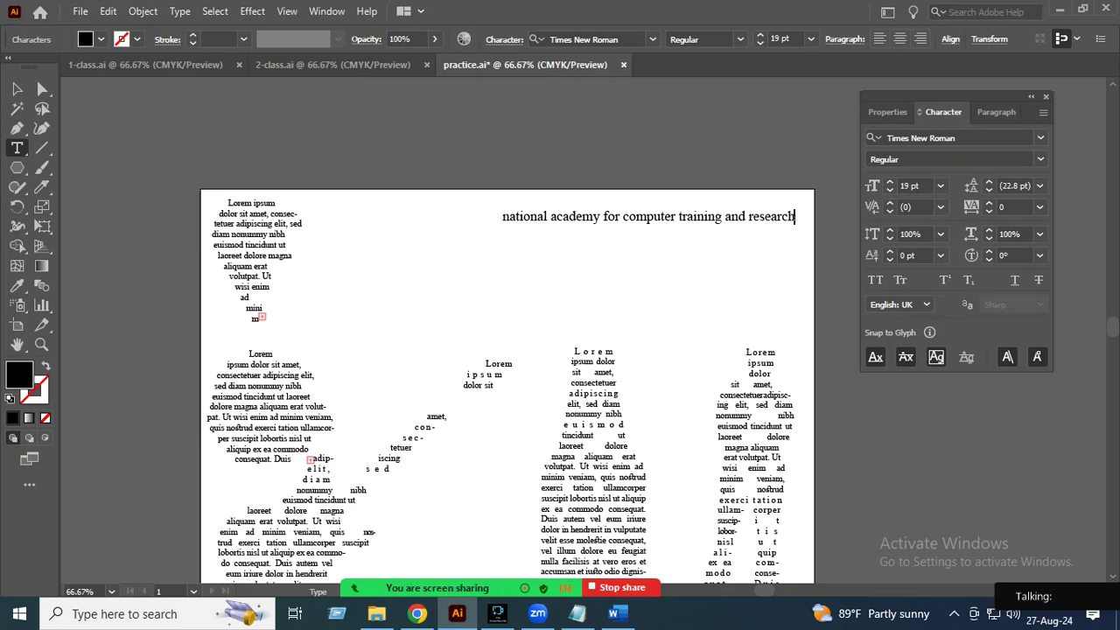
key(Escape)
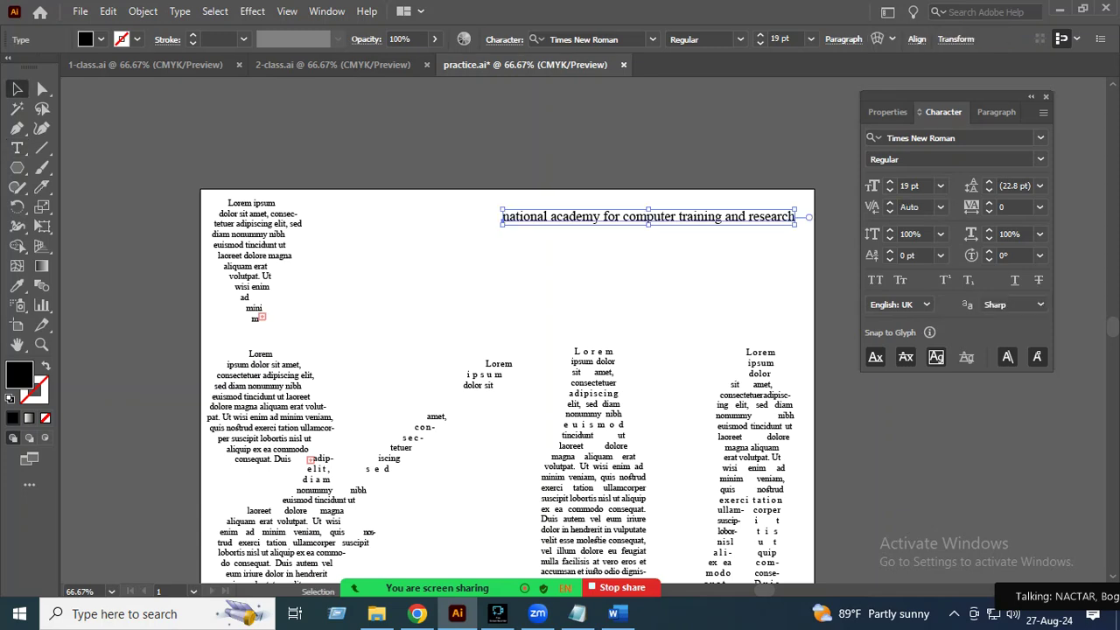
Step: Enlarge the heading to about 26.6 pt, shift it left, and start a text line beneath
click(502, 205)
drag(502, 206, 440, 220)
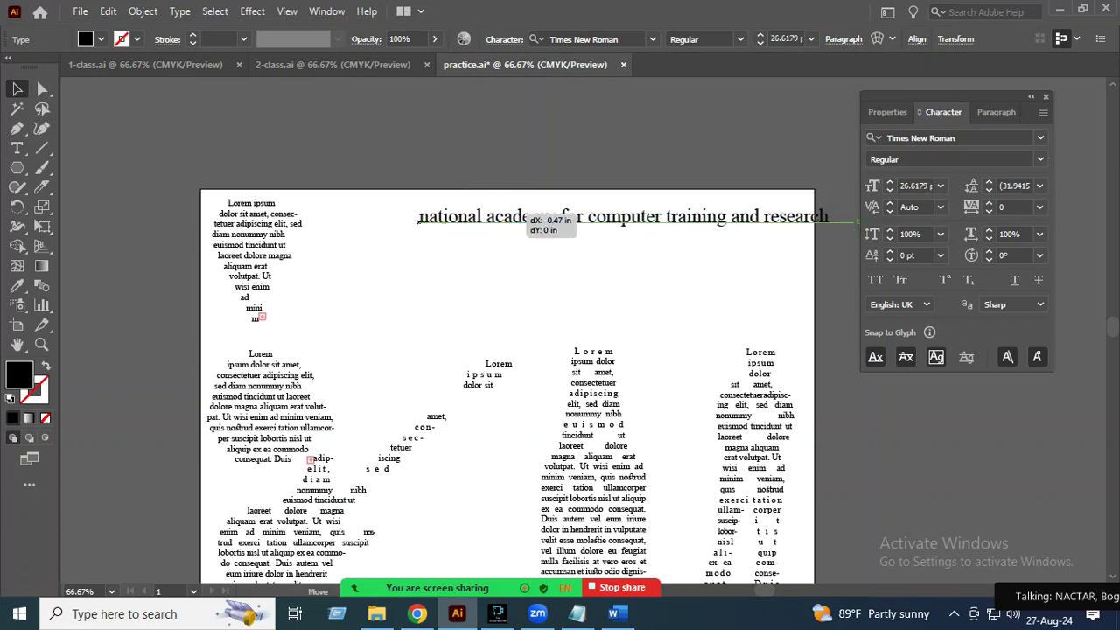
drag(440, 221, 391, 212)
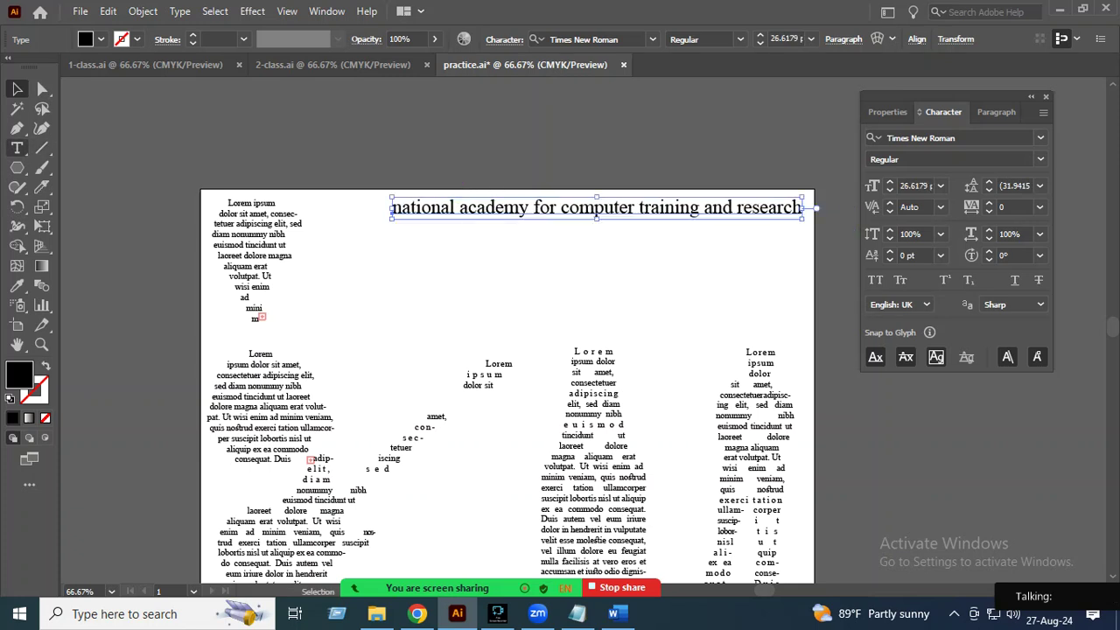
key(t)
click(397, 229)
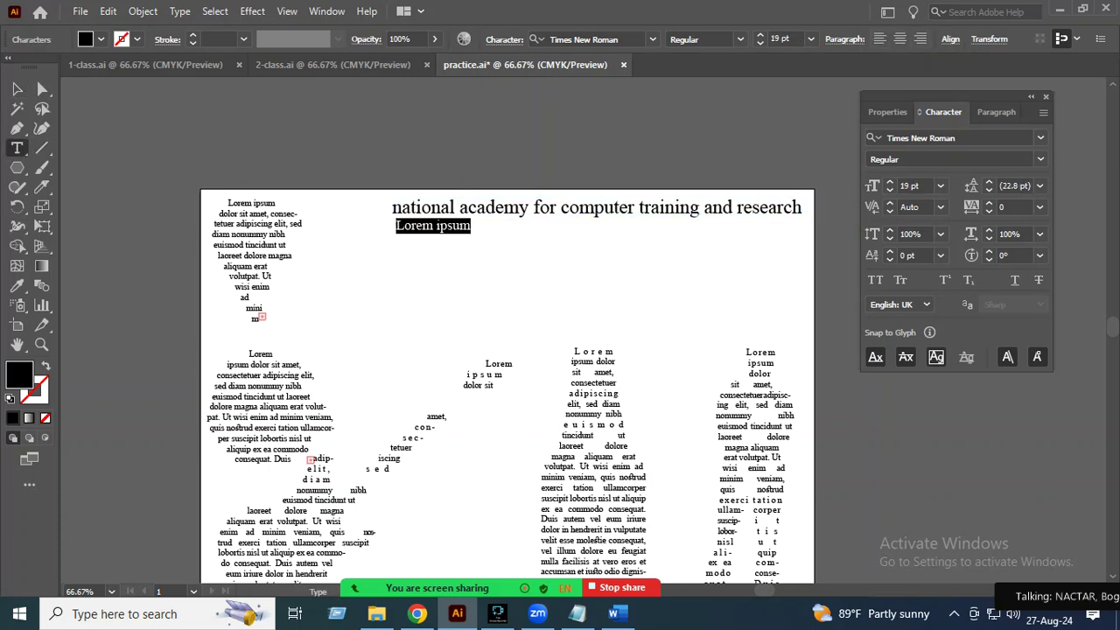
Step: Type the subtitle with the 'nactar' abbreviation and its Bogura location, correcting typos
text(nac)
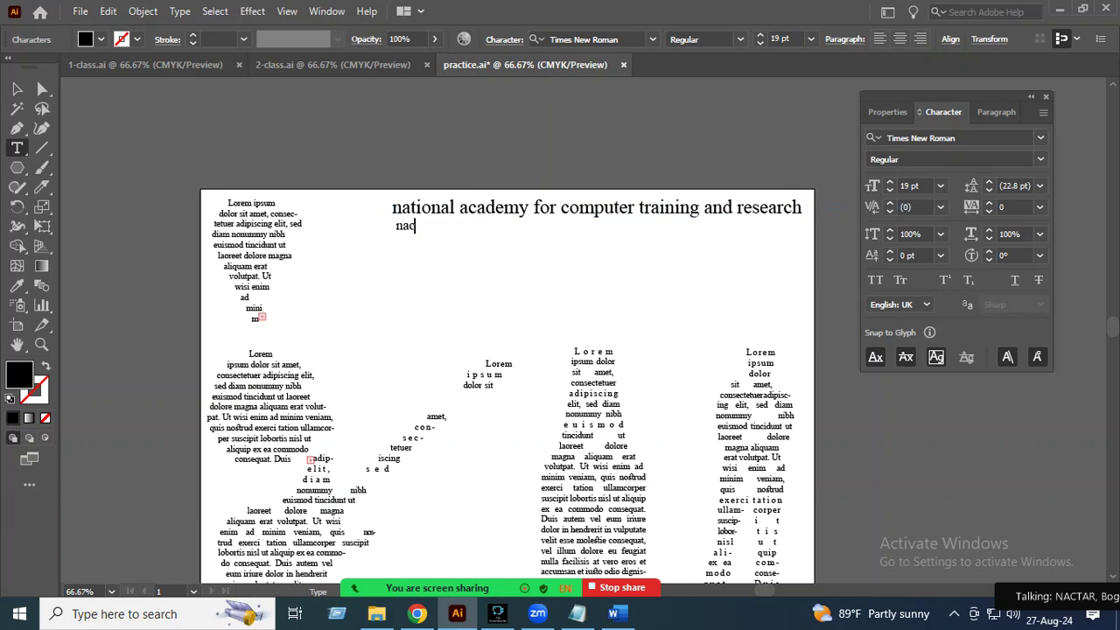
text(tar)
text(, bo)
text(gura)
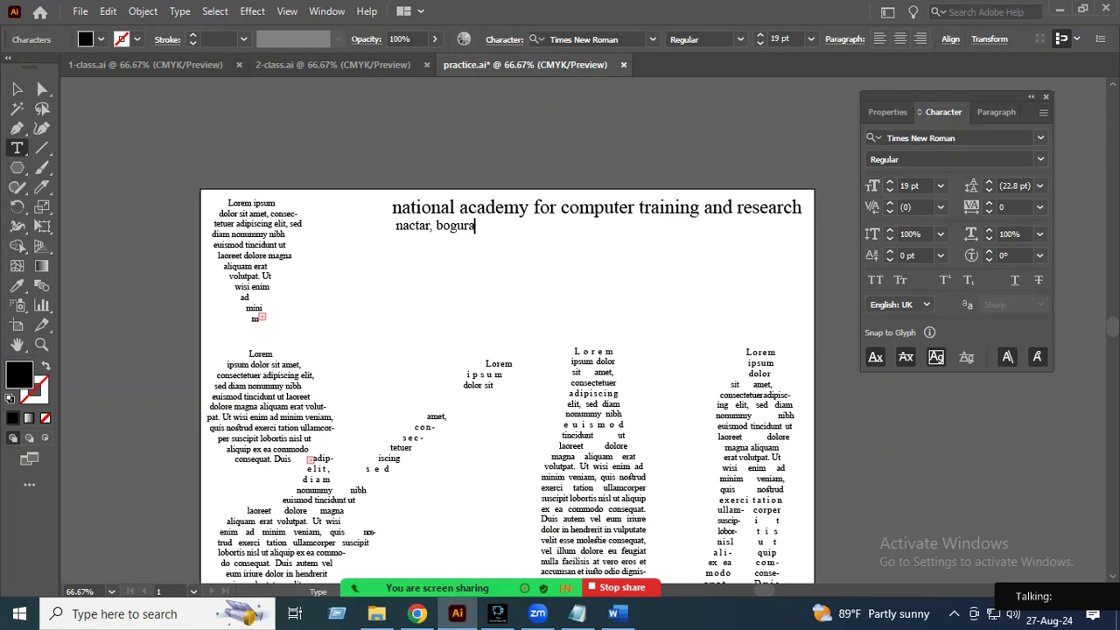
key(BackSpace)
key(BackSpace)
key(BackSpace)
key(BackSpace)
key(BackSpace)
key(BackSpace)
text(fultota)
key(BackSpace)
key(BackSpace)
text(la, bogura)
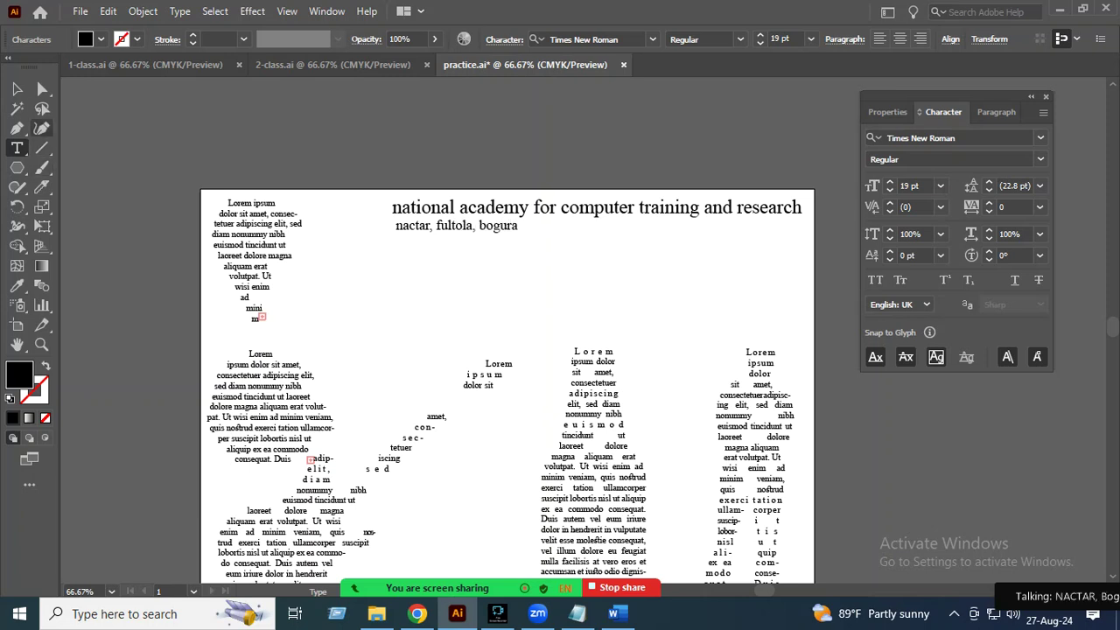
key(Escape)
click(551, 206)
Step: Stretch the heading to about 76 pt at 38.6% width, with the subtitle beneath it
drag(455, 226, 461, 344)
click(498, 208)
drag(391, 219, 369, 222)
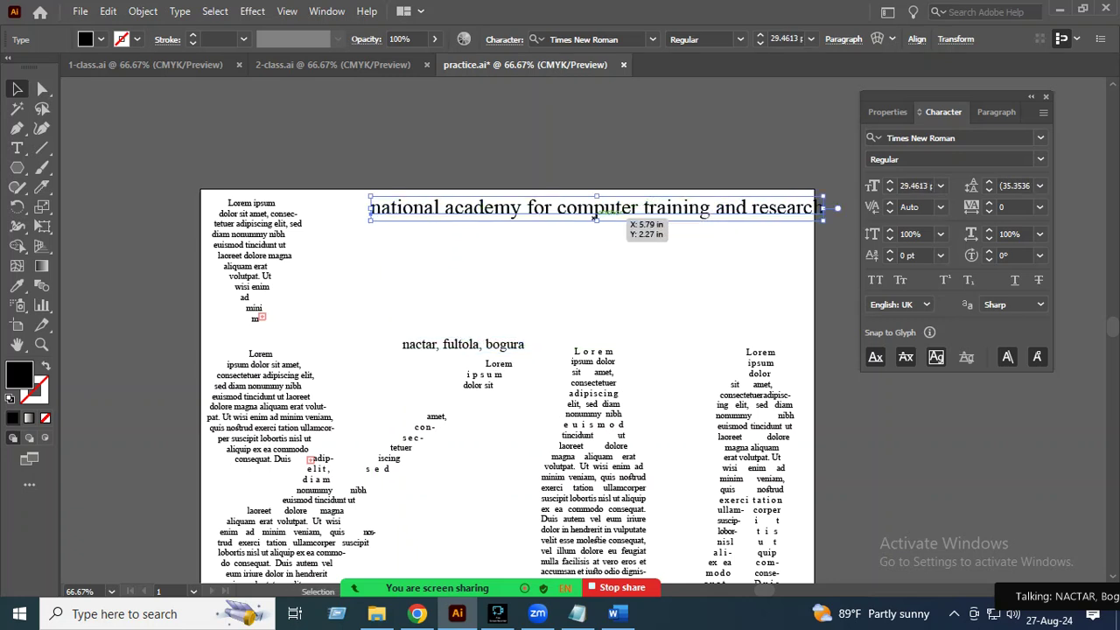
mouse_move(595, 219)
mouse_down()
mouse_move(598, 255)
mouse_move(584, 229)
mouse_up()
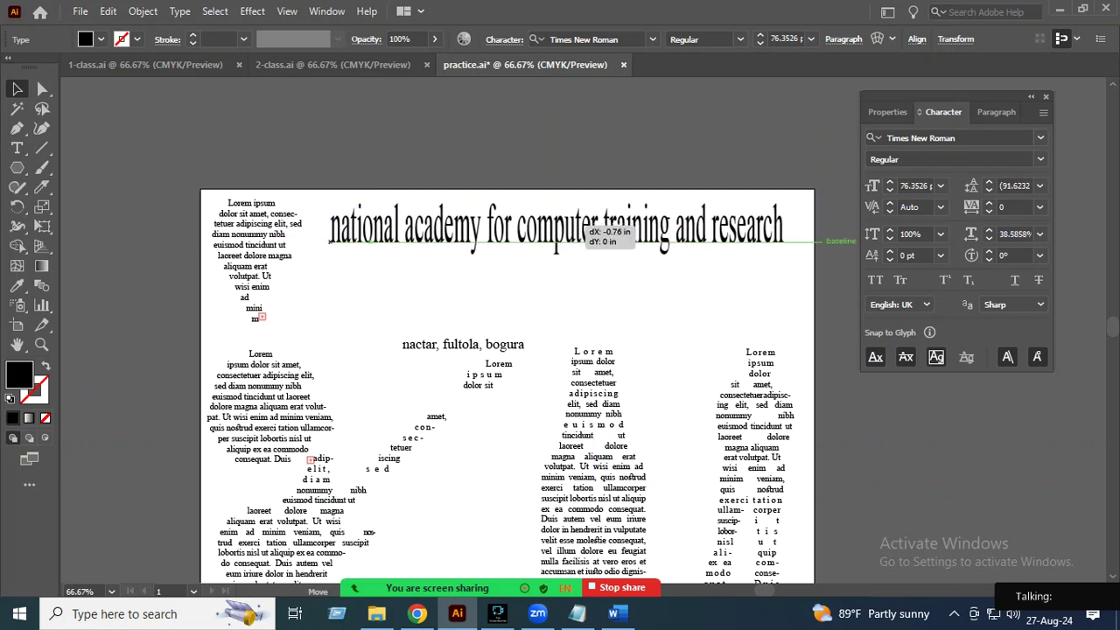
mouse_move(512, 344)
mouse_down()
mouse_move(438, 261)
mouse_move(505, 278)
mouse_move(553, 265)
mouse_up()
key(ctrl+shift+a)
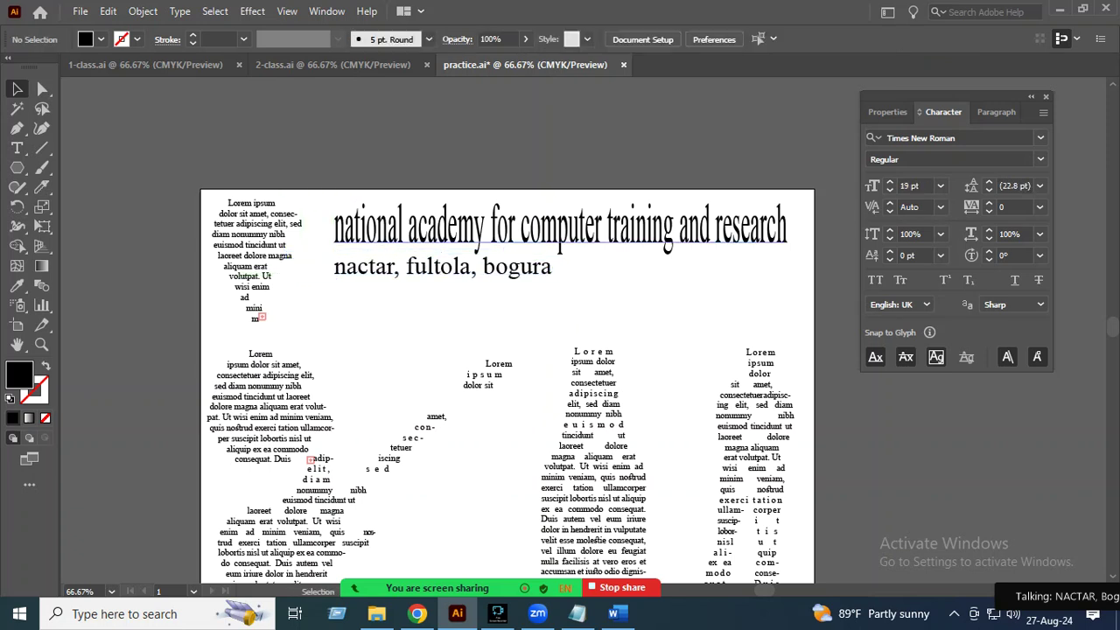
click(579, 243)
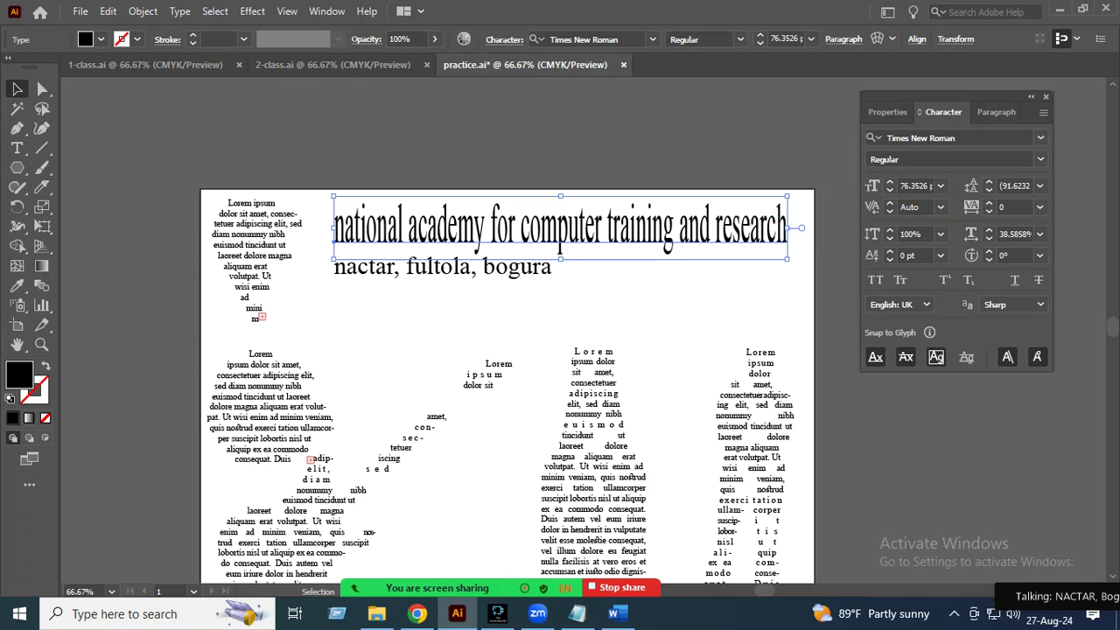
mouse_move(996, 112)
mouse_down()
mouse_move(971, 97)
mouse_move(910, 104)
mouse_up()
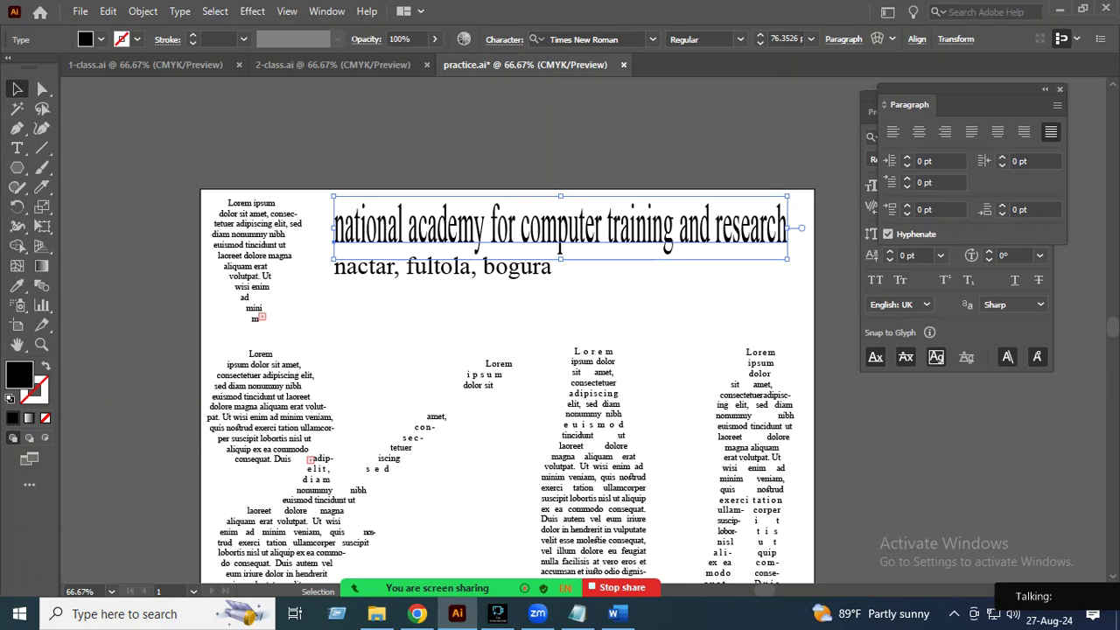
key(ctrl+alt+t)
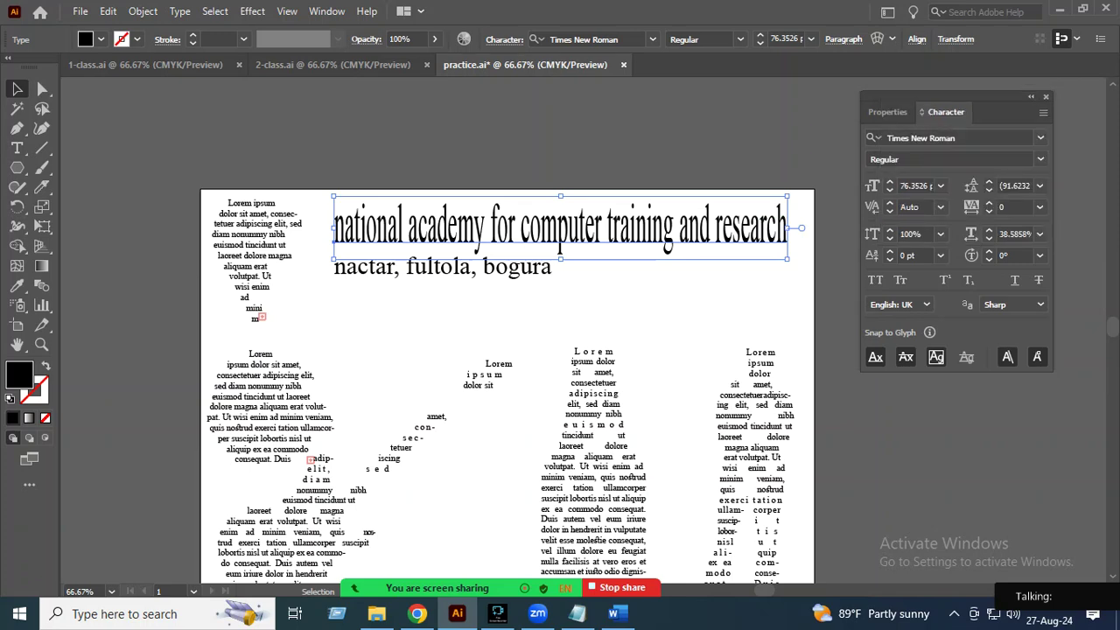
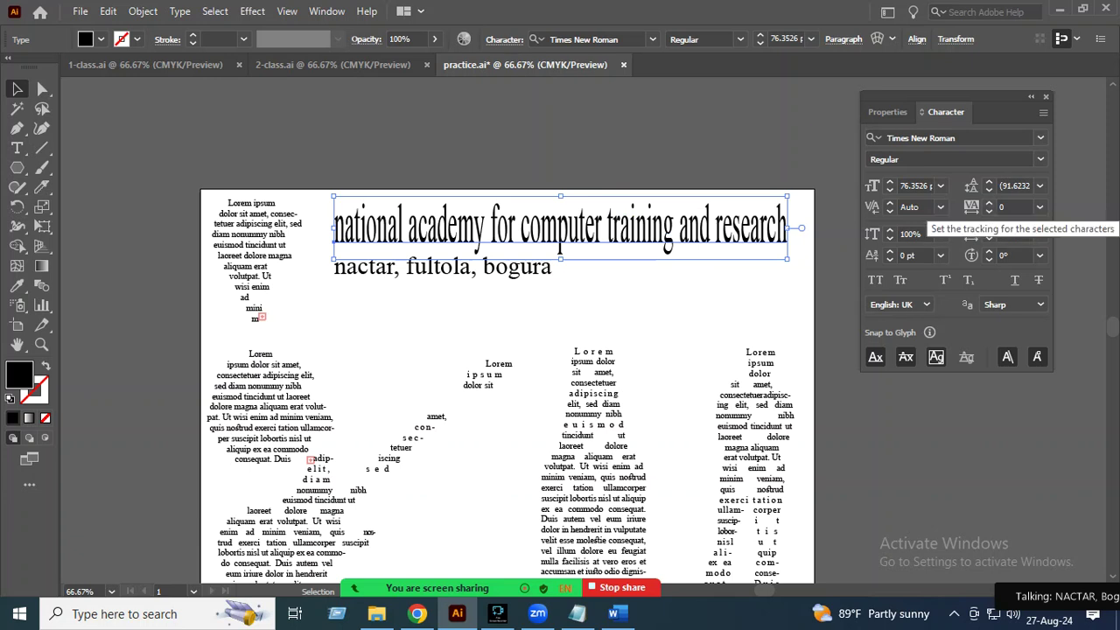
Step: Set the 'nactar, fultola, bogura' subtitle to 35 pt Times New Roman
key(ctrl+shift+a)
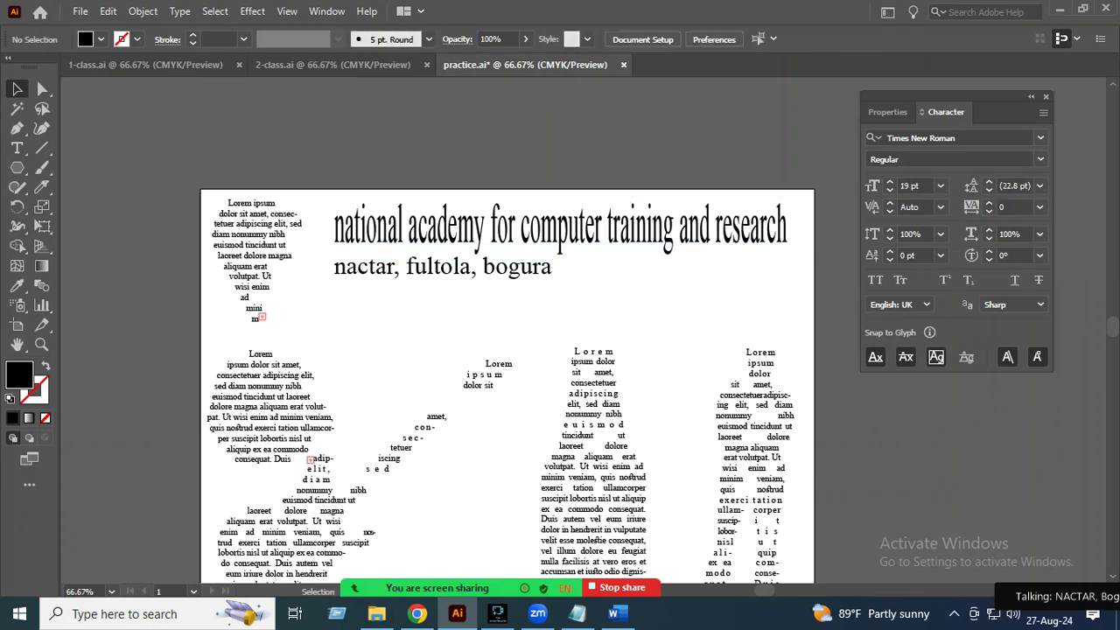
click(914, 186)
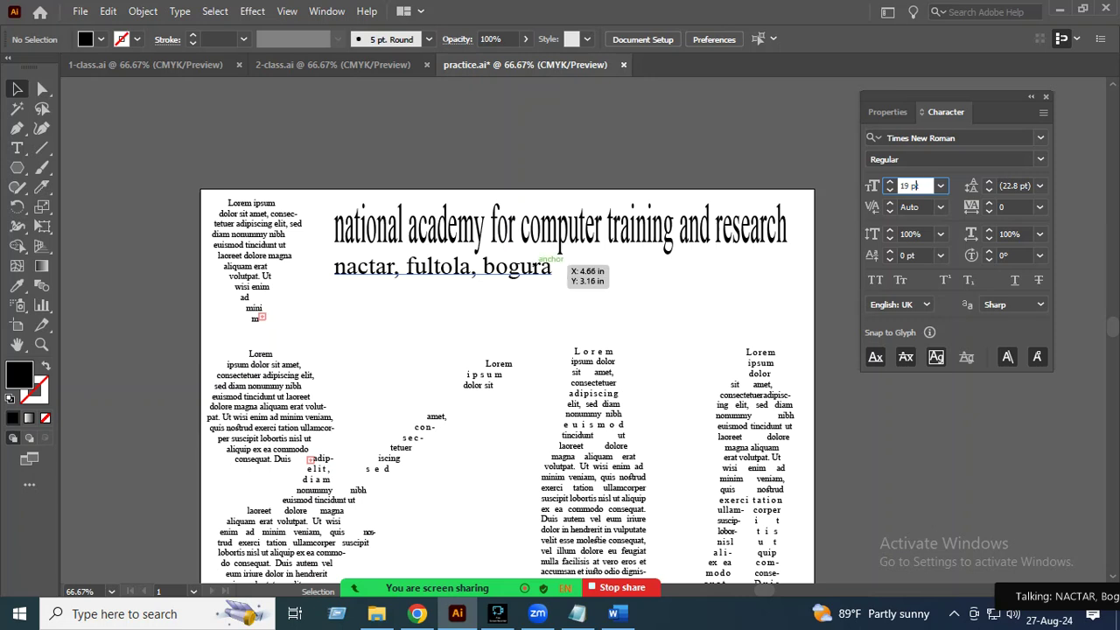
click(551, 262)
click(889, 181)
click(889, 181)
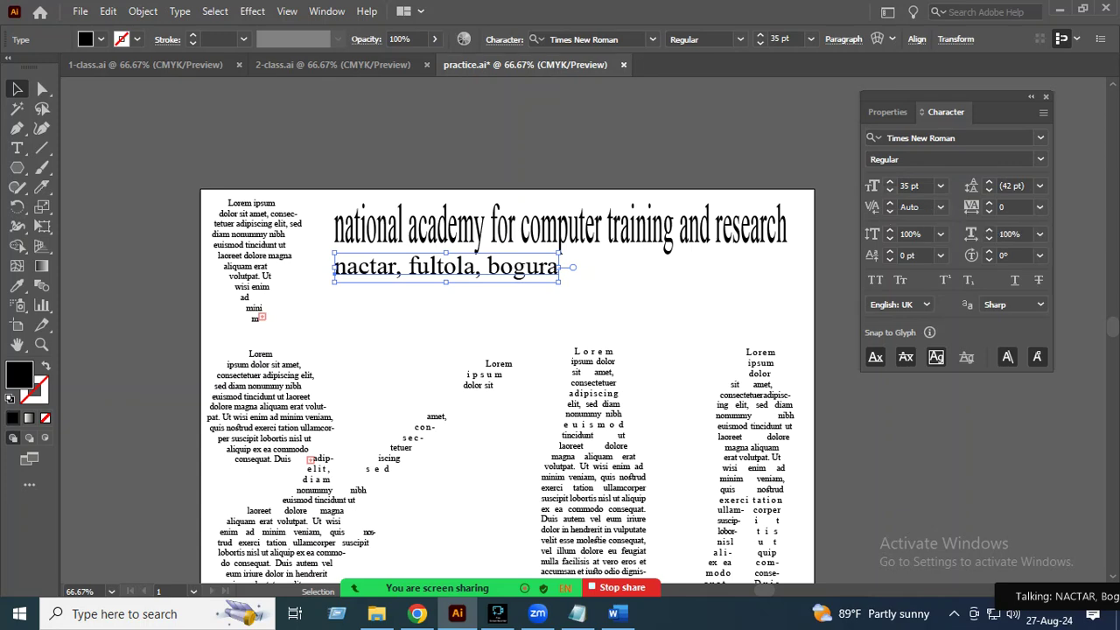
Step: Raise the subtitle's tracking to 401 so it spans the heading's width
click(988, 202)
click(988, 202)
click(988, 202)
click(989, 202)
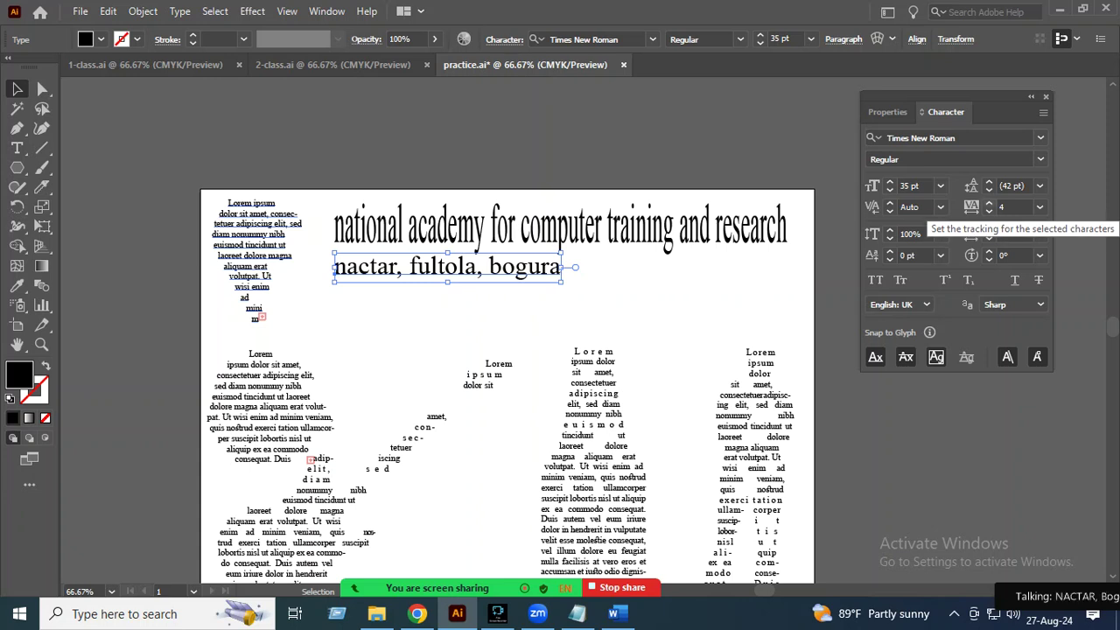
click(988, 202)
click(988, 202)
click(988, 202)
click(988, 202)
click(988, 202)
click(582, 279)
click(481, 258)
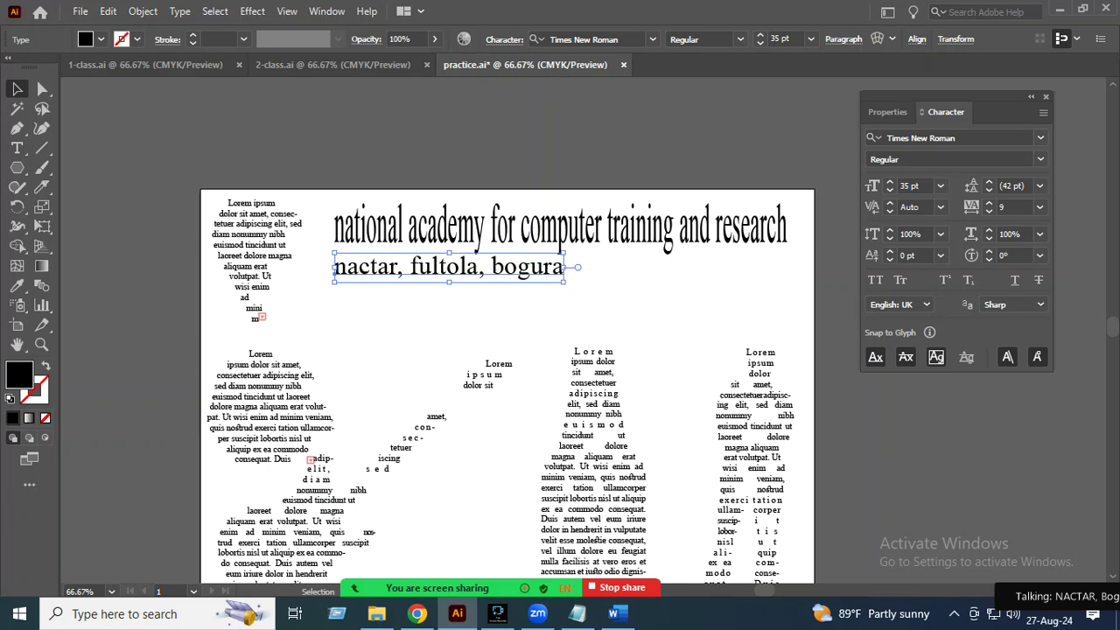
click(988, 202)
click(988, 202)
click(988, 202)
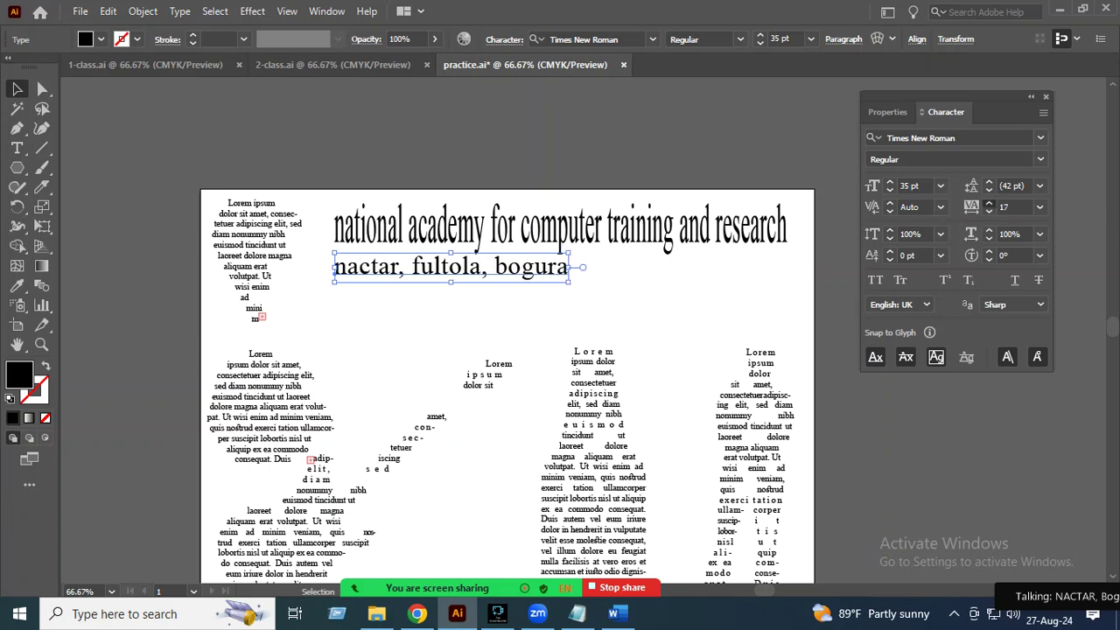
click(989, 202)
click(988, 202)
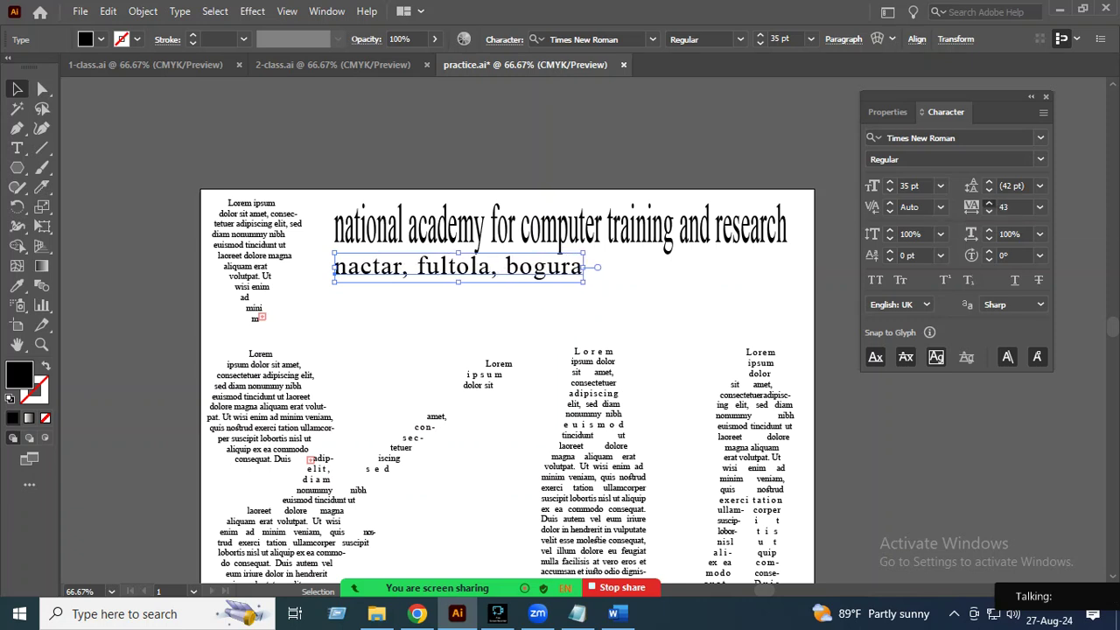
click(988, 202)
click(989, 202)
click(988, 202)
click(989, 202)
click(989, 202)
click(988, 202)
click(989, 202)
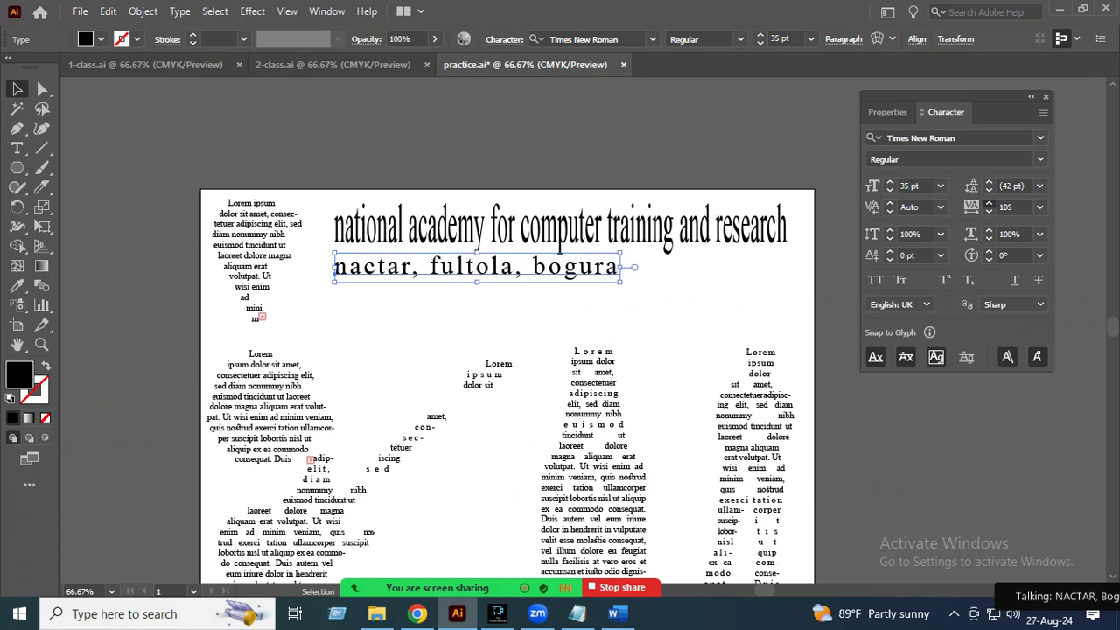
click(989, 202)
click(988, 202)
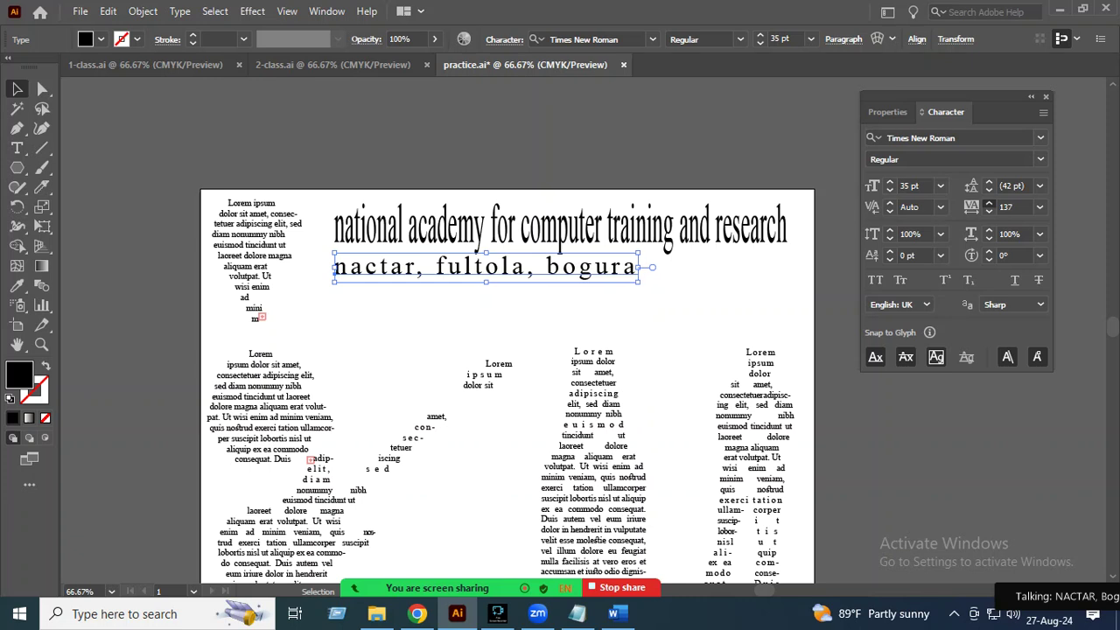
click(988, 202)
click(988, 202)
click(989, 202)
click(989, 202)
click(989, 202)
click(988, 202)
click(989, 203)
click(988, 202)
click(989, 202)
click(988, 202)
click(988, 202)
click(989, 202)
click(988, 202)
click(988, 202)
click(989, 202)
click(988, 202)
click(989, 202)
click(988, 202)
click(988, 202)
click(988, 202)
click(988, 202)
click(989, 202)
click(988, 202)
click(988, 202)
click(988, 202)
click(988, 202)
click(988, 202)
click(988, 202)
click(988, 202)
click(989, 202)
click(988, 203)
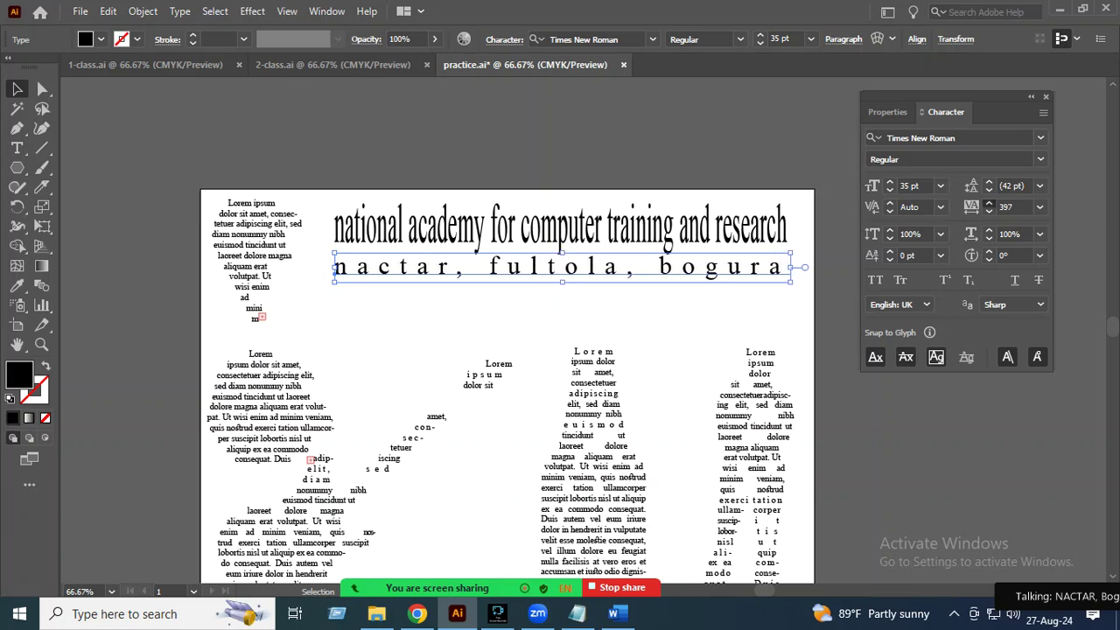
click(988, 202)
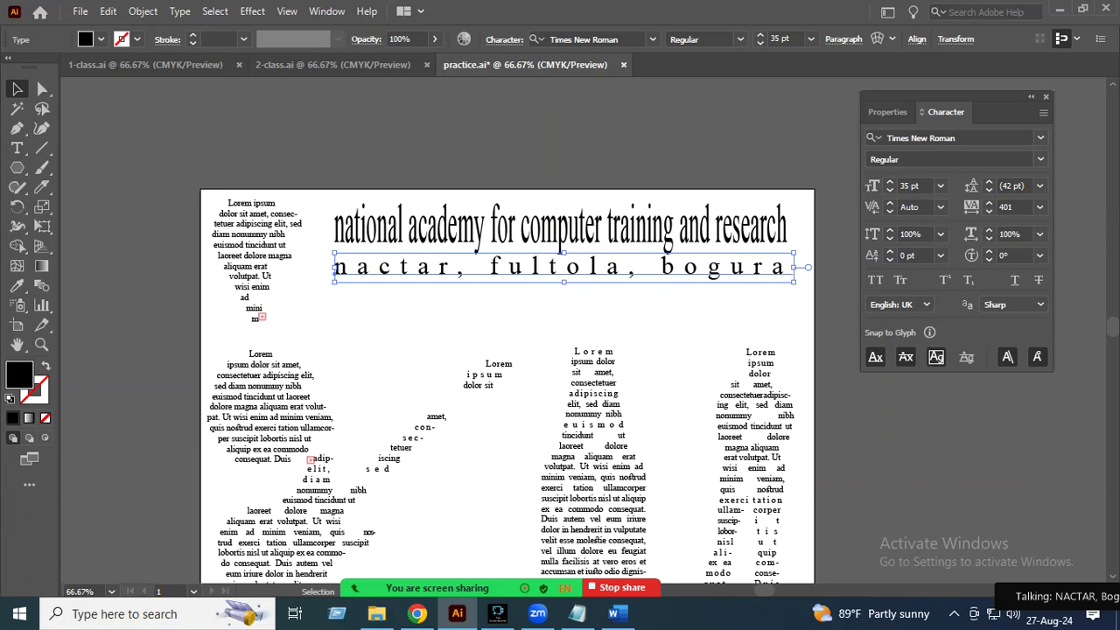
key(ctrl+shift+a)
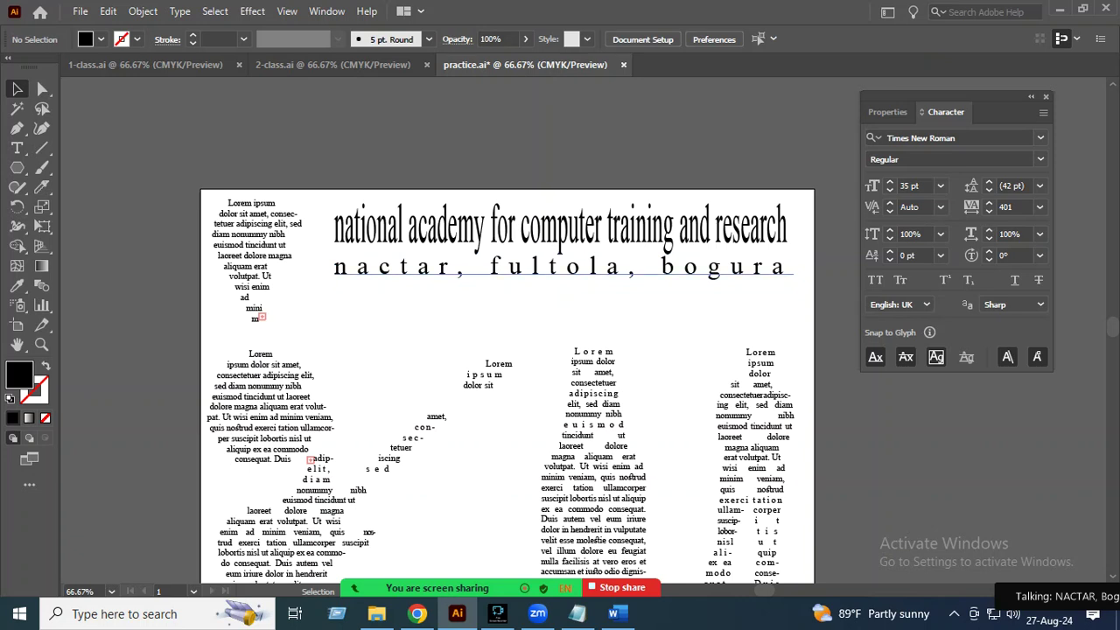
click(726, 267)
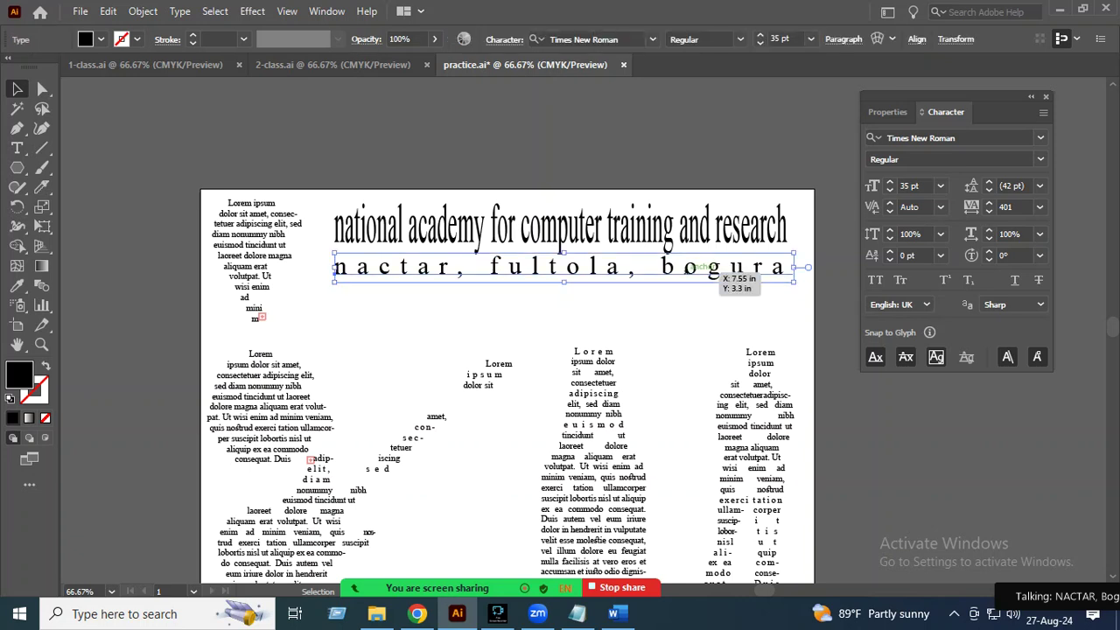
Step: Select the heading and move it up toward the top of the page
key(ctrl+shift+a)
click(726, 267)
key(ctrl+shift+a)
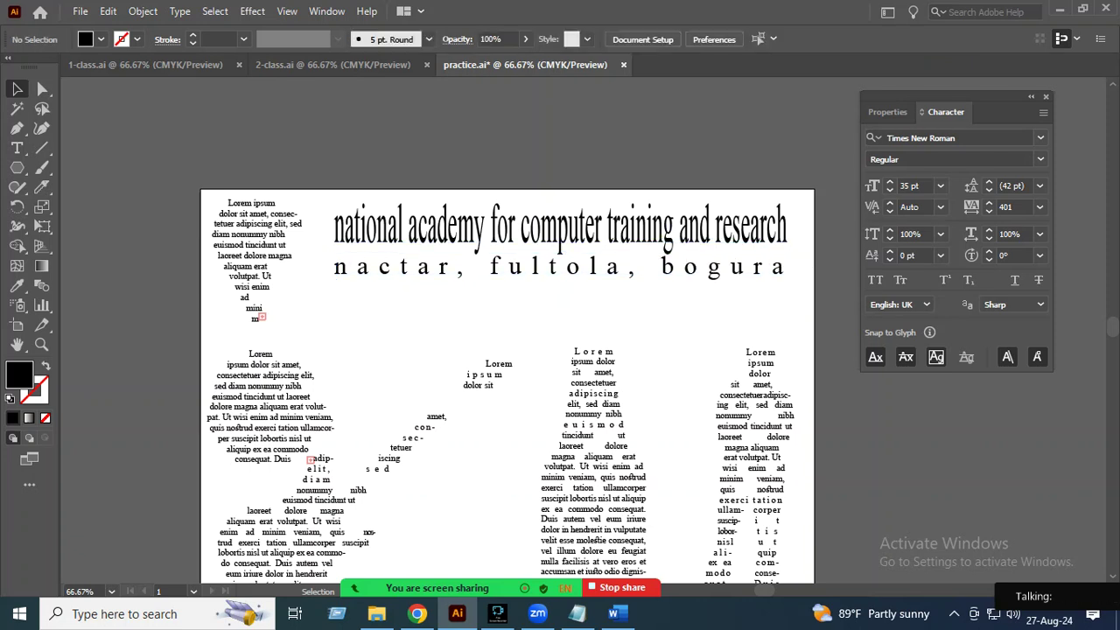
click(665, 231)
drag(654, 232, 654, 173)
Step: Break the heading into two lines after 'computer'
key(t)
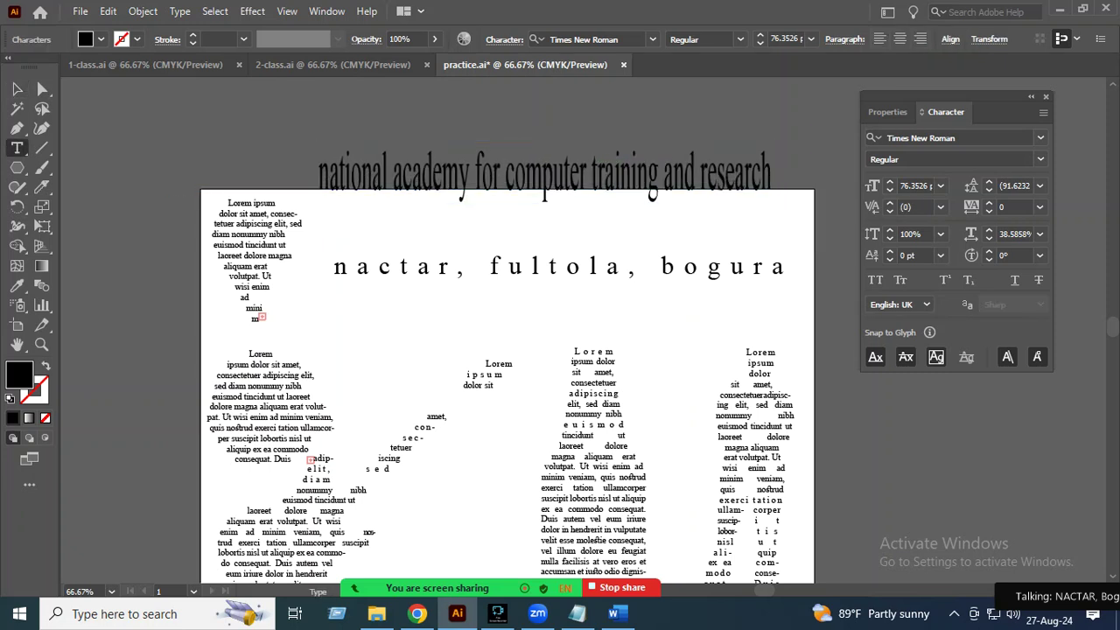
click(592, 170)
key(ctrl+a)
key(Escape)
key(Return)
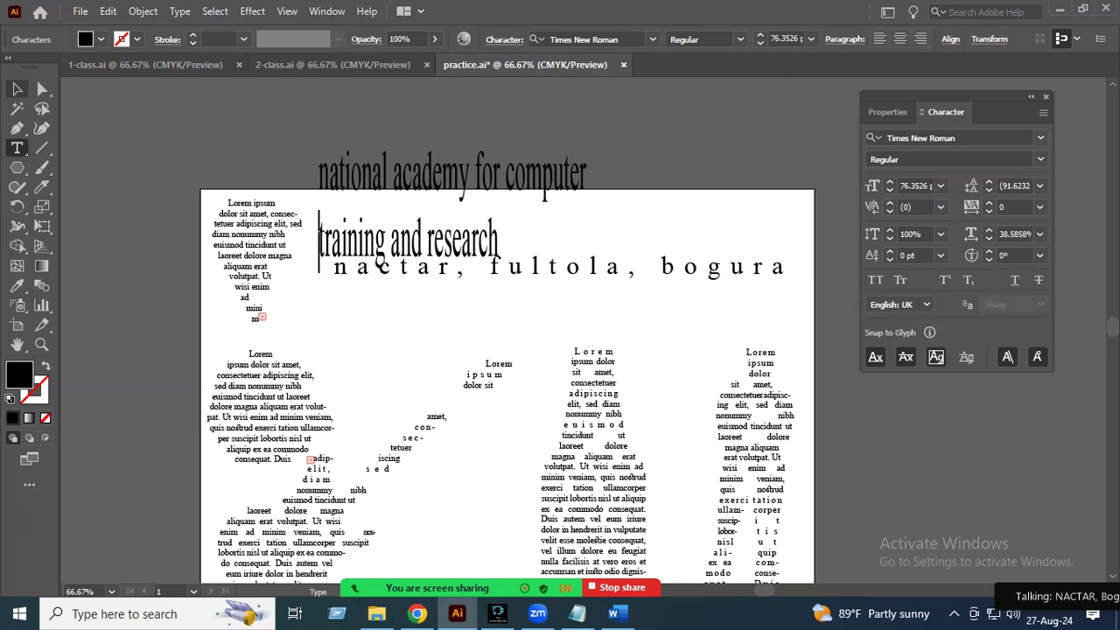
key(Escape)
Step: Place the two-line heading at top centre and move the subtitle lower
mouse_move(457, 273)
mouse_down()
mouse_move(779, 265)
mouse_move(762, 426)
mouse_up()
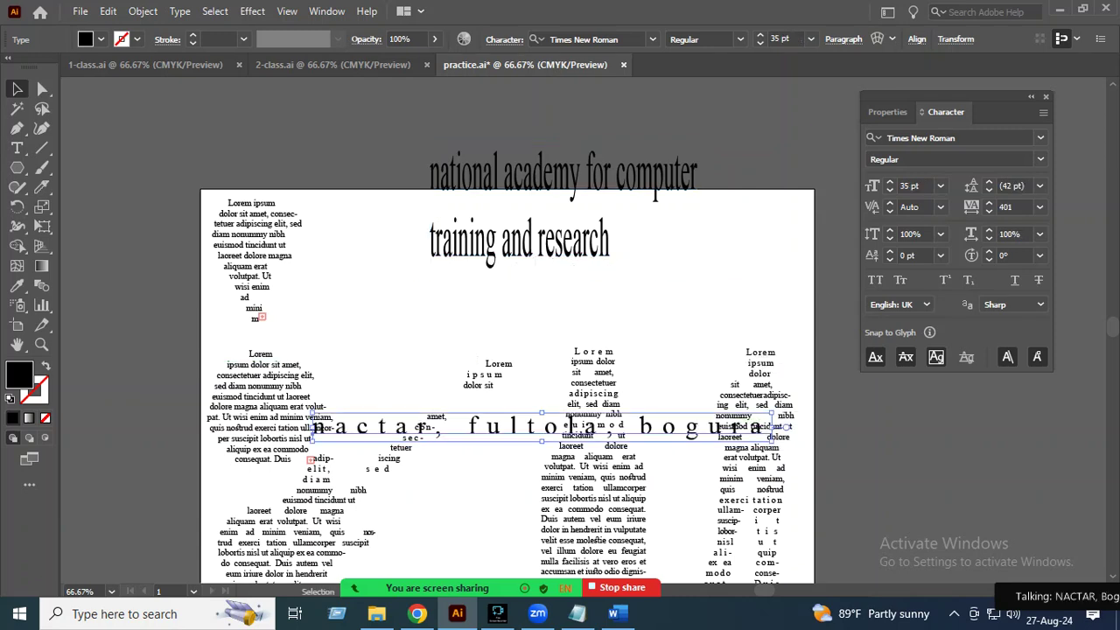
click(560, 236)
drag(697, 263, 660, 328)
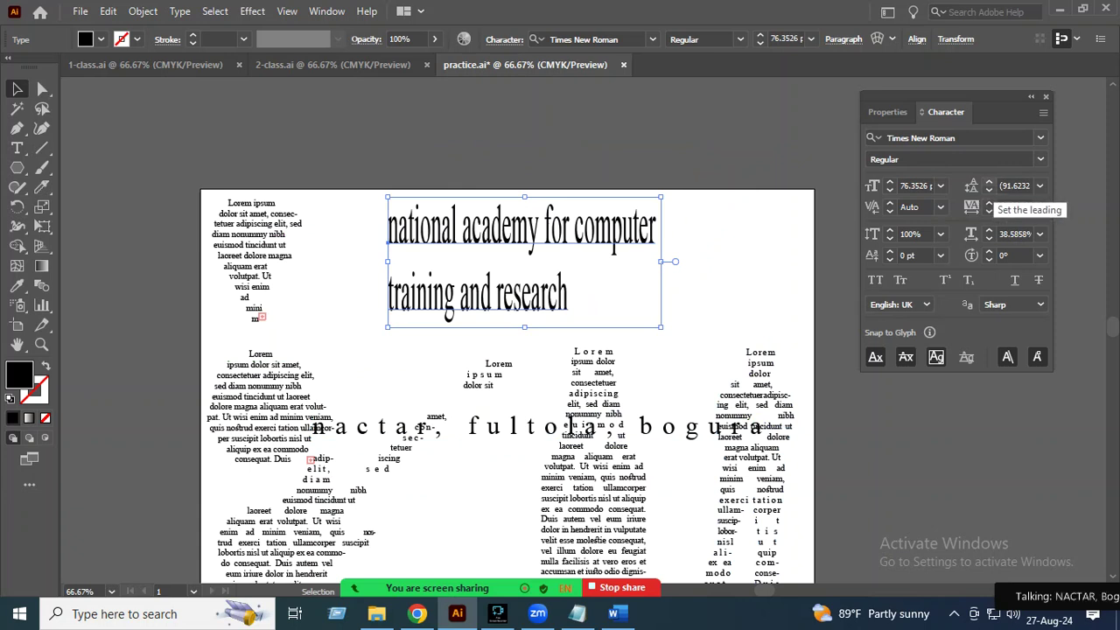
Step: Set the two-line heading's leading to 42 pt so the lines stack closely
click(988, 181)
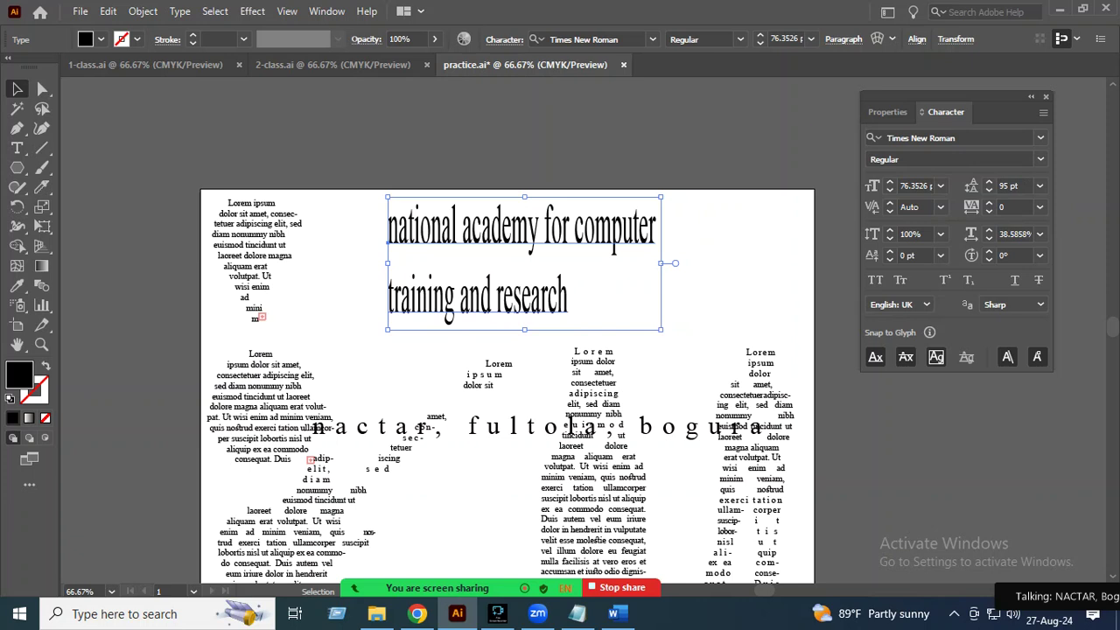
click(988, 190)
click(988, 190)
click(988, 190)
click(989, 190)
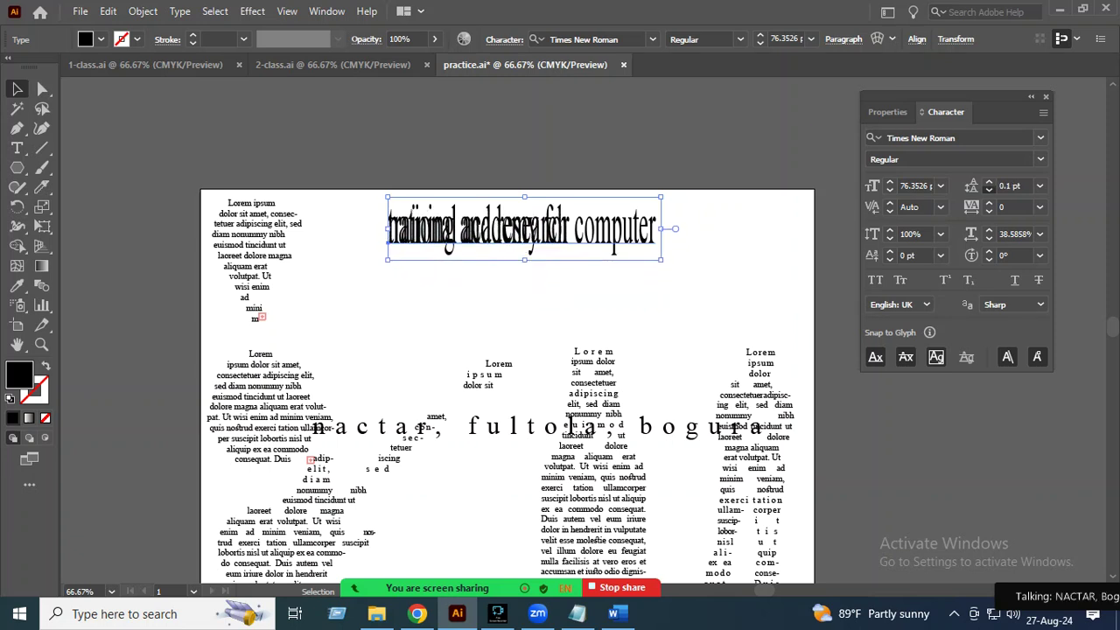
click(989, 182)
click(989, 181)
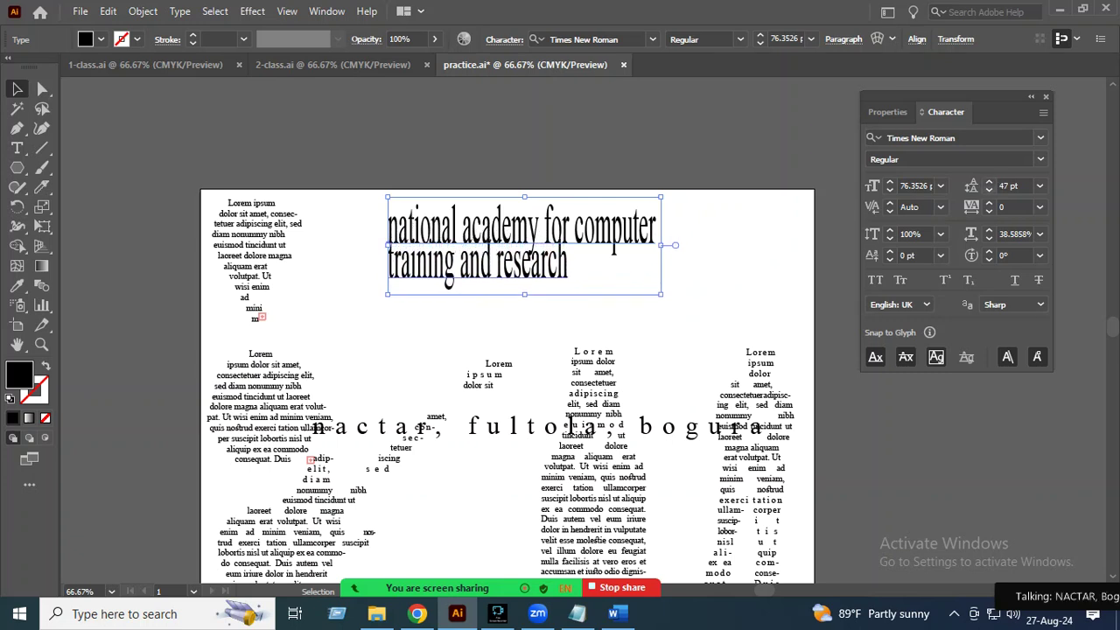
key(Down)
key(Down)
key(Down)
key(Down)
key(Down)
key(Down)
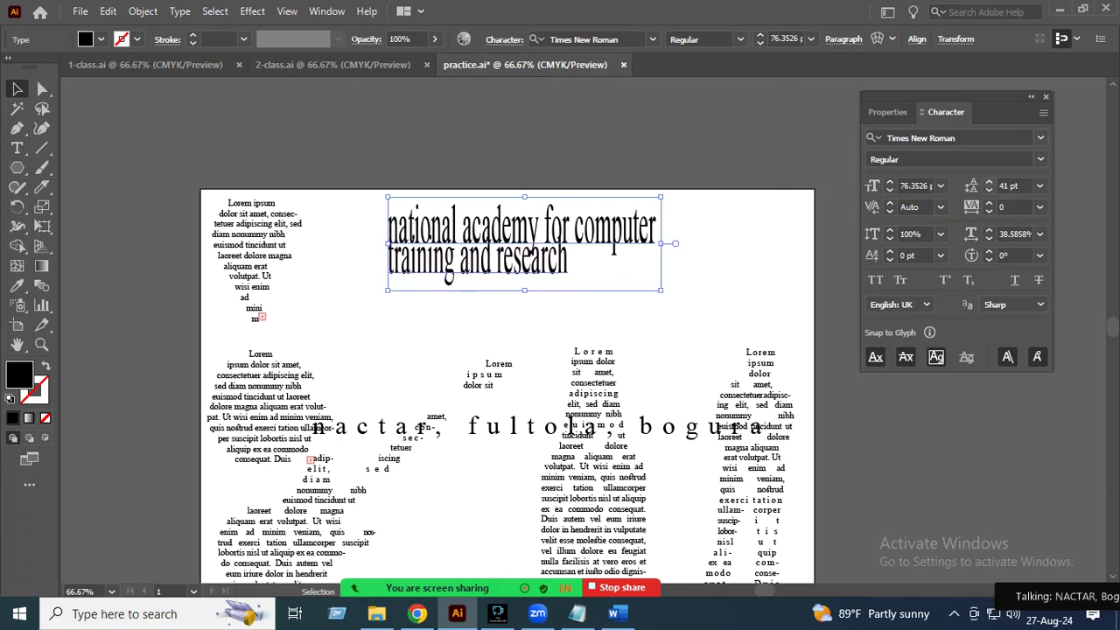
key(Up)
key(Up)
key(Up)
key(Down)
key(Down)
key(Down)
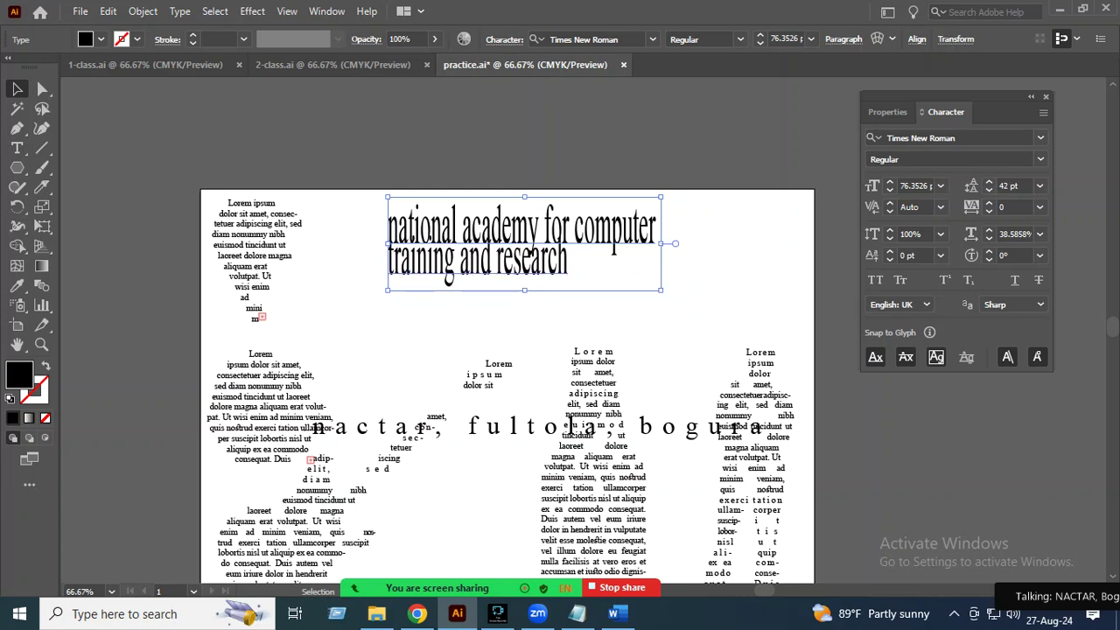
triple_click(559, 262)
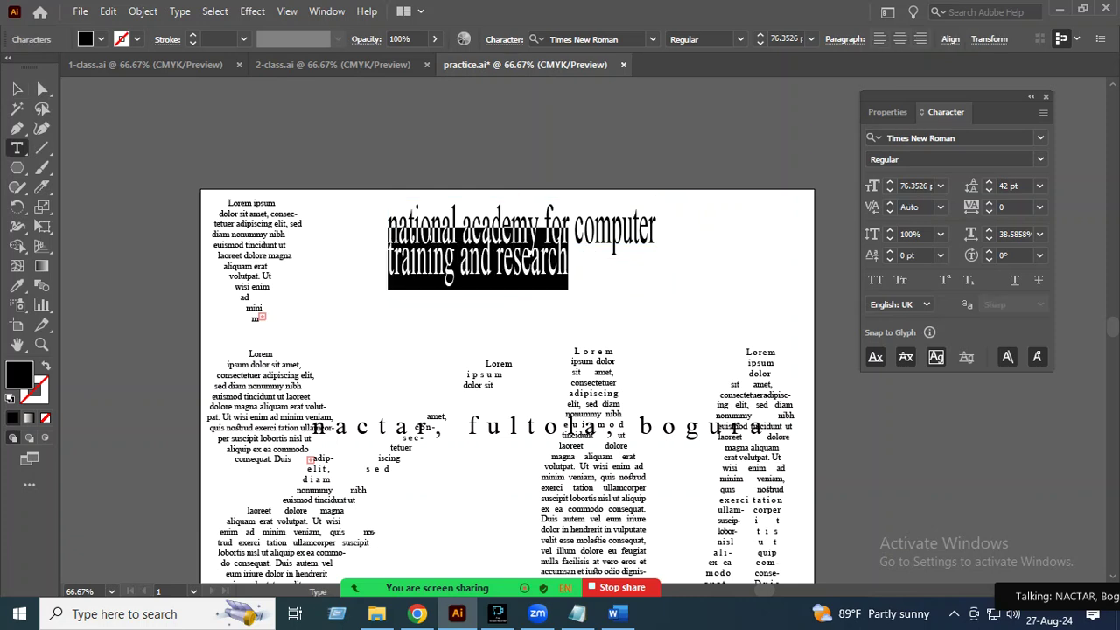
Step: Track the 'training and research' line out to 188 to nearly match the first line
key(Up)
key(Up)
key(Up)
key(Up)
key(Up)
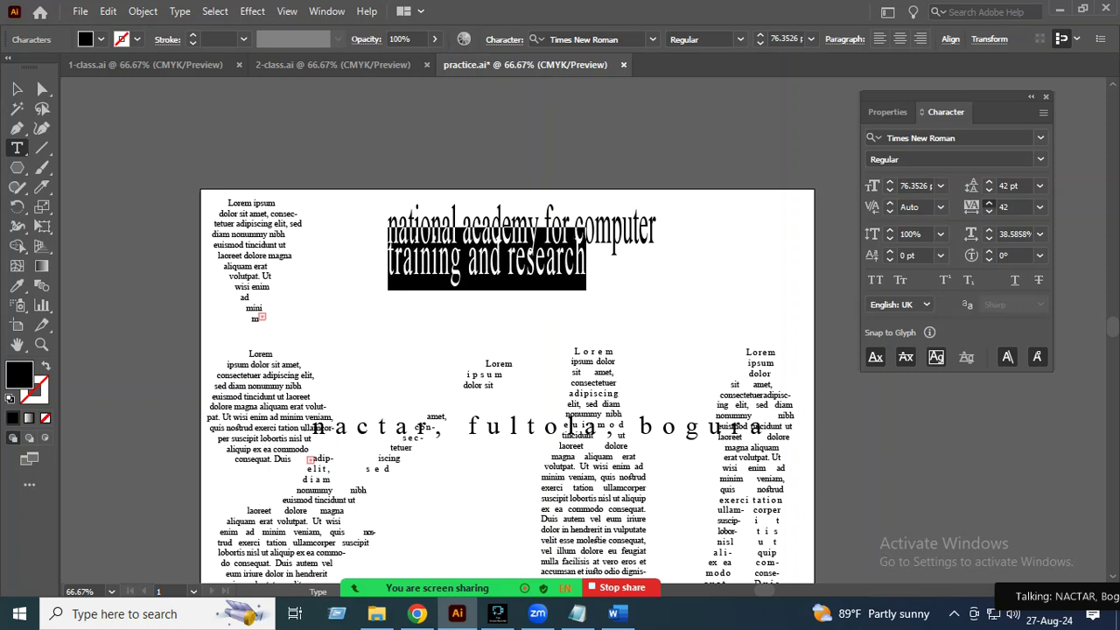
key(Up)
key(Up)
key(Up)
key(Up)
key(Up)
key(Up)
key(Up)
key(Up)
key(Up)
key(Up)
key(Up)
key(Up)
key(Up)
key(Up)
key(Up)
key(Up)
key(Up)
key(Up)
key(Up)
key(Up)
key(Up)
key(Up)
key(Up)
key(Up)
key(Up)
key(Up)
key(Up)
key(Up)
key(Up)
key(Up)
key(Up)
key(Up)
key(Up)
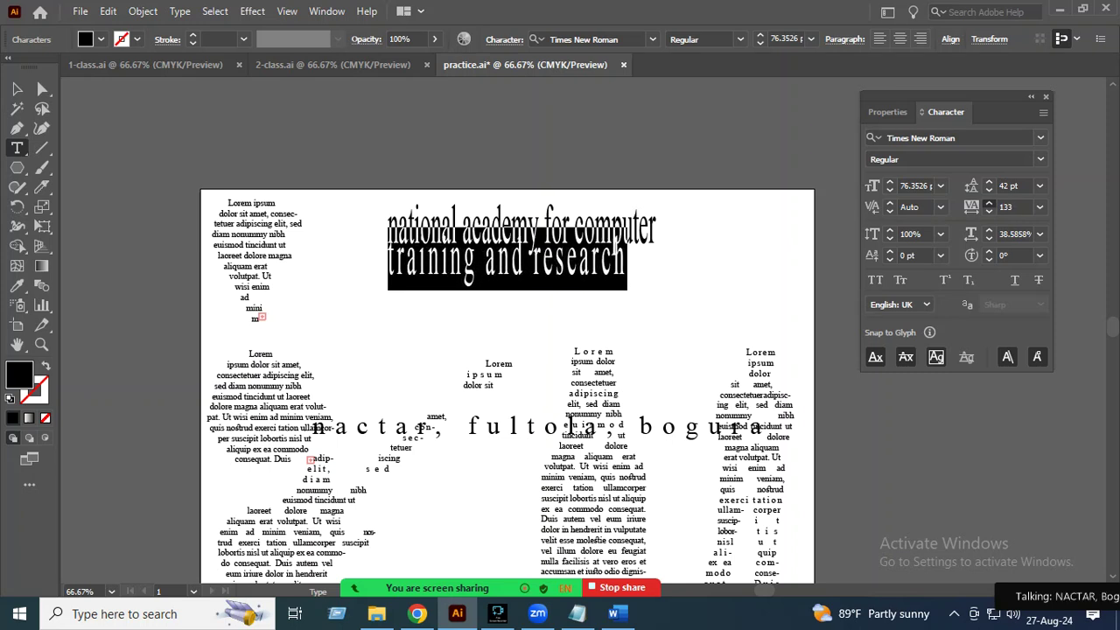
key(Up)
key(Up)
key(Up)
key(Up)
key(Up)
key(Up)
key(Up)
key(Up)
key(Up)
key(Up)
key(Up)
key(Up)
key(Up)
key(Up)
key(Up)
key(Up)
key(Up)
key(Up)
key(Up)
key(Up)
key(Up)
key(Up)
key(Up)
key(Up)
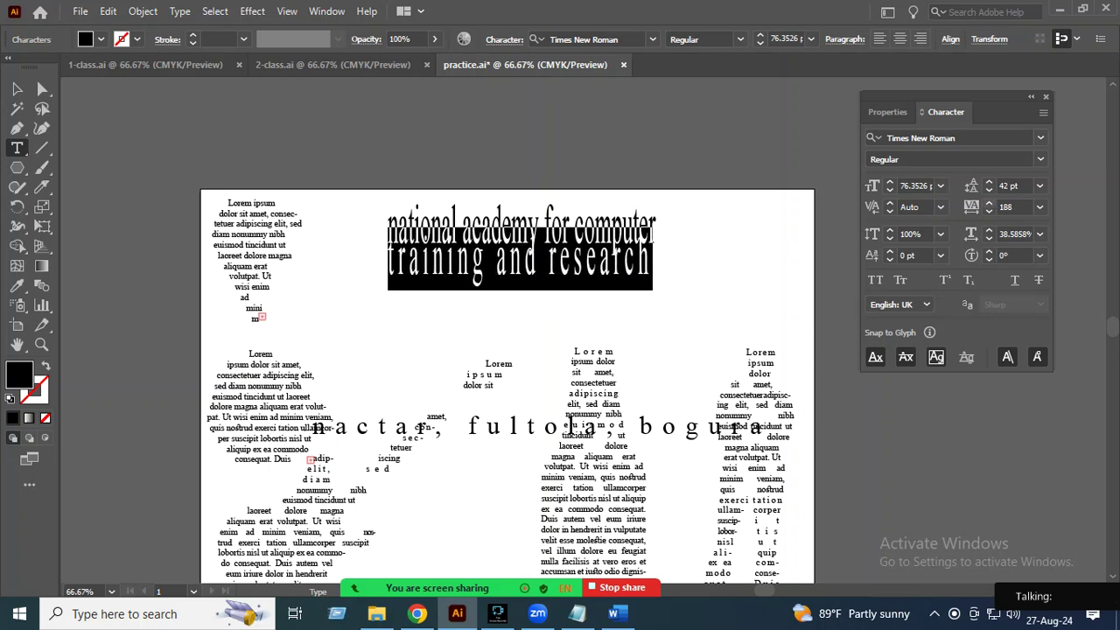
key(Up)
key(Up)
key(Up)
key(Up)
key(Up)
key(Up)
key(Up)
key(Up)
key(Escape)
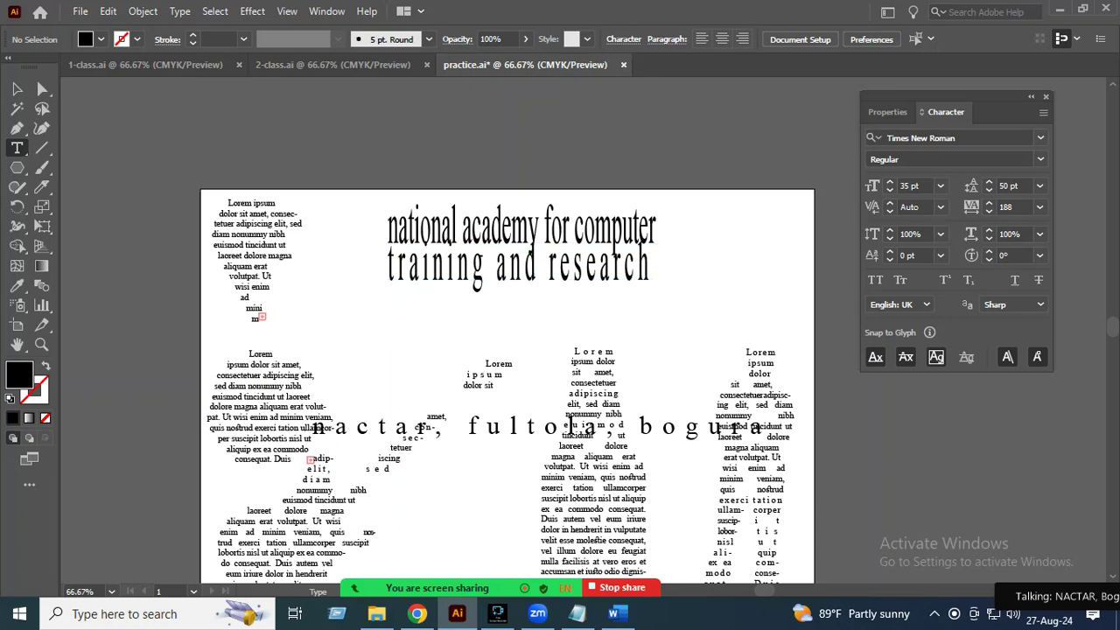
key(v)
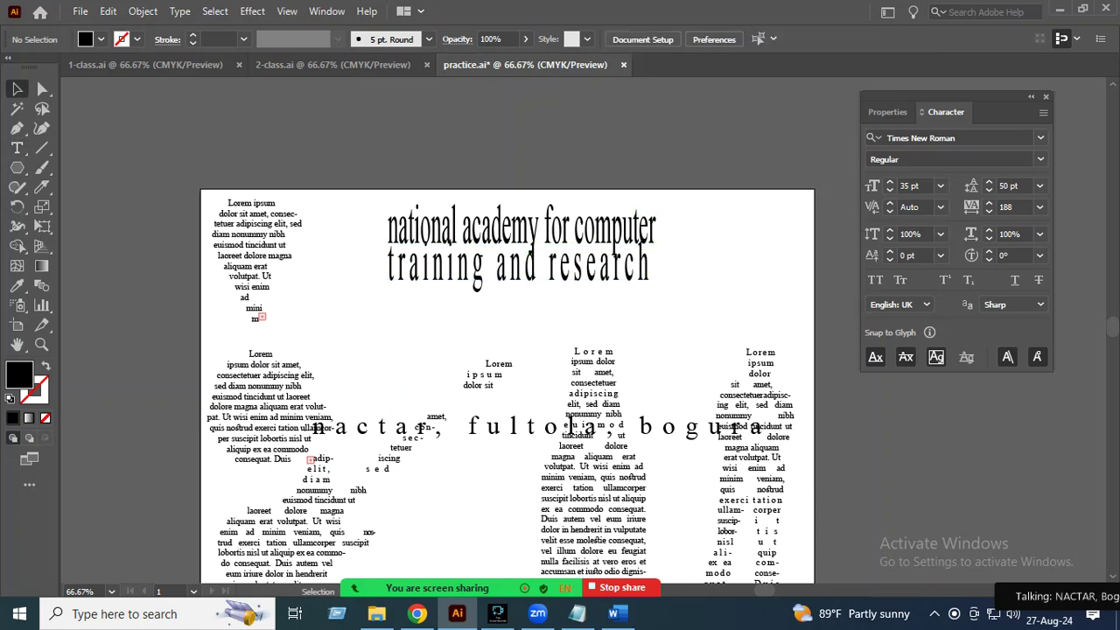
click(661, 231)
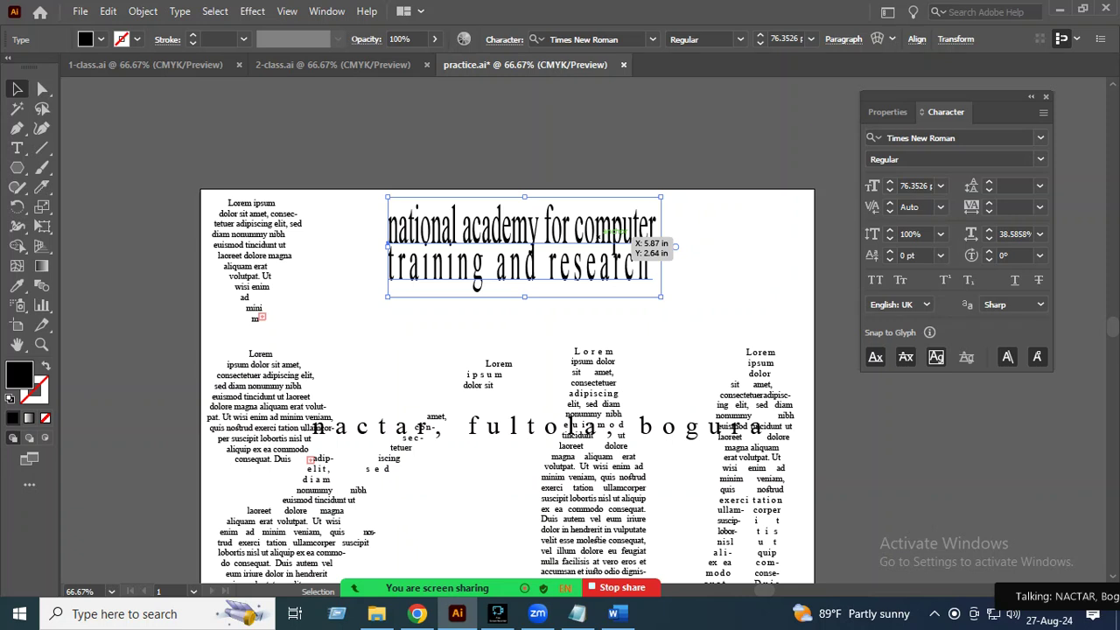
Step: Try taller vertical scale values on the heading, then restore its normal height
double_click(890, 229)
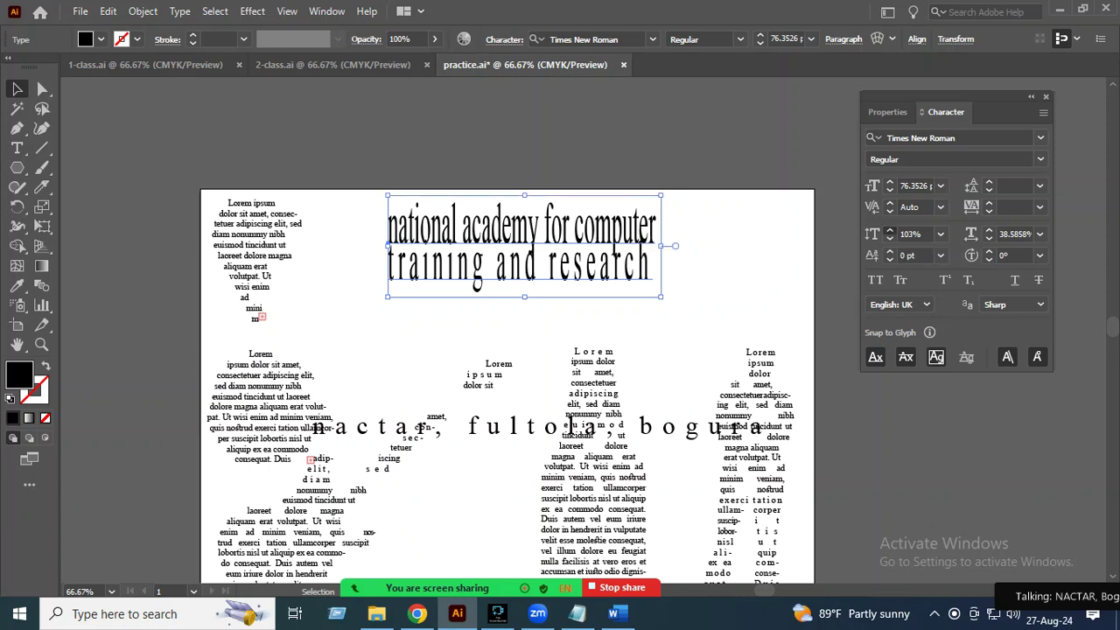
double_click(889, 229)
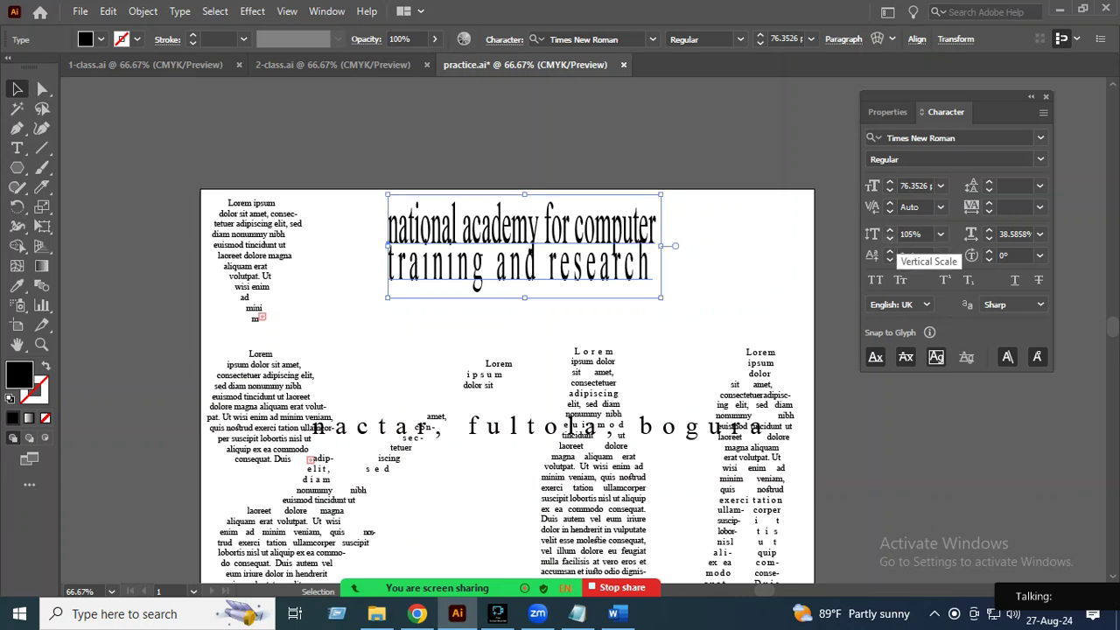
triple_click(889, 238)
click(890, 238)
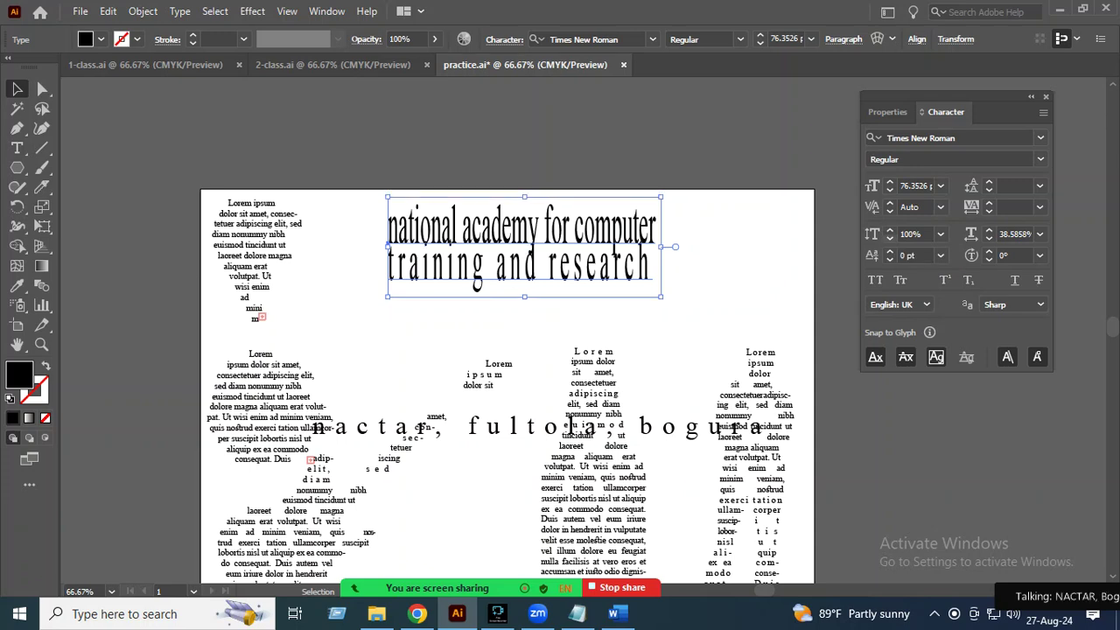
Step: Condense the heading horizontally, then set its horizontal scale back to 100%
click(988, 238)
click(988, 238)
click(988, 238)
click(989, 238)
click(989, 238)
click(988, 238)
click(988, 238)
click(989, 238)
click(988, 238)
click(988, 238)
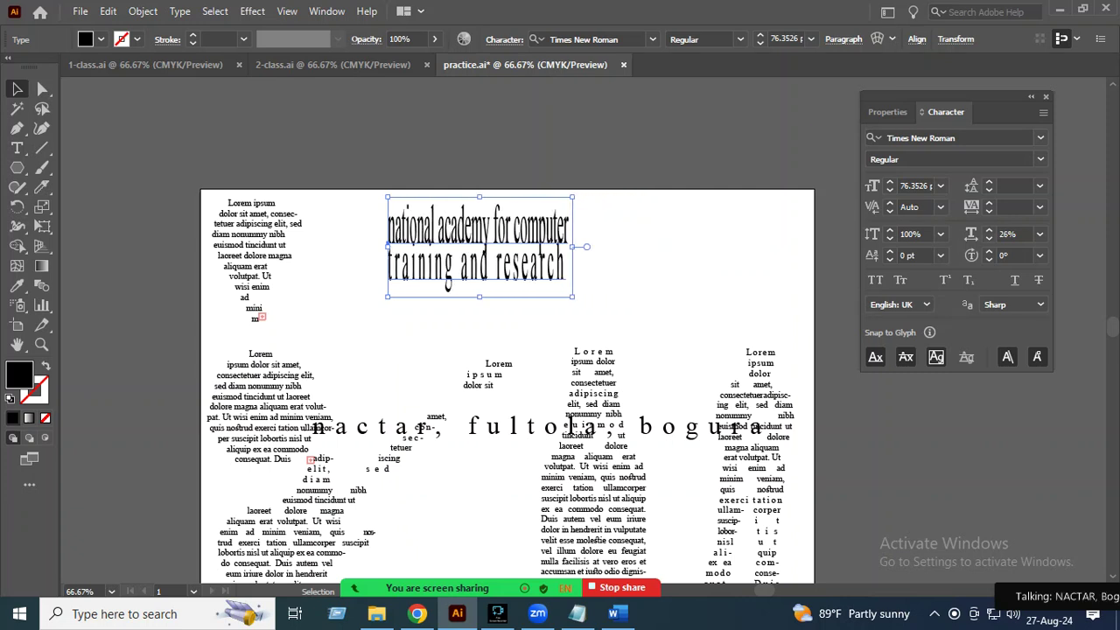
key(Up)
key(Up)
key(Up)
key(Up)
key(Up)
key(Up)
key(Up)
key(Up)
key(Up)
key(Up)
key(Up)
key(Up)
key(Up)
key(Up)
key(Up)
key(Up)
key(Up)
key(Up)
key(Up)
key(Up)
key(Up)
key(Up)
key(Up)
key(Up)
key(Up)
key(Up)
key(Up)
key(Up)
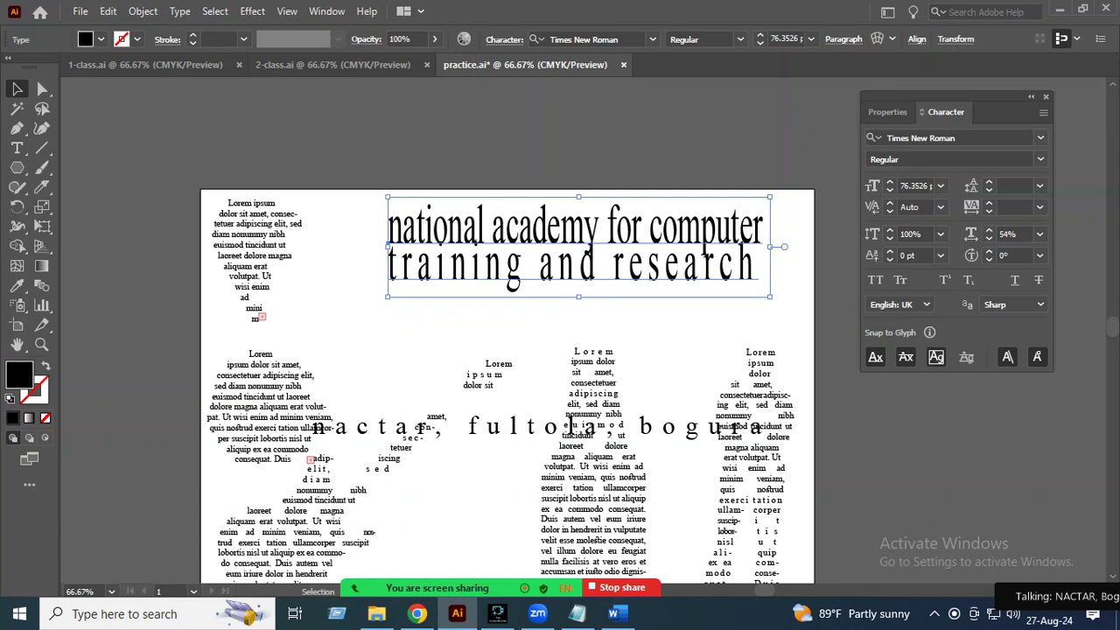
click(1039, 233)
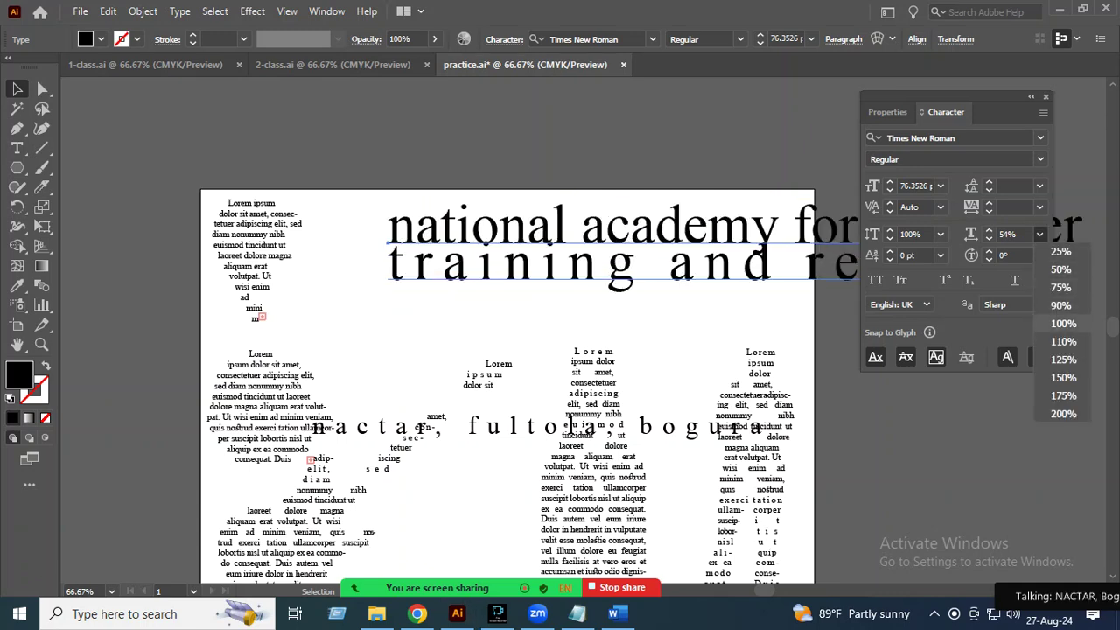
click(1063, 323)
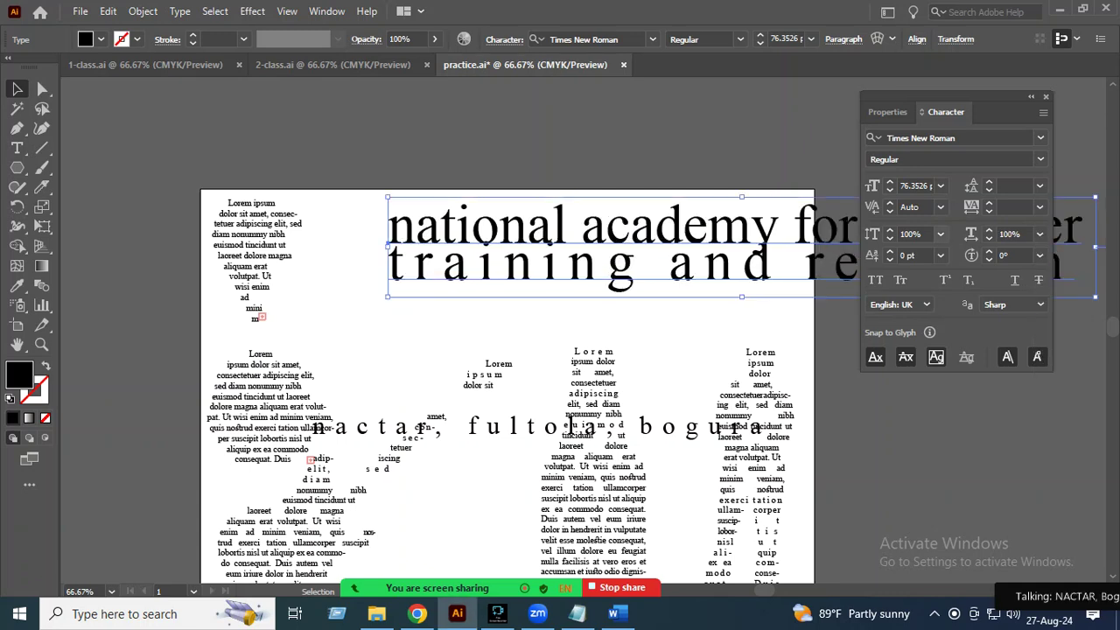
click(940, 233)
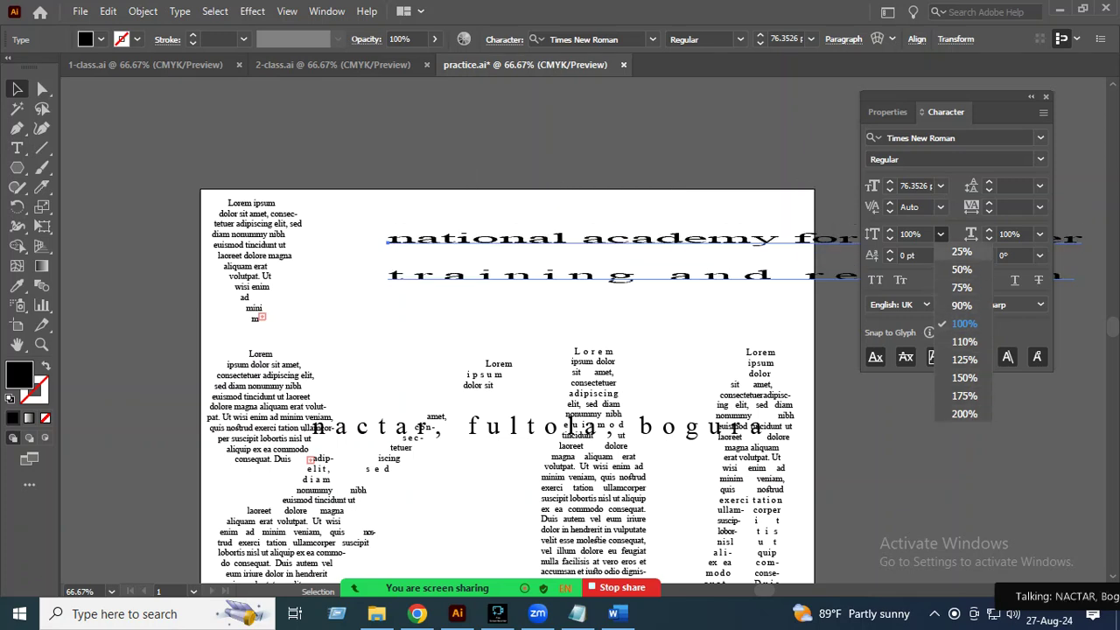
Step: Keep the heading at 100% vertical scale and give it a 4 pt baseline shift
click(964, 323)
click(914, 254)
key(Up)
key(Up)
key(Up)
key(Up)
Step: Rotate the heading's characters, trying about 30° before settling at -2°
click(989, 251)
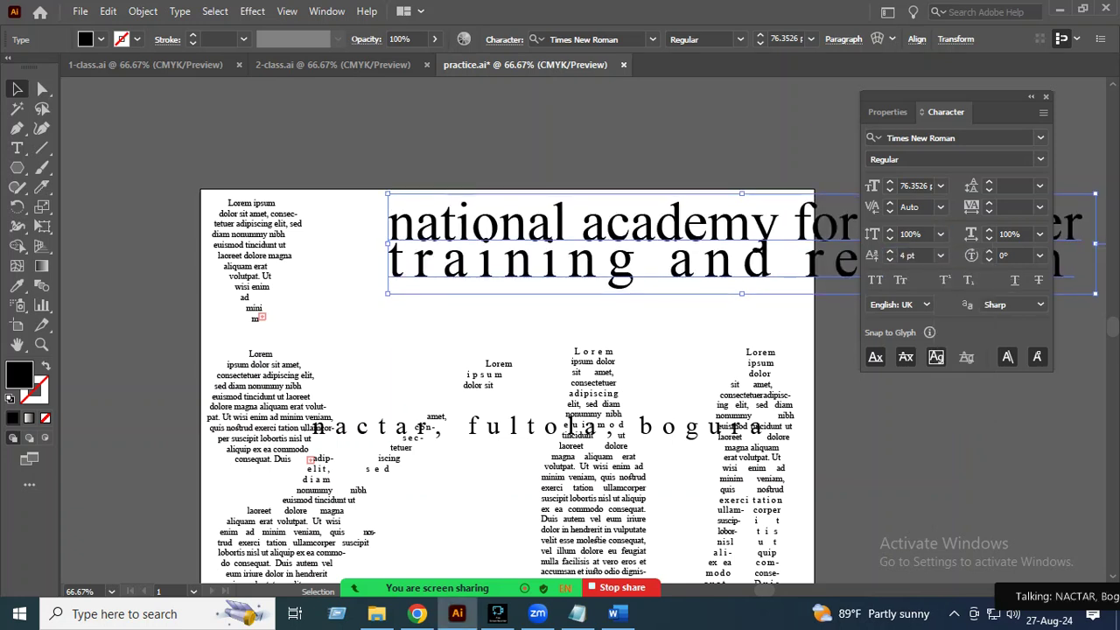
click(989, 250)
click(988, 250)
click(989, 250)
click(989, 251)
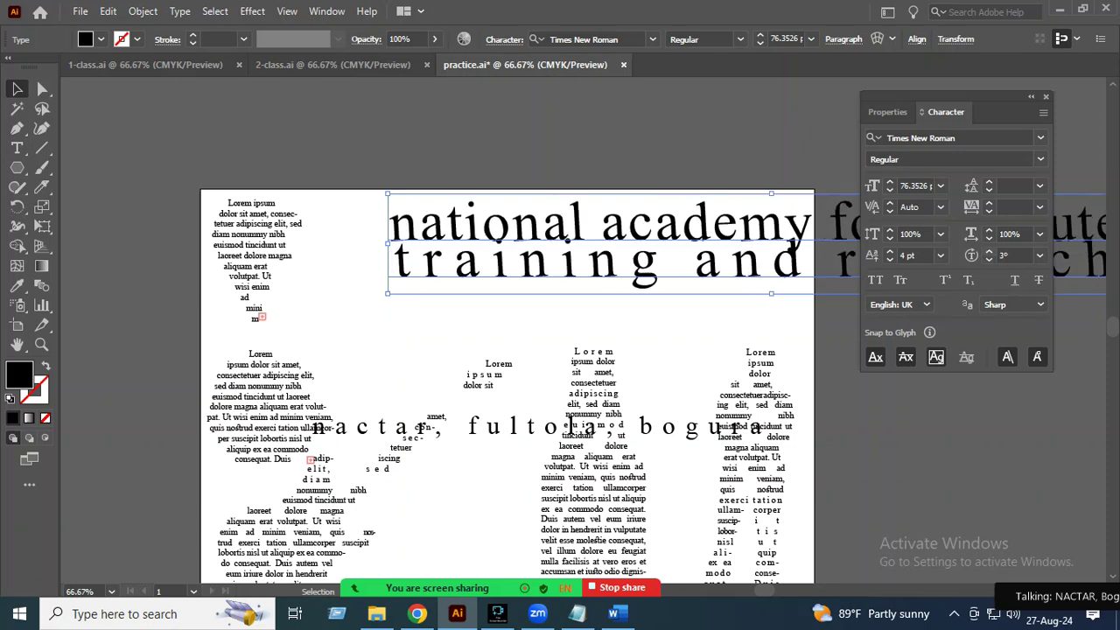
click(989, 250)
click(988, 250)
click(988, 250)
click(989, 251)
click(988, 250)
click(989, 250)
click(988, 250)
click(988, 250)
click(988, 251)
click(989, 251)
click(988, 251)
click(988, 250)
click(988, 250)
click(989, 251)
click(988, 250)
click(988, 250)
click(988, 250)
click(988, 251)
key(Down)
key(Down)
key(Down)
key(Down)
key(Down)
key(Down)
key(Down)
key(Down)
key(Down)
key(Down)
key(Down)
key(Down)
key(Down)
key(Down)
key(Down)
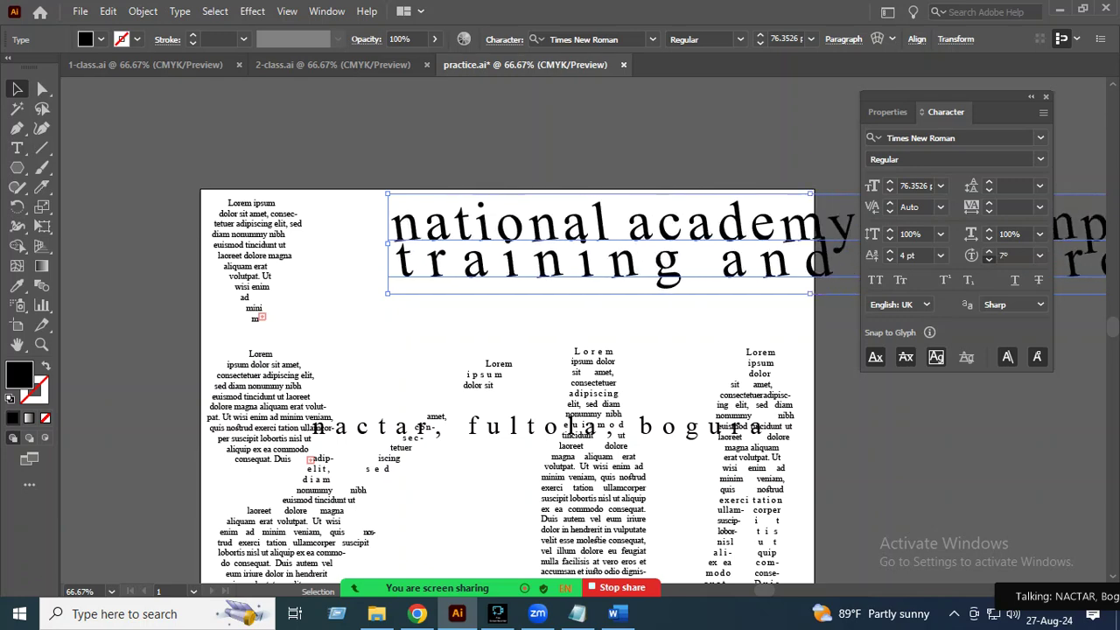
key(Down)
key(Down)
key(Down)
key(Down)
key(Down)
key(Down)
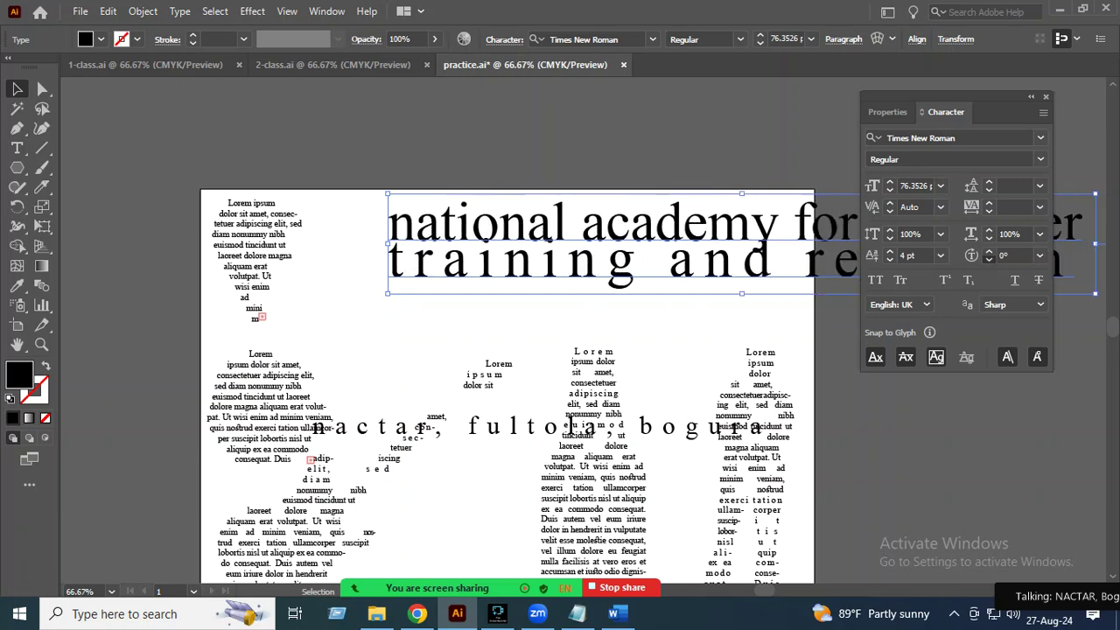
key(Down)
key(Down)
key(Down)
key(Down)
key(Down)
key(Down)
key(Down)
key(Down)
key(Down)
key(Down)
key(Down)
key(Down)
key(Down)
key(Down)
key(Down)
key(Down)
key(Down)
key(Down)
key(Up)
key(Up)
key(Up)
key(Up)
key(Up)
key(Up)
key(Up)
key(Up)
key(Up)
key(Up)
key(Up)
key(Up)
key(Up)
key(Up)
click(1042, 112)
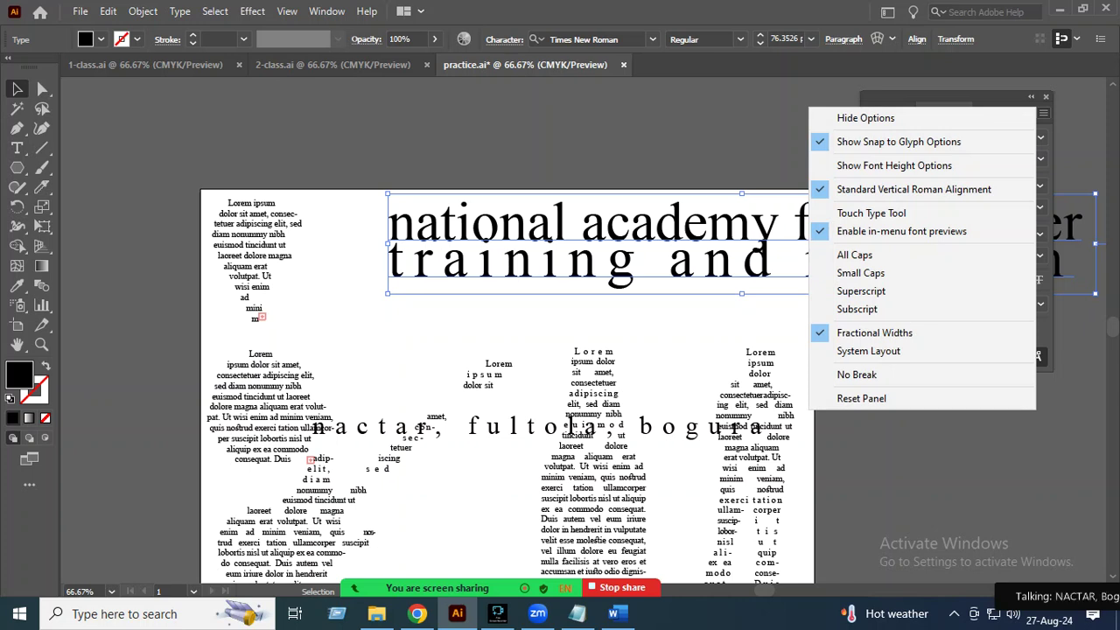
Step: Reset the Character panel settings to their defaults
key(Escape)
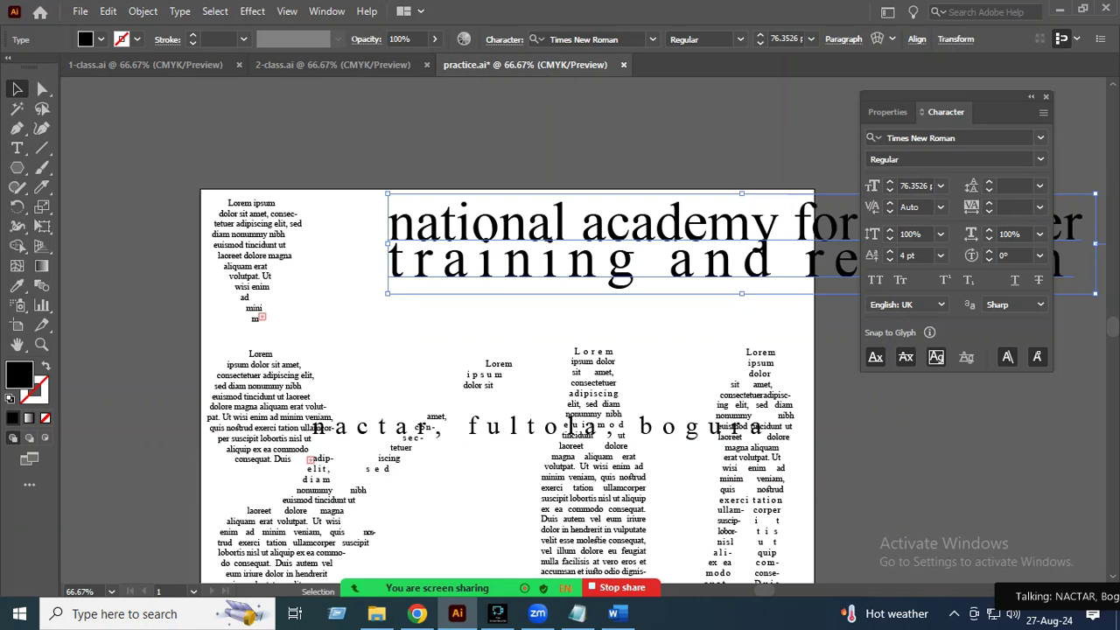
click(1043, 112)
click(862, 398)
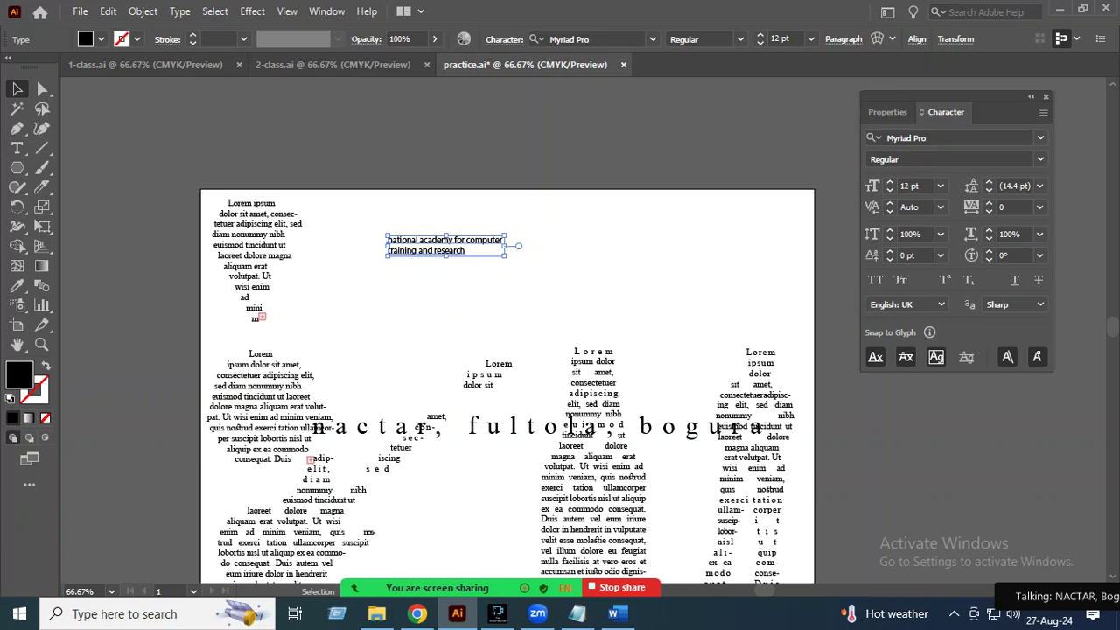
Step: Move the subtitle and heading, then undo to restore the large two-line heading
drag(638, 417, 656, 285)
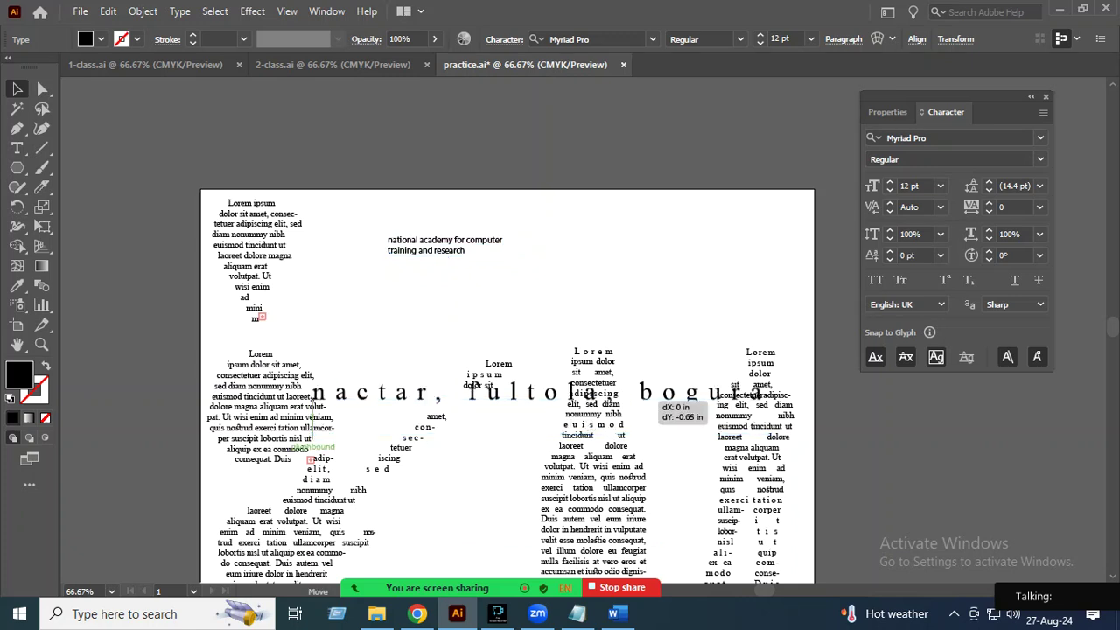
drag(481, 241, 421, 234)
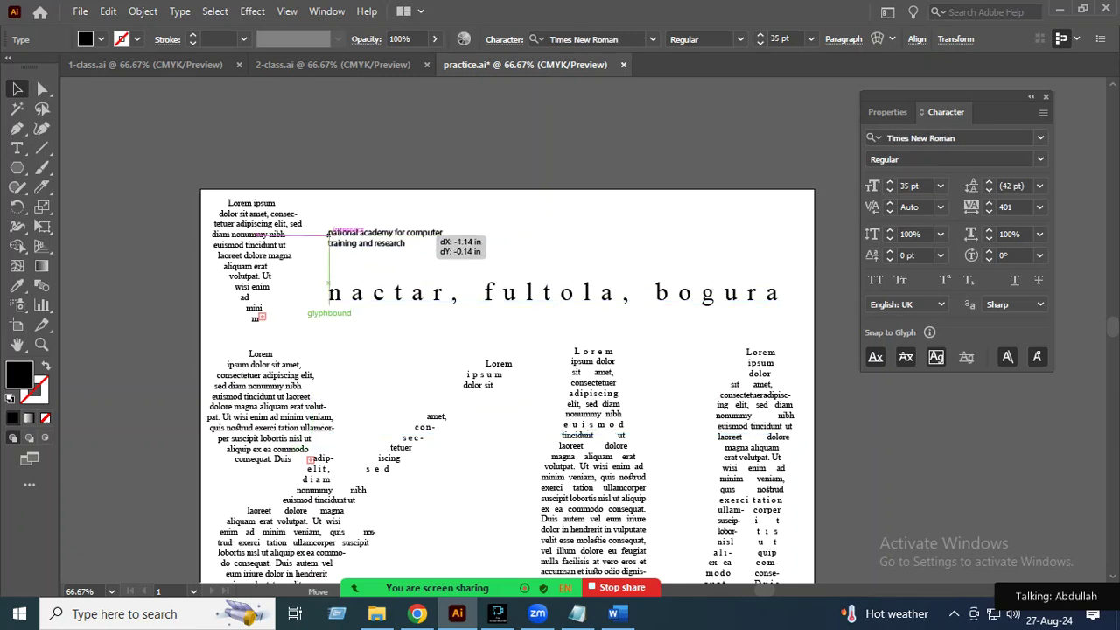
key(ctrl+z)
key(ctrl+z)
key(ctrl+z)
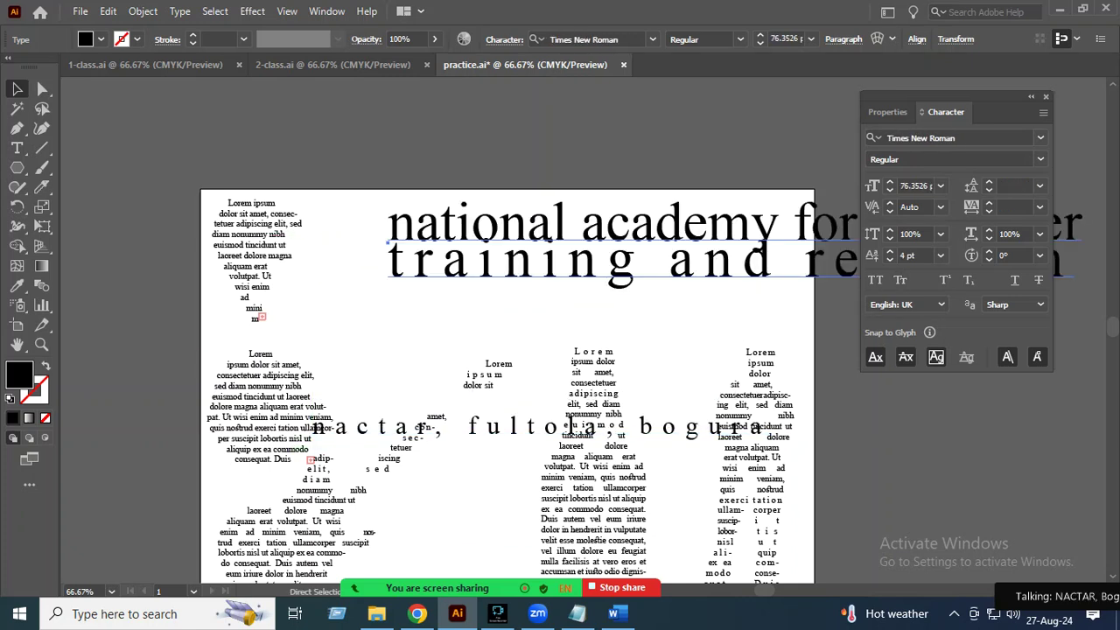
Step: Inspect the heading's horizontal scale and kerning, then deselect it and click the page
click(604, 223)
click(911, 234)
click(1010, 234)
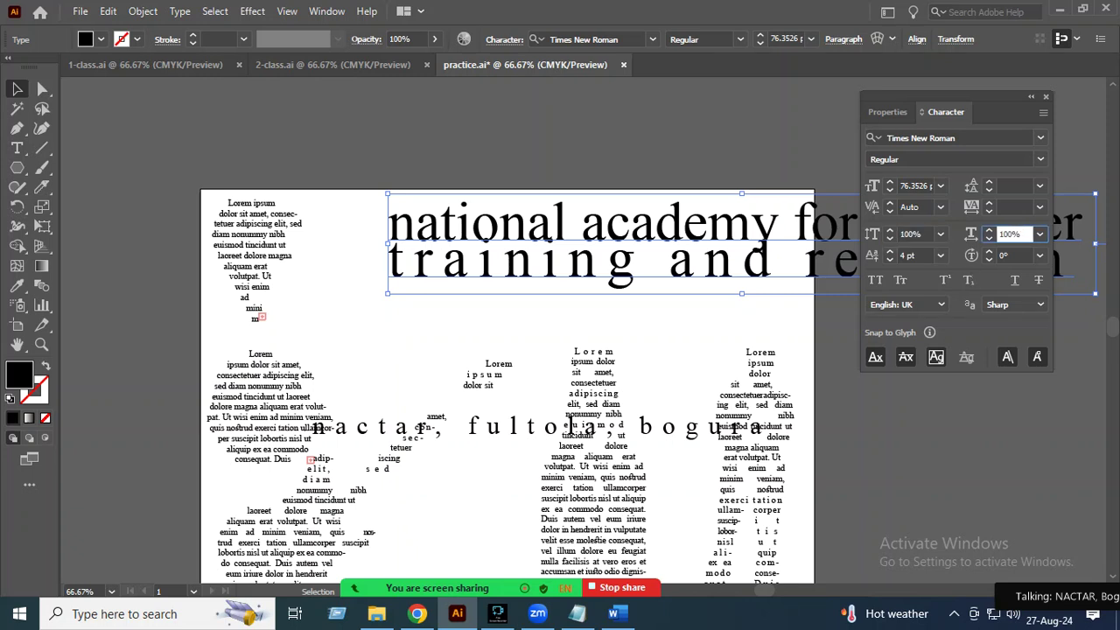
click(909, 207)
key(ctrl+shift+a)
click(16, 148)
click(365, 324)
Step: Add test text 'sfdsf', then reset the Character settings to defaults and close the panel
text(sfdsf)
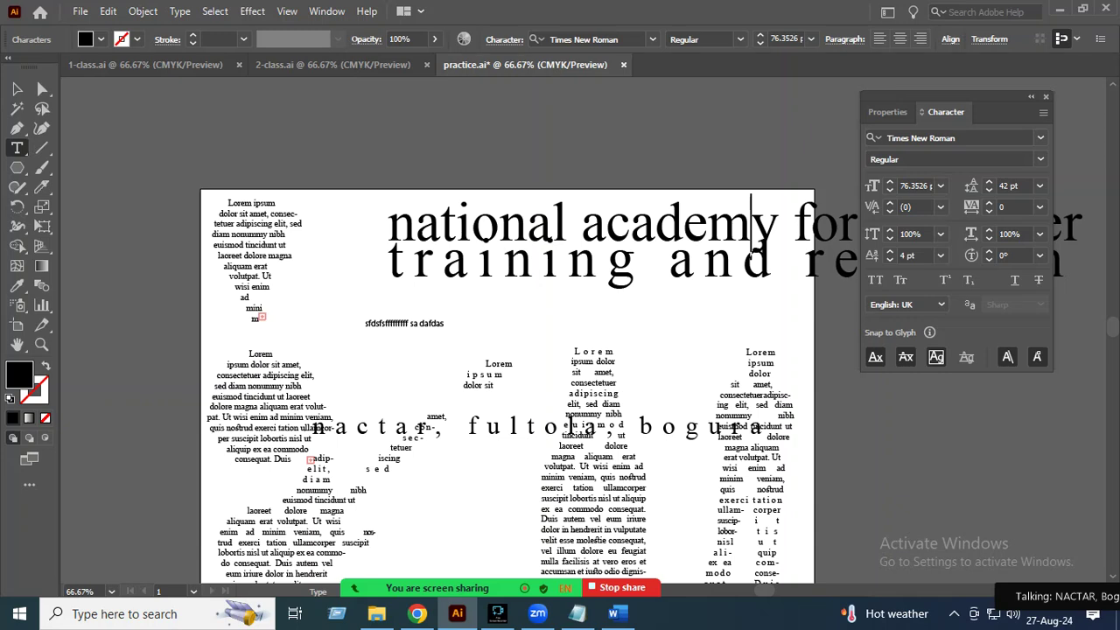
click(1042, 112)
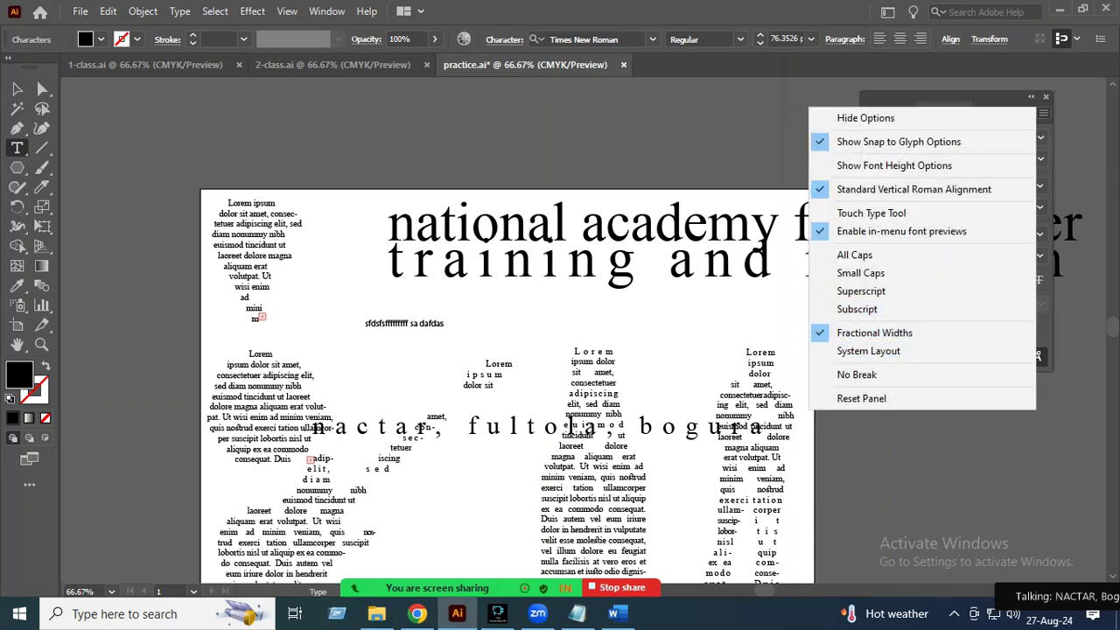
click(860, 398)
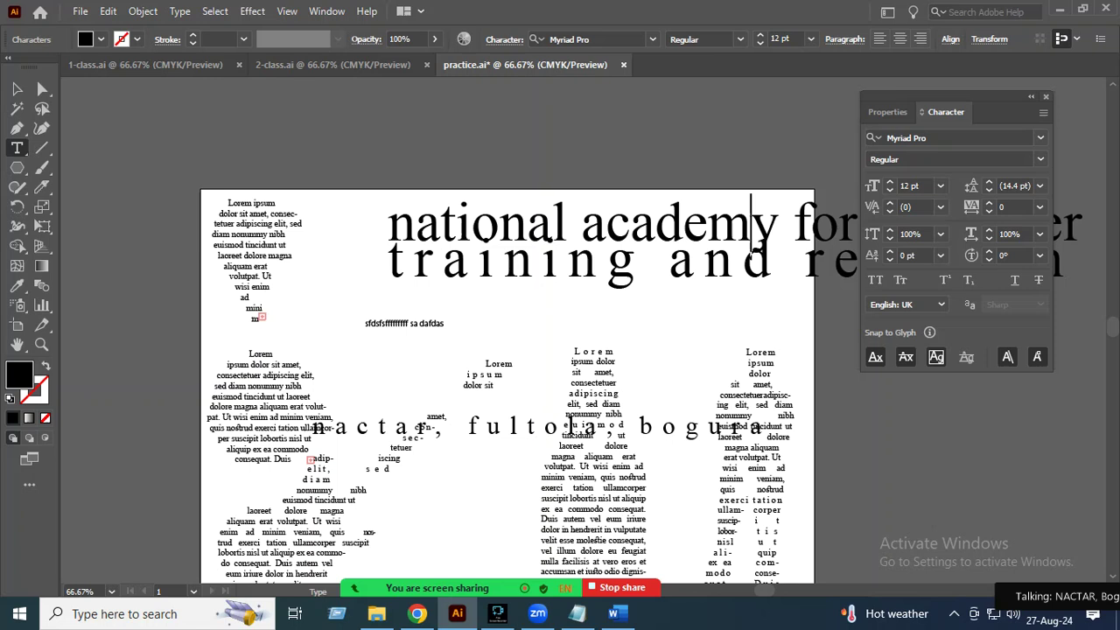
click(1045, 97)
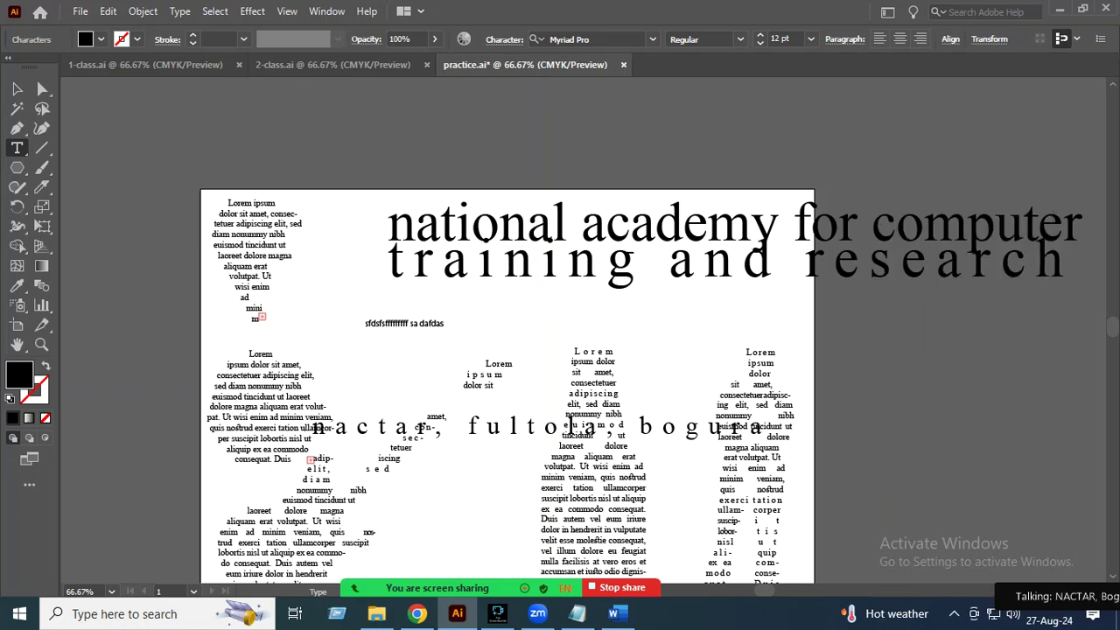
Step: Shift the heading left and place the spaced subtitle directly beneath it
key(Escape)
mouse_move(564, 235)
mouse_down()
mouse_move(505, 183)
mouse_move(502, 242)
mouse_up()
drag(559, 329, 796, 211)
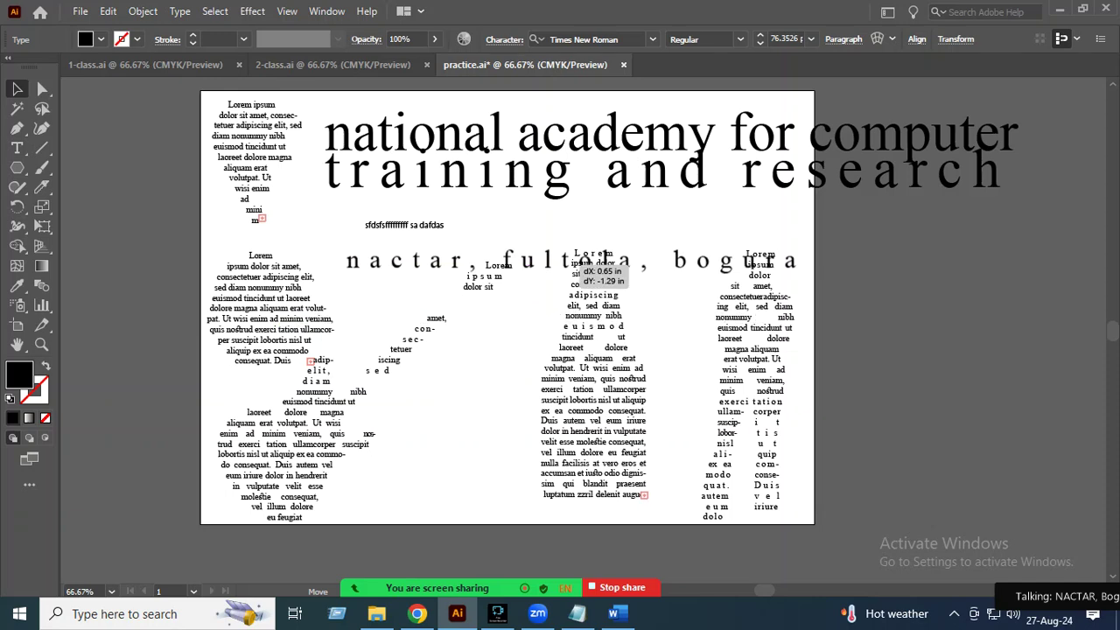
click(404, 225)
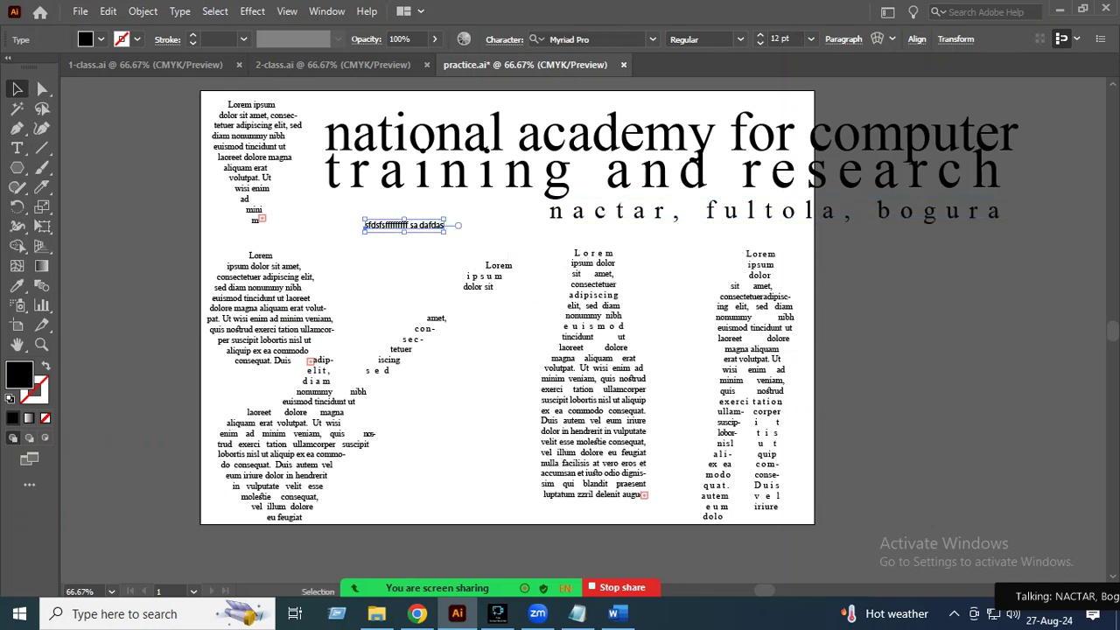
click(122, 613)
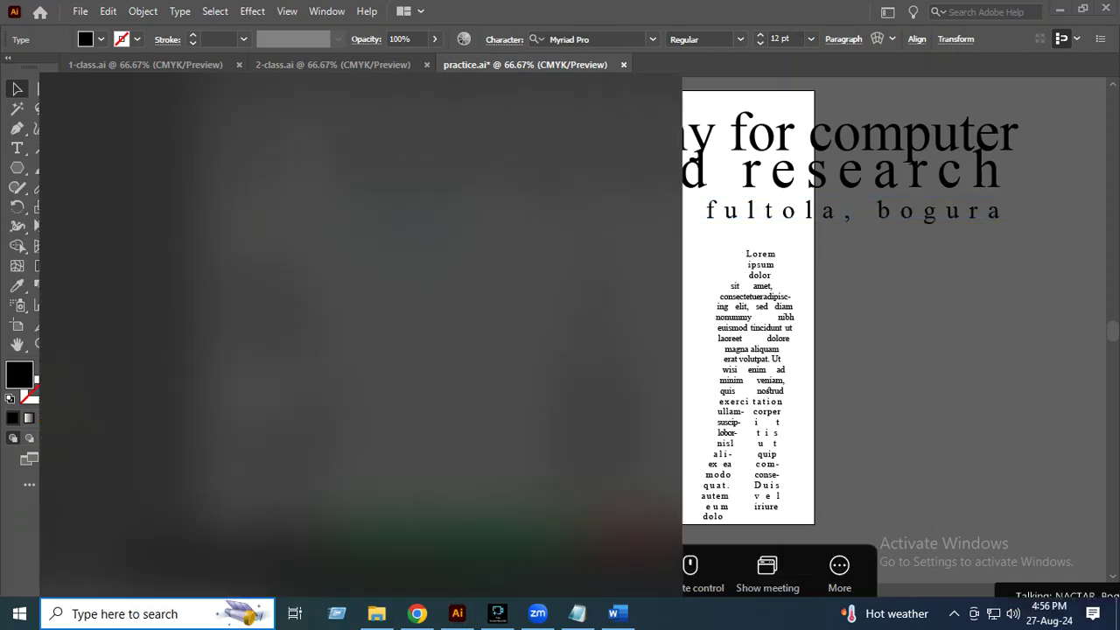
Step: Open Windows Clock and set the '1 min' timer to 00:20:00
text(k)
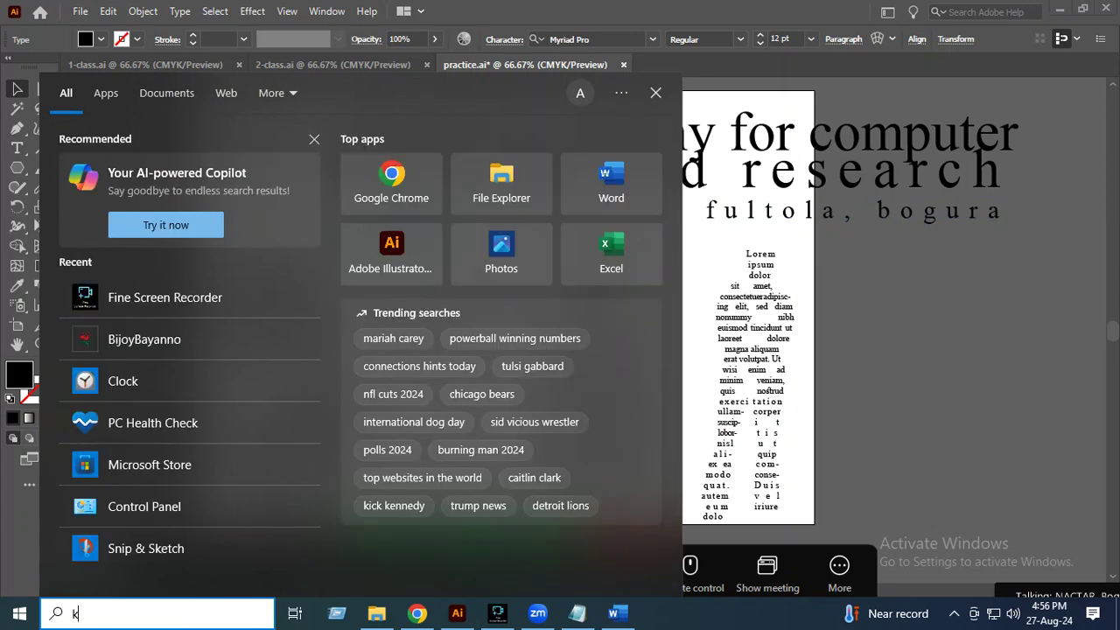
key(BackSpace)
text(clock)
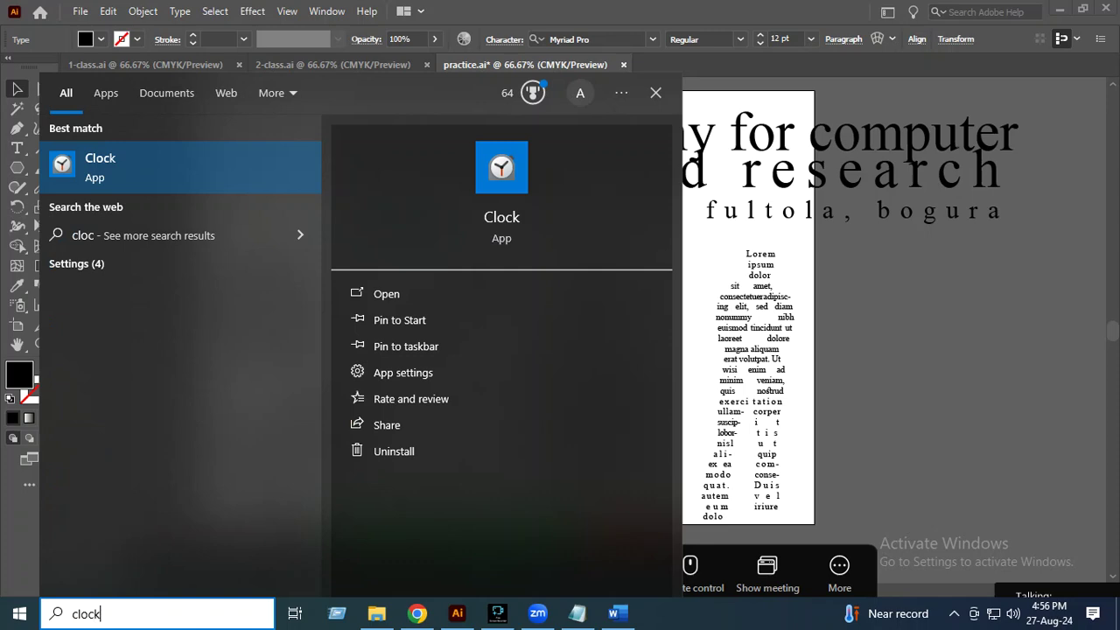
key(Return)
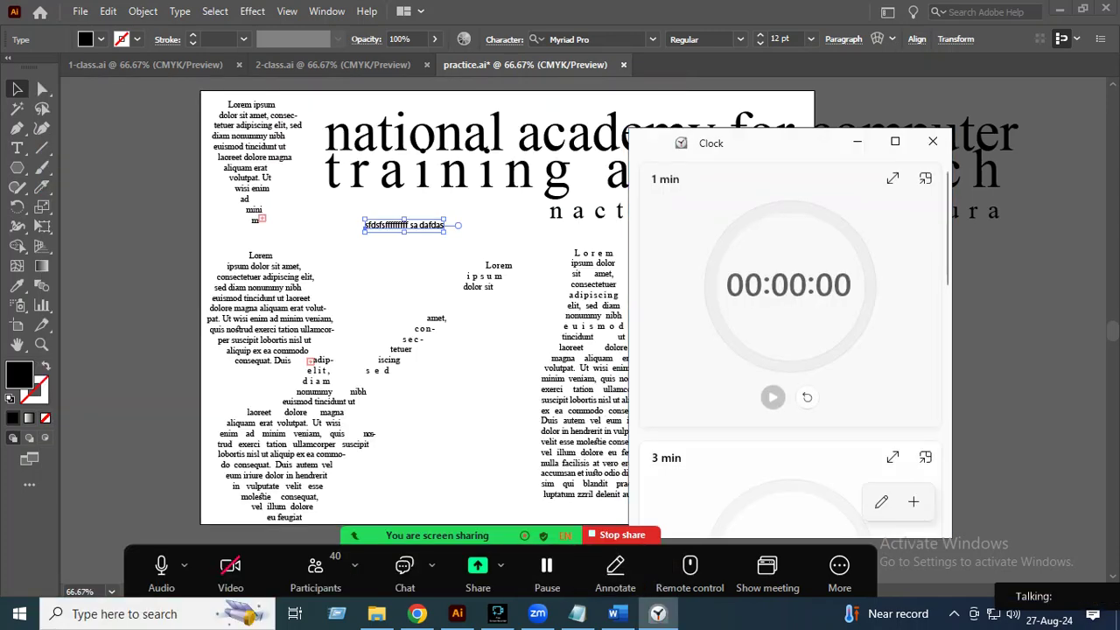
key(Return)
text(18)
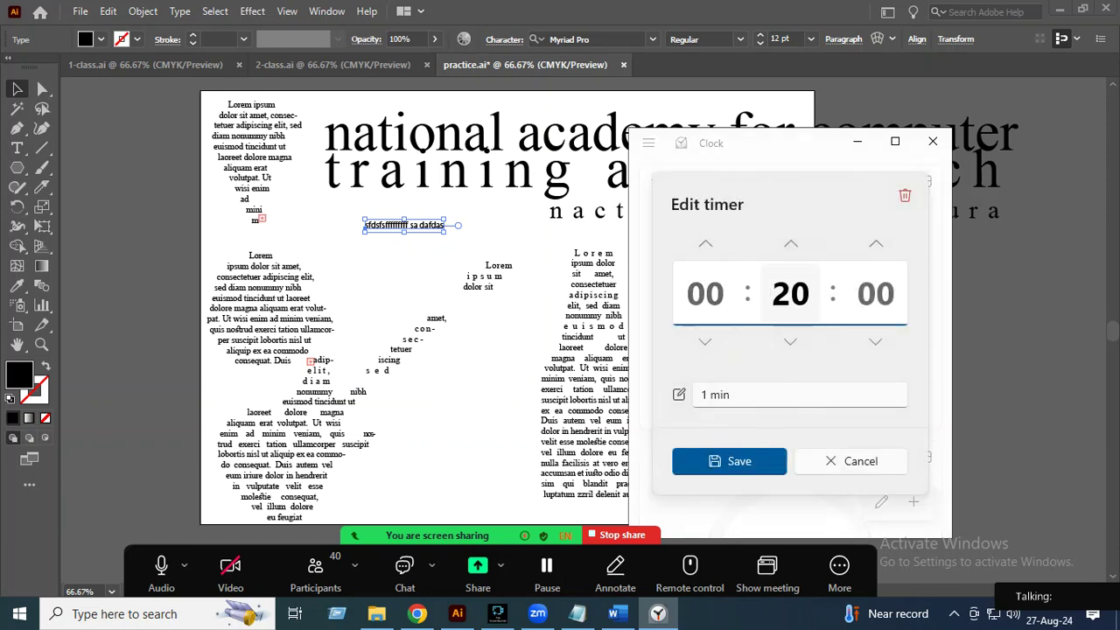
key(Return)
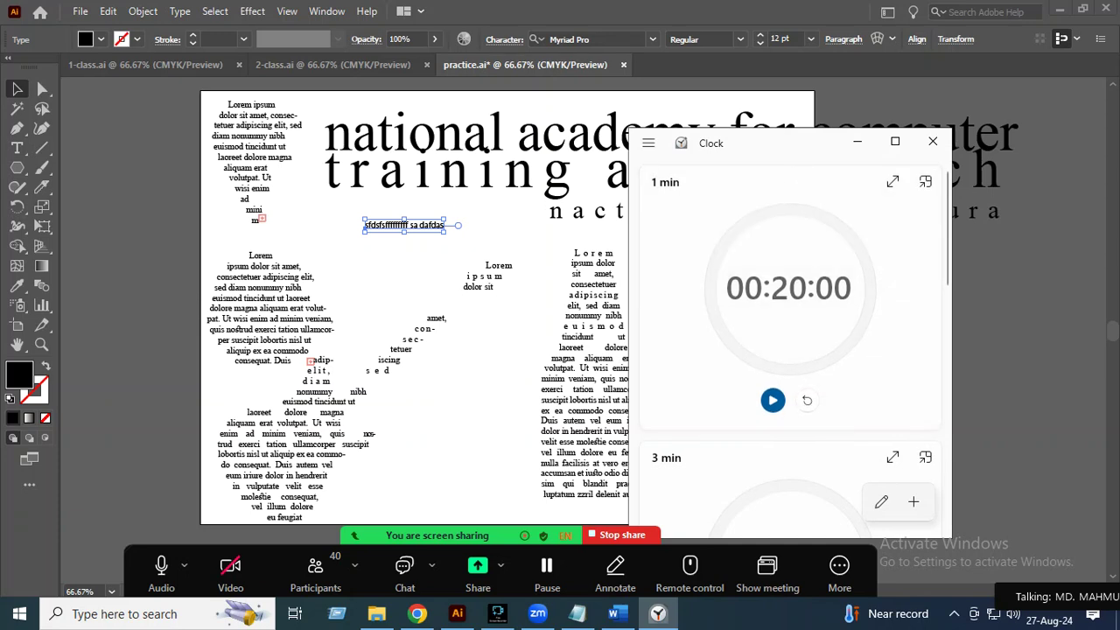
click(16, 148)
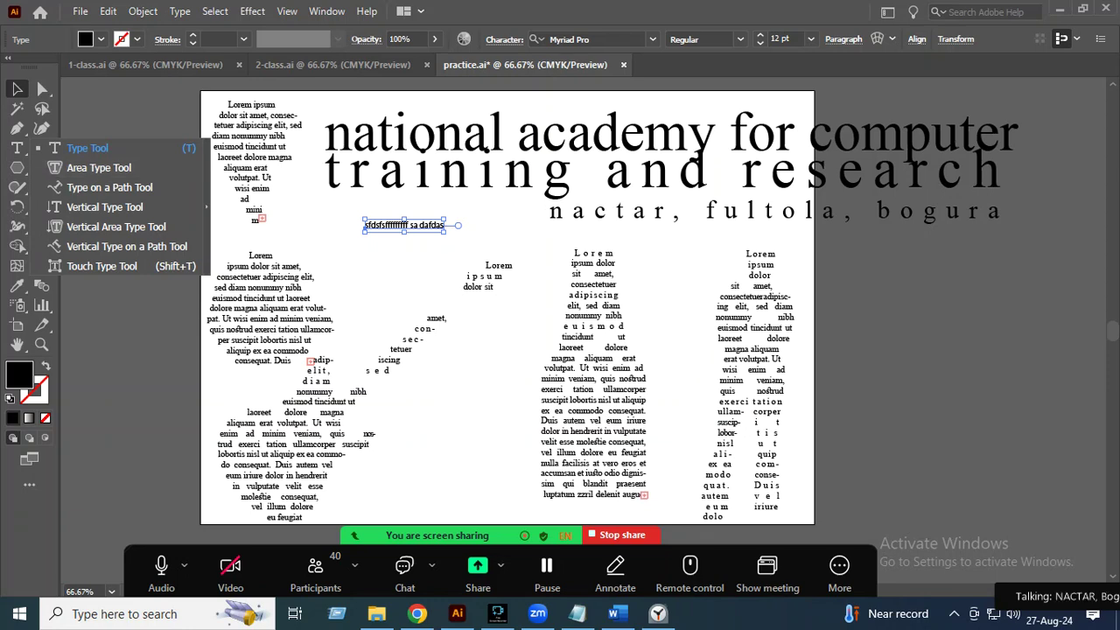
click(593, 376)
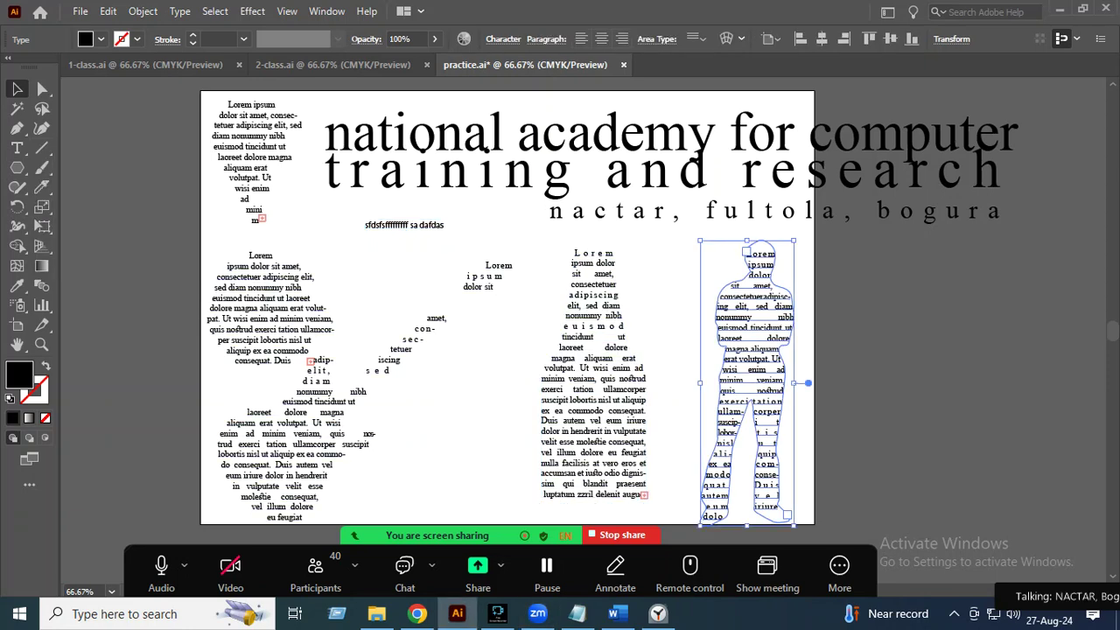
click(258, 162)
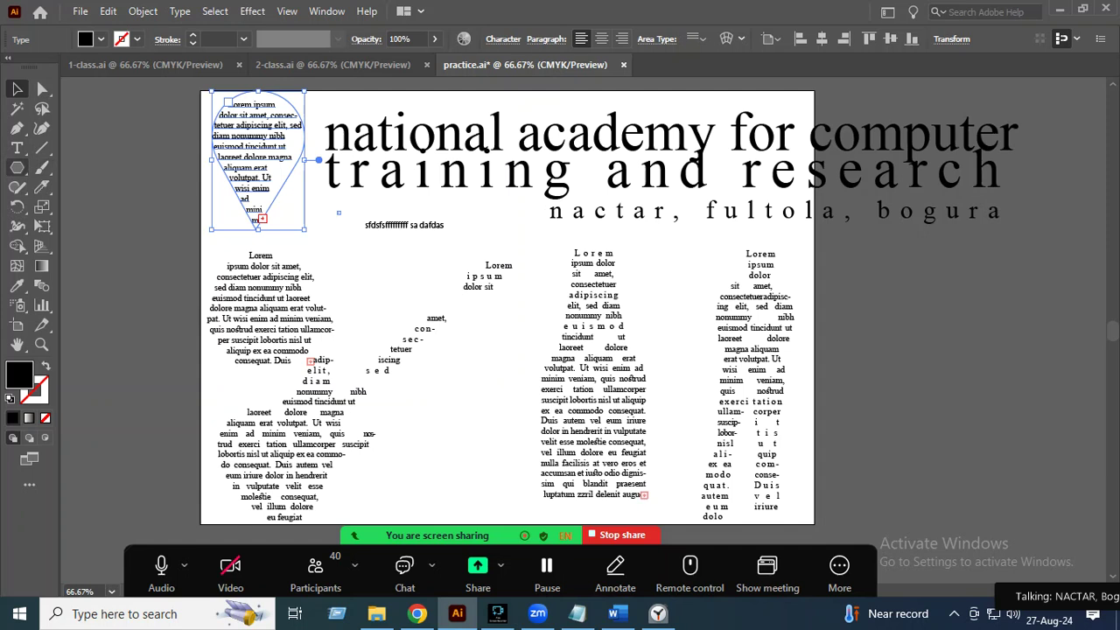
click(16, 148)
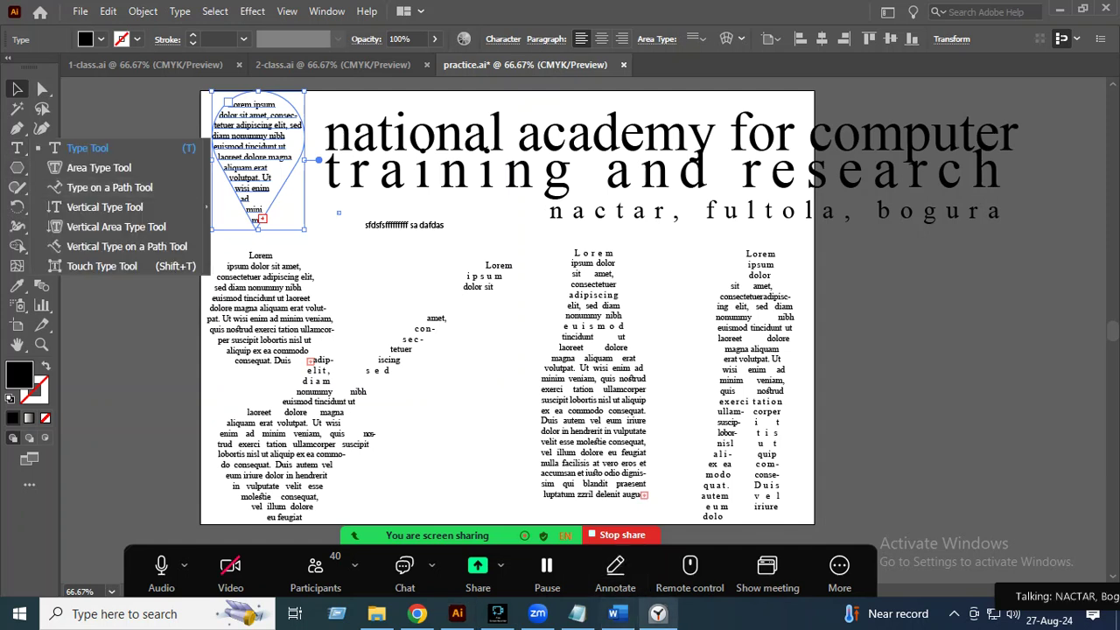
click(658, 613)
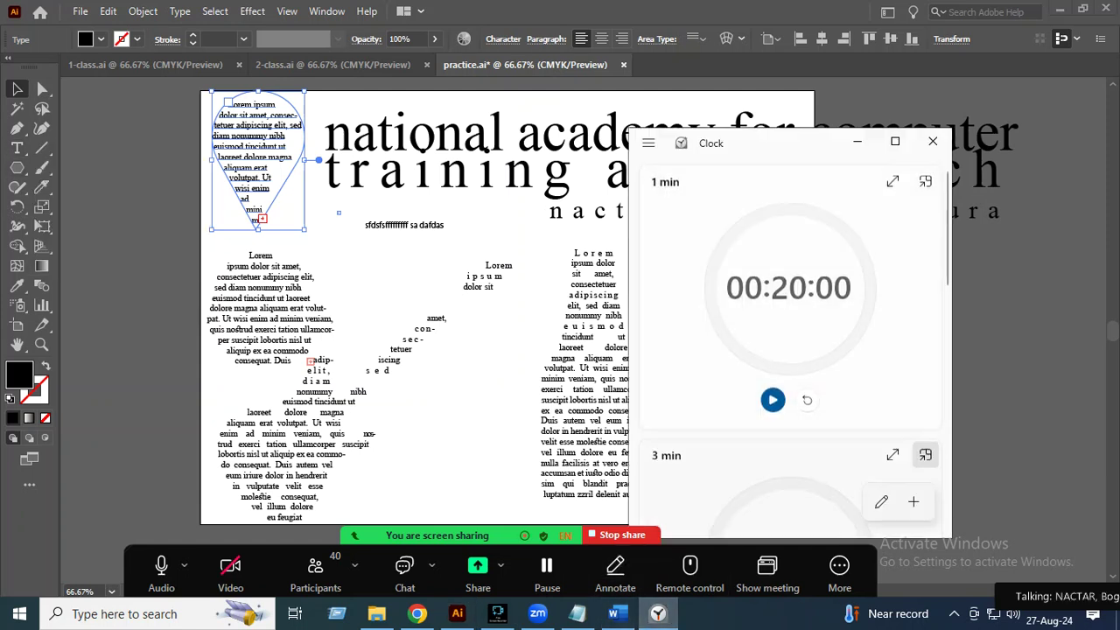